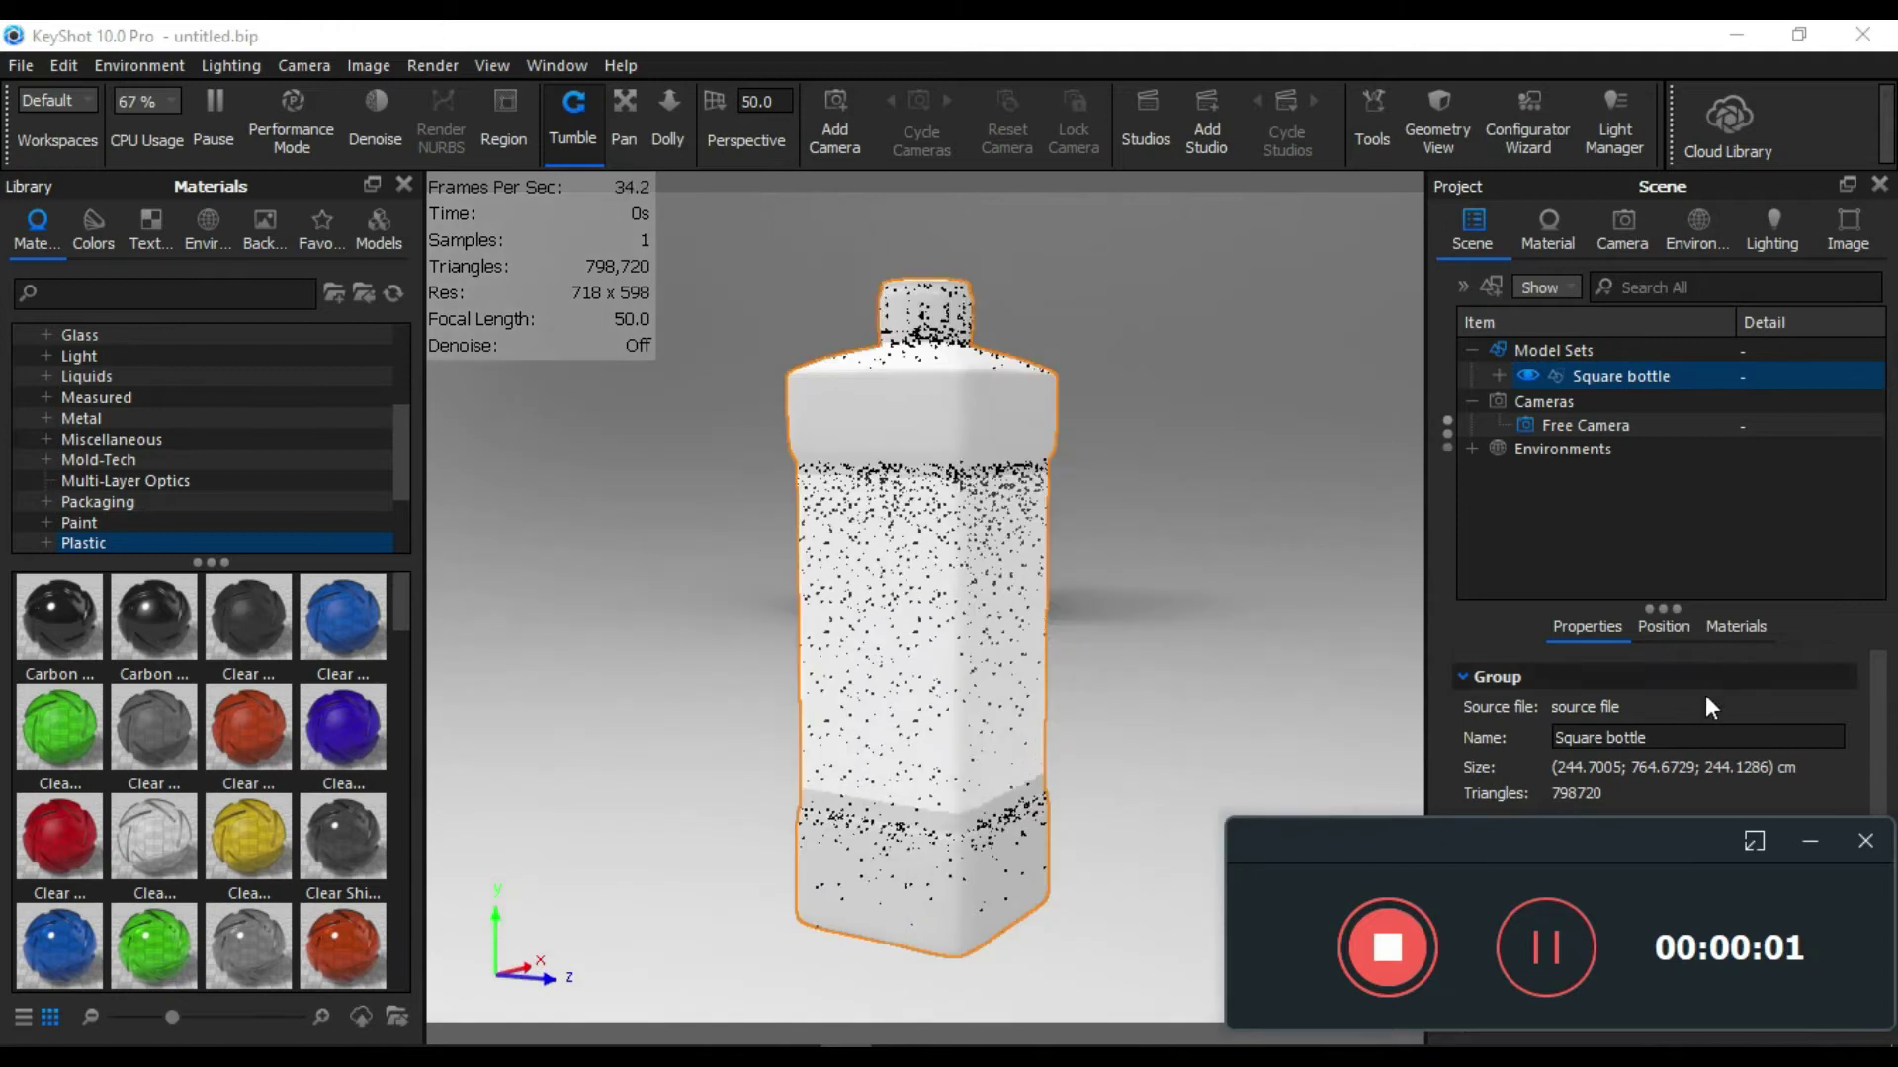
# Step: Snap the Square bottle to the ground so its Y translation becomes 381.84
pyautogui.click(1799, 831)
pyautogui.moveTo(1076, 627)
pyautogui.mouseDown()
pyautogui.moveTo(1195, 749)
pyautogui.moveTo(1140, 586)
pyautogui.moveTo(1047, 619)
pyautogui.mouseUp()
pyautogui.click(1051, 613)
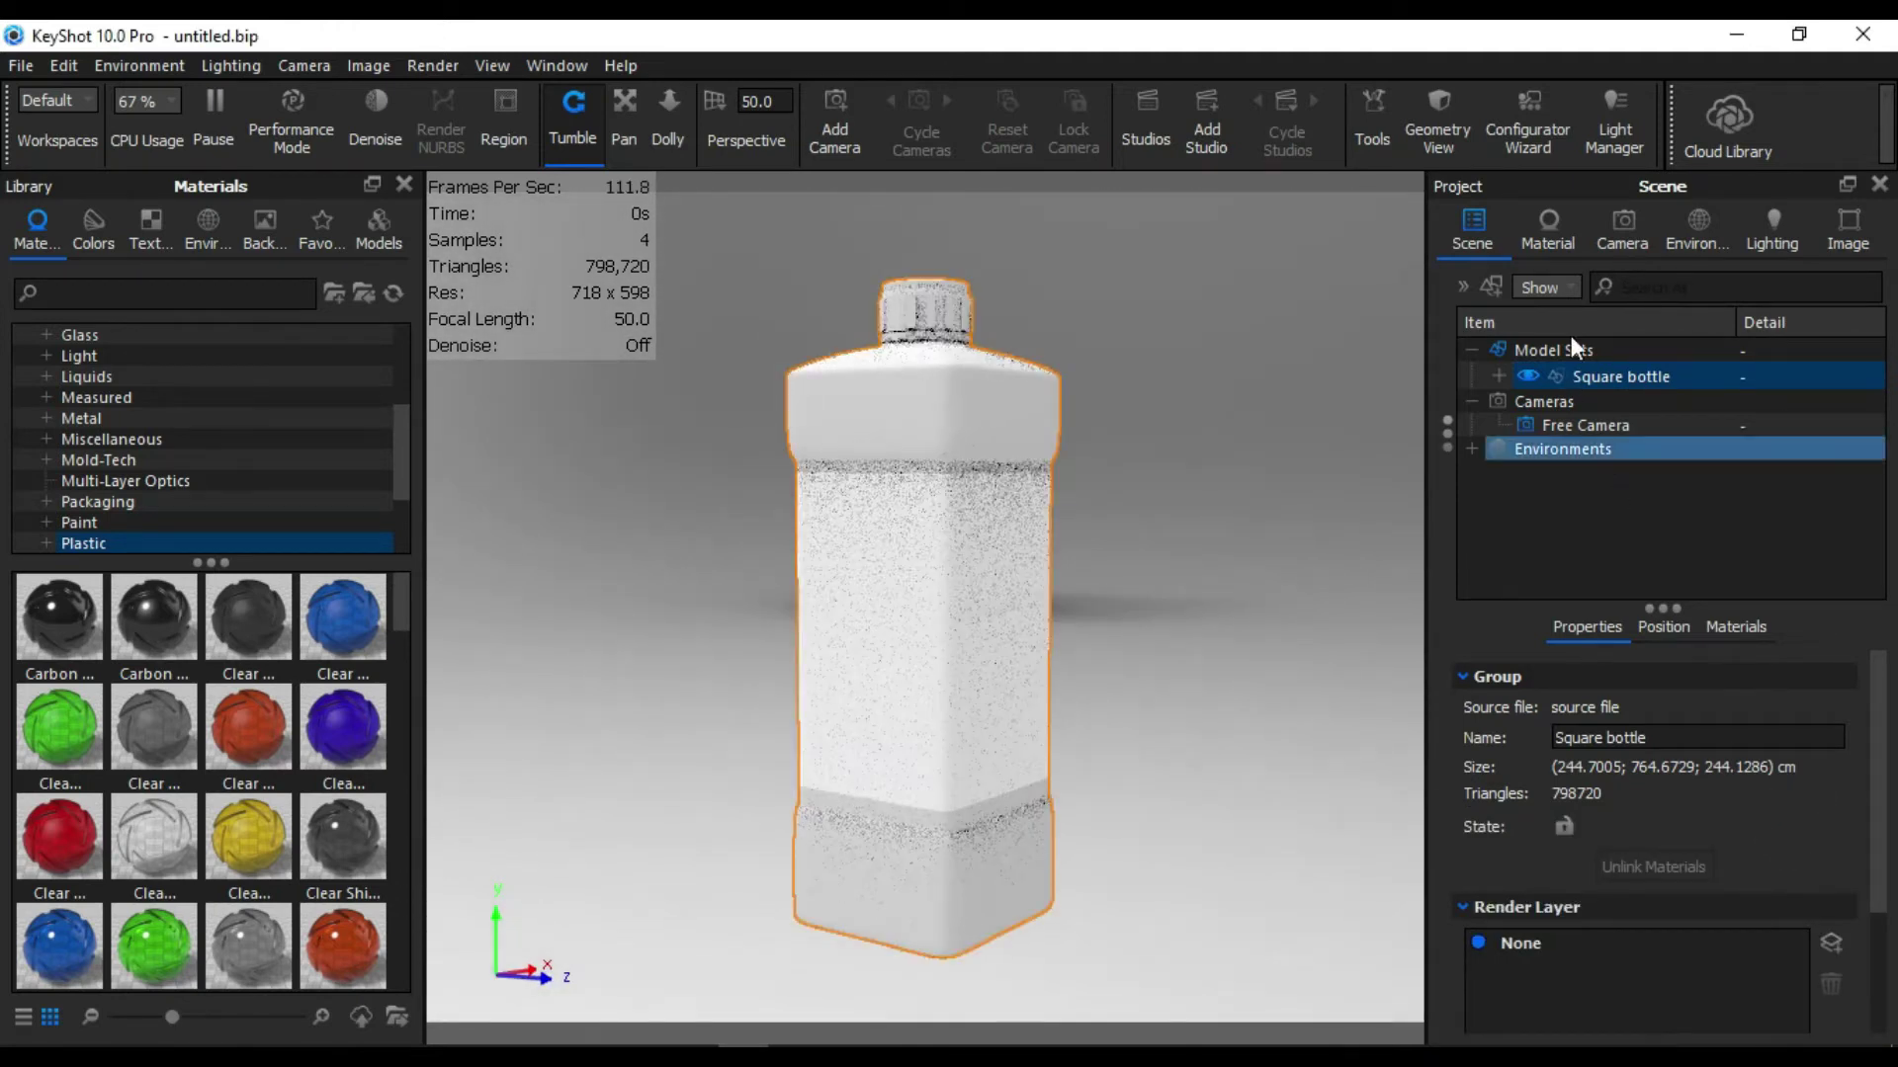
pyautogui.click(1627, 381)
pyautogui.click(1664, 626)
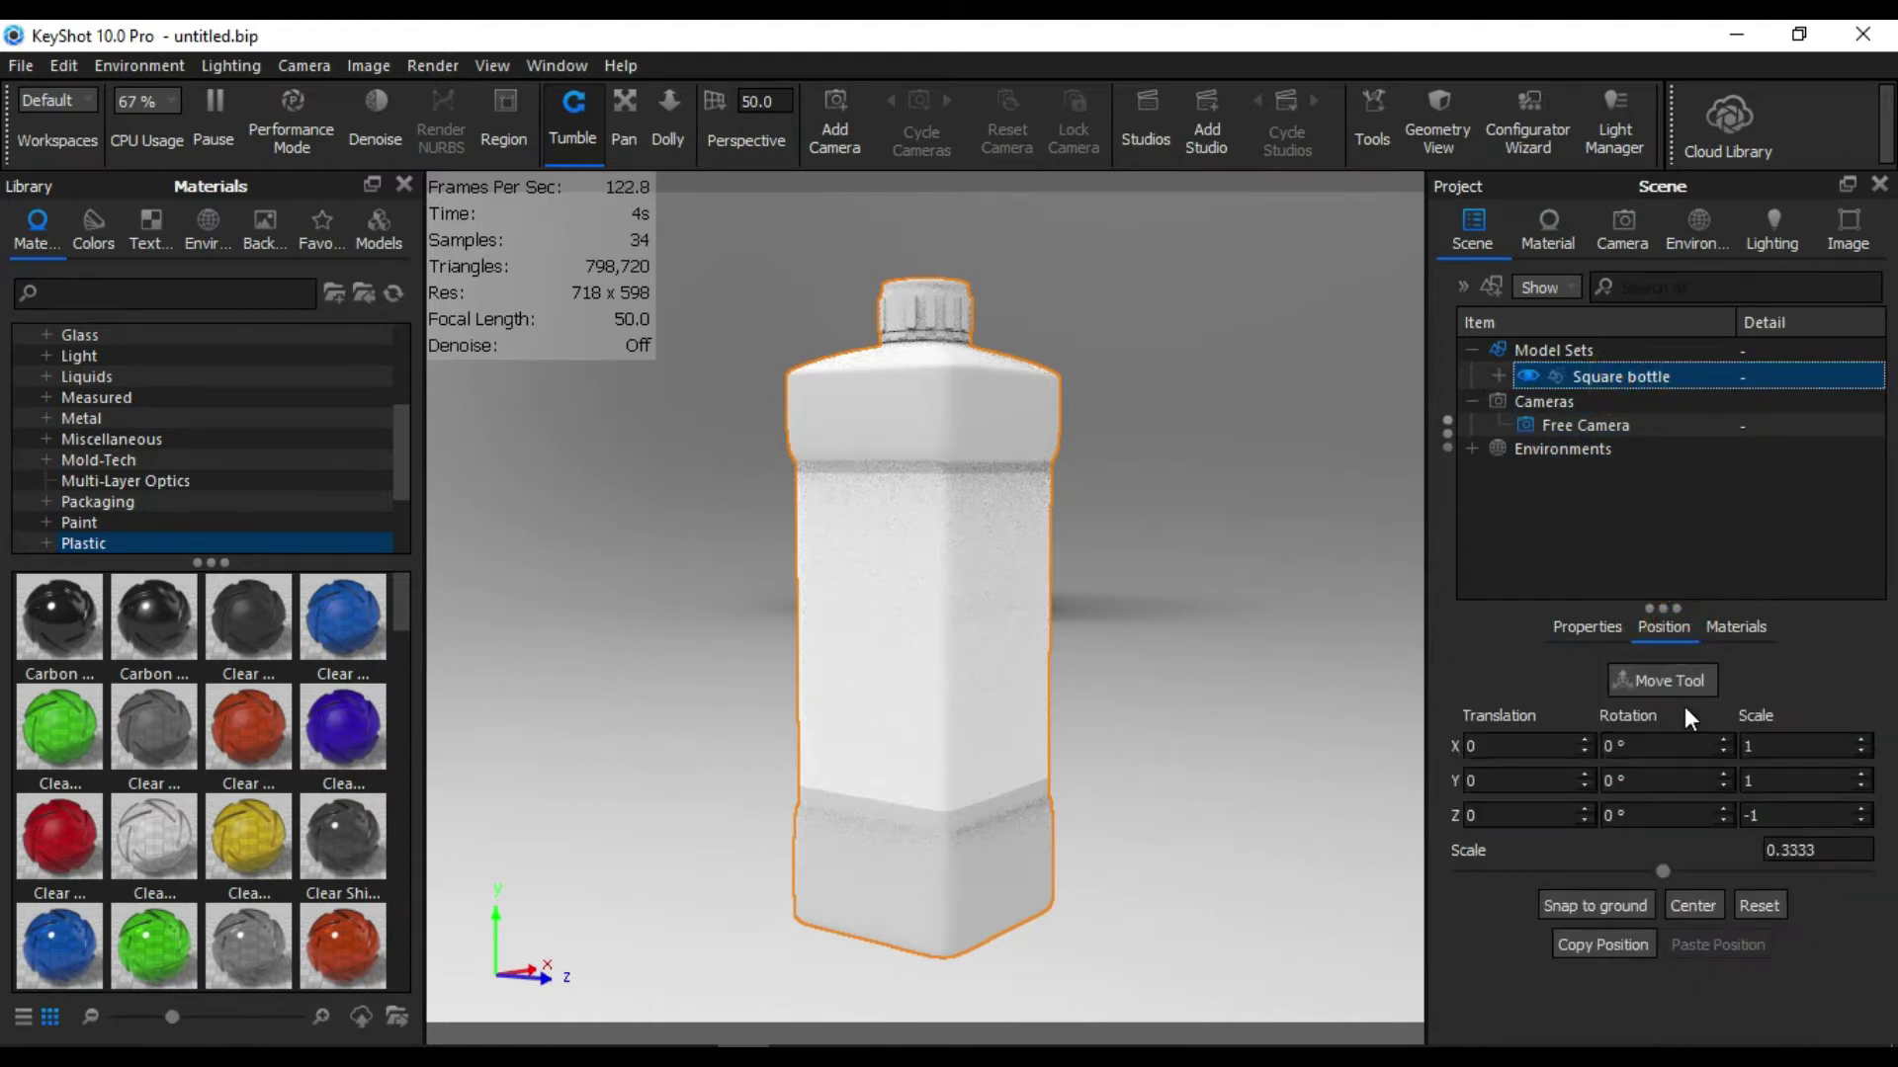
pyautogui.click(1616, 907)
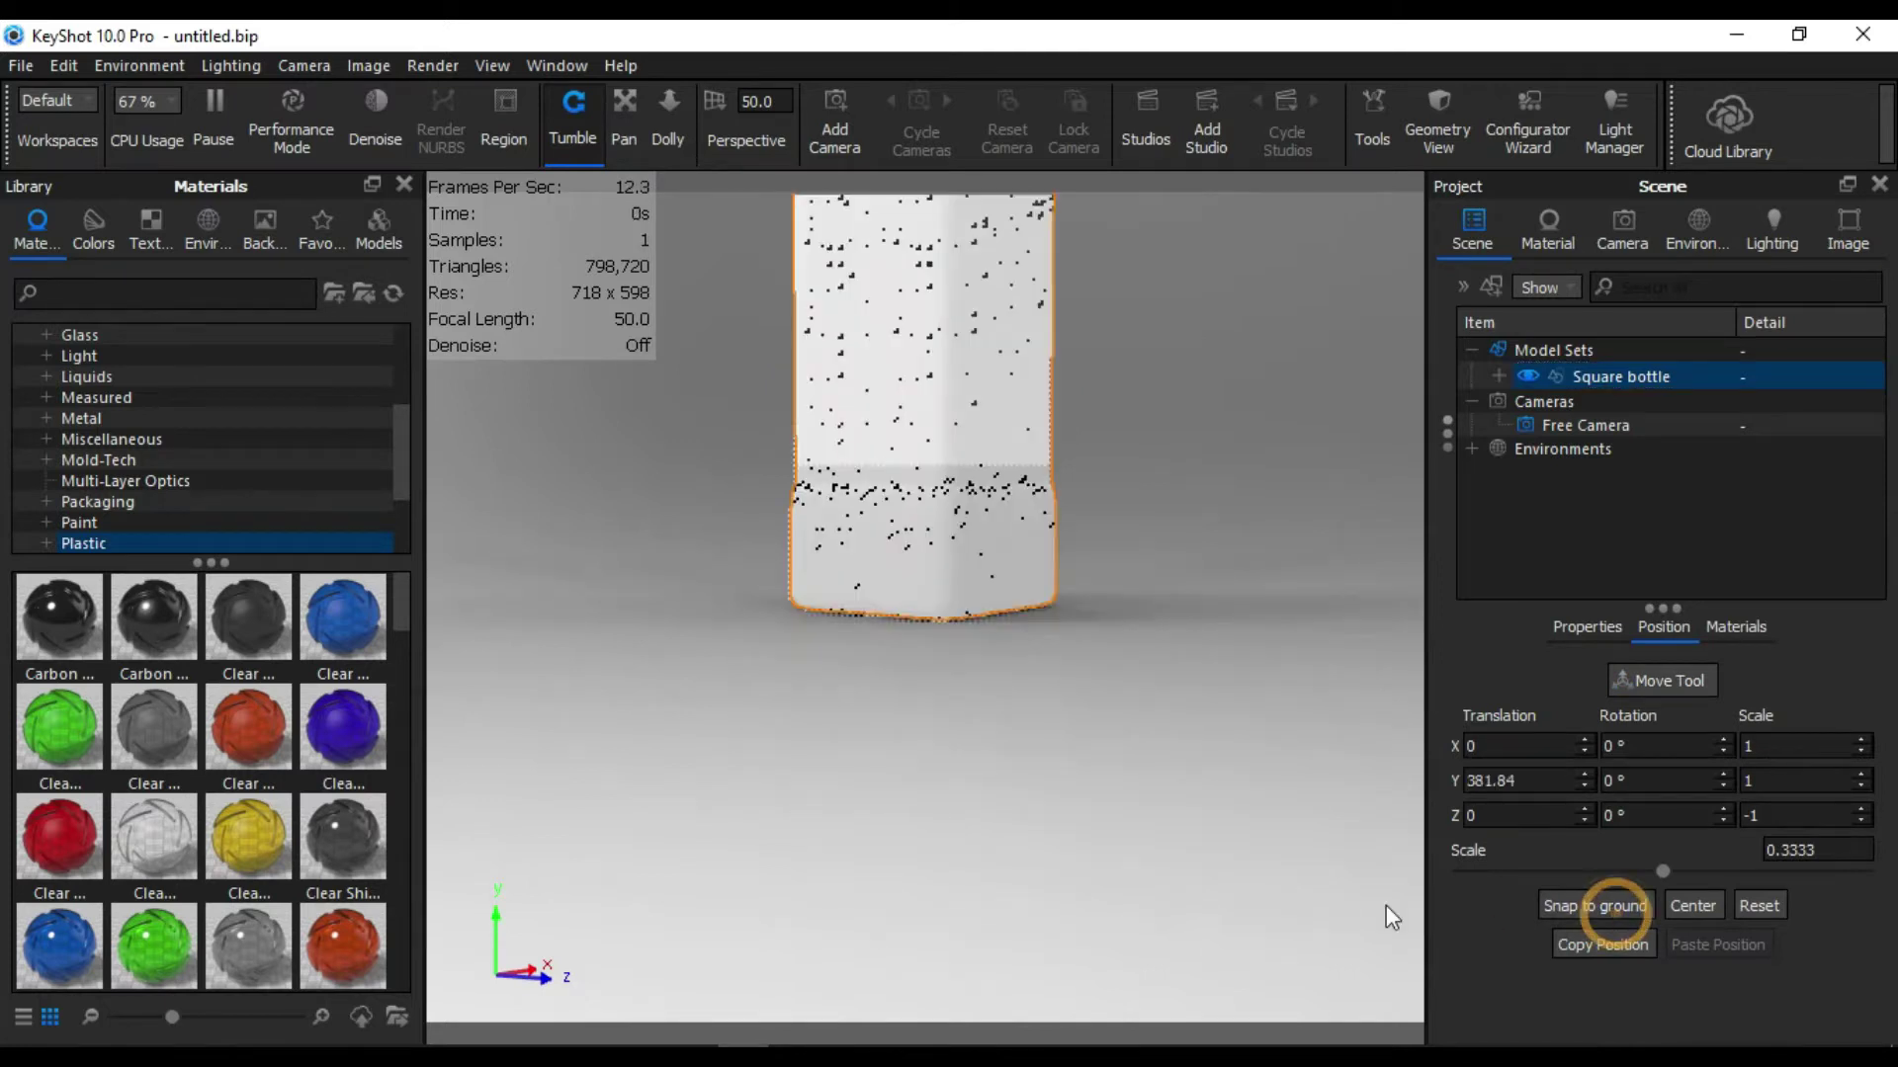
pyautogui.moveTo(1138, 642)
pyautogui.mouseDown()
pyautogui.moveTo(1150, 927)
pyautogui.moveTo(1212, 834)
pyautogui.moveTo(1203, 868)
pyautogui.moveTo(1212, 797)
pyautogui.mouseUp()
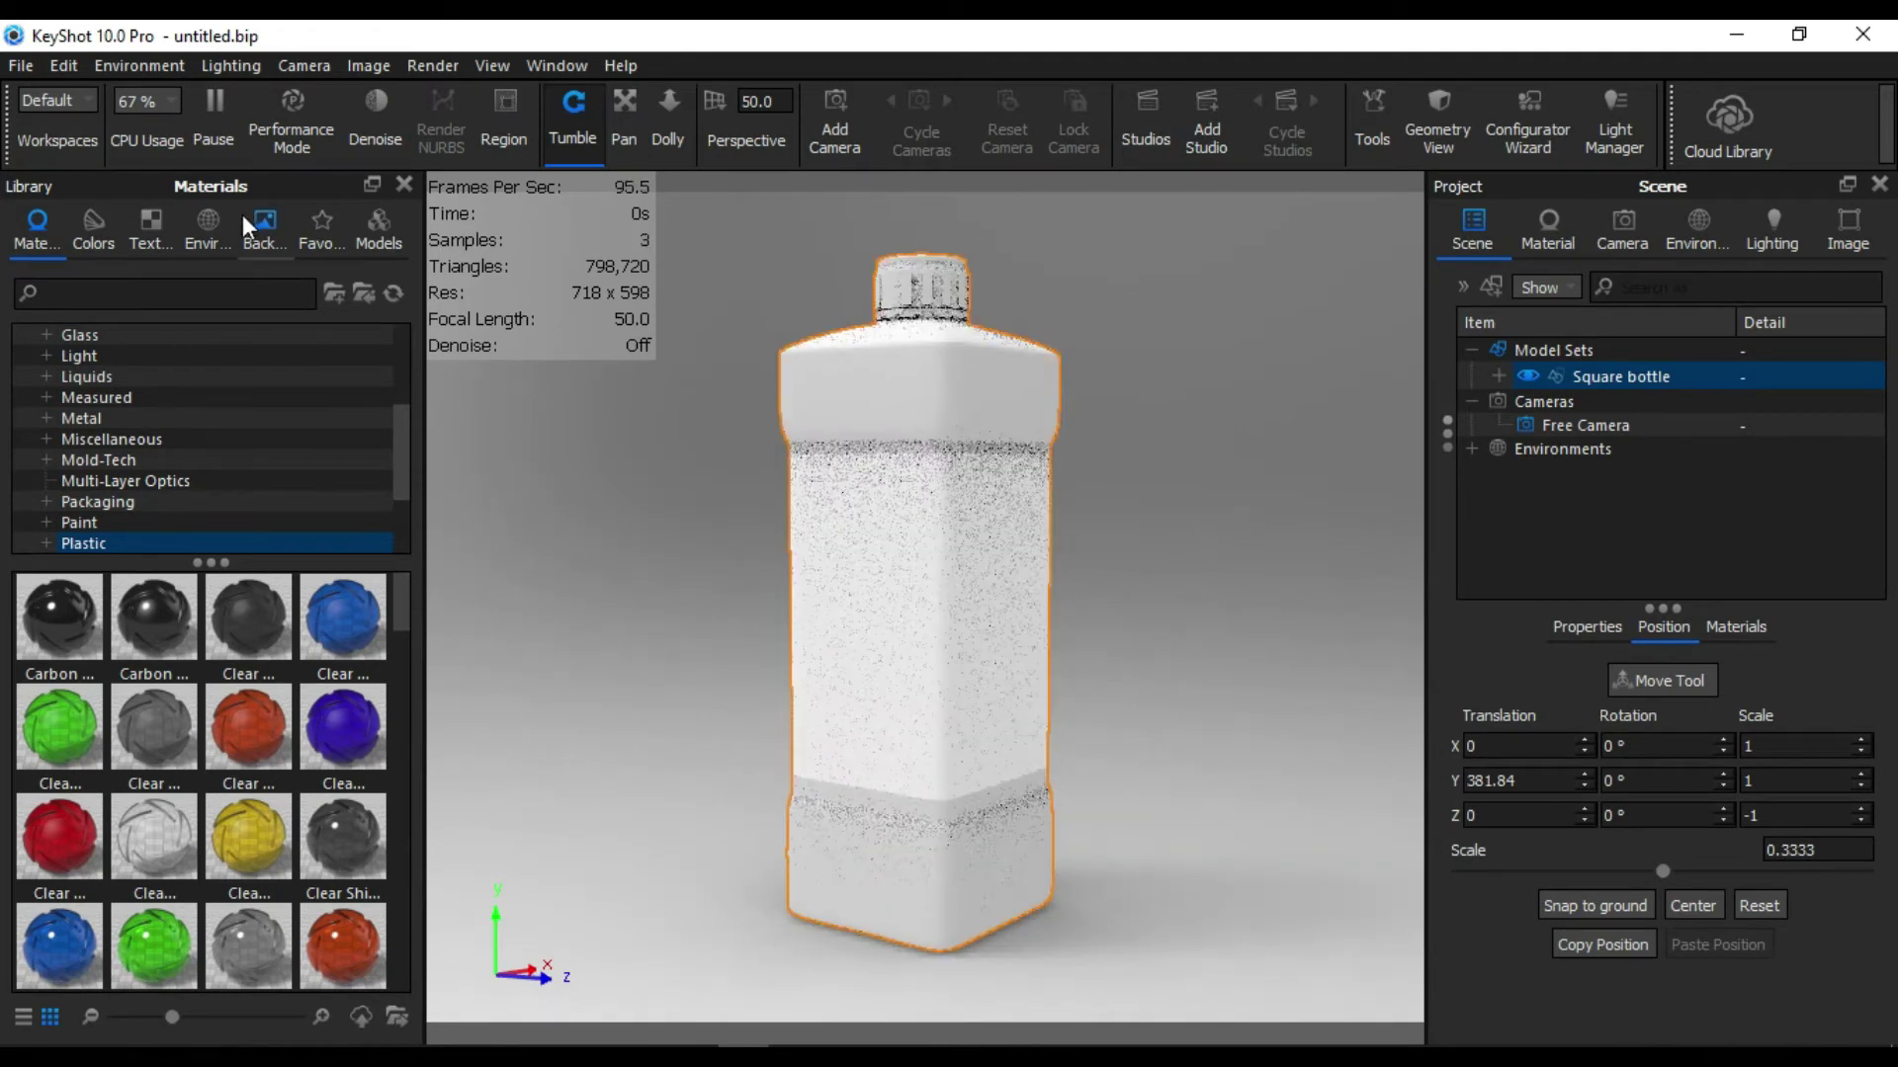
# Step: Drag the 'center white' backplate from the Library onto the viewport
pyautogui.click(261, 226)
pyautogui.scroll(-3, 134, 757)
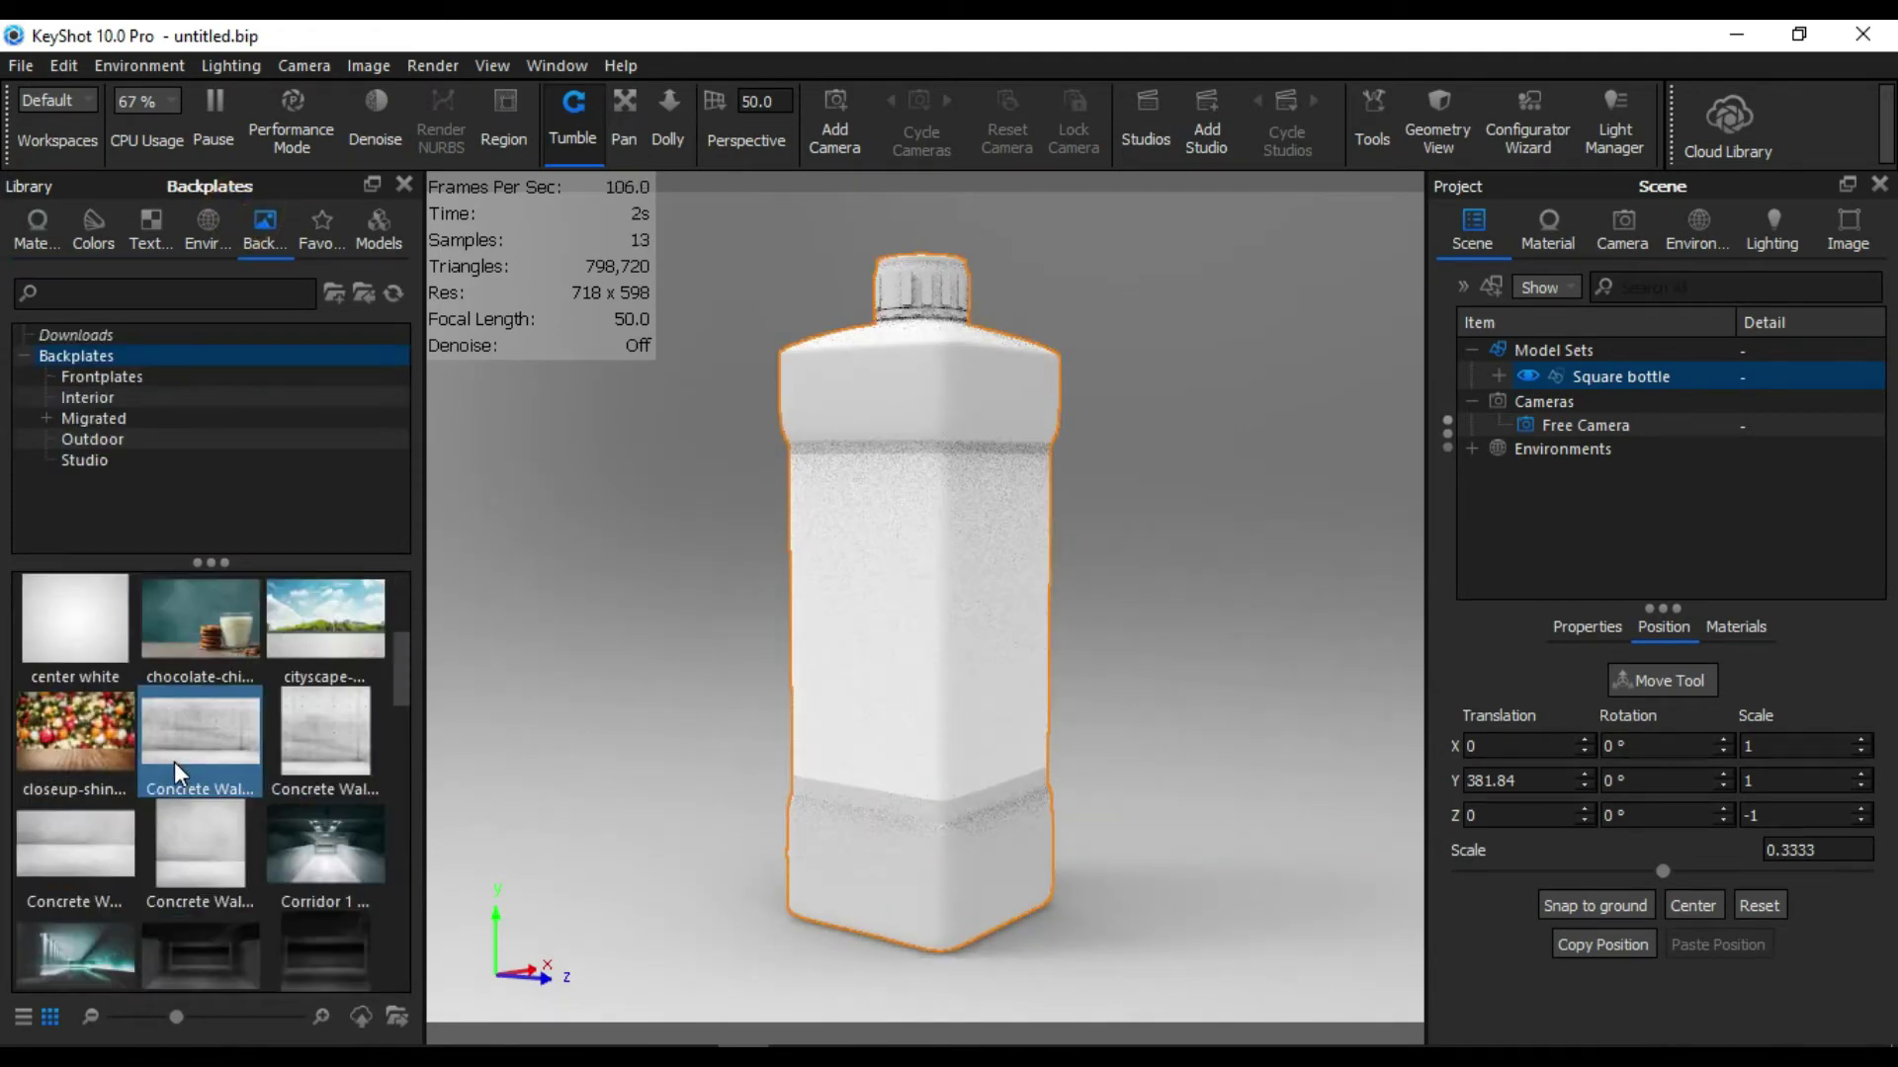
pyautogui.moveTo(77, 639); pyautogui.dragTo(581, 609)
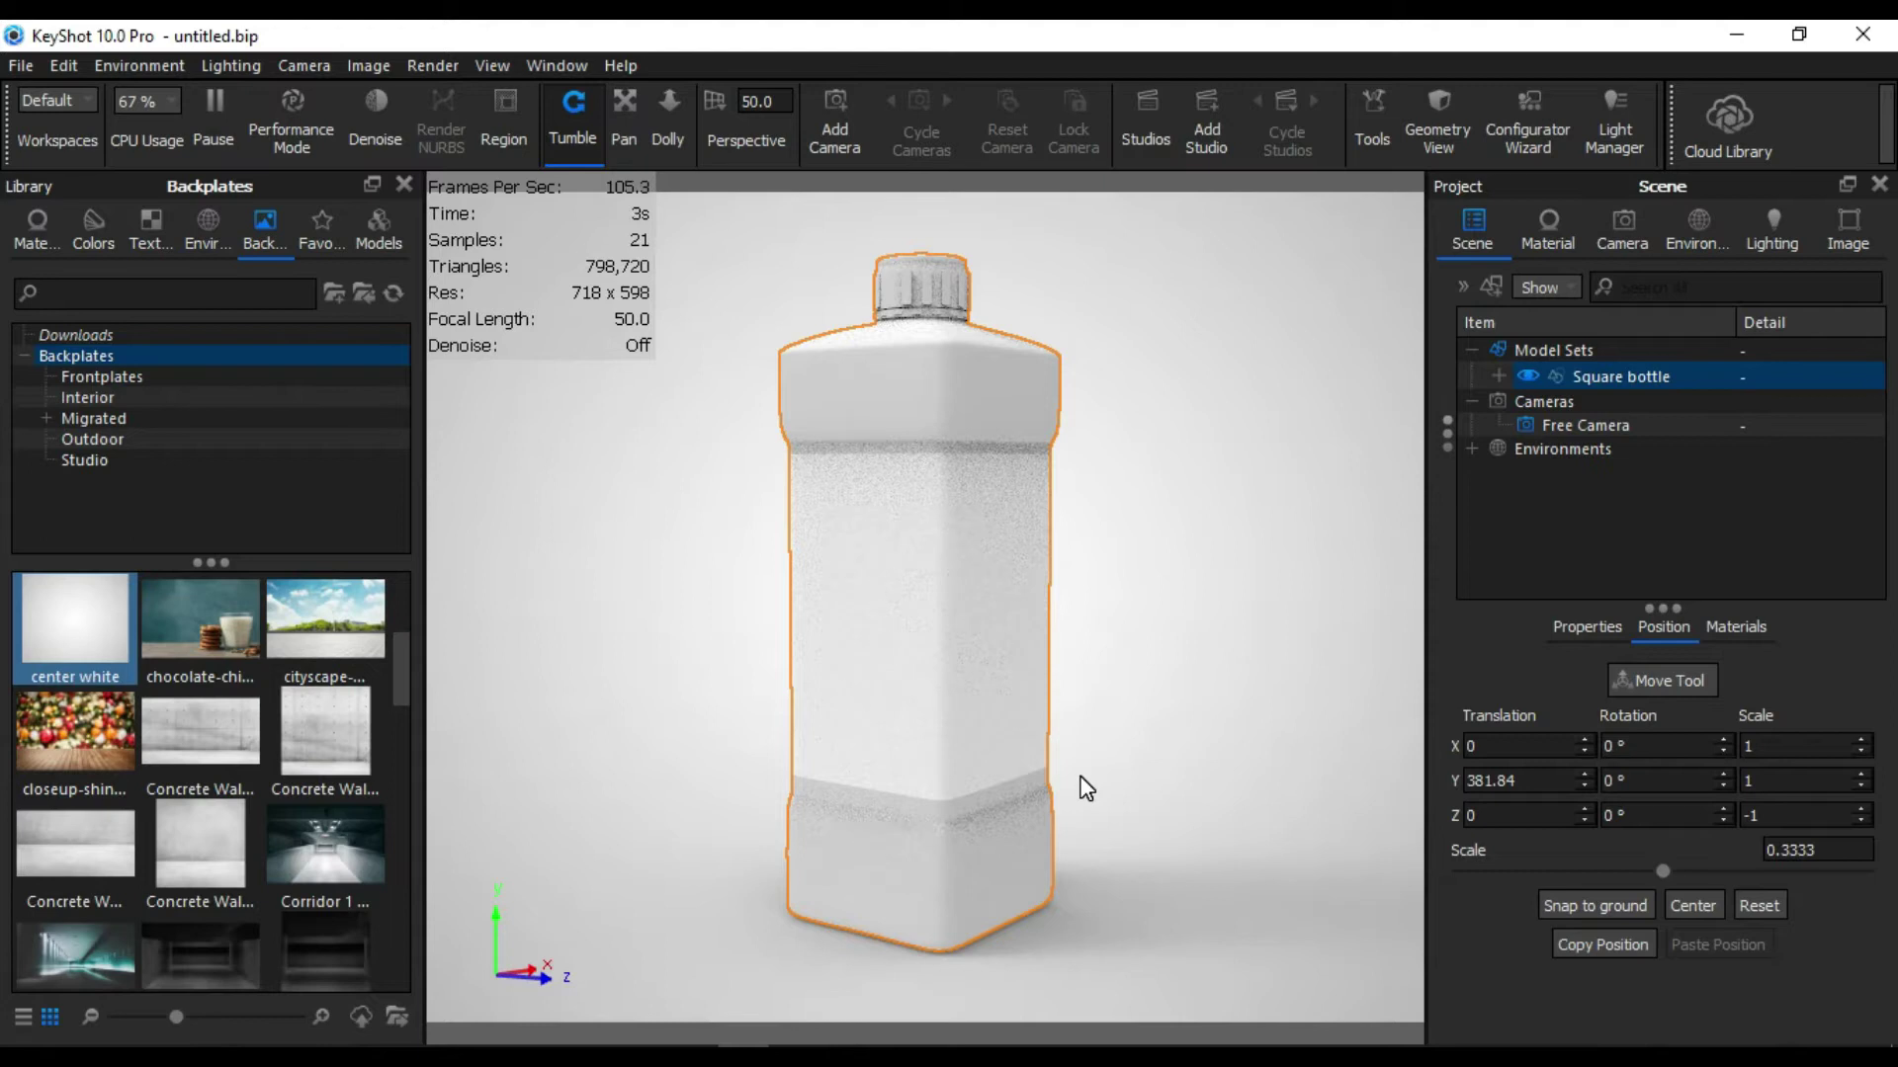
# Step: Deselect the bottle to judge it against the white backdrop, then reselect Square bottle
pyautogui.click(1133, 777)
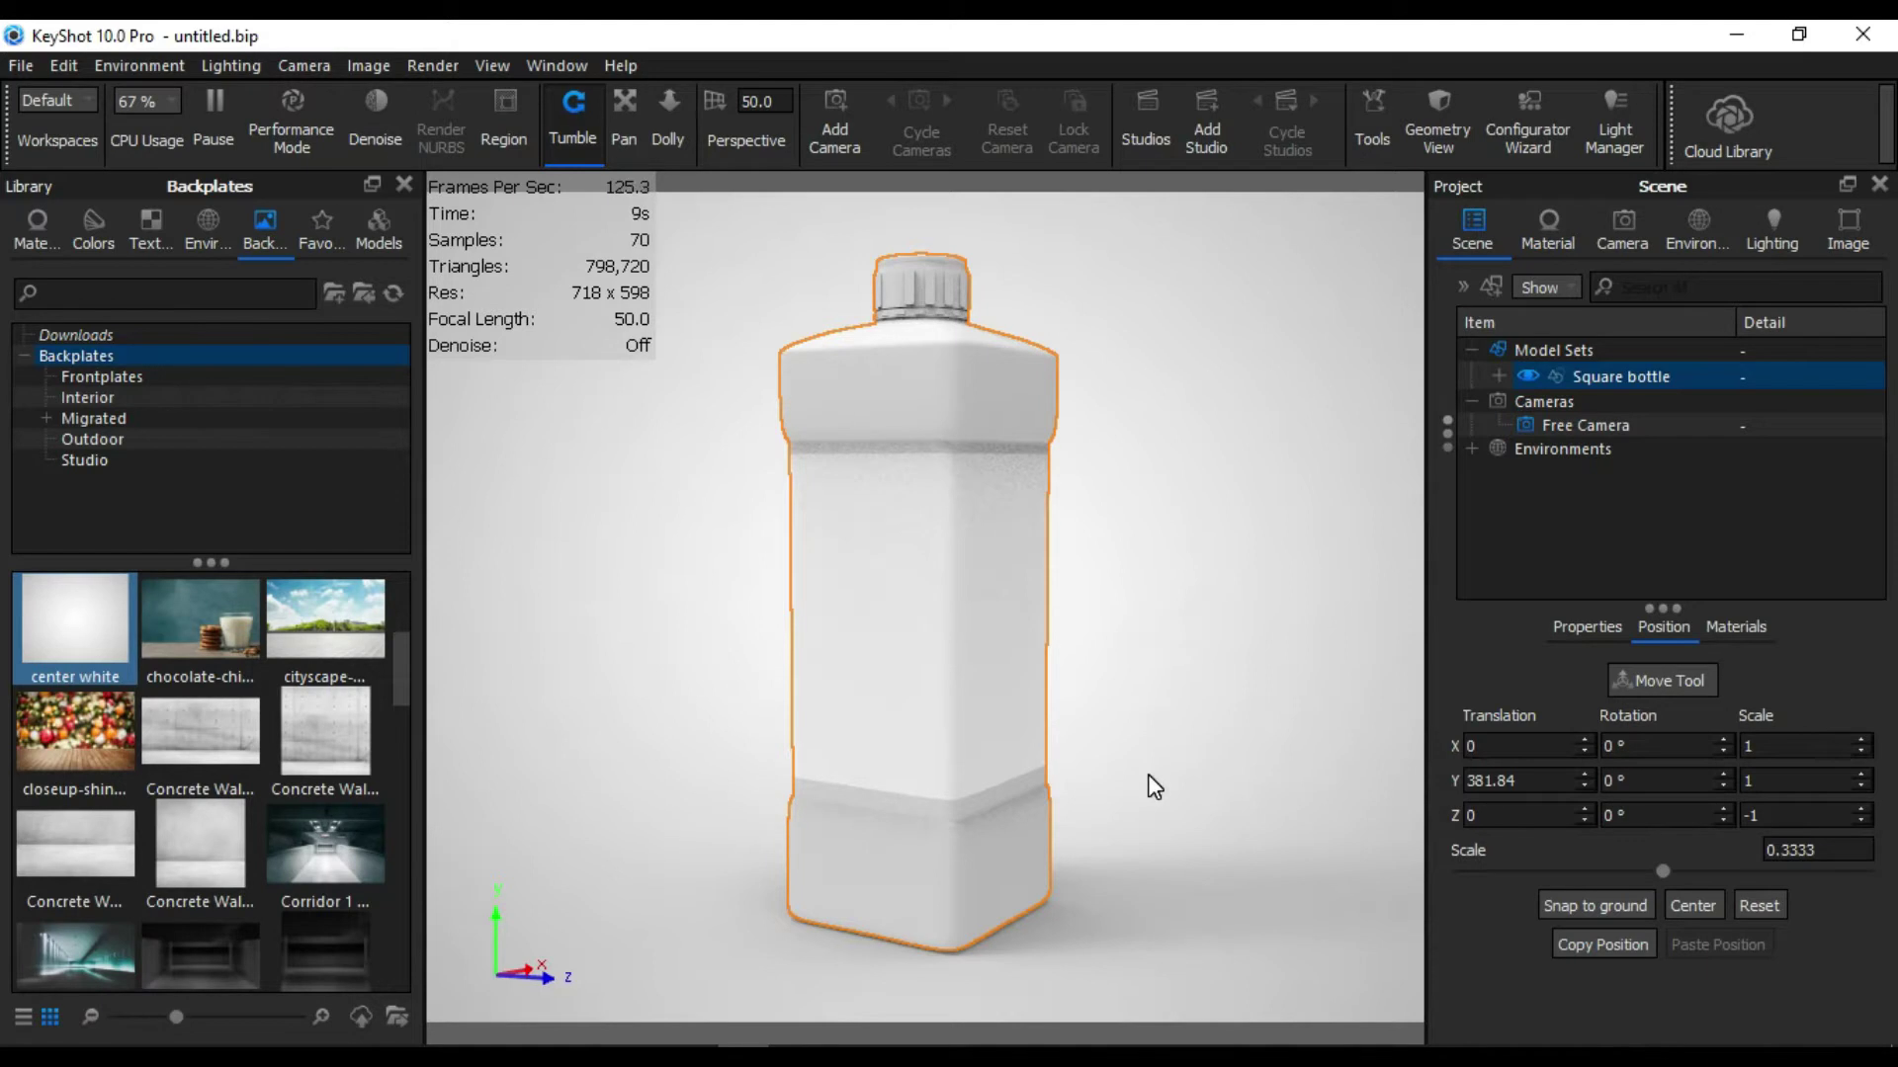
pyautogui.click(1237, 706)
pyautogui.click(1208, 654)
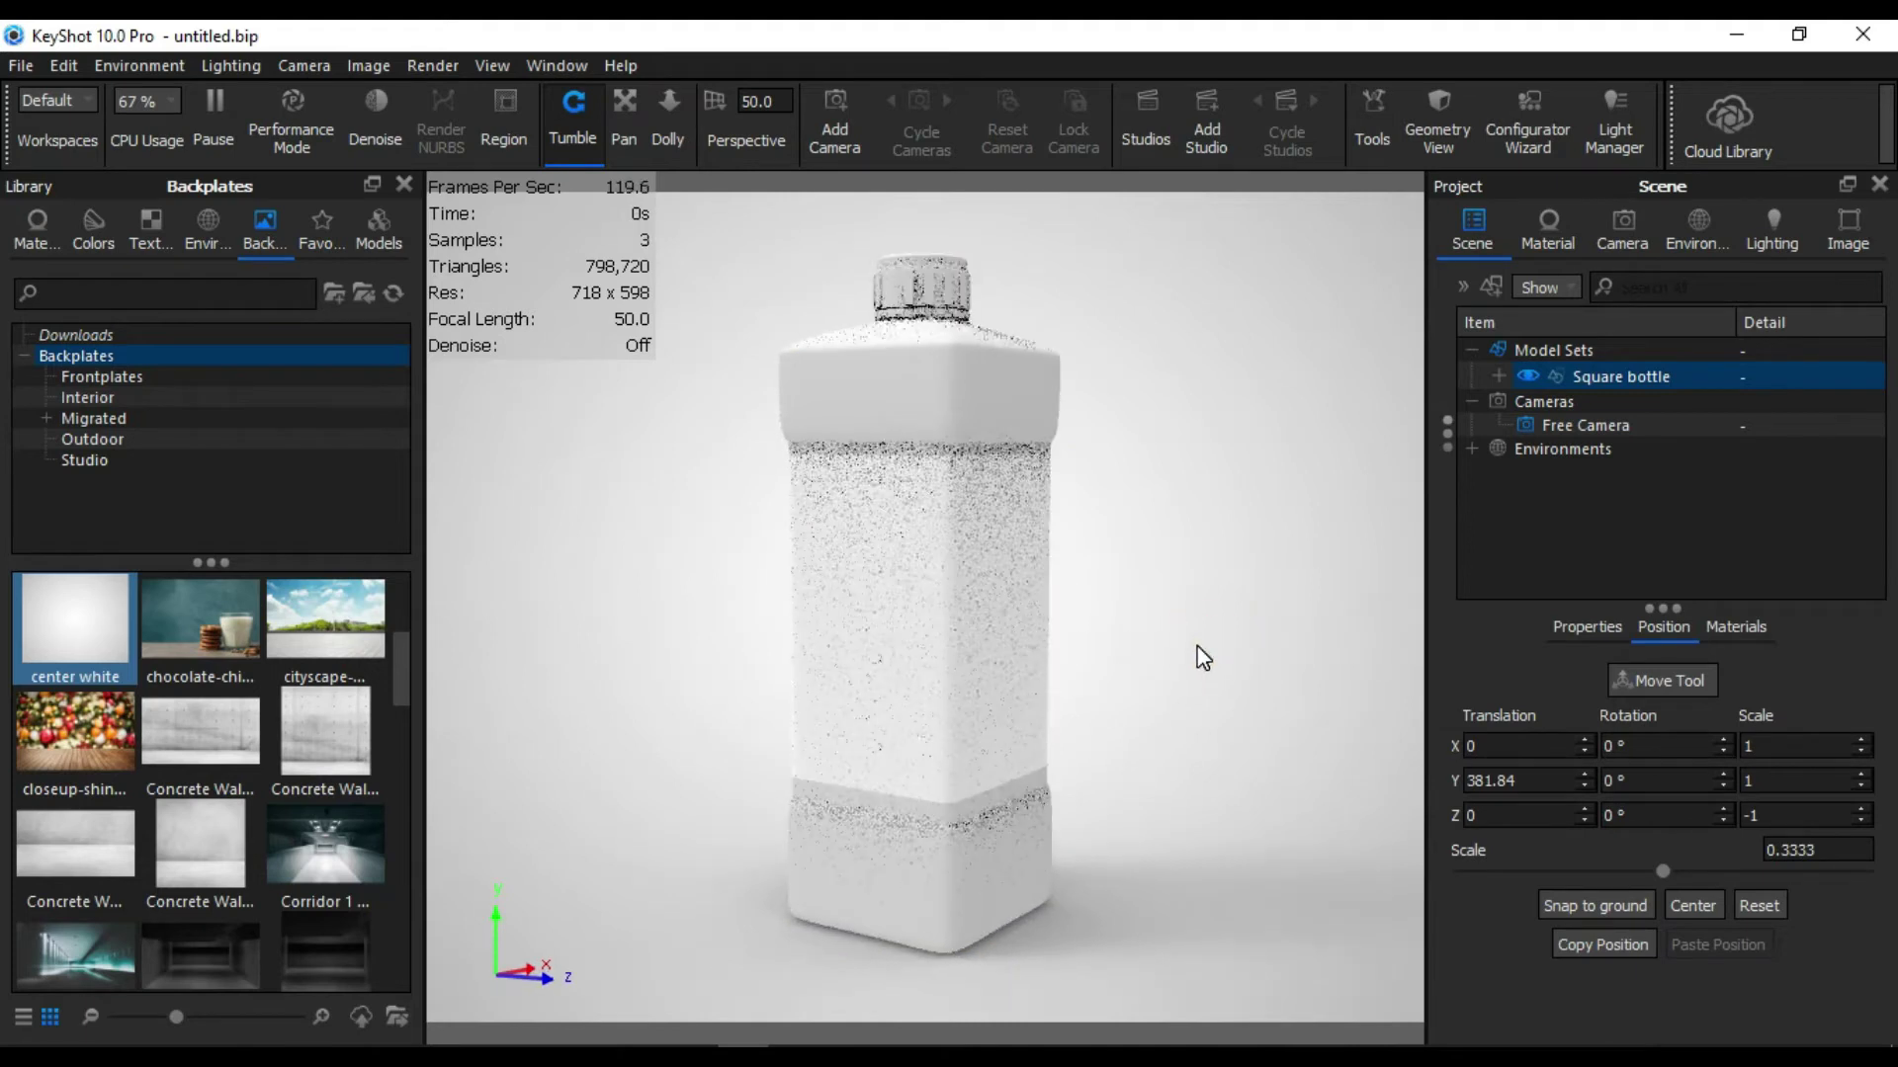
pyautogui.click(1137, 741)
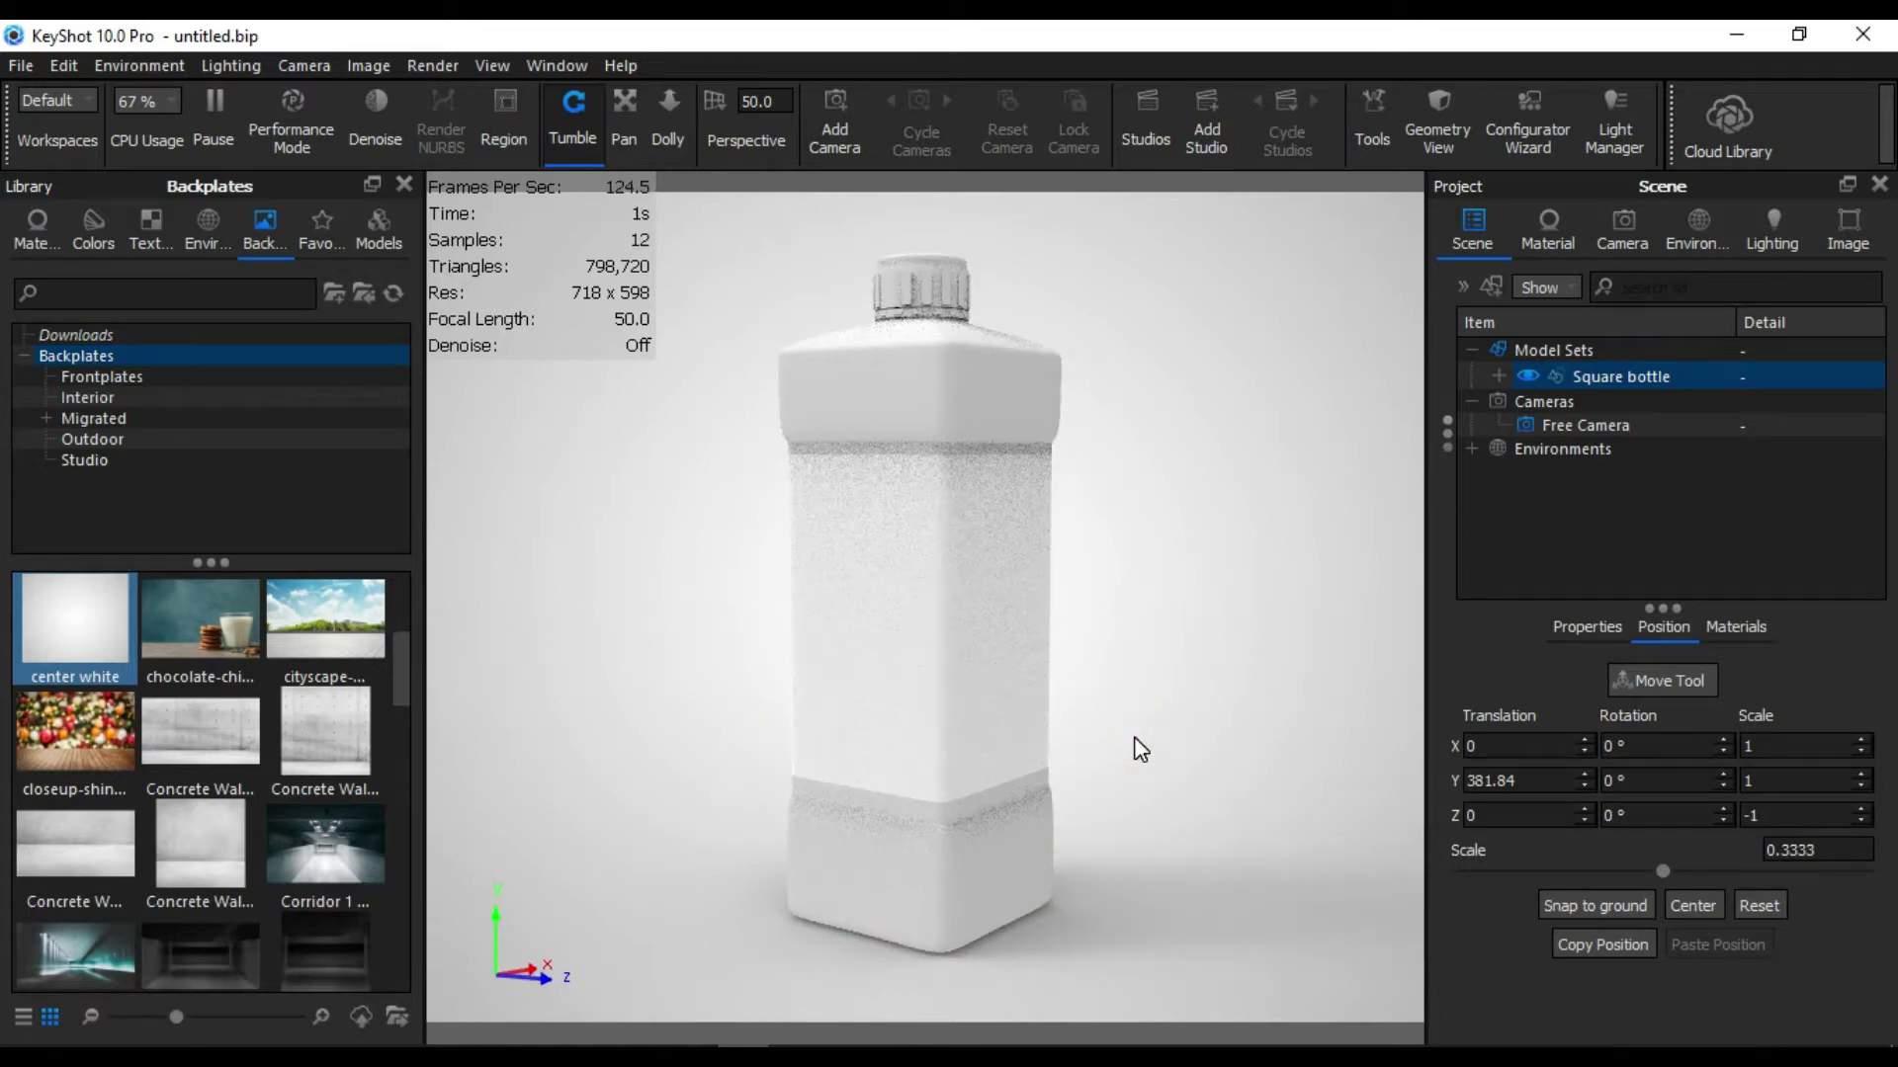
pyautogui.click(1621, 377)
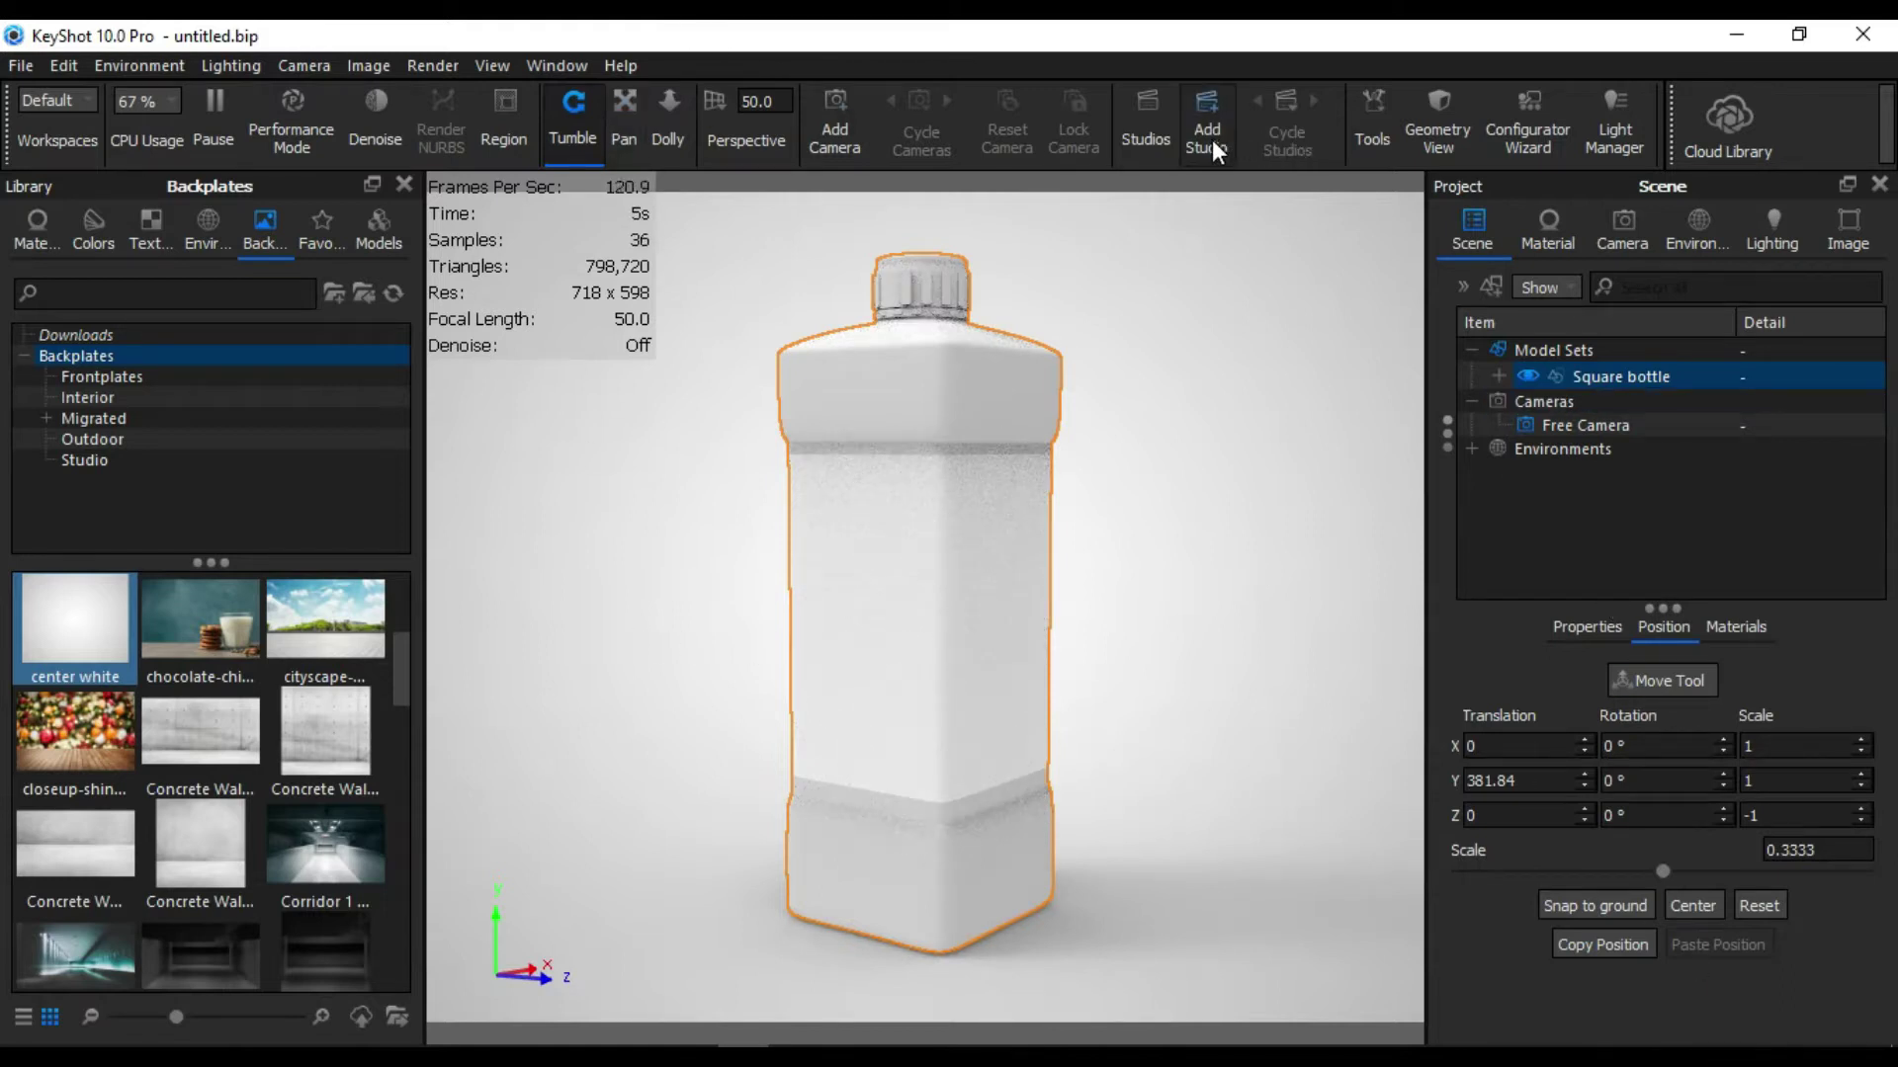
# Step: Set the camera focal length to 80 and select the bottle's middle band, Cube Lap
pyautogui.click(776, 99)
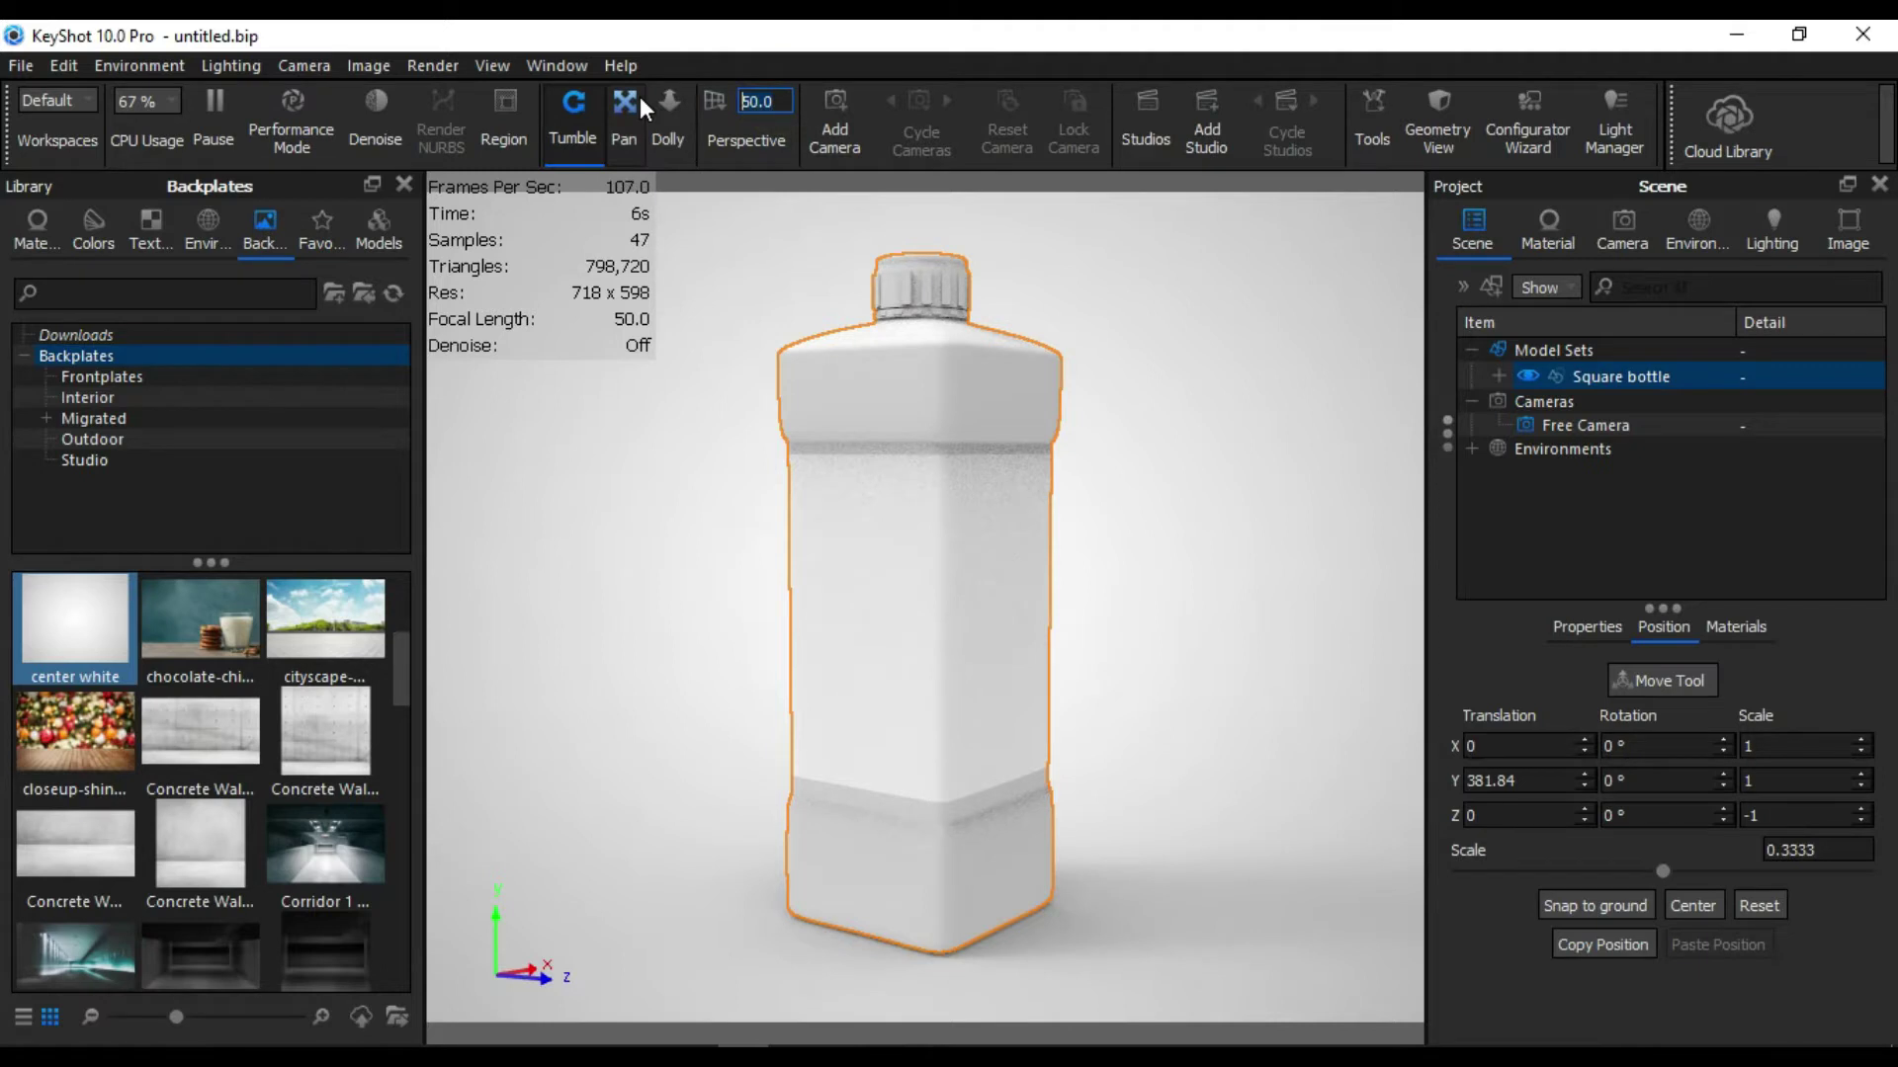
pyautogui.write('80')
pyautogui.press('Return')
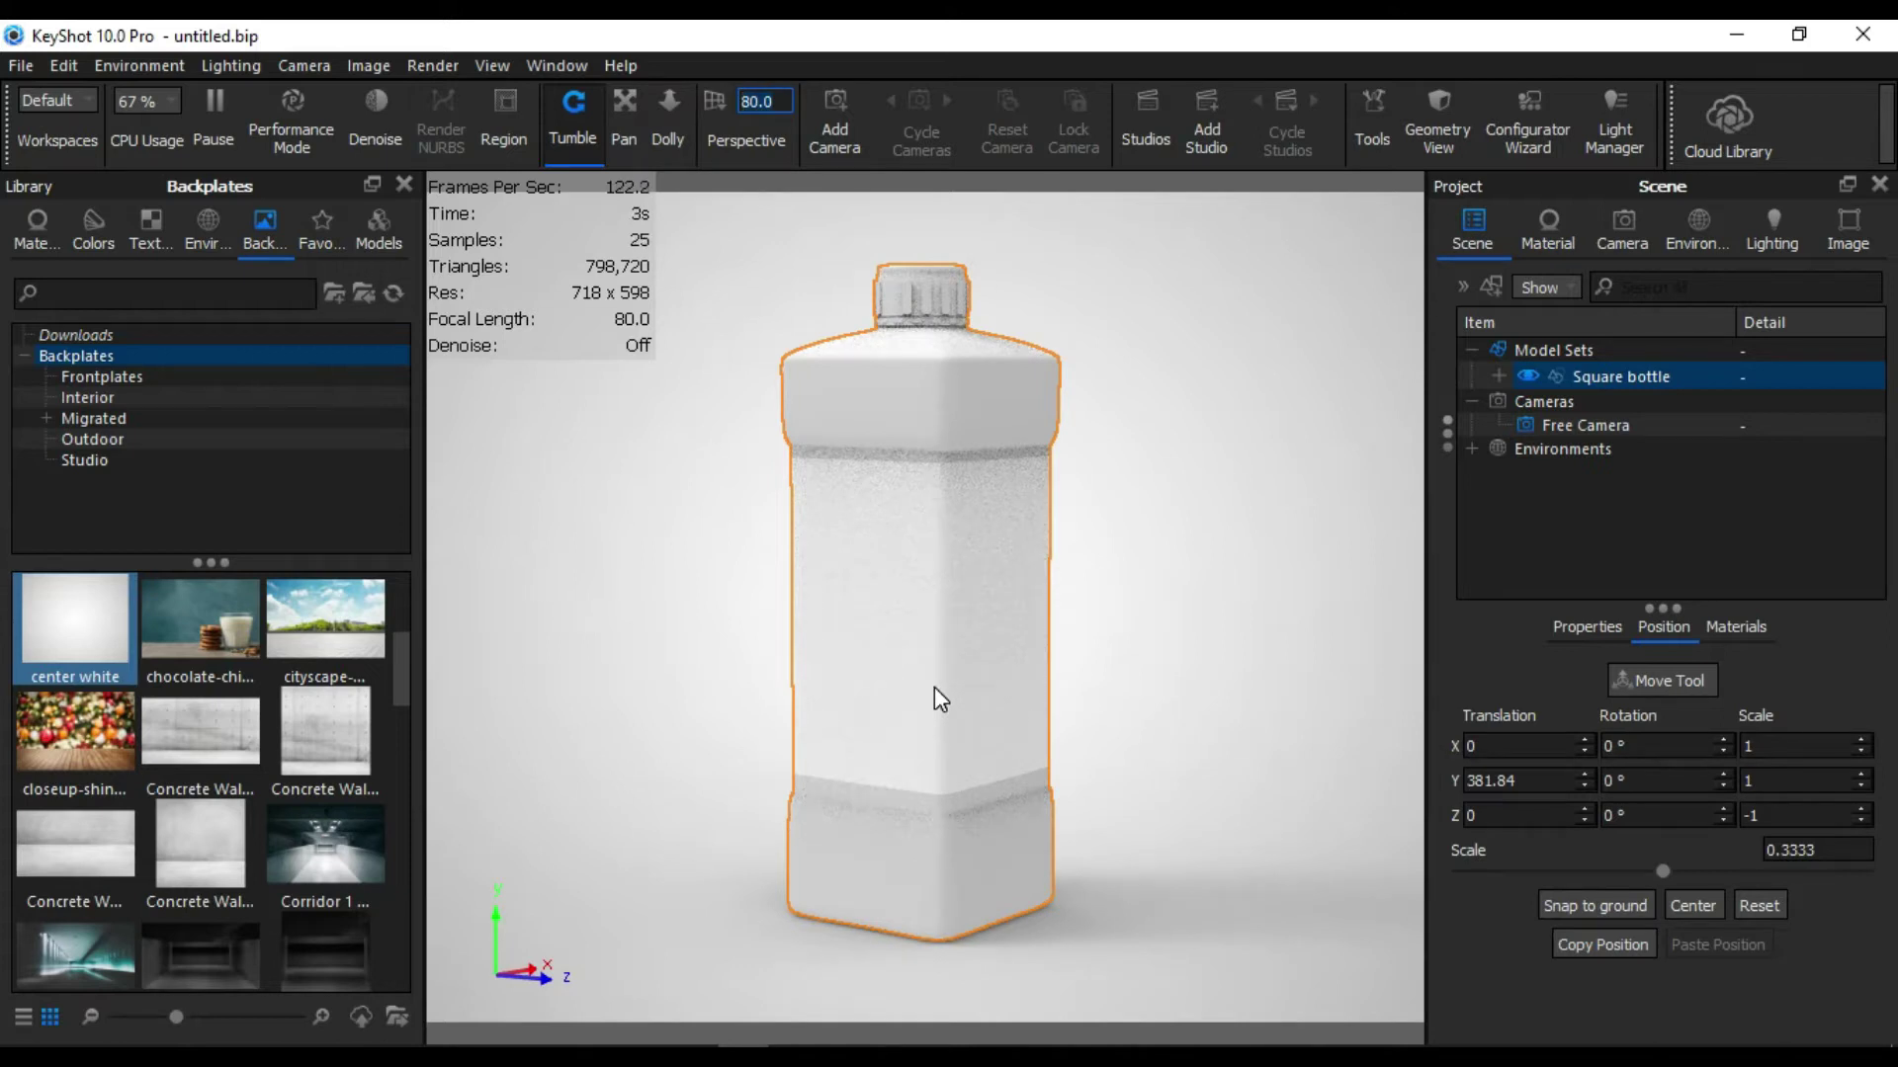
pyautogui.click(1018, 641)
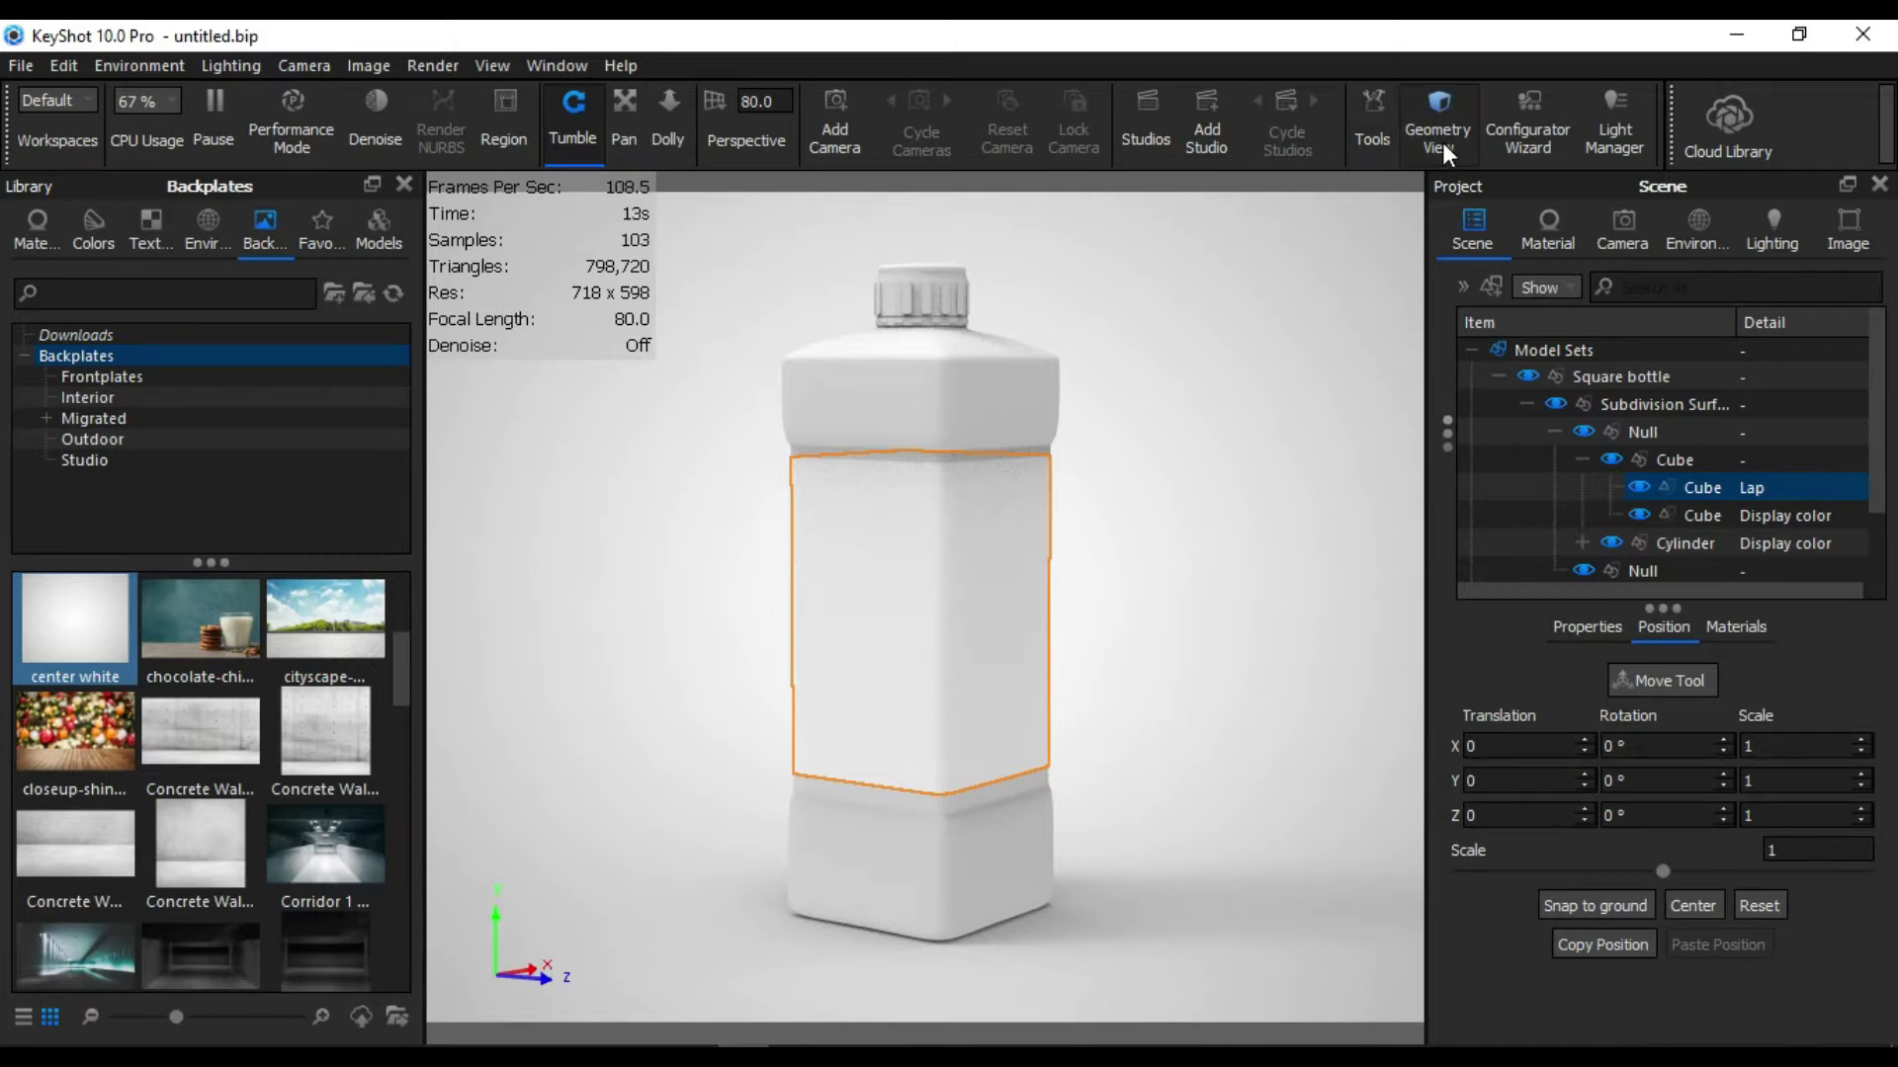
# Step: Start Split Object Surfaces on the band, lowering the splitting angle while picking faces
pyautogui.click(1374, 128)
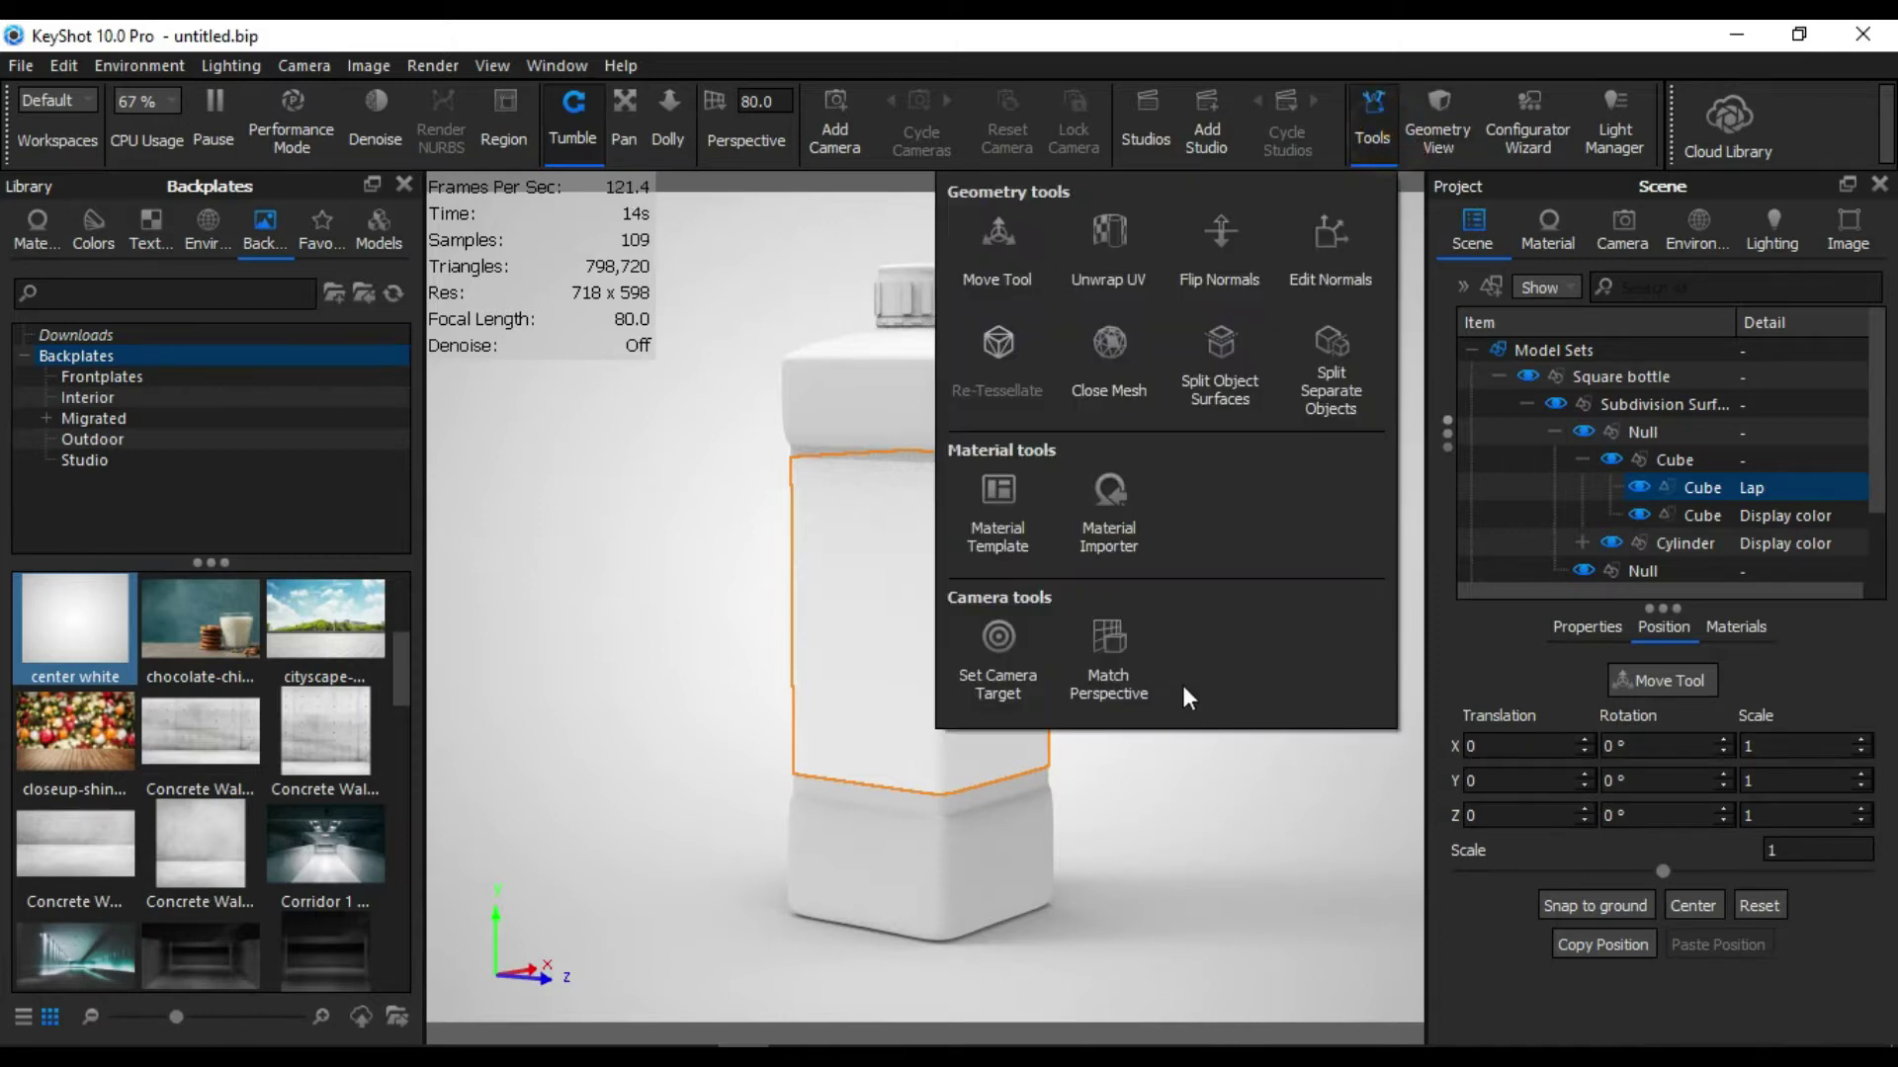
pyautogui.click(1337, 400)
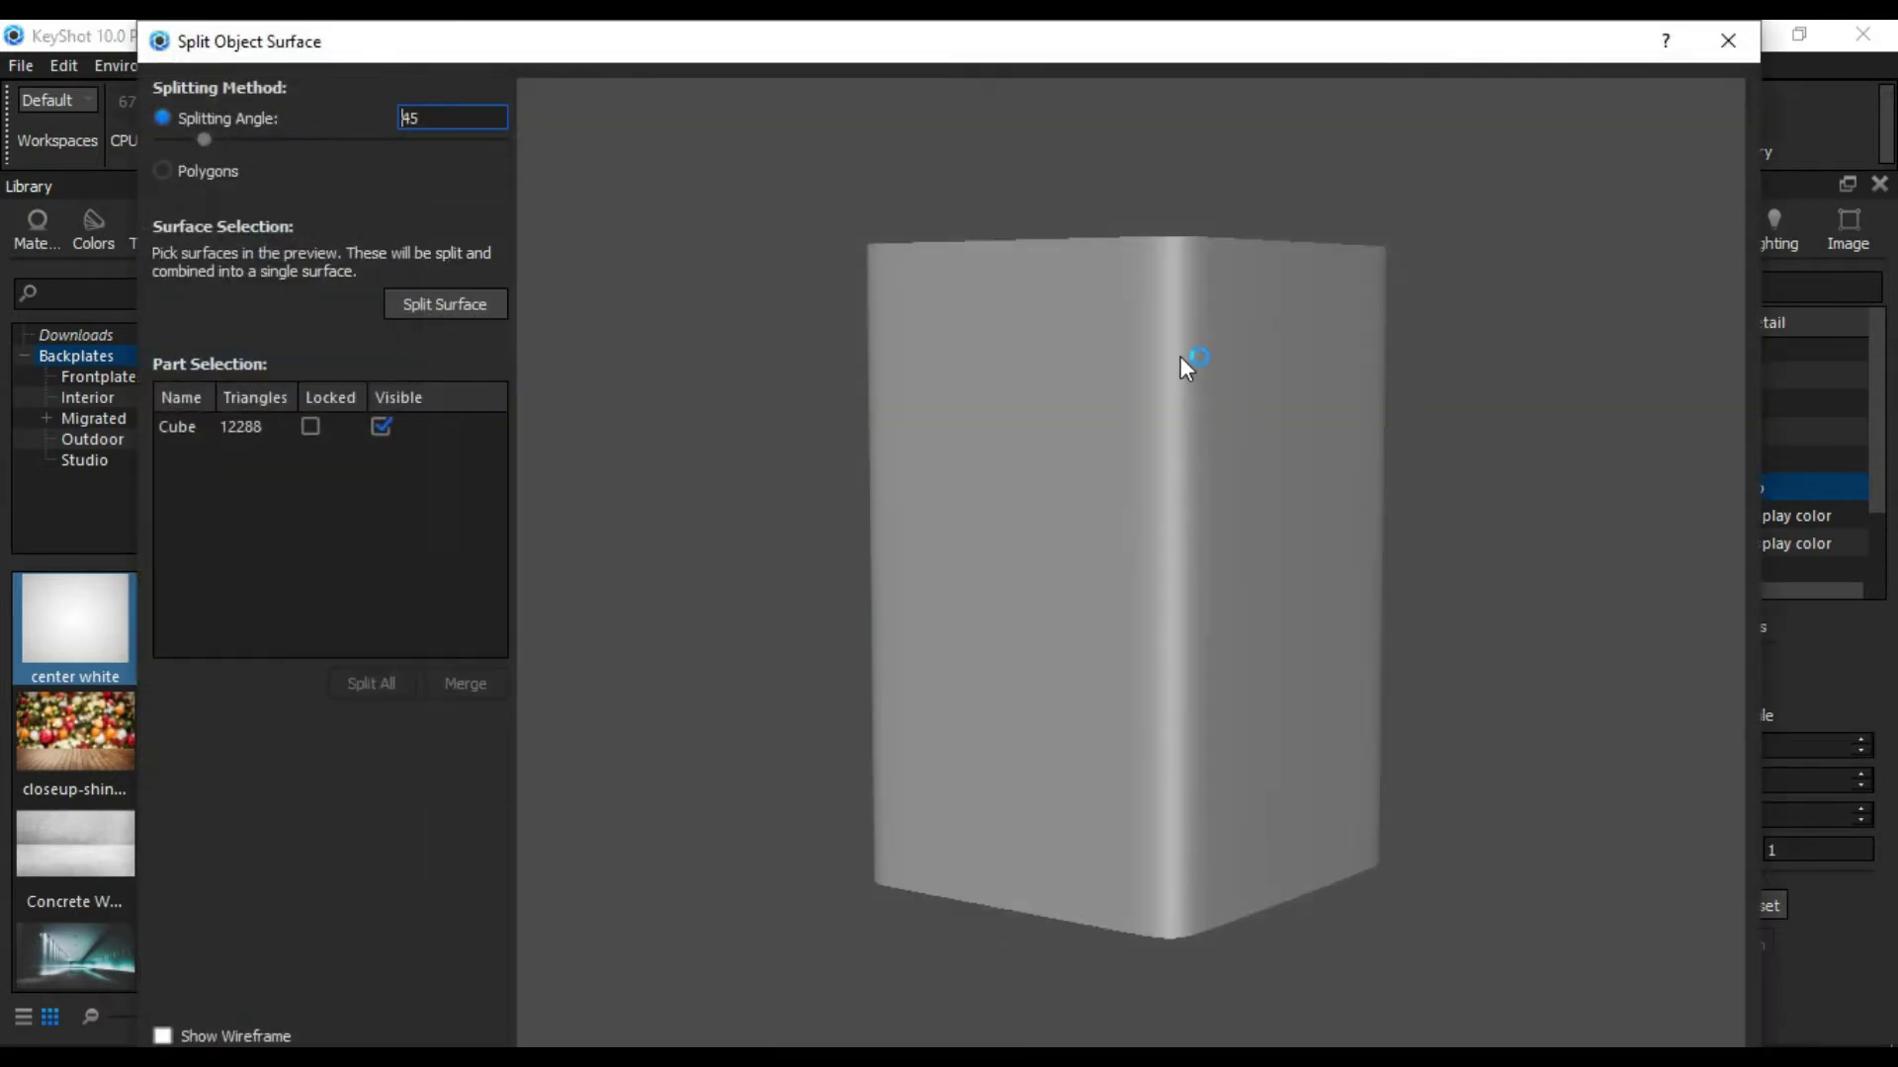
pyautogui.click(1180, 356)
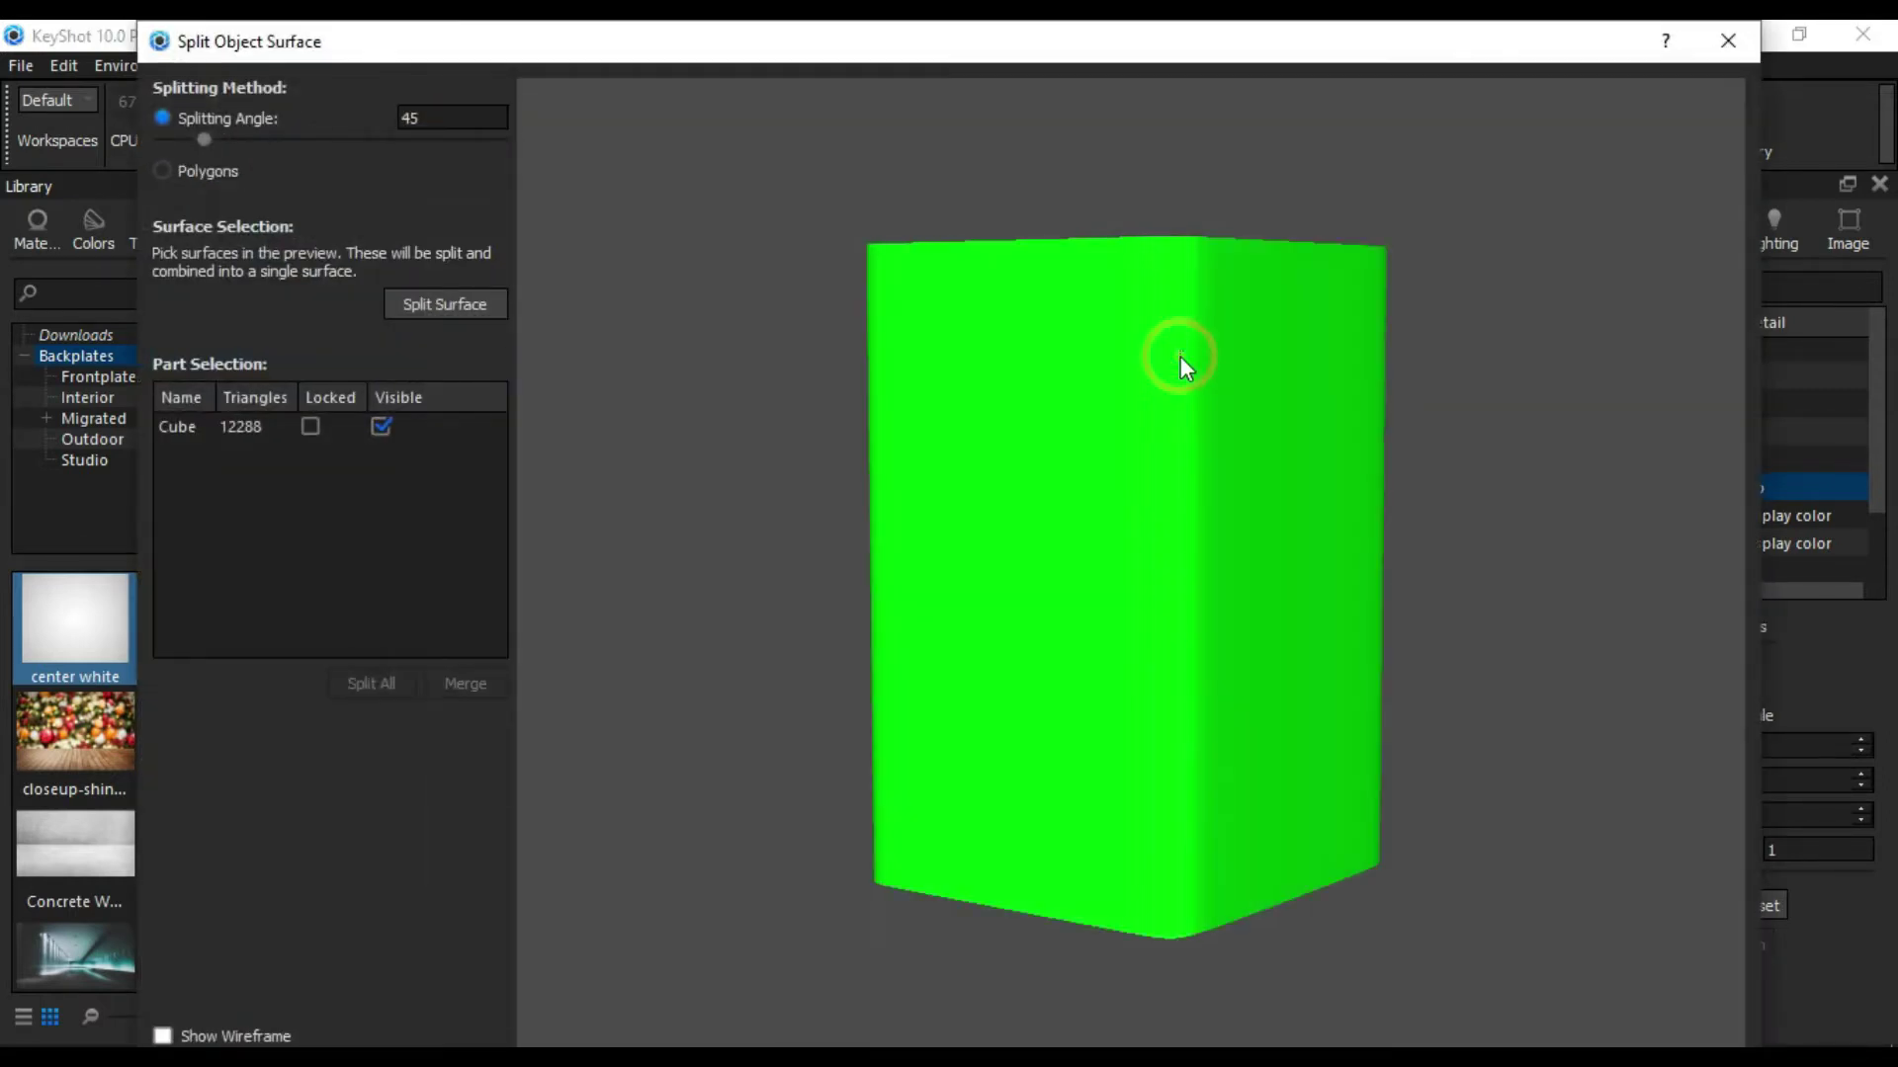
pyautogui.moveTo(203, 141); pyautogui.dragTo(173, 140)
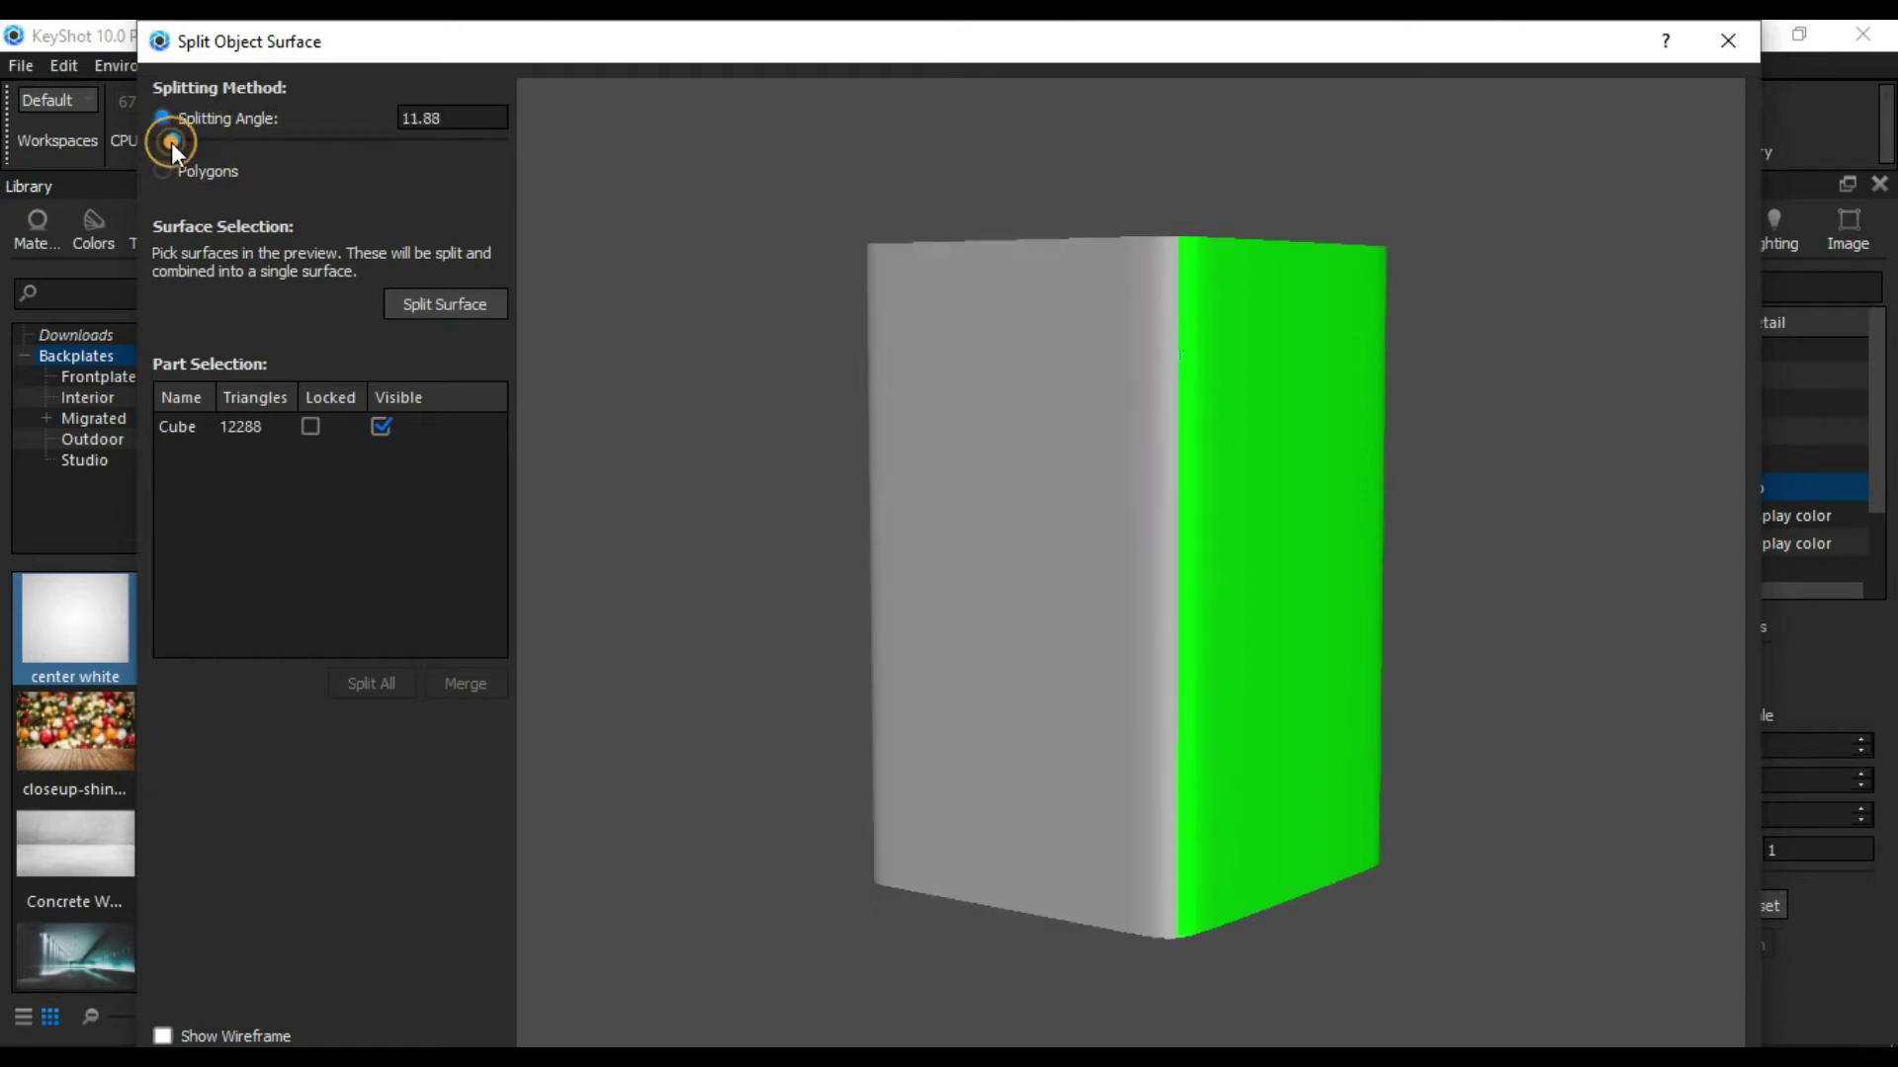
pyautogui.click(1014, 678)
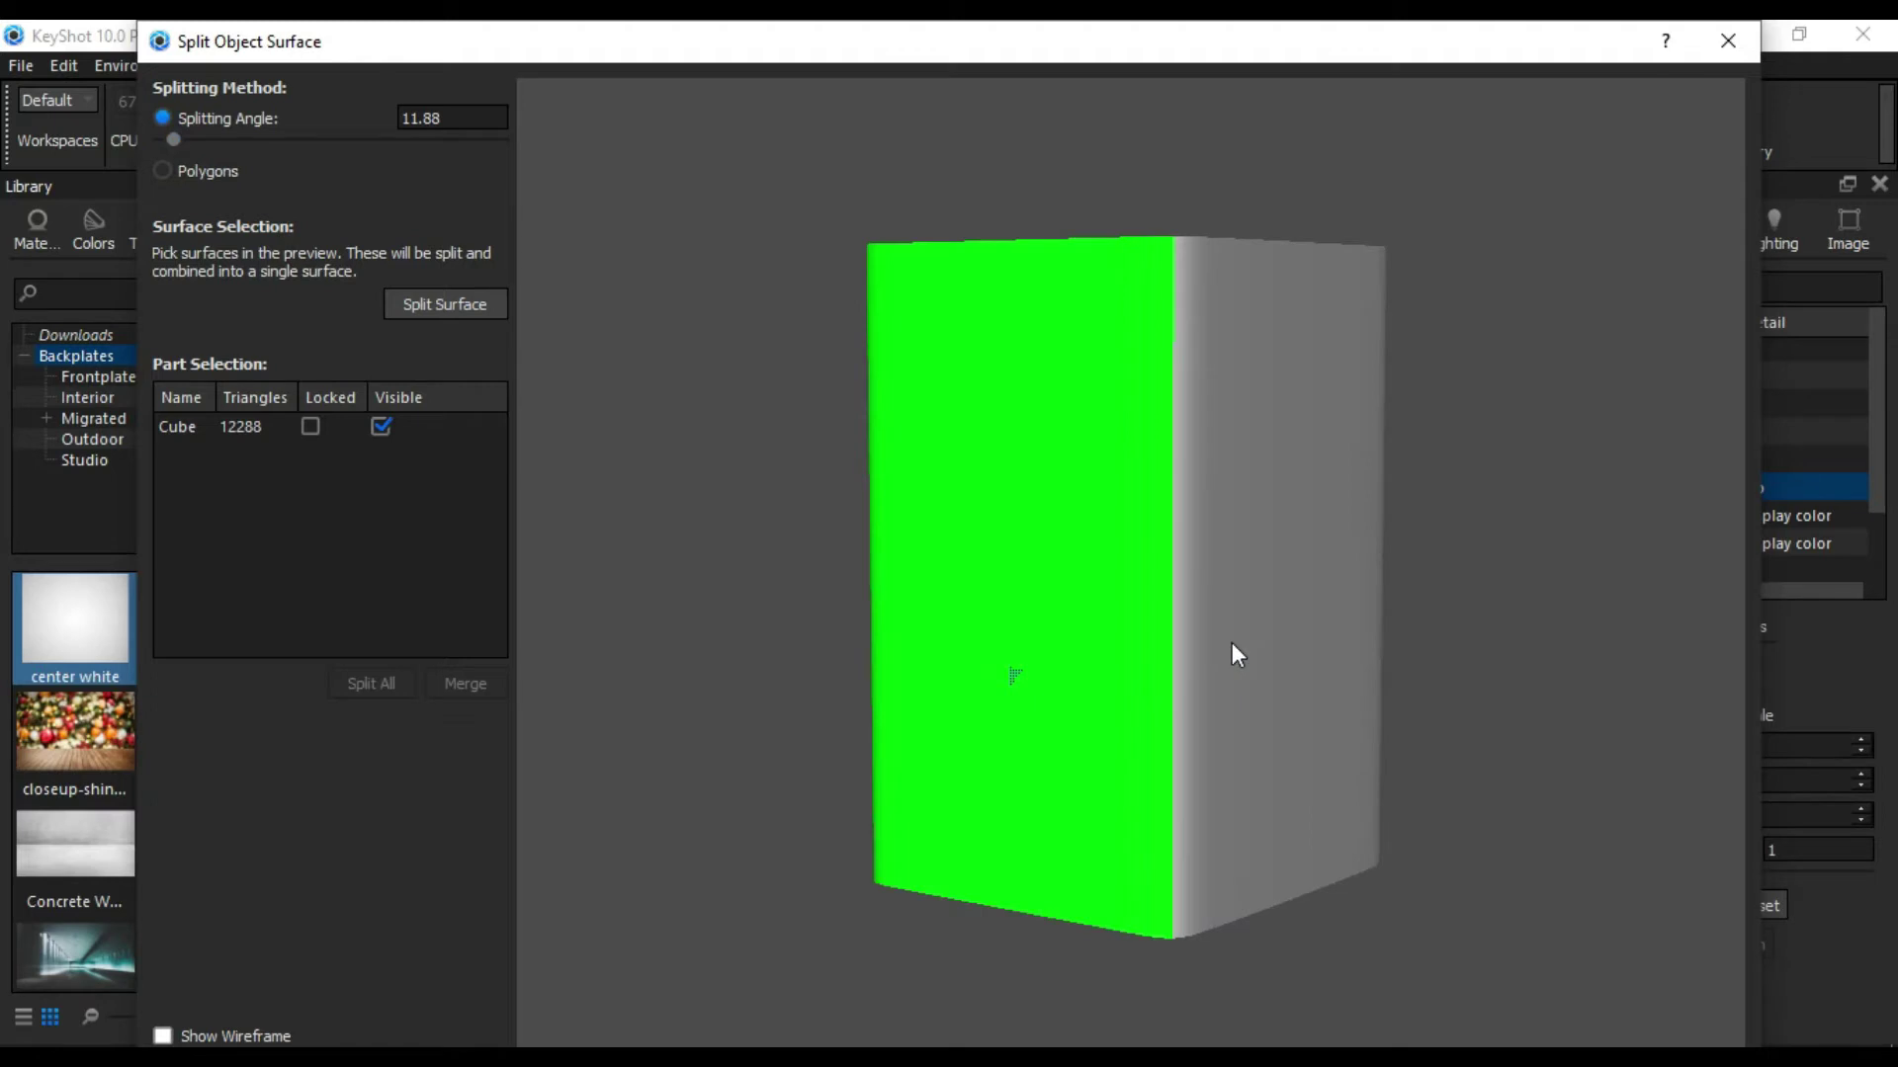
pyautogui.click(1293, 539)
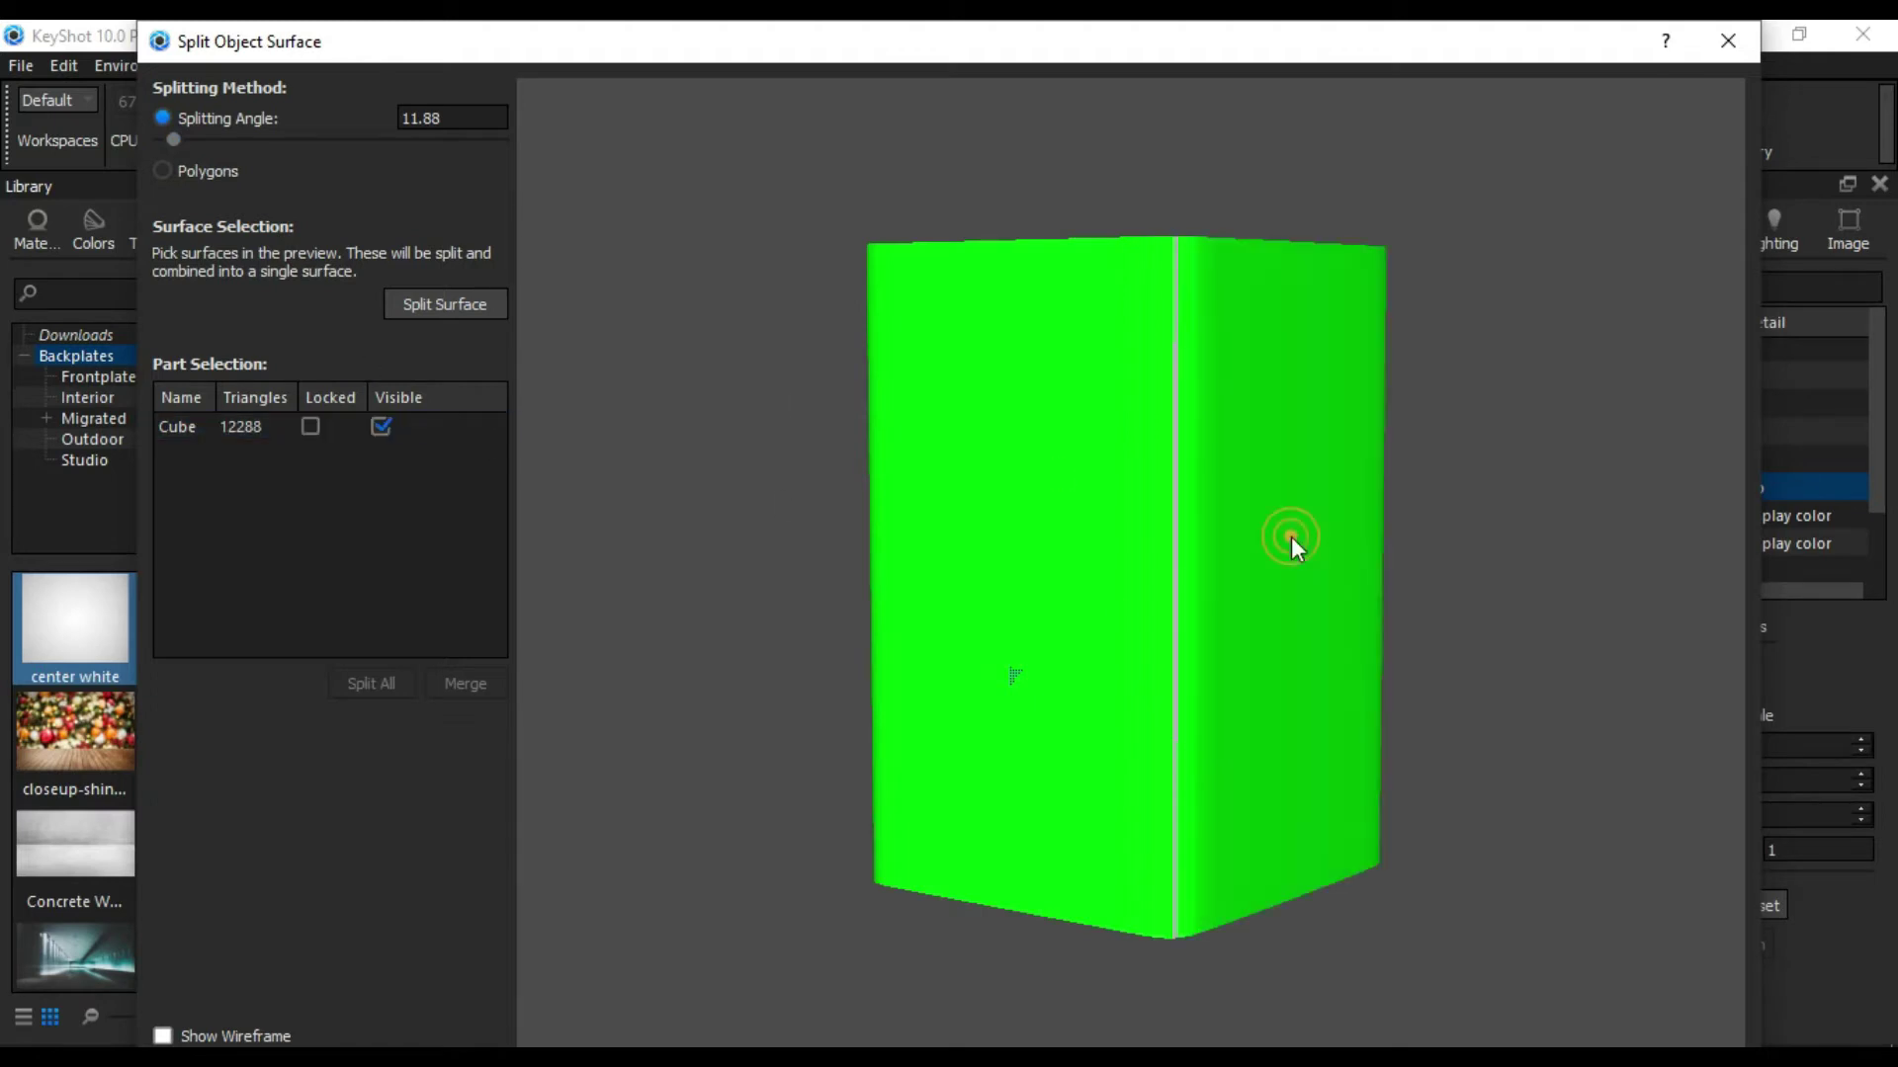
# Step: Try splitting angles of 12.5, 12.3, 12.2, 12.25 and 12.29
pyautogui.click(454, 118)
pyautogui.write('12')
pyautogui.write('12.5')
pyautogui.press('Return')
pyautogui.write('1.')
pyautogui.press('BackSpace')
pyautogui.write('2.3')
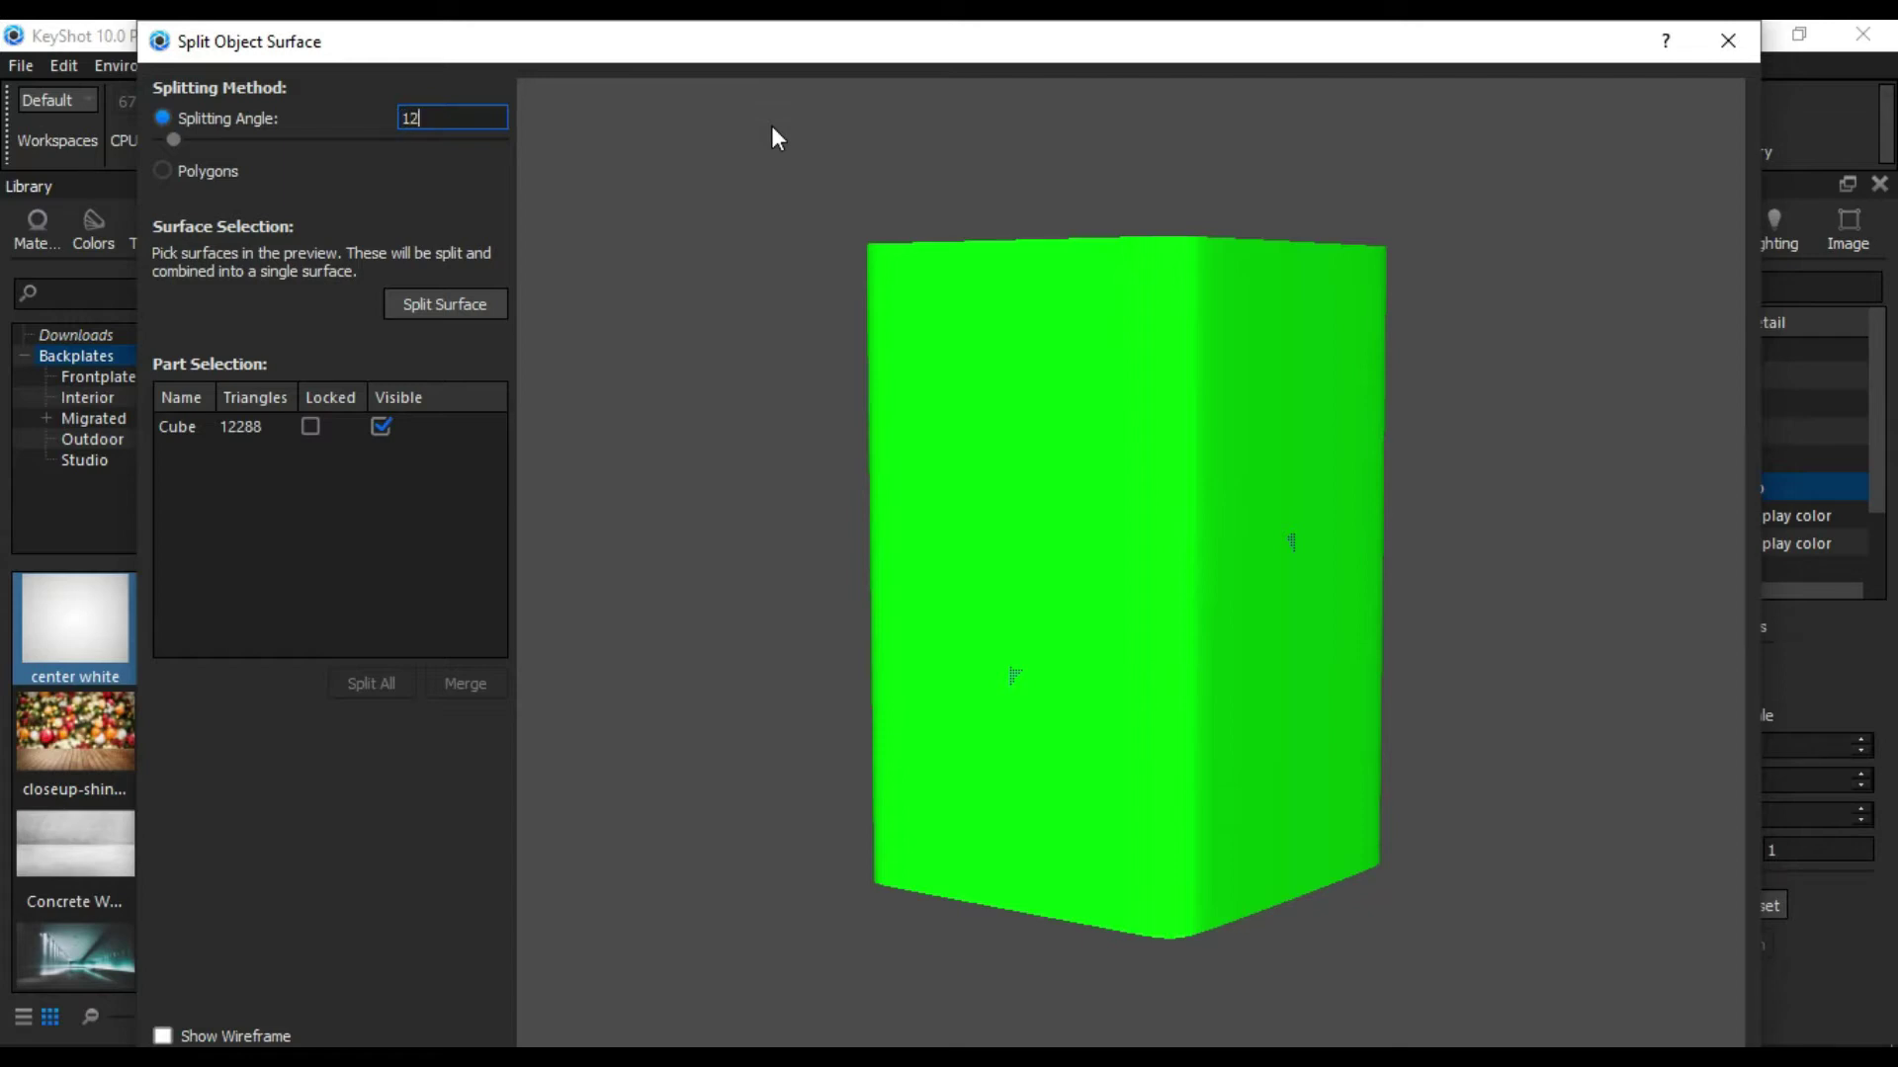
pyautogui.press('Return')
pyautogui.write('12.2')
pyautogui.press('Return')
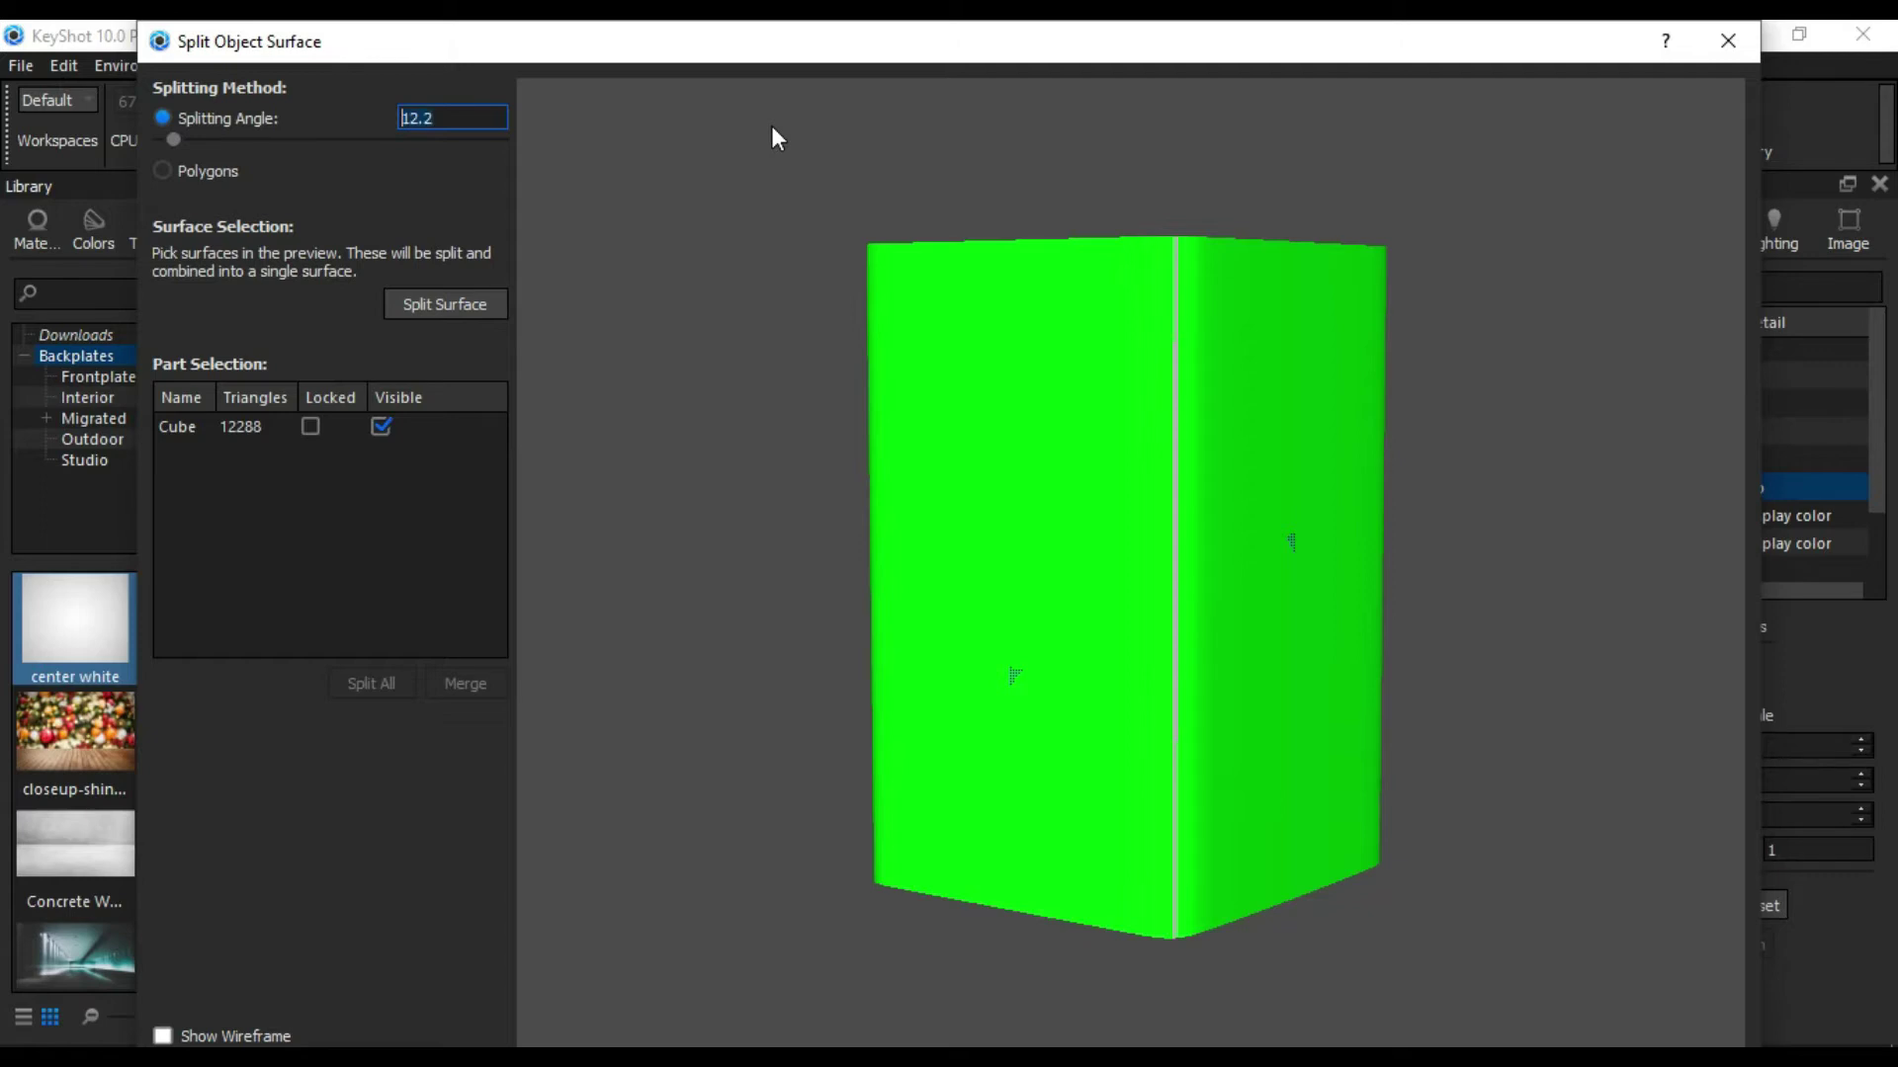
pyautogui.write('12.25')
pyautogui.press('Return')
pyautogui.write('12.29')
pyautogui.press('Return')
# Step: Fine-tune the splitting angle from 12.26 and settle it at 12.27
pyautogui.write('12.26')
pyautogui.press('Return')
pyautogui.write('12')
pyautogui.moveTo(177, 138); pyautogui.dragTo(176, 136)
pyautogui.tripleClick(486, 116)
pyautogui.write('12.26')
pyautogui.press('Return')
pyautogui.click(482, 118)
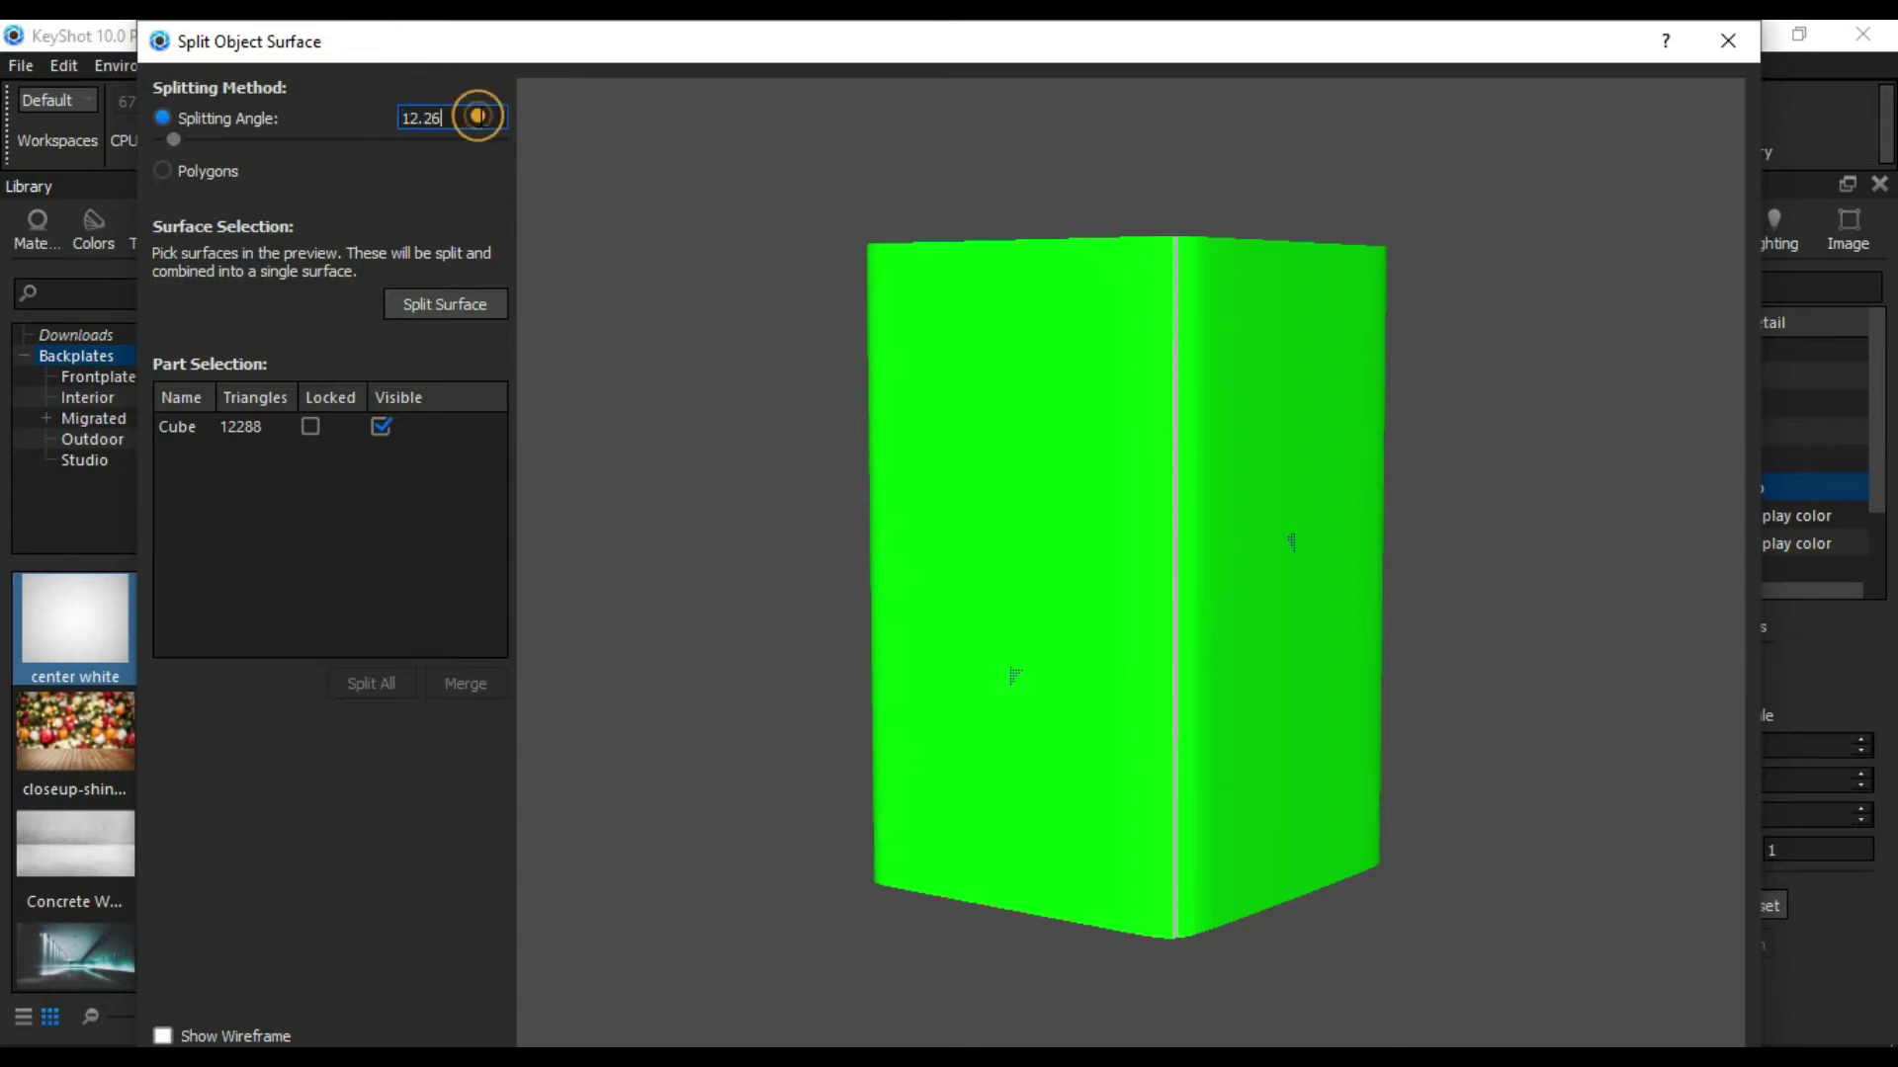
pyautogui.press('BackSpace')
pyautogui.write('7')
pyautogui.press('Return')
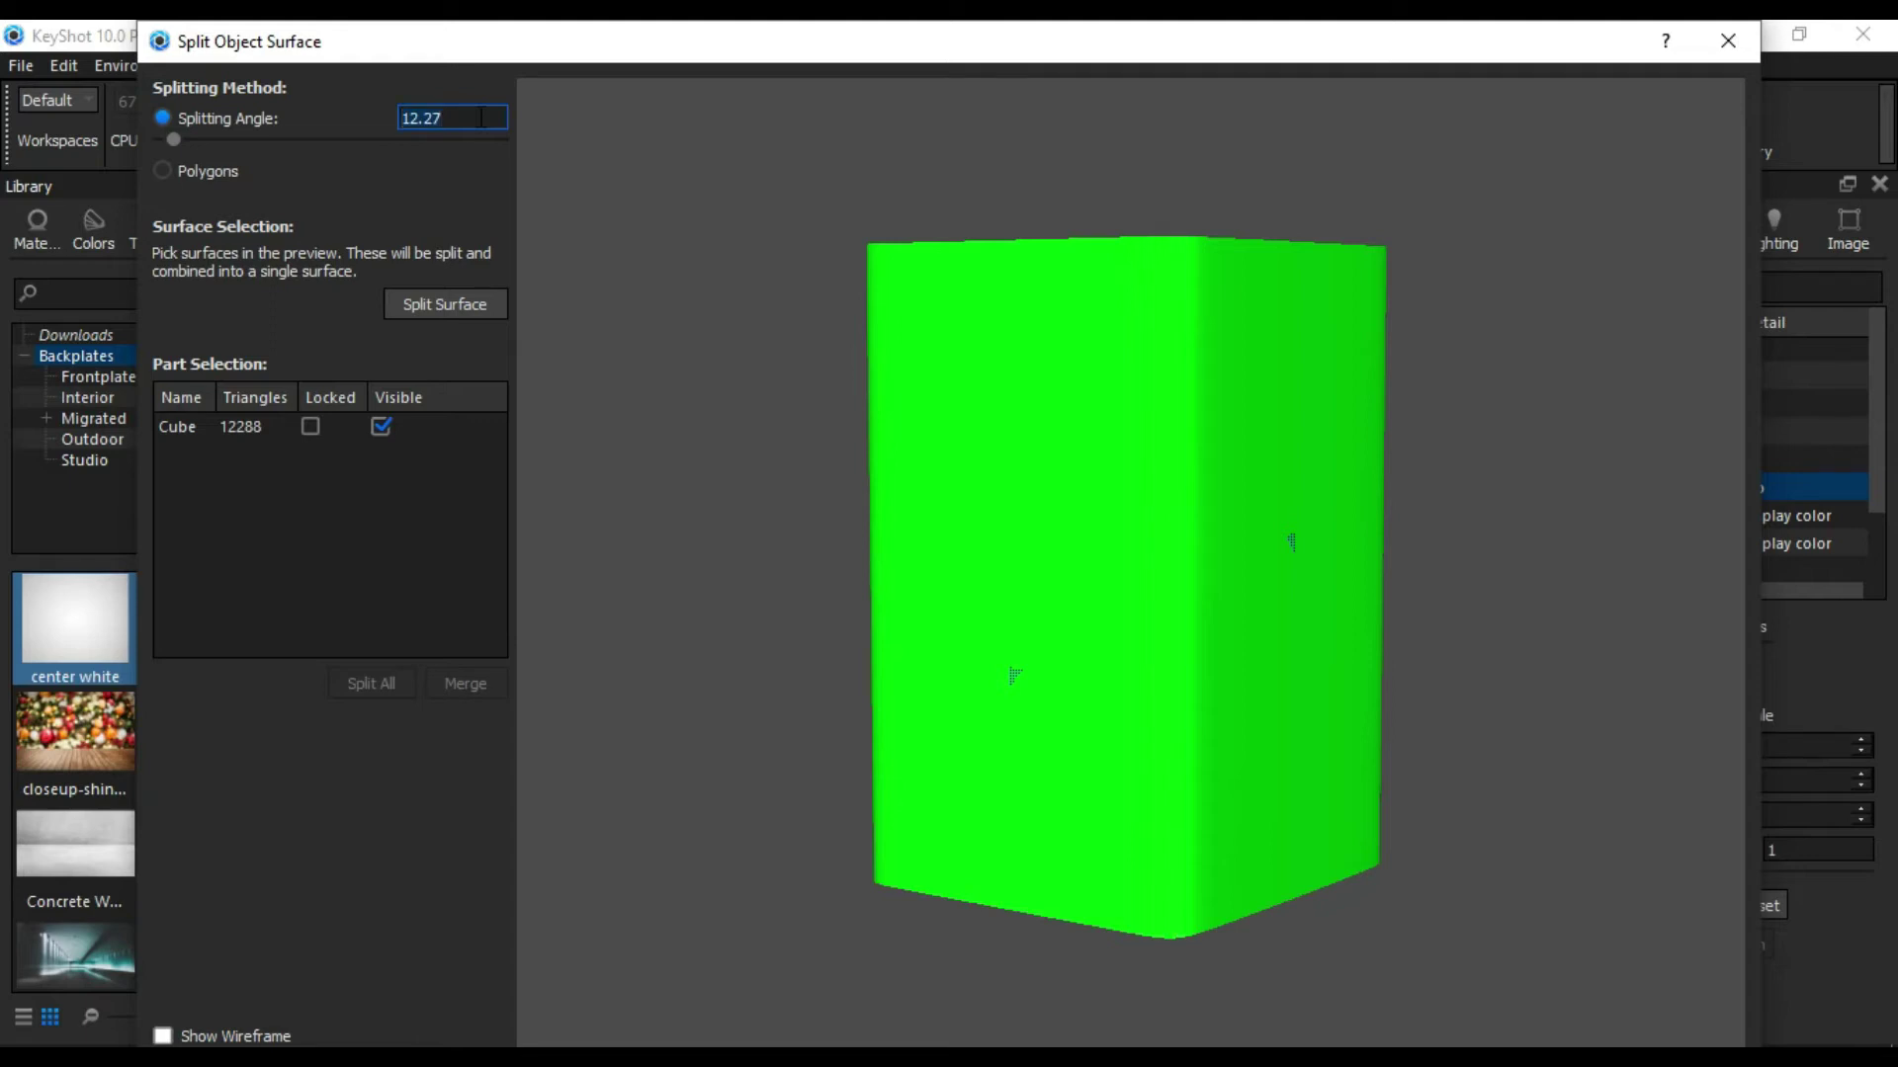
# Step: Pick band faces and split them off as Cube_1 and Cube_2
pyautogui.click(1065, 480)
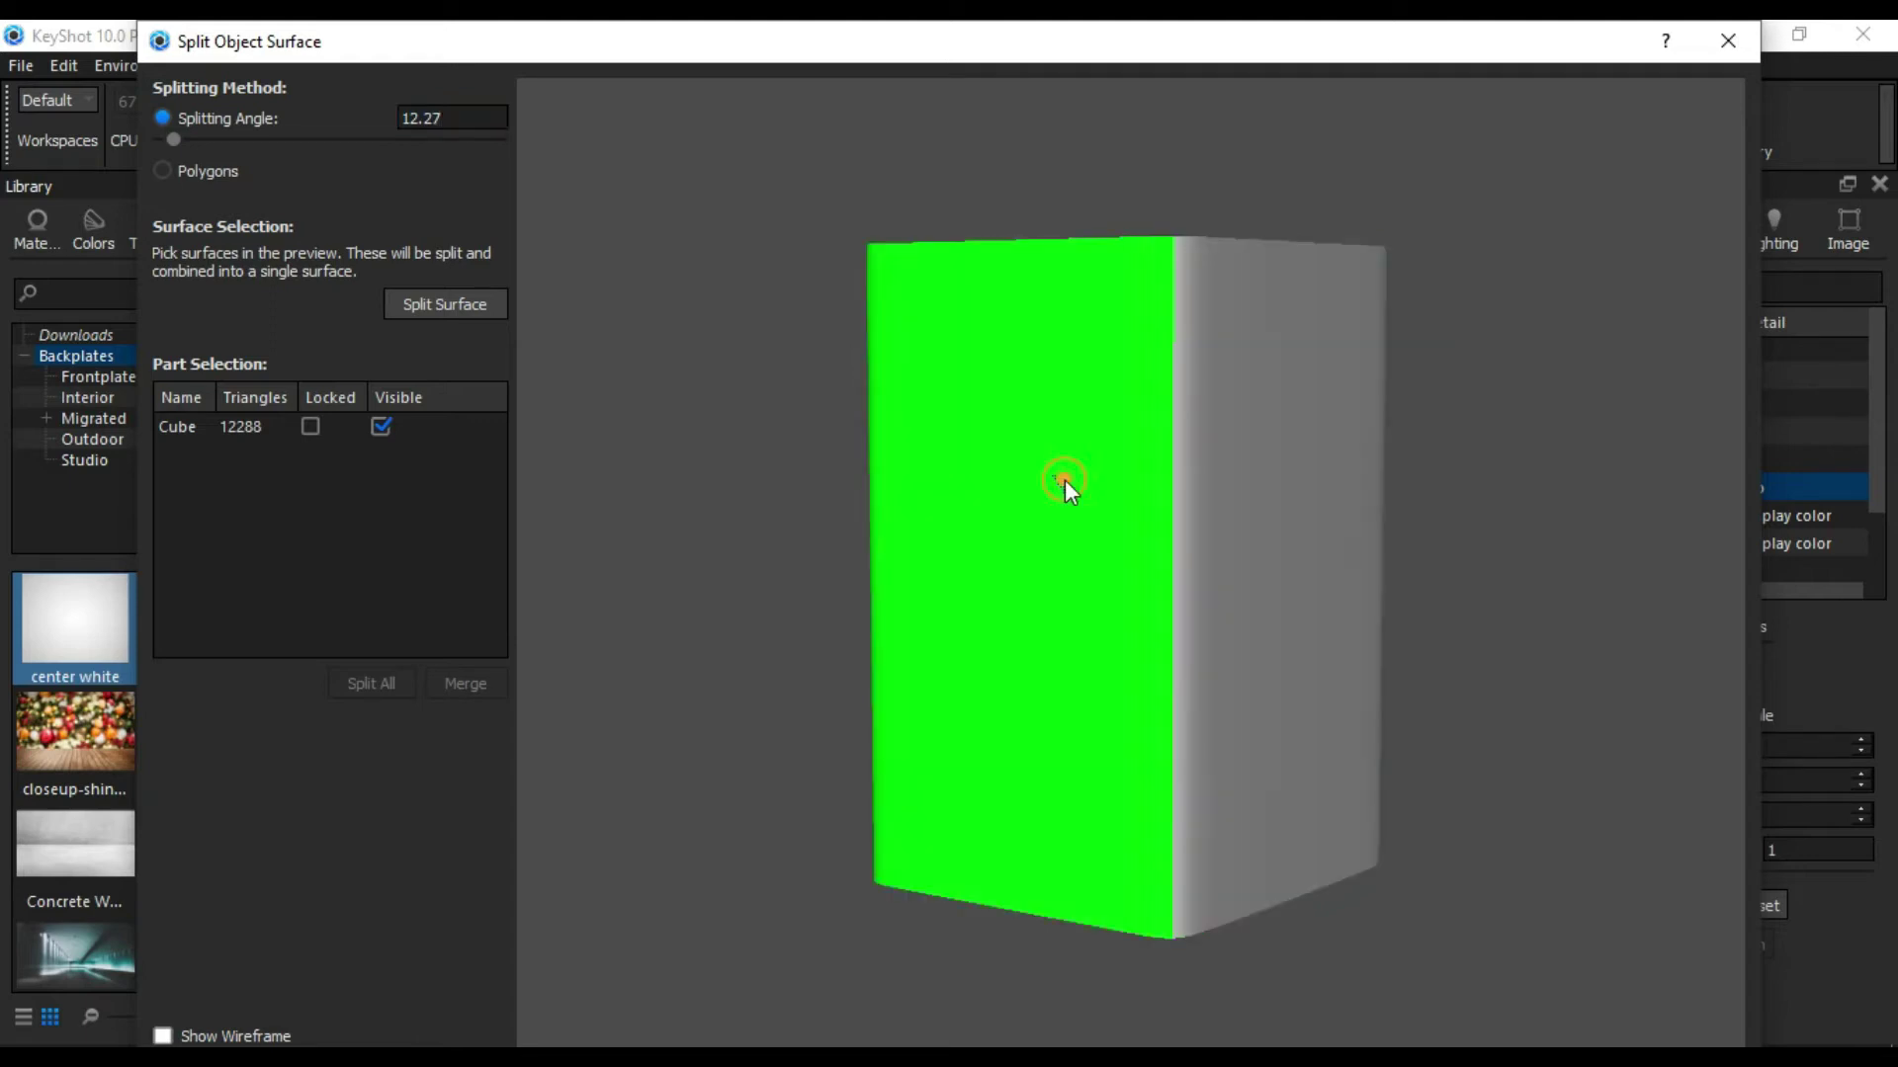
pyautogui.click(1079, 478)
pyautogui.click(1099, 473)
pyautogui.click(431, 307)
pyautogui.click(1342, 571)
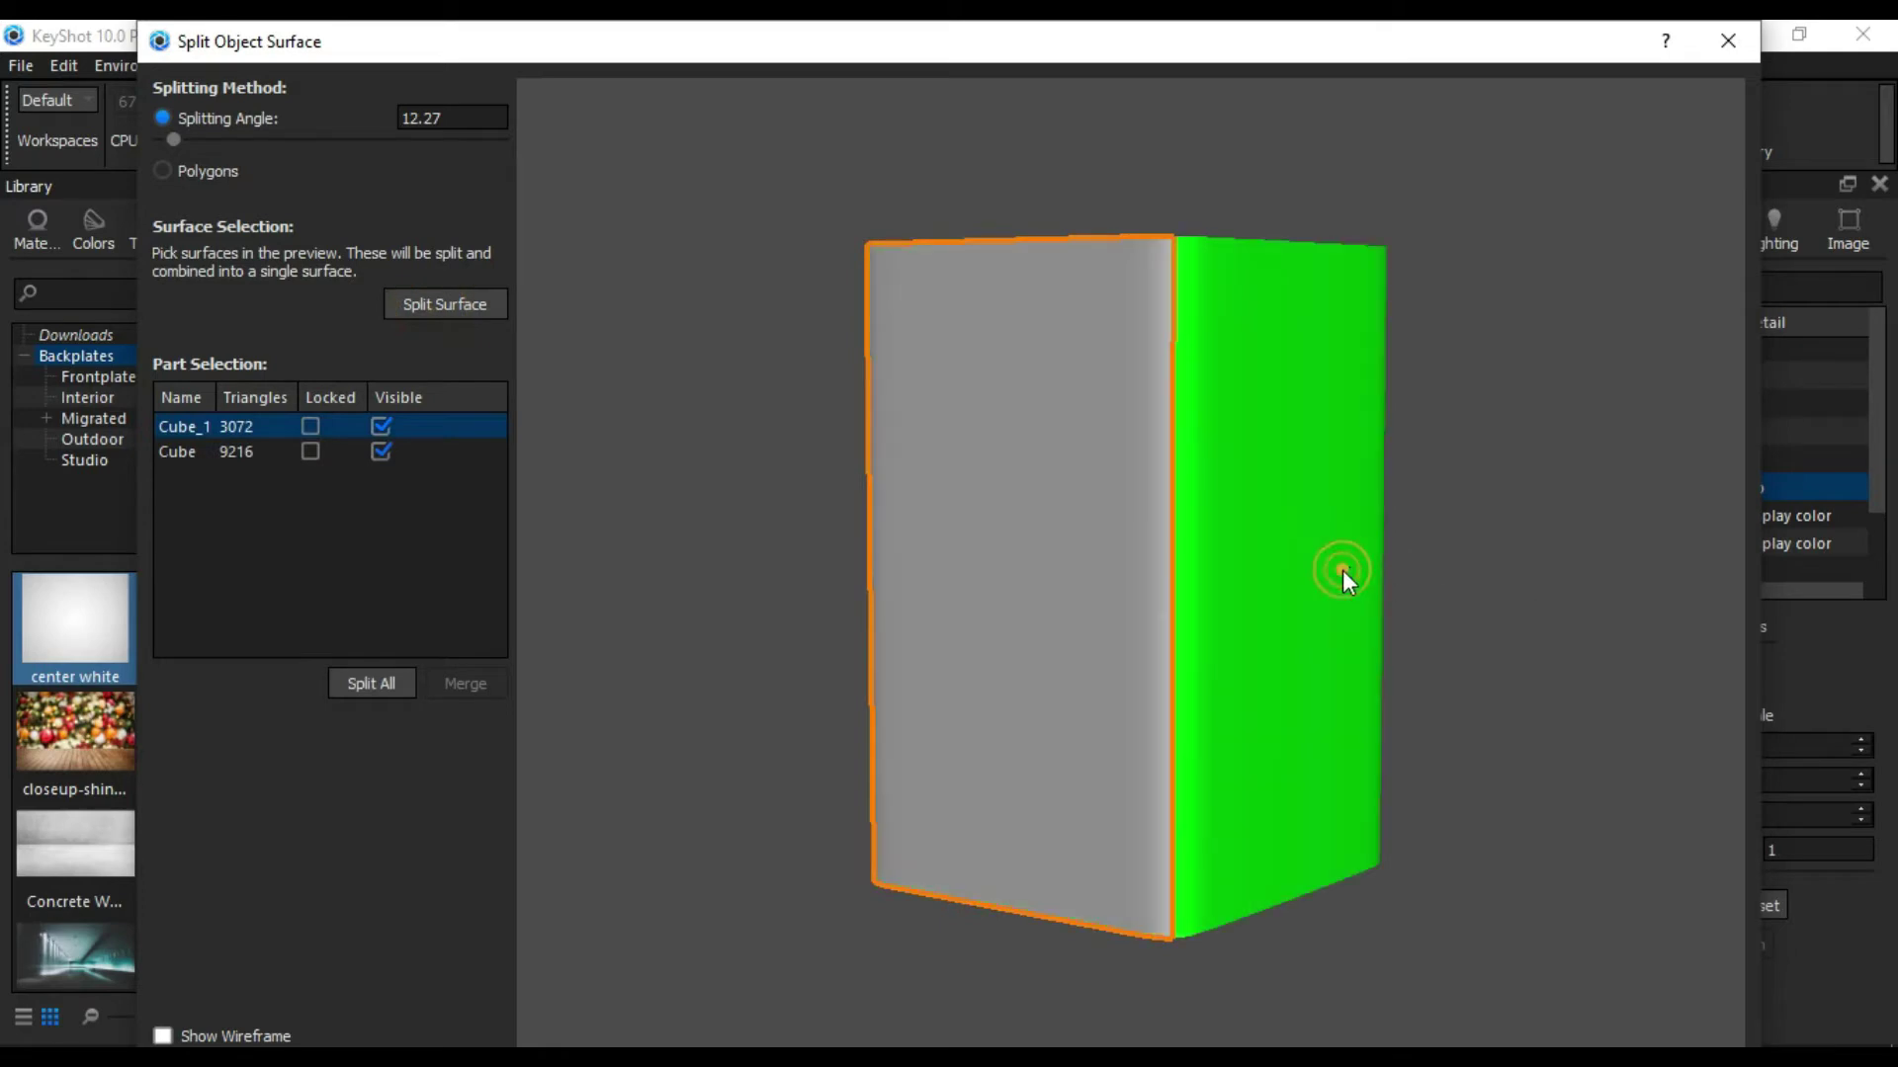
pyautogui.click(442, 304)
# Step: Split the left side face off as Cube_3, check the faces, and close the splitter
pyautogui.moveTo(1571, 491); pyautogui.dragTo(704, 483)
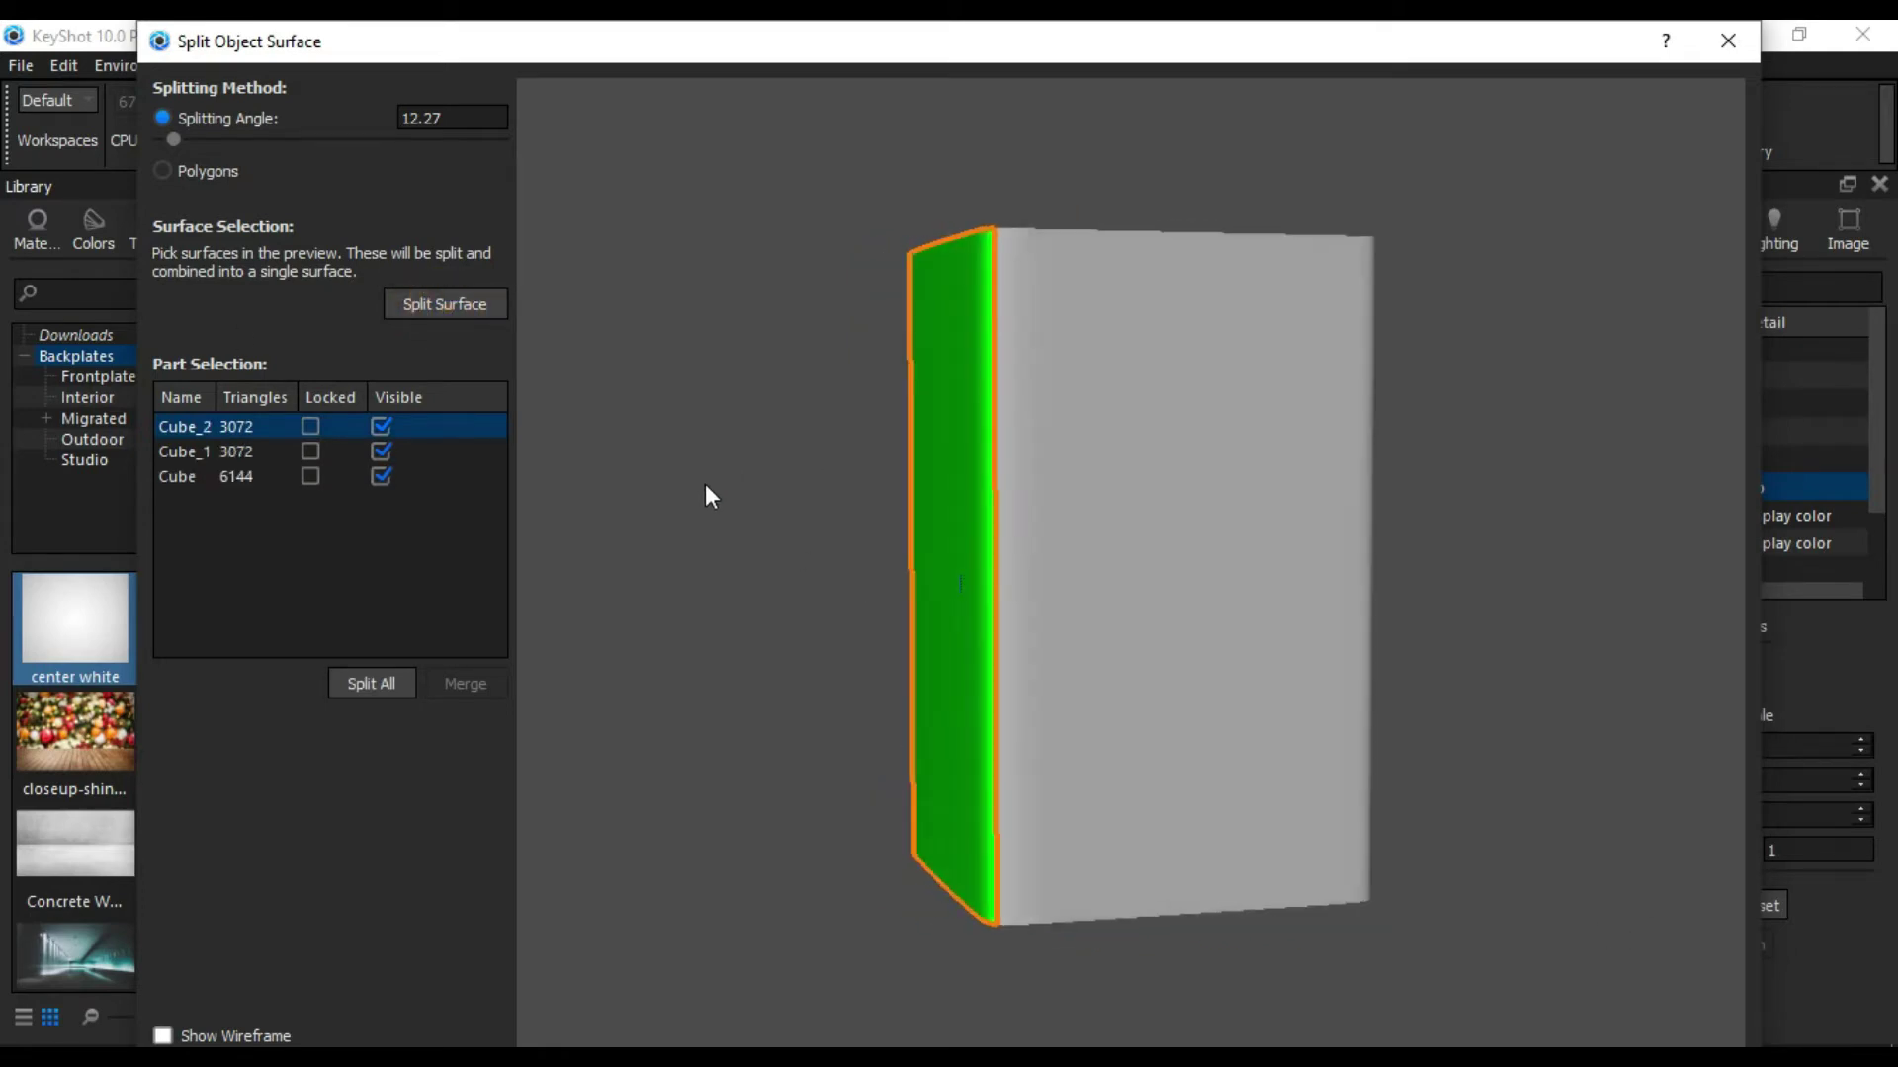
pyautogui.click(1165, 549)
pyautogui.click(441, 309)
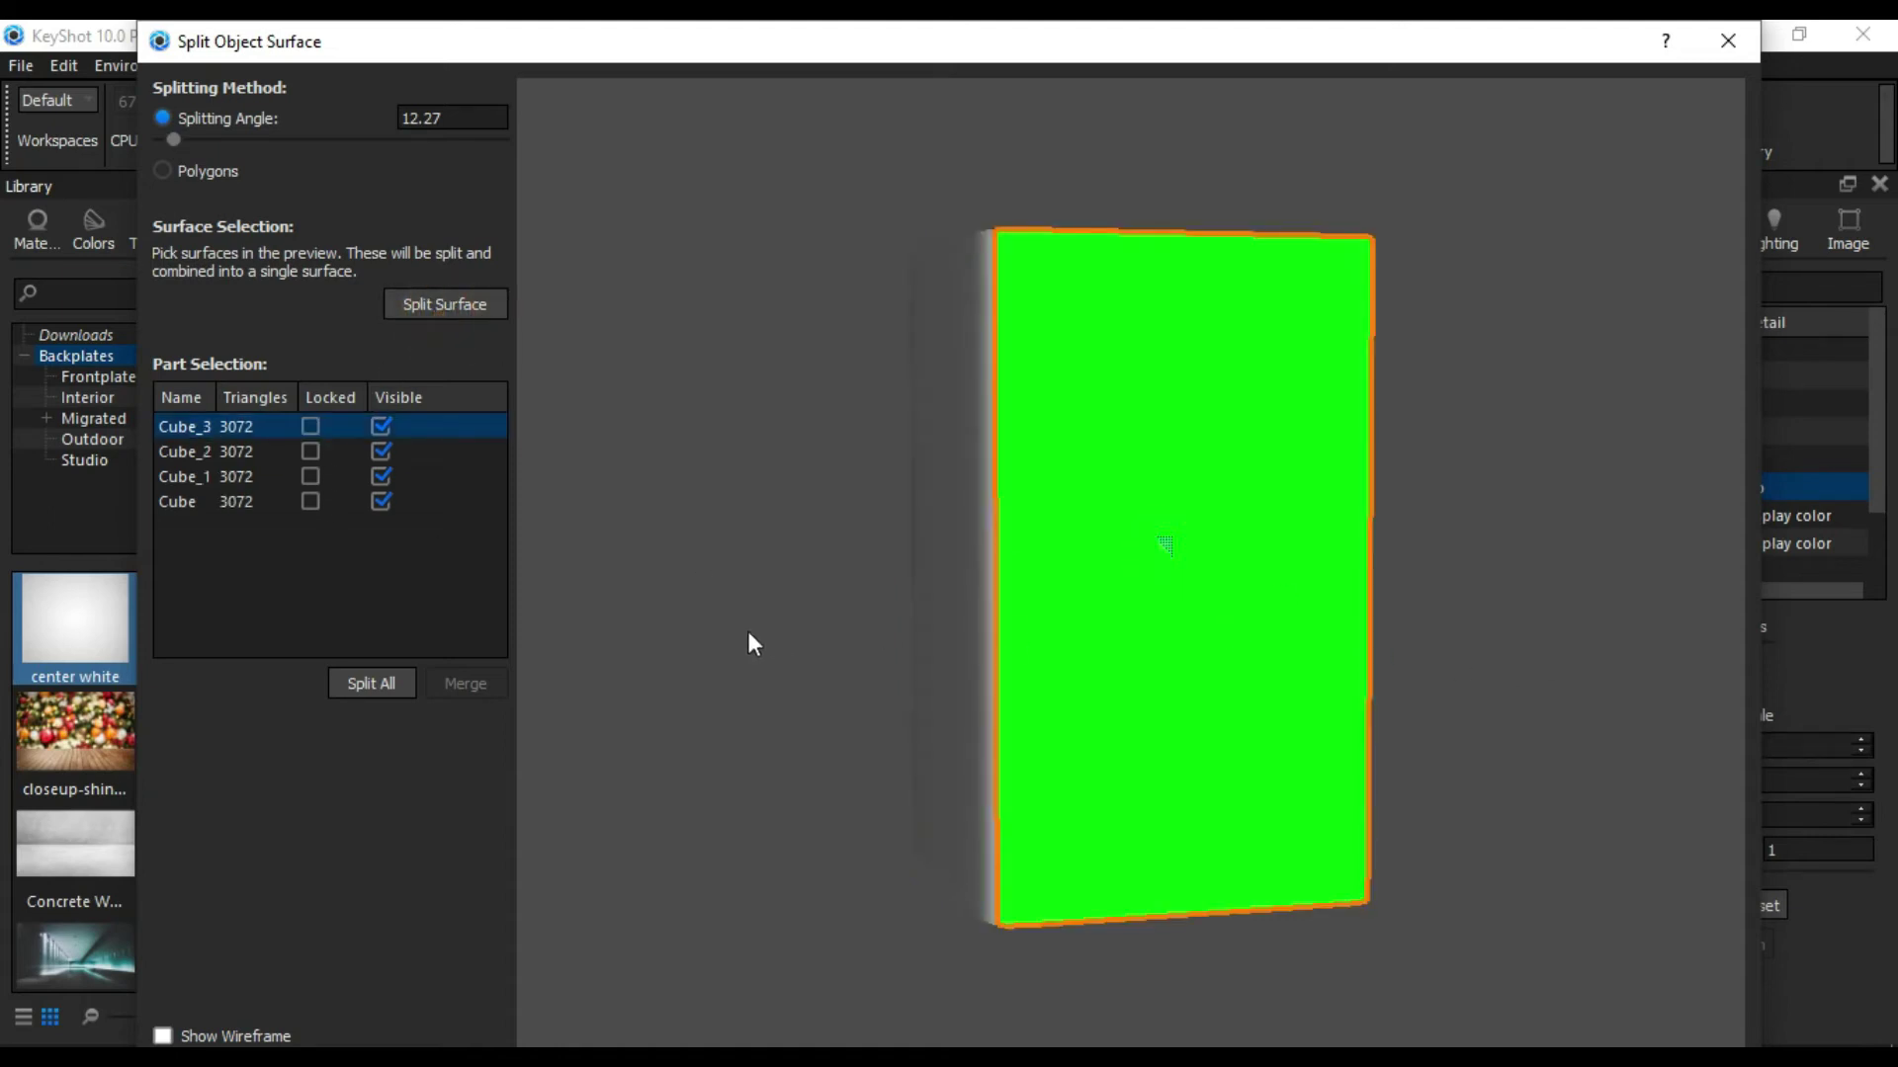
pyautogui.moveTo(706, 635); pyautogui.dragTo(1520, 691)
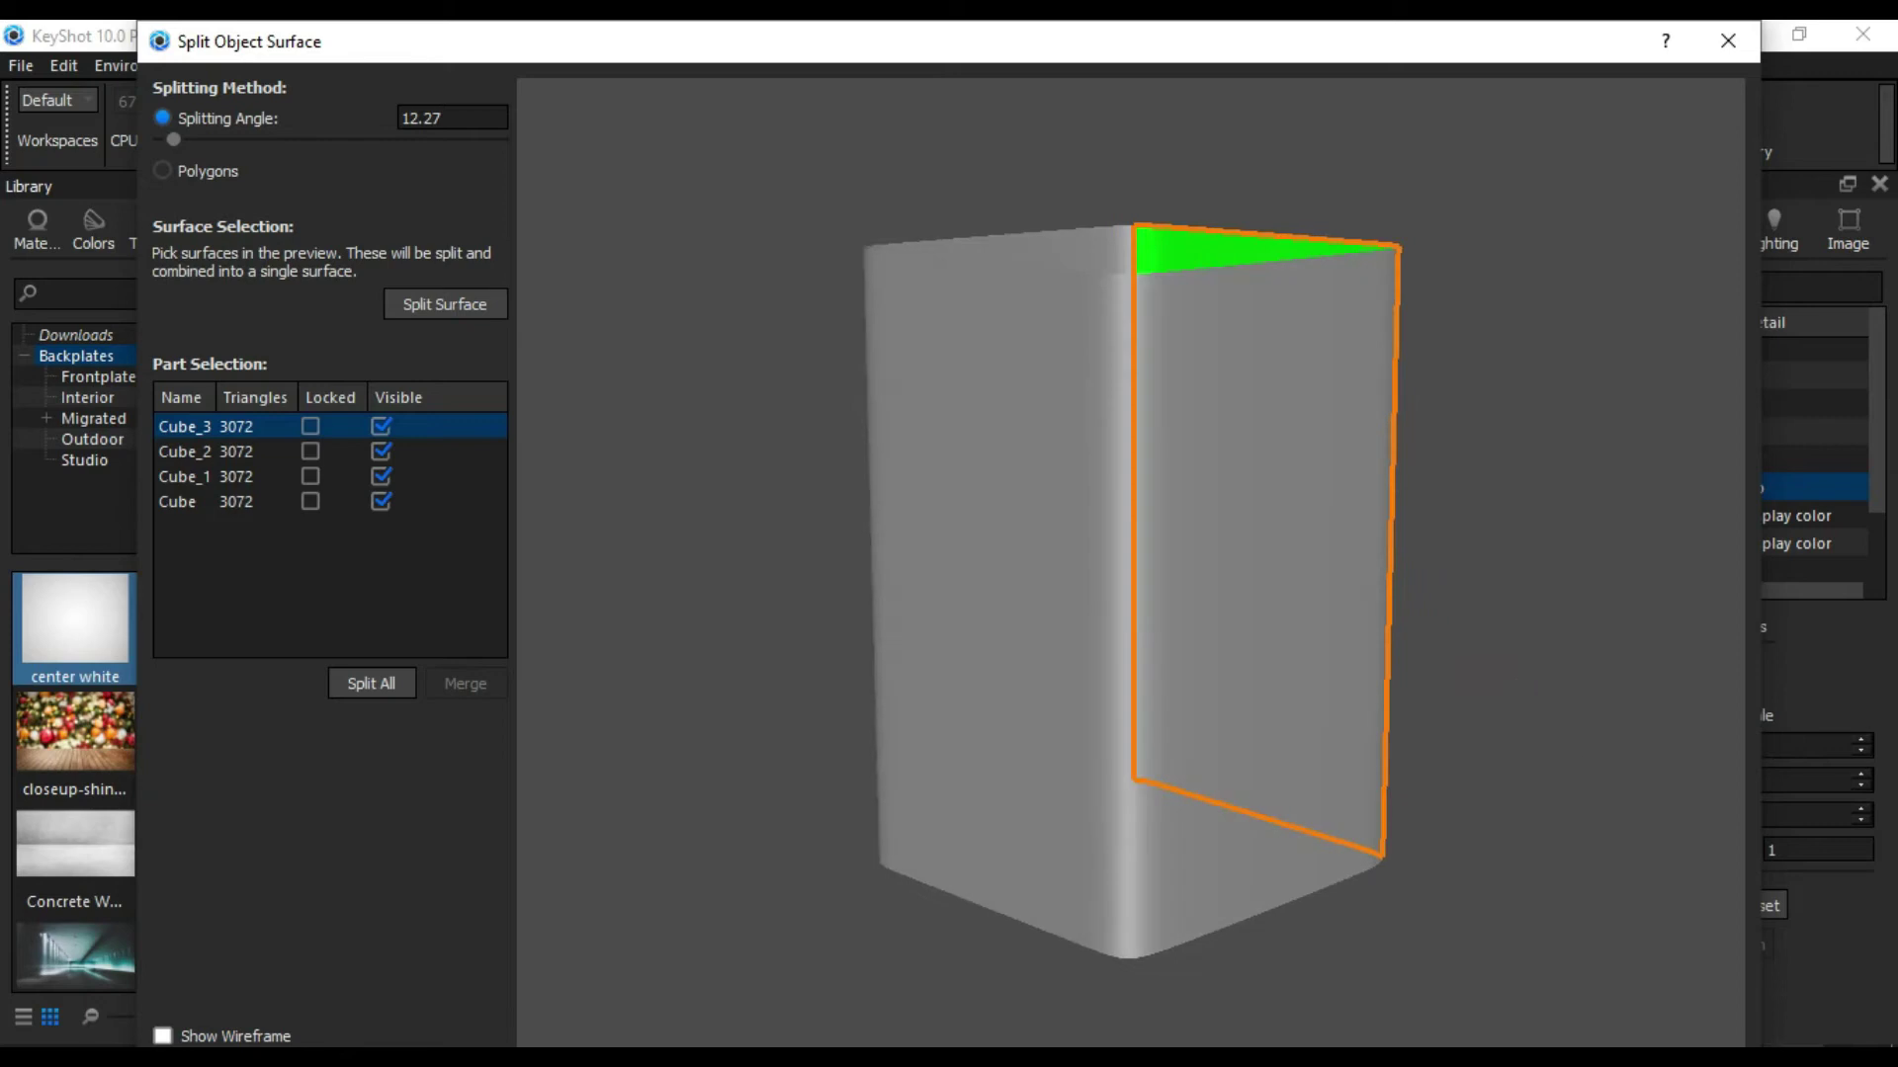
pyautogui.press('Escape')
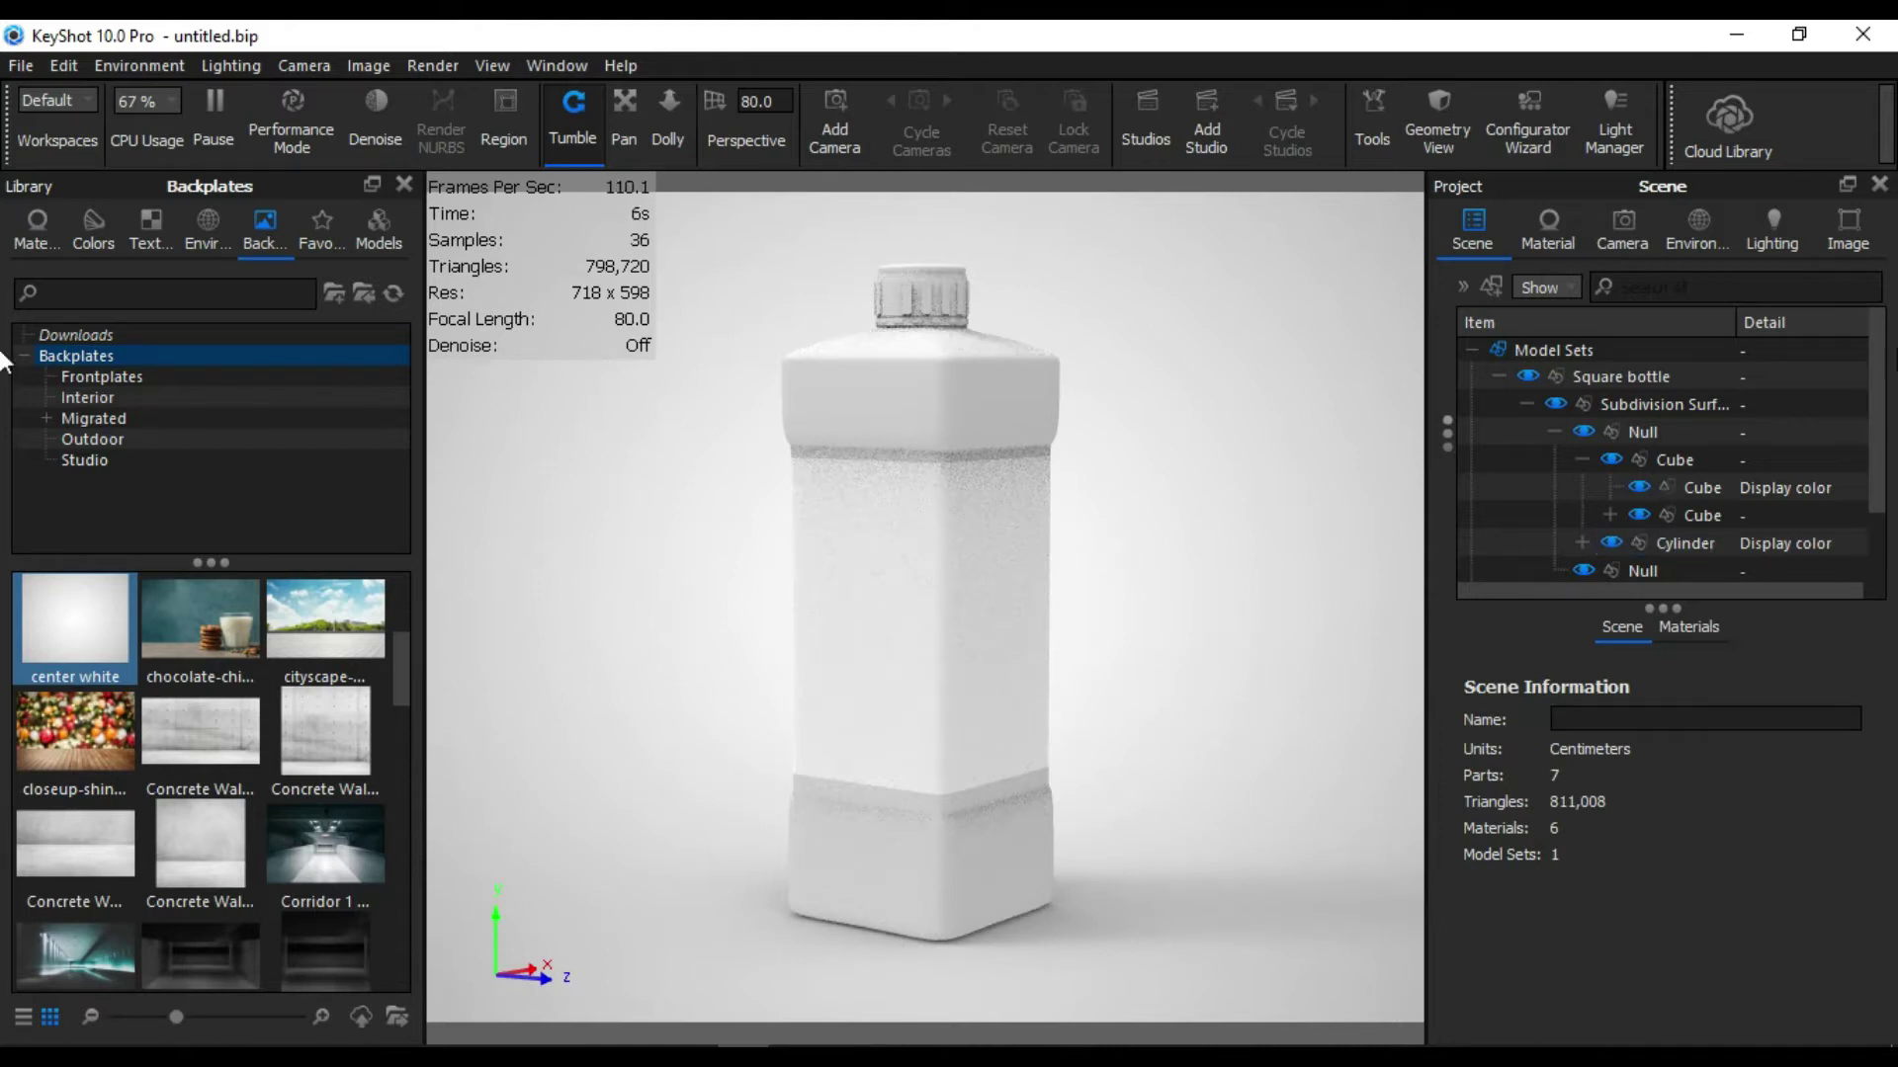
# Step: Apply Hard Rough Plastic Blue from the Plastic library to the bottle's cap, shoulder and base
pyautogui.click(1549, 238)
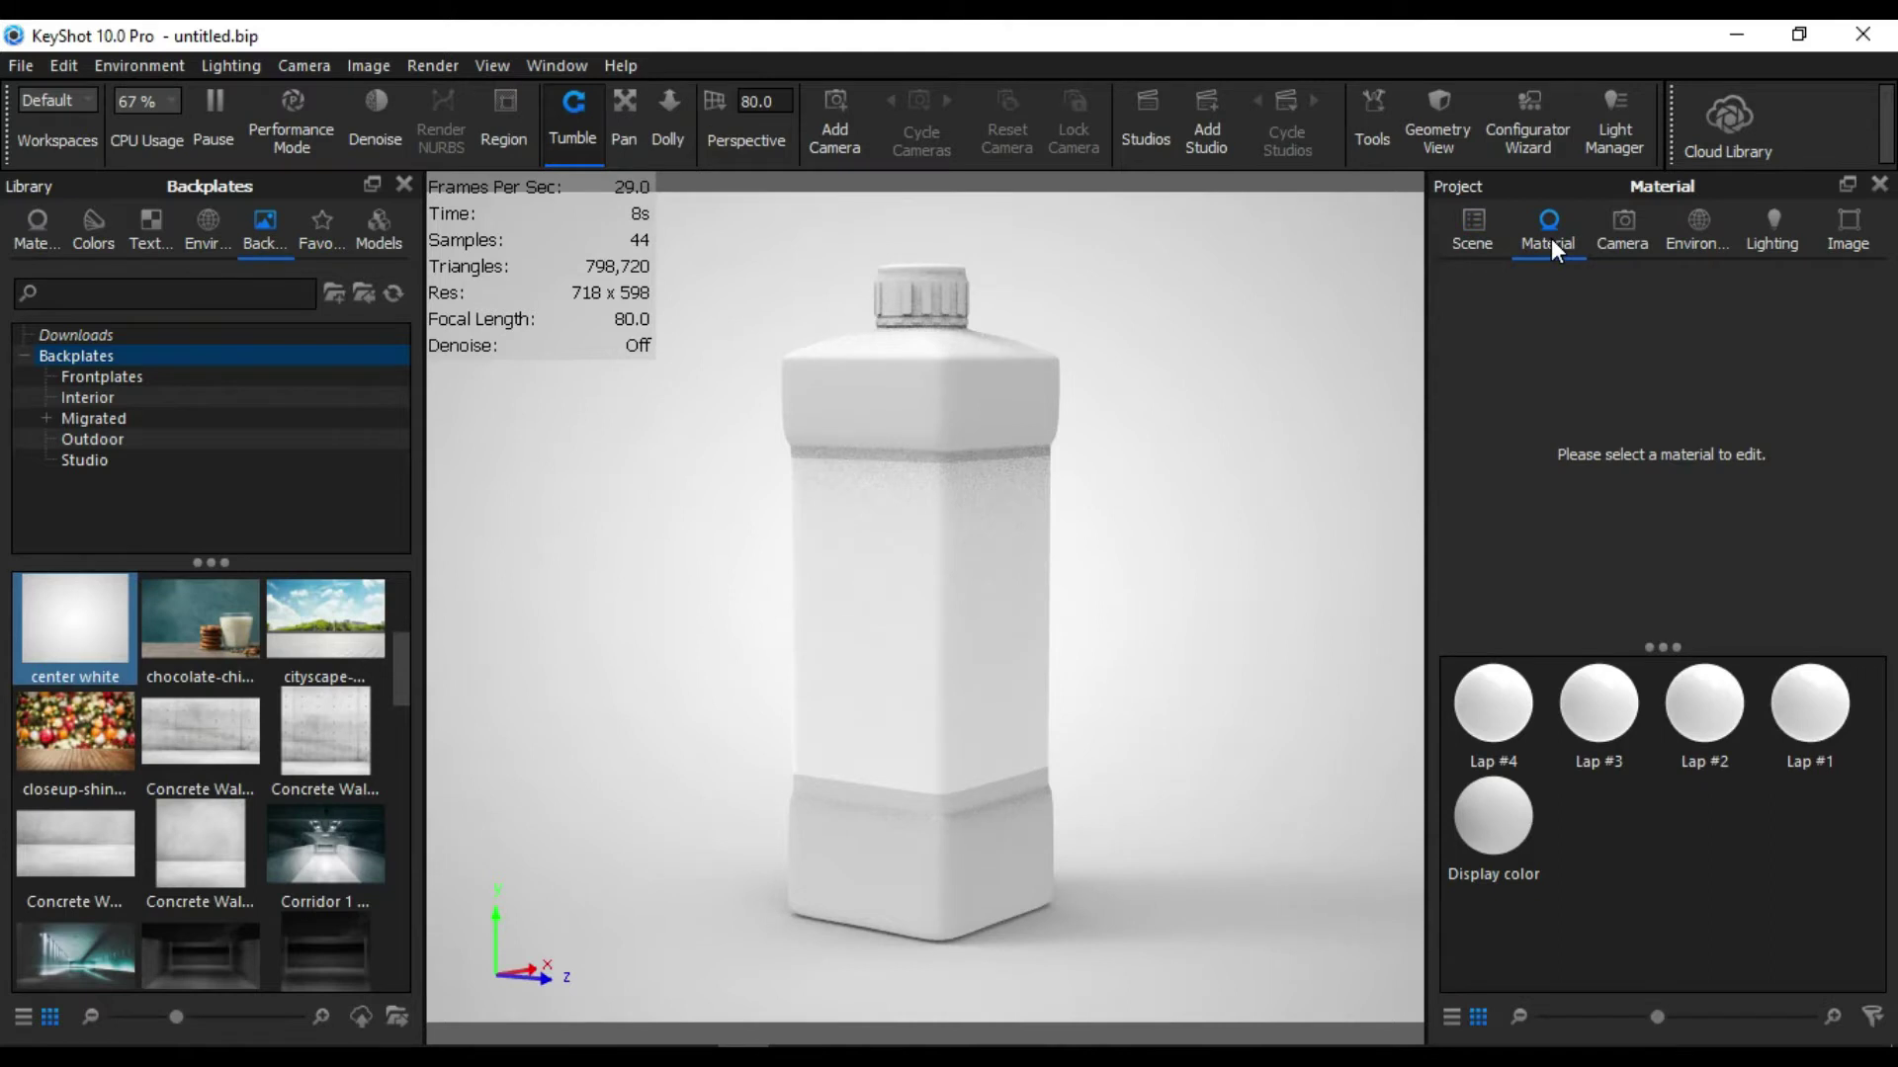
pyautogui.click(1491, 233)
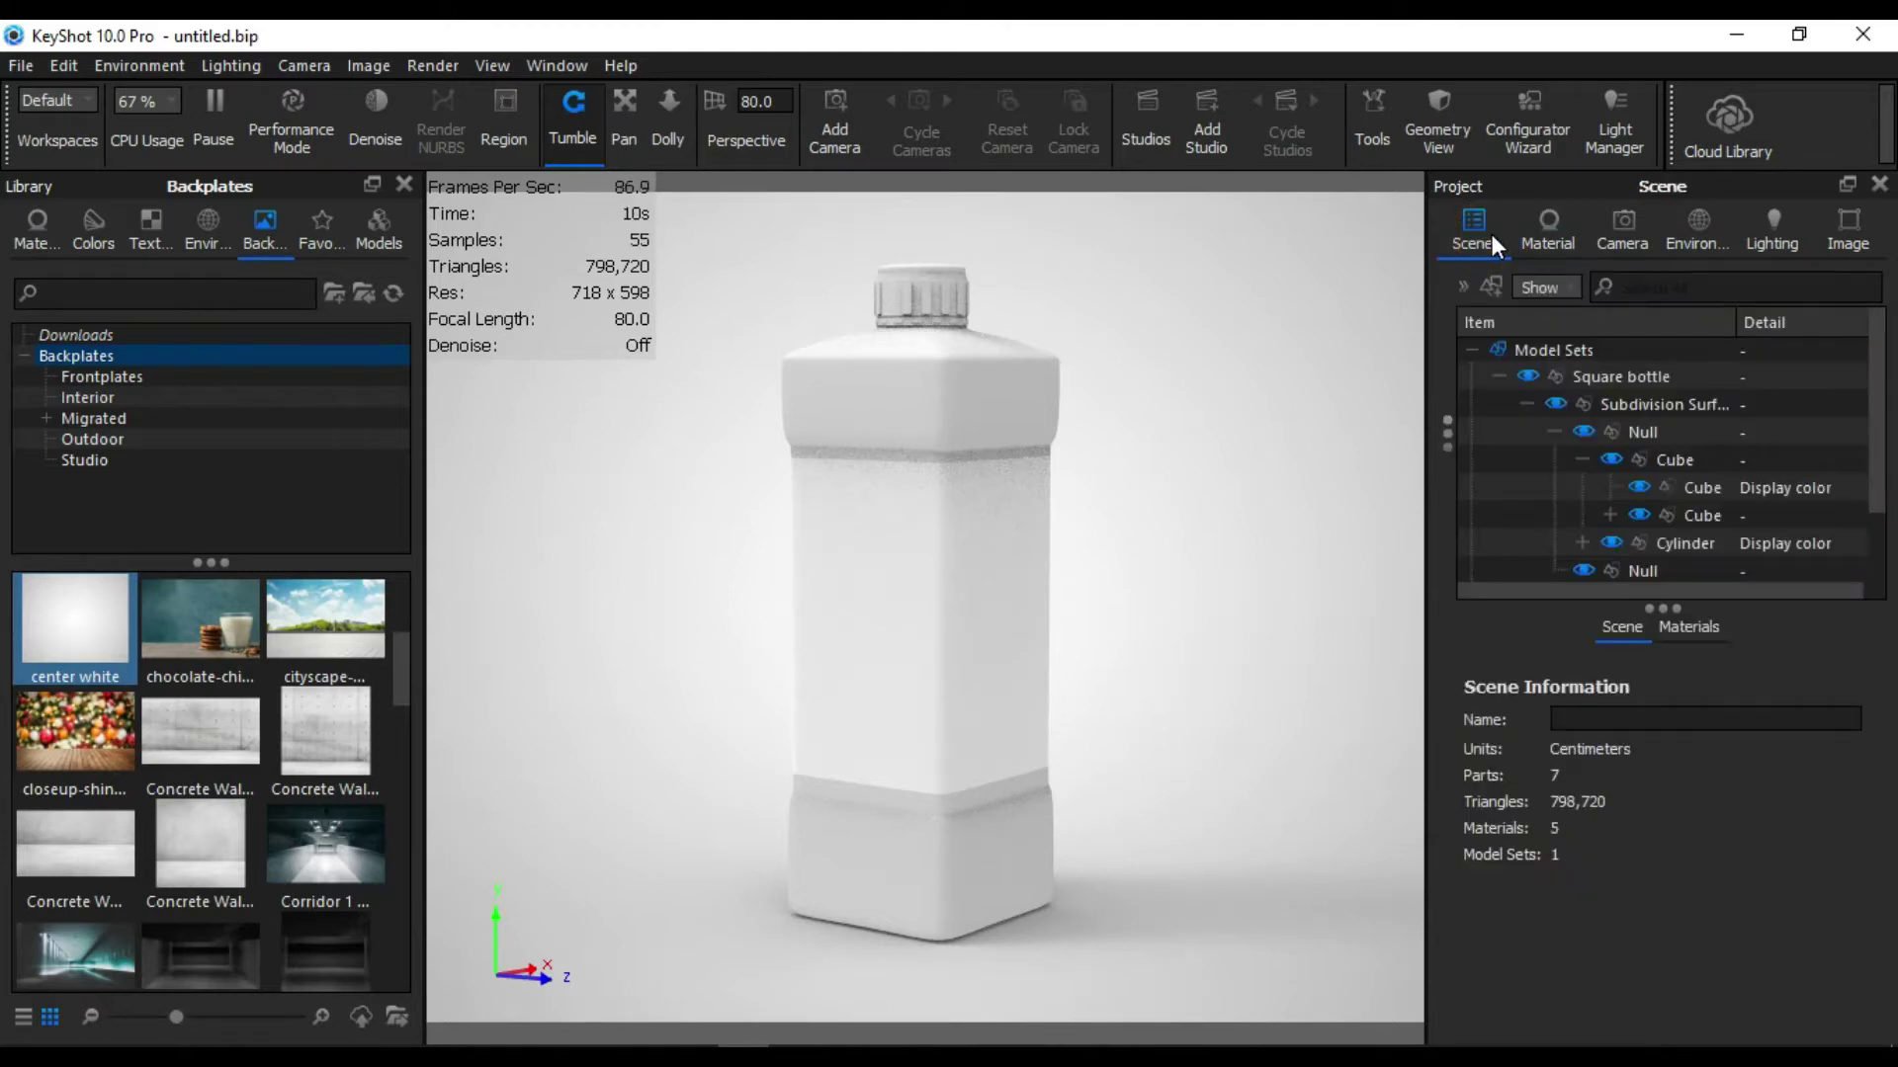
pyautogui.click(1545, 233)
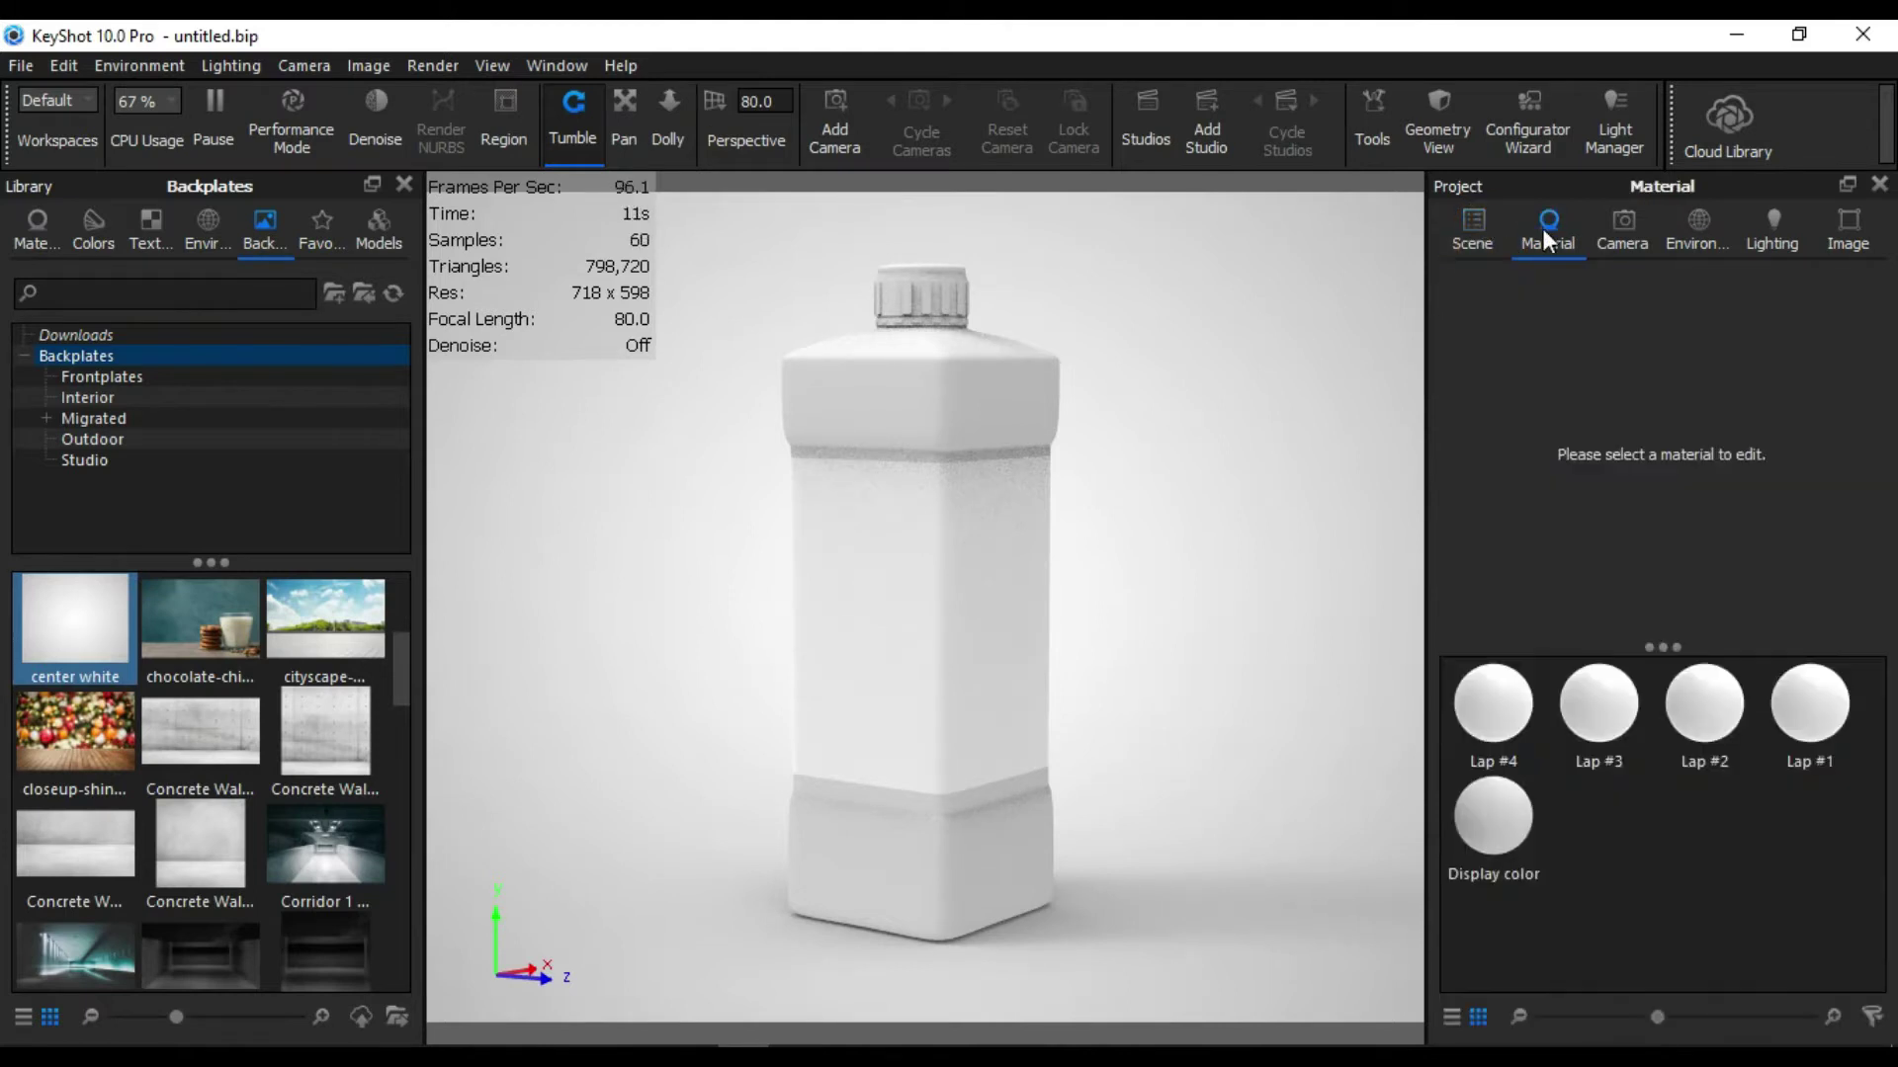
pyautogui.click(37, 237)
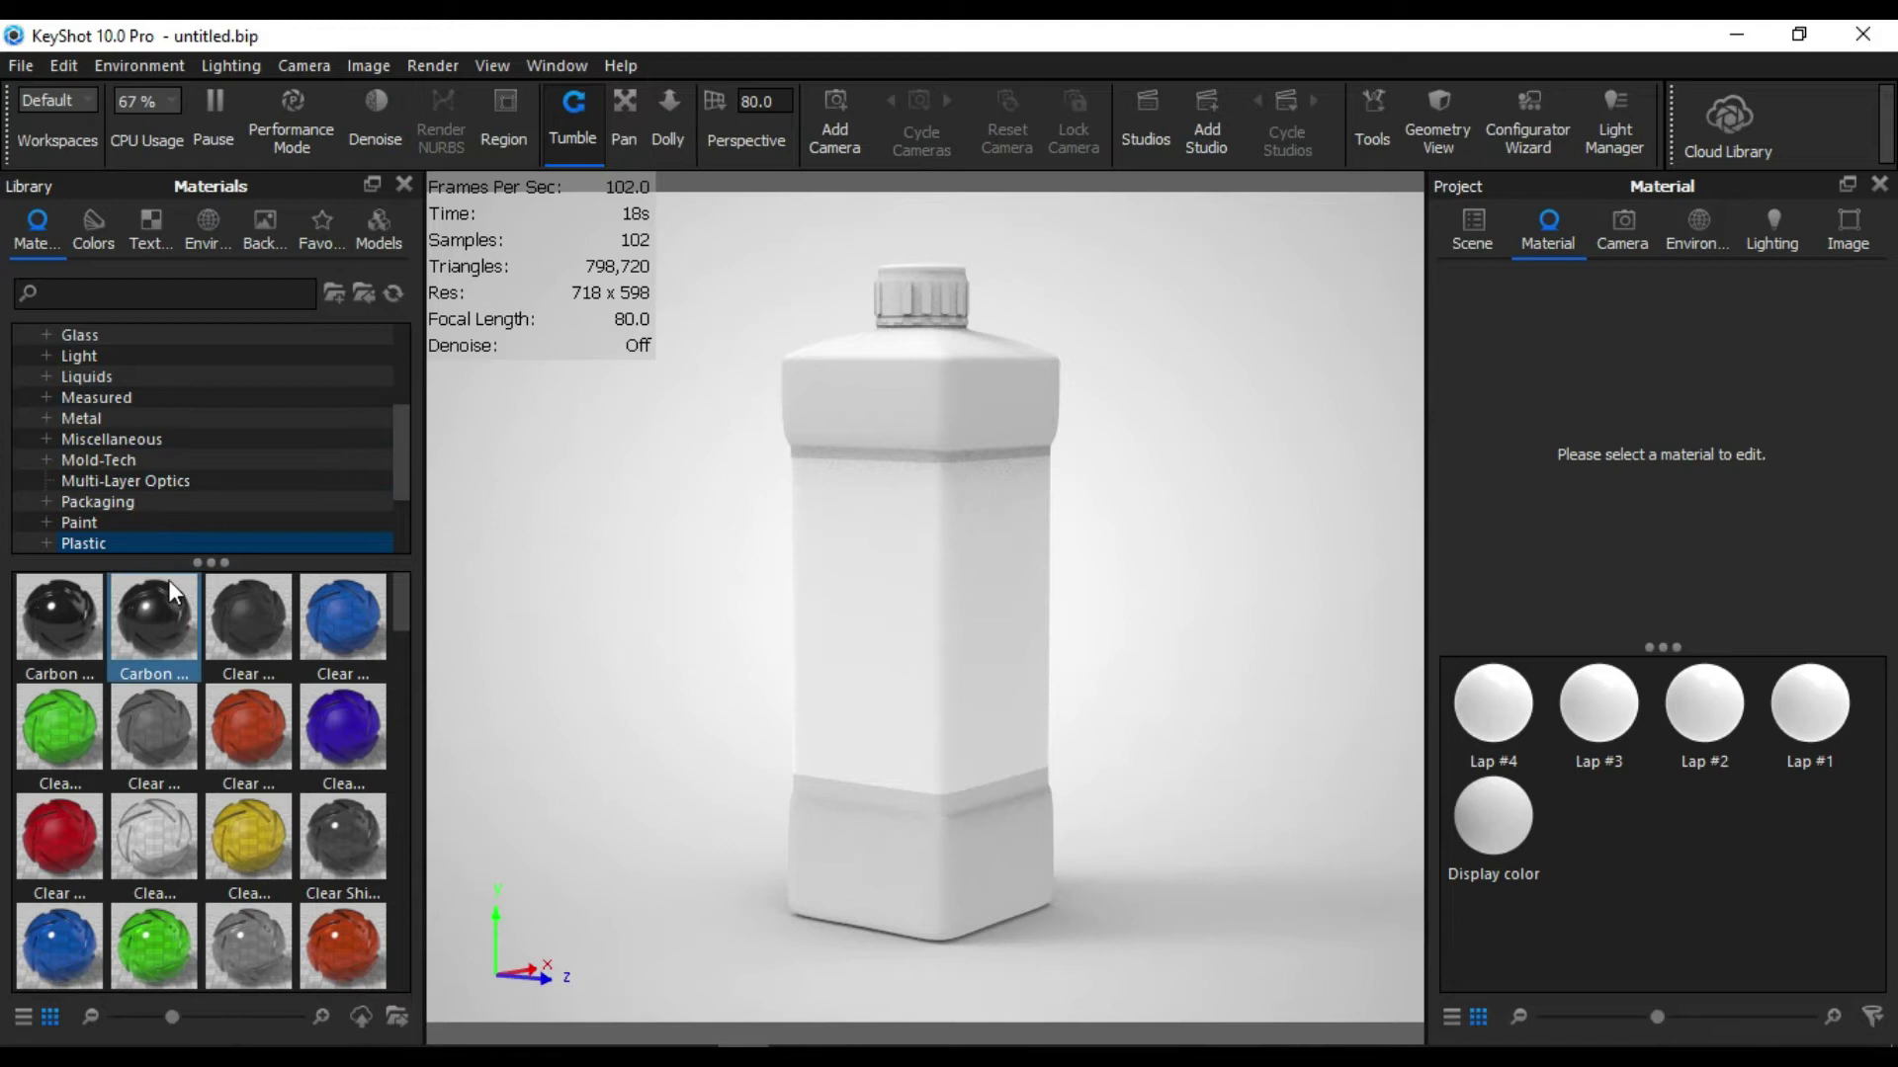
pyautogui.scroll(-1, 402, 471)
pyautogui.scroll(-2, 401, 471)
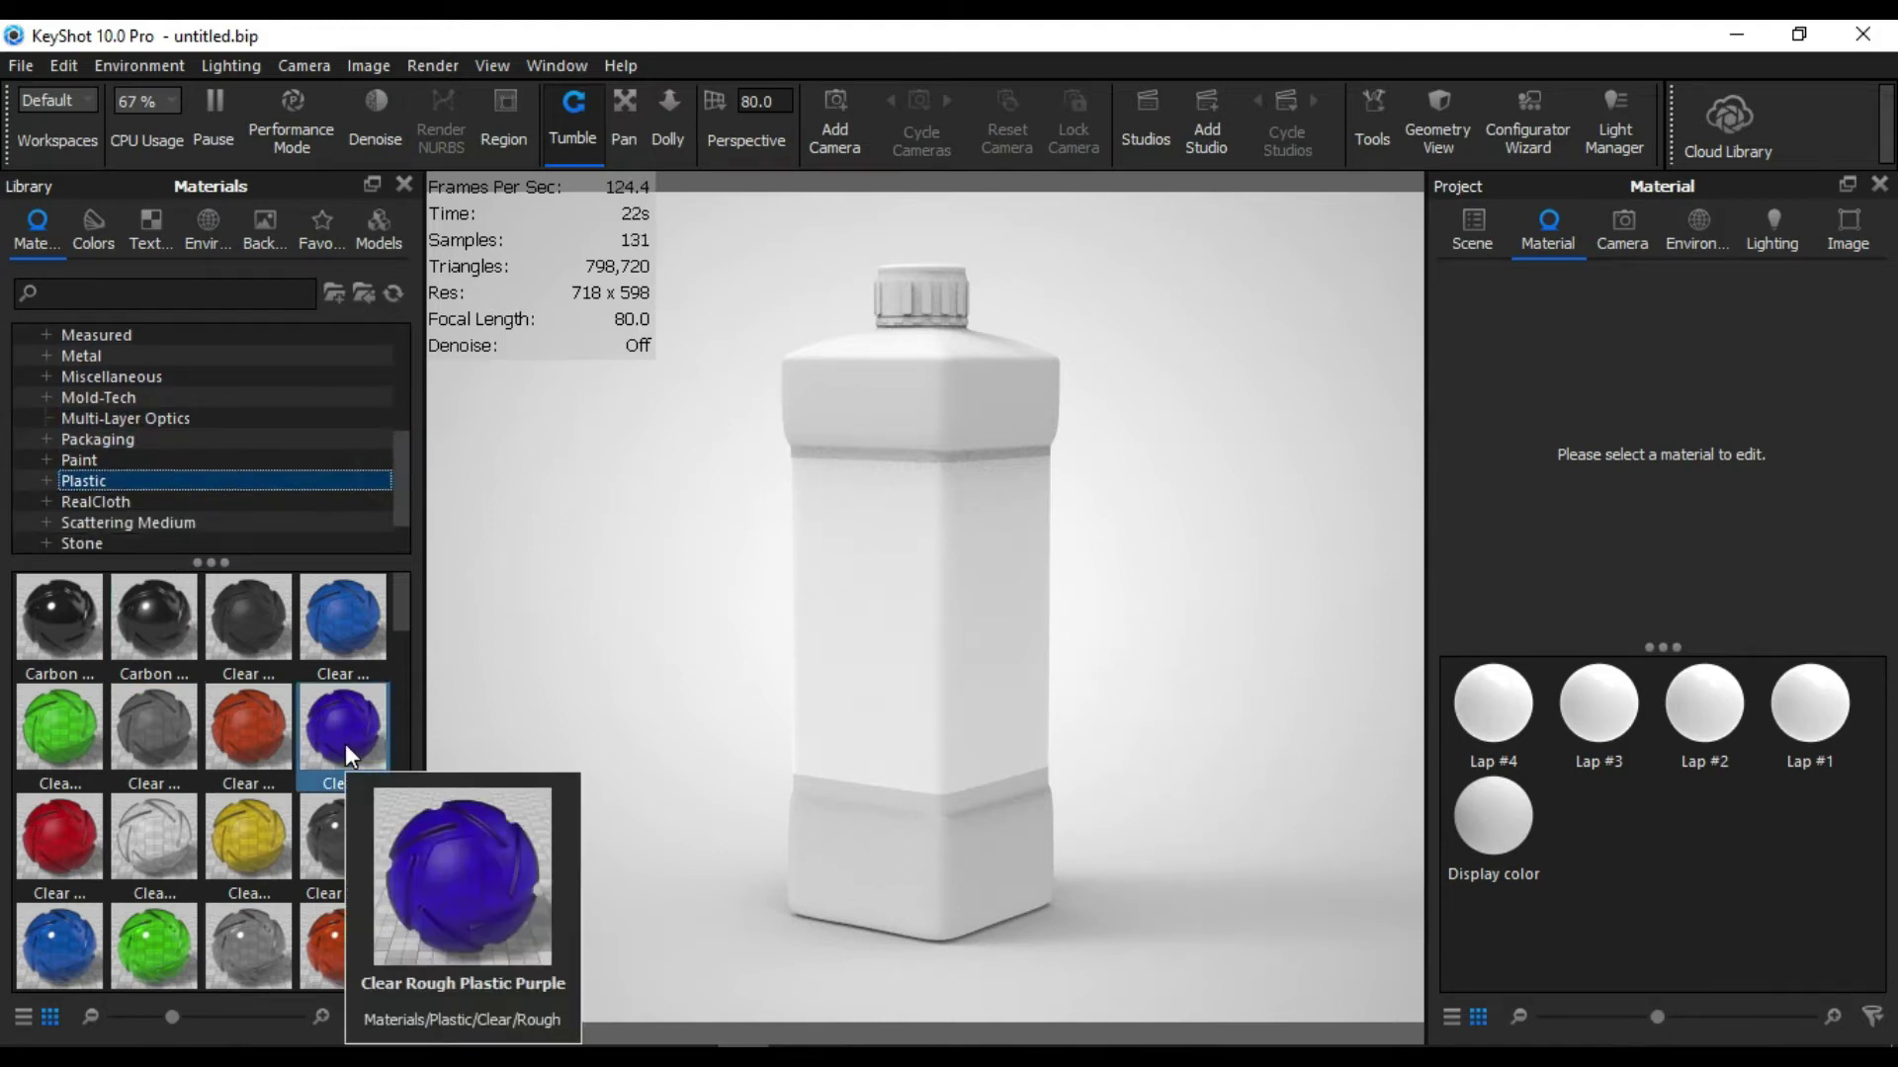
pyautogui.scroll(-1, 257, 714)
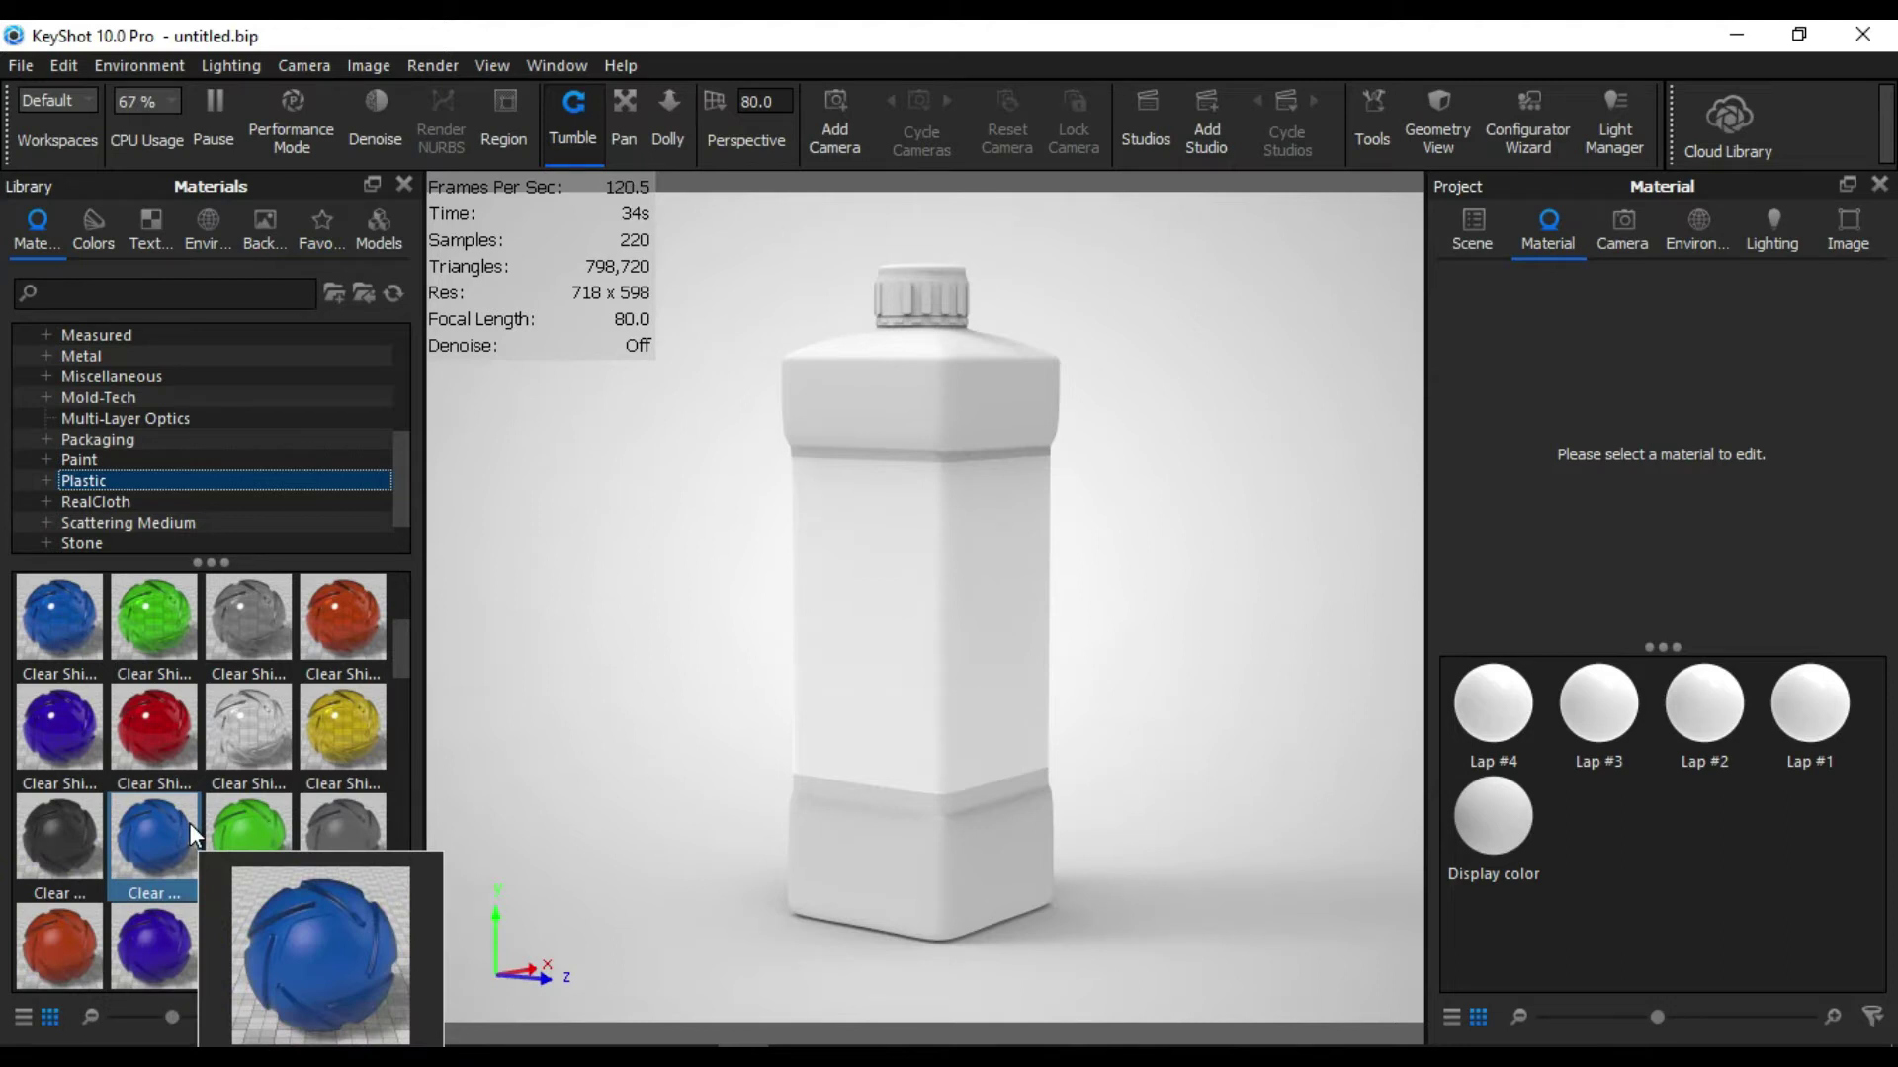
pyautogui.scroll(-3, 289, 679)
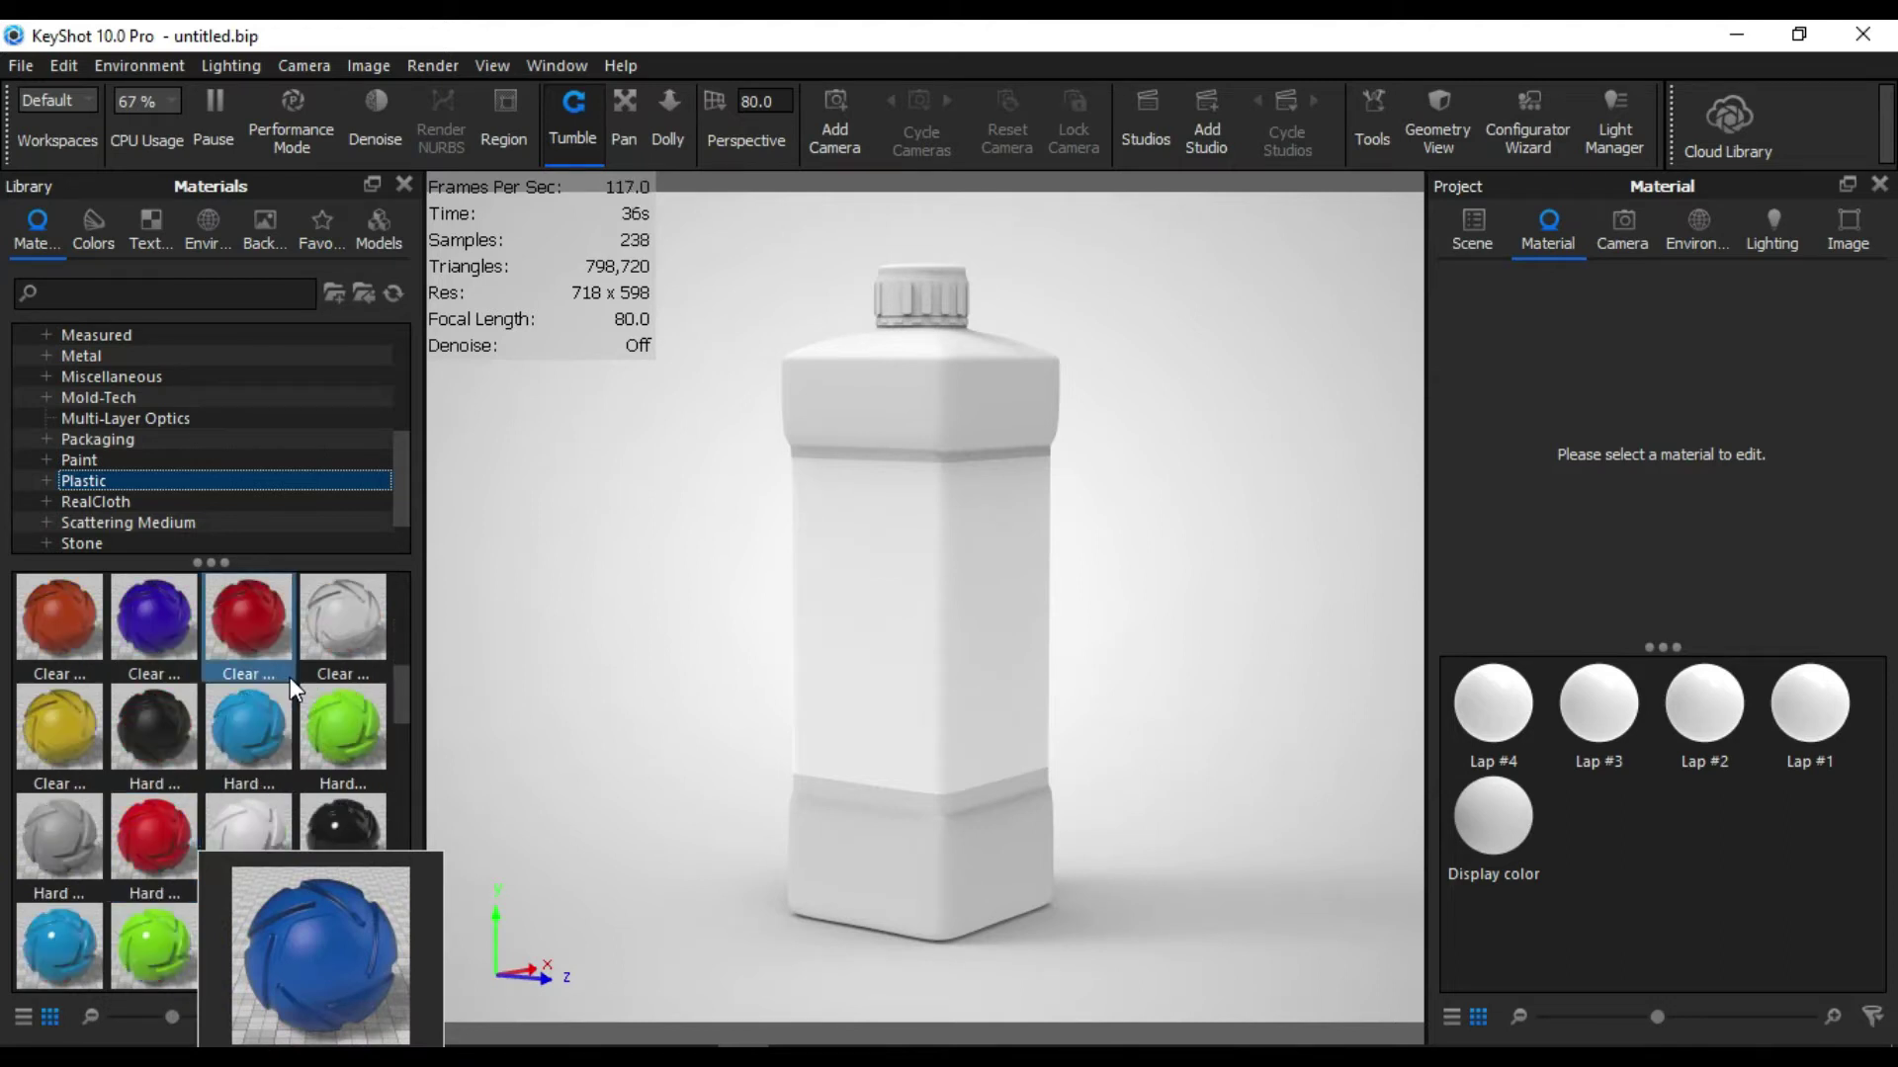
pyautogui.moveTo(247, 727)
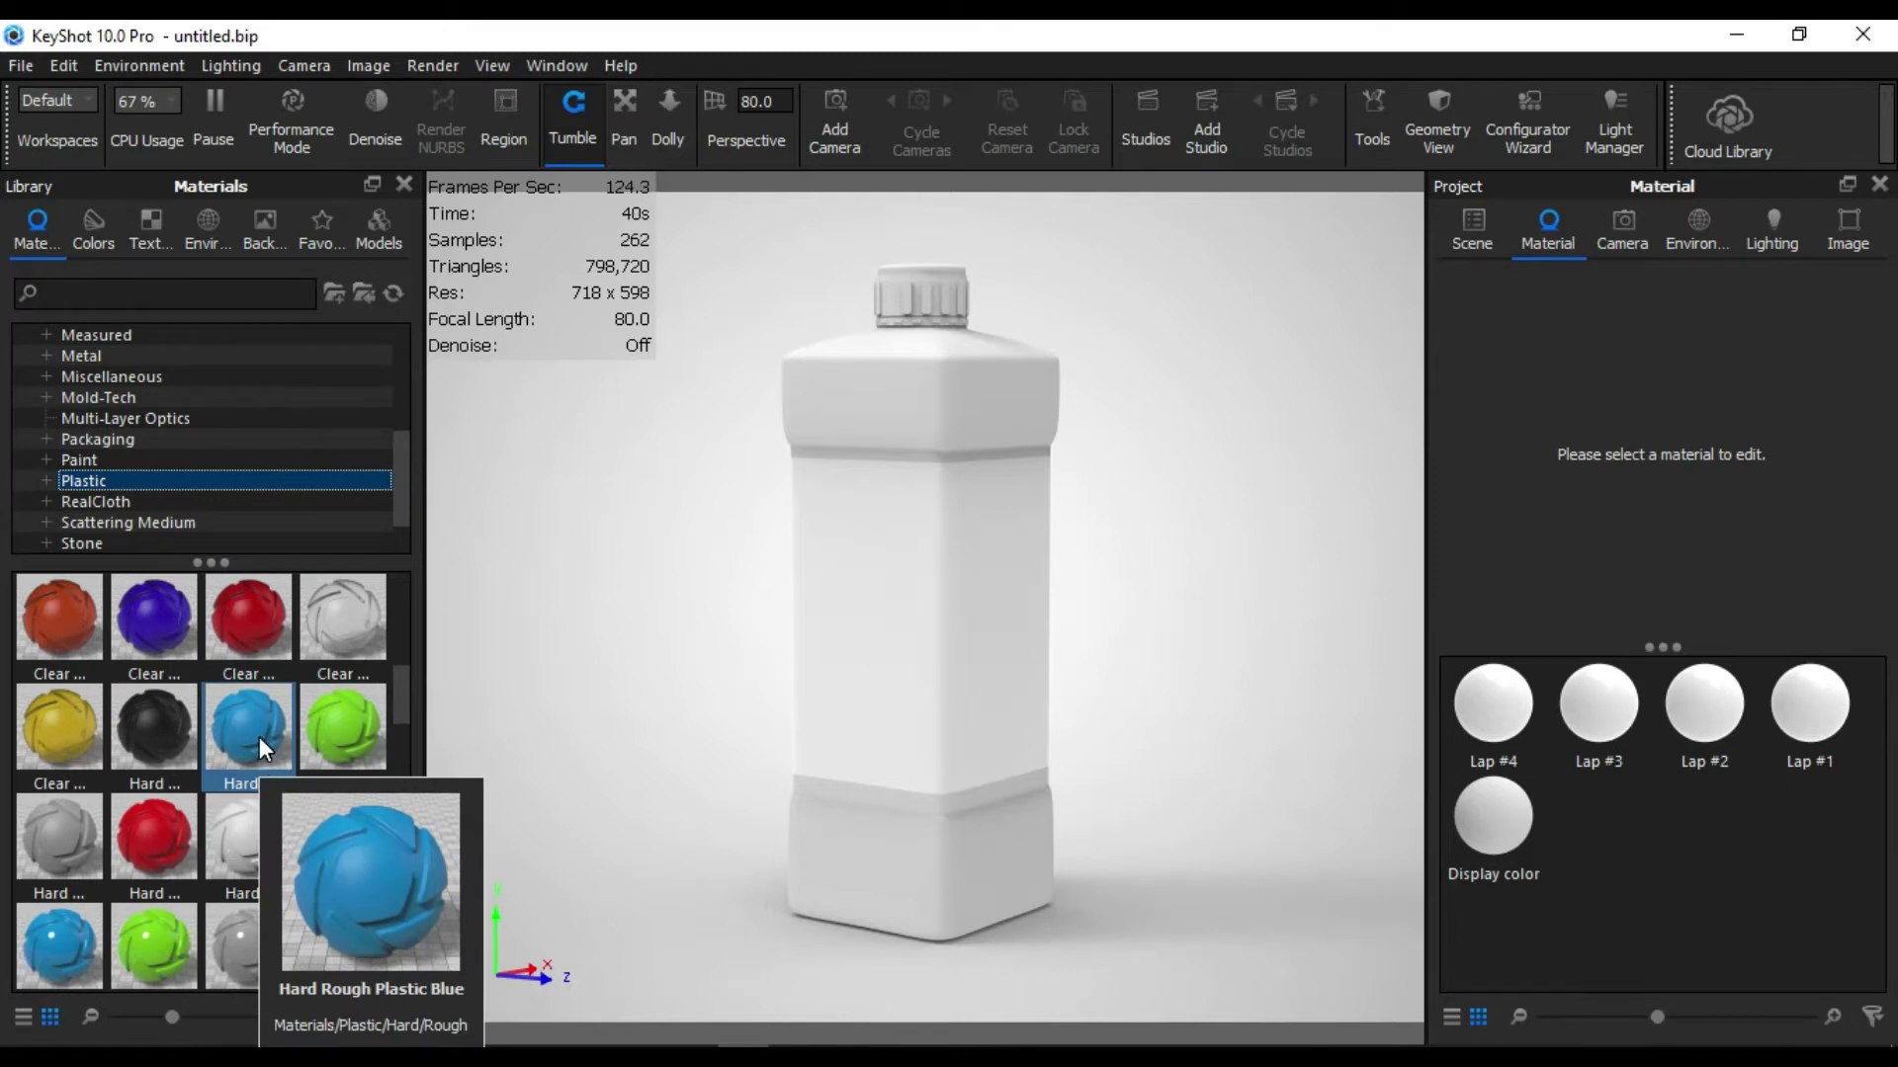
pyautogui.moveTo(259, 737); pyautogui.dragTo(940, 863)
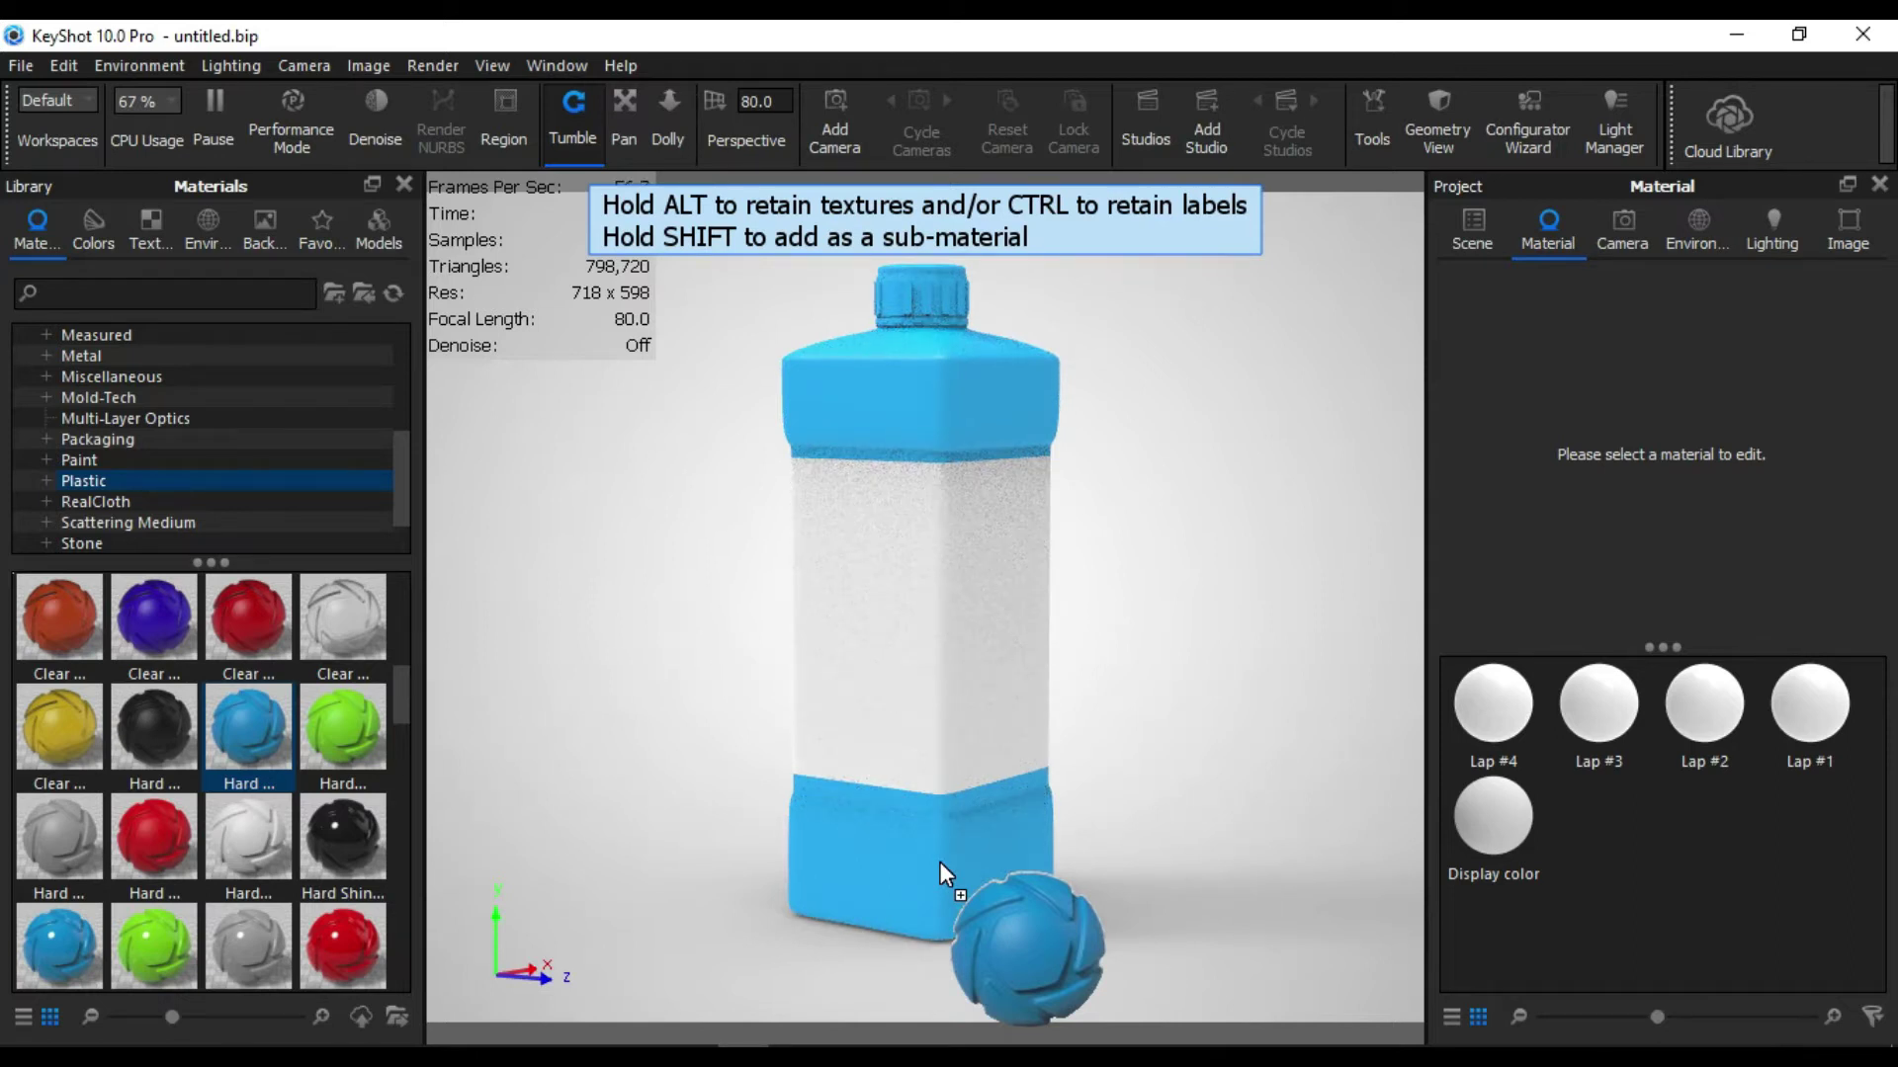
pyautogui.moveTo(940, 862); pyautogui.dragTo(940, 862)
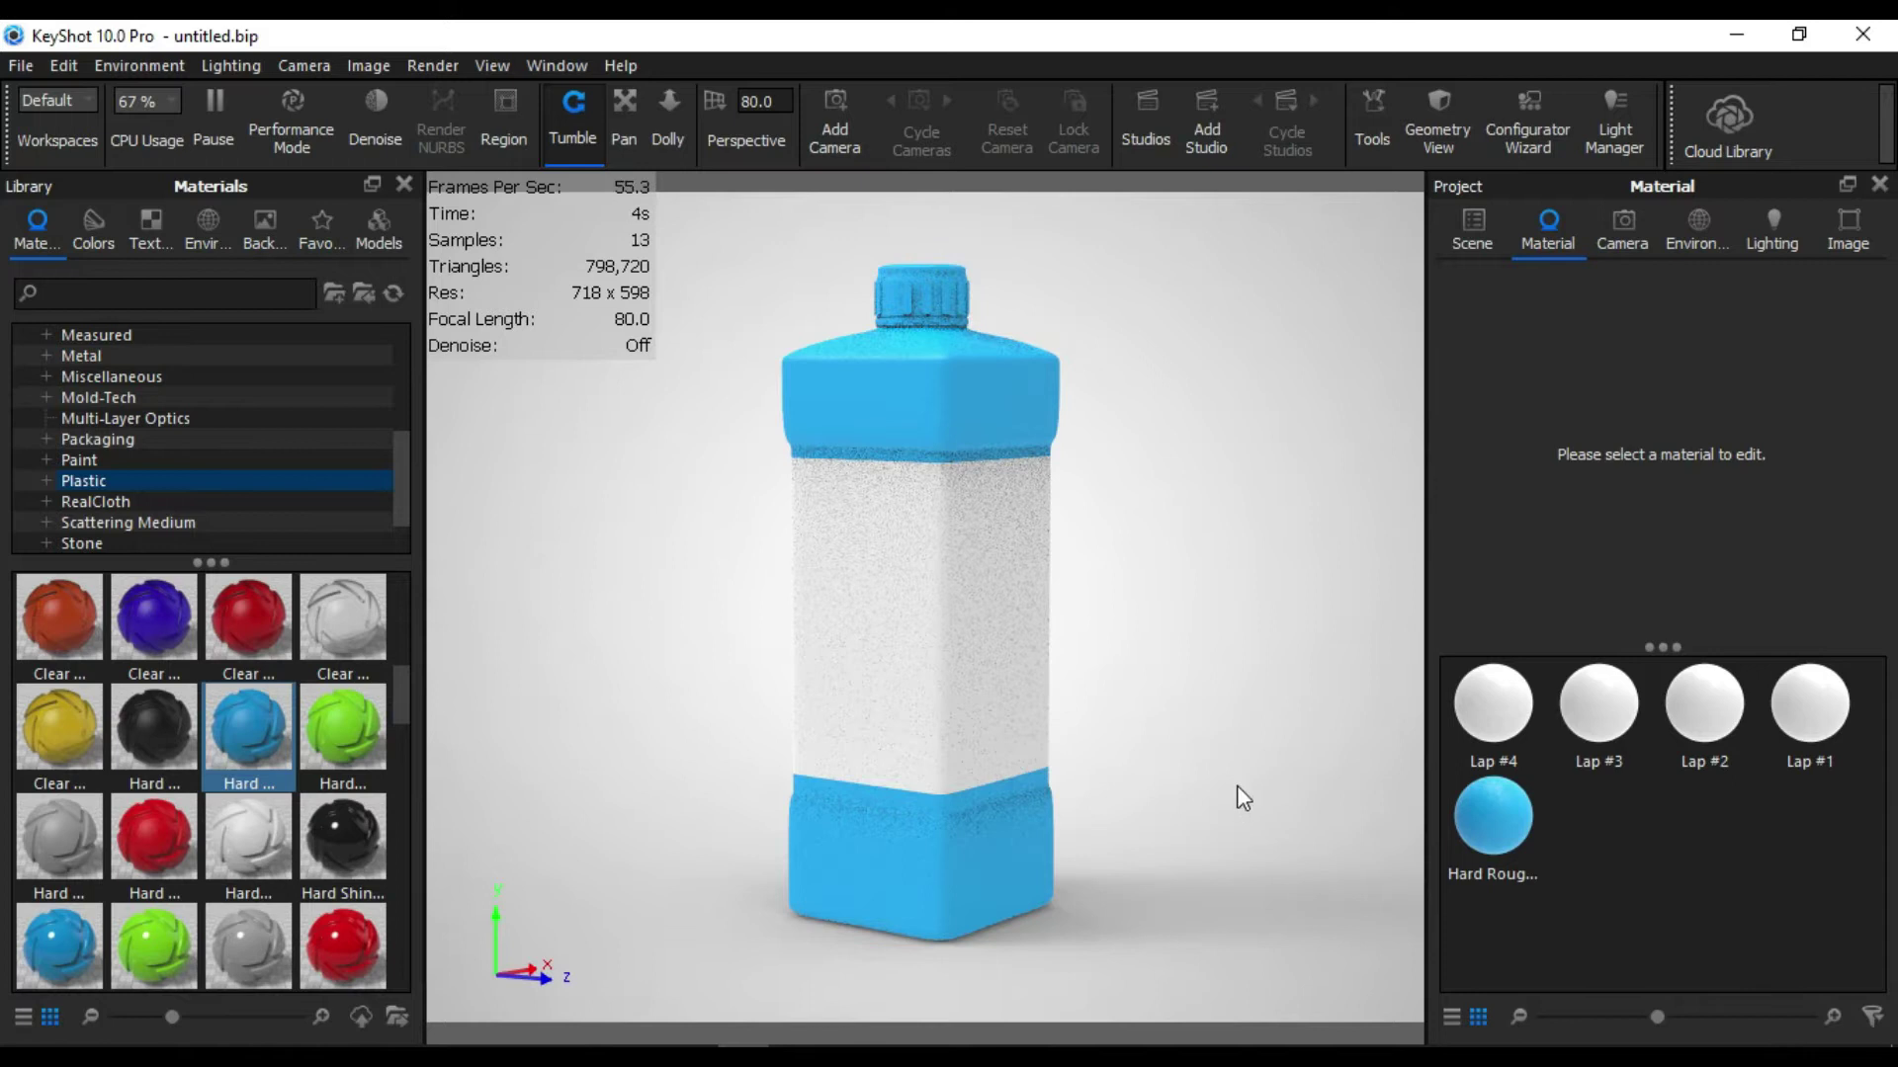
# Step: Select the cap in the Scene tree and apply the white Hard plastic material to it
pyautogui.click(1492, 229)
pyautogui.click(919, 287)
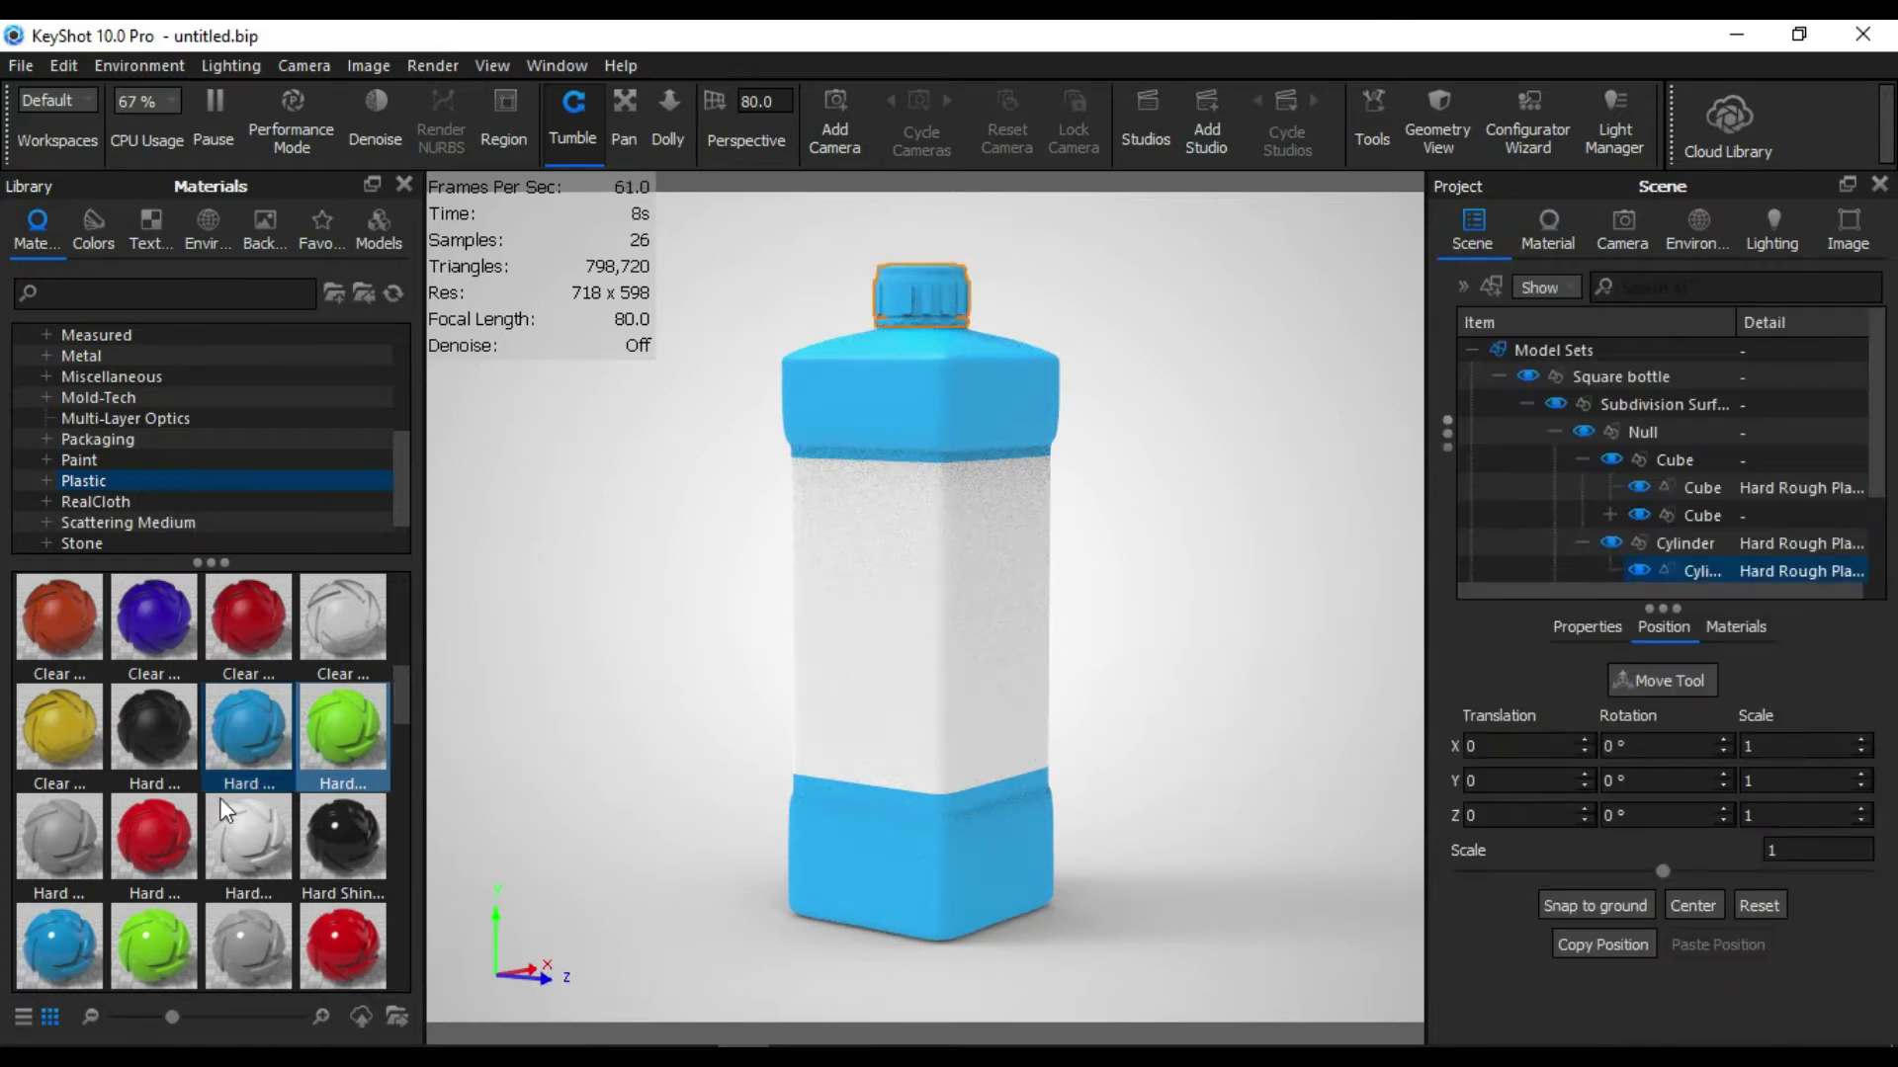
pyautogui.moveTo(250, 839)
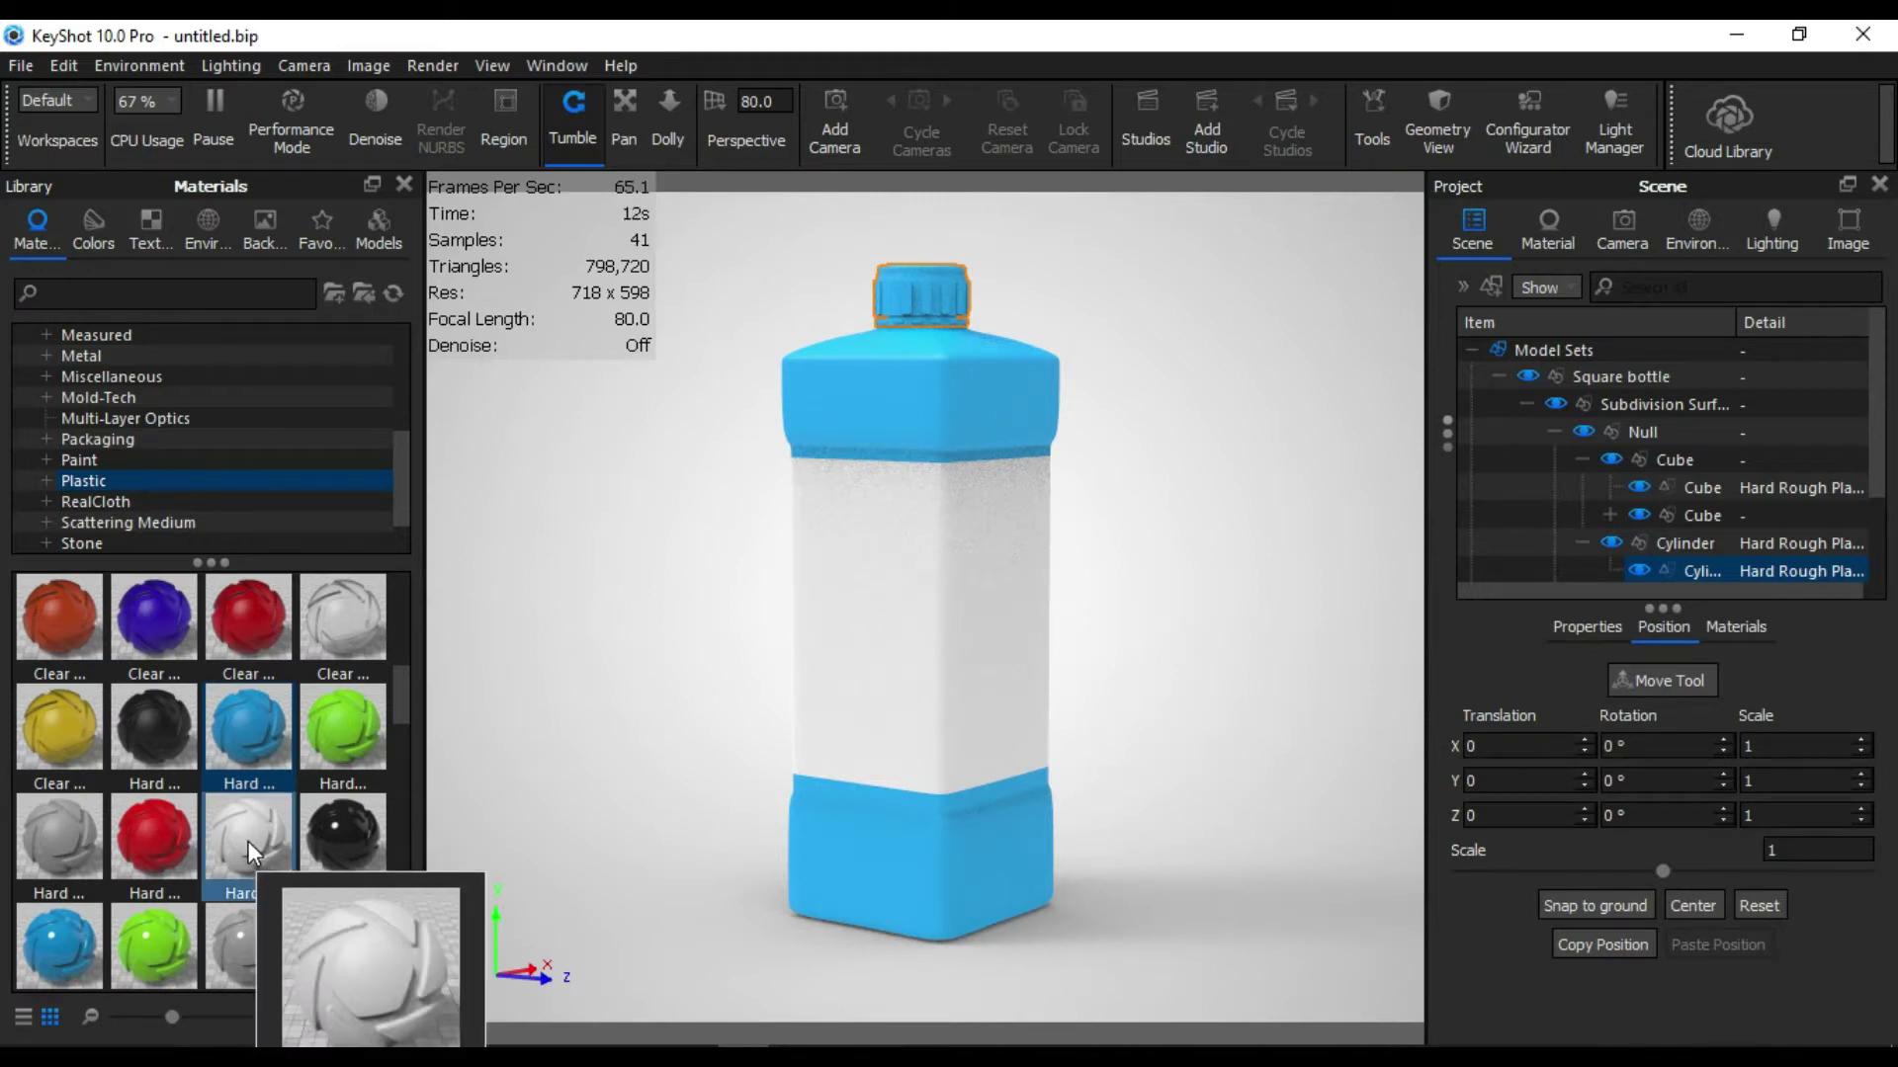
pyautogui.moveTo(247, 840)
pyautogui.mouseDown()
pyautogui.moveTo(929, 298)
pyautogui.moveTo(1750, 573)
pyautogui.moveTo(1748, 455)
pyautogui.mouseUp()
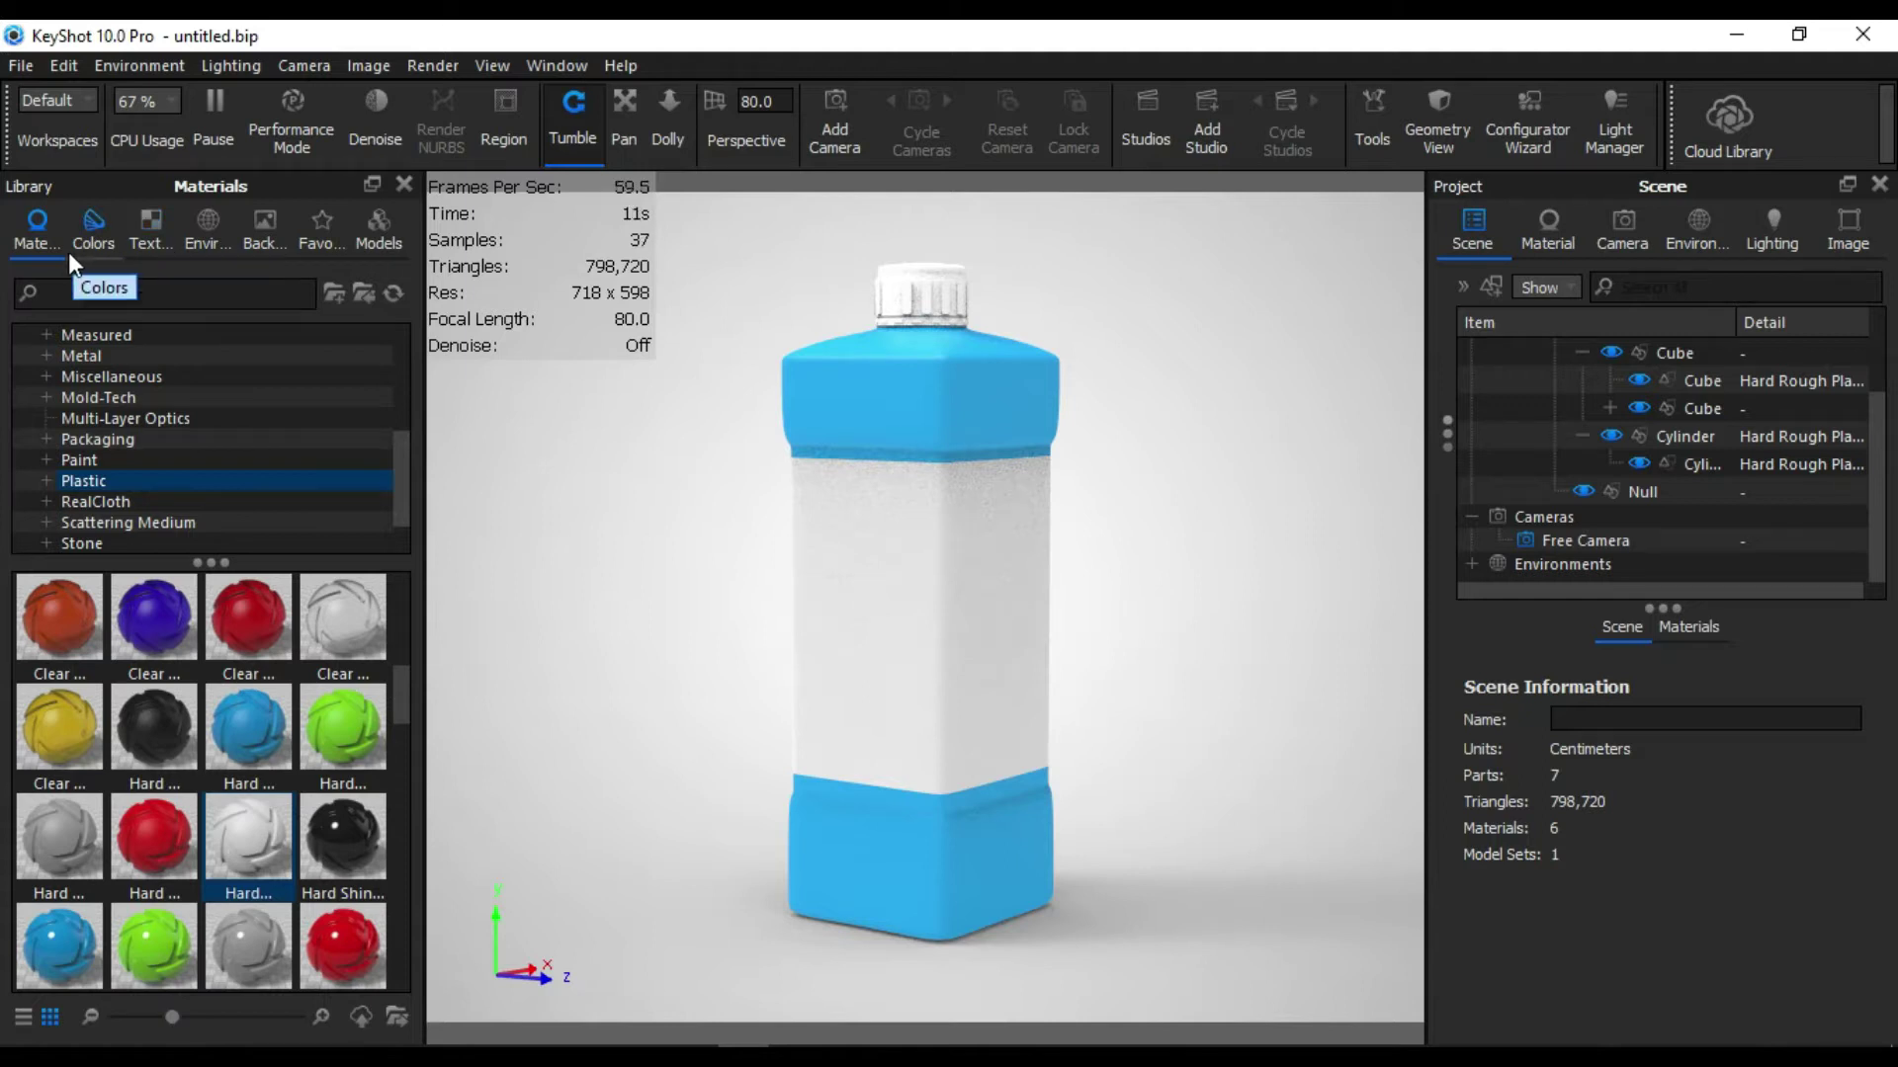
# Step: Drag the first pale Pantone swatch onto the bottle so its blue parts turn near-white
pyautogui.click(92, 243)
pyautogui.moveTo(75, 767); pyautogui.dragTo(970, 866)
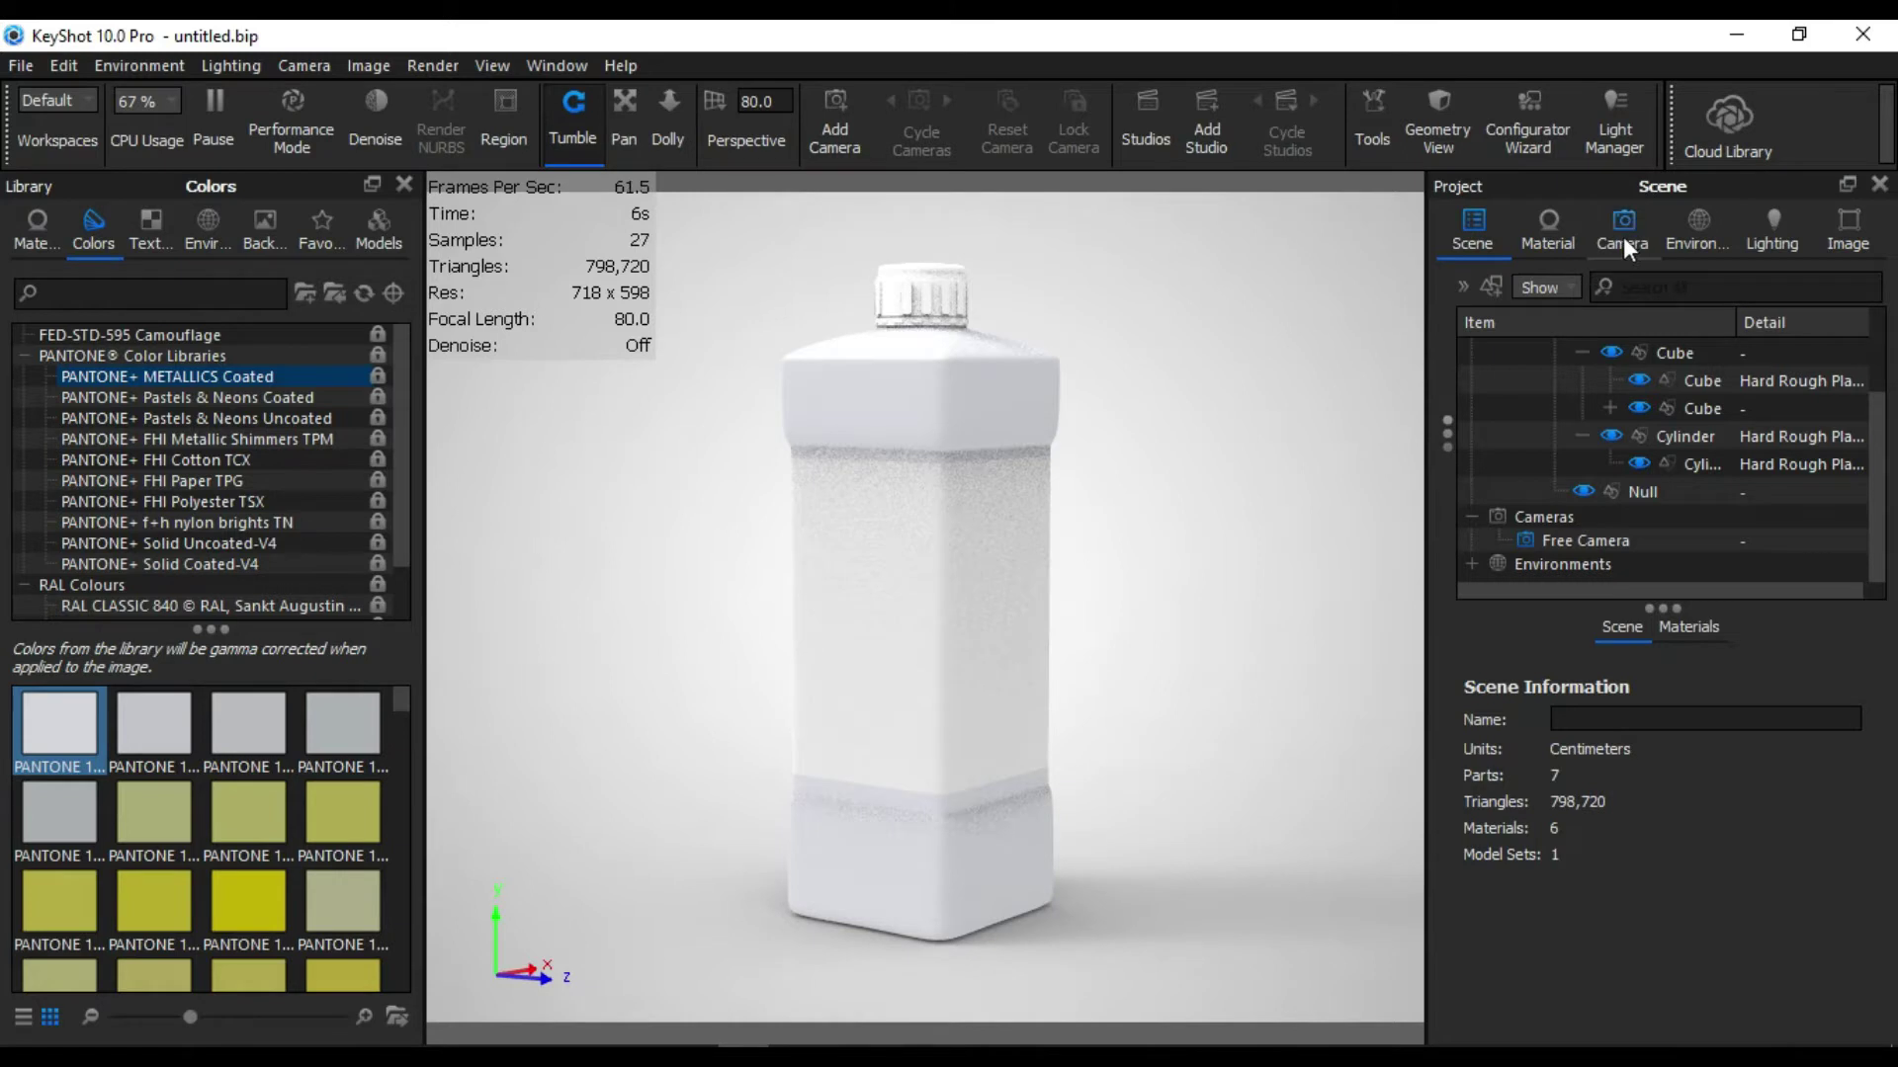
pyautogui.click(1707, 237)
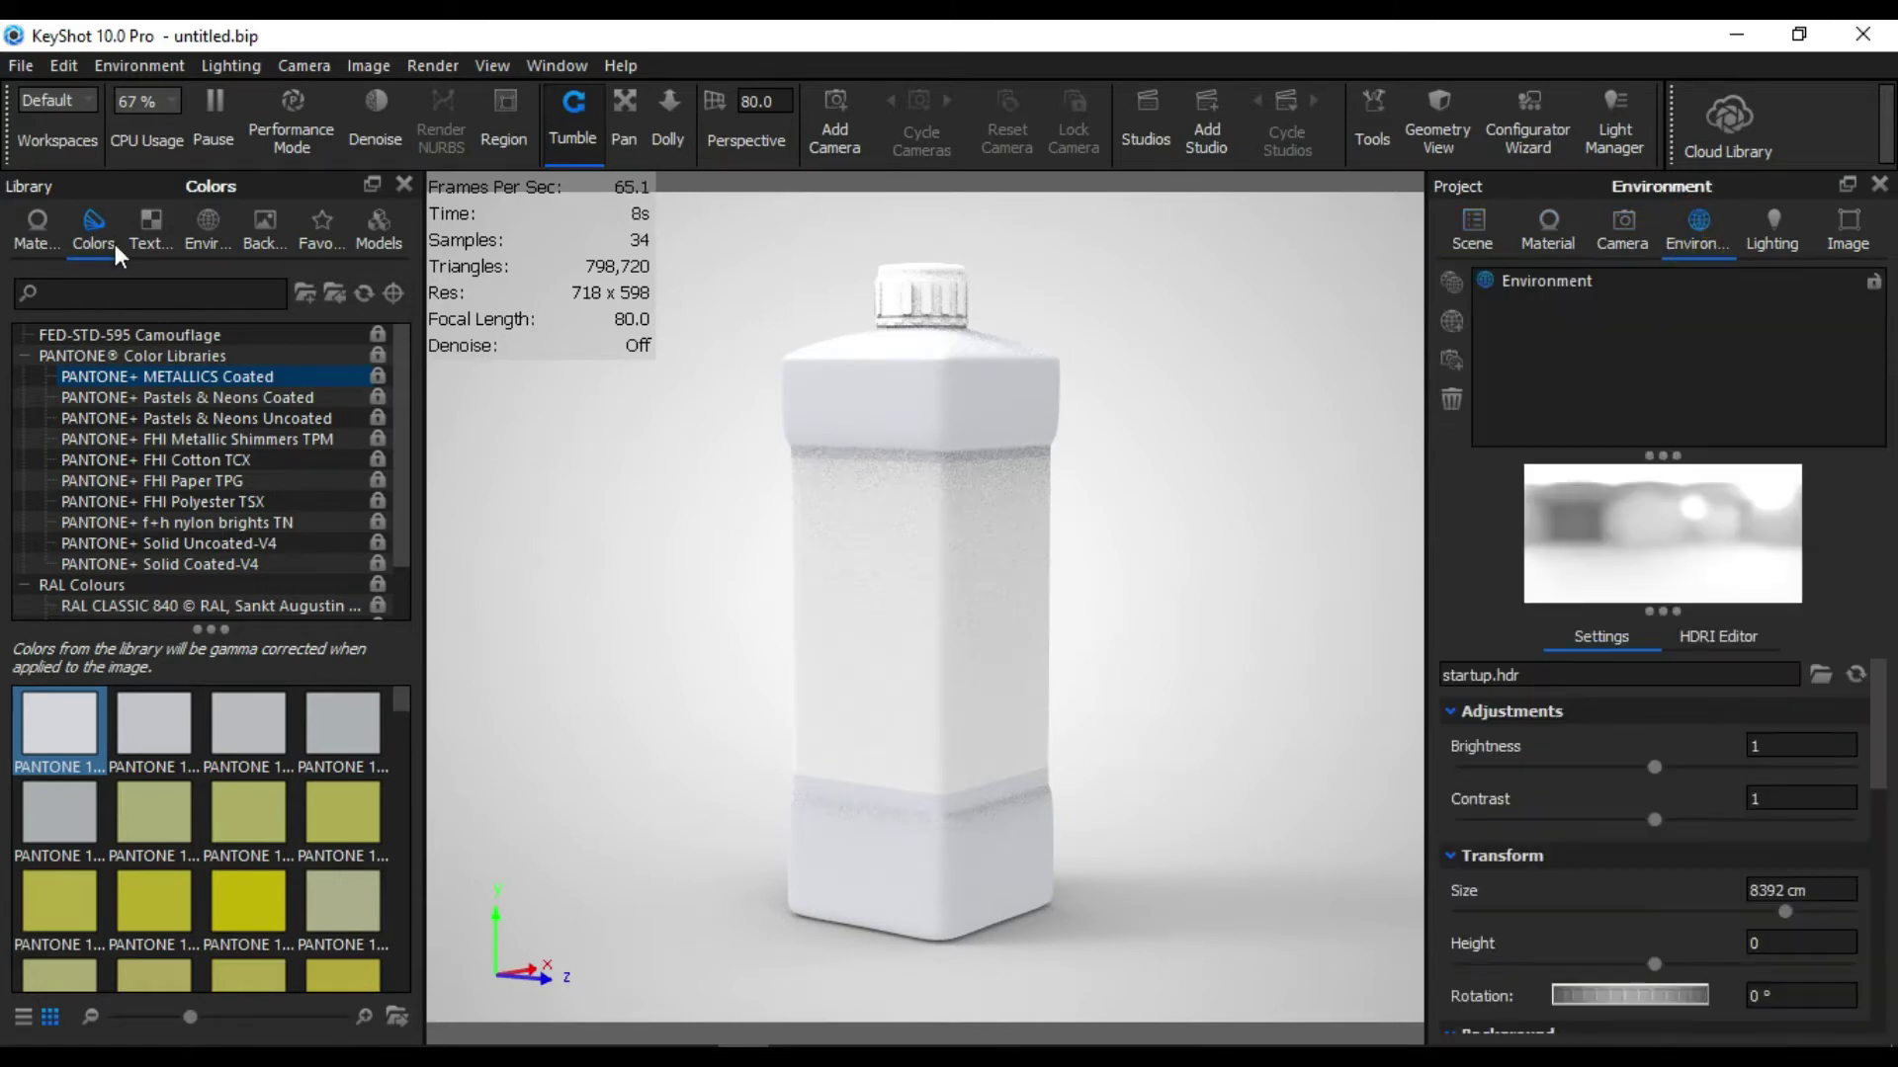
# Step: Replace the default studio HDRI with the Dosch-Apartment_2k environment
pyautogui.click(215, 233)
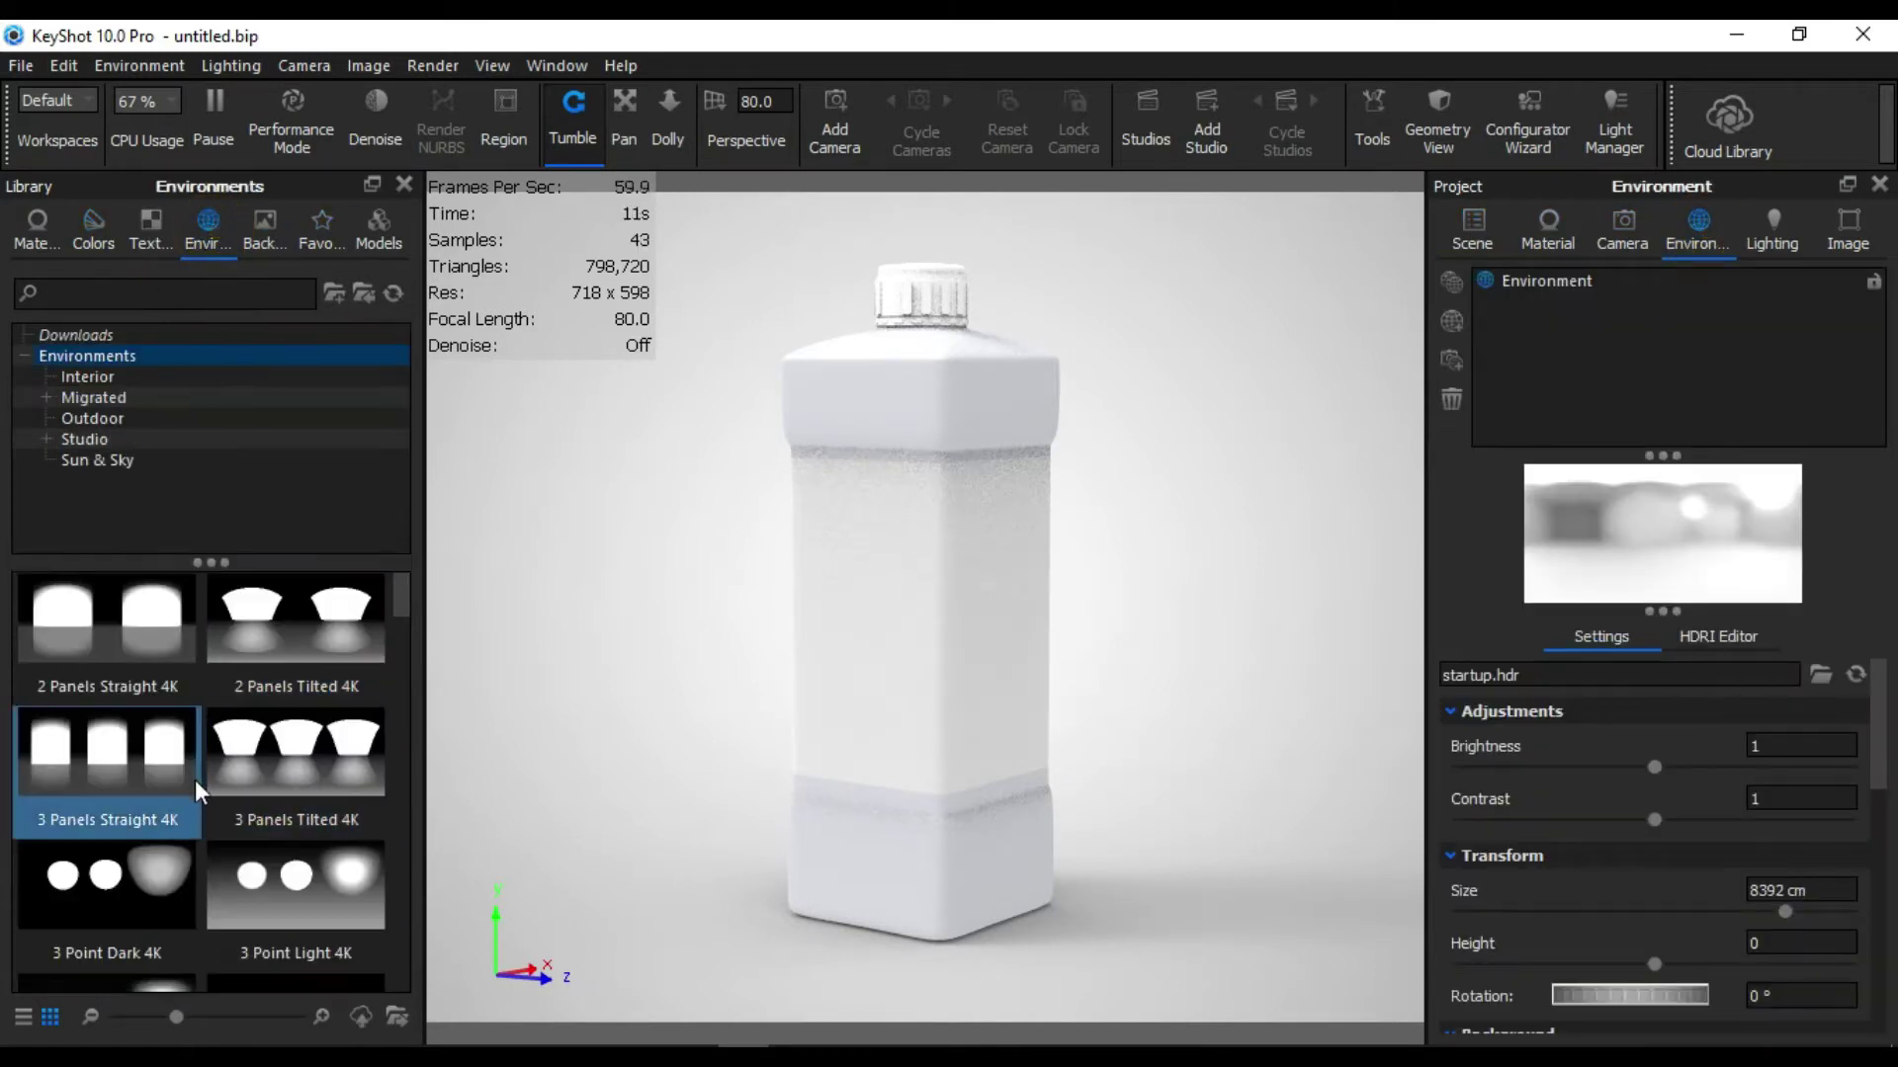
pyautogui.scroll(-5, 187, 763)
pyautogui.scroll(-5, 240, 842)
pyautogui.moveTo(400, 690); pyautogui.dragTo(419, 749)
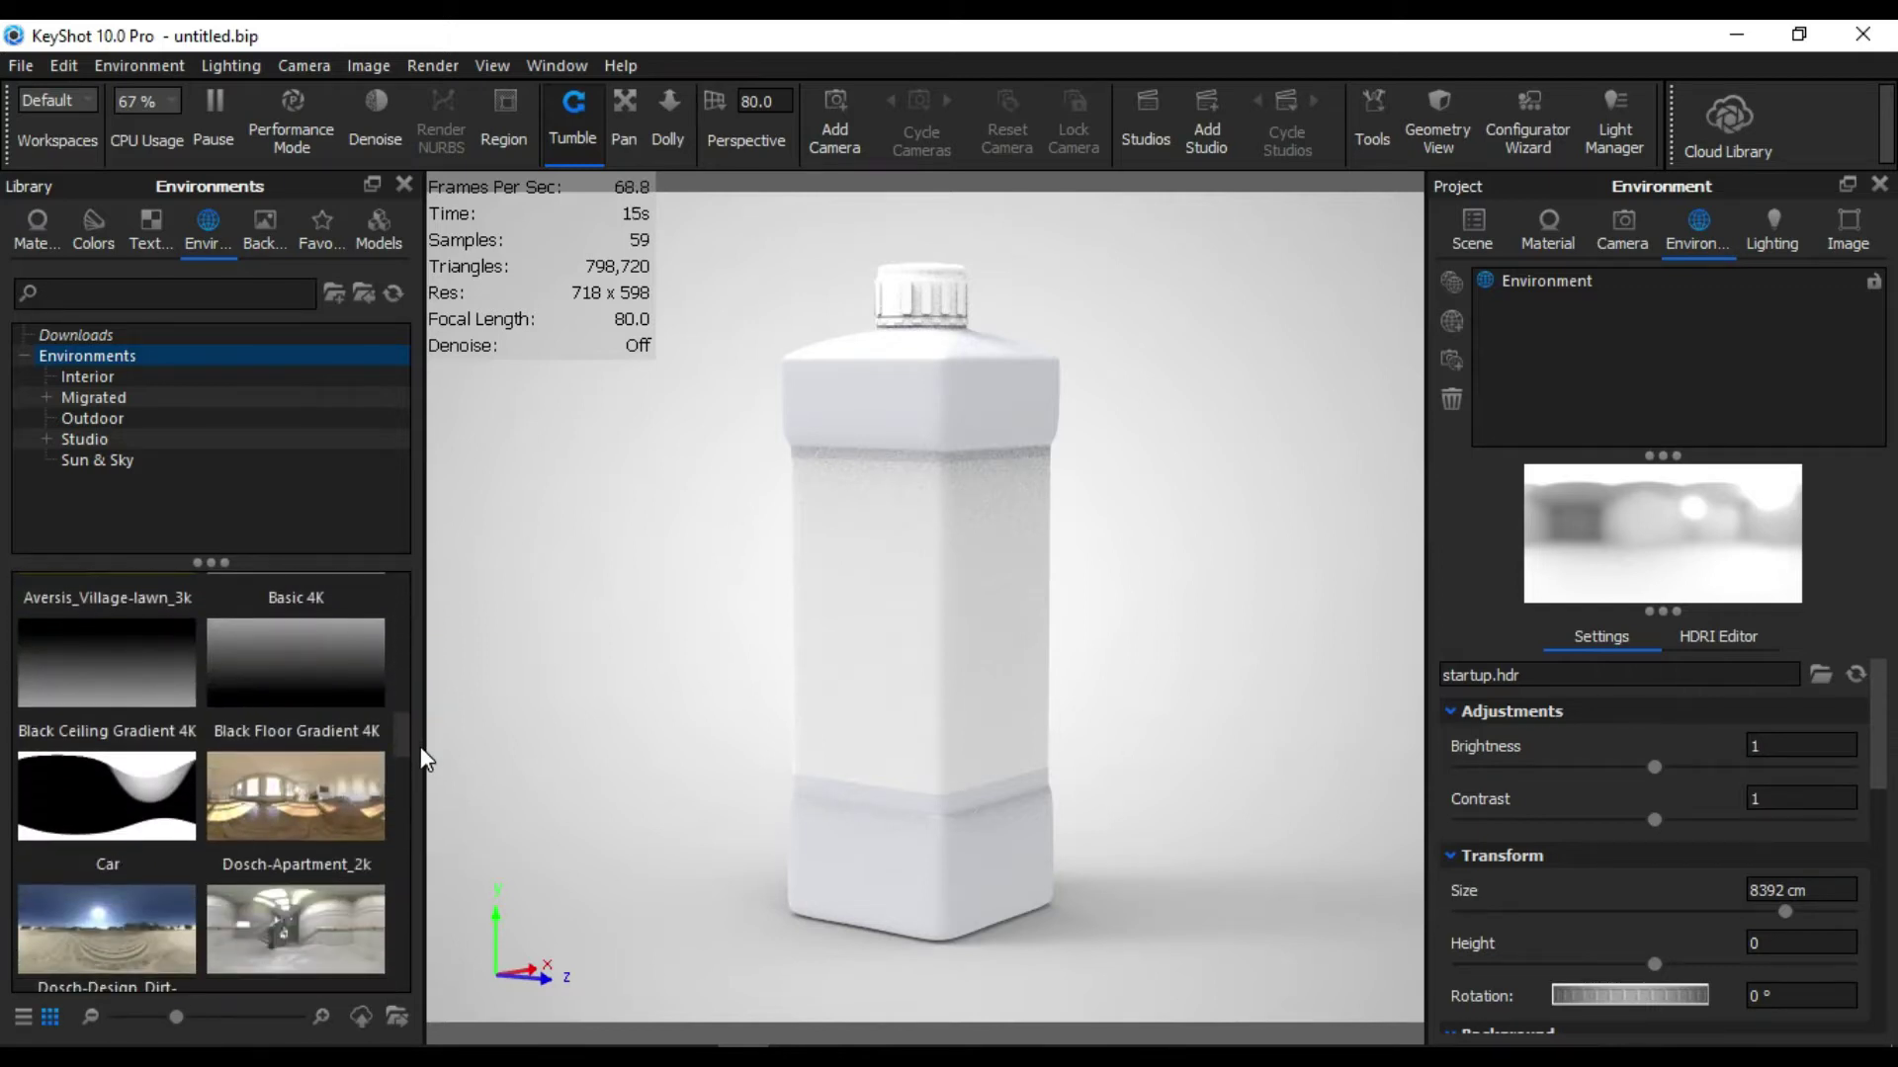
pyautogui.click(304, 791)
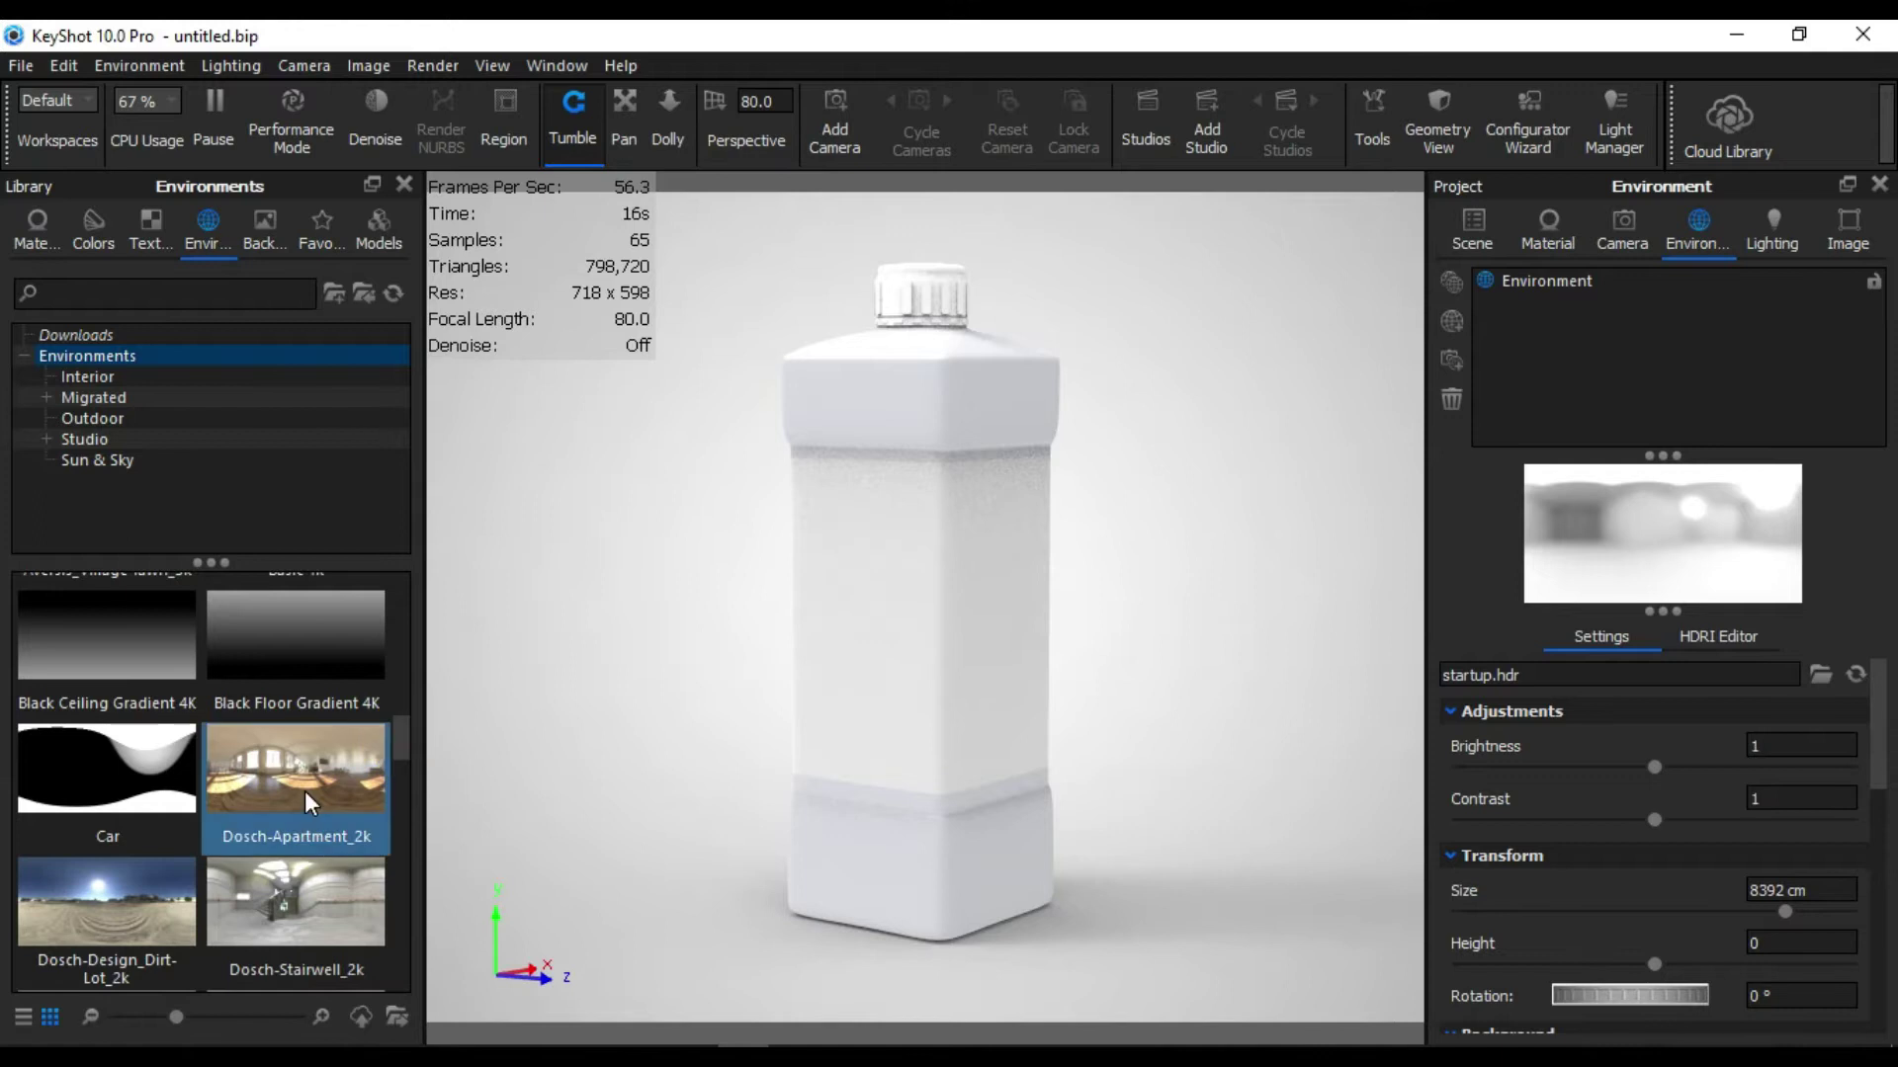
pyautogui.moveTo(297, 781); pyautogui.dragTo(1675, 369)
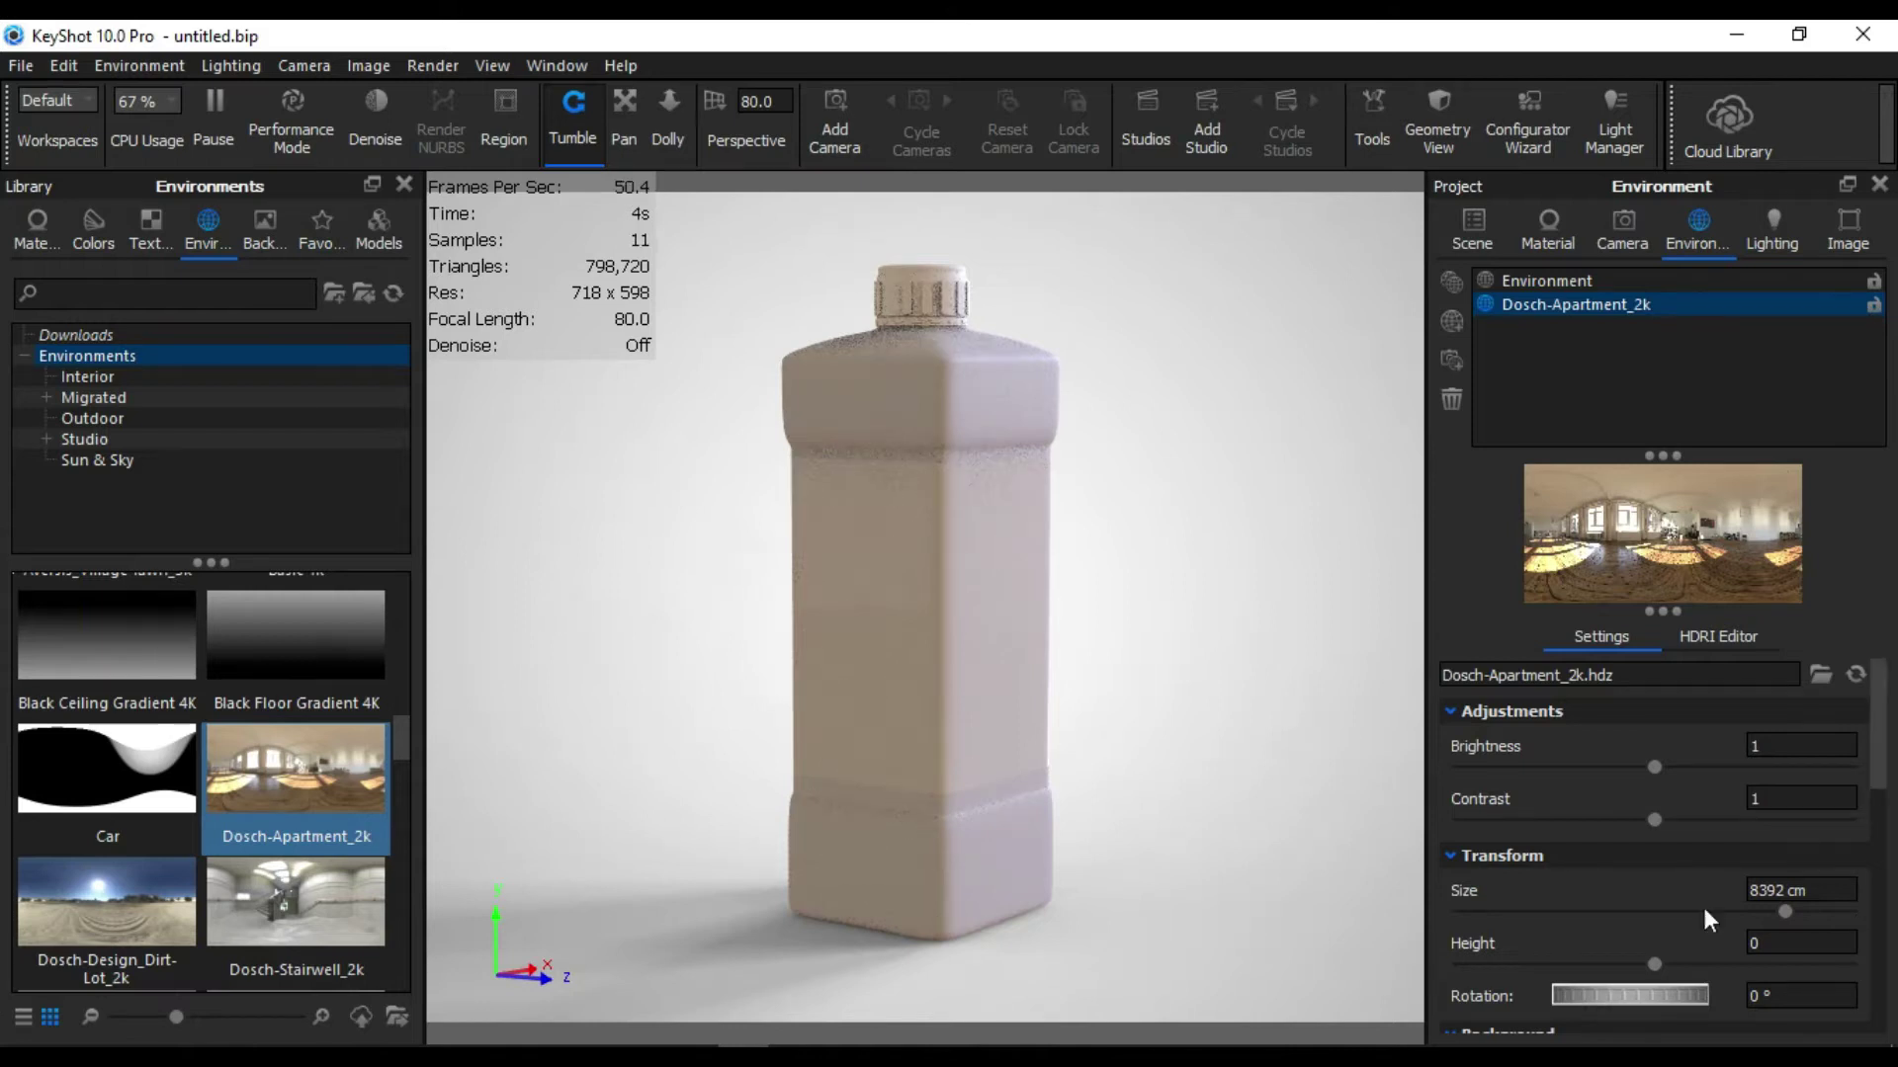
# Step: Drop the Dosch-Apartment_2k HDRI saturation to 0% in the HDRI Editor
pyautogui.click(1698, 637)
pyautogui.click(1626, 637)
pyautogui.scroll(-3, 1878, 752)
pyautogui.click(1741, 638)
pyautogui.scroll(-5, 1879, 746)
pyautogui.scroll(-5, 1879, 747)
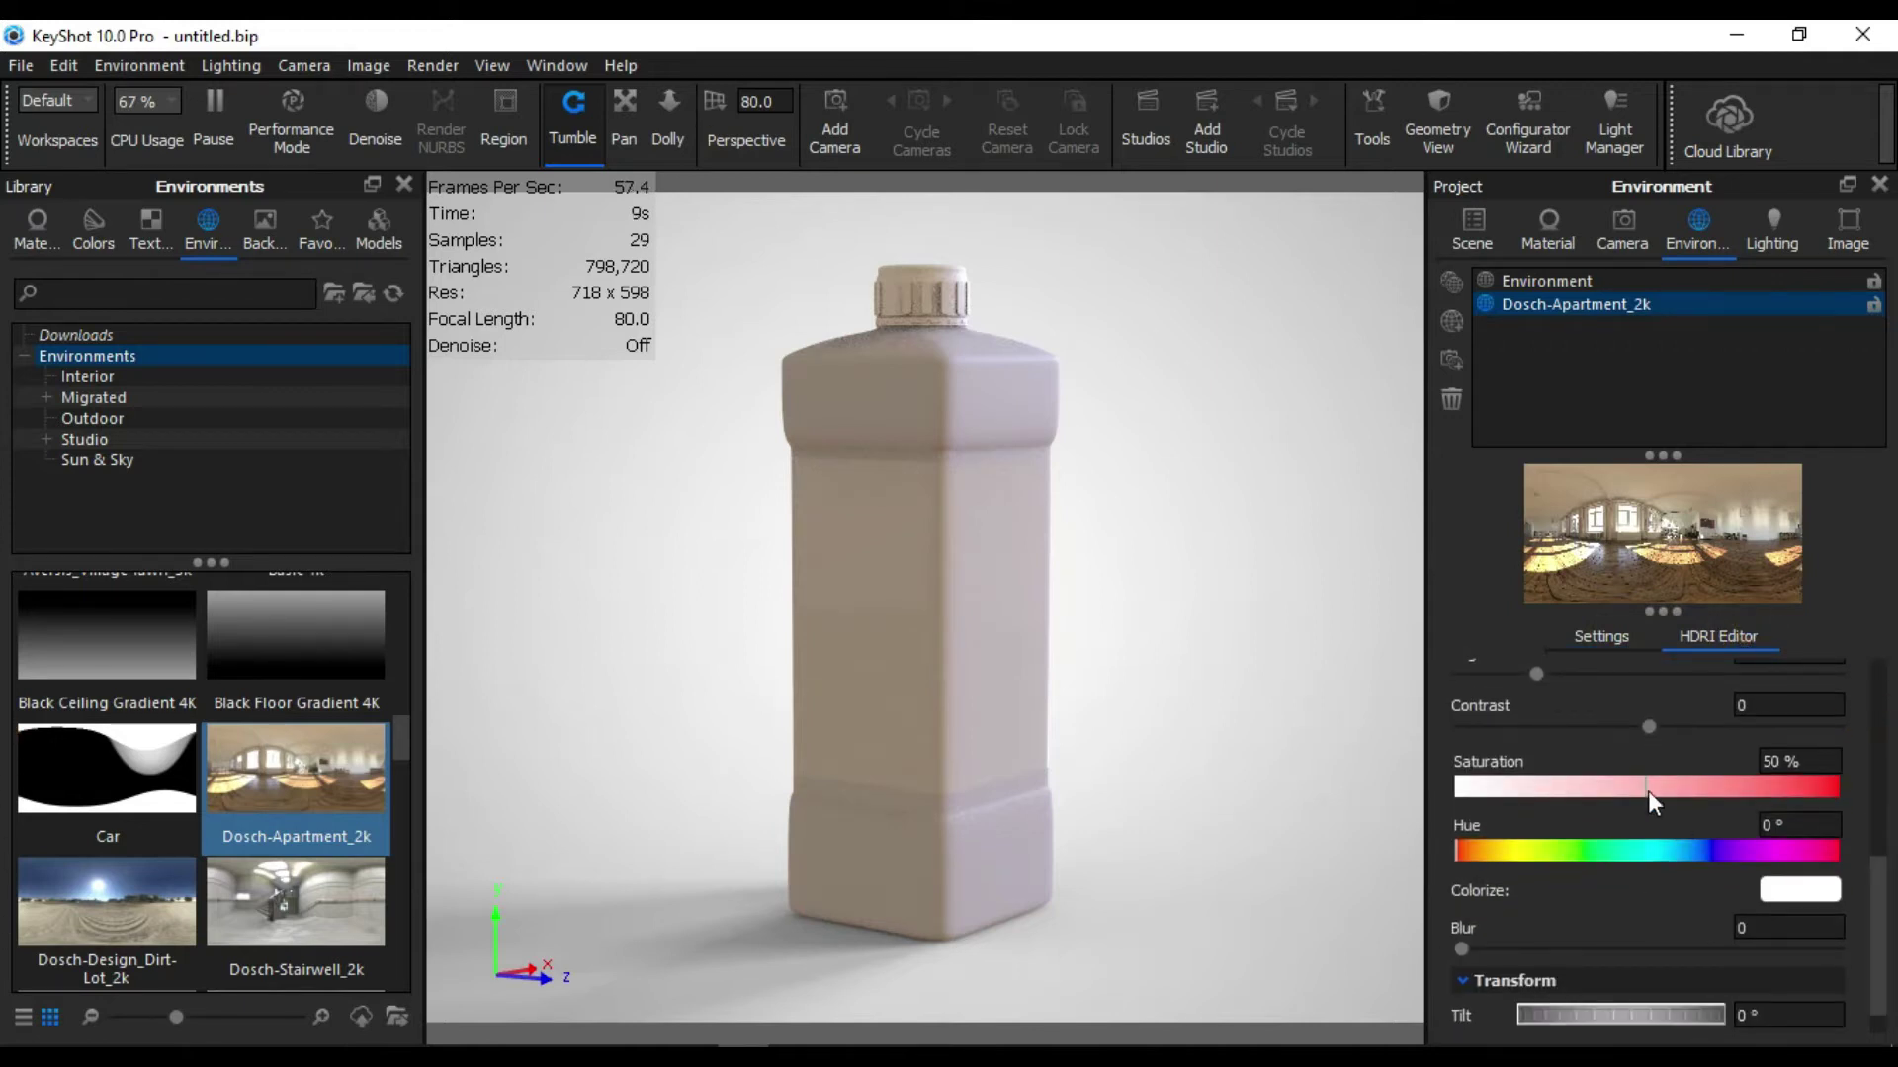
pyautogui.moveTo(1643, 785); pyautogui.dragTo(1290, 787)
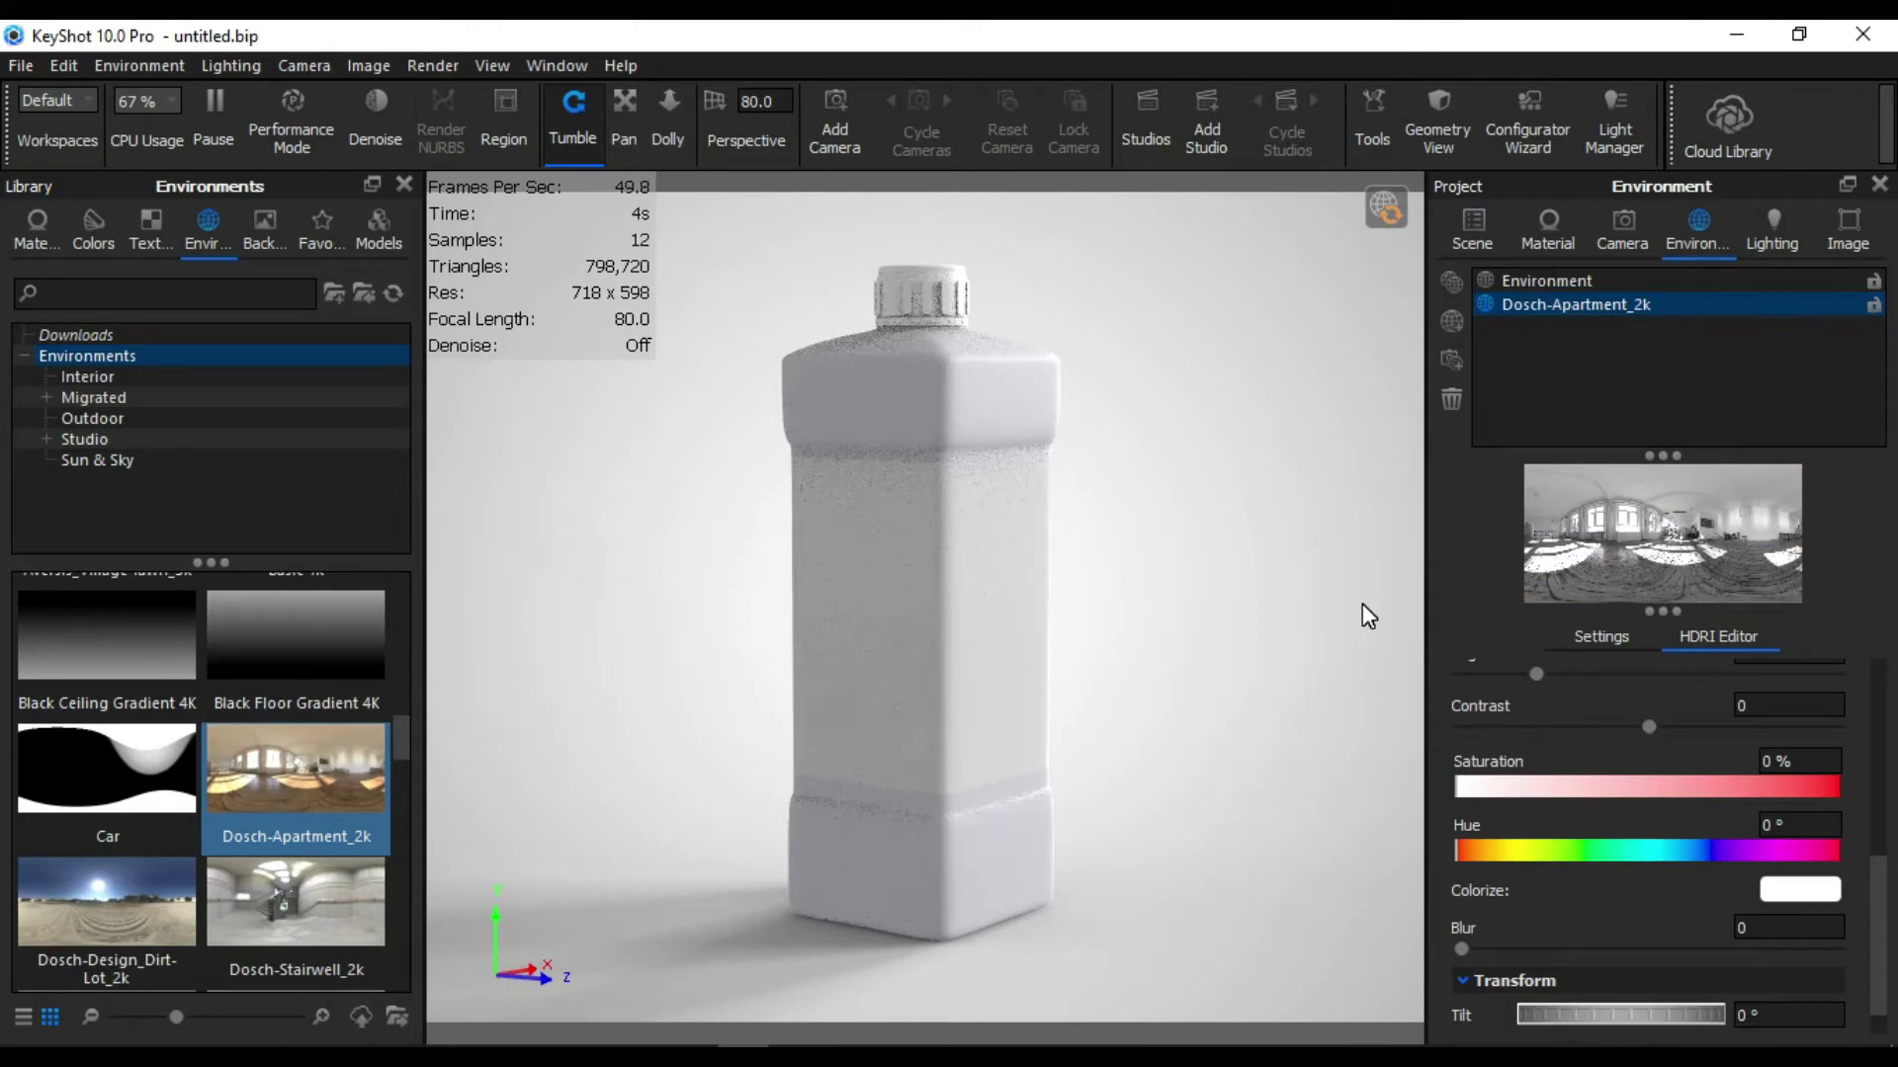
pyautogui.click(1382, 212)
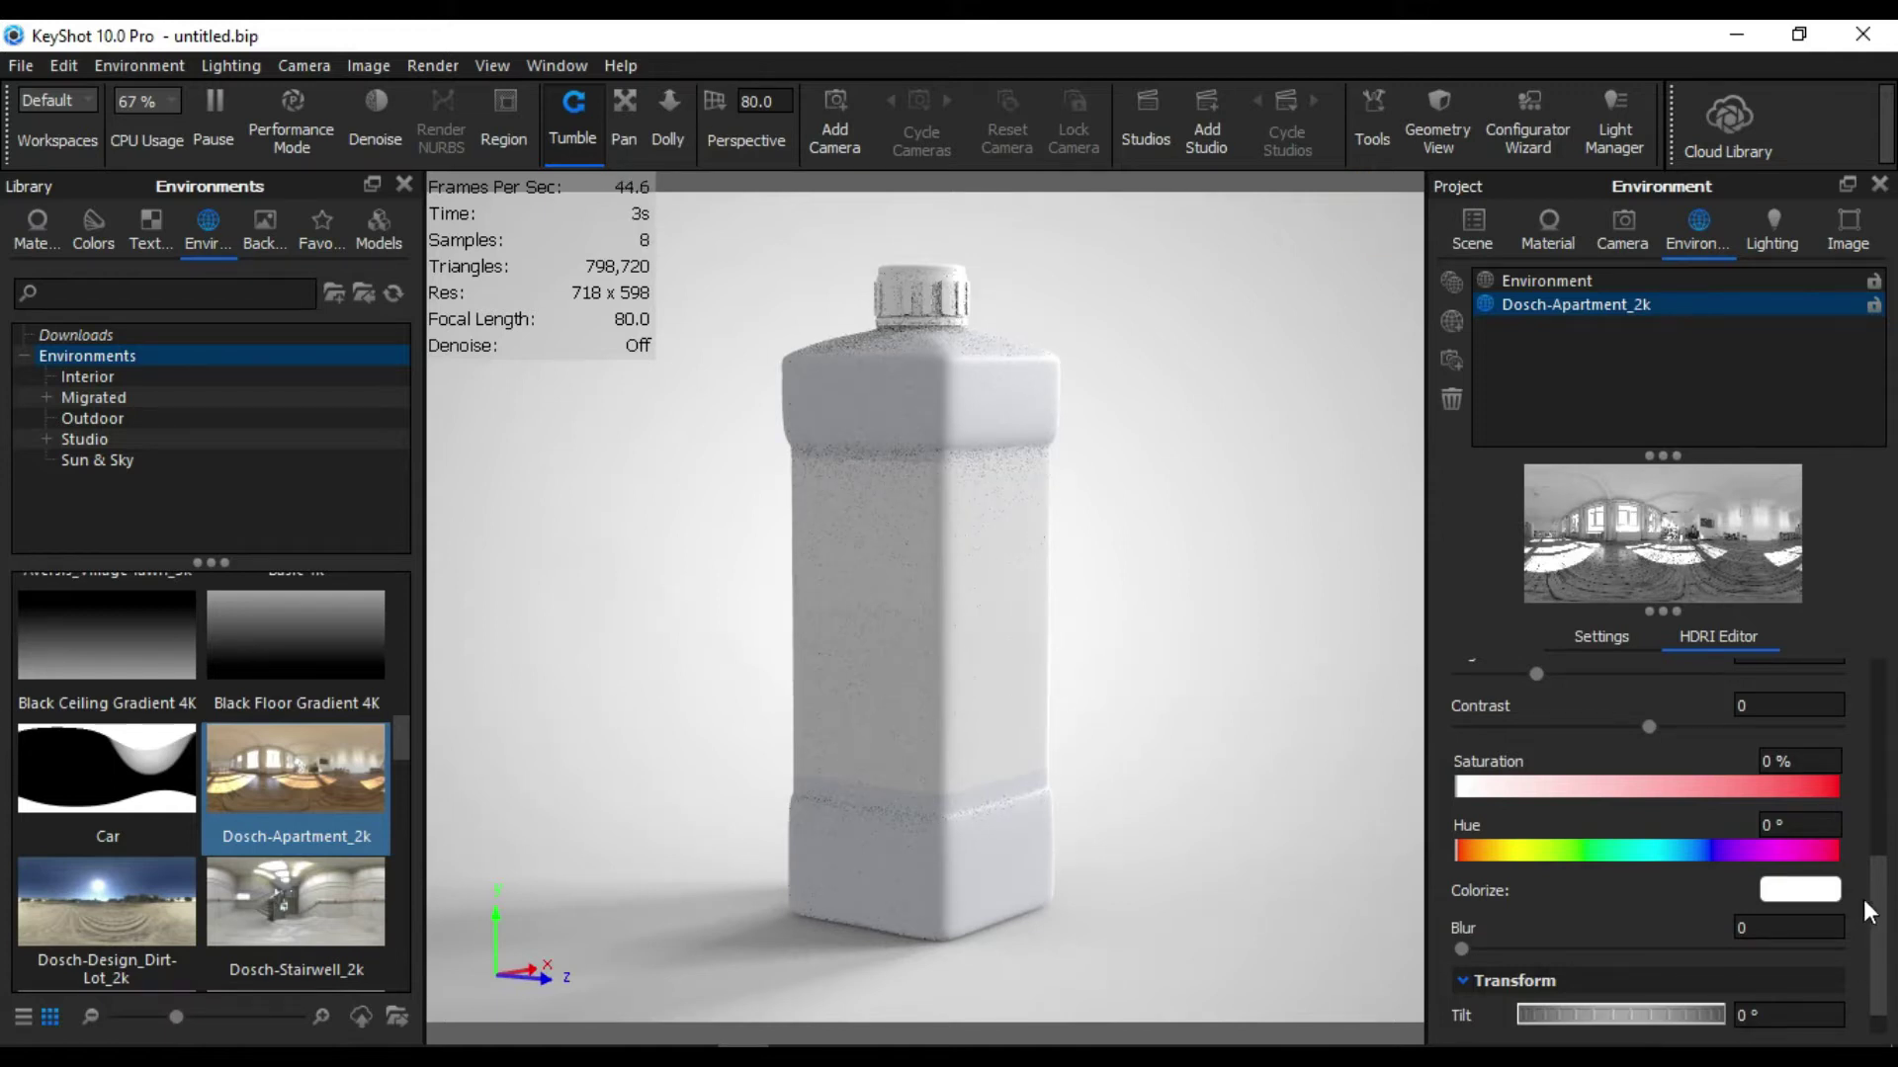
pyautogui.scroll(-1, 1864, 901)
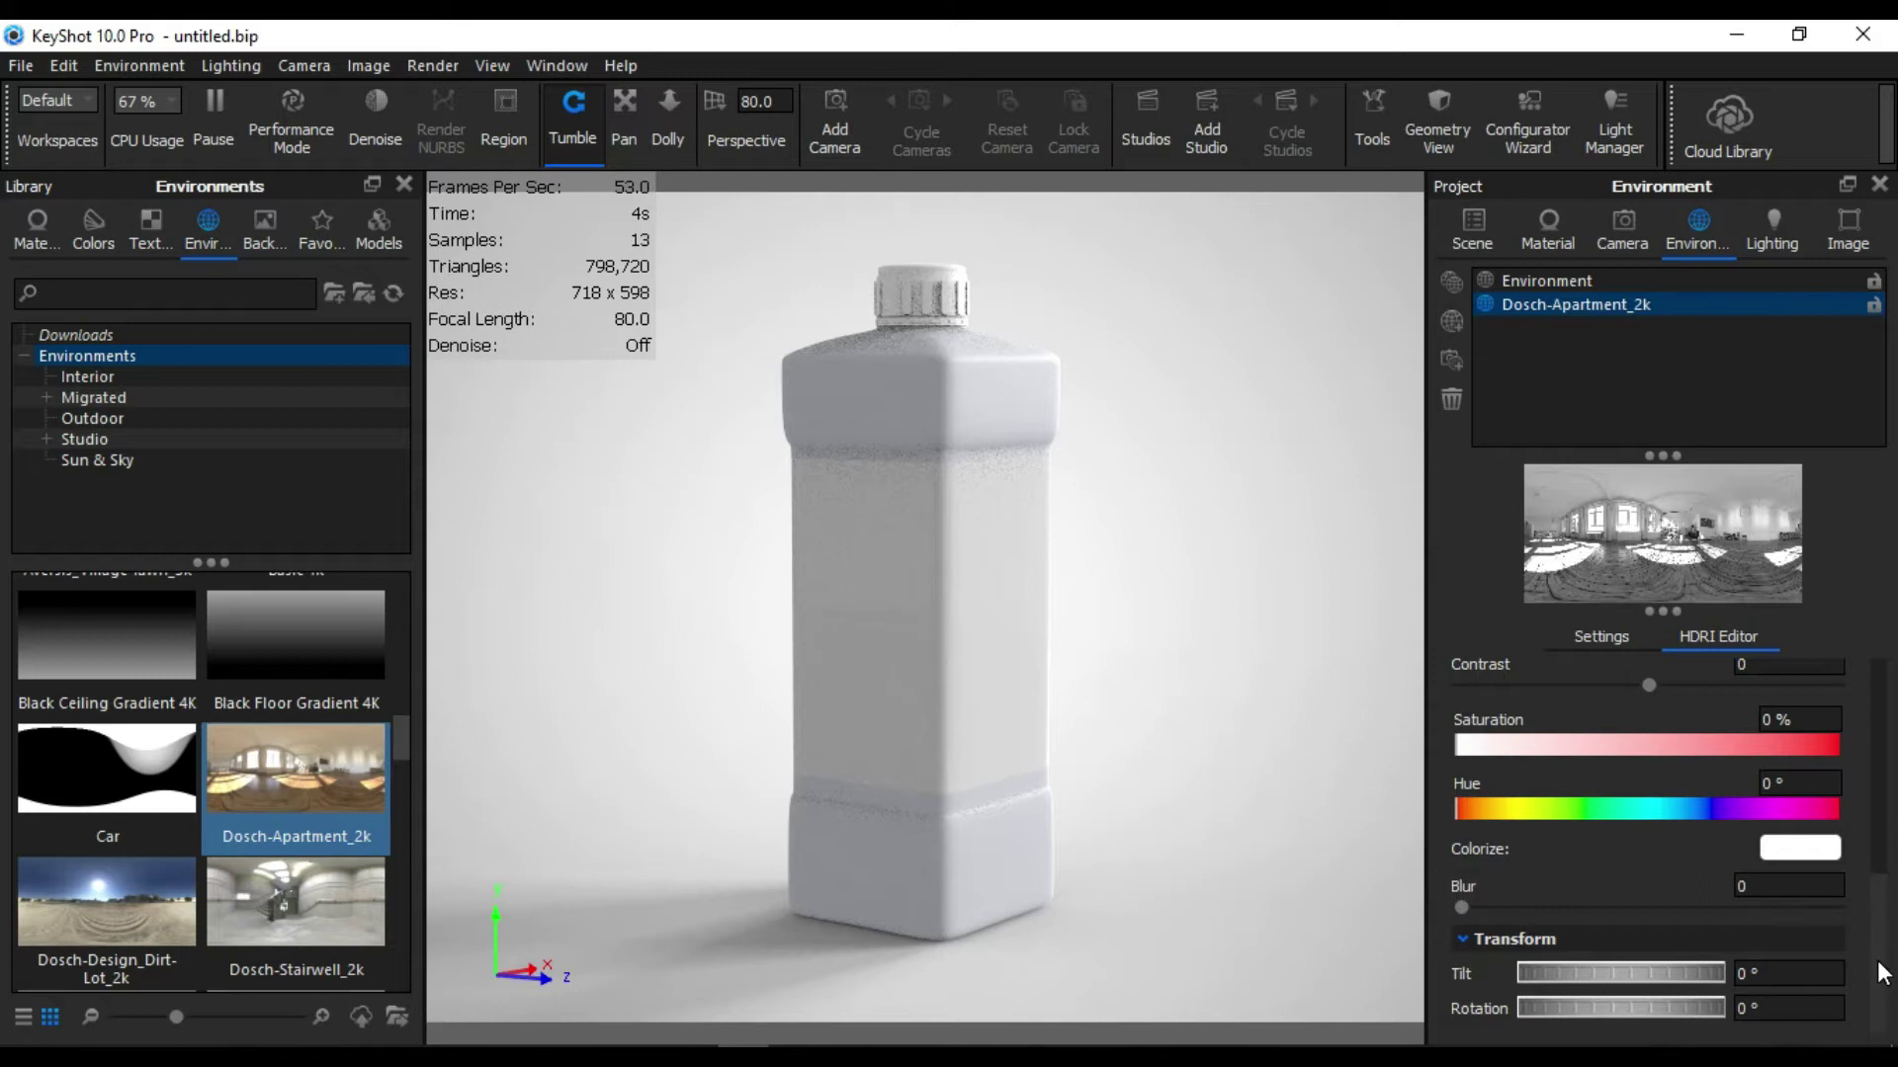
# Step: Rotate the apartment environment to about 126° using the Transform rotation slider
pyautogui.click(1610, 643)
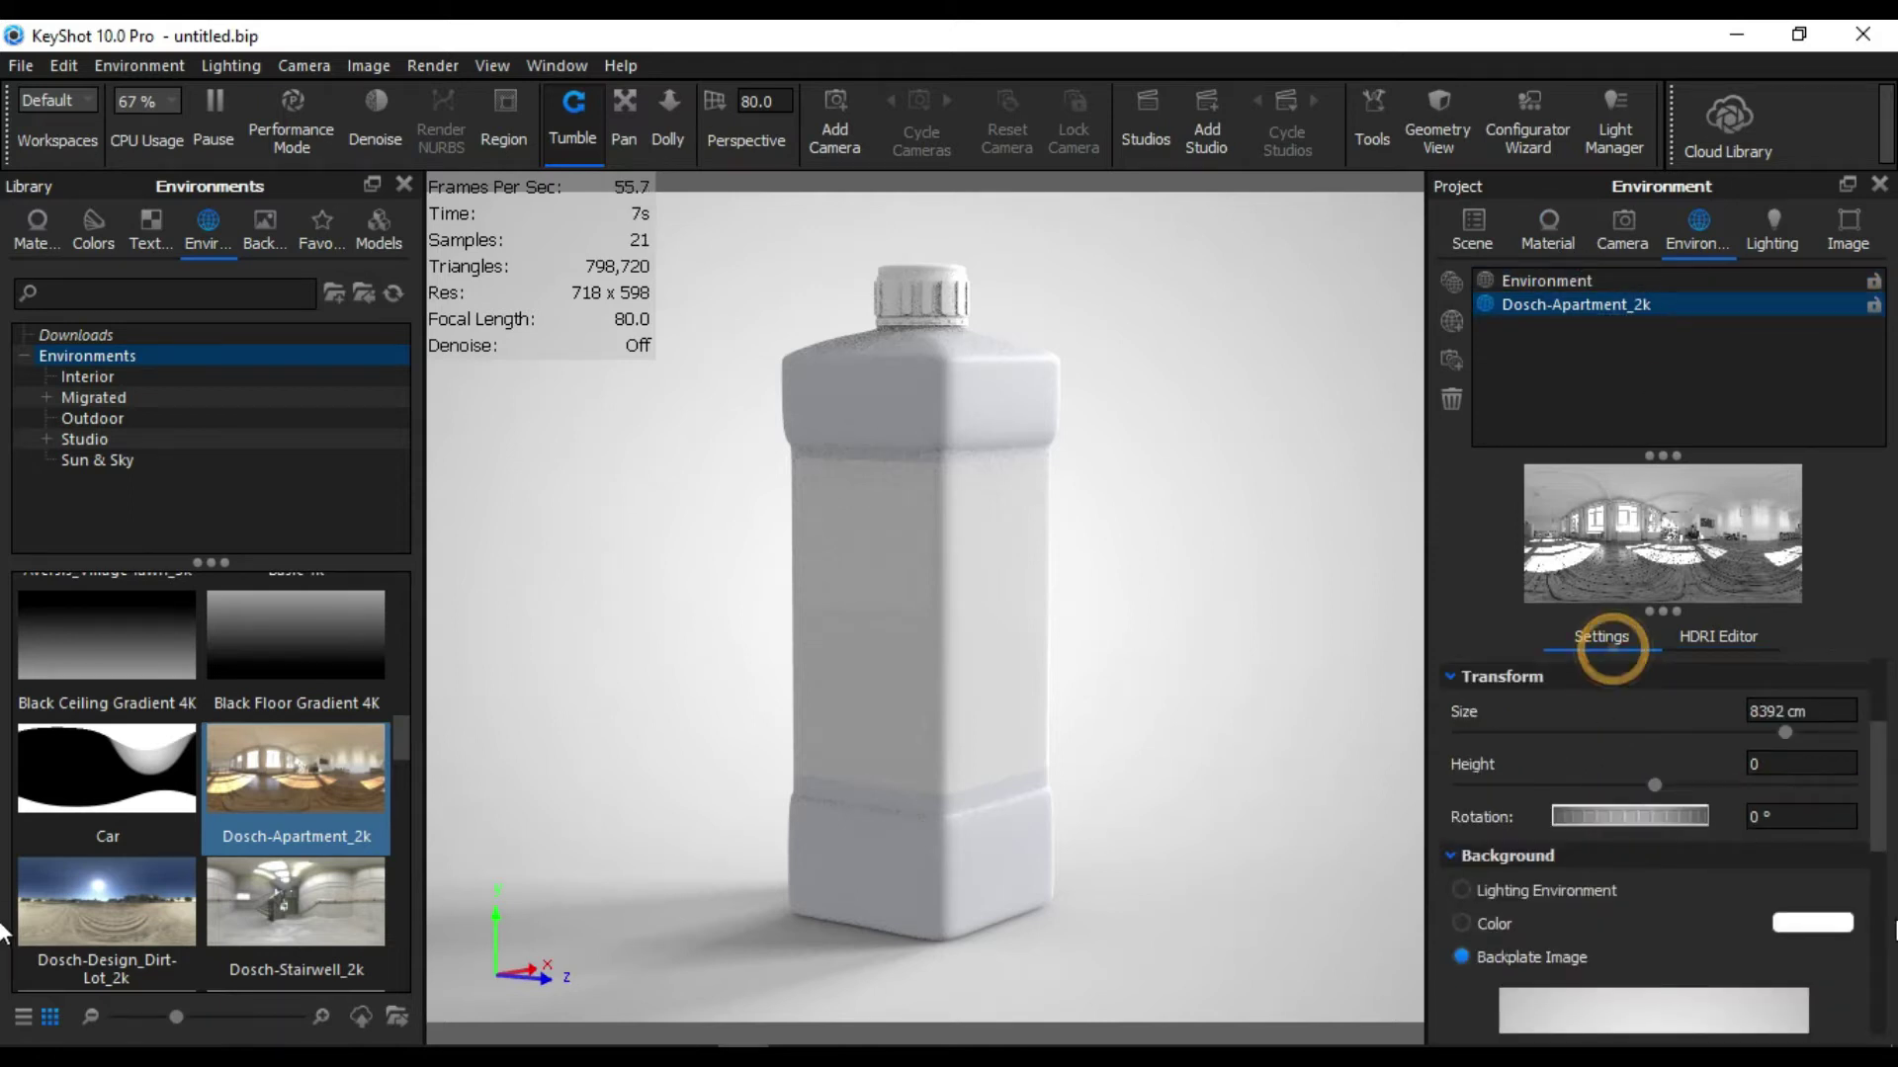
pyautogui.moveTo(1634, 814)
pyautogui.mouseDown()
pyautogui.moveTo(1804, 828)
pyautogui.moveTo(1788, 833)
pyautogui.mouseUp()
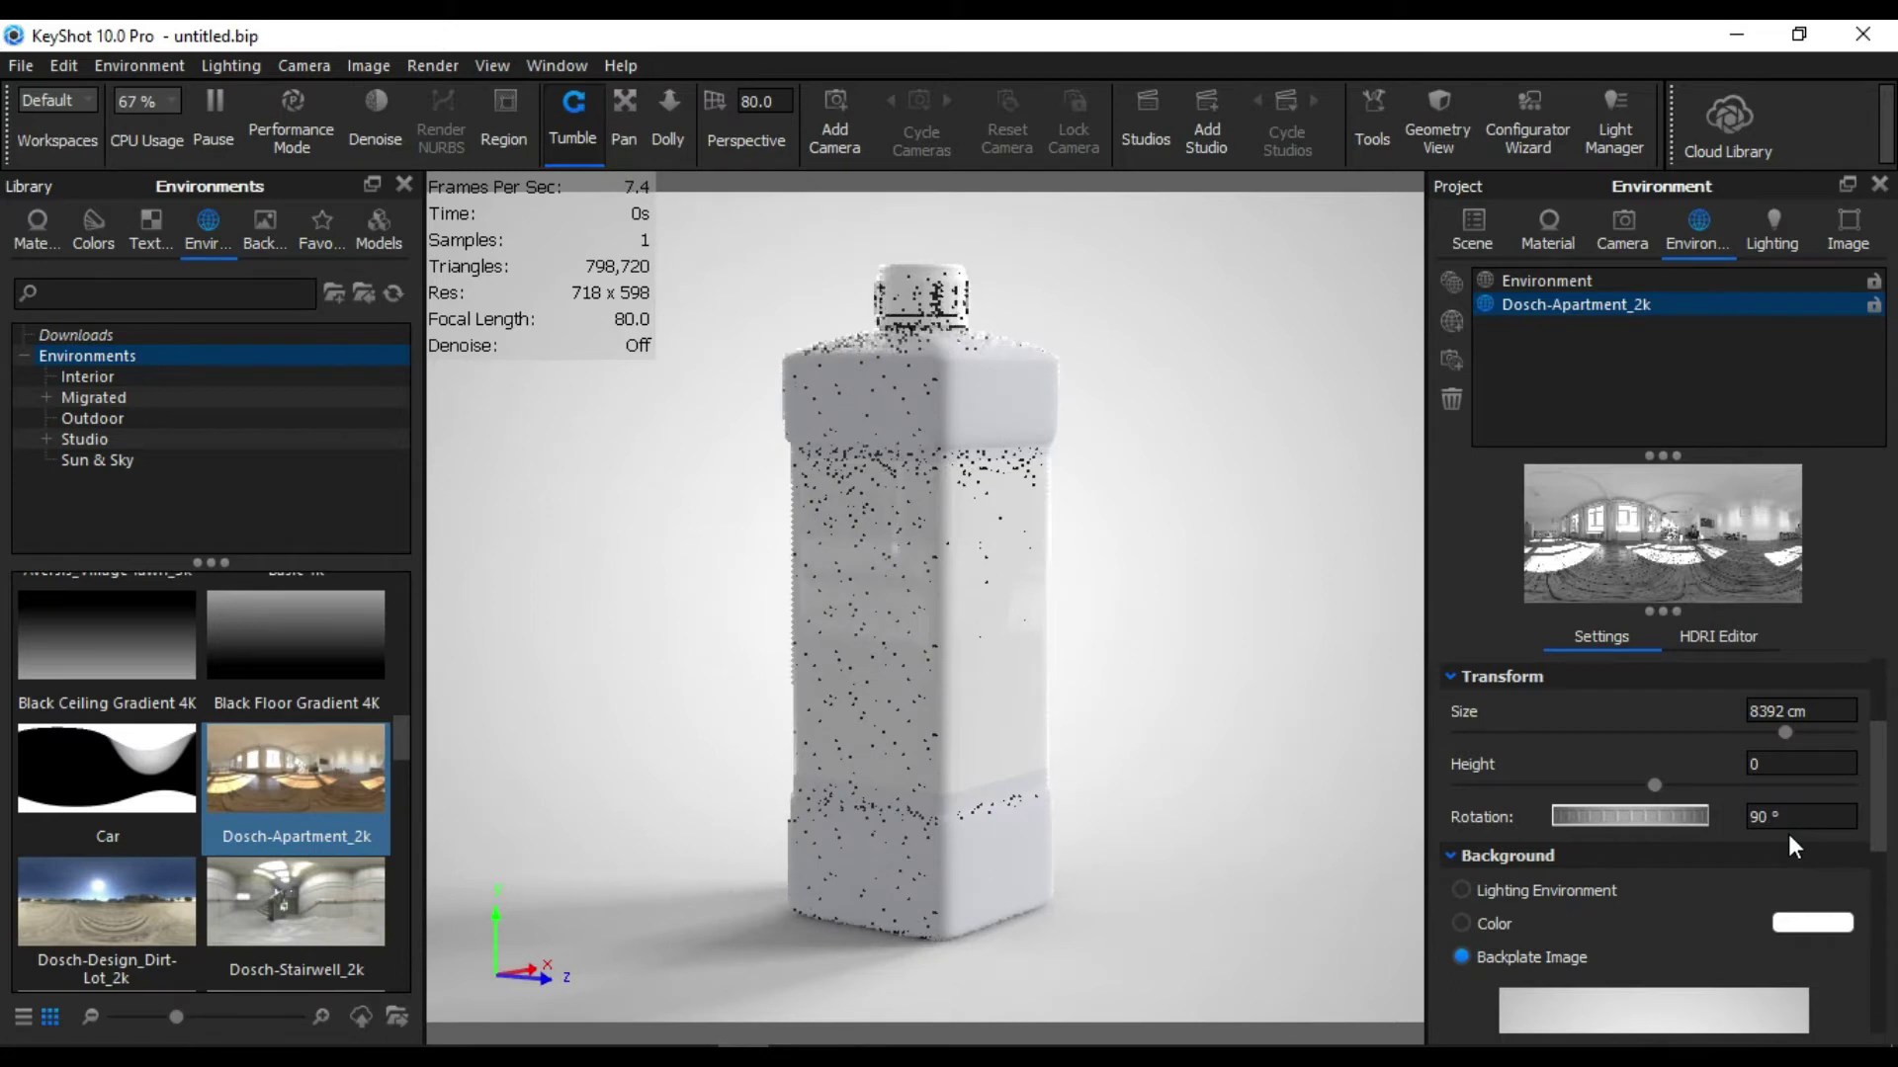
pyautogui.click(1702, 829)
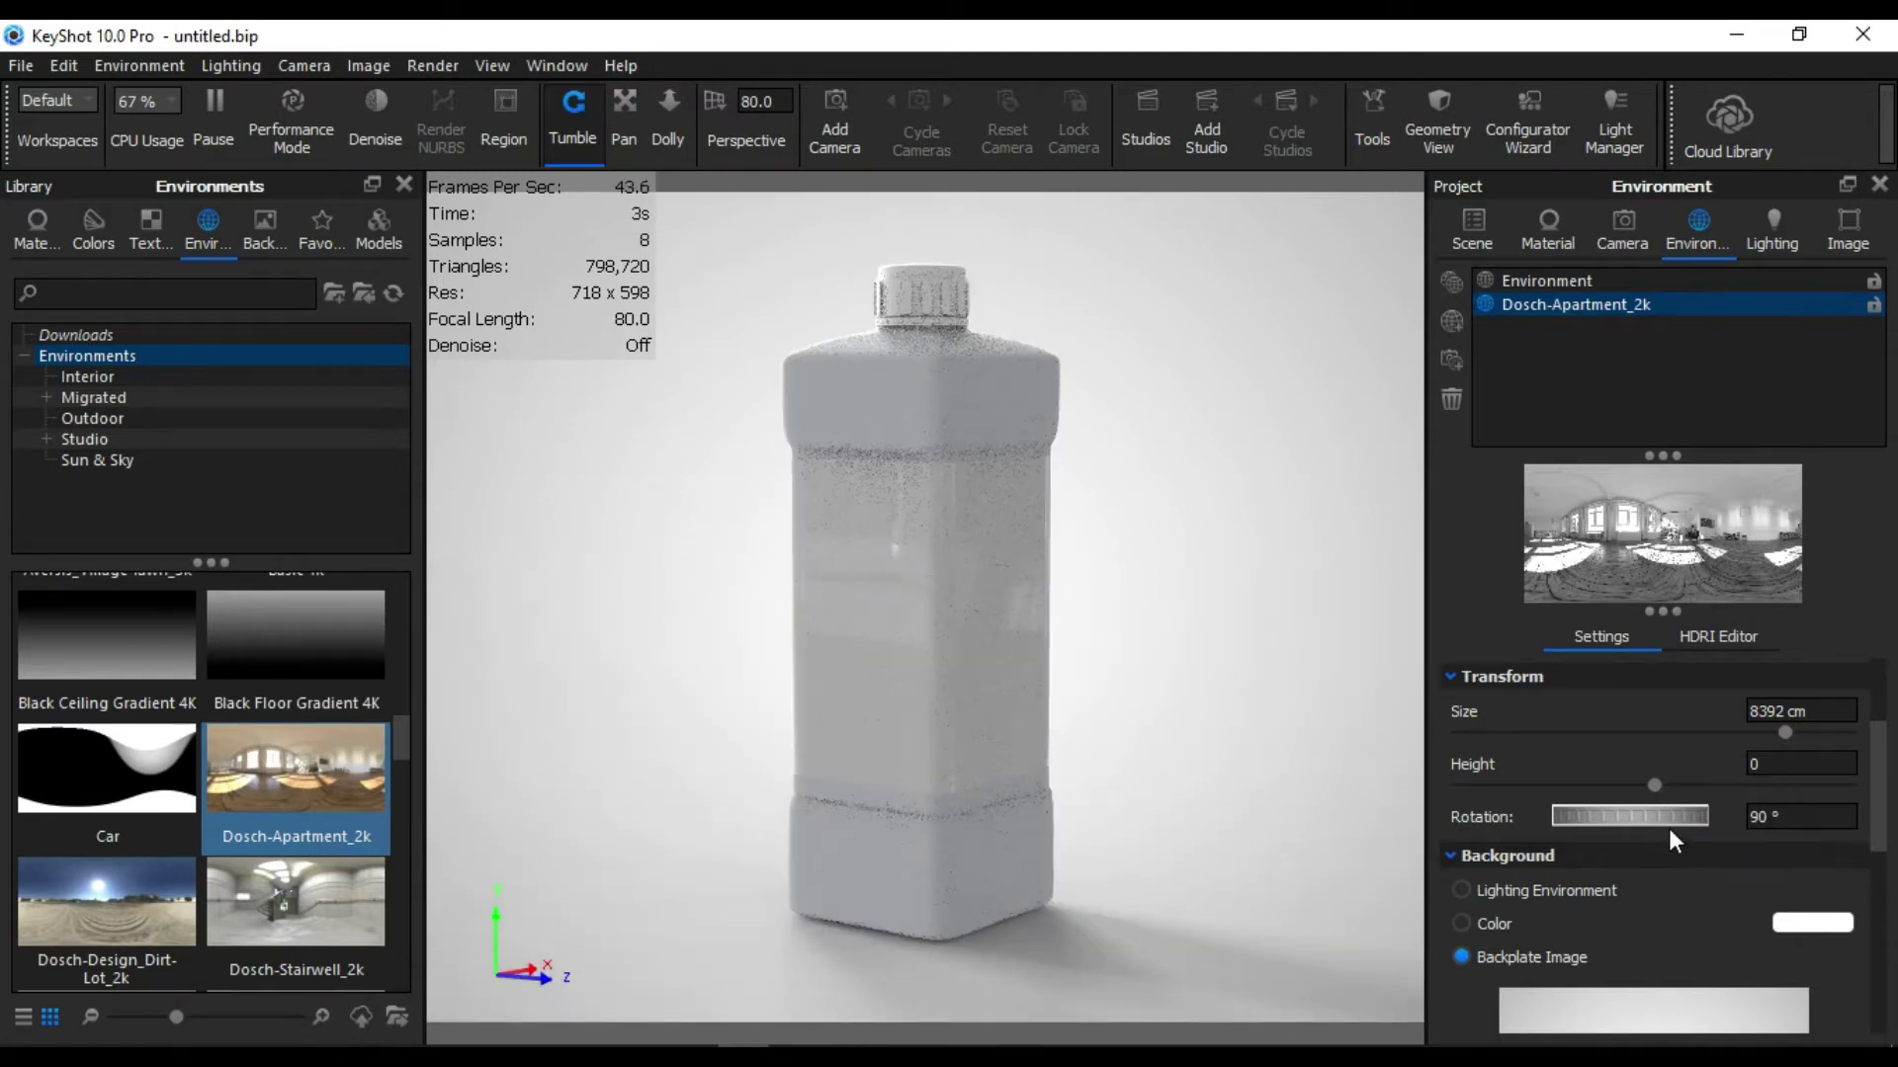
pyautogui.moveTo(1708, 832); pyautogui.dragTo(1712, 829)
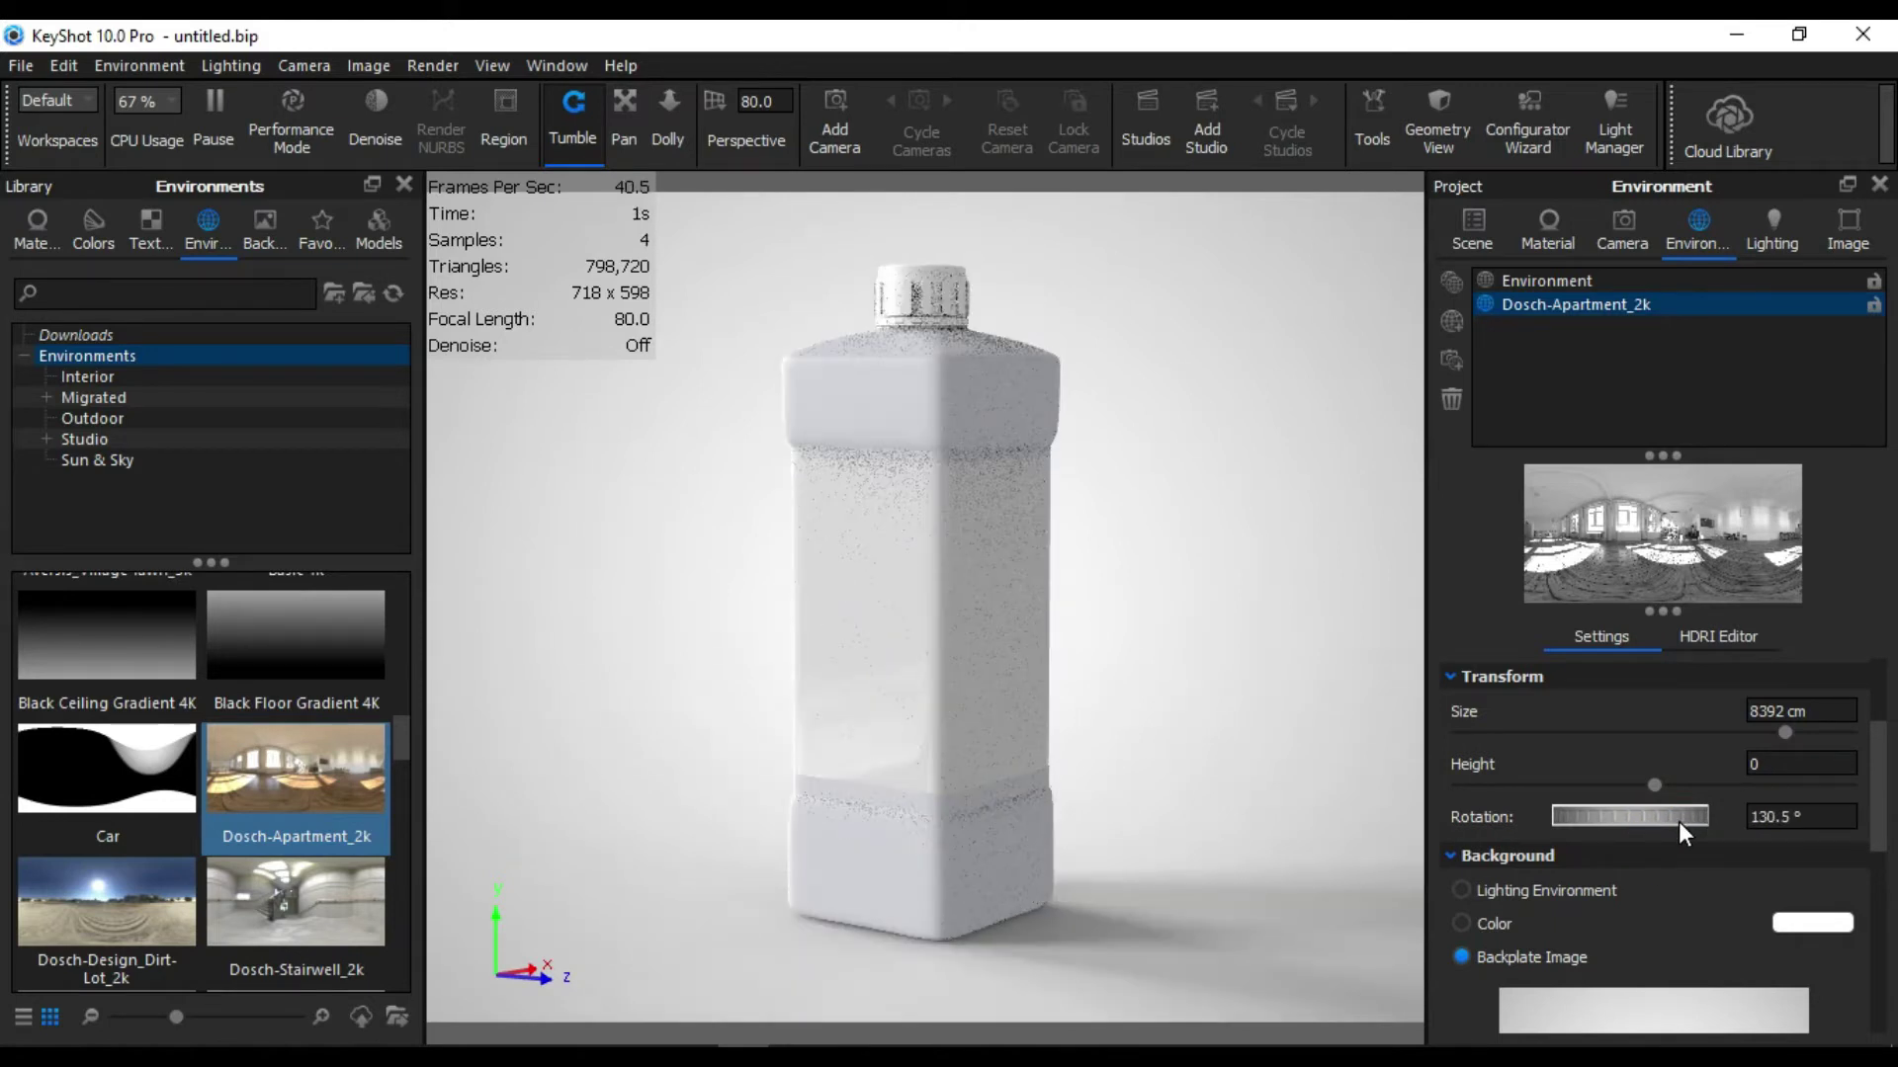
pyautogui.moveTo(1669, 822); pyautogui.dragTo(1653, 818)
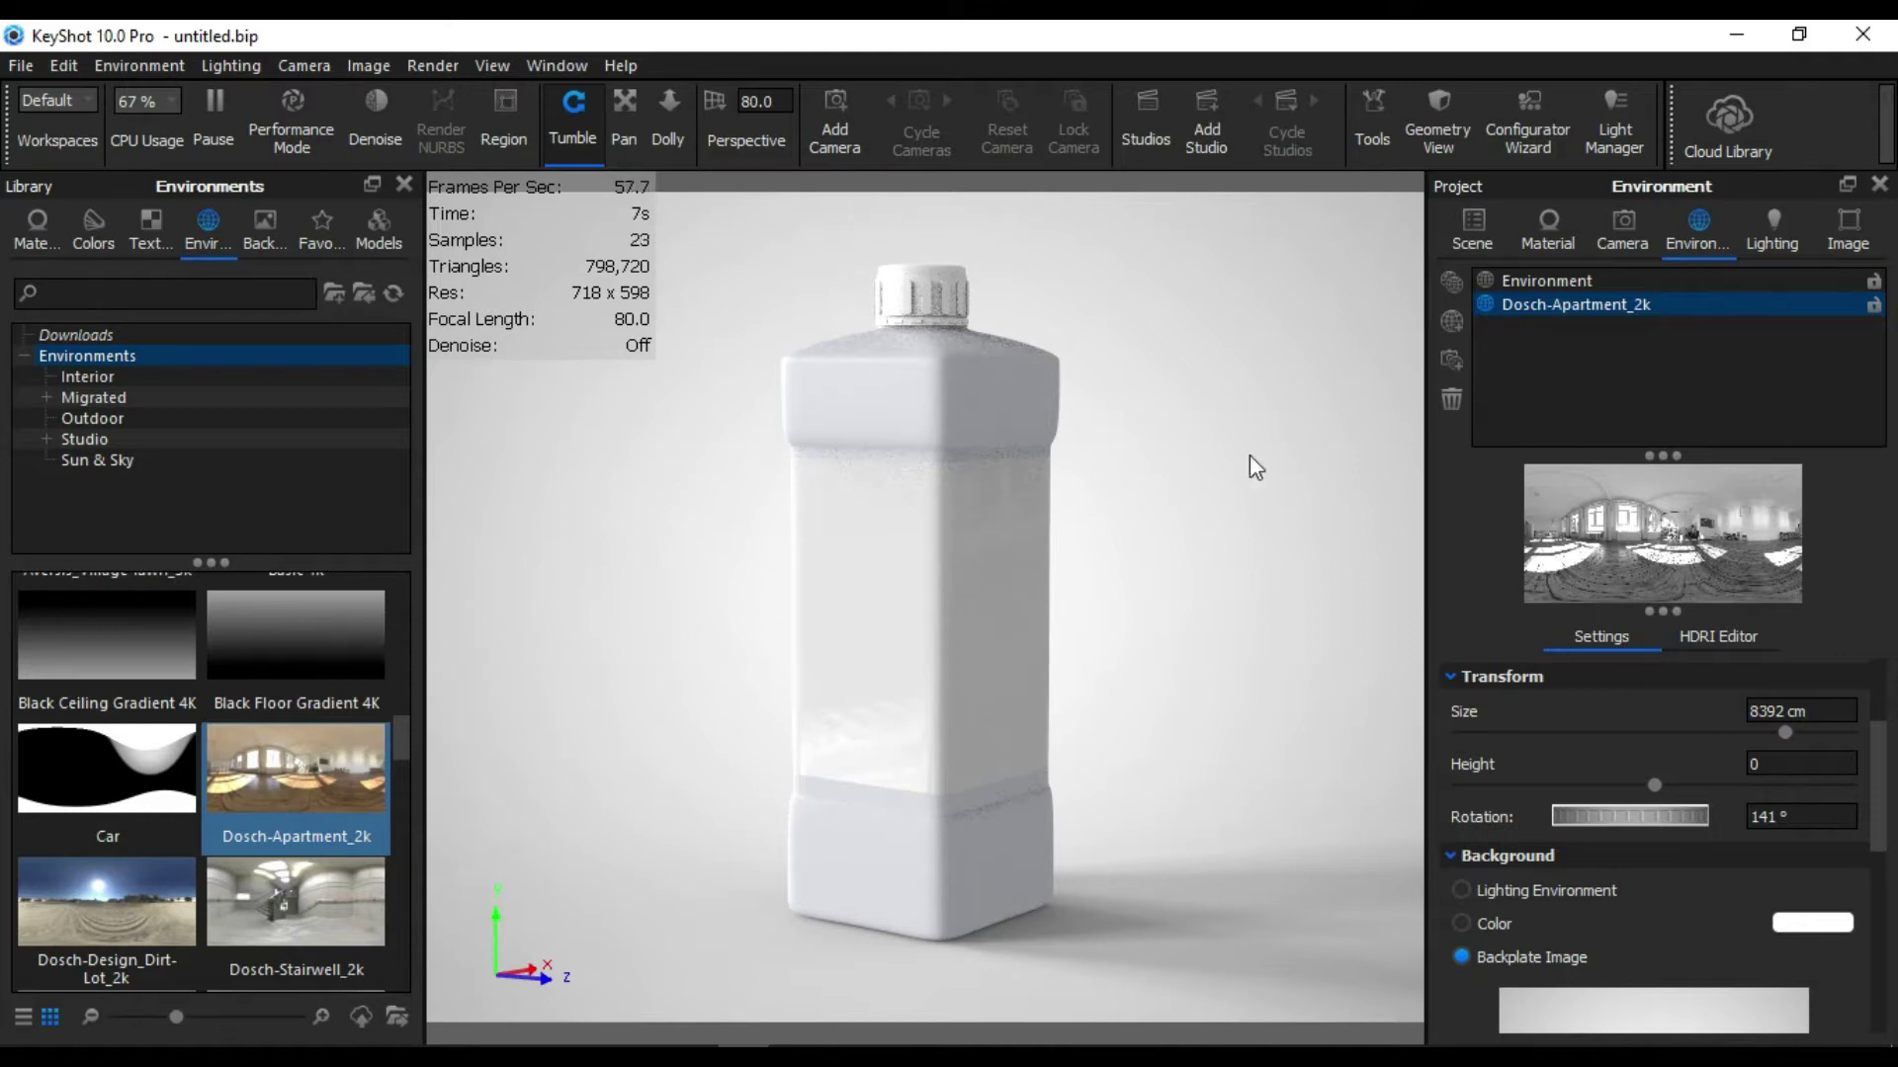
pyautogui.moveTo(1662, 814); pyautogui.dragTo(1619, 821)
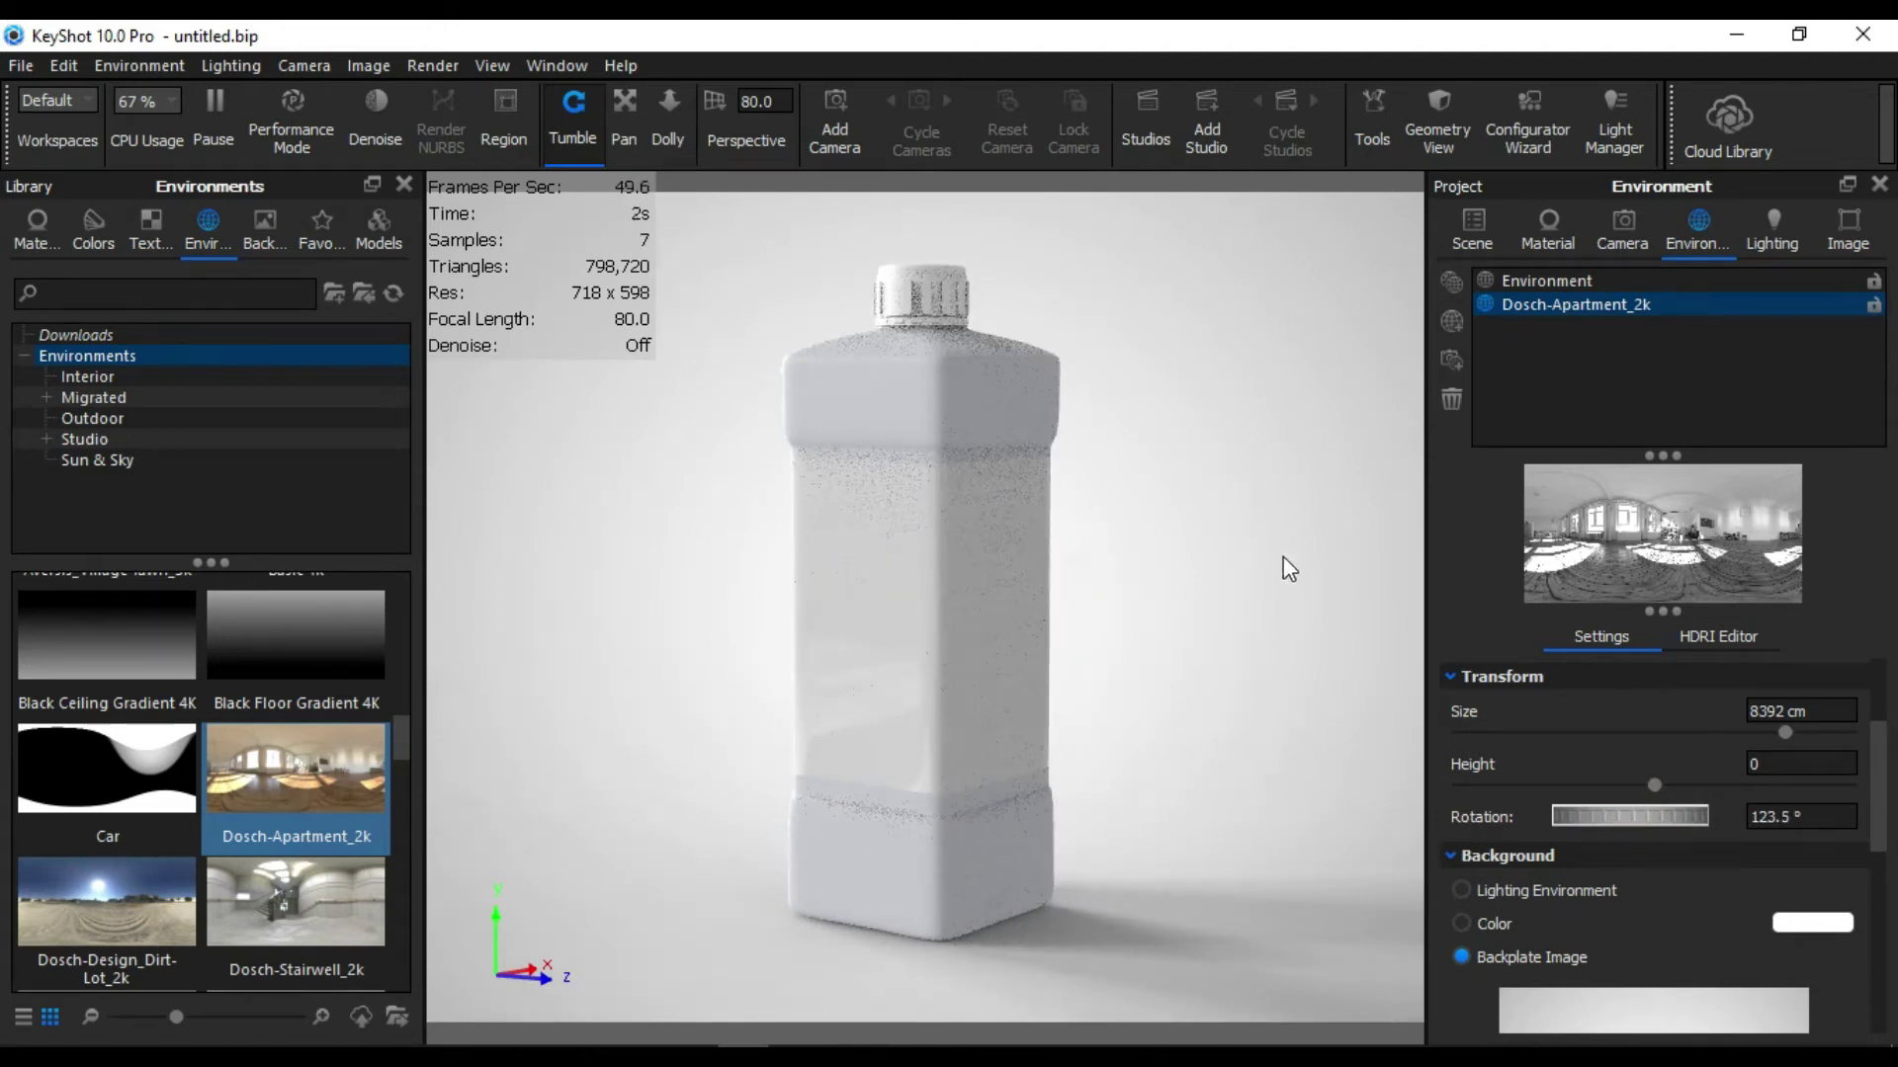
pyautogui.moveTo(1619, 817); pyautogui.dragTo(1624, 816)
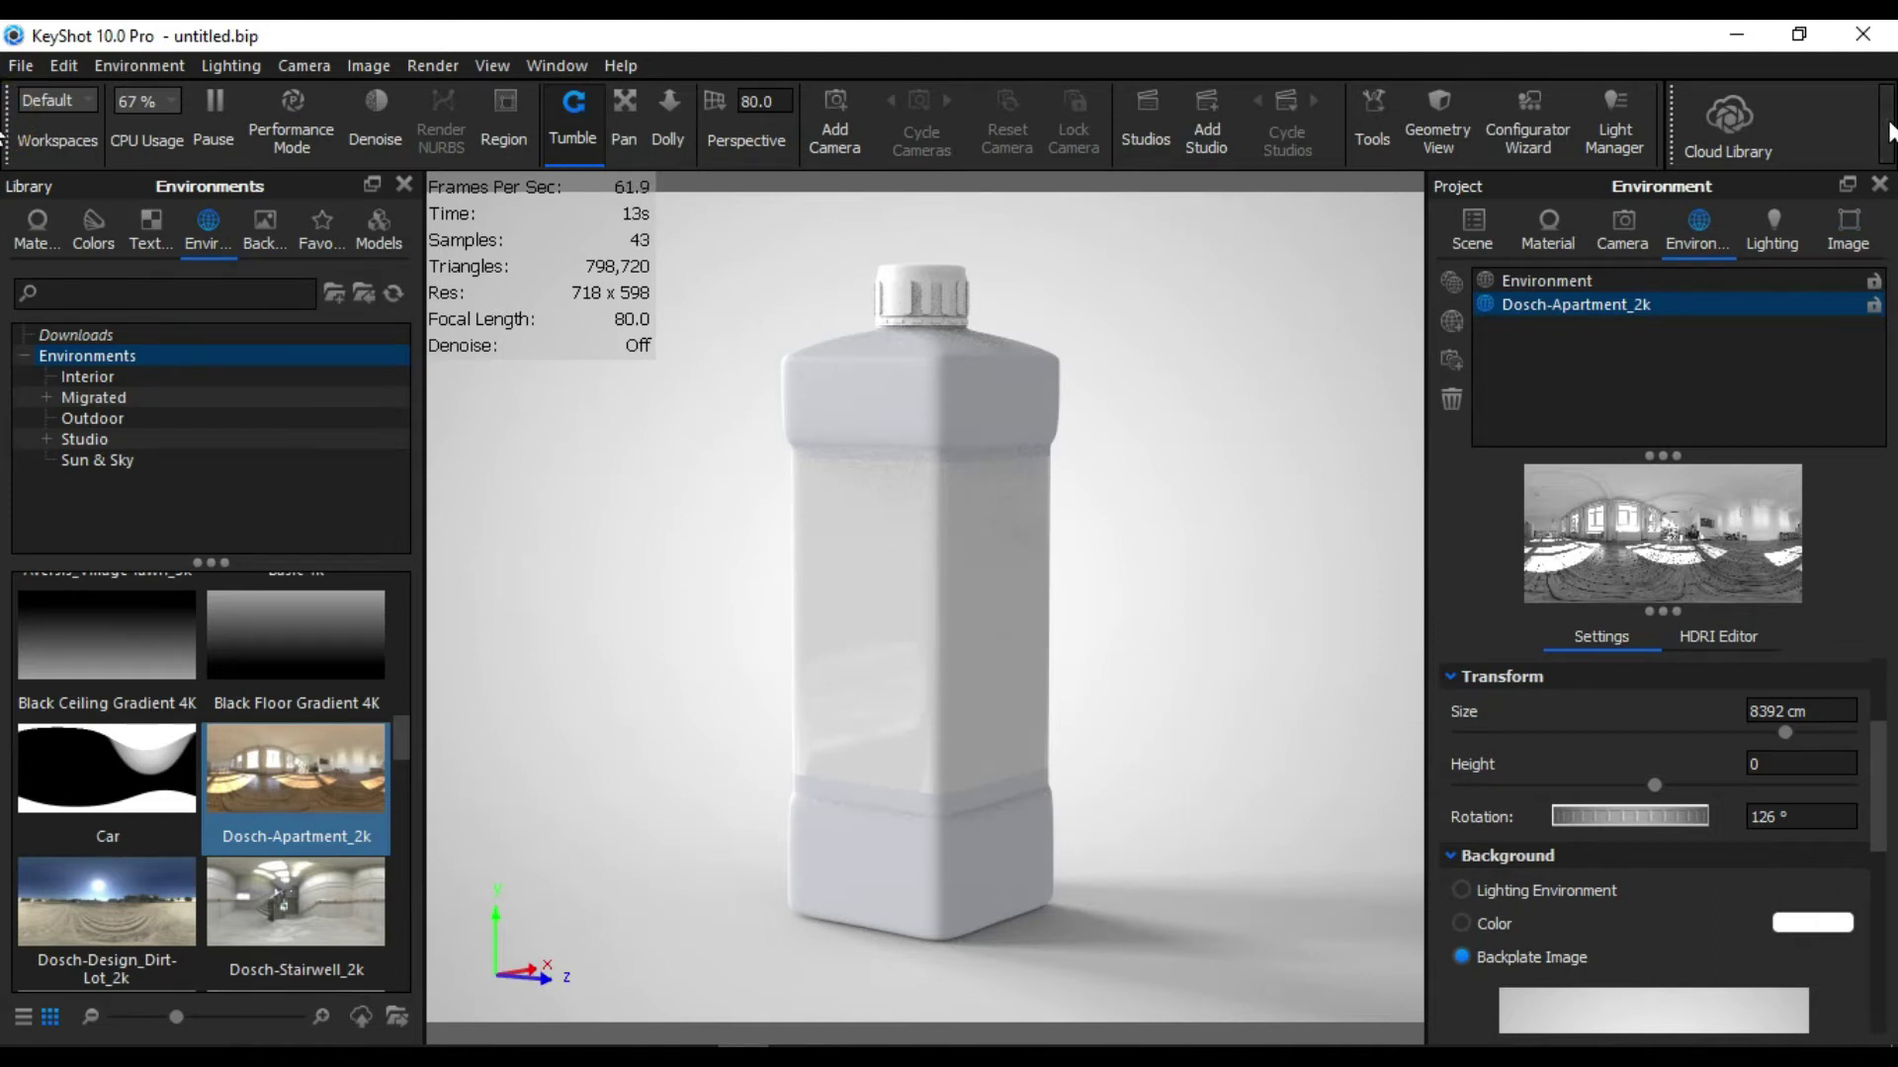
# Step: Name the still render 'Bottle' in the render output settings
pyautogui.click(1889, 132)
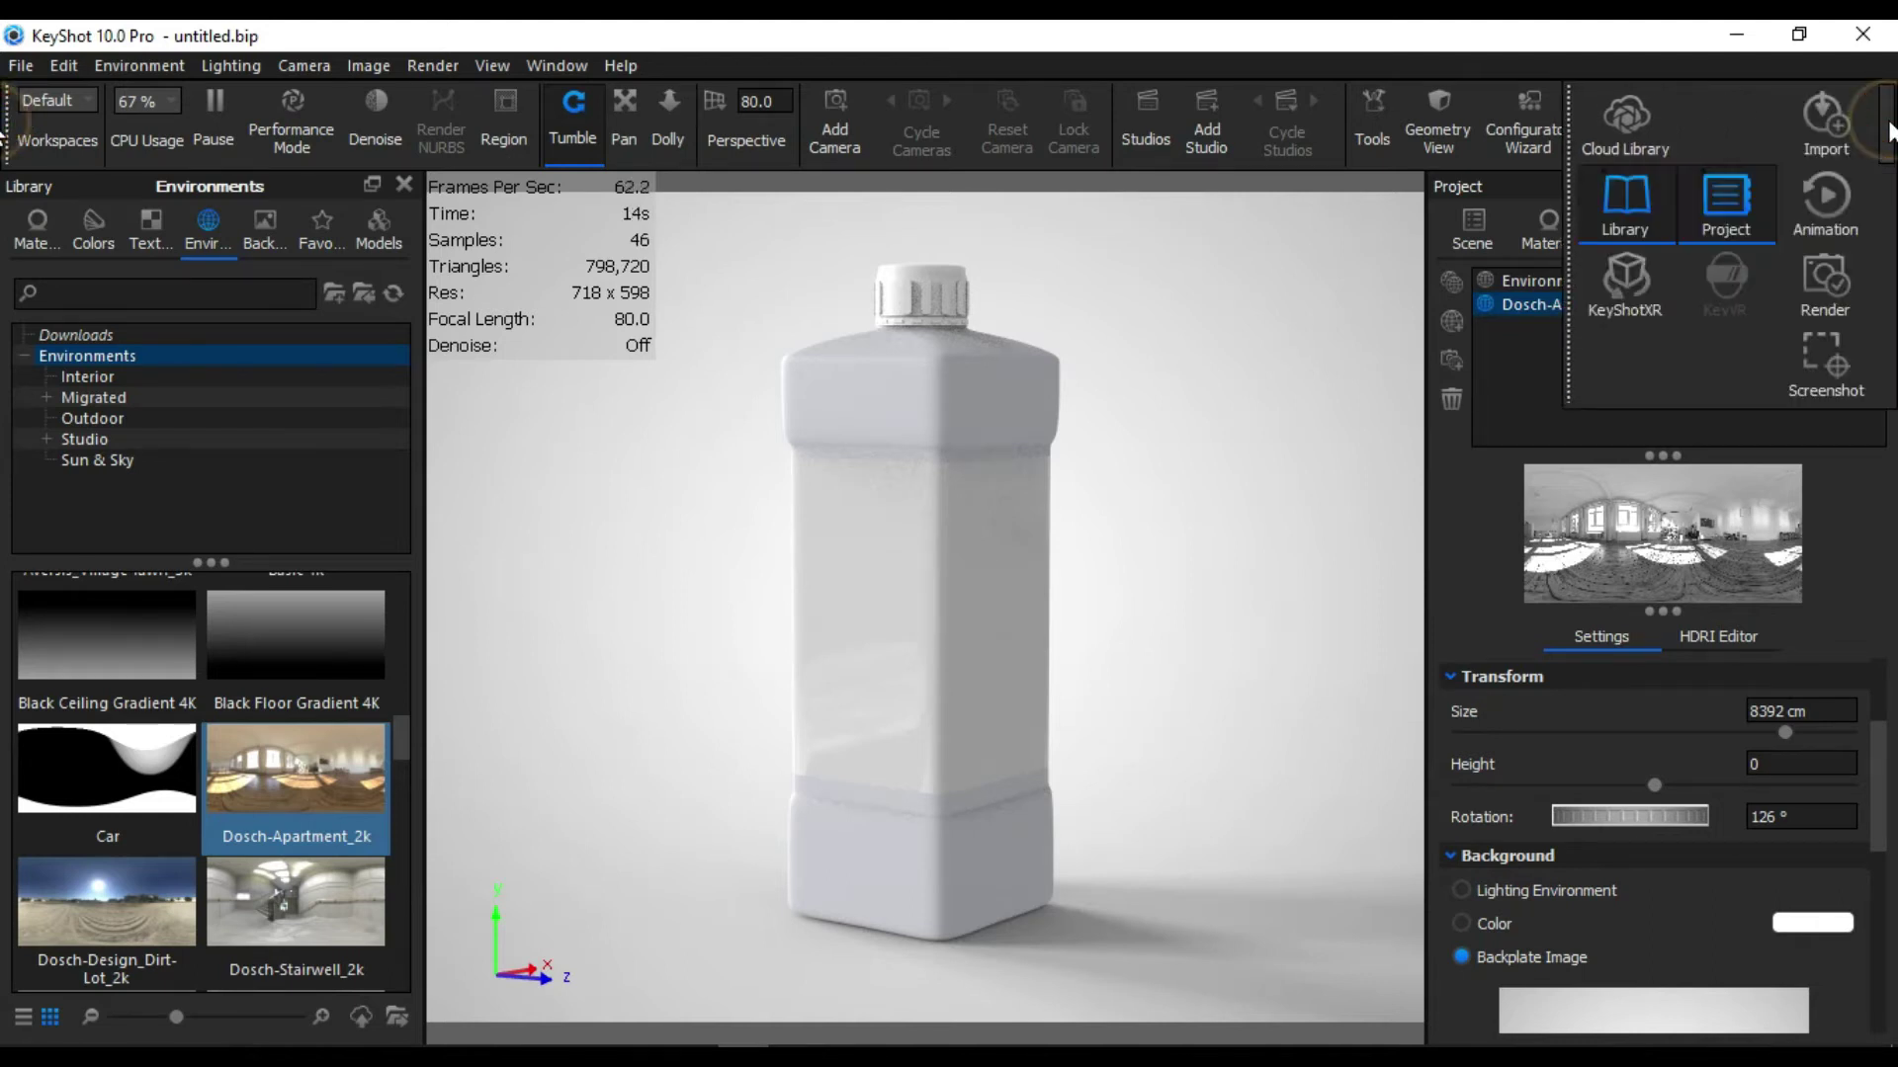
pyautogui.click(1820, 300)
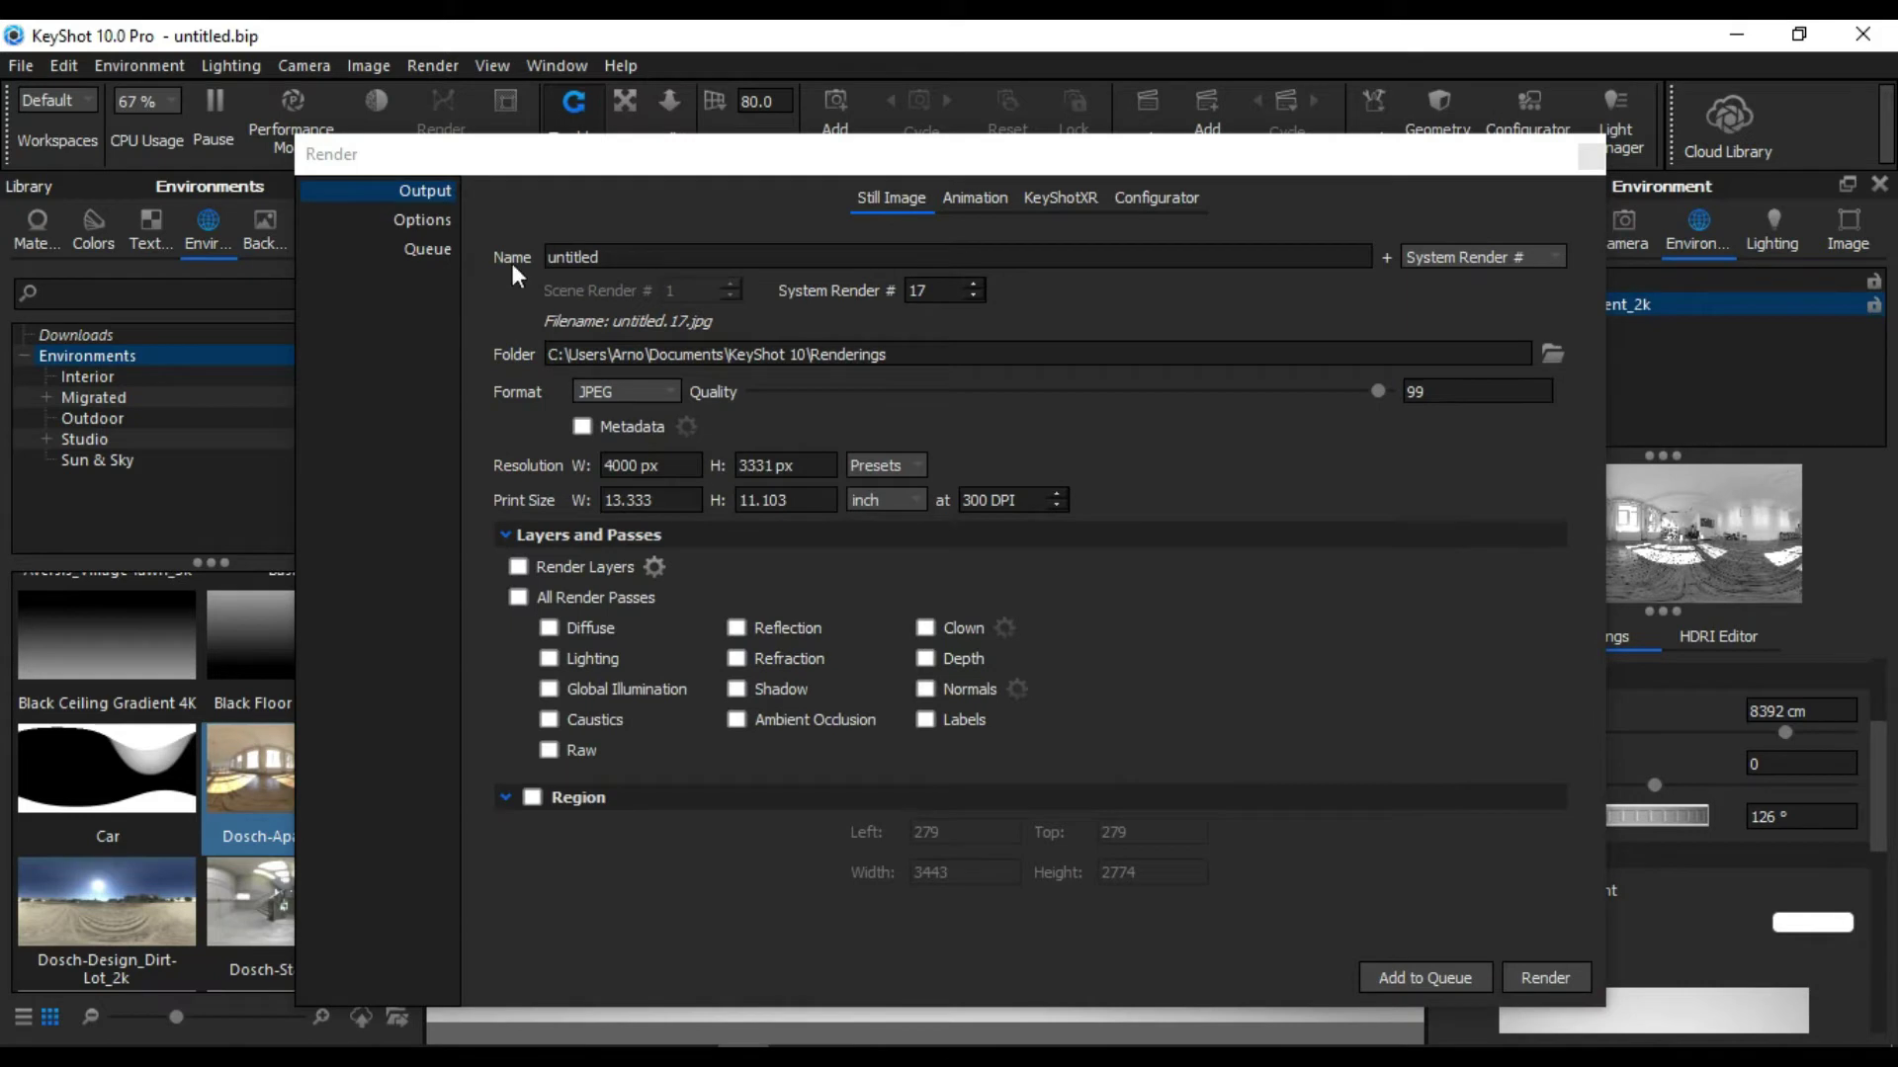
pyautogui.doubleClick(593, 256)
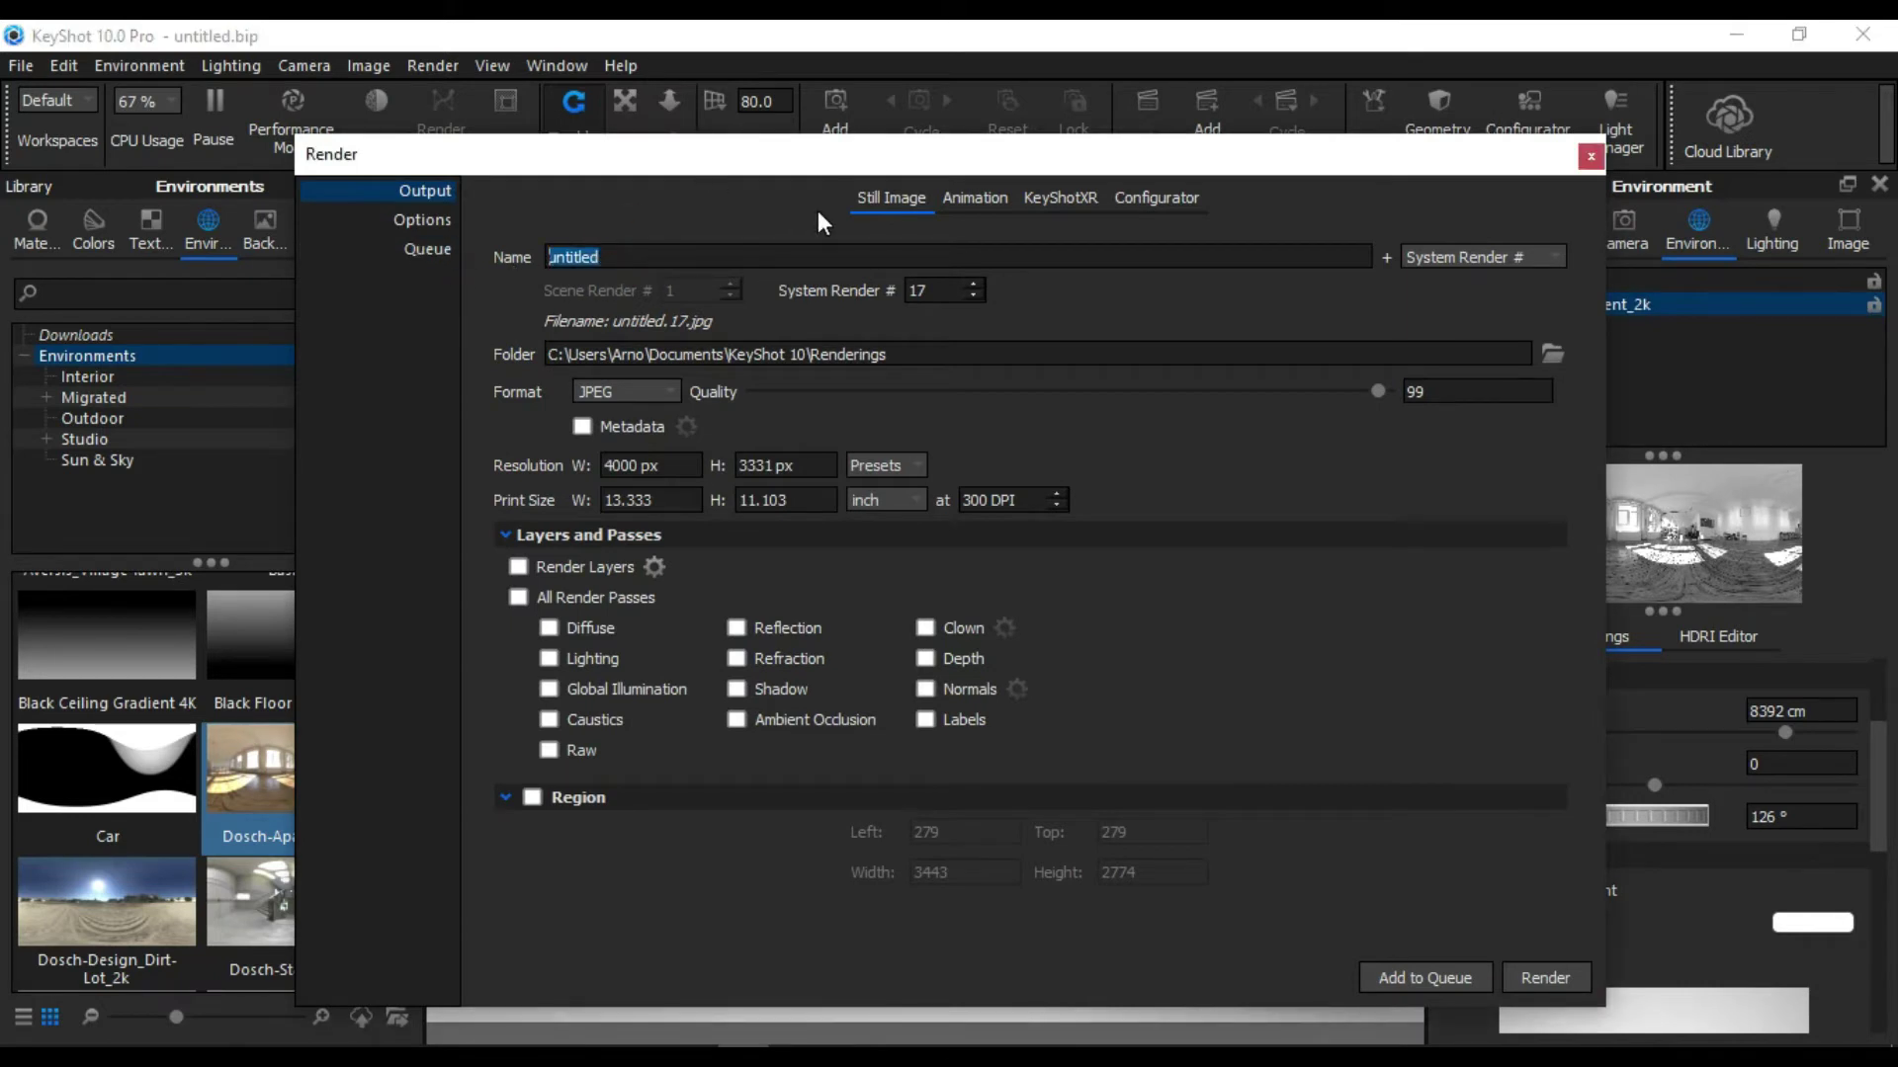
pyautogui.write('Bottle')
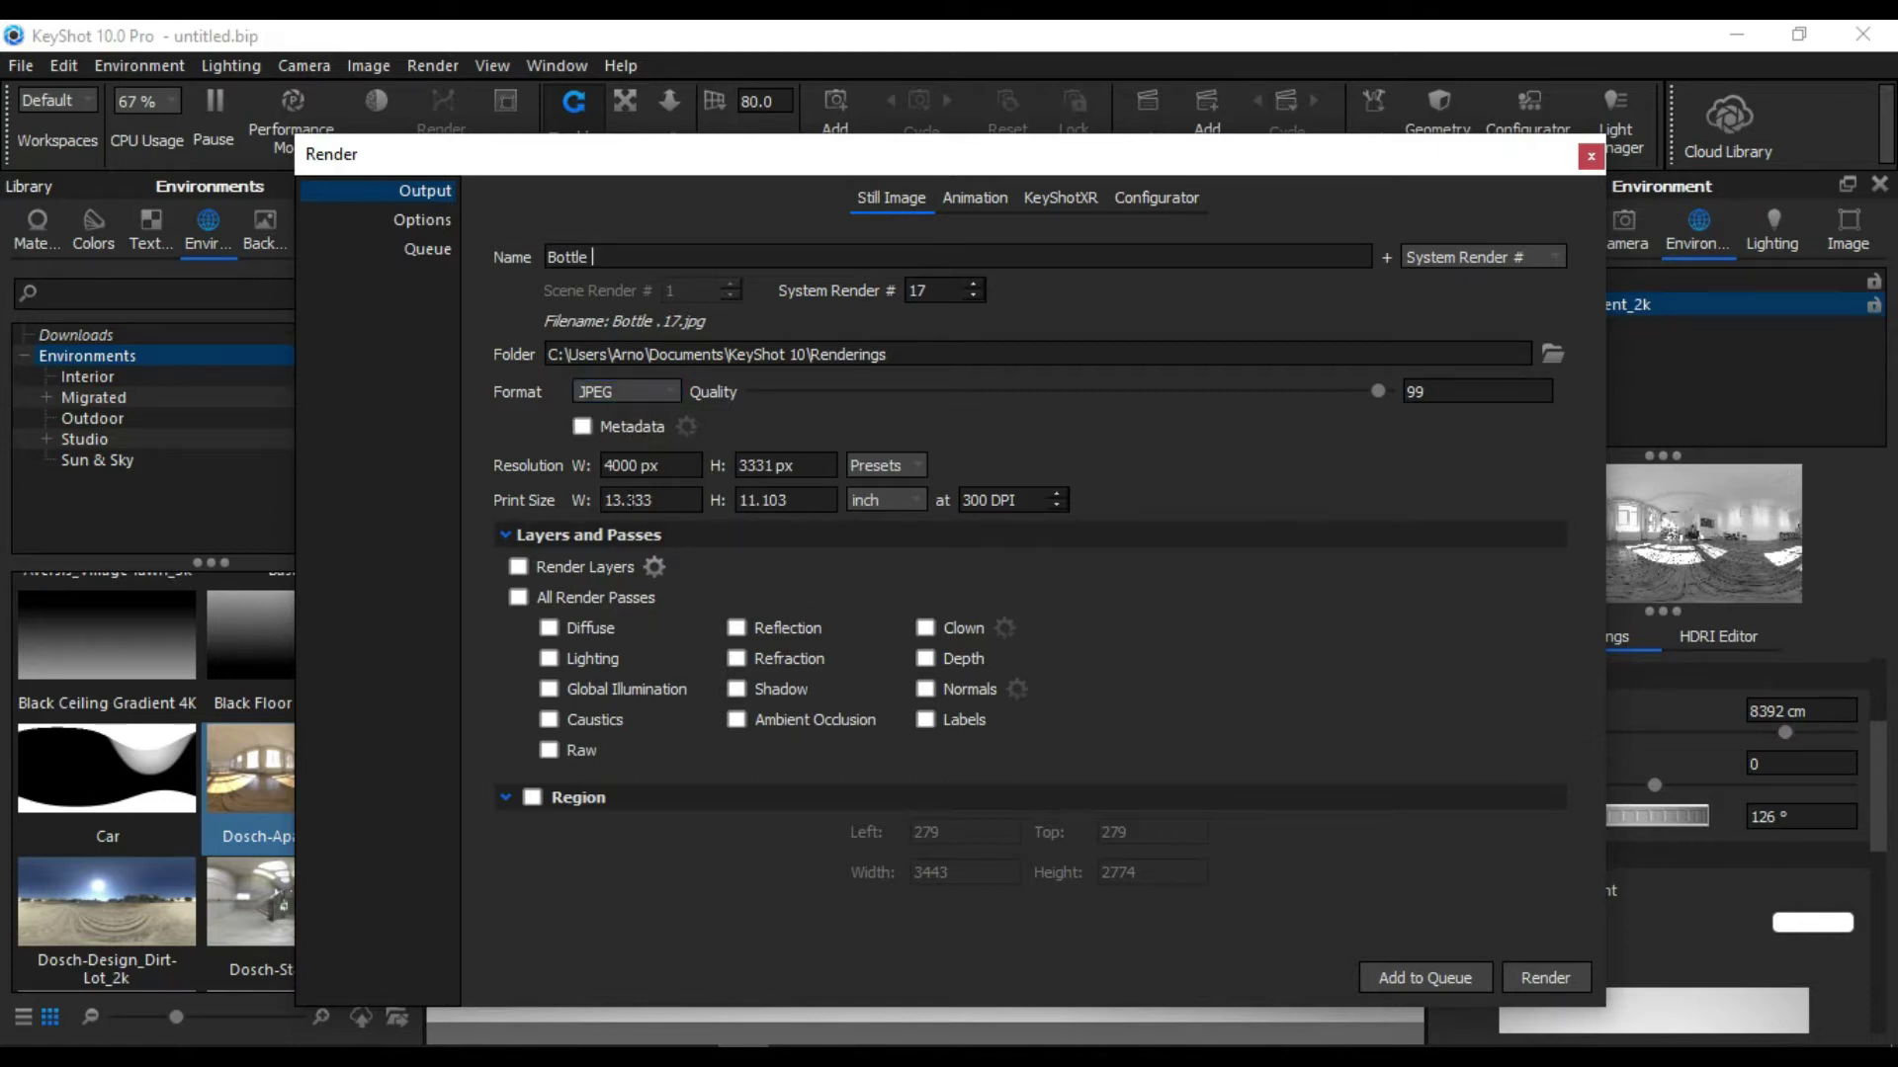
# Step: Set the output format to PSD, with Clown and Normals passes added to the PSD
pyautogui.click(658, 390)
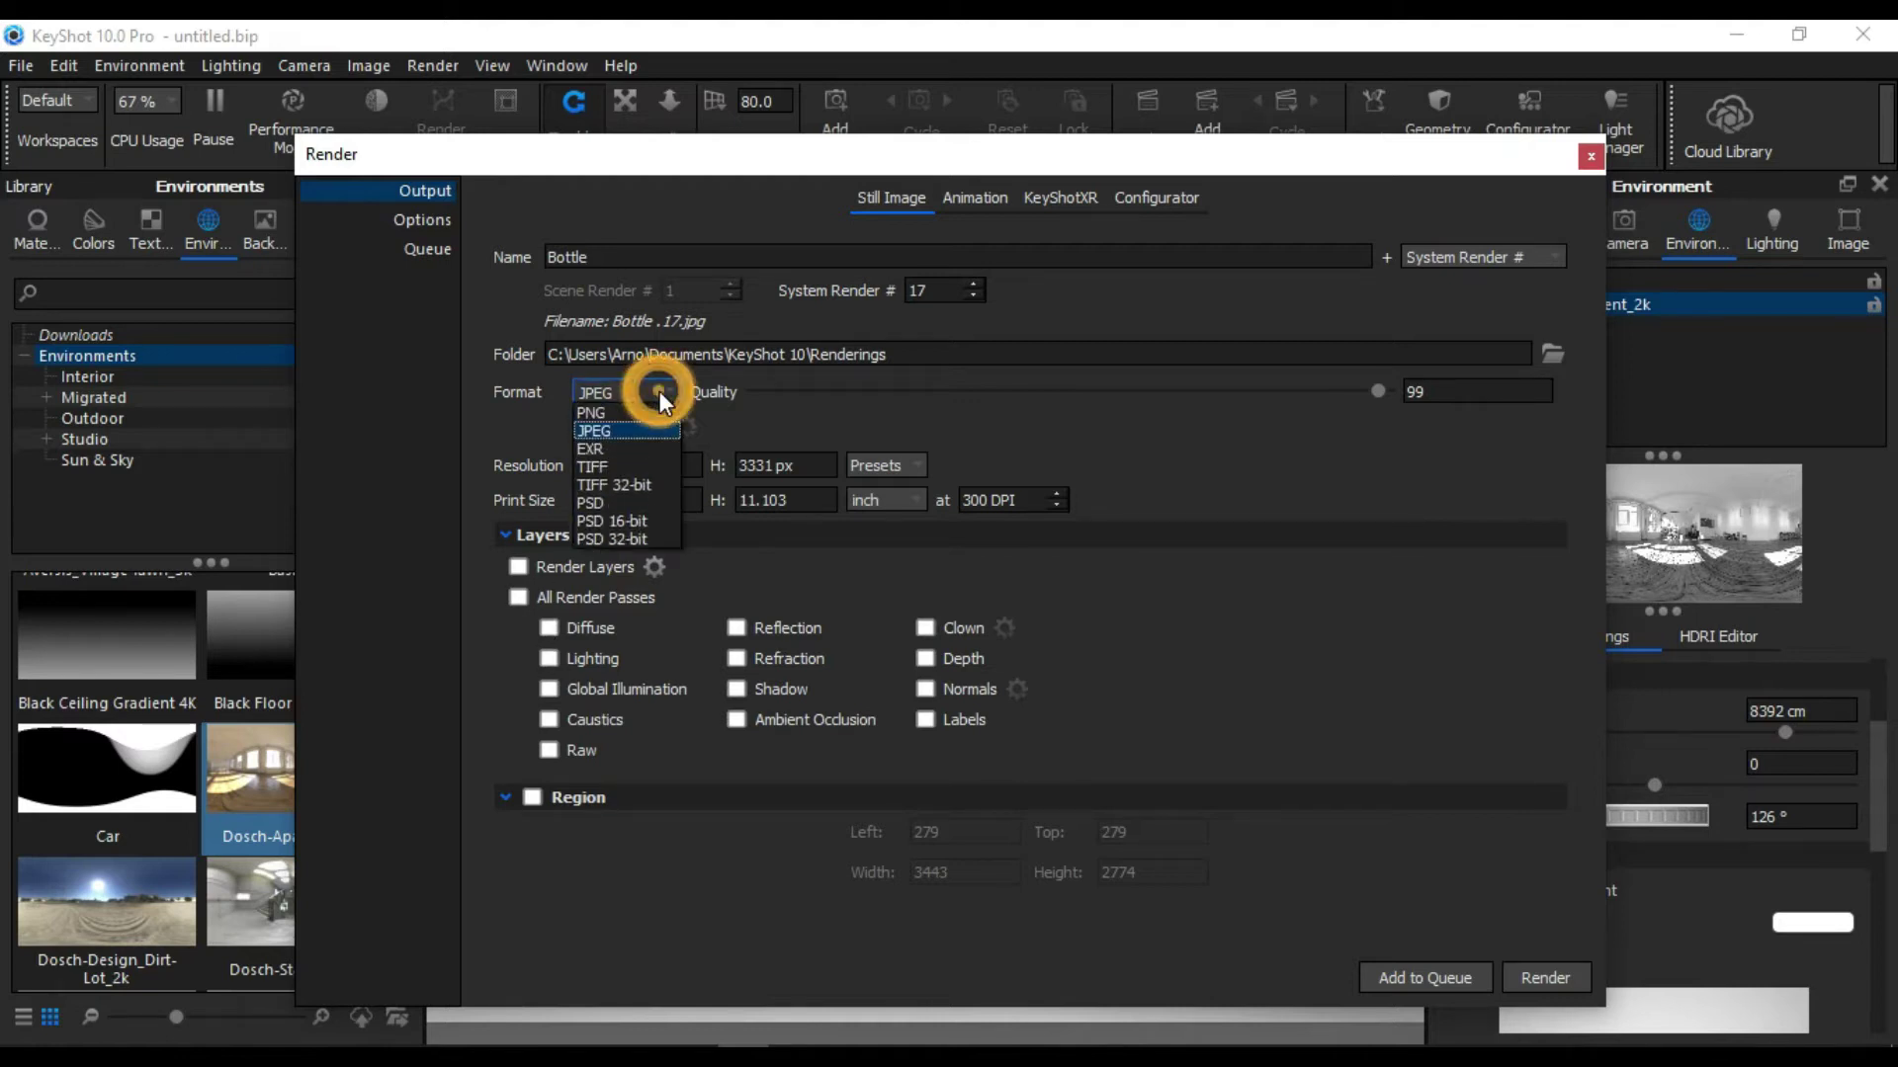
pyautogui.click(617, 502)
pyautogui.click(924, 630)
pyautogui.click(929, 689)
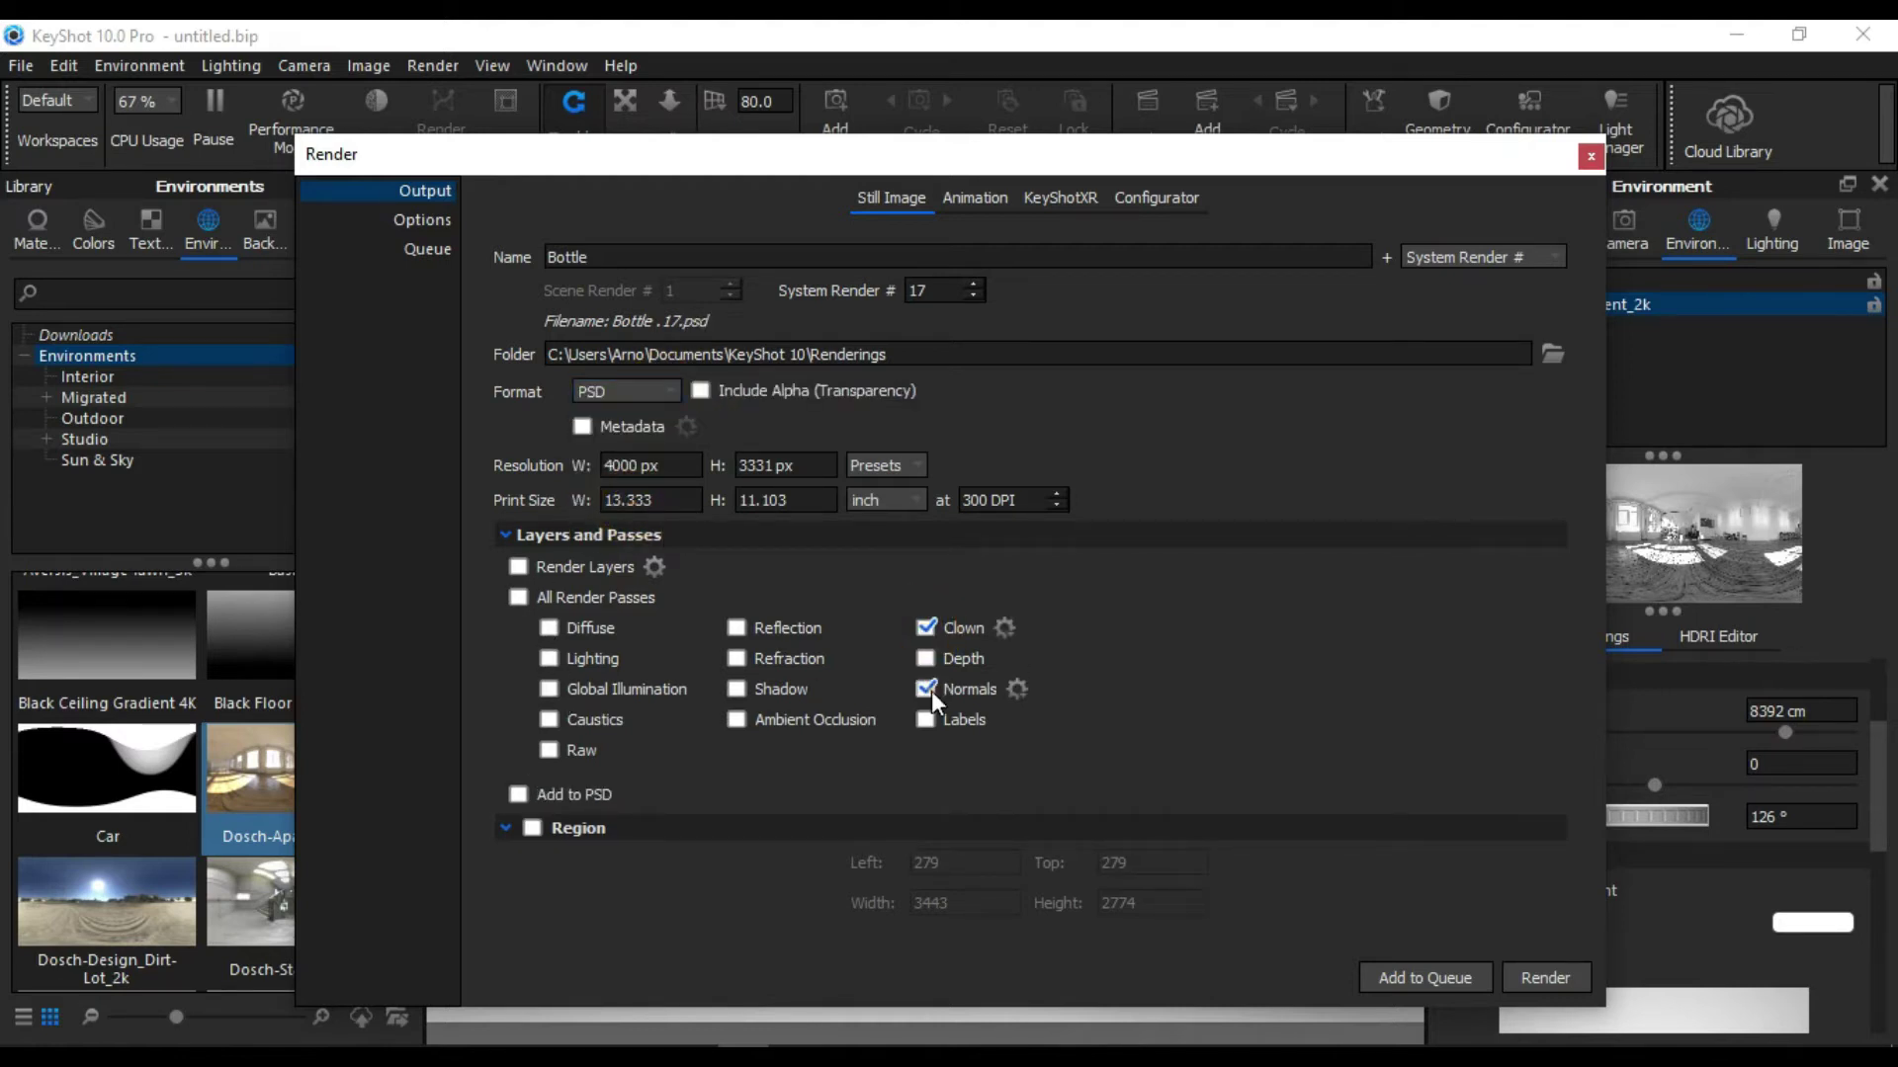
pyautogui.click(516, 794)
# Step: Cap the maximum render time at 30 minutes and start rendering Bottle.17.psd at 4000 x 3331
pyautogui.click(422, 220)
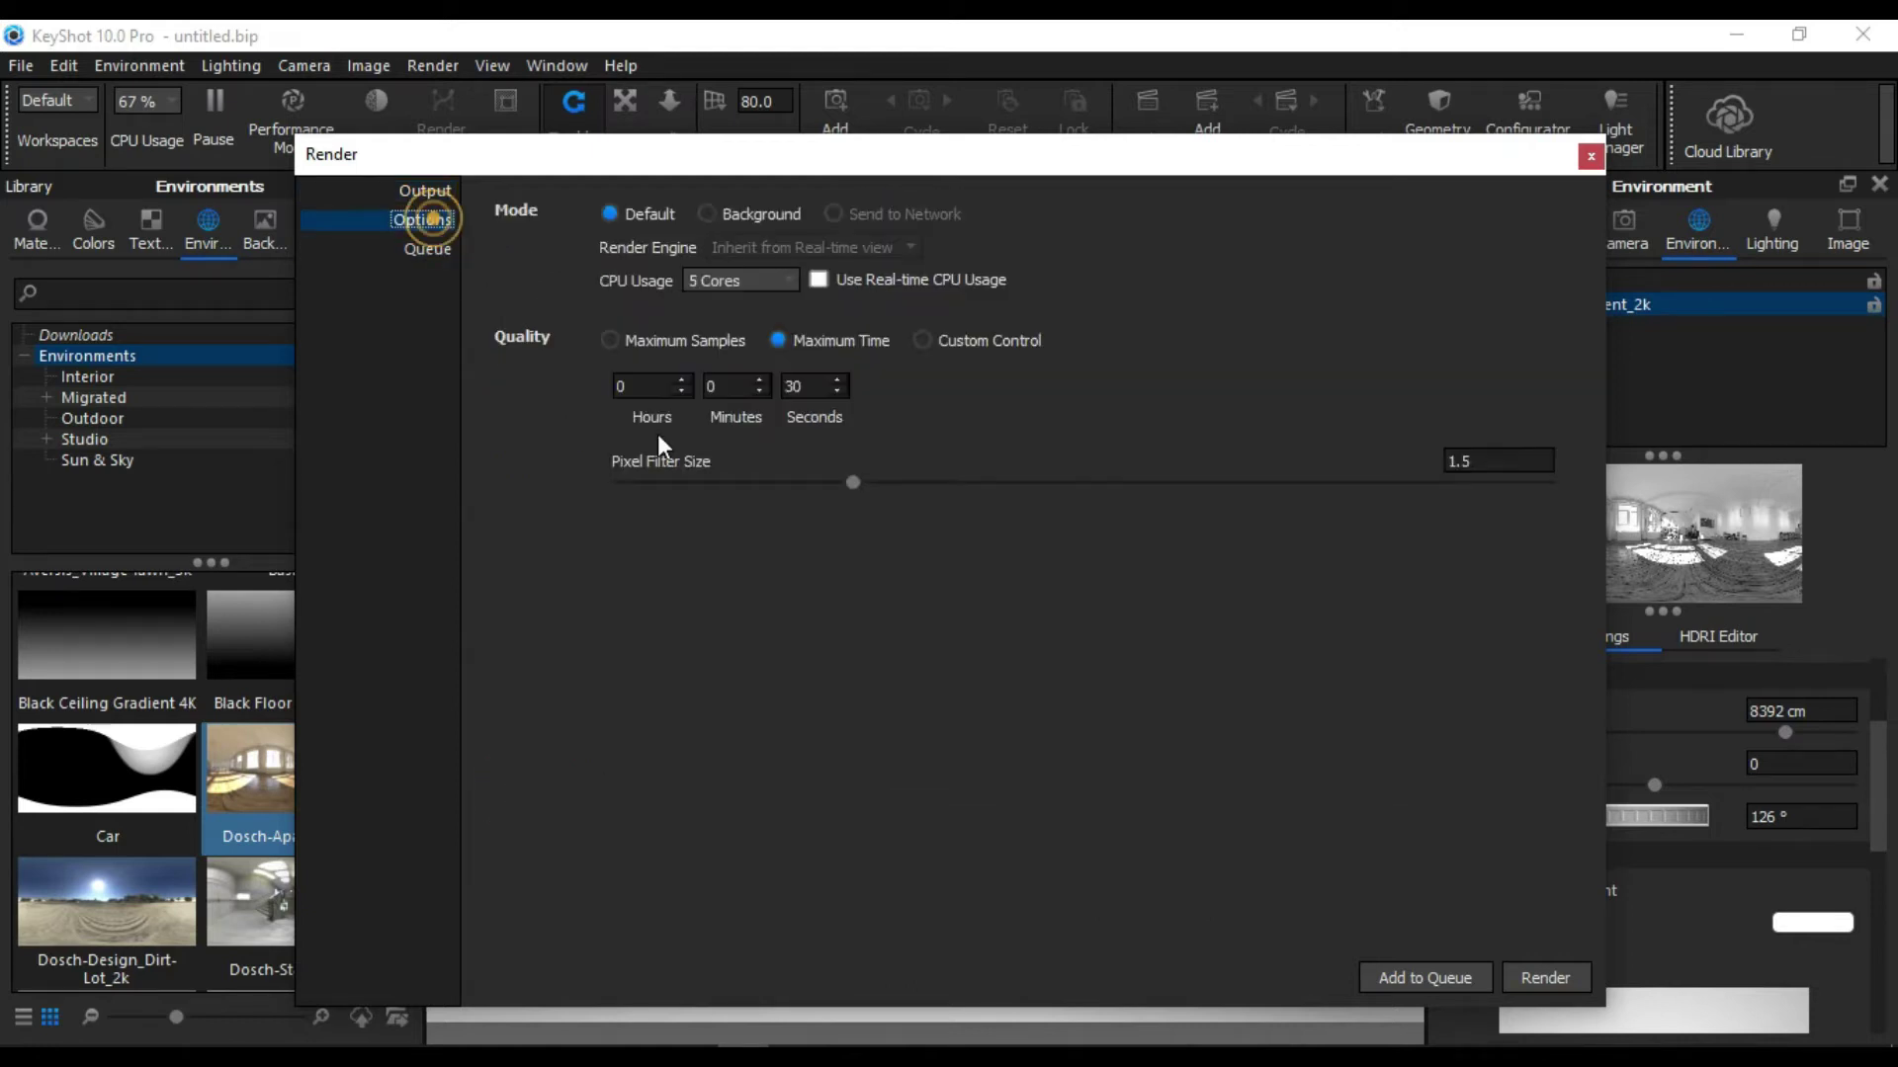
pyautogui.click(736, 385)
pyautogui.write('30')
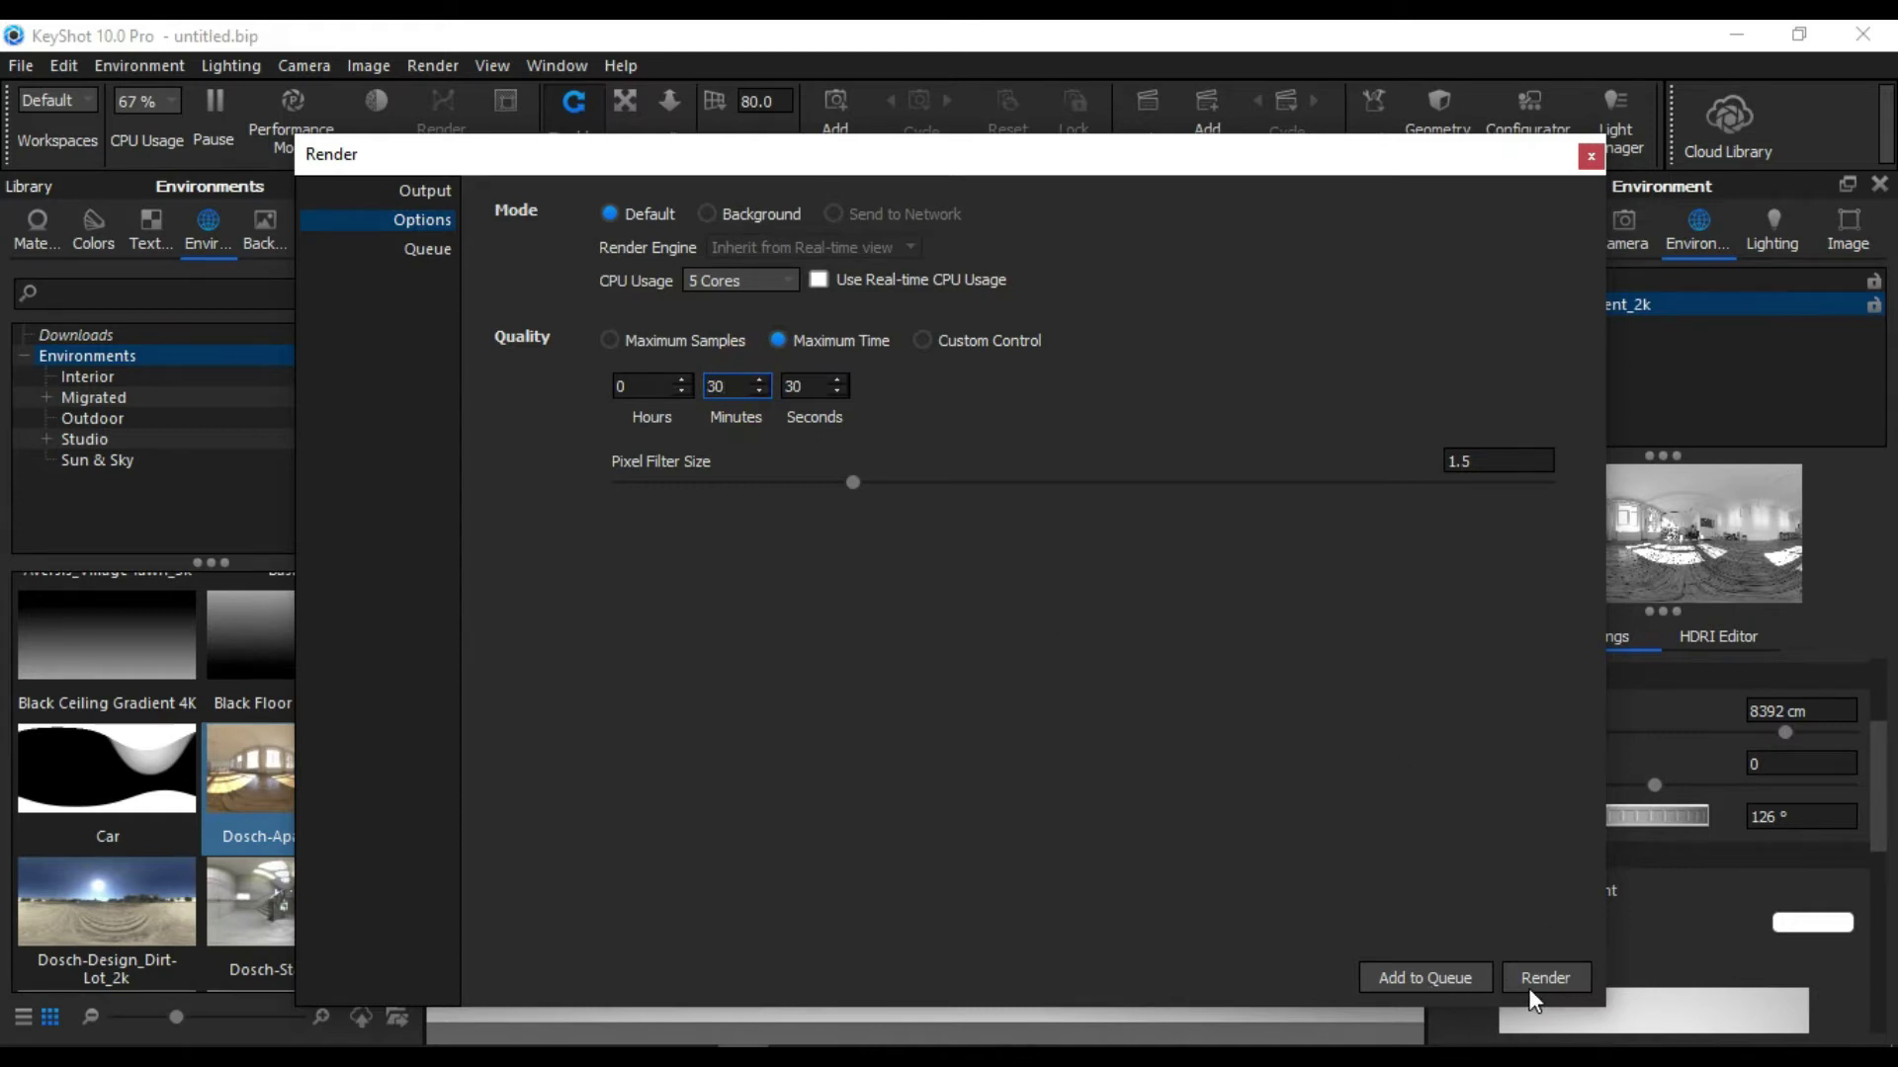
pyautogui.click(1534, 992)
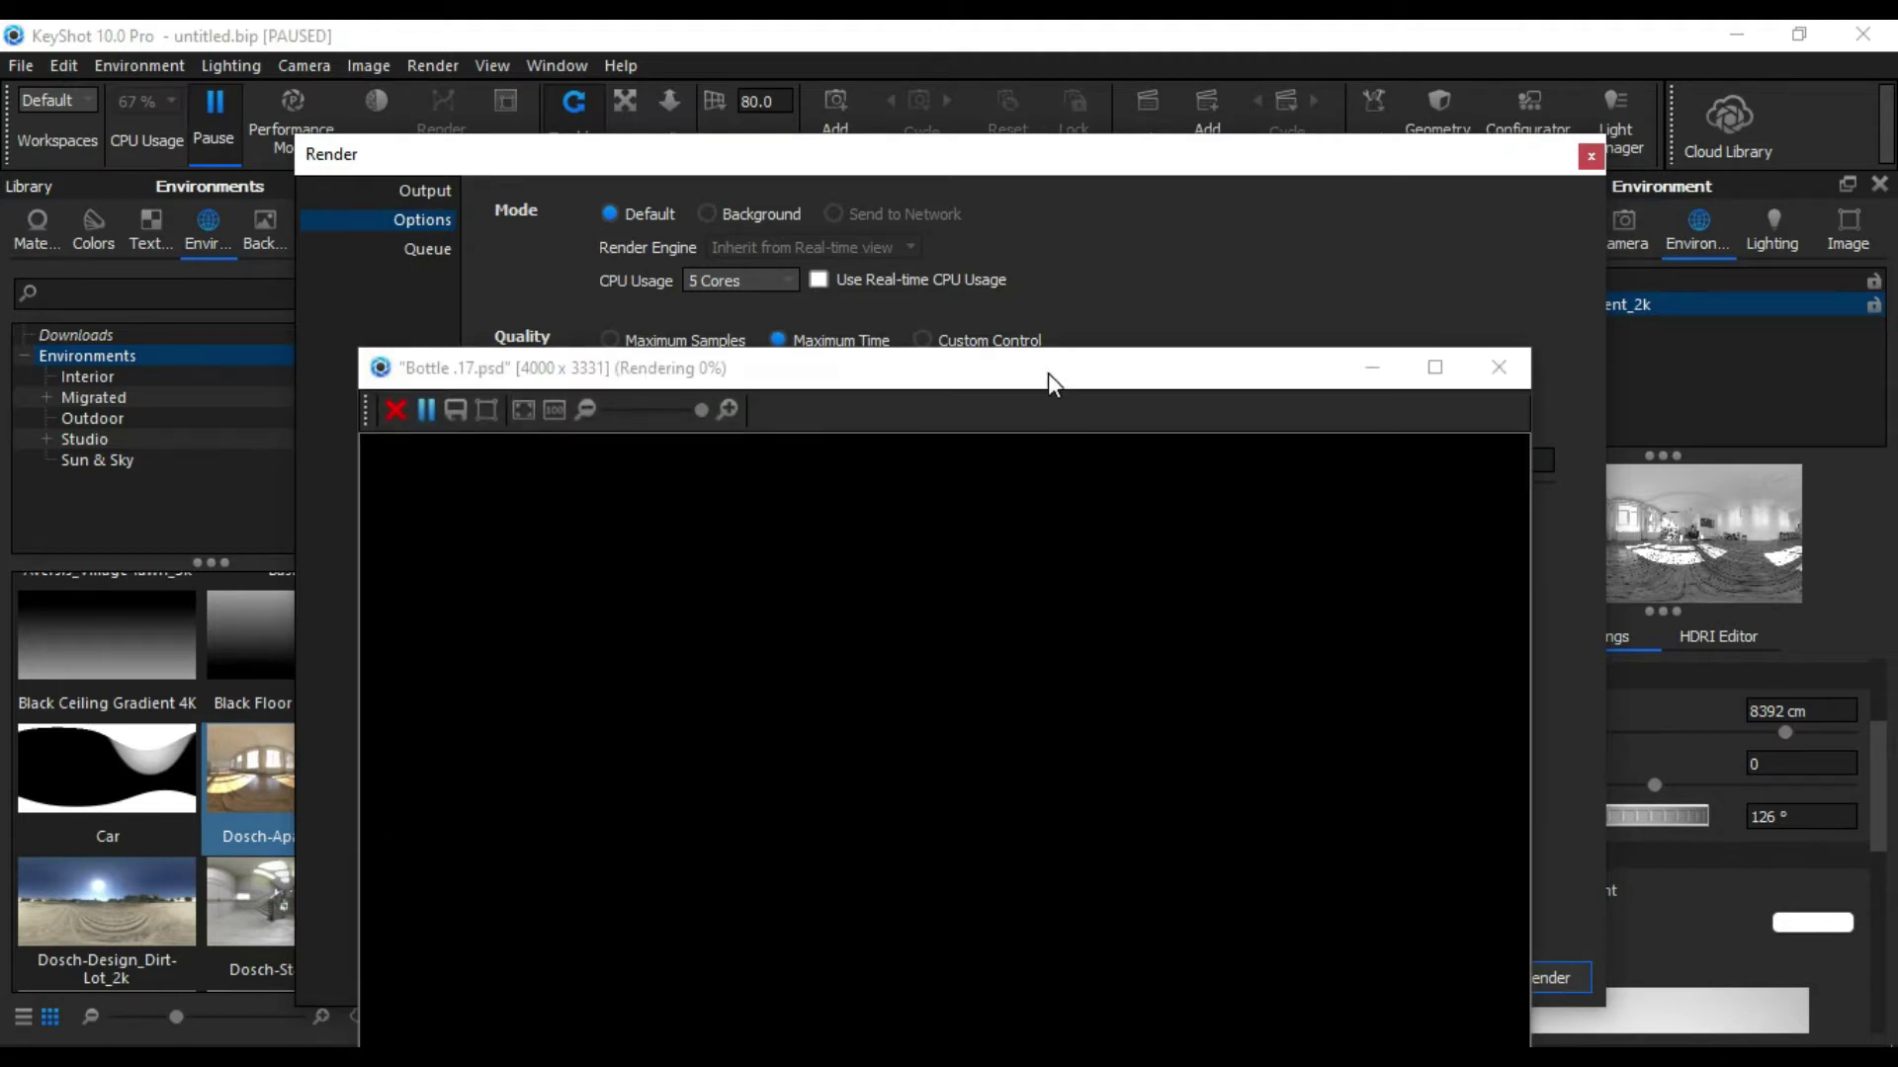
pyautogui.moveTo(1056, 369)
pyautogui.mouseDown()
pyautogui.moveTo(1145, 156)
pyautogui.moveTo(1197, 101)
pyautogui.moveTo(1211, 346)
pyautogui.moveTo(1221, 144)
pyautogui.mouseUp()
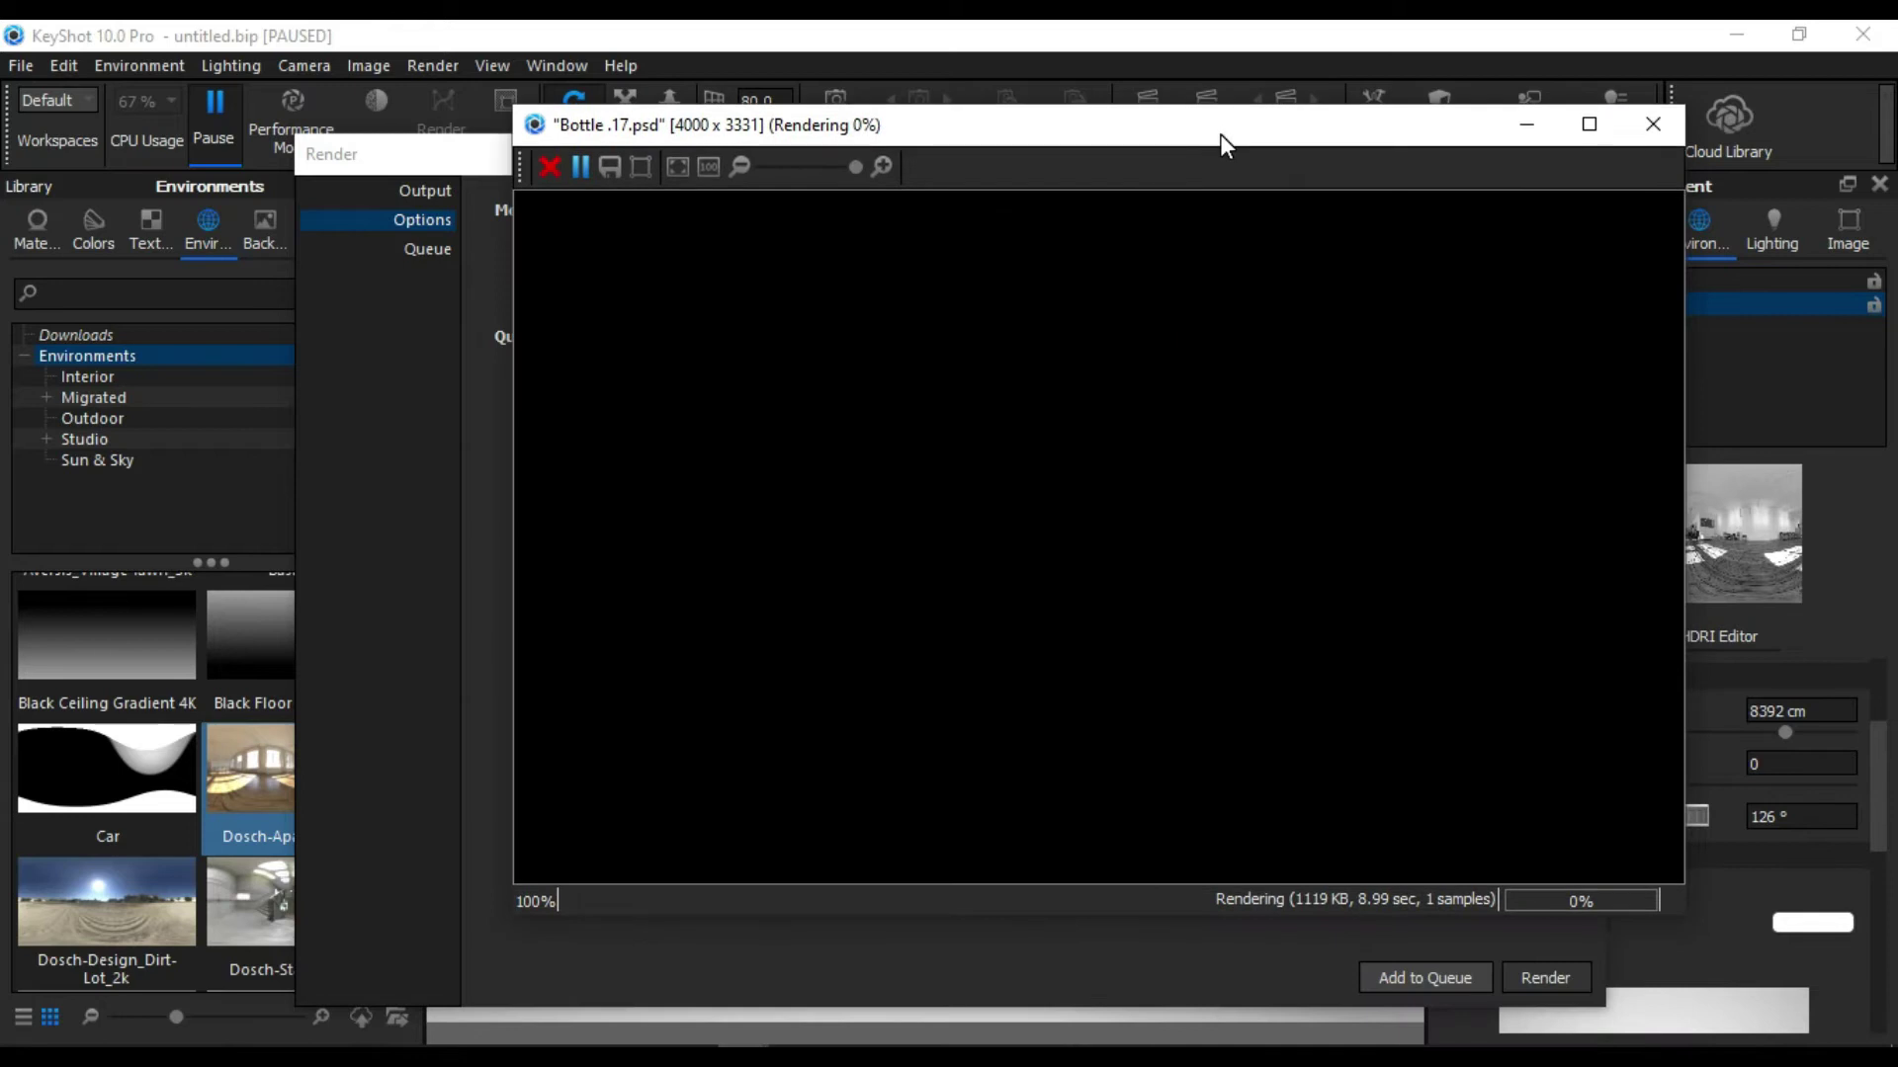
# Step: Zoom out in the render window until the whole bottle image fits while rendering continues
pyautogui.scroll(-2, 1171, 608)
pyautogui.scroll(-2, 1166, 598)
pyautogui.scroll(-2, 1164, 593)
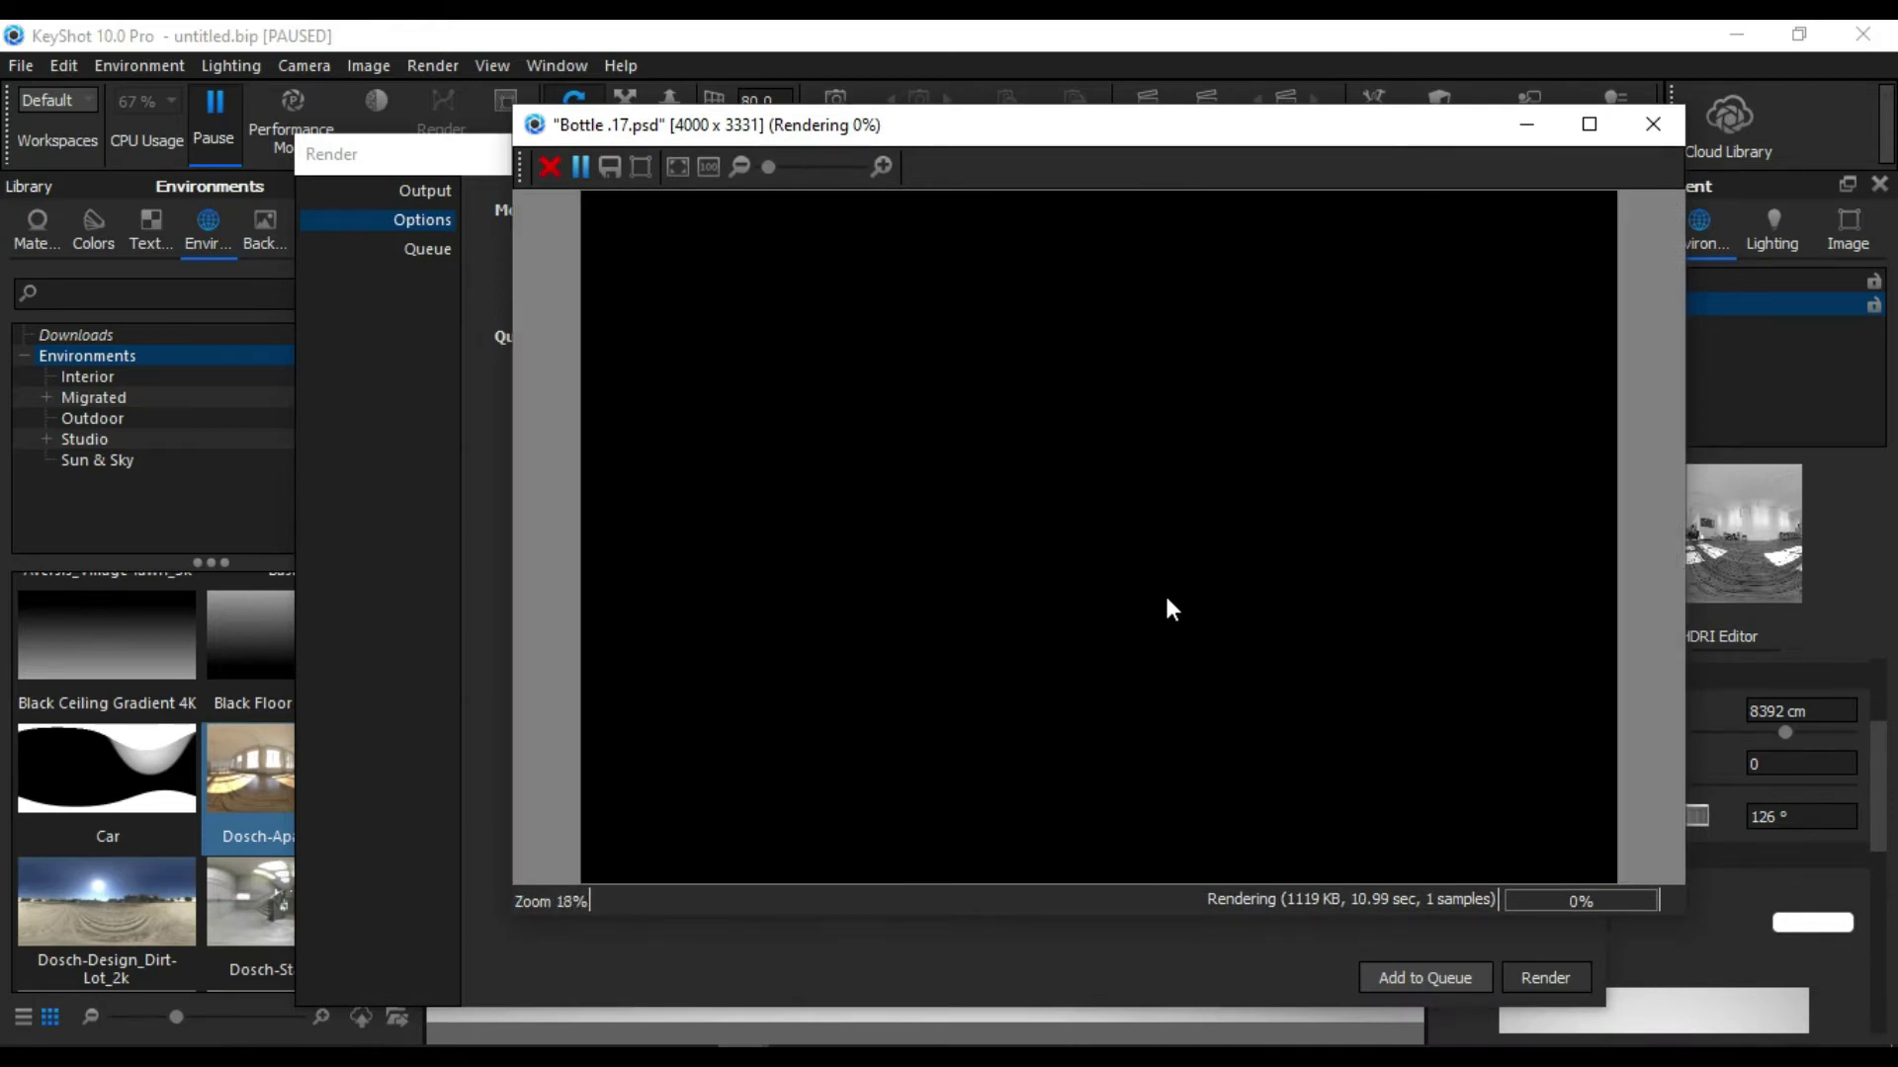
pyautogui.scroll(-1, 1164, 593)
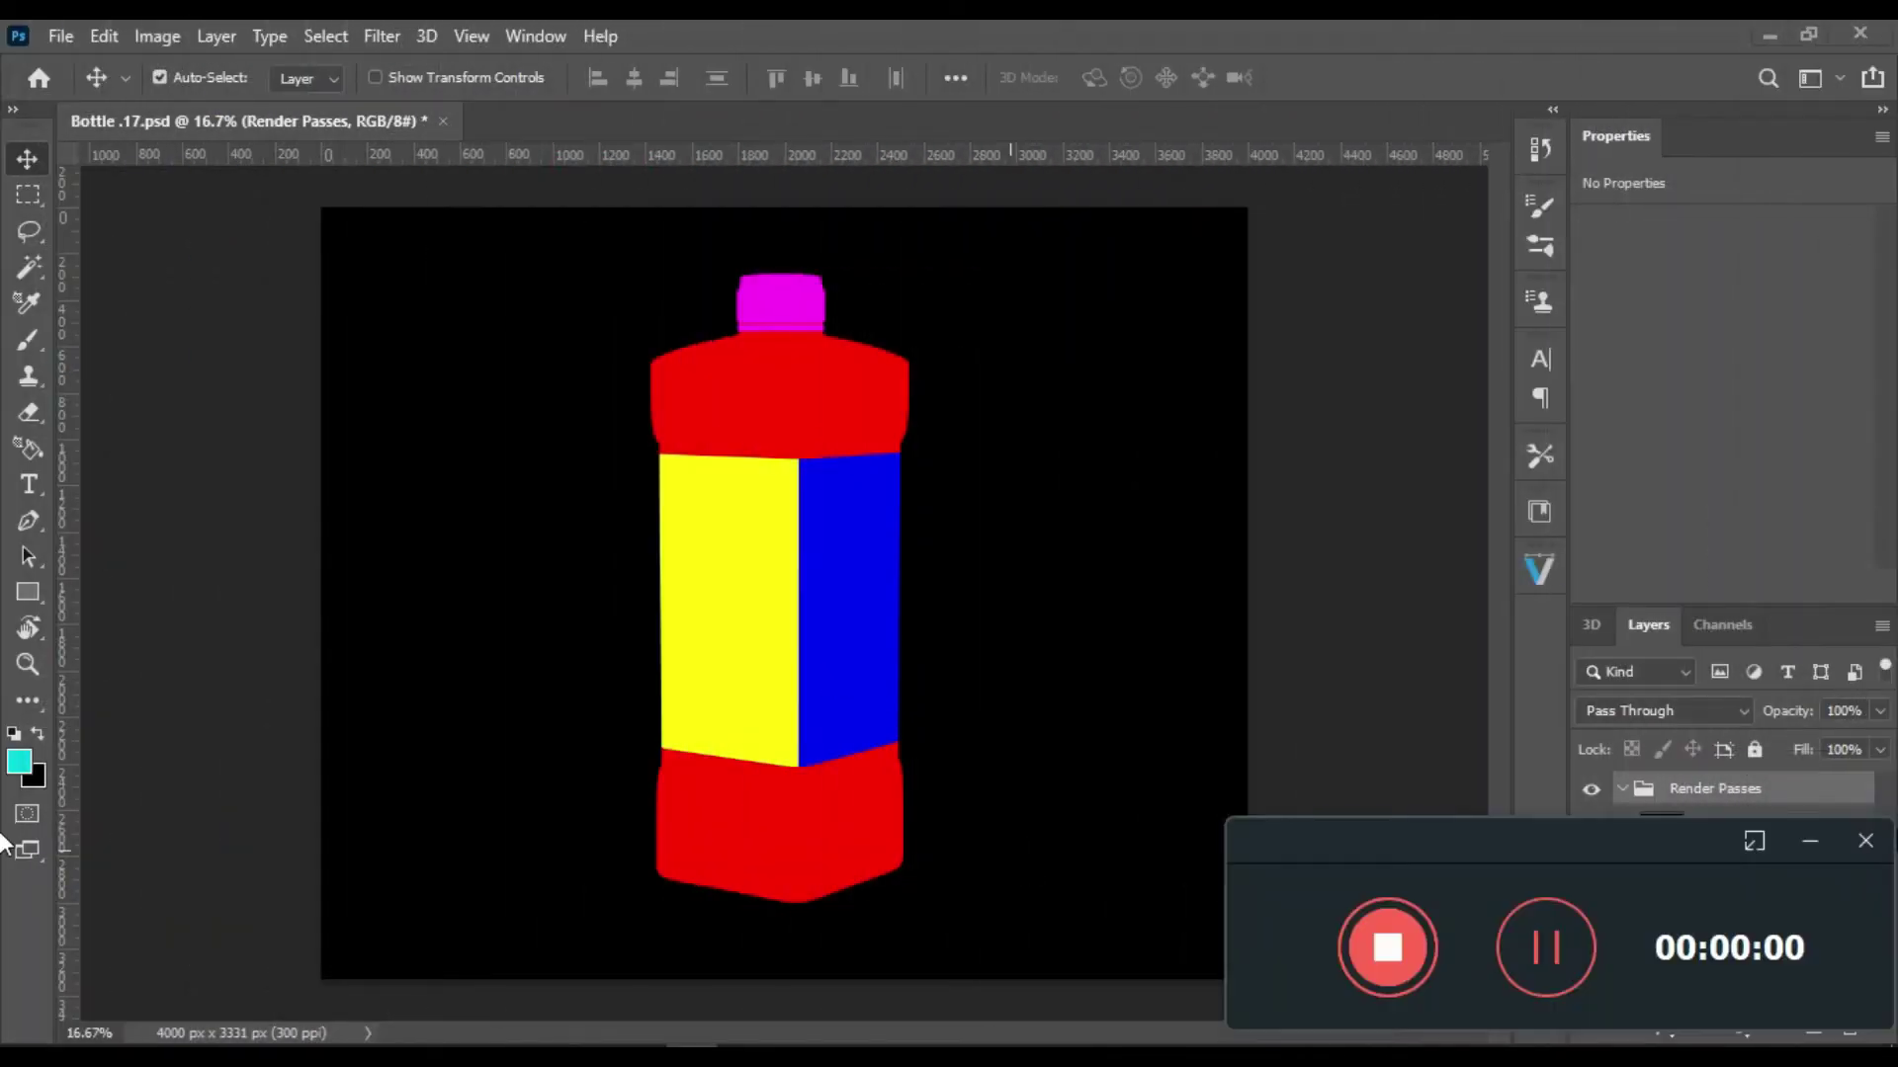
# Step: In Bottle.17.psd, hide the normals pass so the clown pass shows, and target the clown layer
pyautogui.click(1807, 852)
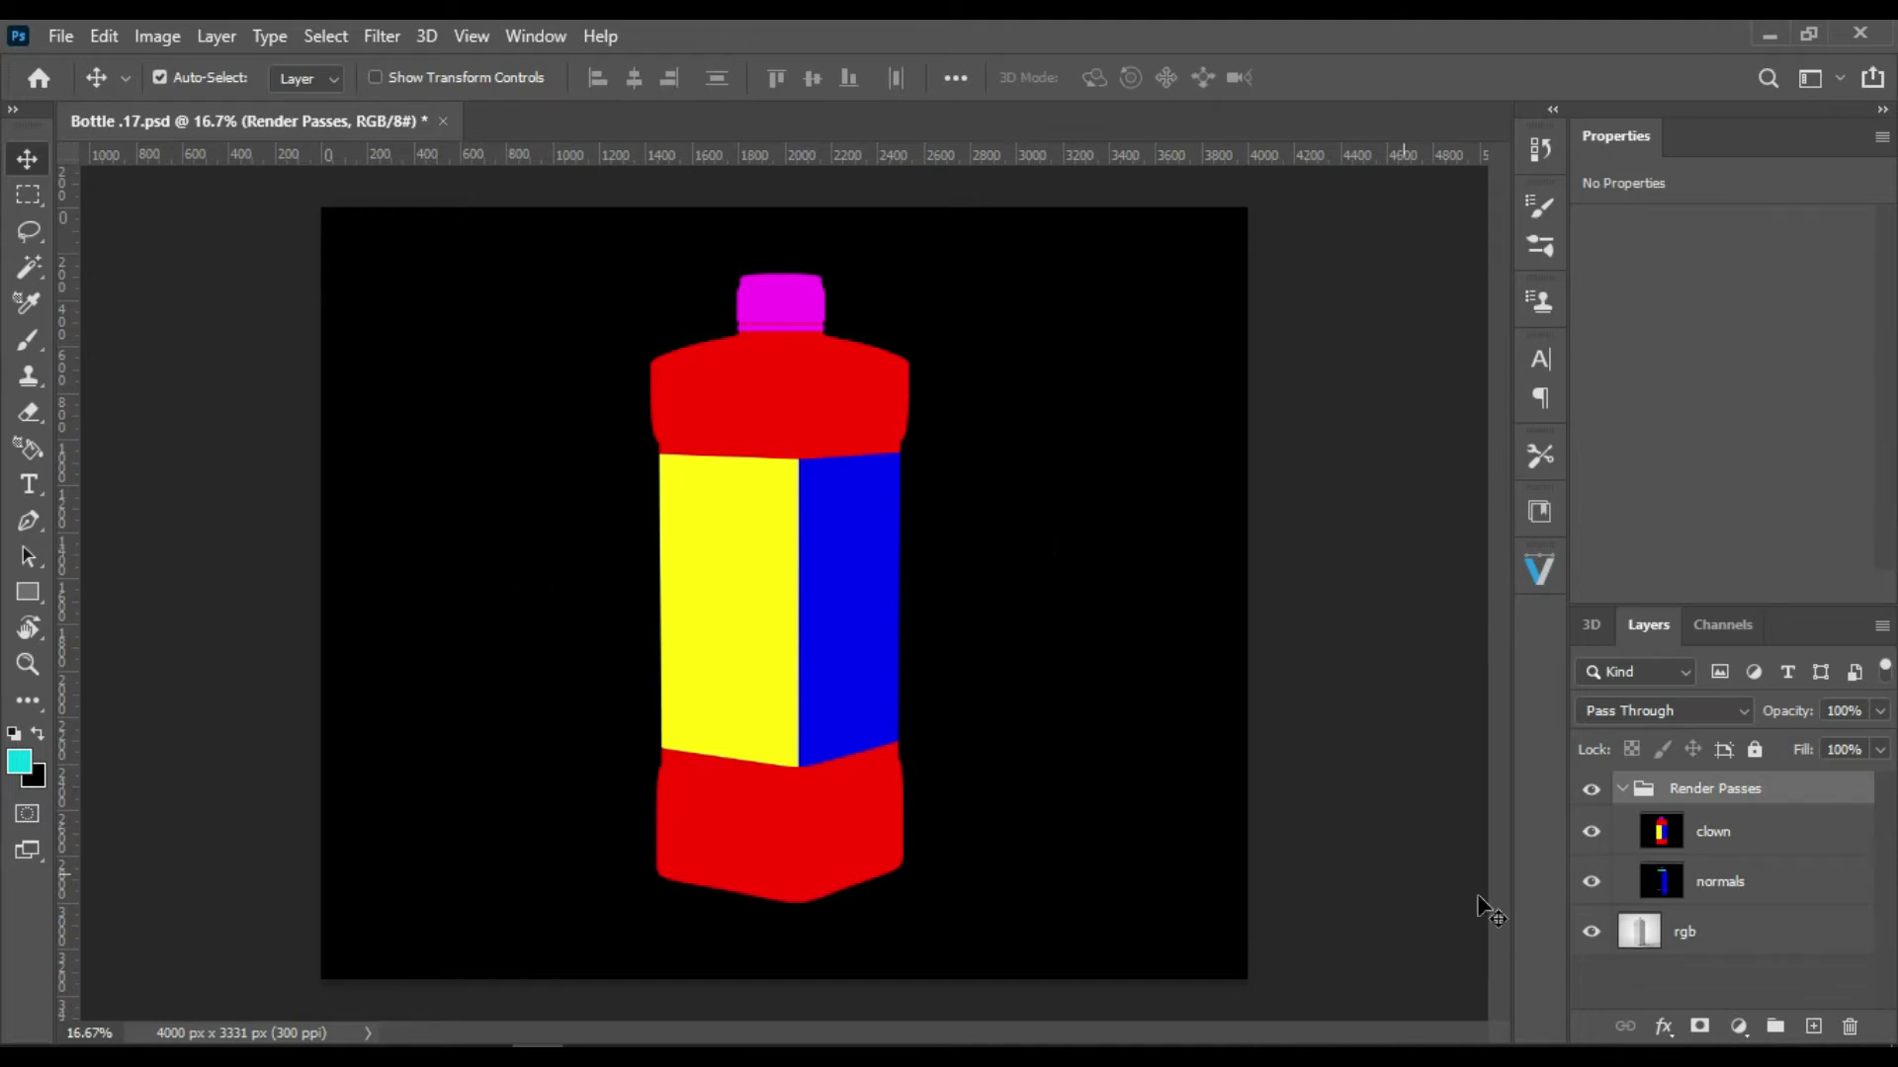
pyautogui.click(1621, 789)
pyautogui.click(1592, 790)
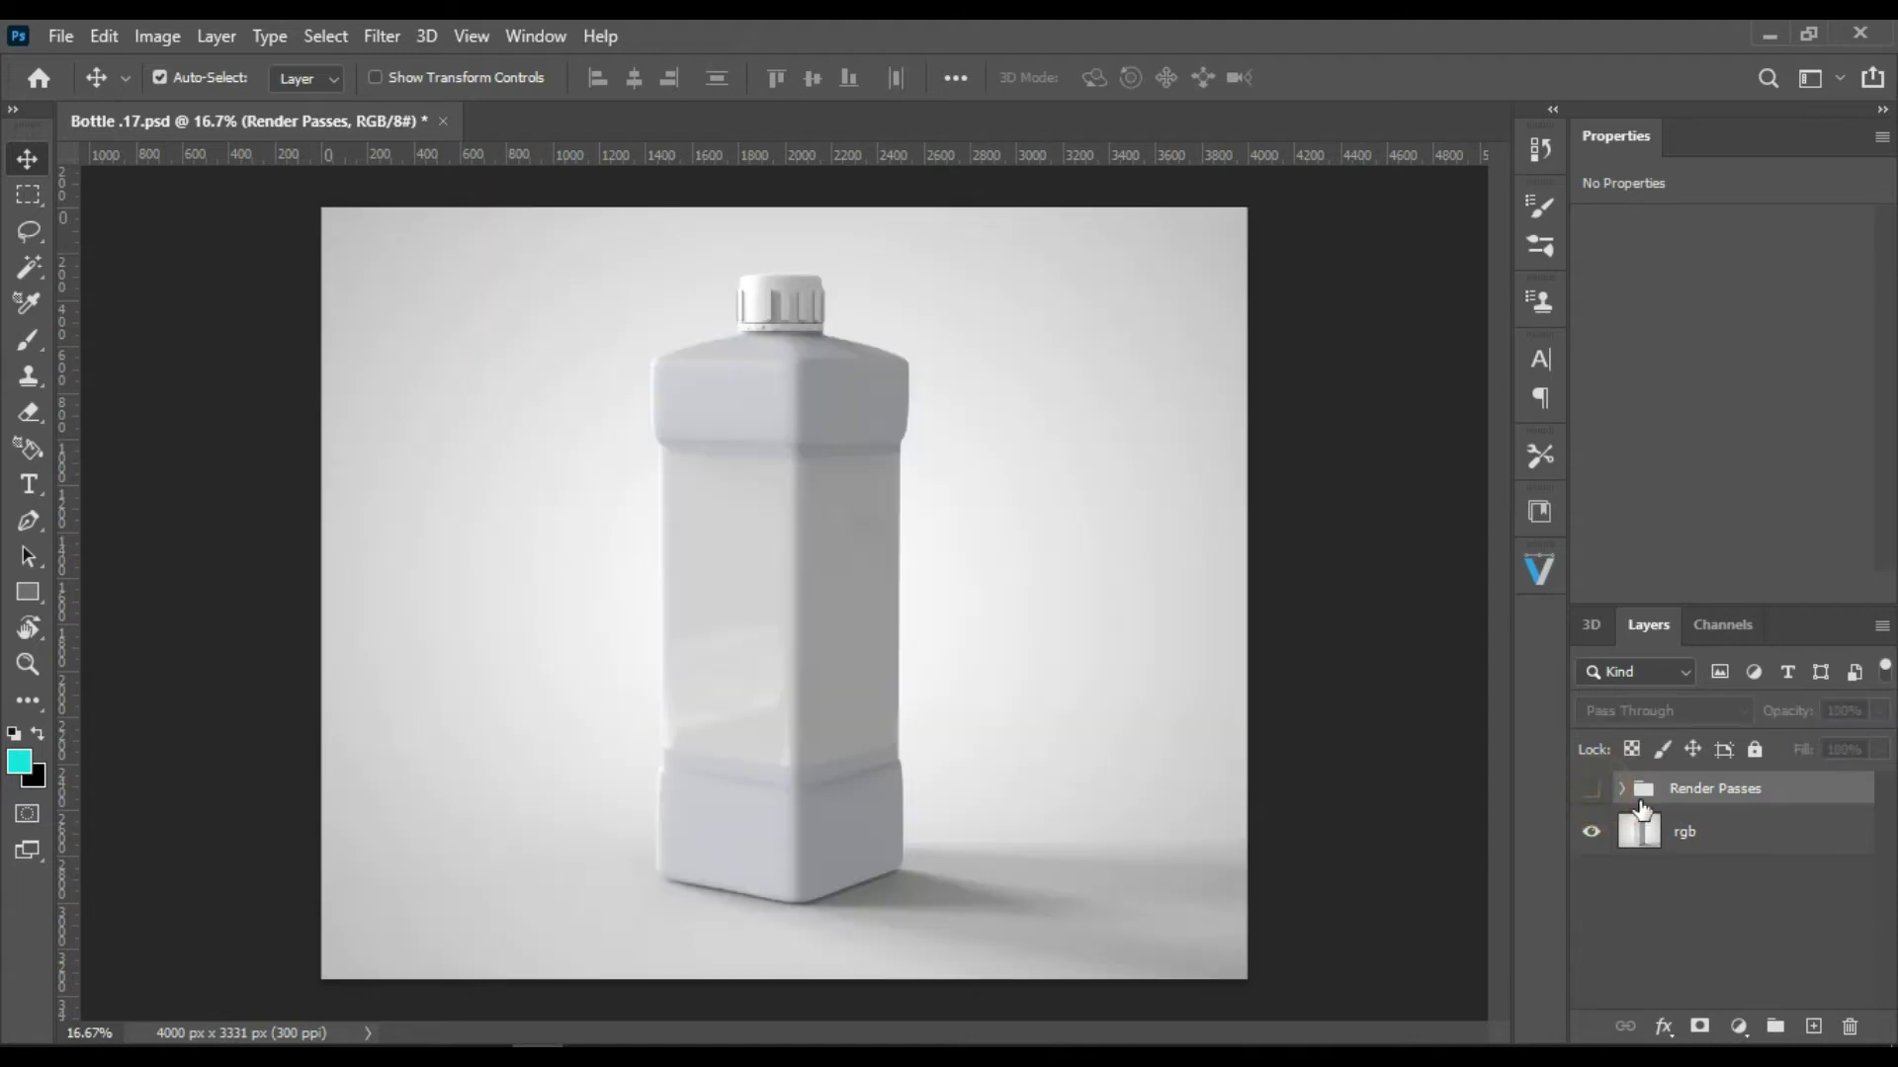
pyautogui.click(1621, 789)
pyautogui.click(1593, 883)
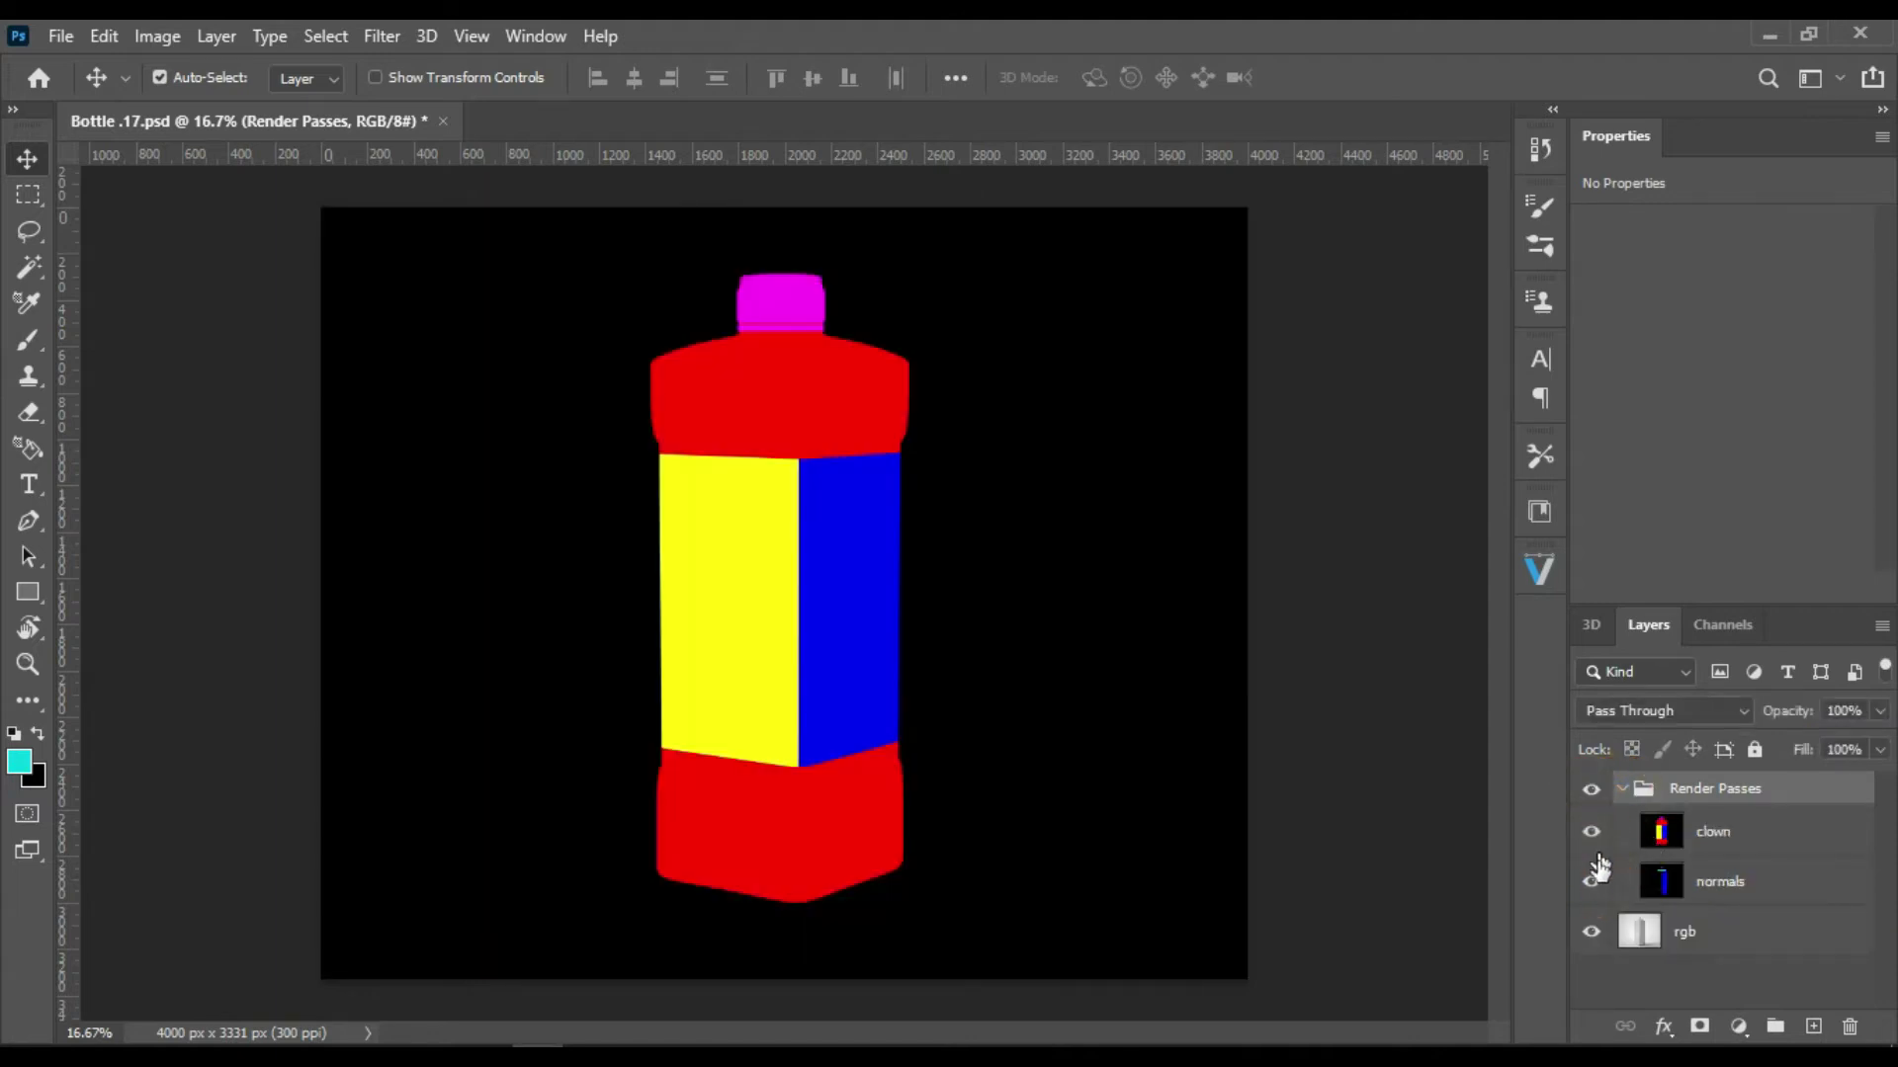
pyautogui.click(1595, 885)
pyautogui.click(1713, 832)
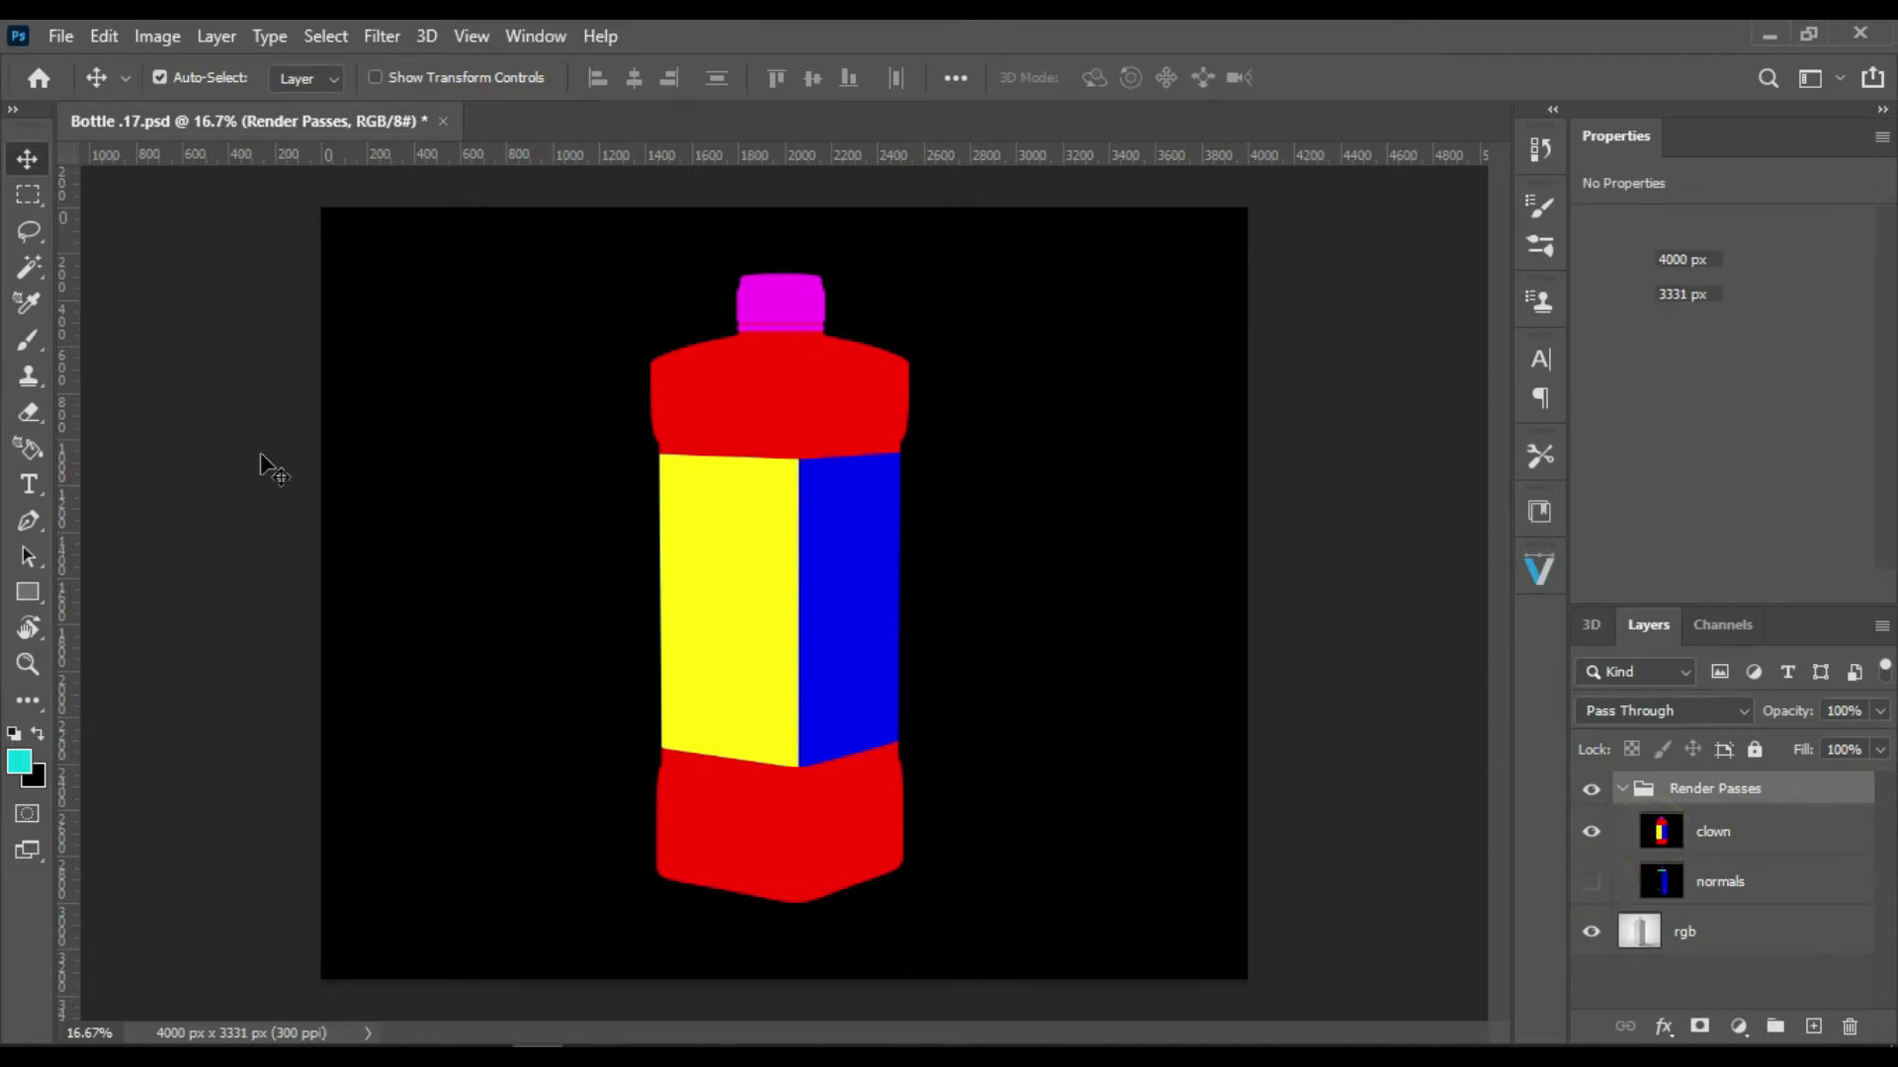
pyautogui.click(39, 264)
# Step: Copy the rgb render's background, selected from the clown pass's black area, to new Layer 1
pyautogui.click(1142, 494)
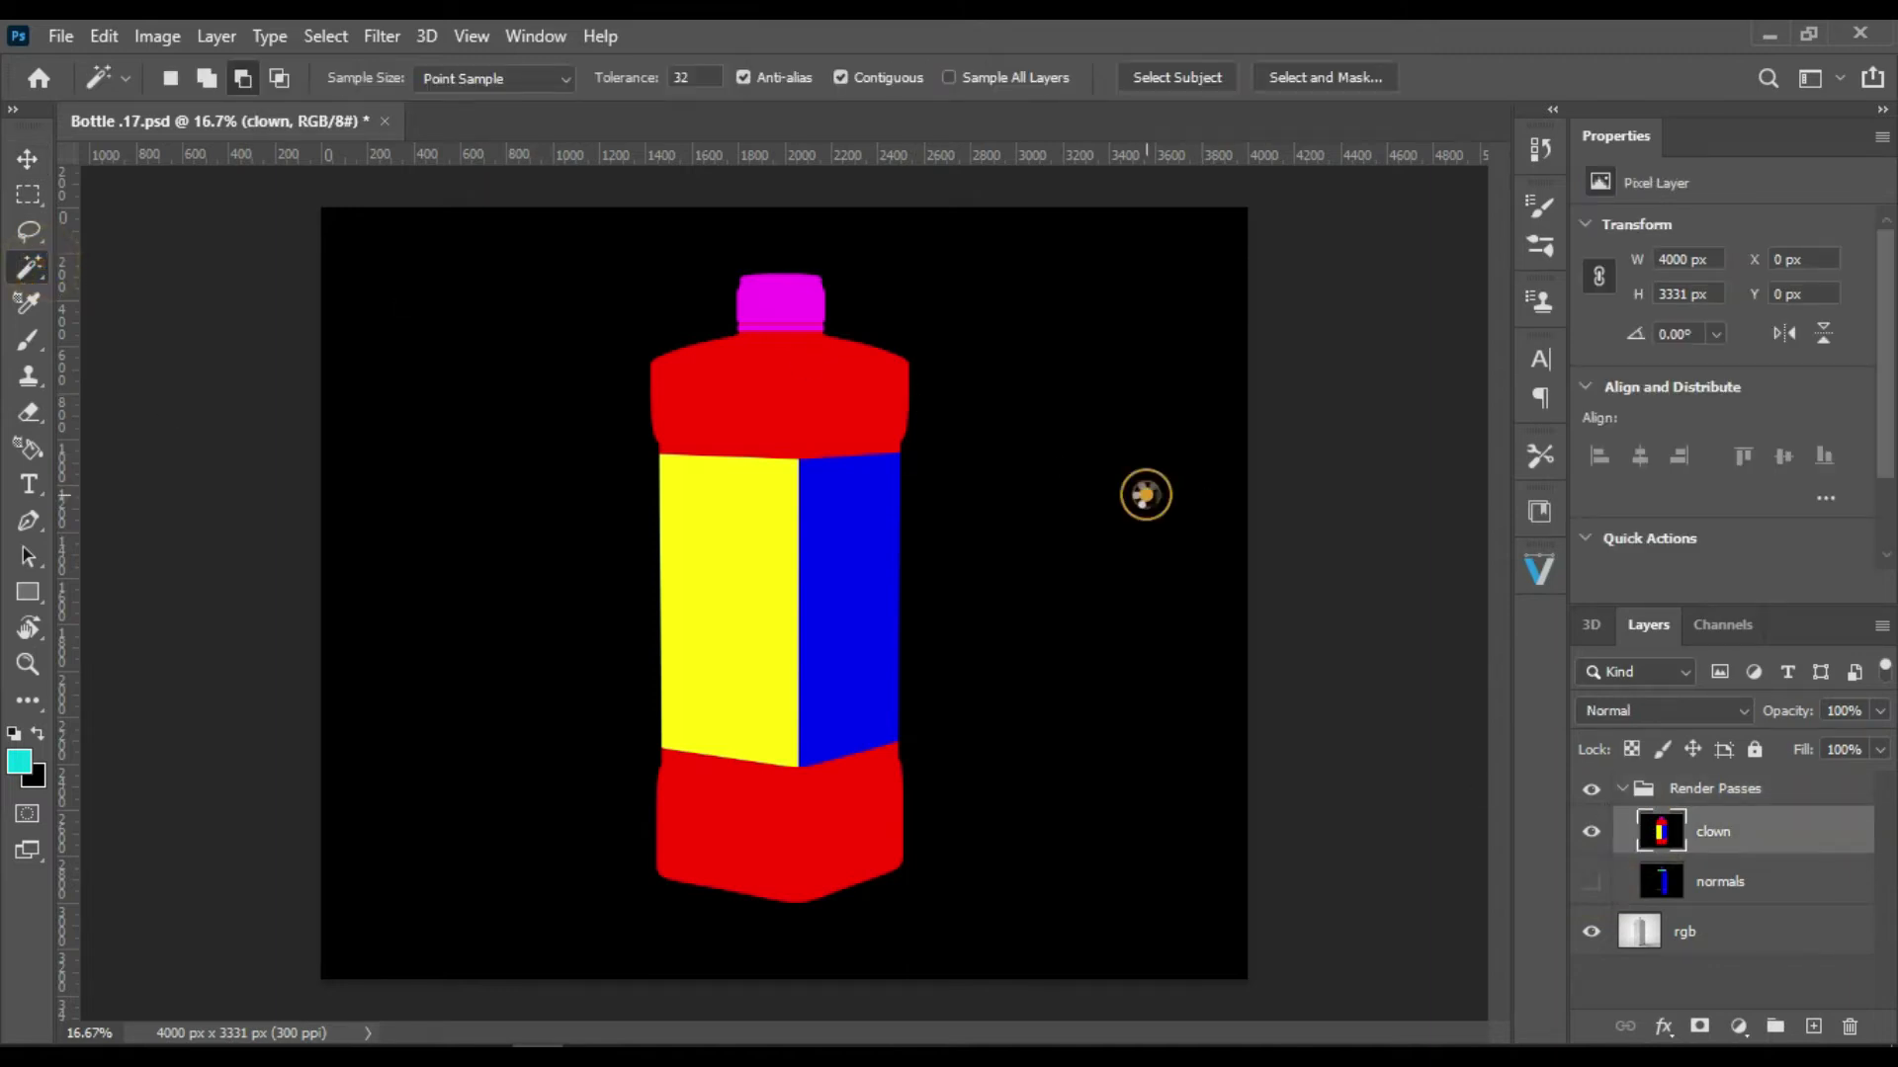
pyautogui.click(1621, 939)
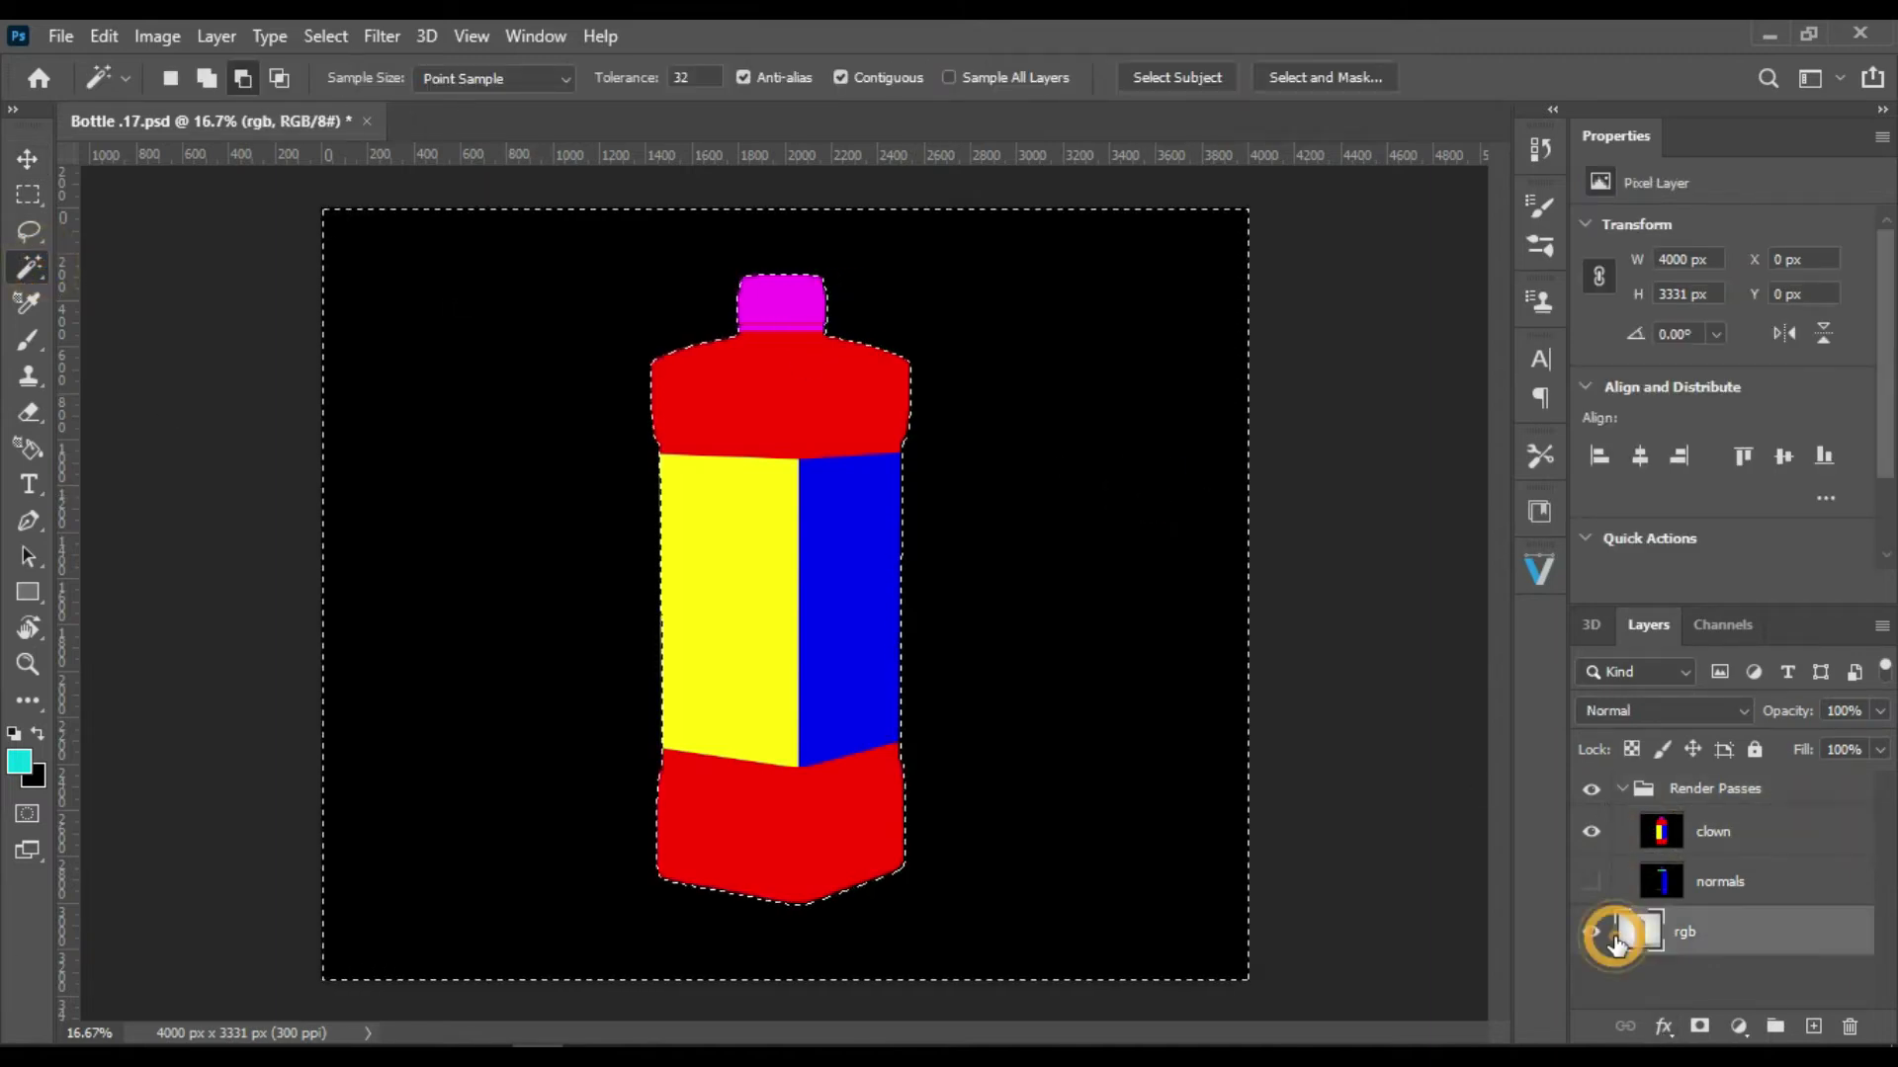
pyautogui.hotkey('ctrl', 'j')
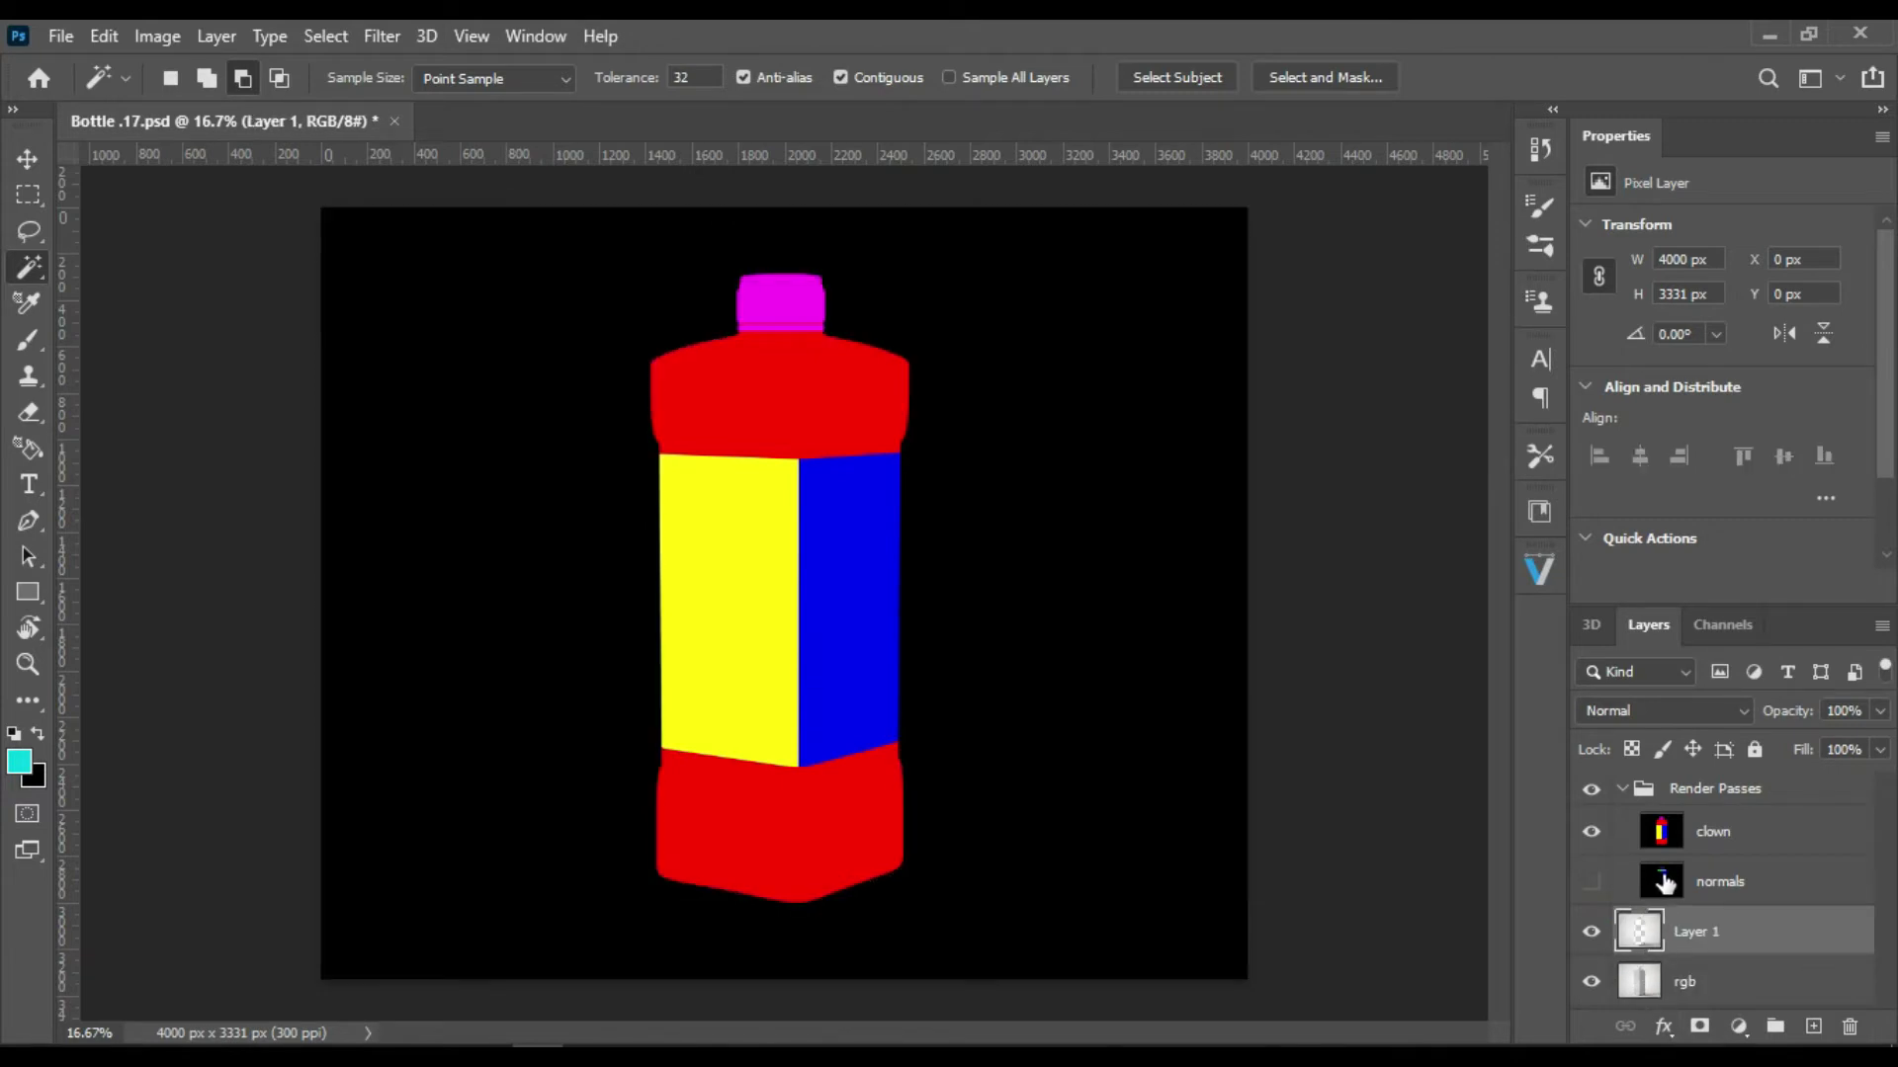
pyautogui.click(1020, 437)
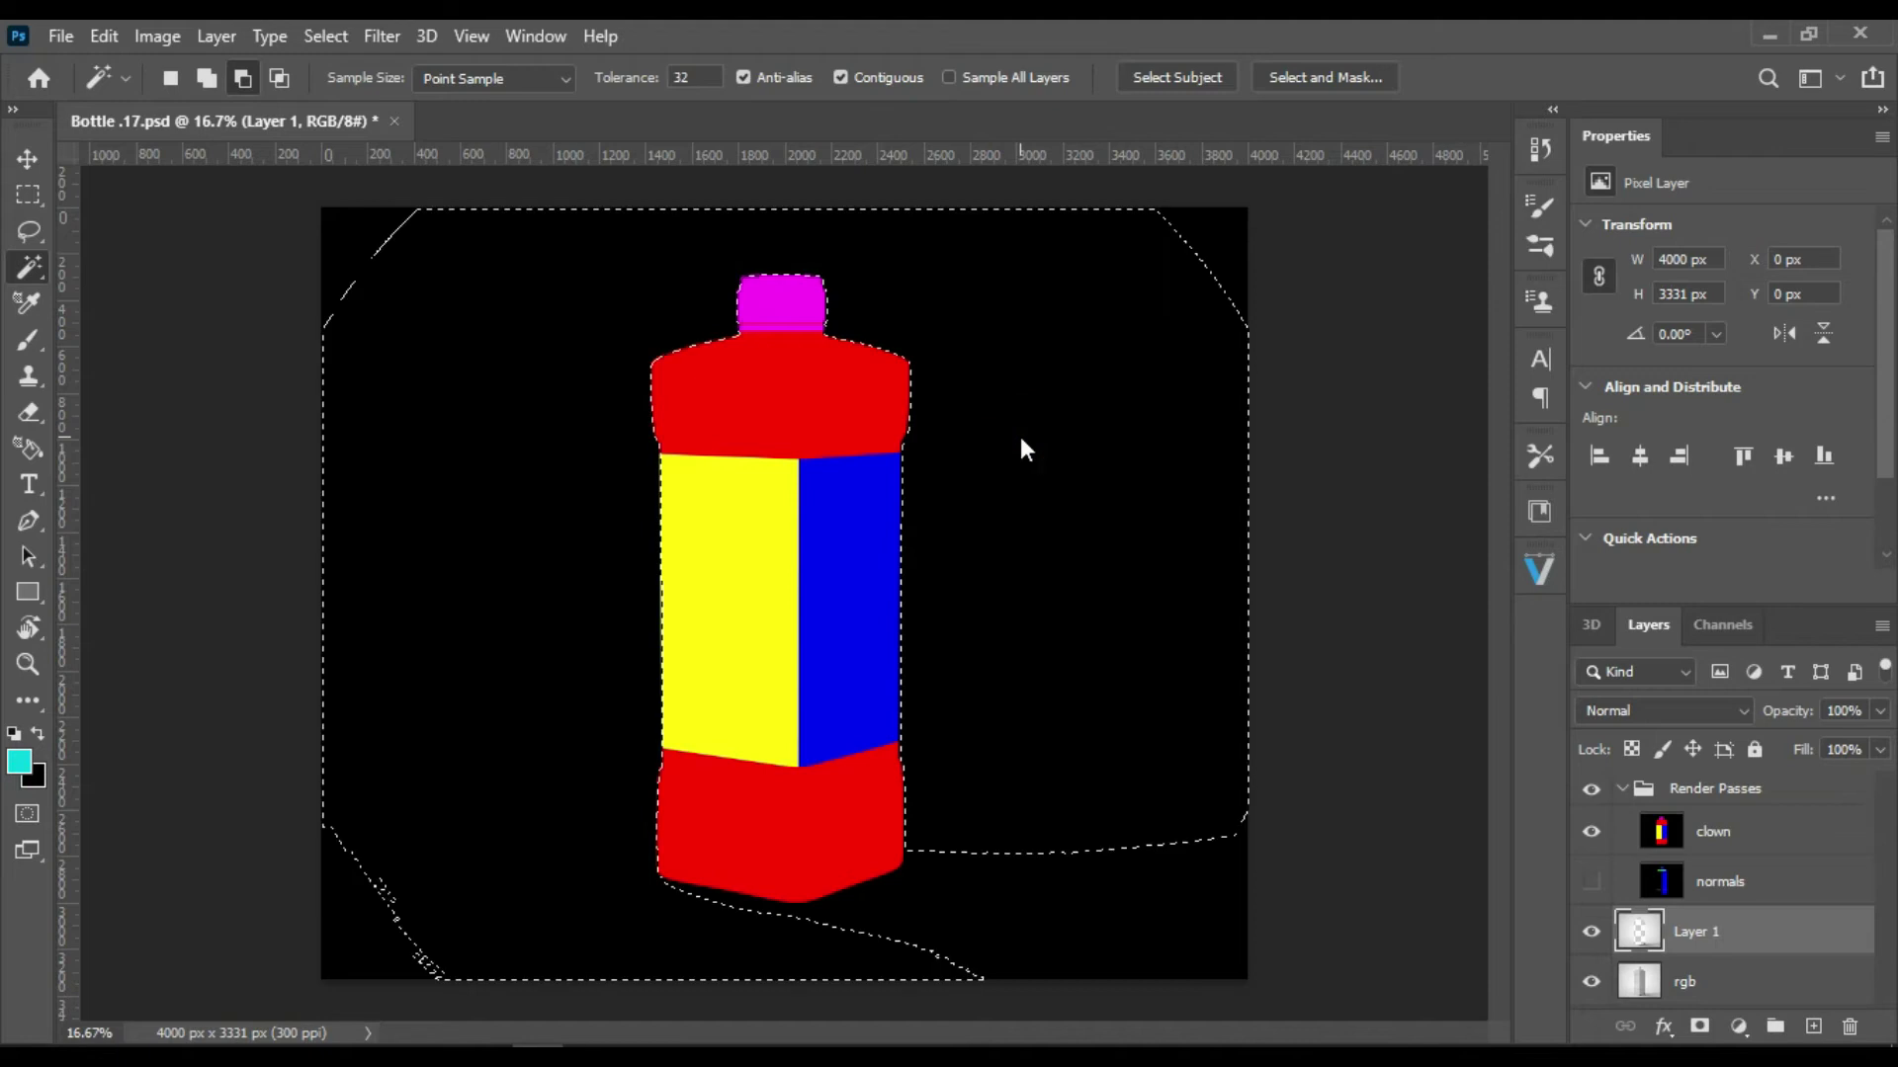
pyautogui.hotkey('ctrl', 'd')
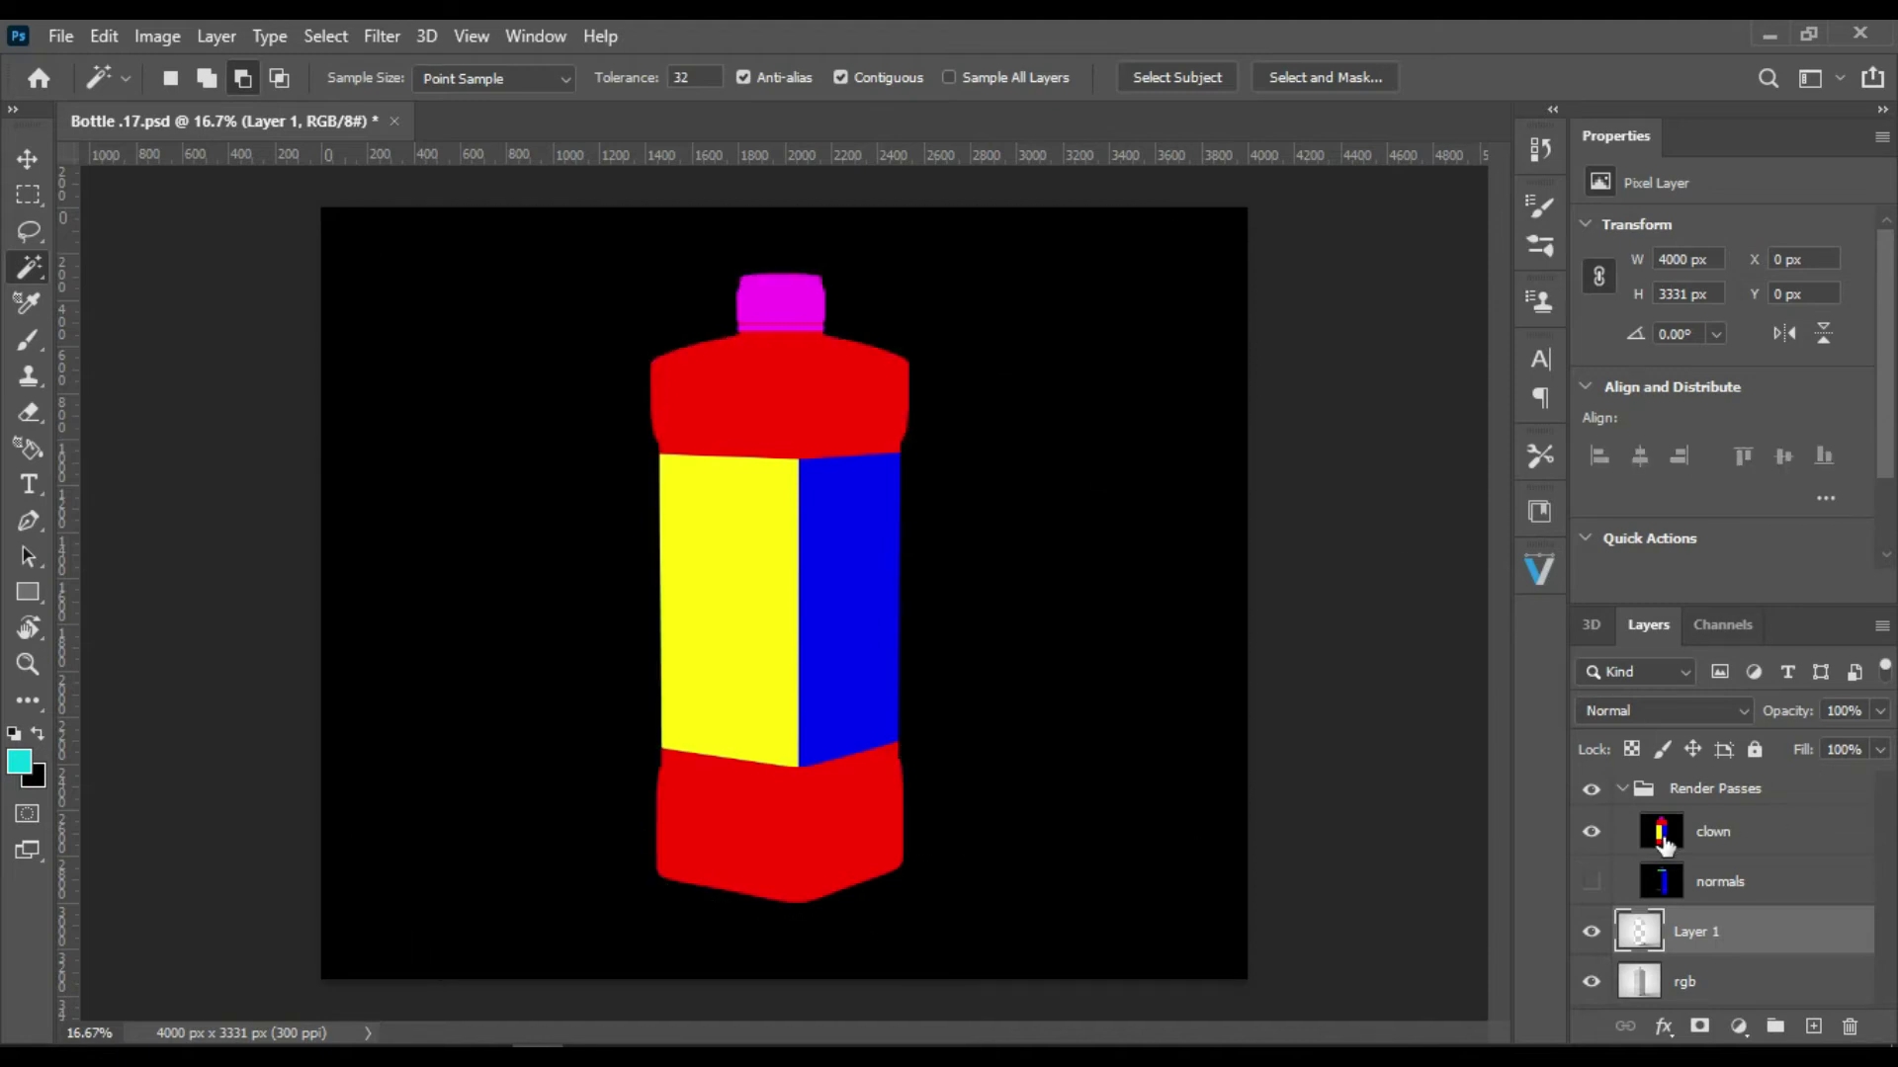
# Step: Select the bottle by inverting the clown-pass background selection and copy it from rgb to Layer 2
pyautogui.click(1663, 842)
pyautogui.click(1045, 395)
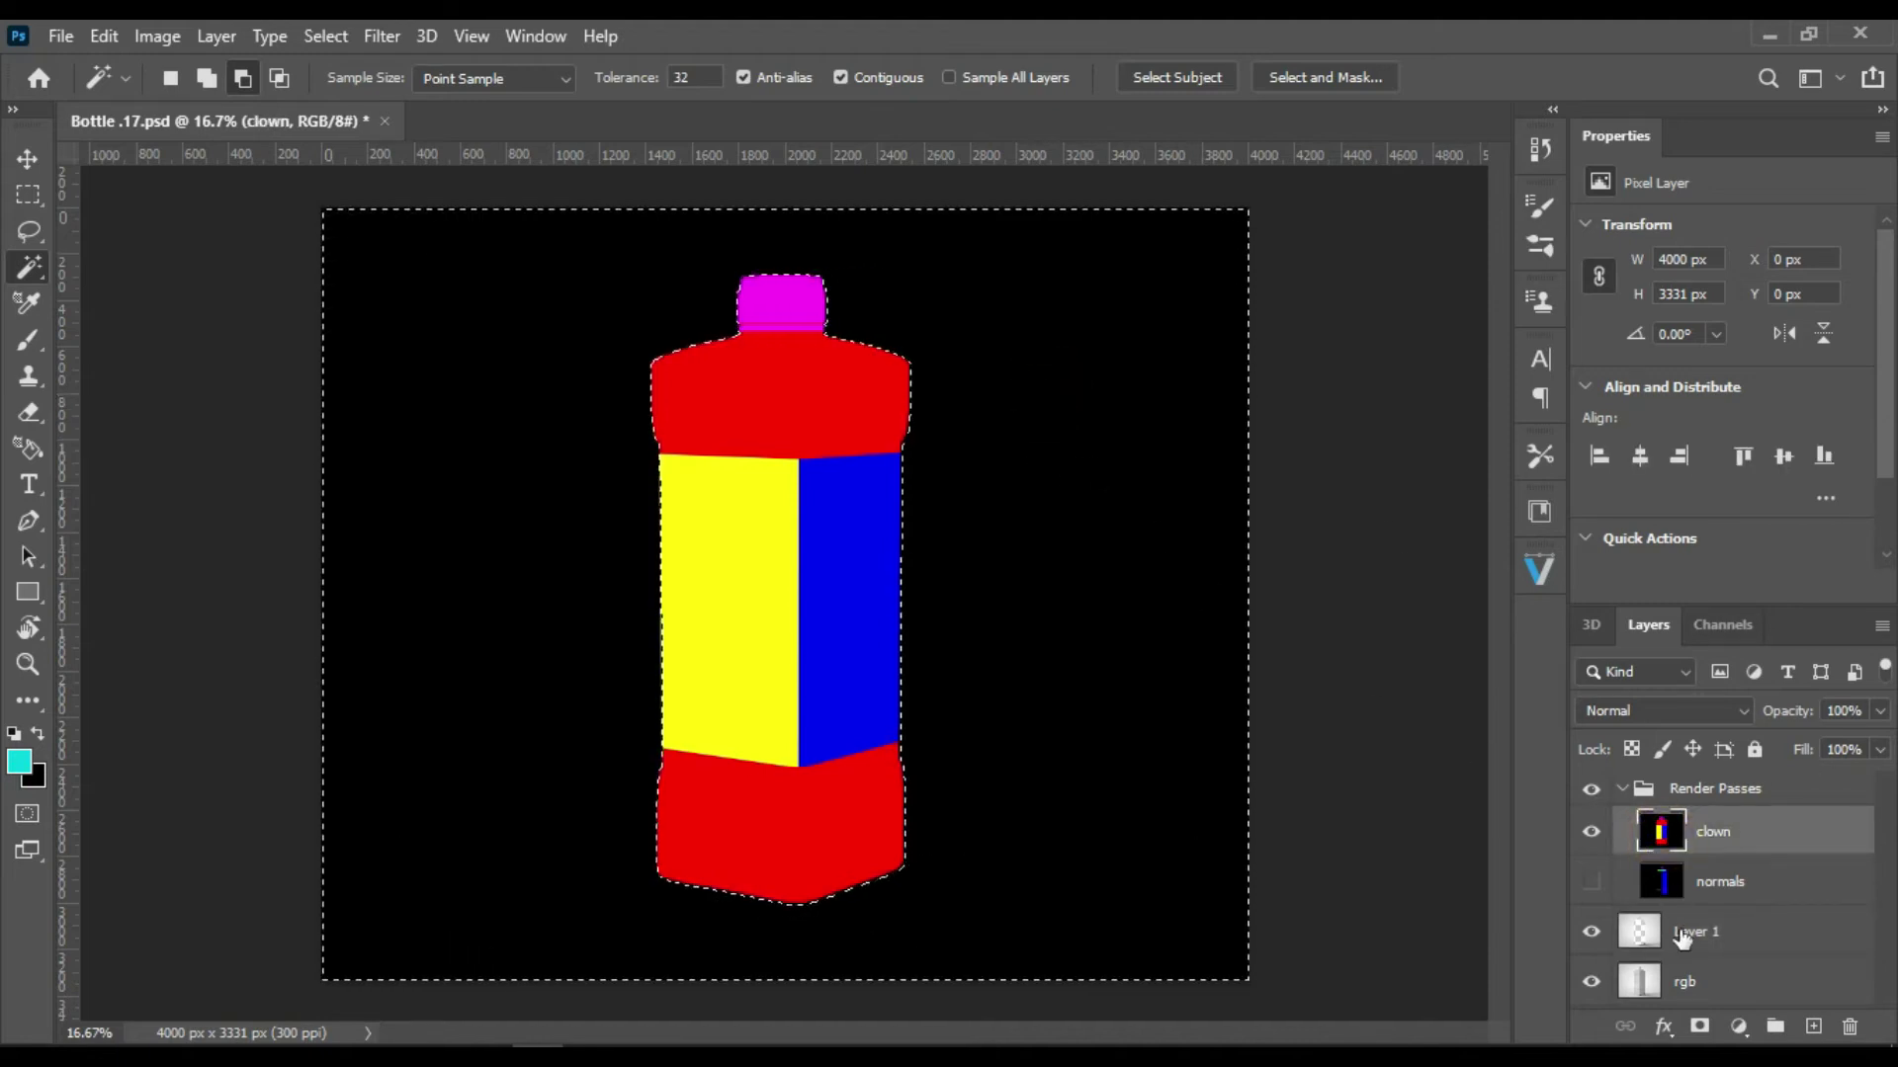
pyautogui.click(1649, 988)
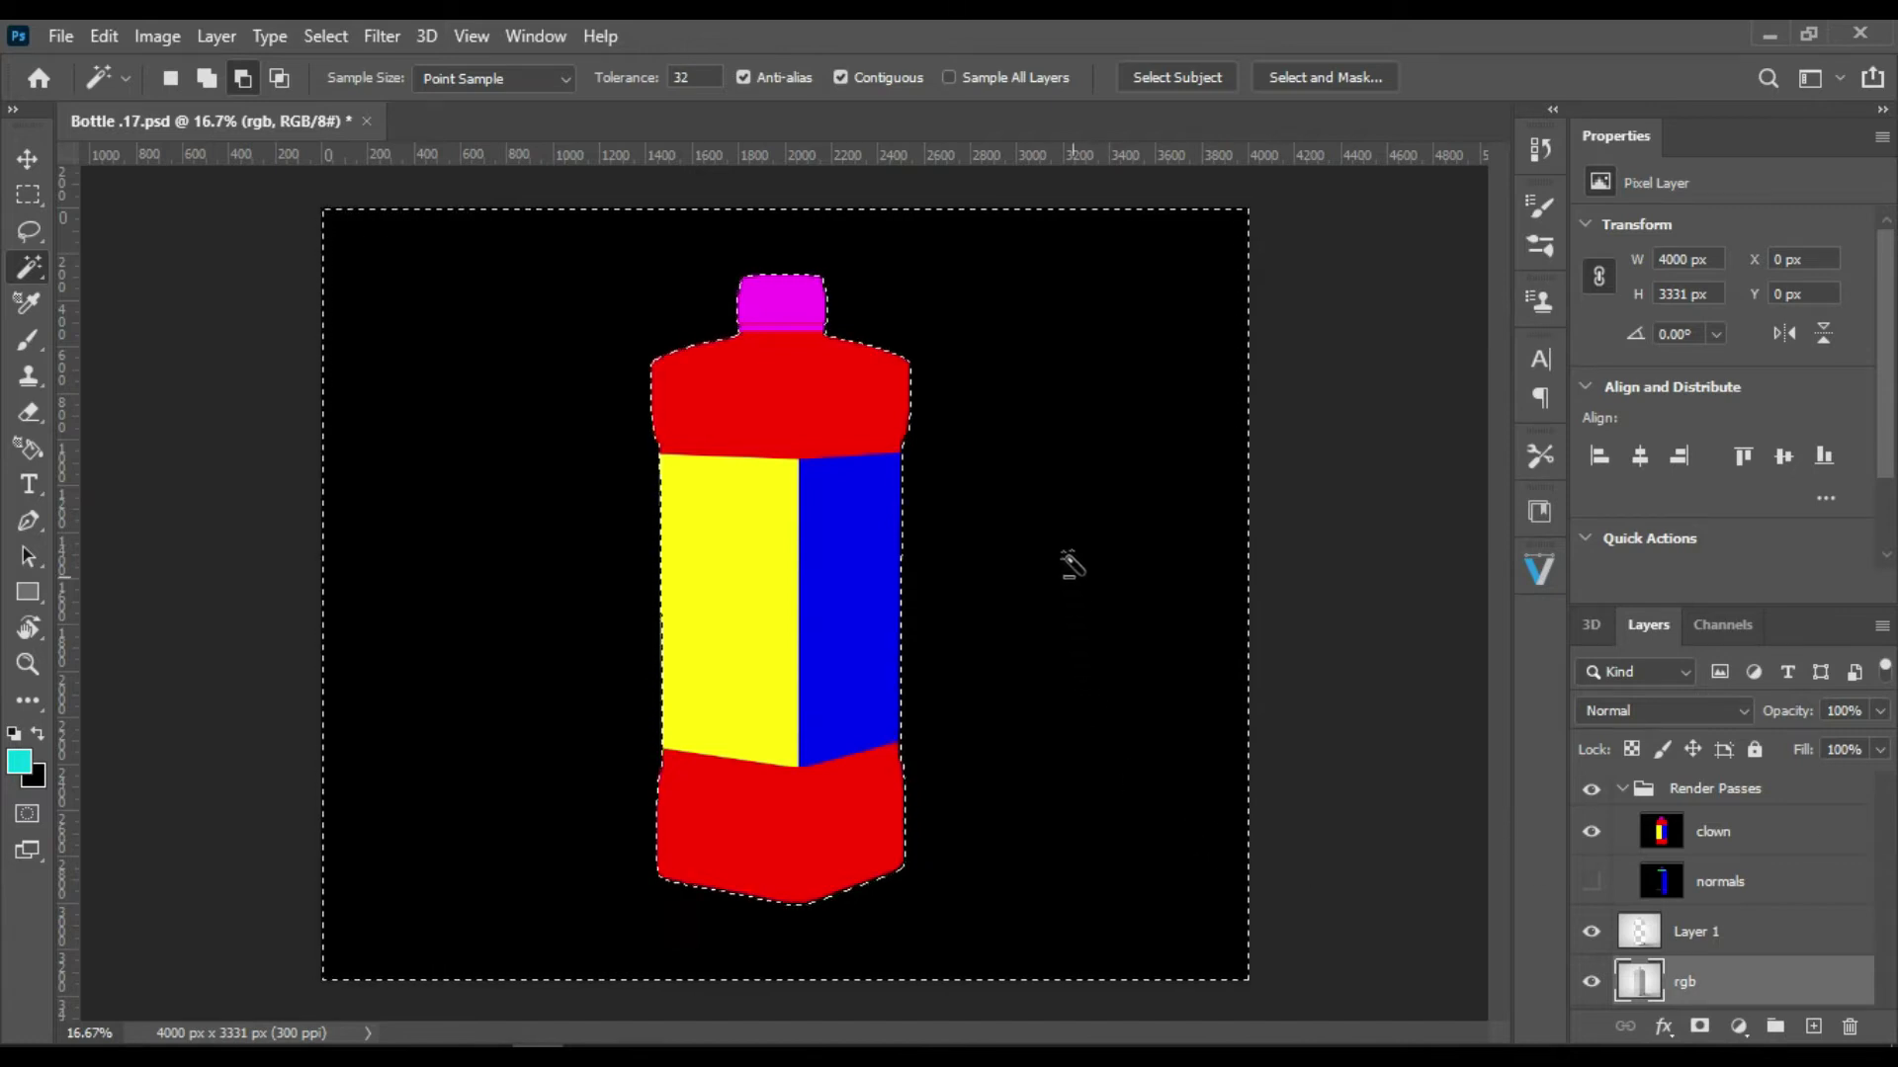
pyautogui.rightClick(1071, 545)
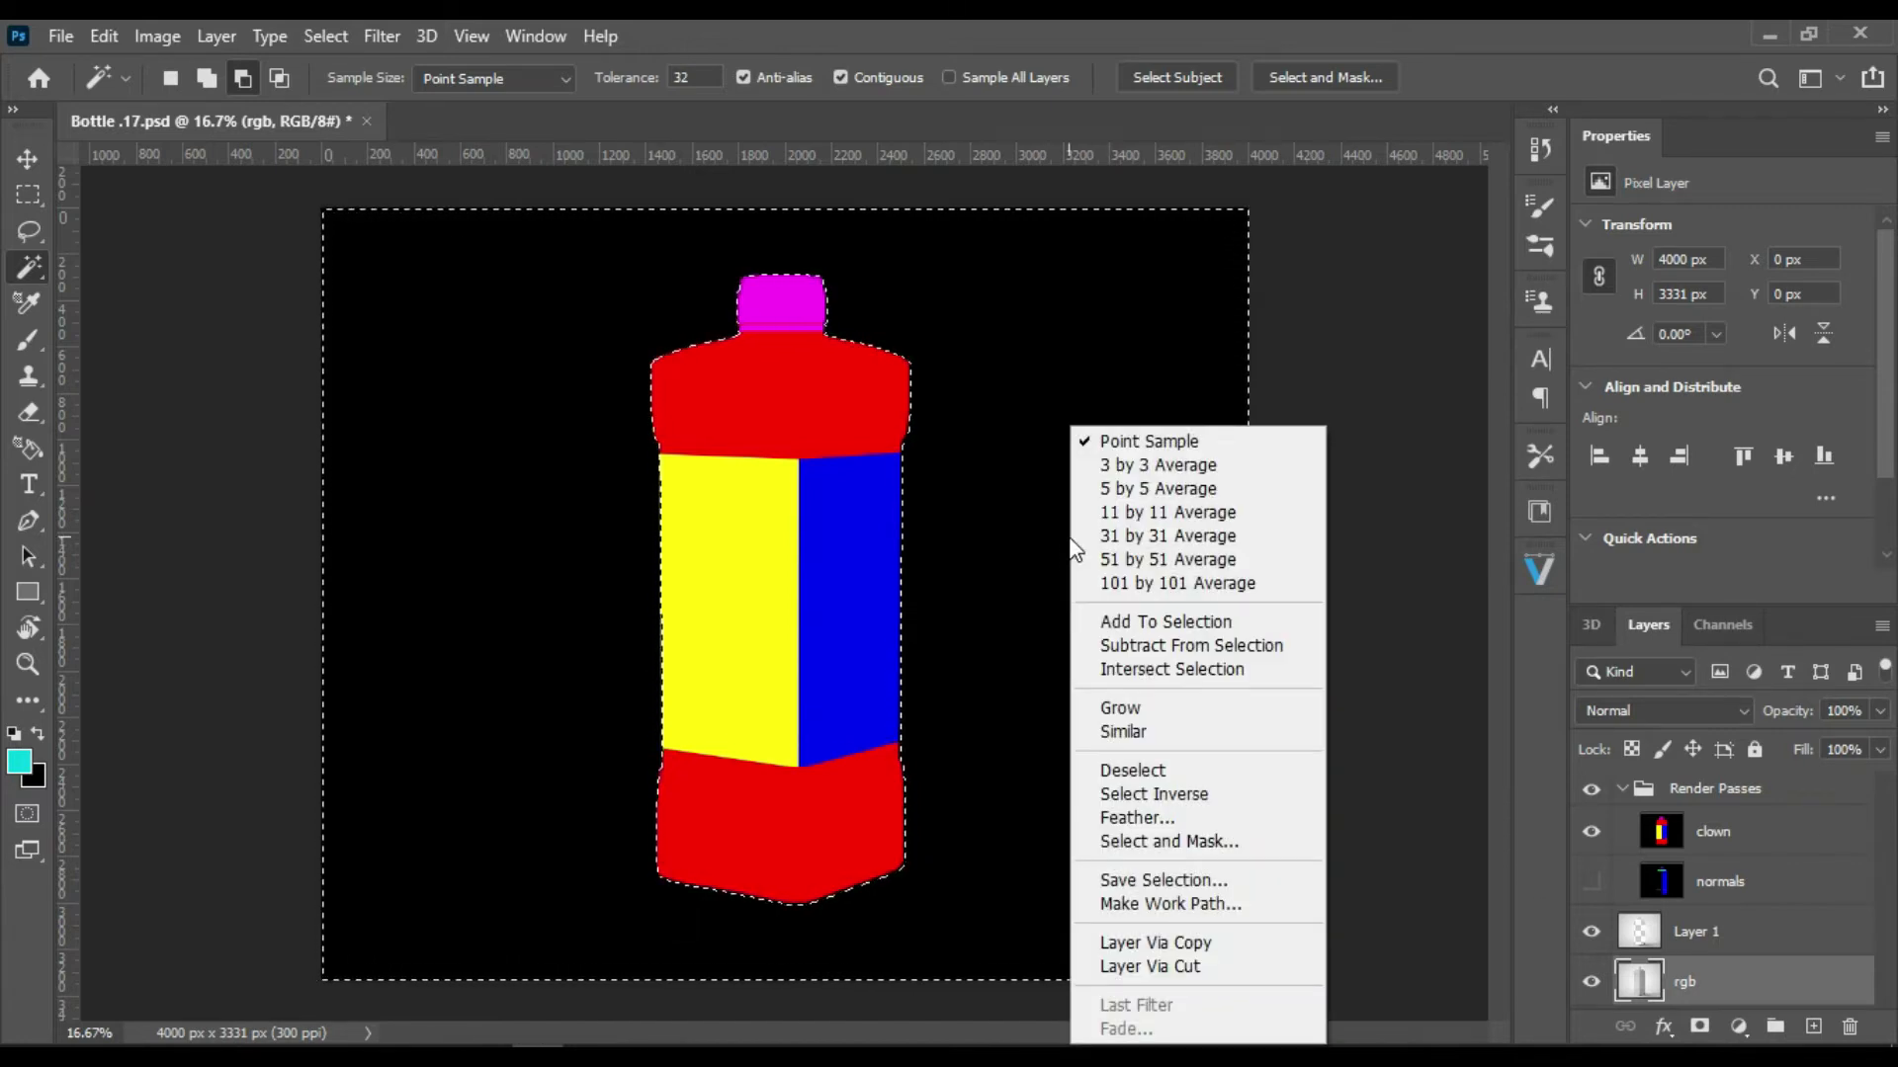
pyautogui.click(1204, 793)
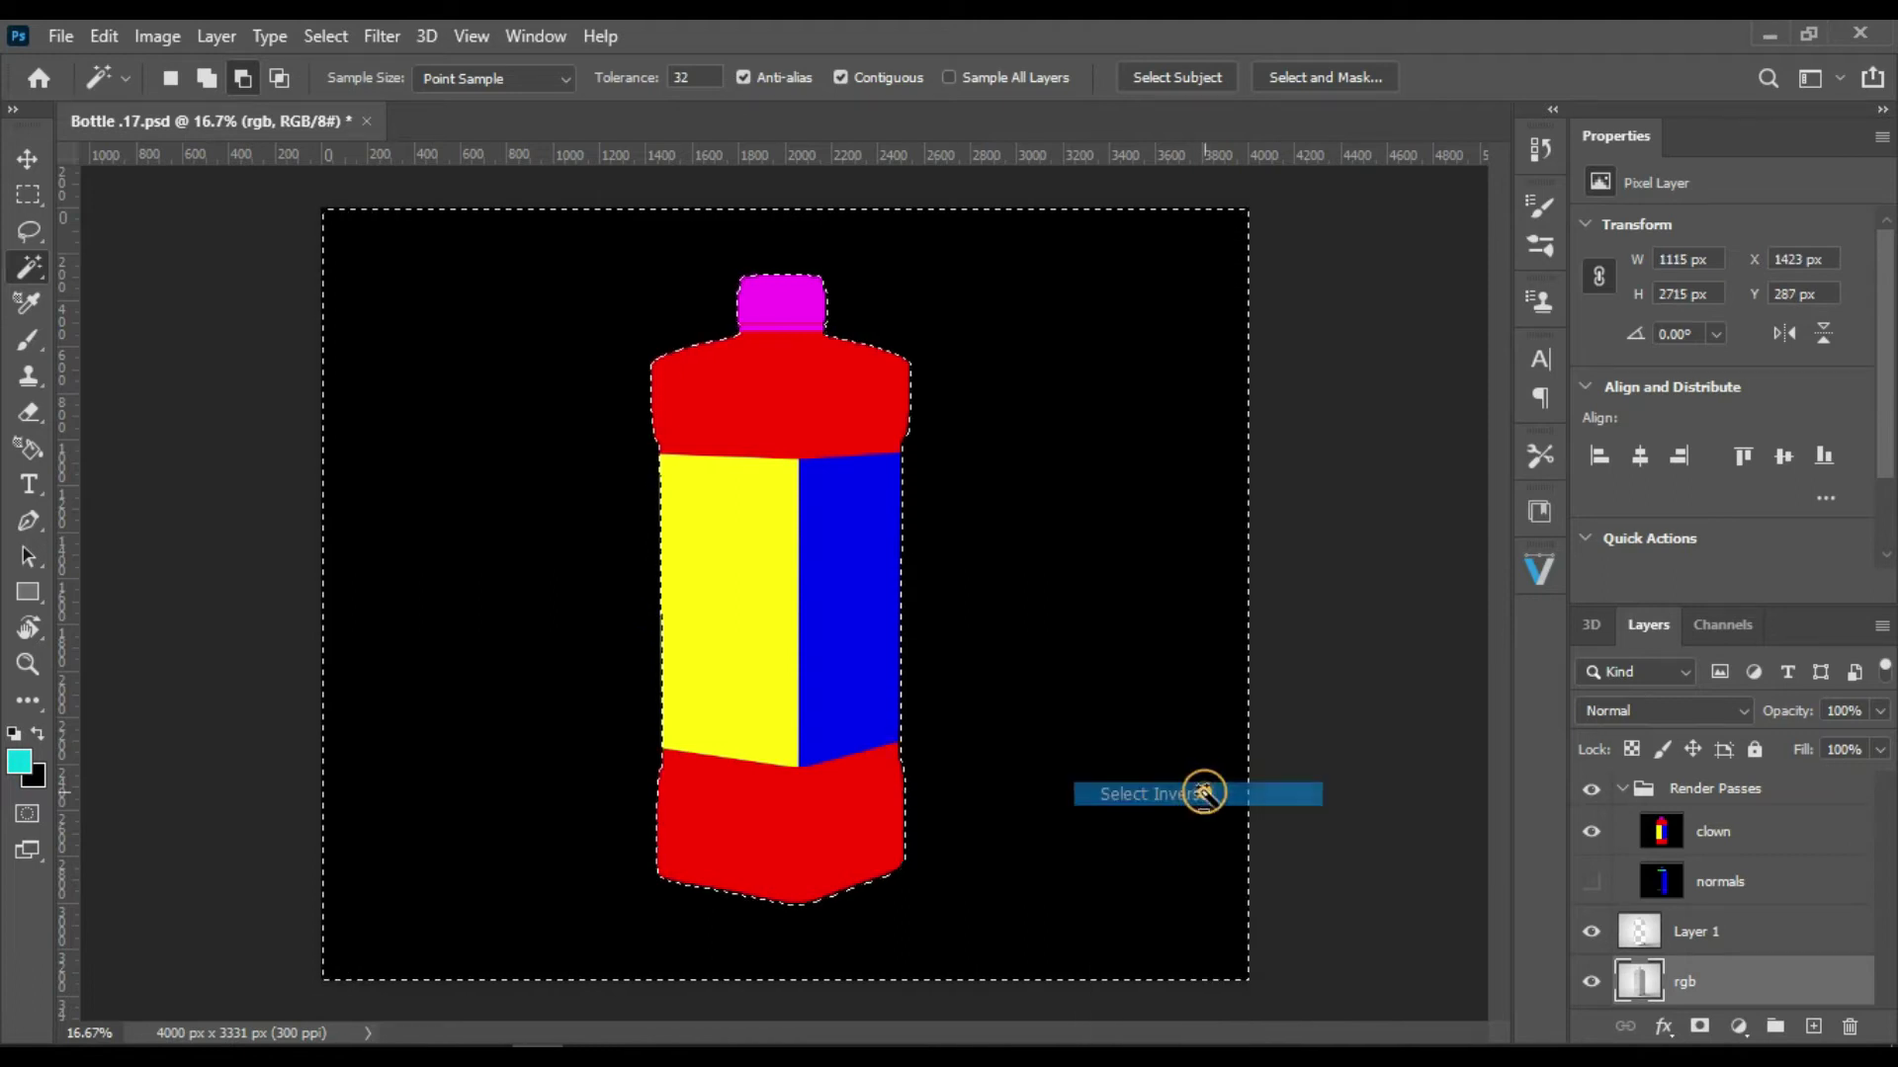
pyautogui.keyDown('ctrl'); pyautogui.click(1661, 989); pyautogui.keyUp('ctrl')
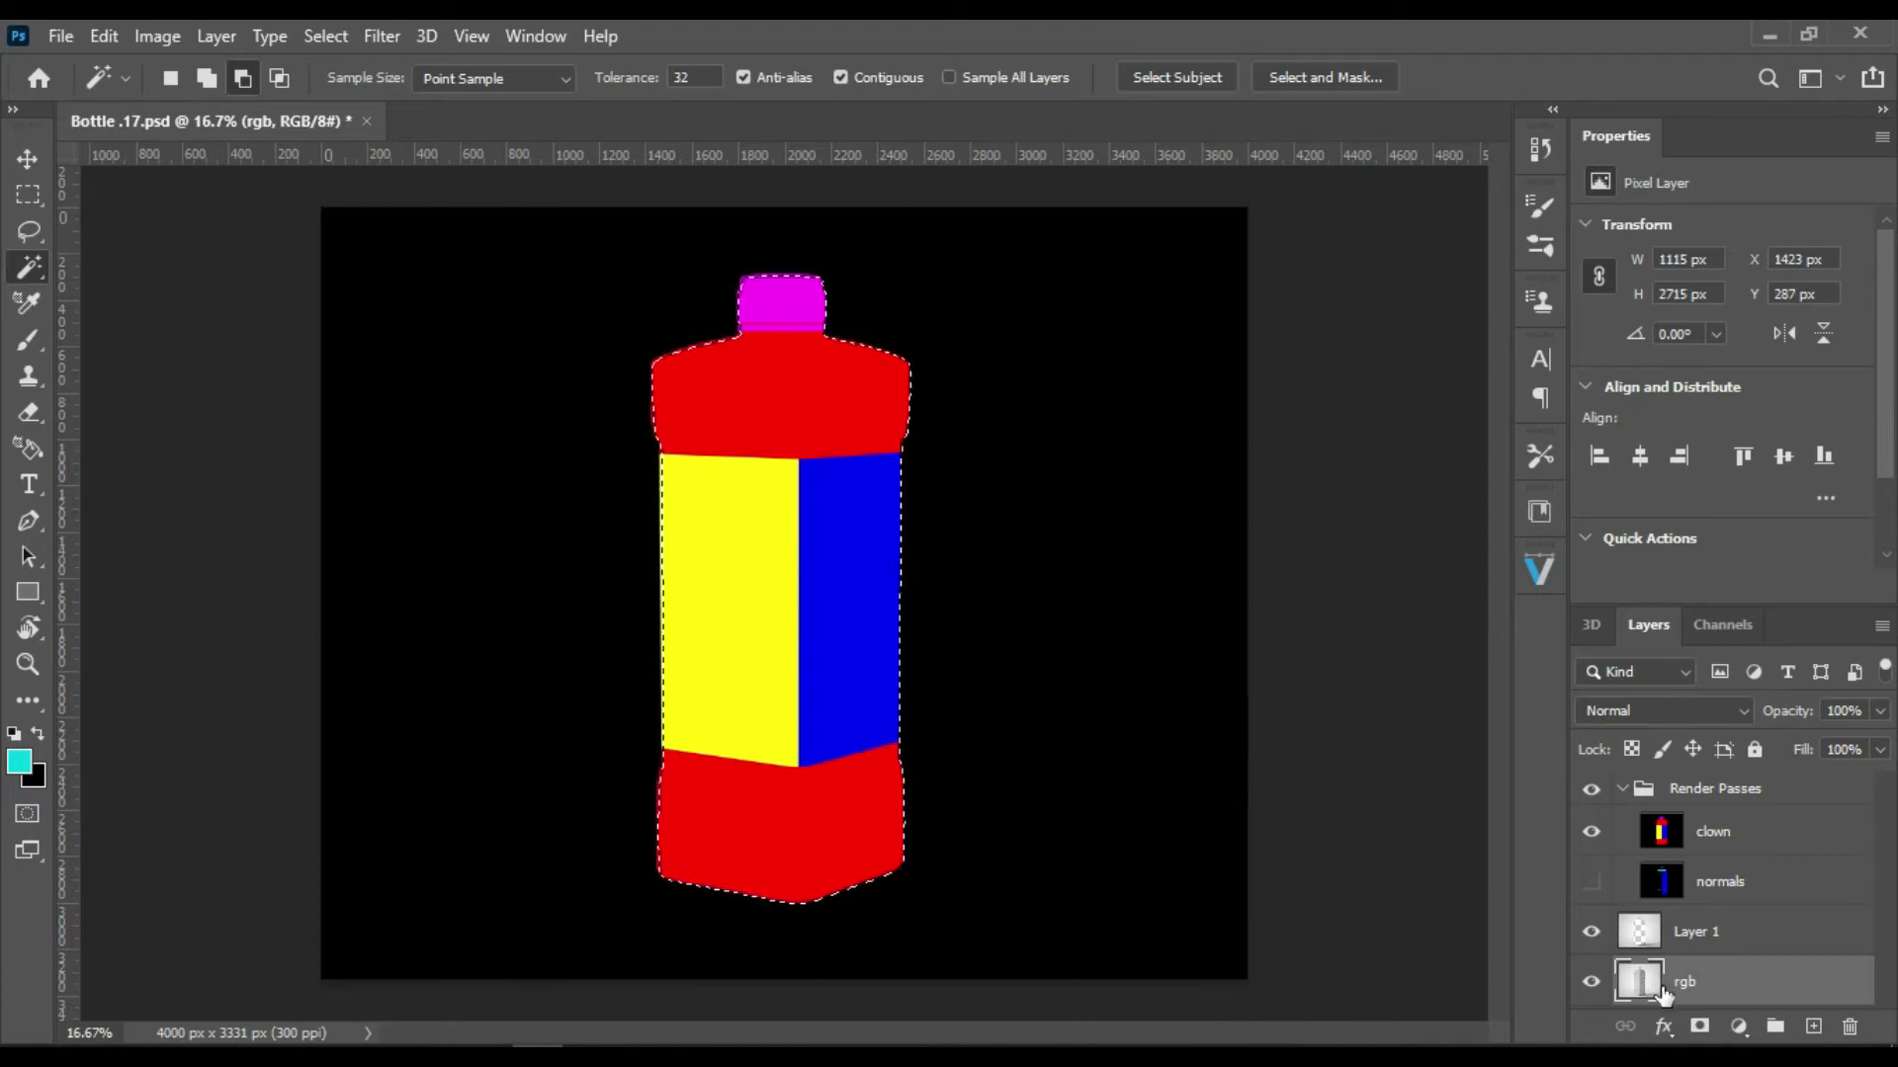
pyautogui.hotkey('ctrl', 'j')
# Step: Delete the original rgb layer and hide the Render Passes group to reveal the grey bottle
pyautogui.click(1705, 987)
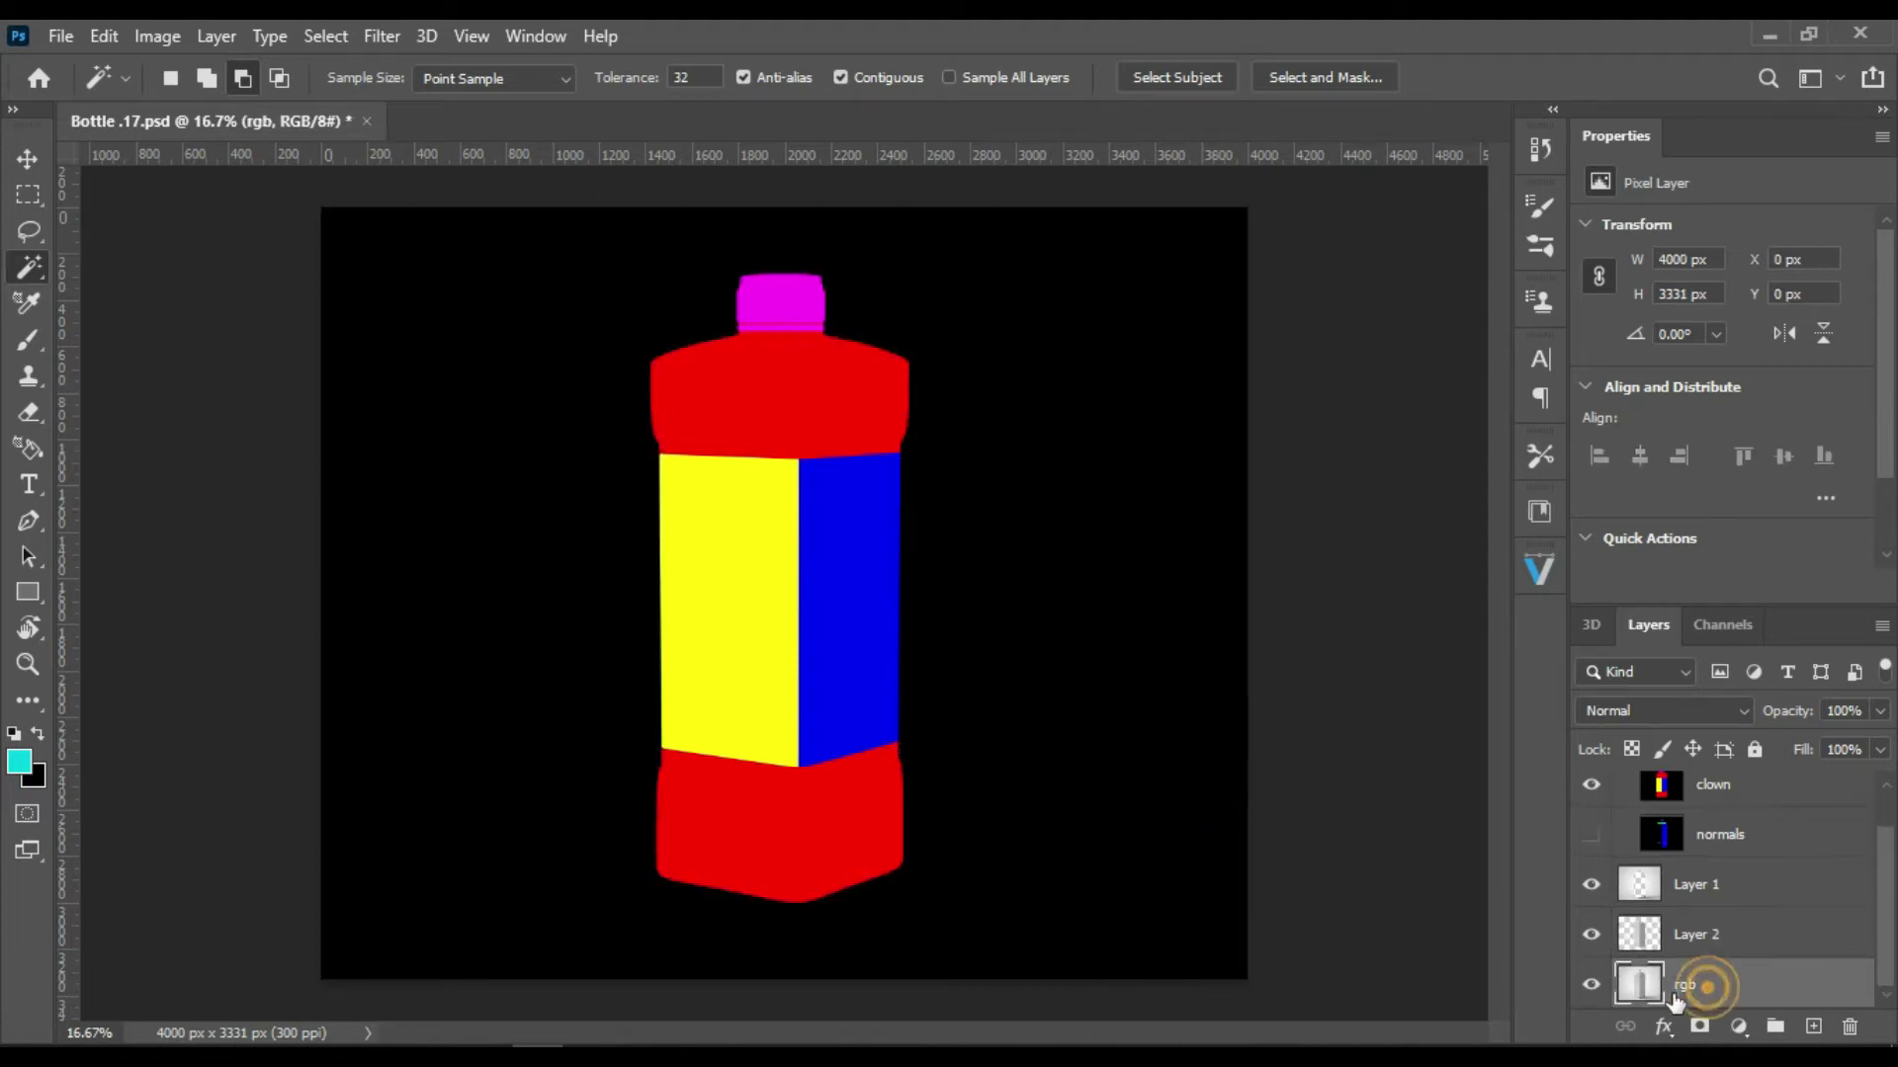
pyautogui.moveTo(1676, 993); pyautogui.dragTo(1850, 1026)
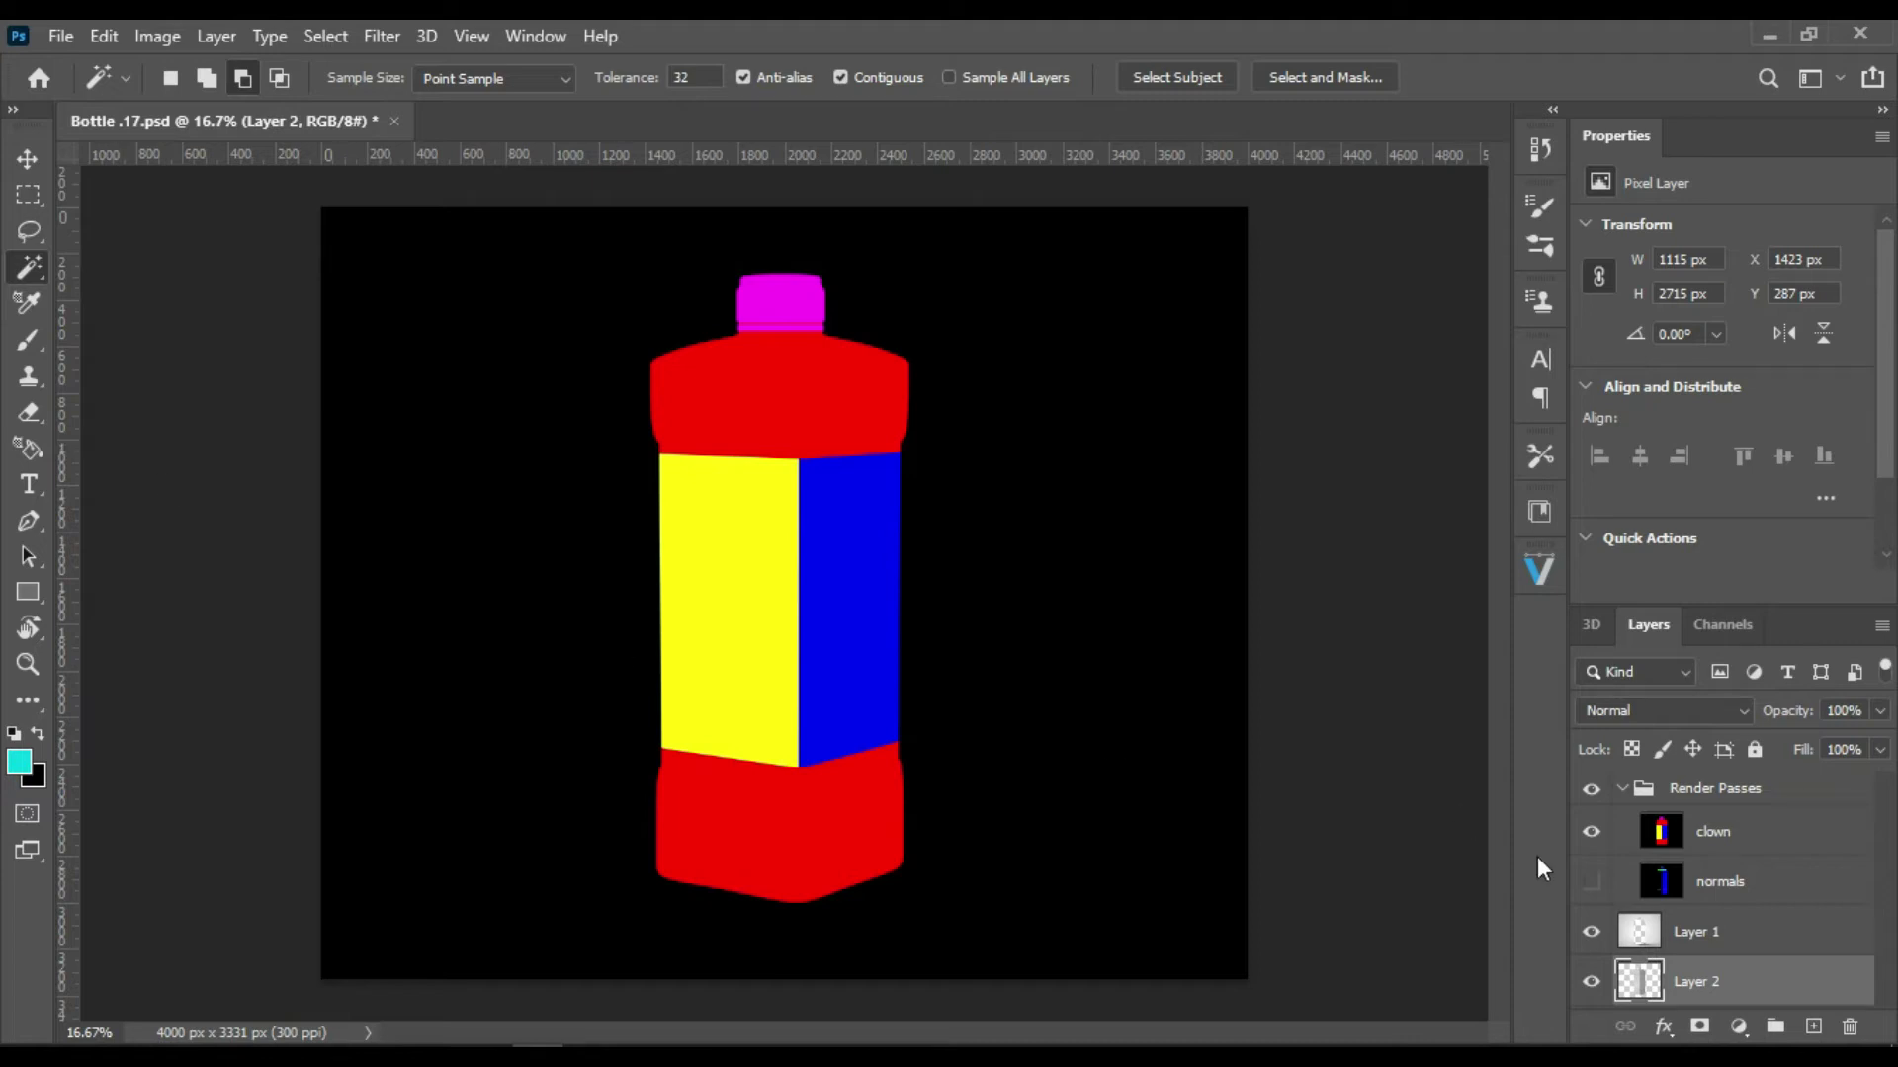
pyautogui.click(1621, 789)
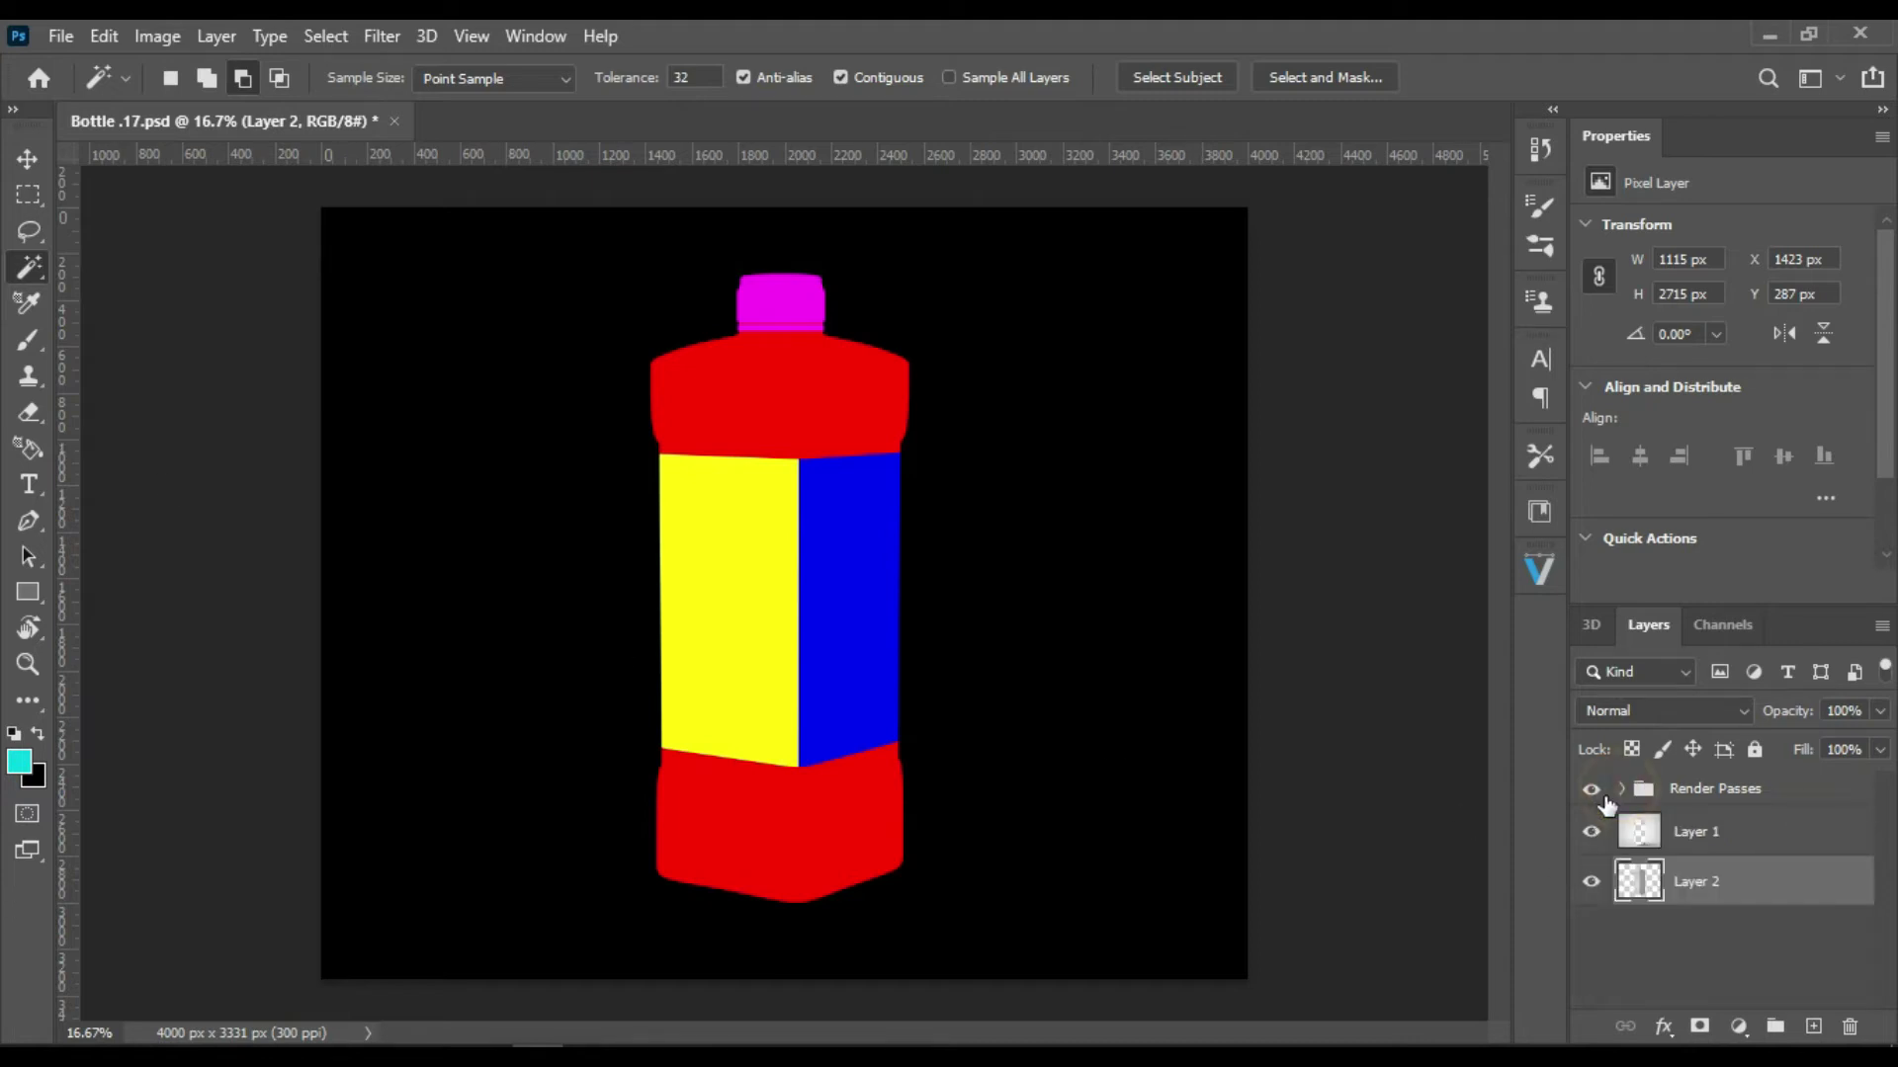
pyautogui.click(1592, 789)
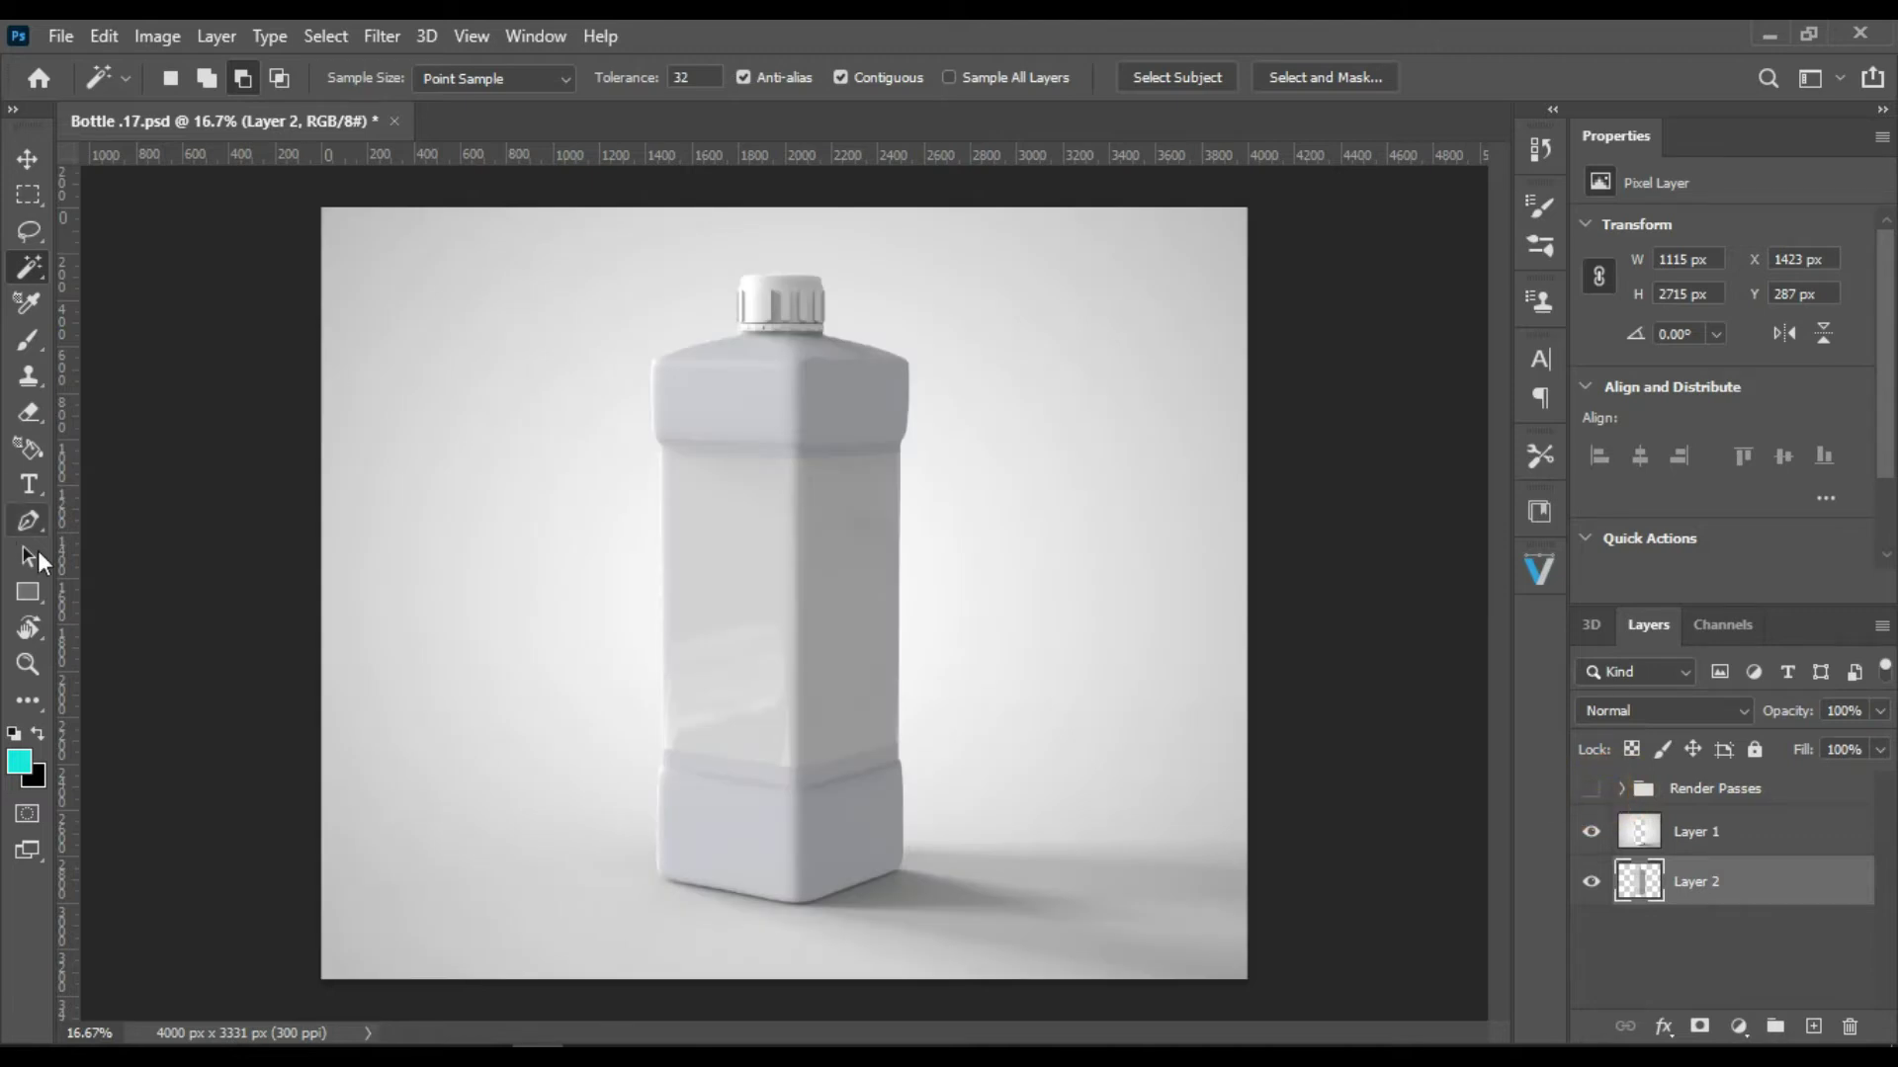
# Step: Draw Rectangle 1 over the bottle's front left panel and move it above Layer 1
pyautogui.click(26, 593)
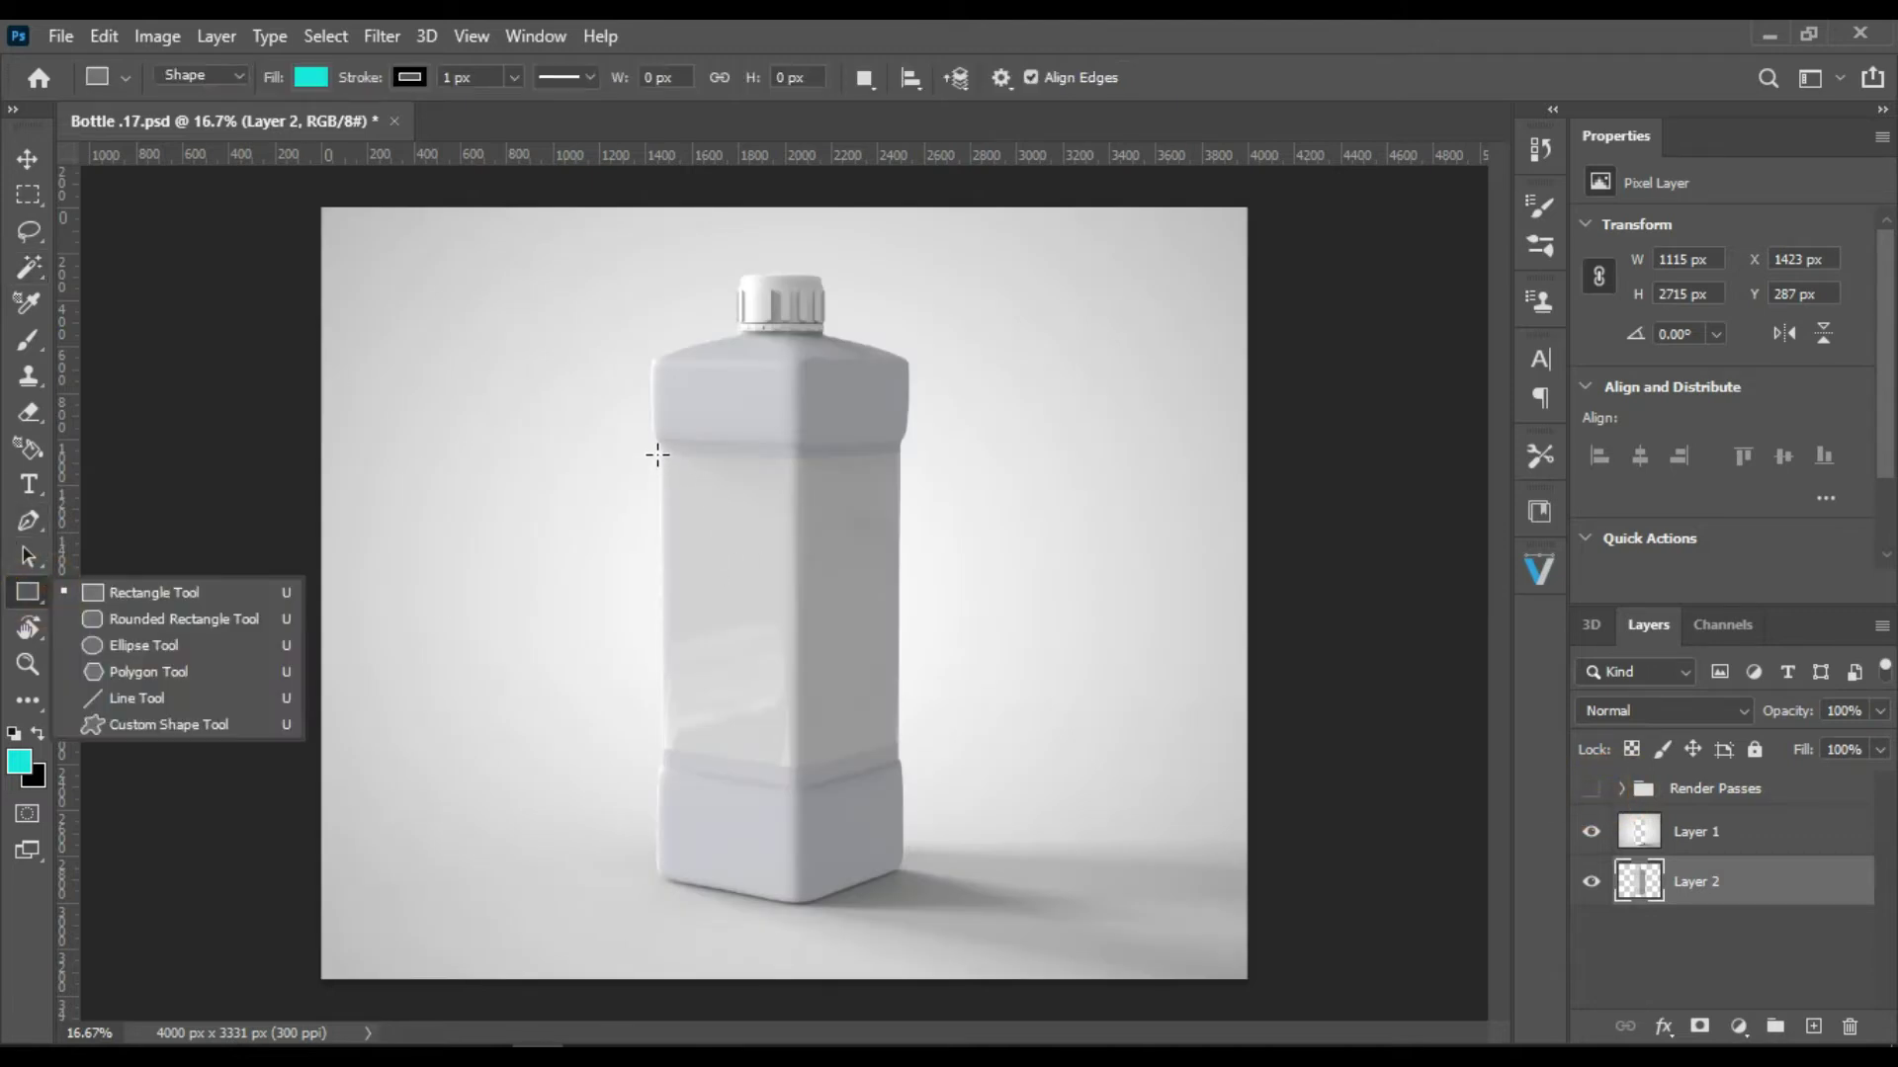
pyautogui.moveTo(655, 454); pyautogui.dragTo(801, 776)
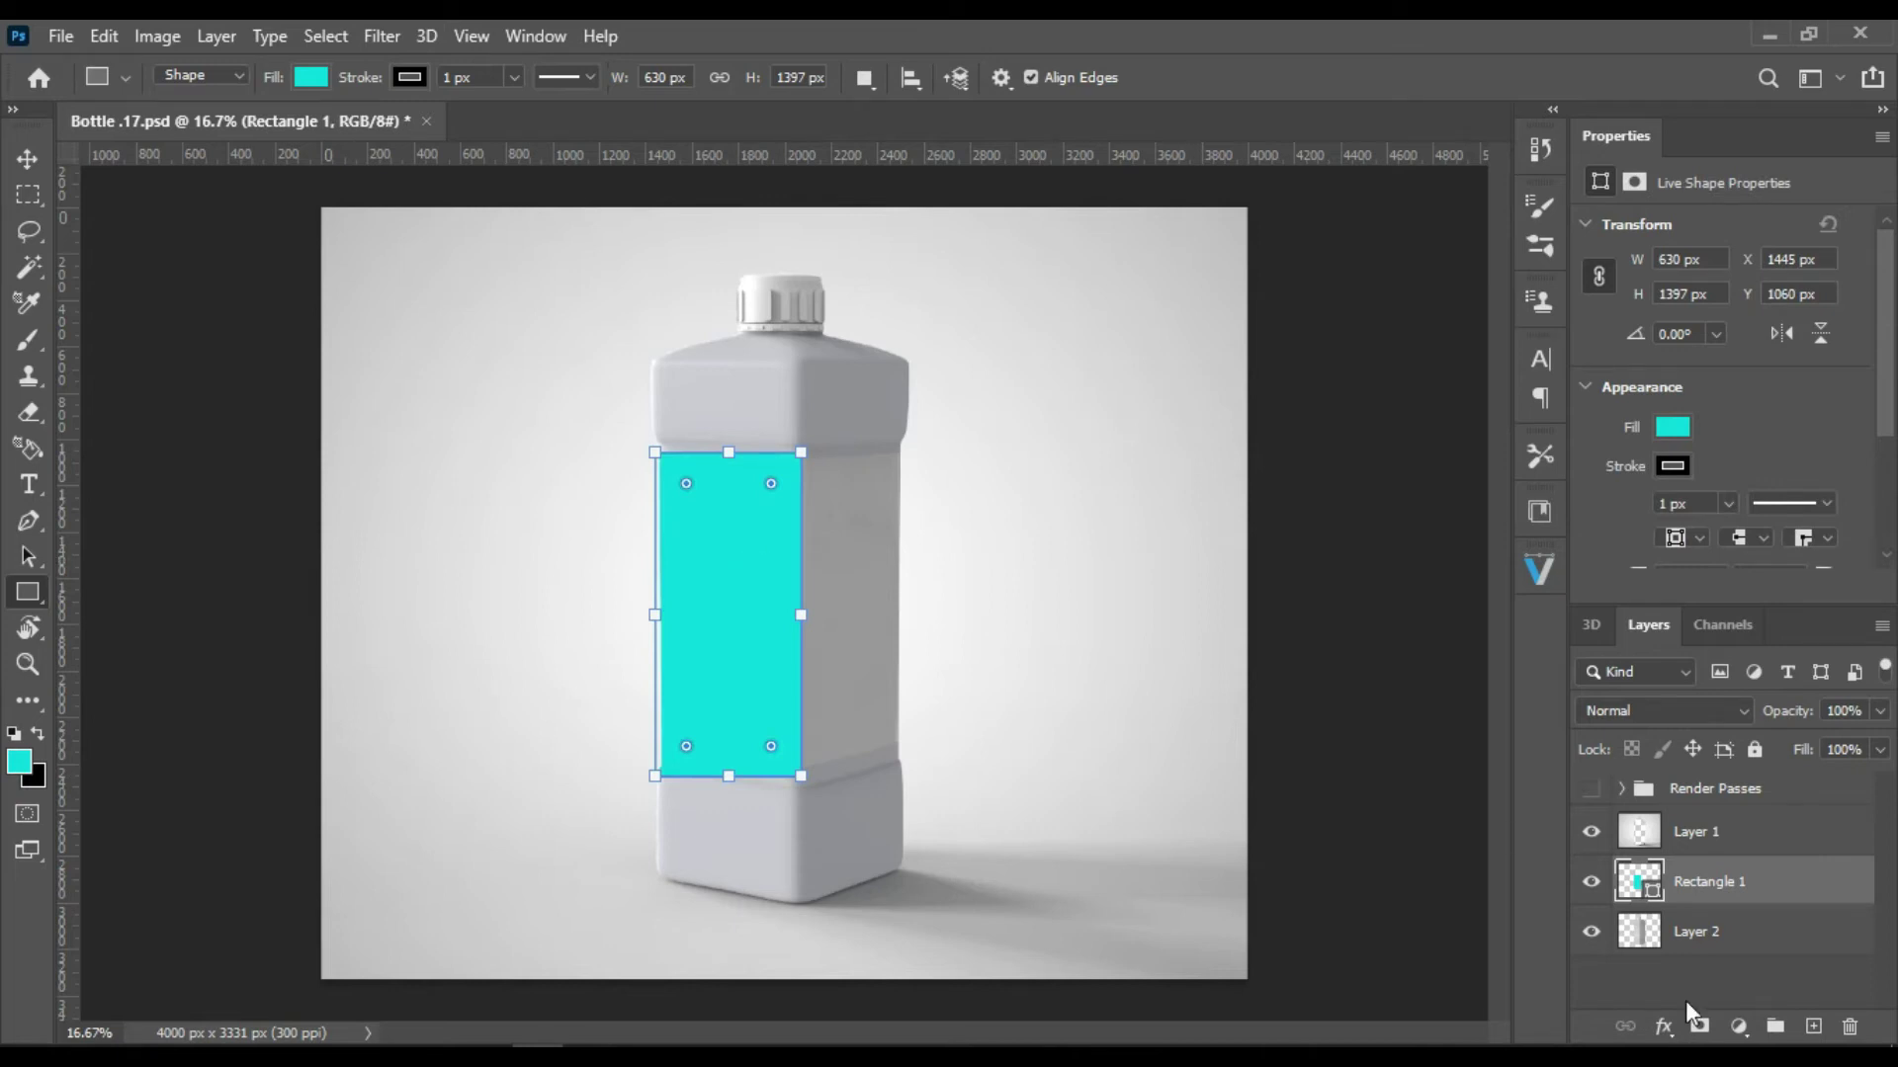
pyautogui.moveTo(1725, 883); pyautogui.dragTo(1719, 833)
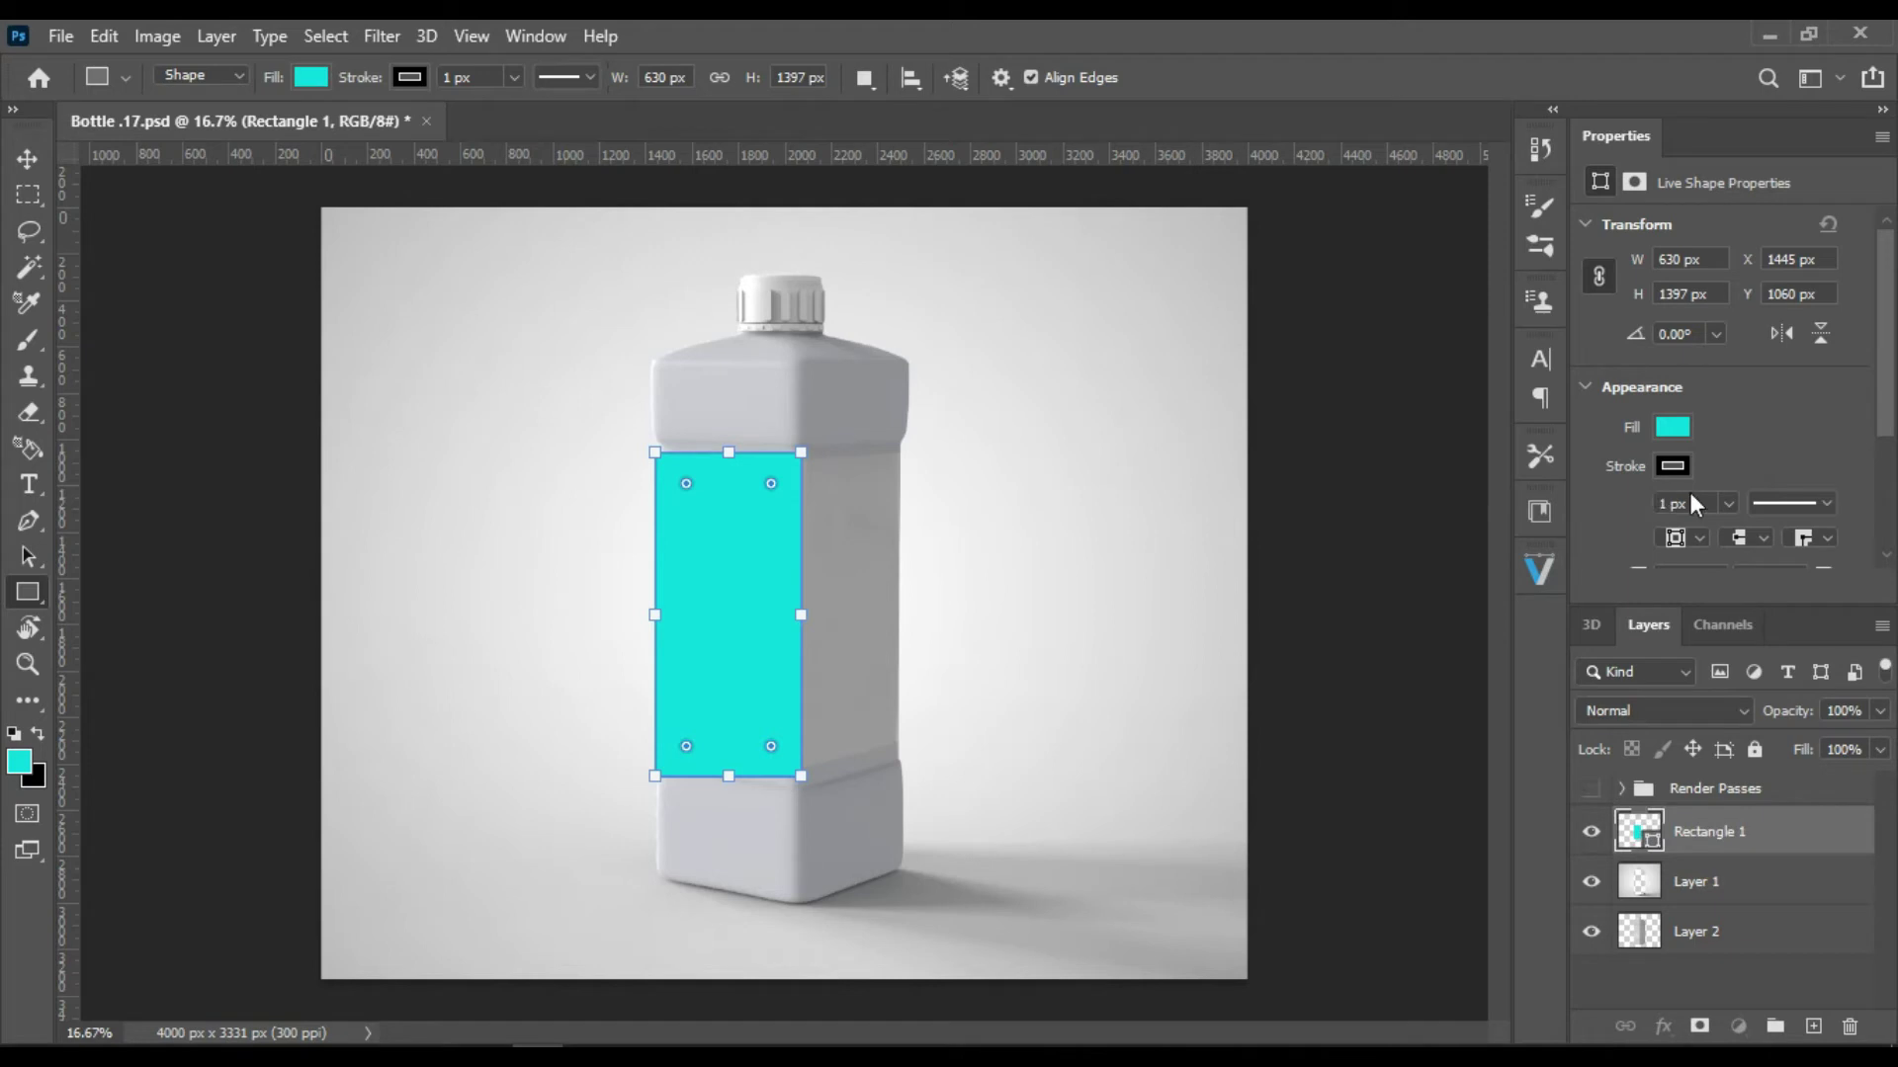
# Step: Set Rectangle 1's stroke to No Color, leaving only the cyan fill
pyautogui.click(1664, 467)
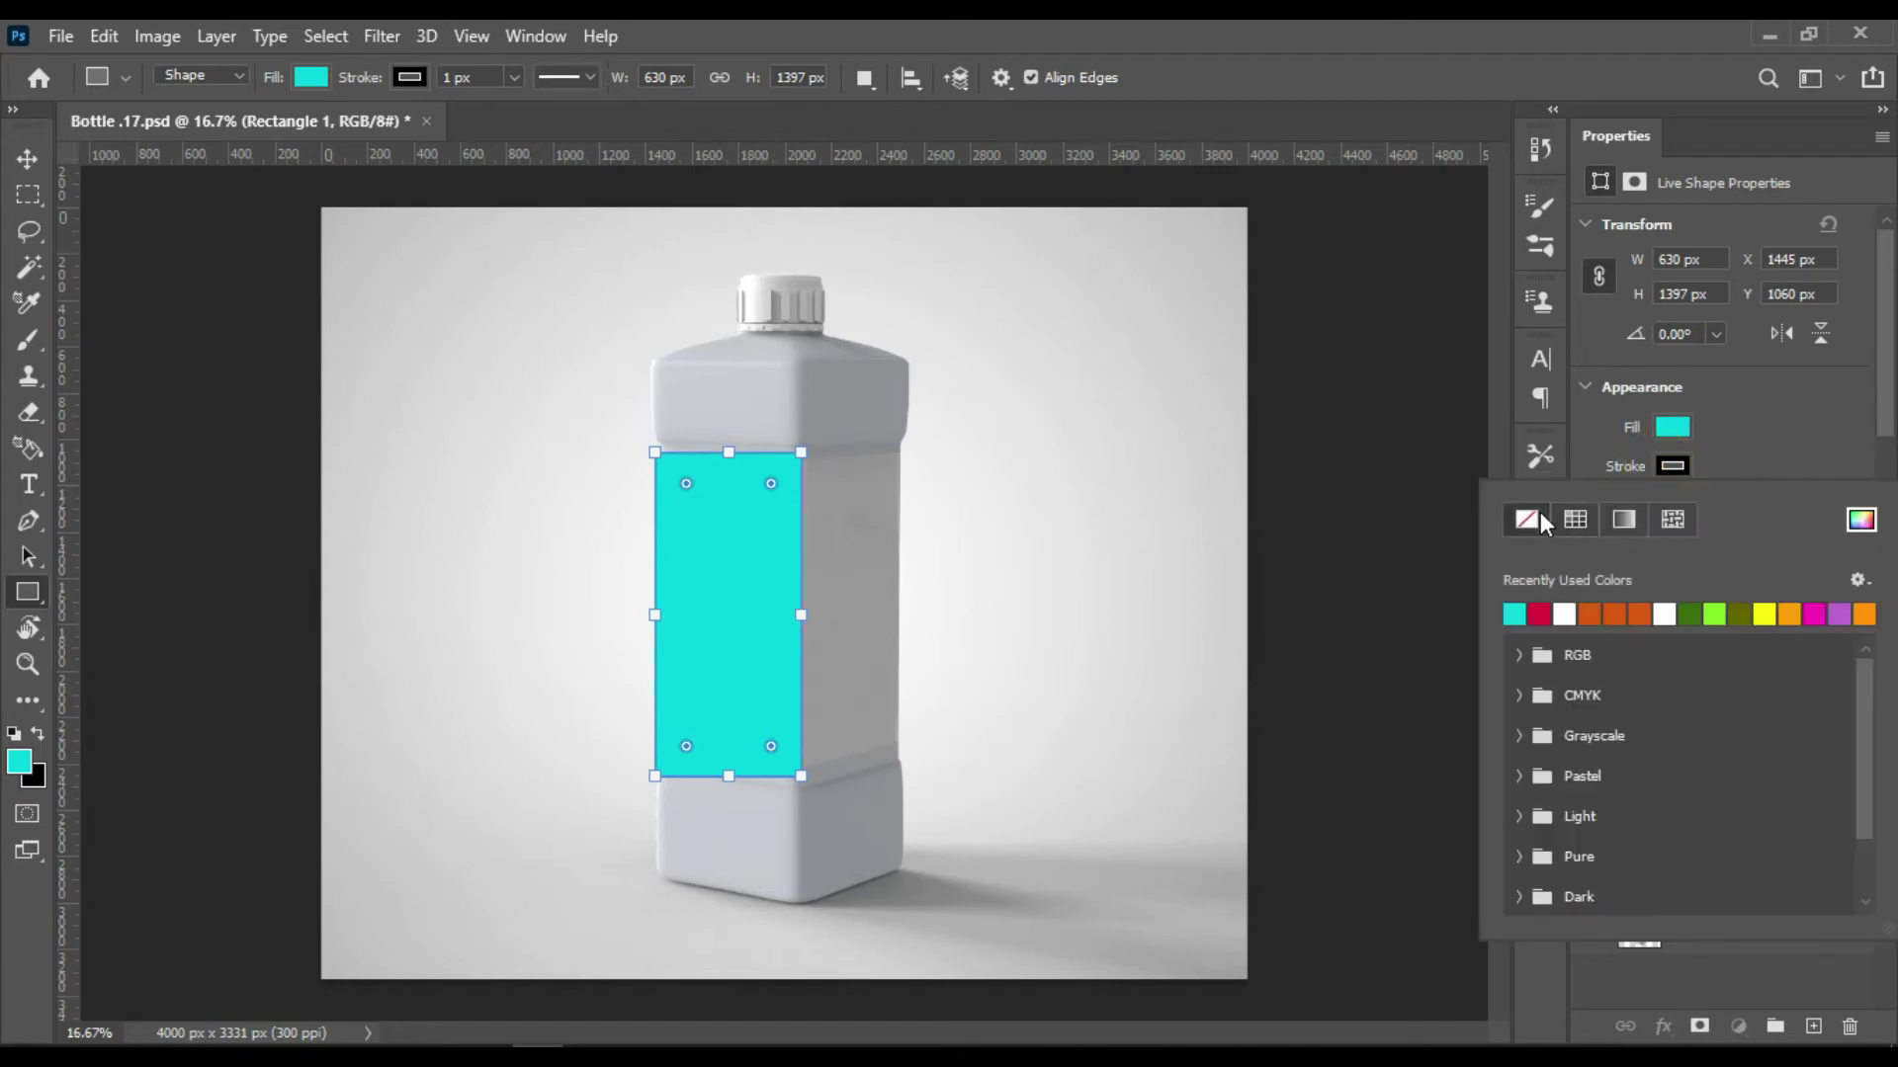
pyautogui.click(1527, 519)
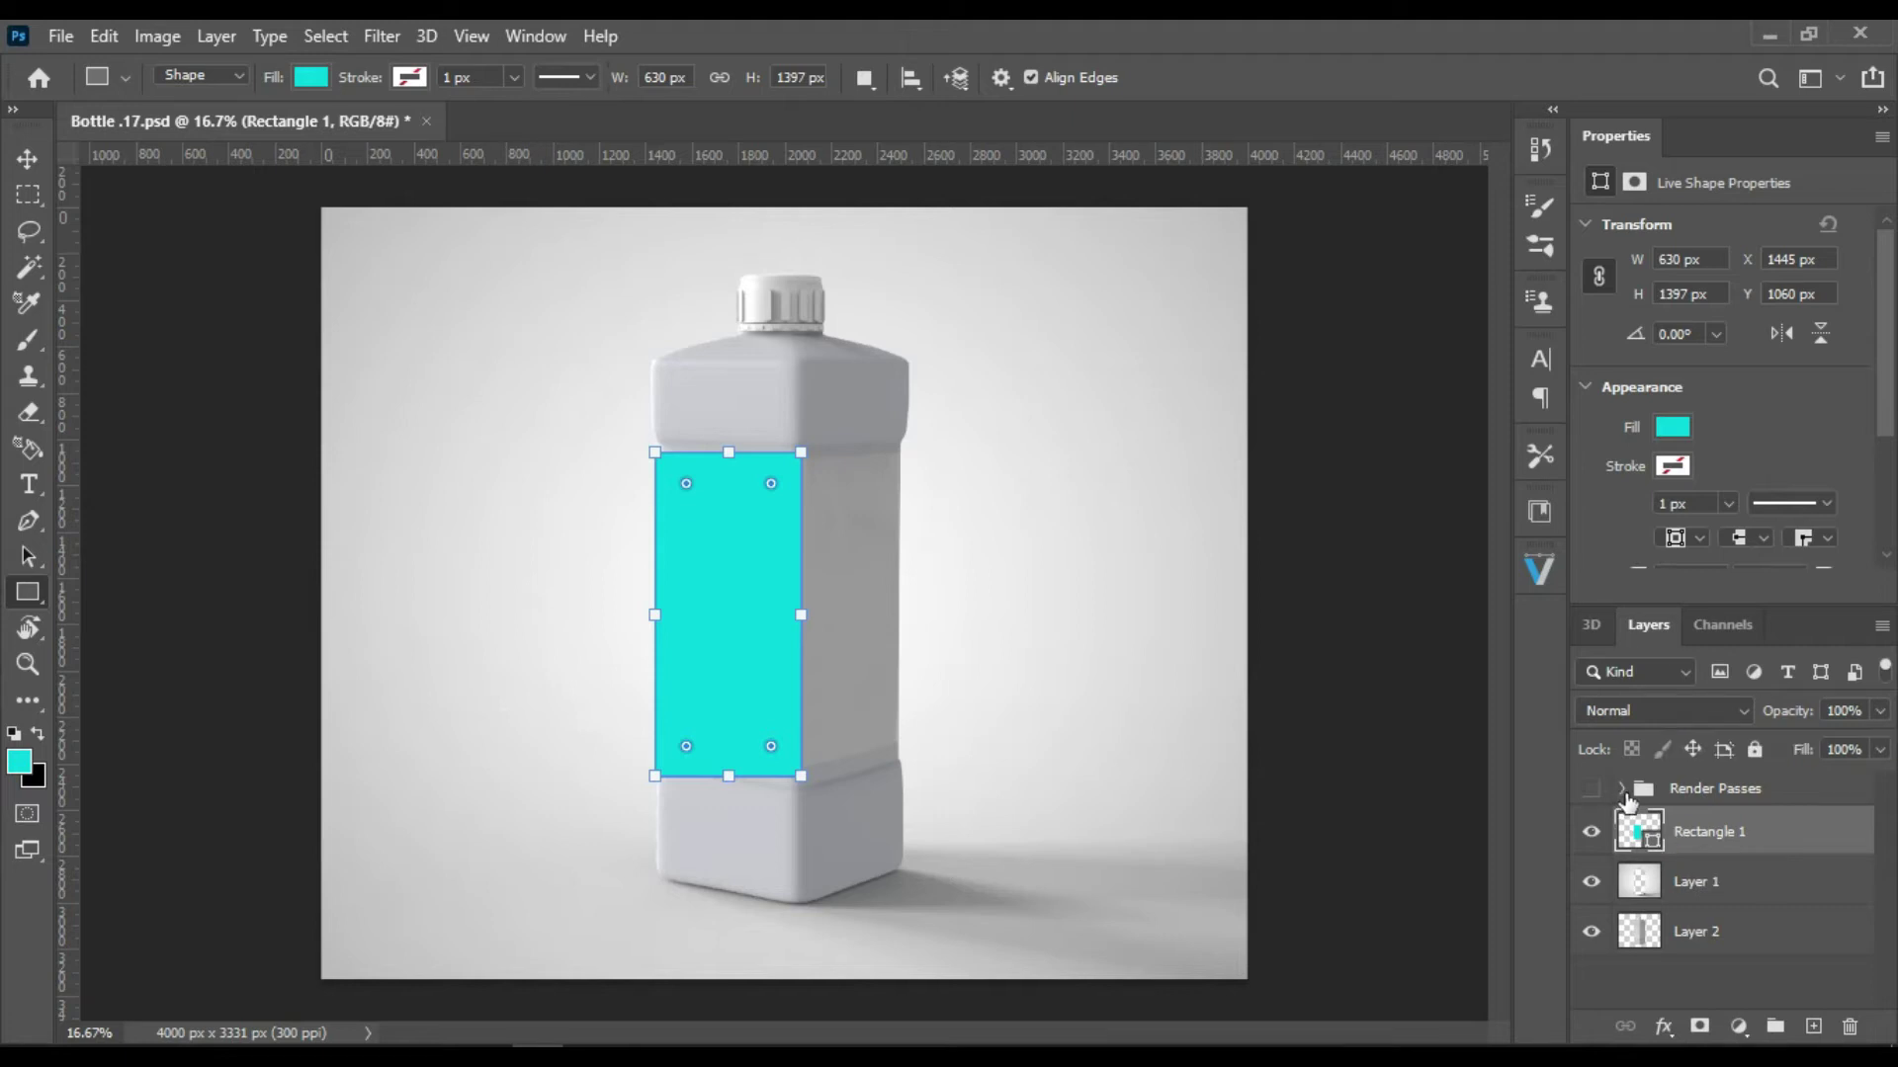
pyautogui.click(1621, 788)
# Step: Show the clown pass and place a vertical guide at 2000 px on the yellow-blue corner edge
pyautogui.click(1592, 833)
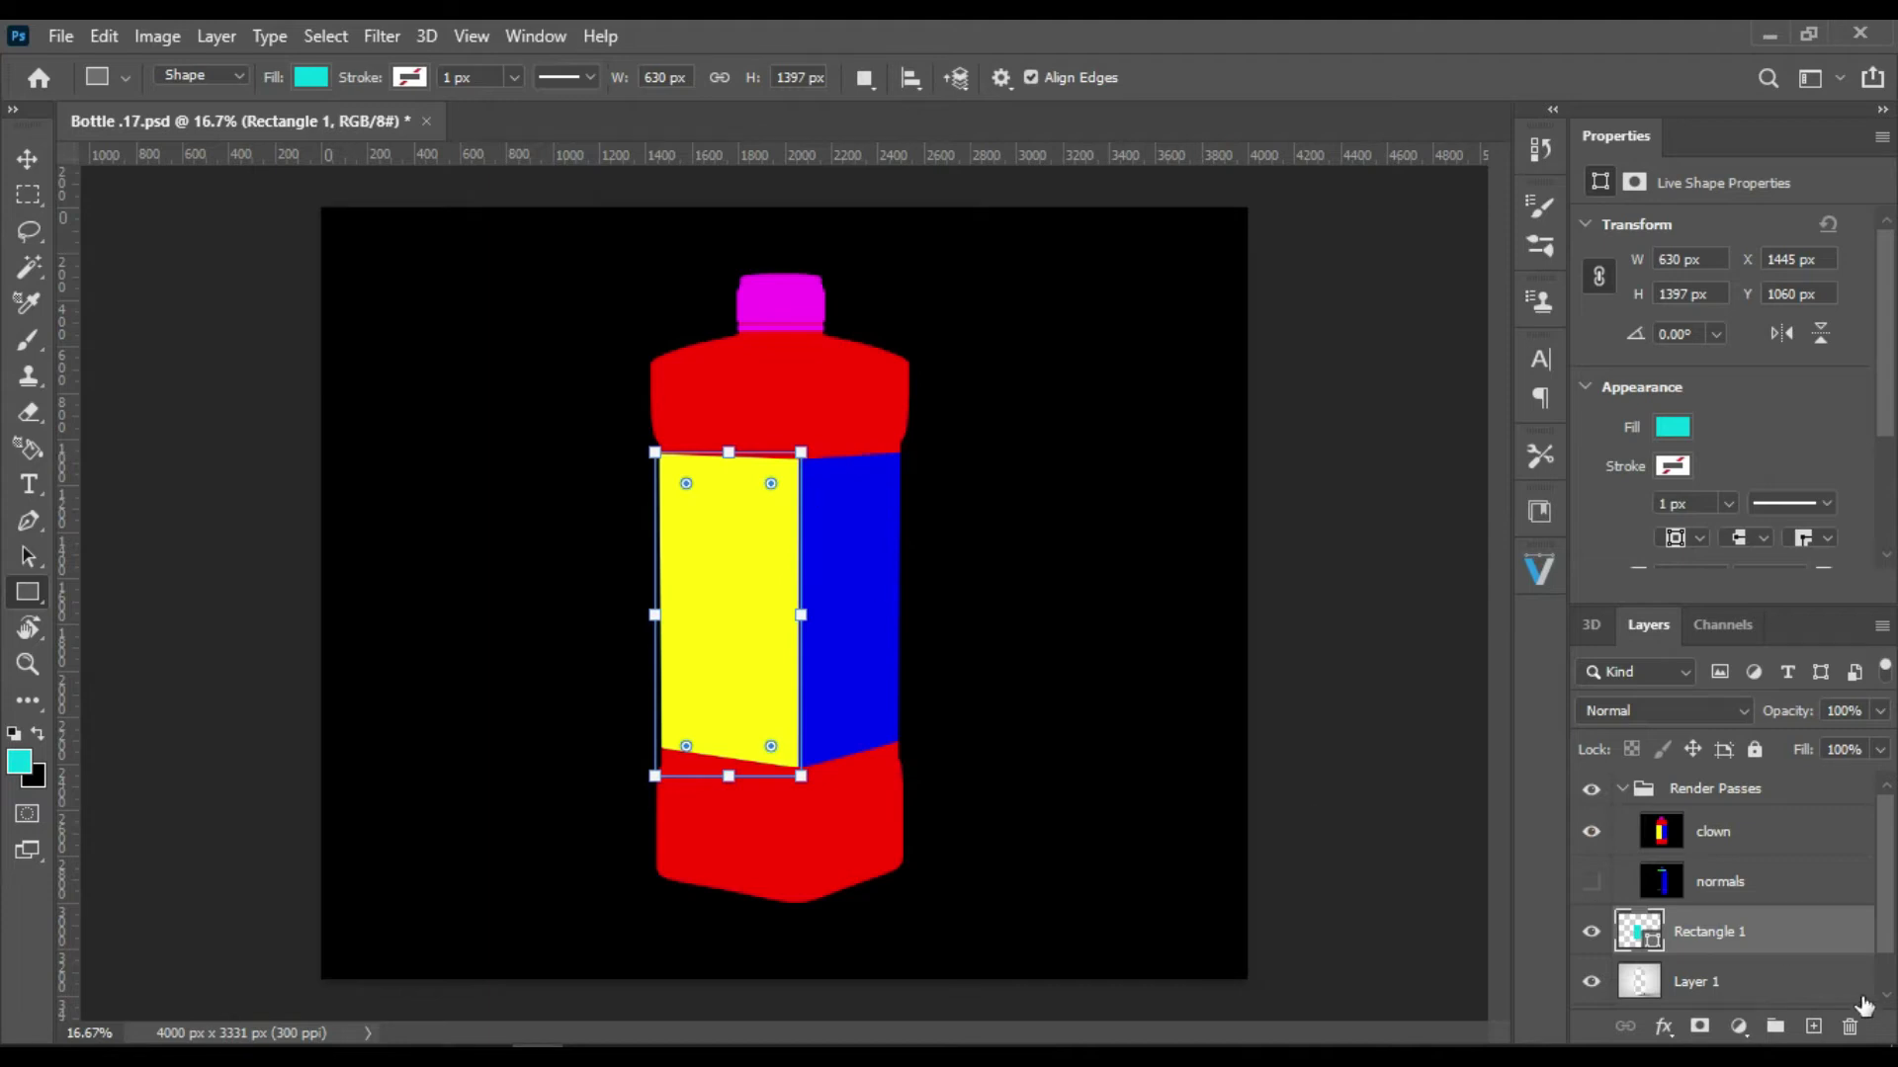
pyautogui.moveTo(63, 456)
pyautogui.mouseDown()
pyautogui.moveTo(789, 543)
pyautogui.moveTo(797, 336)
pyautogui.mouseUp()
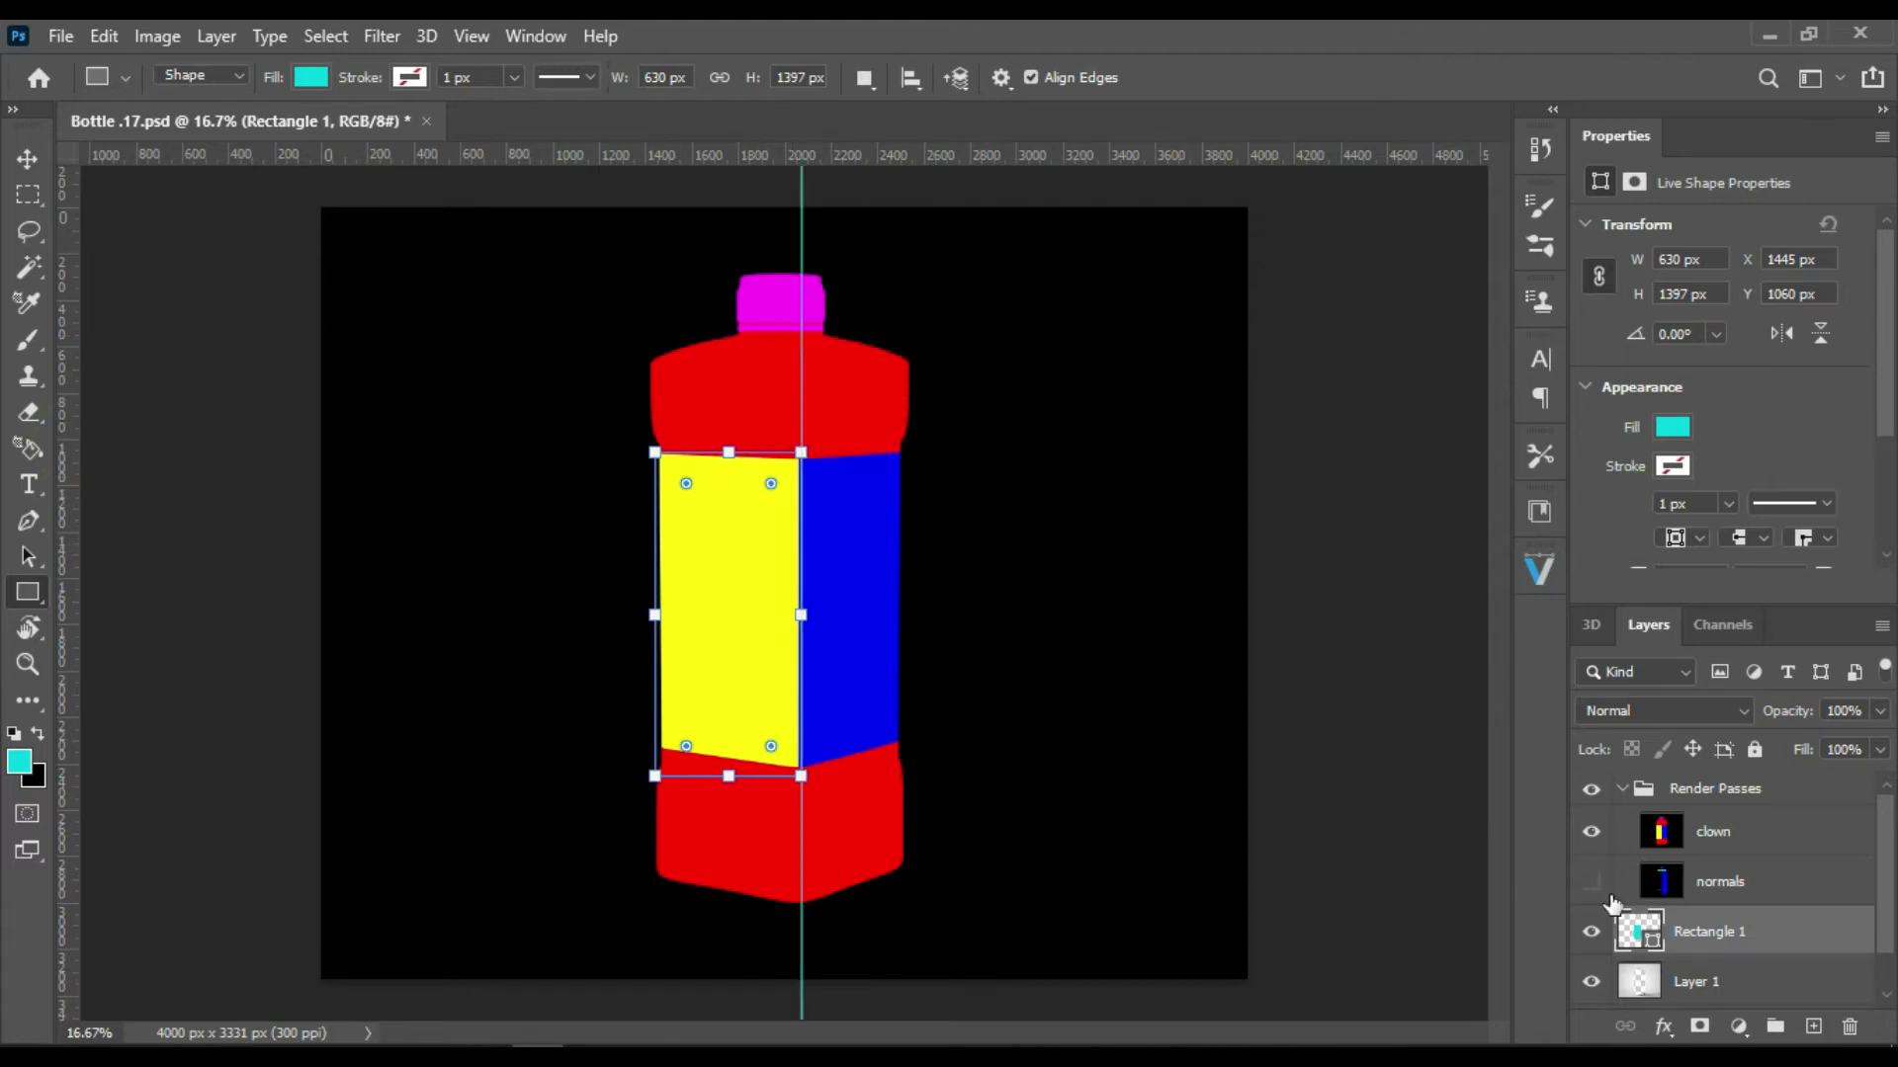
pyautogui.click(1592, 931)
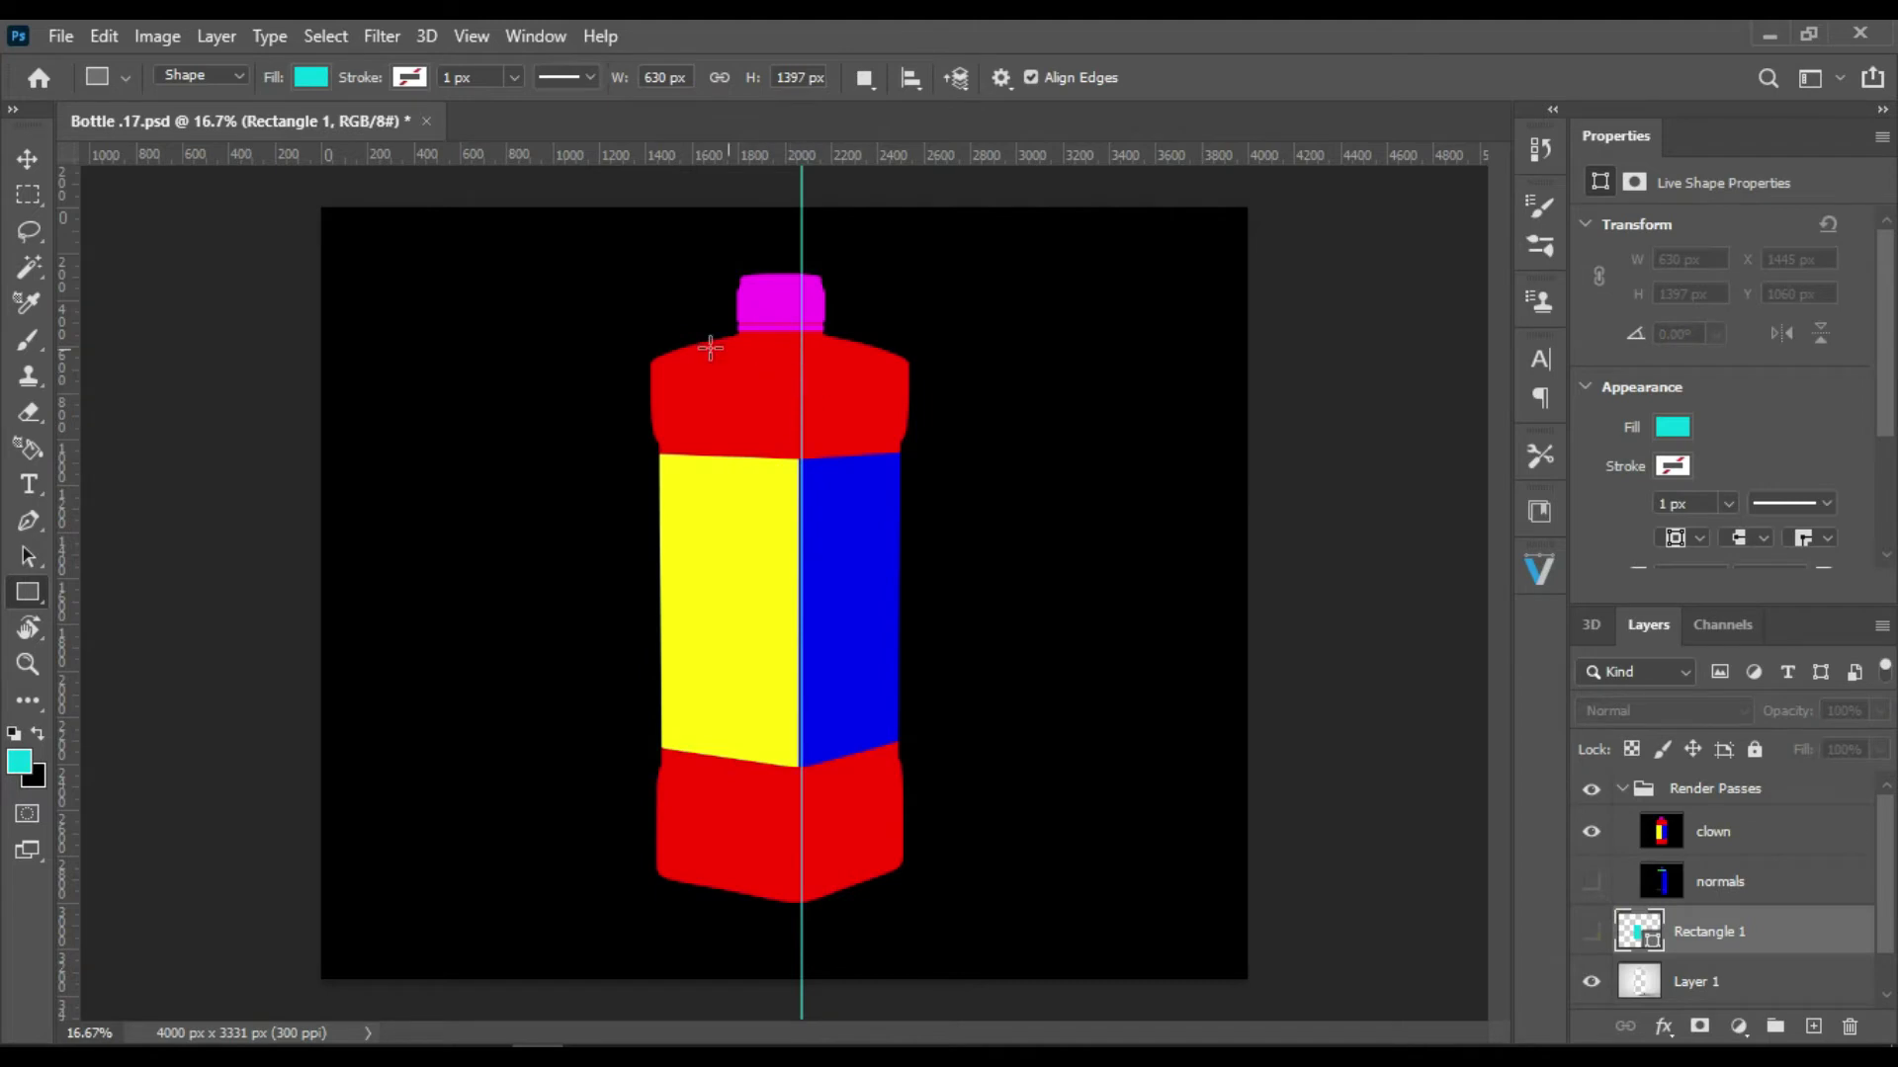
pyautogui.click(27, 158)
pyautogui.moveTo(802, 223); pyautogui.dragTo(797, 234)
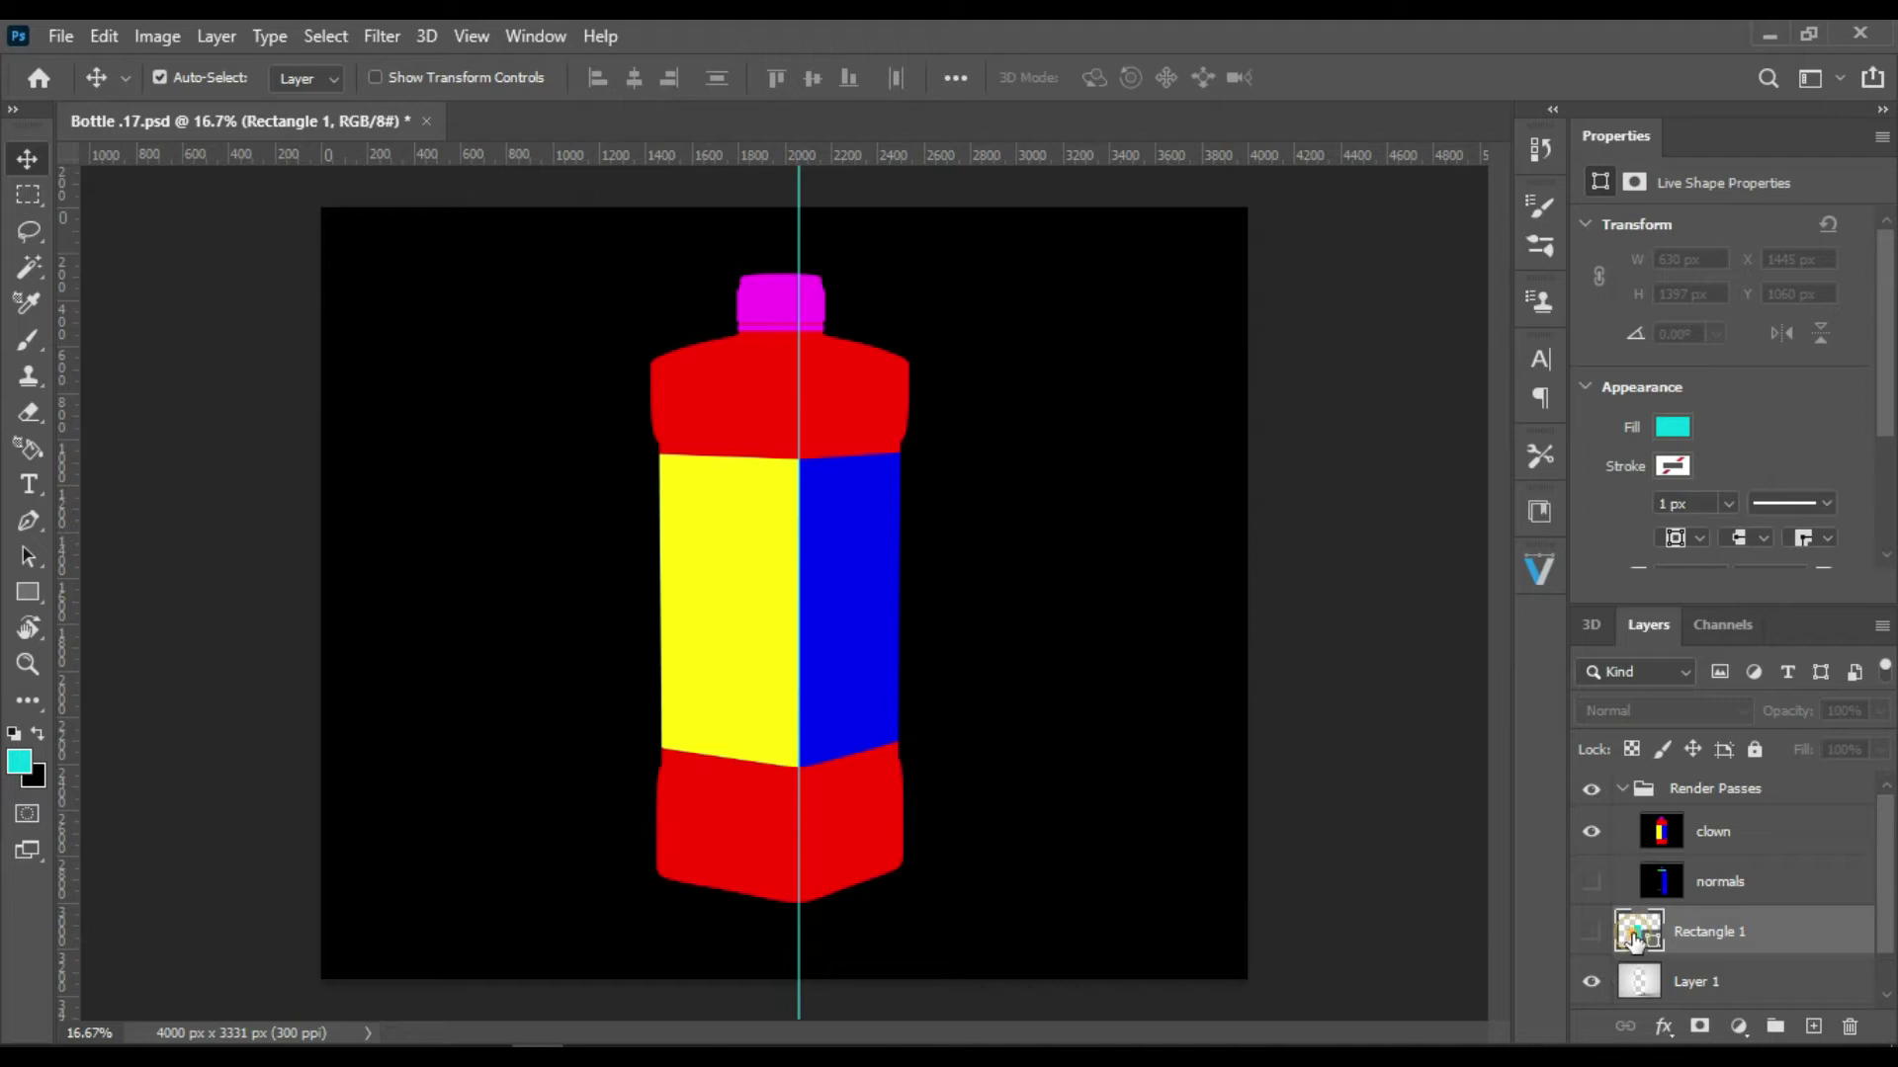
pyautogui.click(1591, 932)
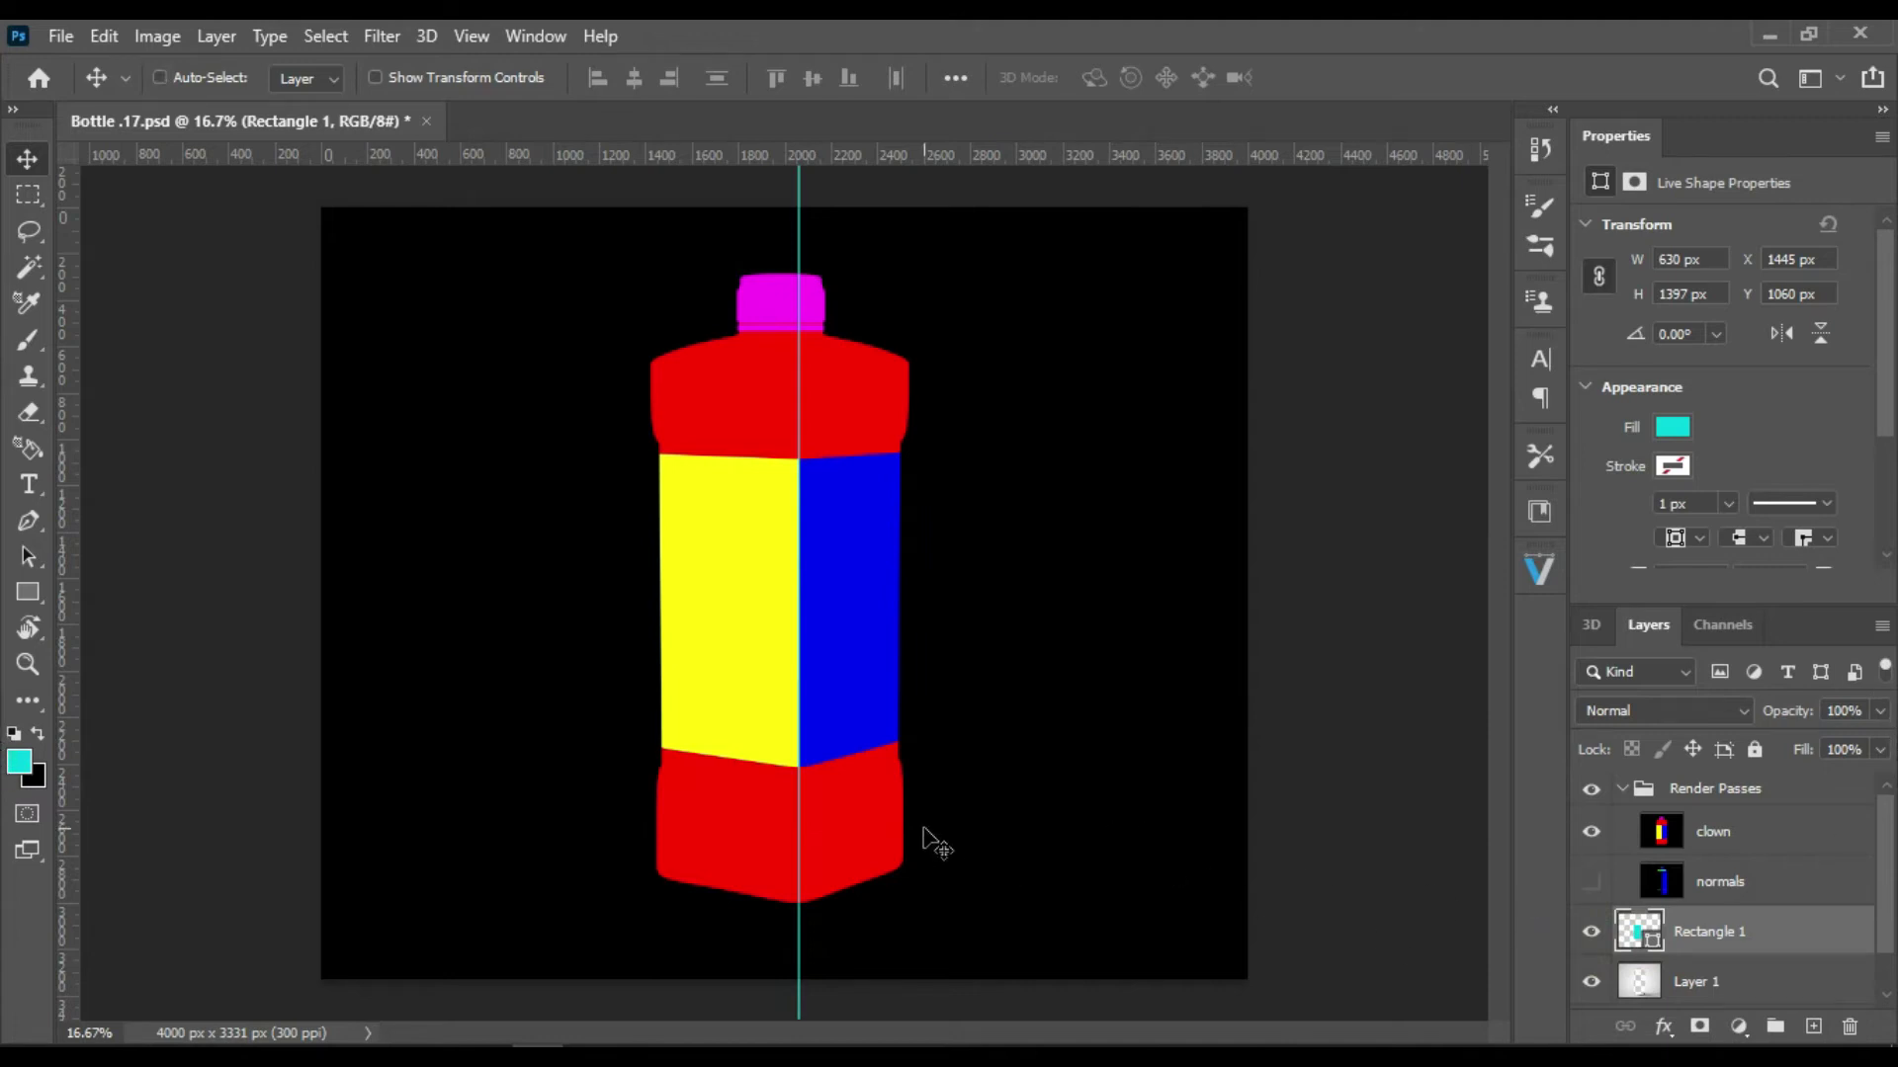
# Step: Distort Rectangle 1's four corners onto the yellow front face's slanted top and bottom edges
pyautogui.hotkey('ctrl', 't')
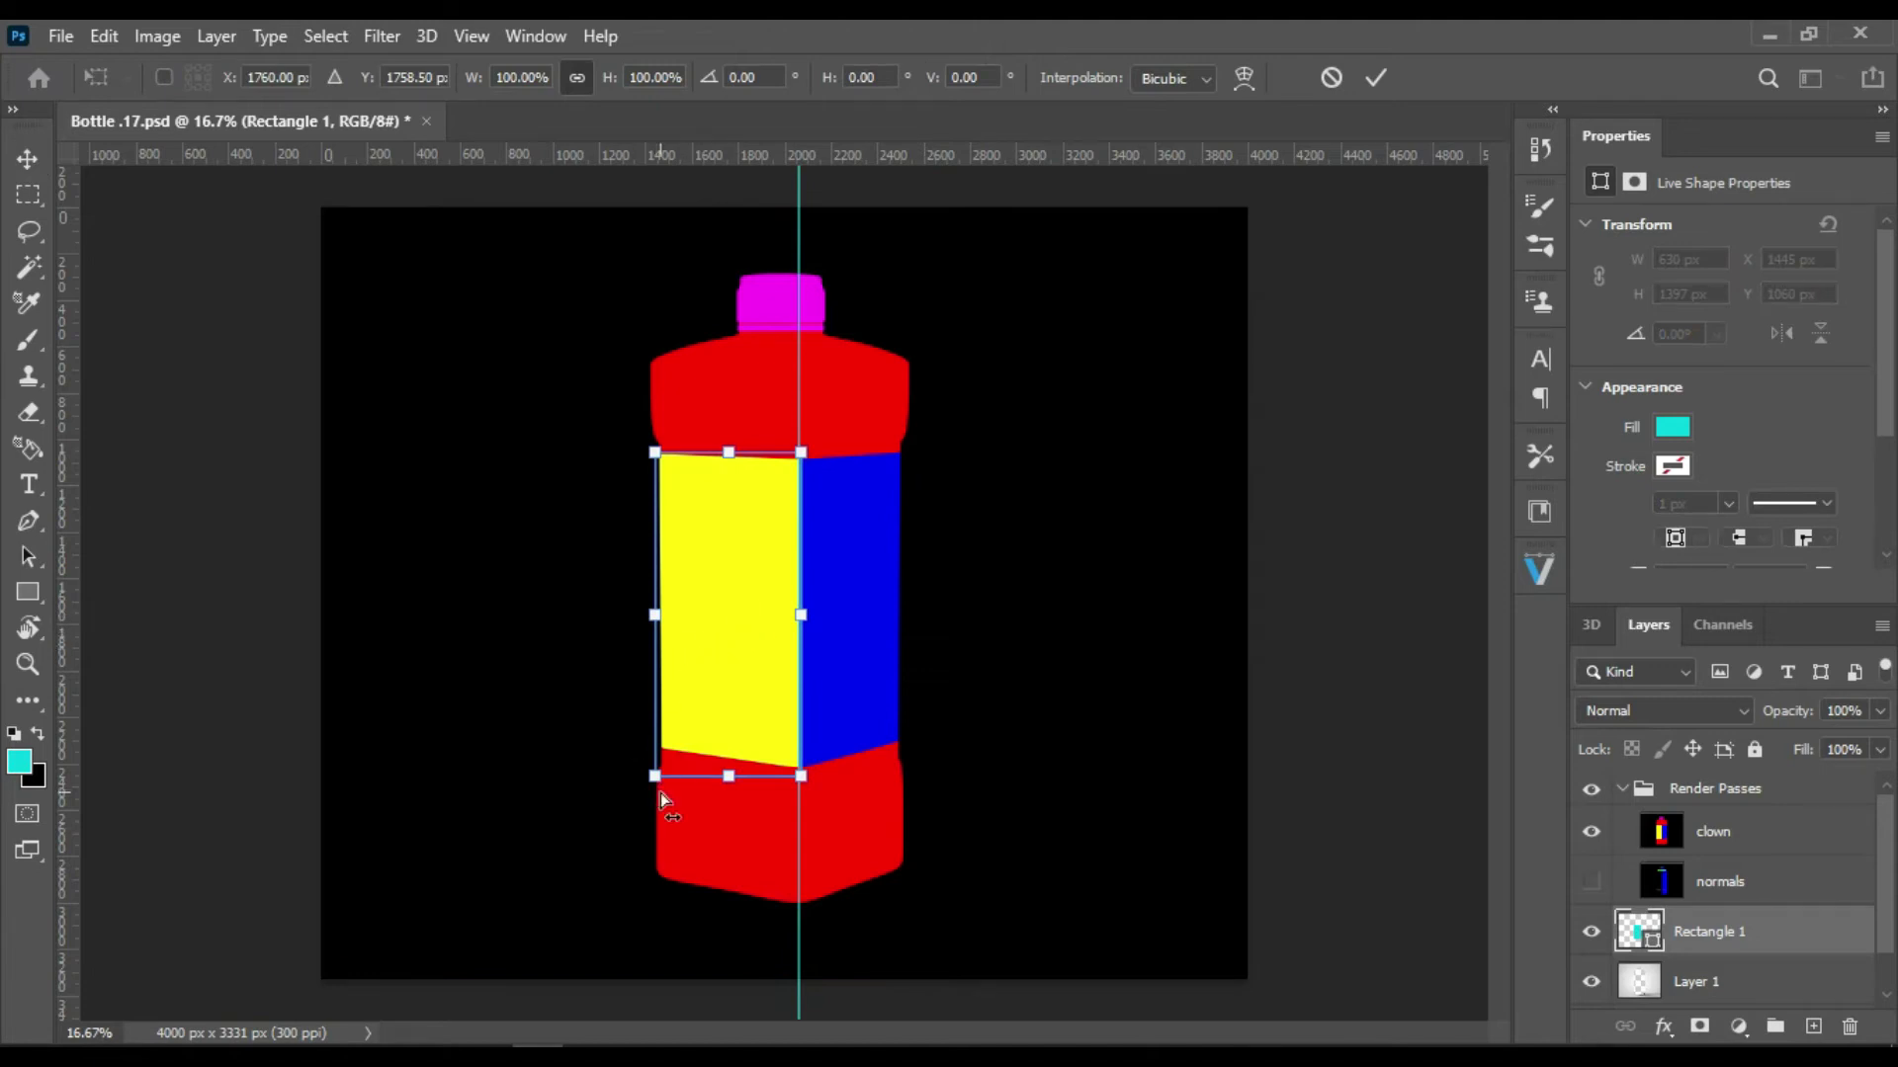
pyautogui.hotkey('ctrl', '+')
pyautogui.hotkey('ctrl', '+')
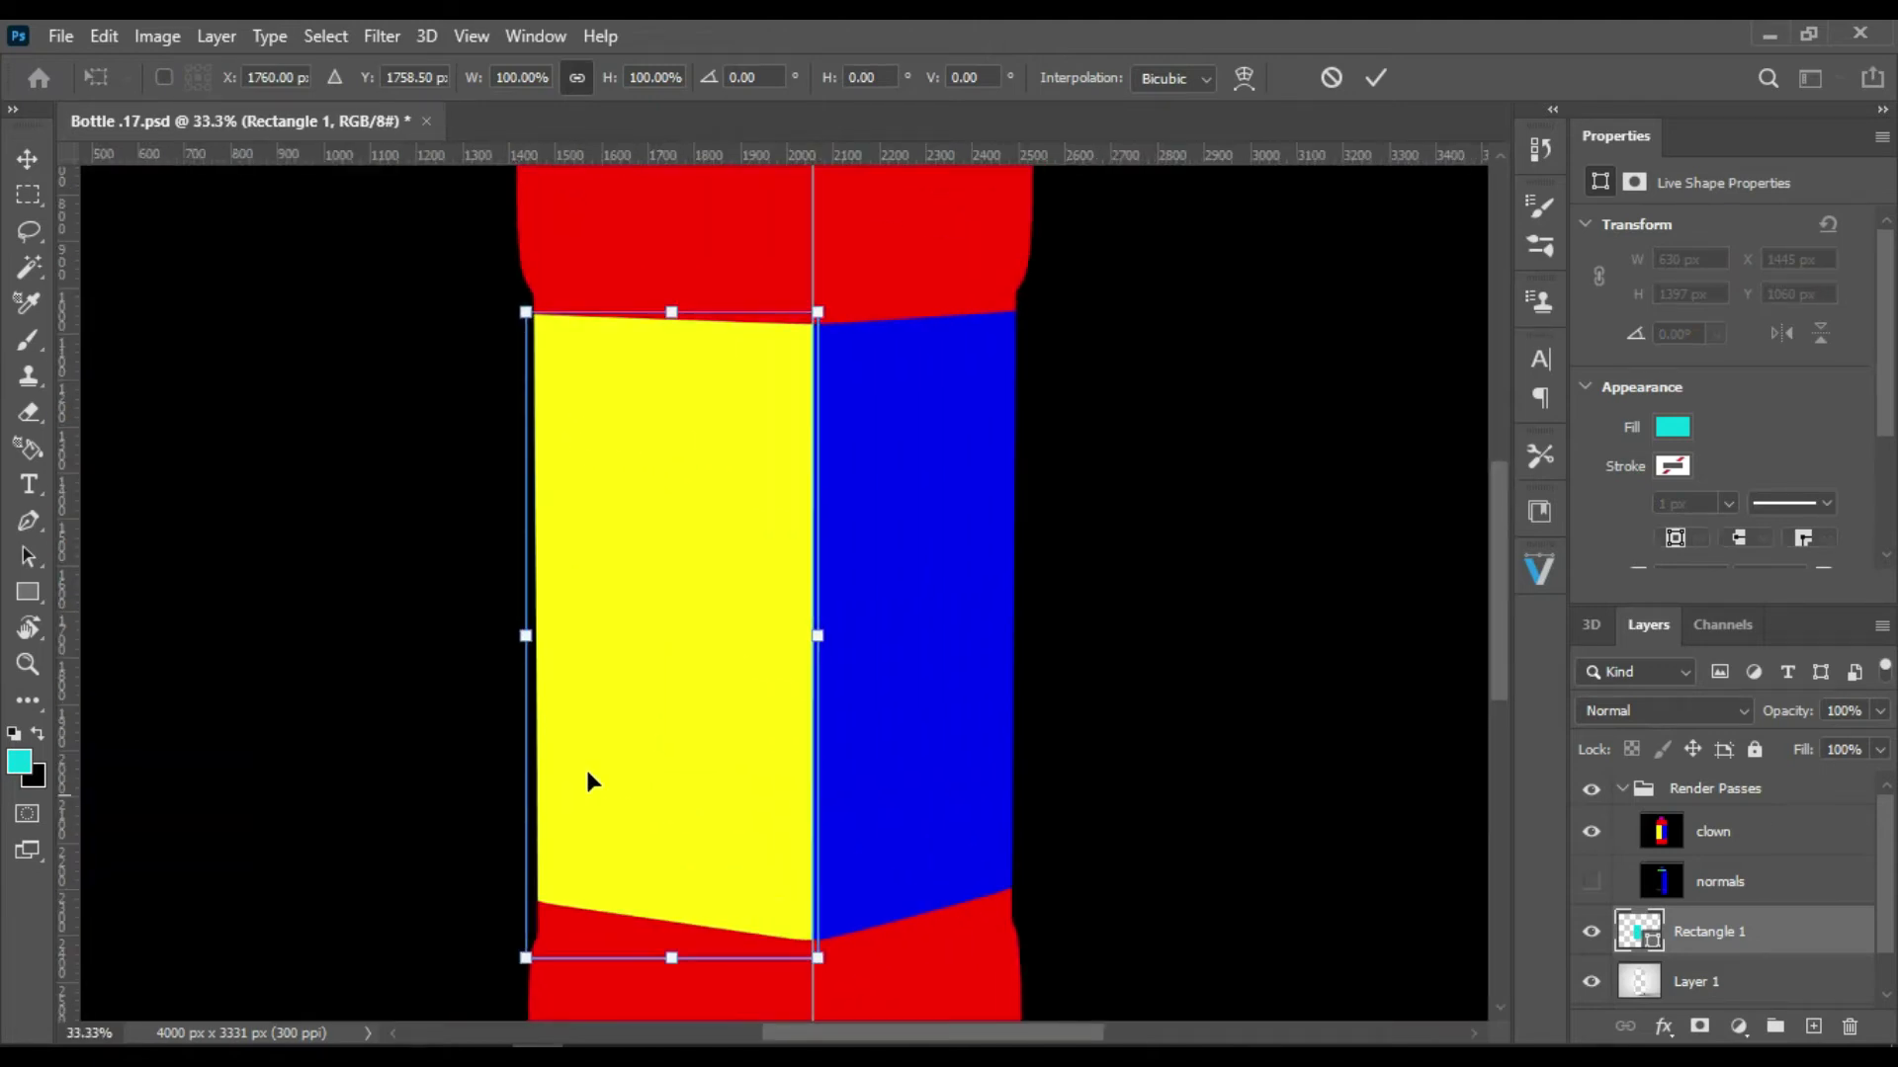
pyautogui.rightClick(594, 870)
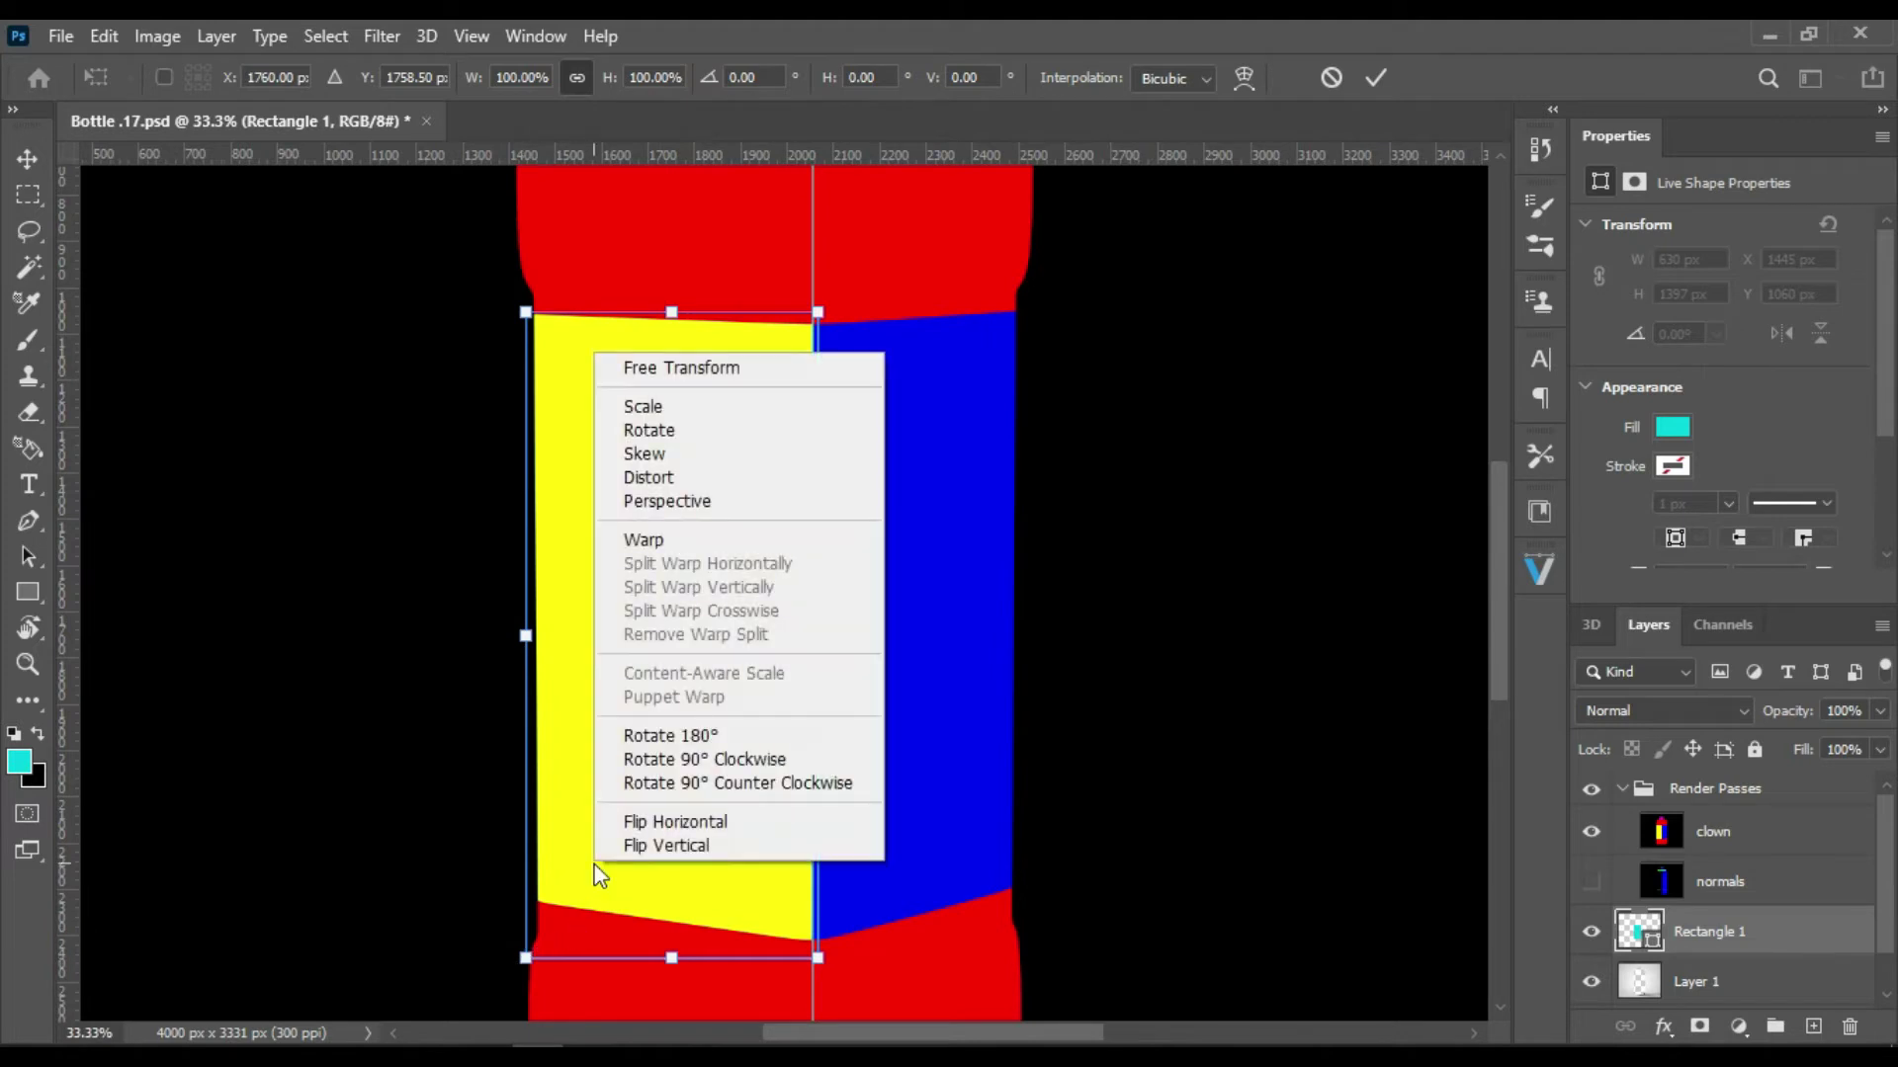
pyautogui.click(711, 479)
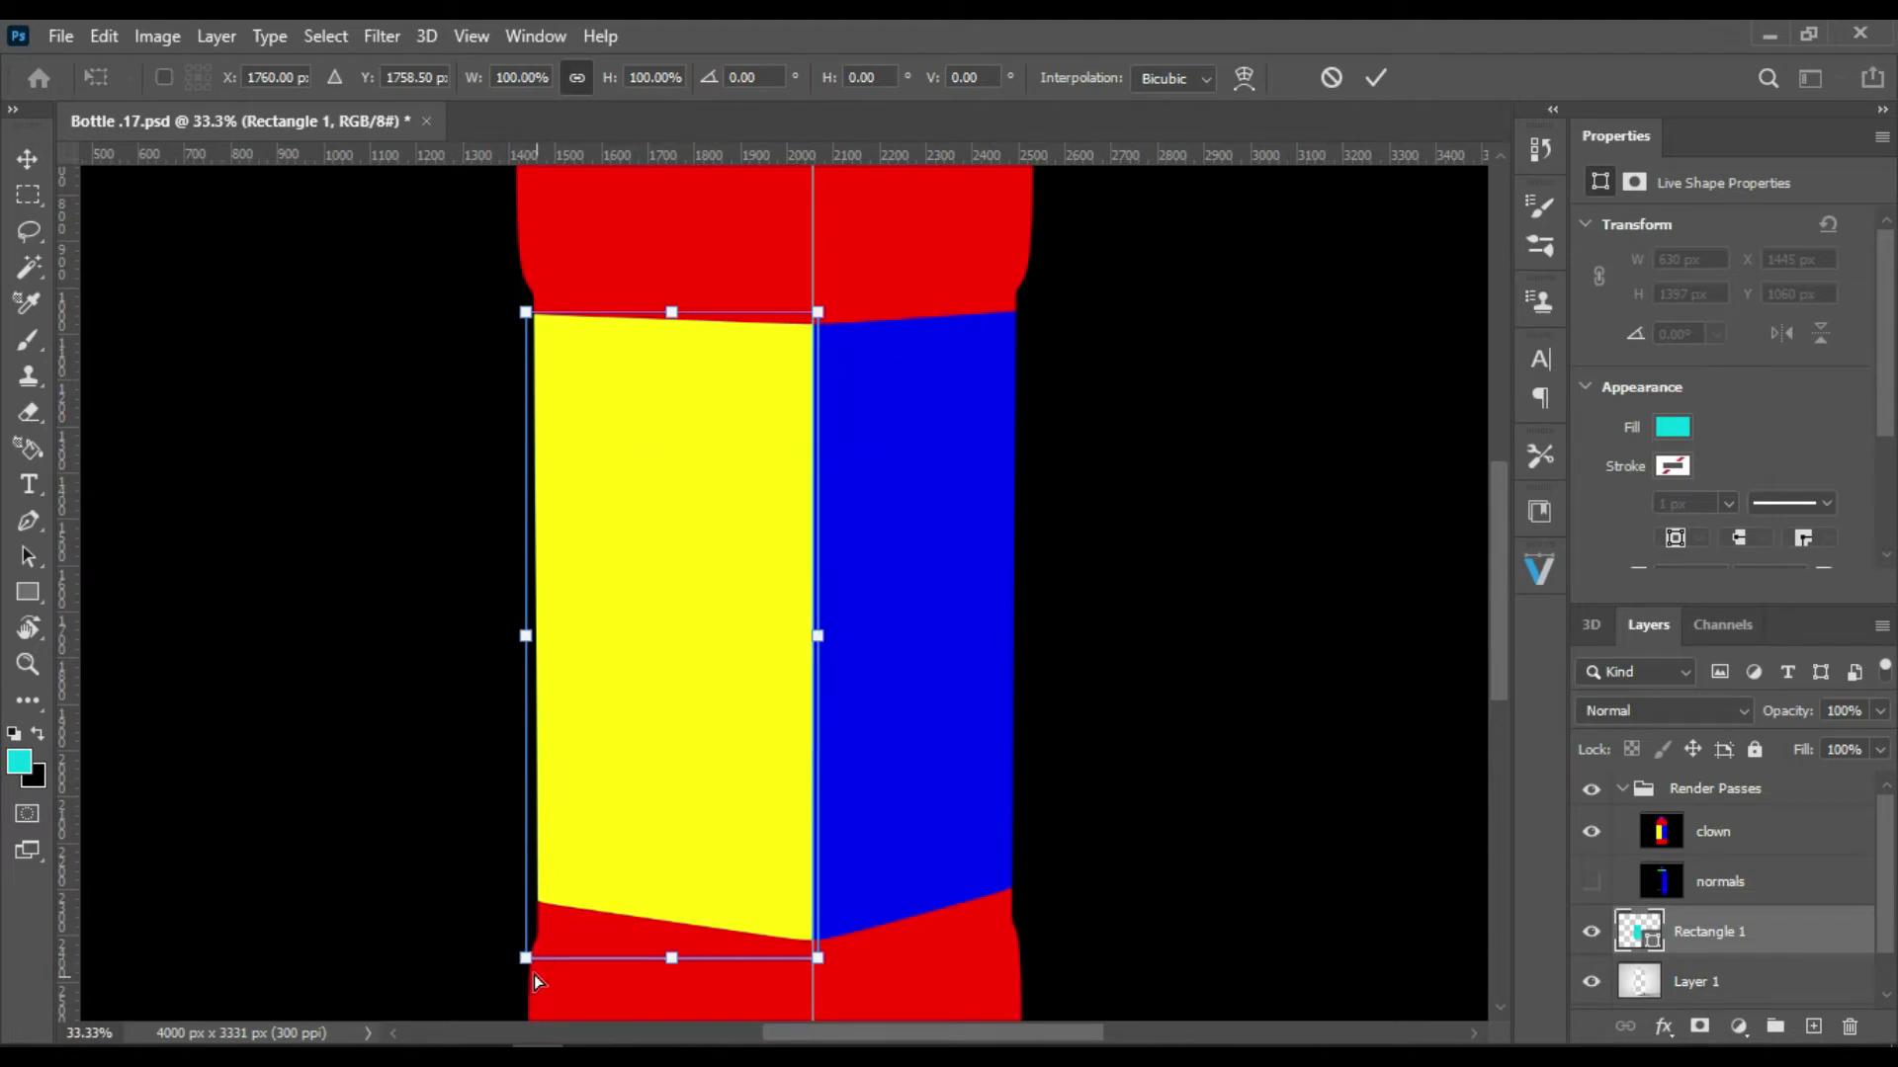
pyautogui.moveTo(526, 959); pyautogui.dragTo(534, 909)
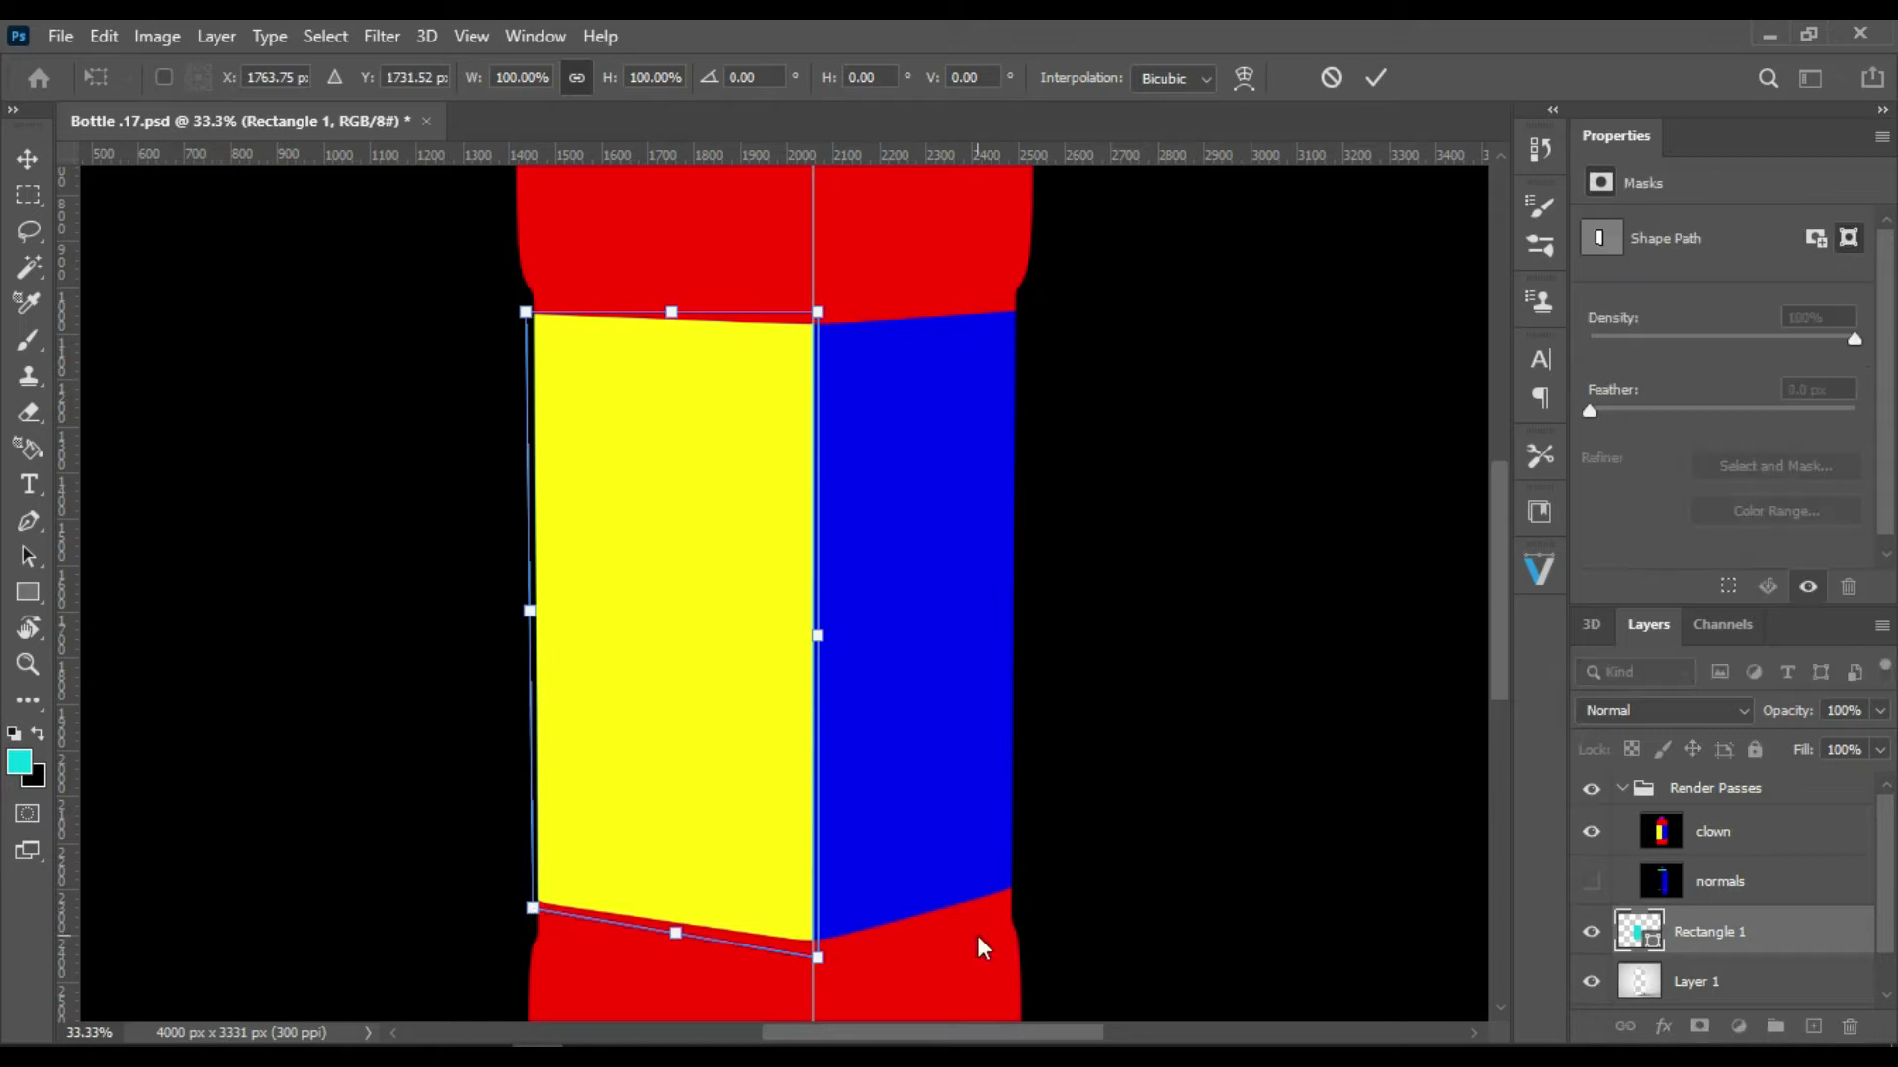
pyautogui.moveTo(819, 959); pyautogui.dragTo(816, 953)
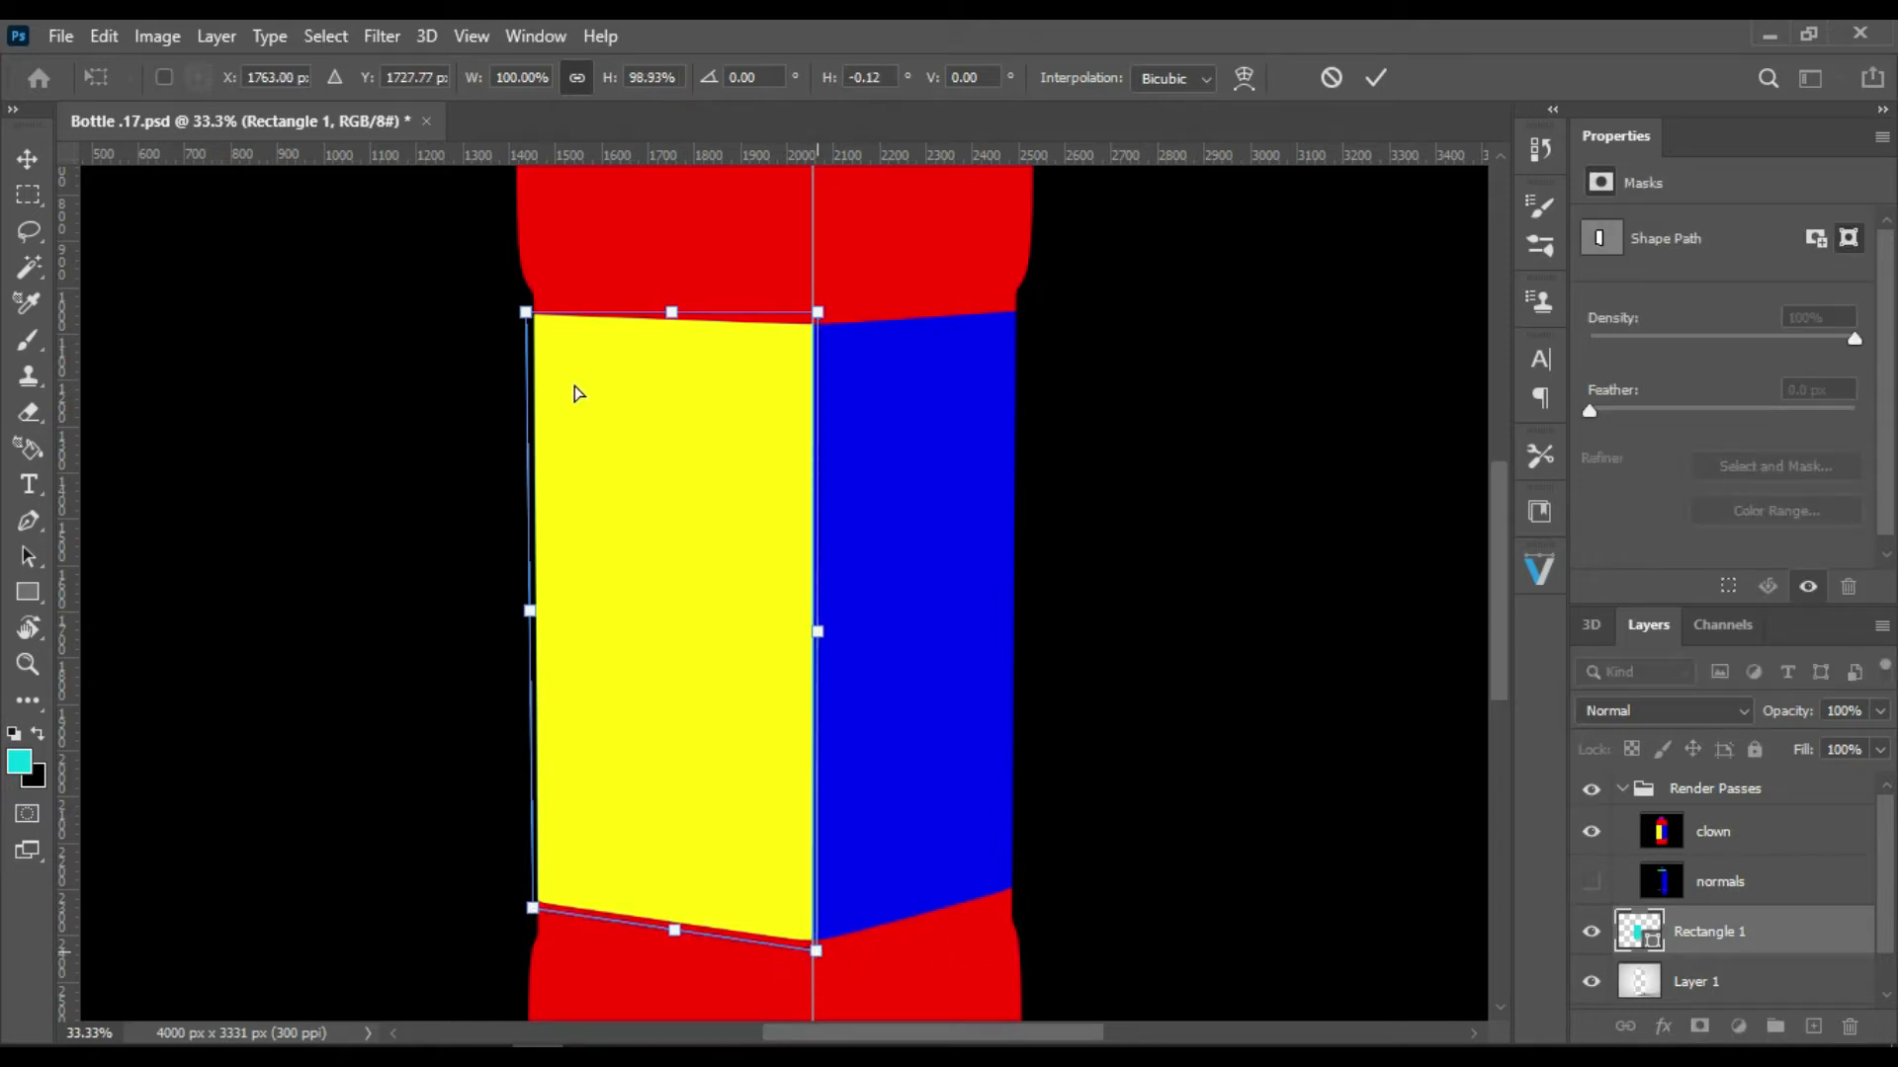
pyautogui.moveTo(818, 312); pyautogui.dragTo(814, 316)
pyautogui.moveTo(531, 316); pyautogui.dragTo(534, 308)
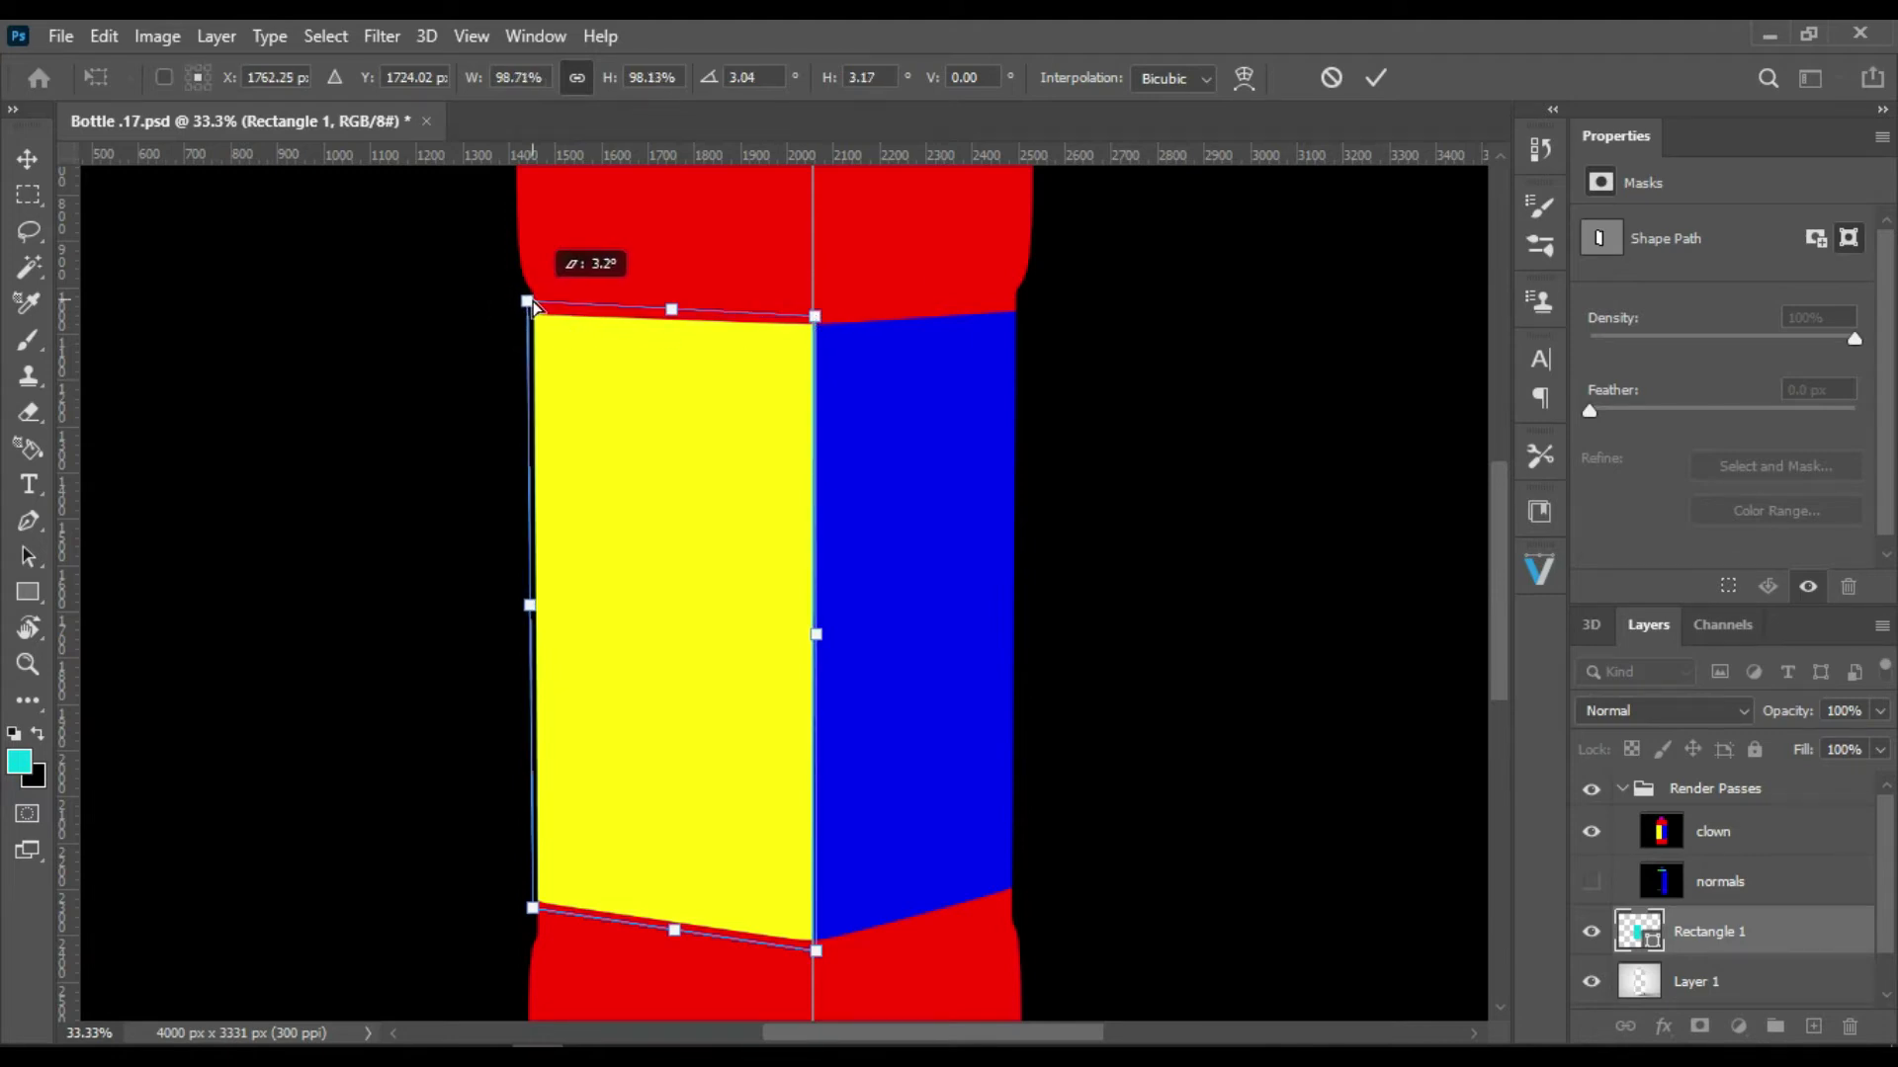
pyautogui.moveTo(534, 307); pyautogui.dragTo(534, 309)
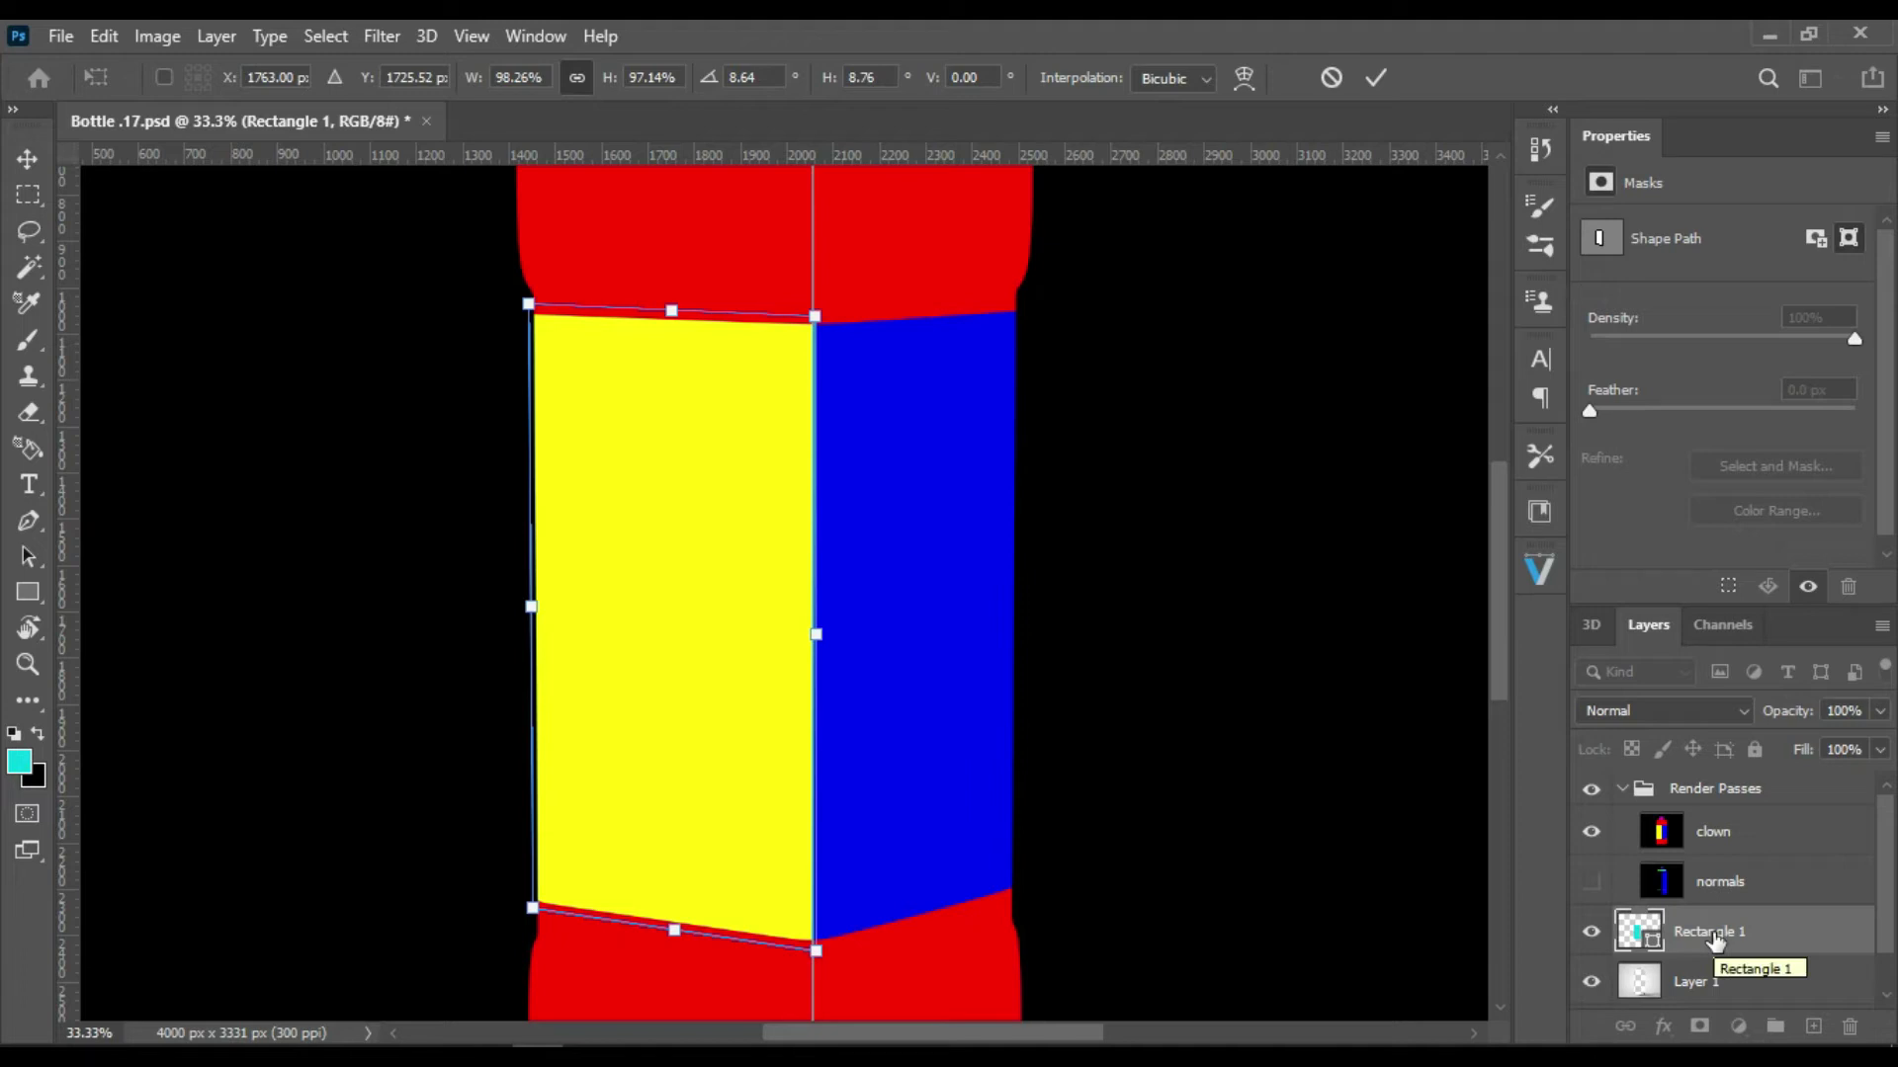
pyautogui.press('Return')
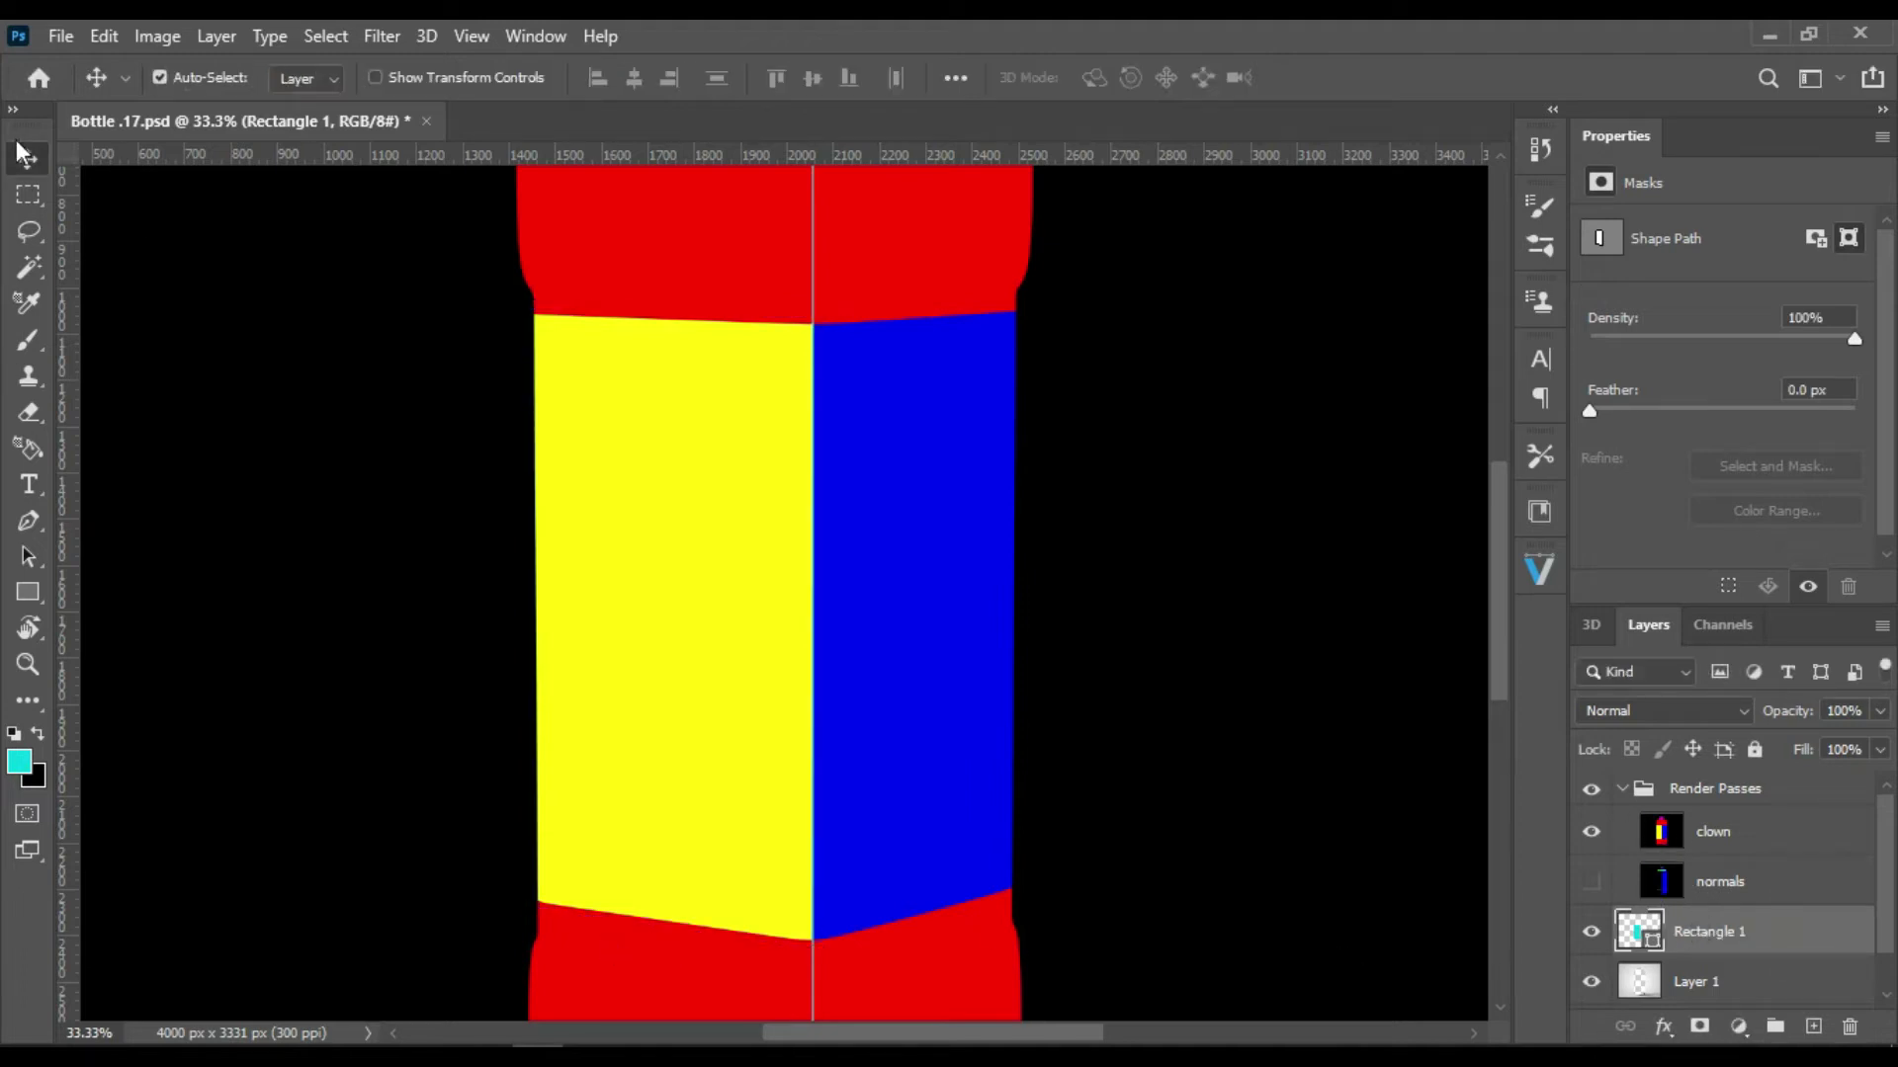
# Step: Magic-wand the yellow front face on the clown layer and add it as Rectangle 1's layer mask
pyautogui.click(1661, 832)
pyautogui.click(29, 267)
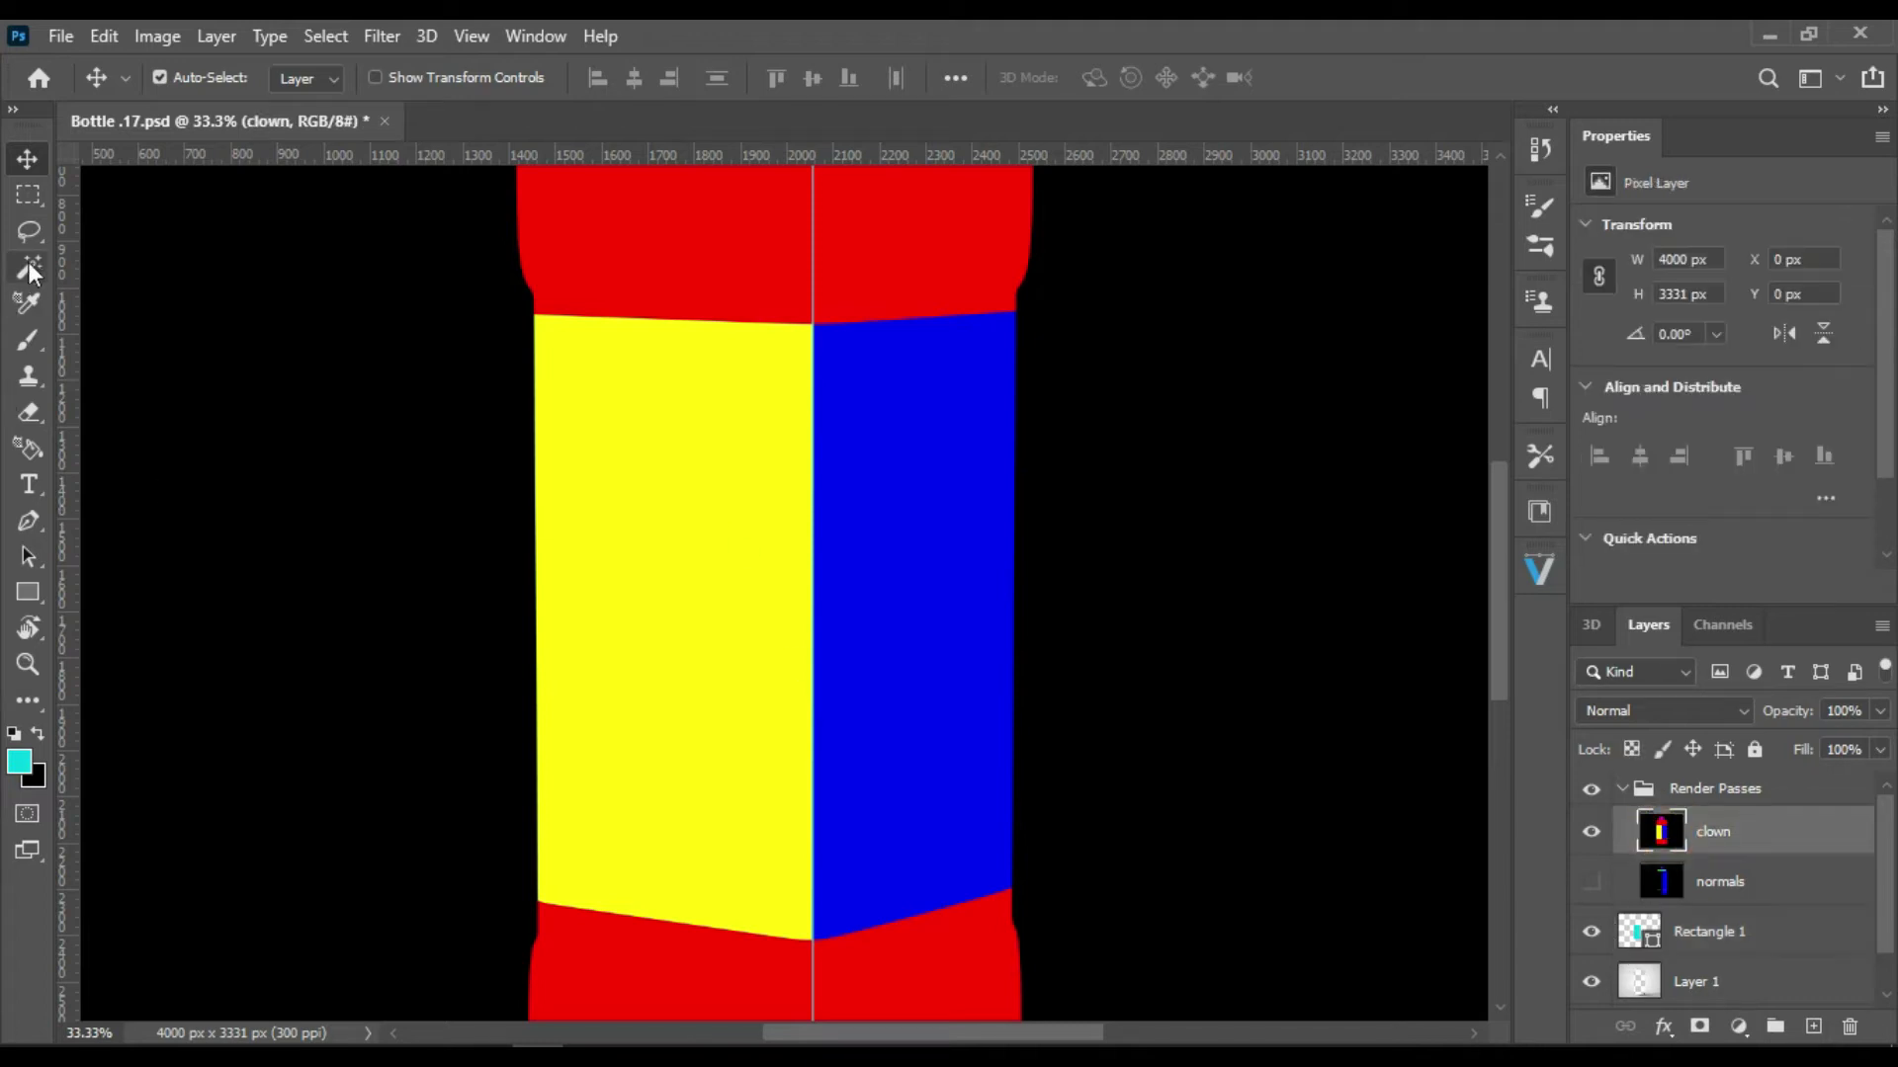
pyautogui.click(736, 562)
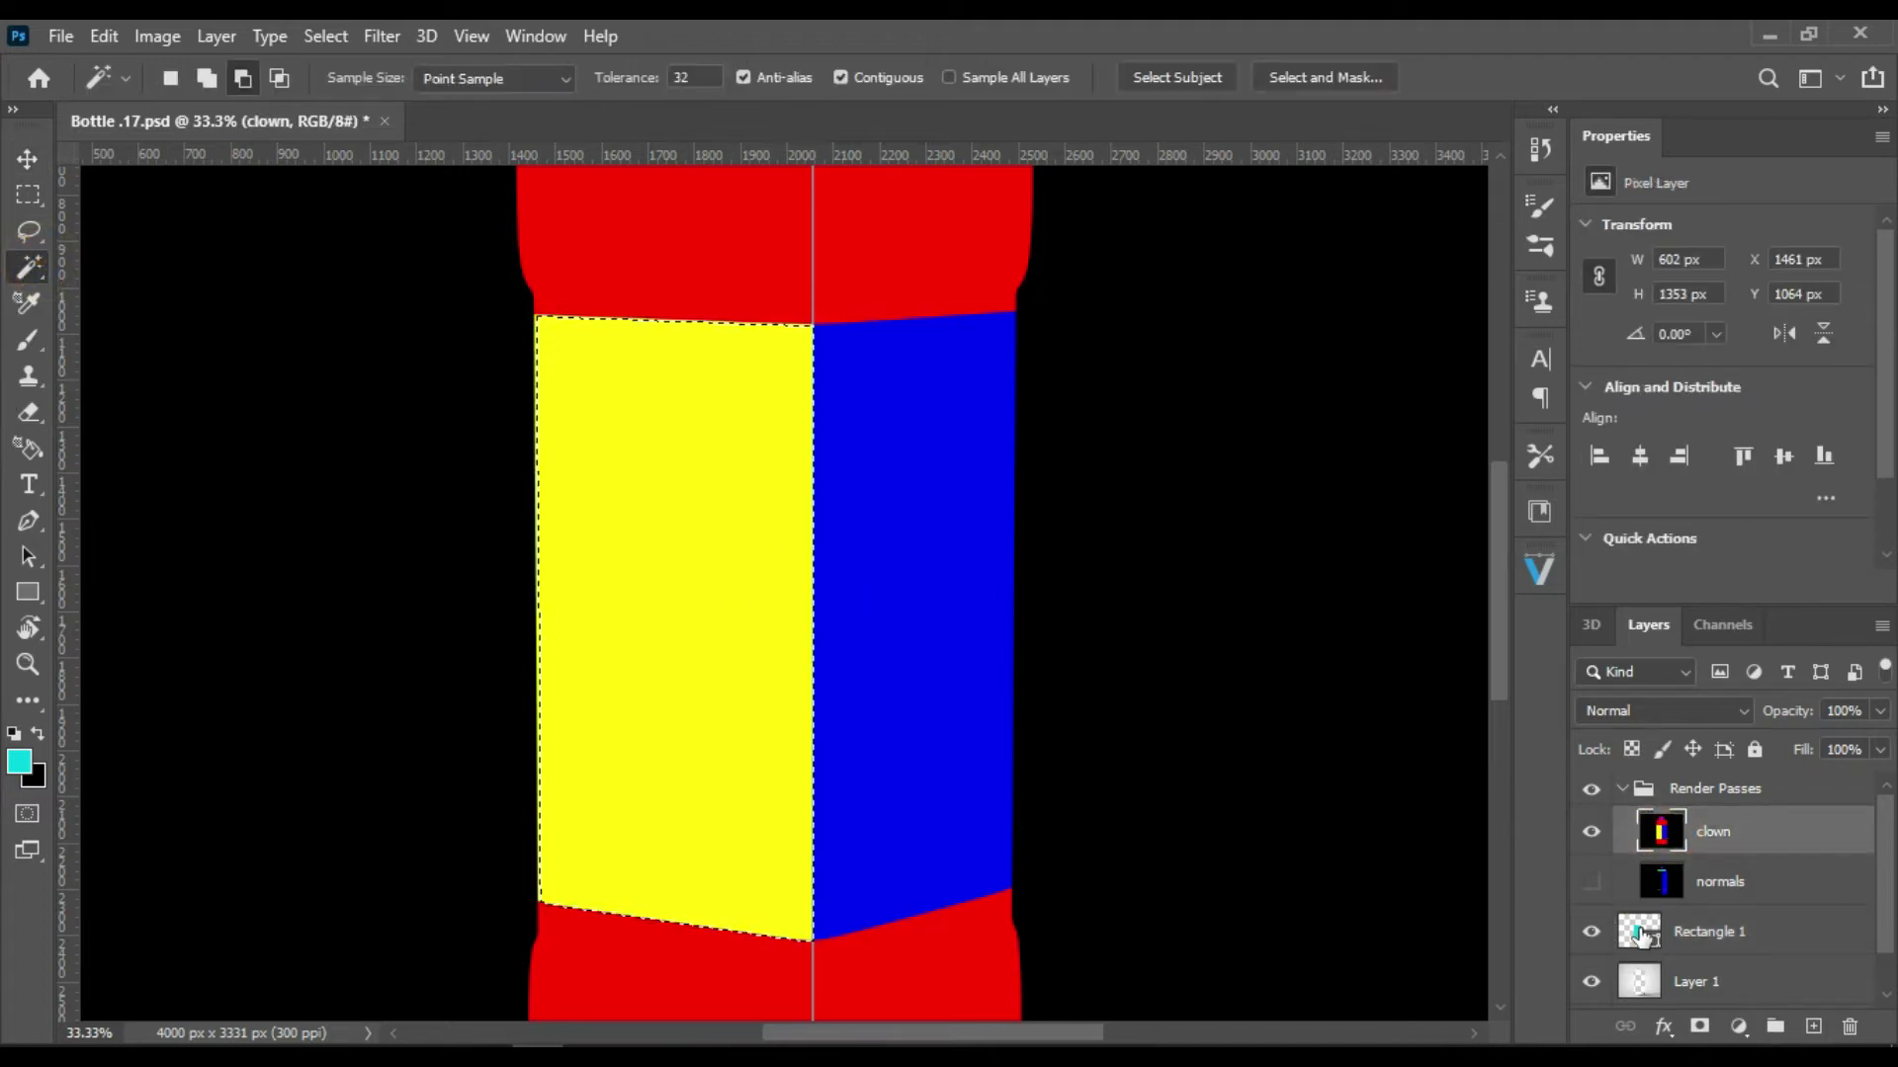
pyautogui.click(1639, 932)
pyautogui.click(1699, 1026)
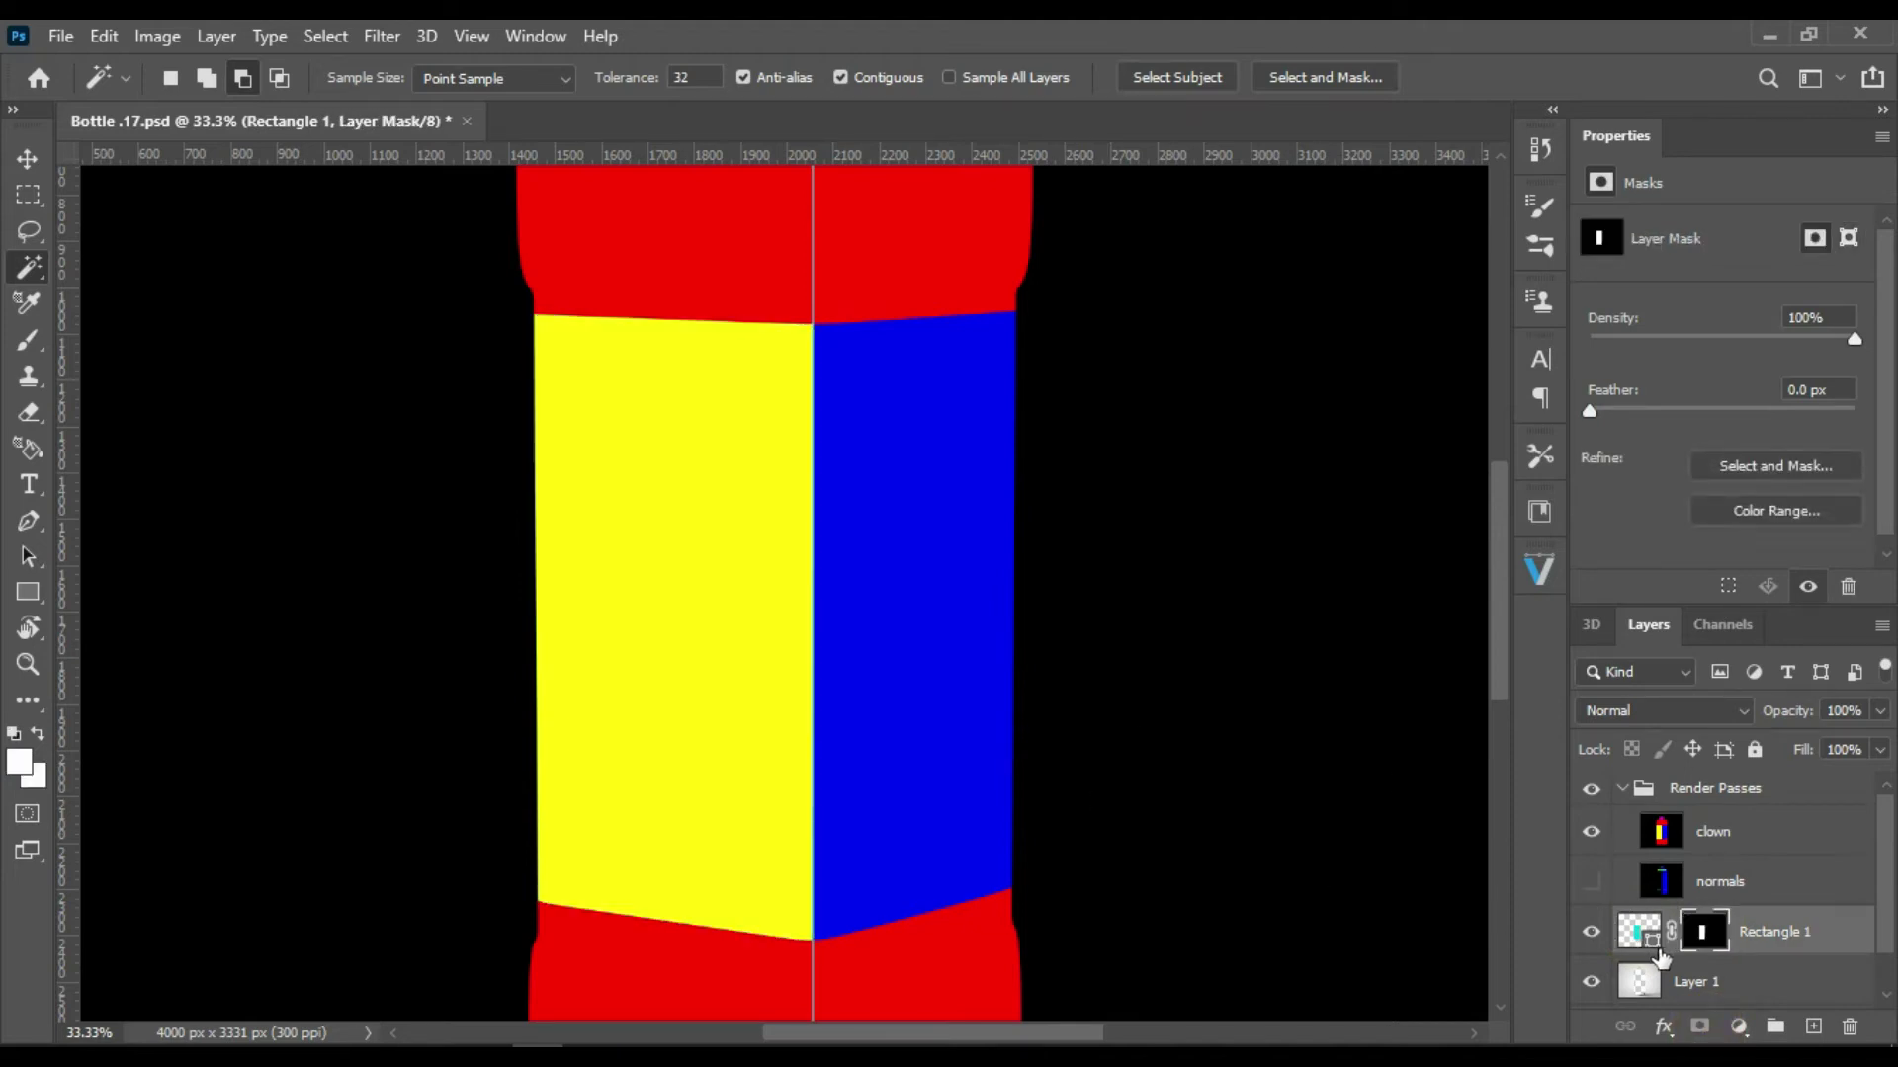
pyautogui.click(1662, 835)
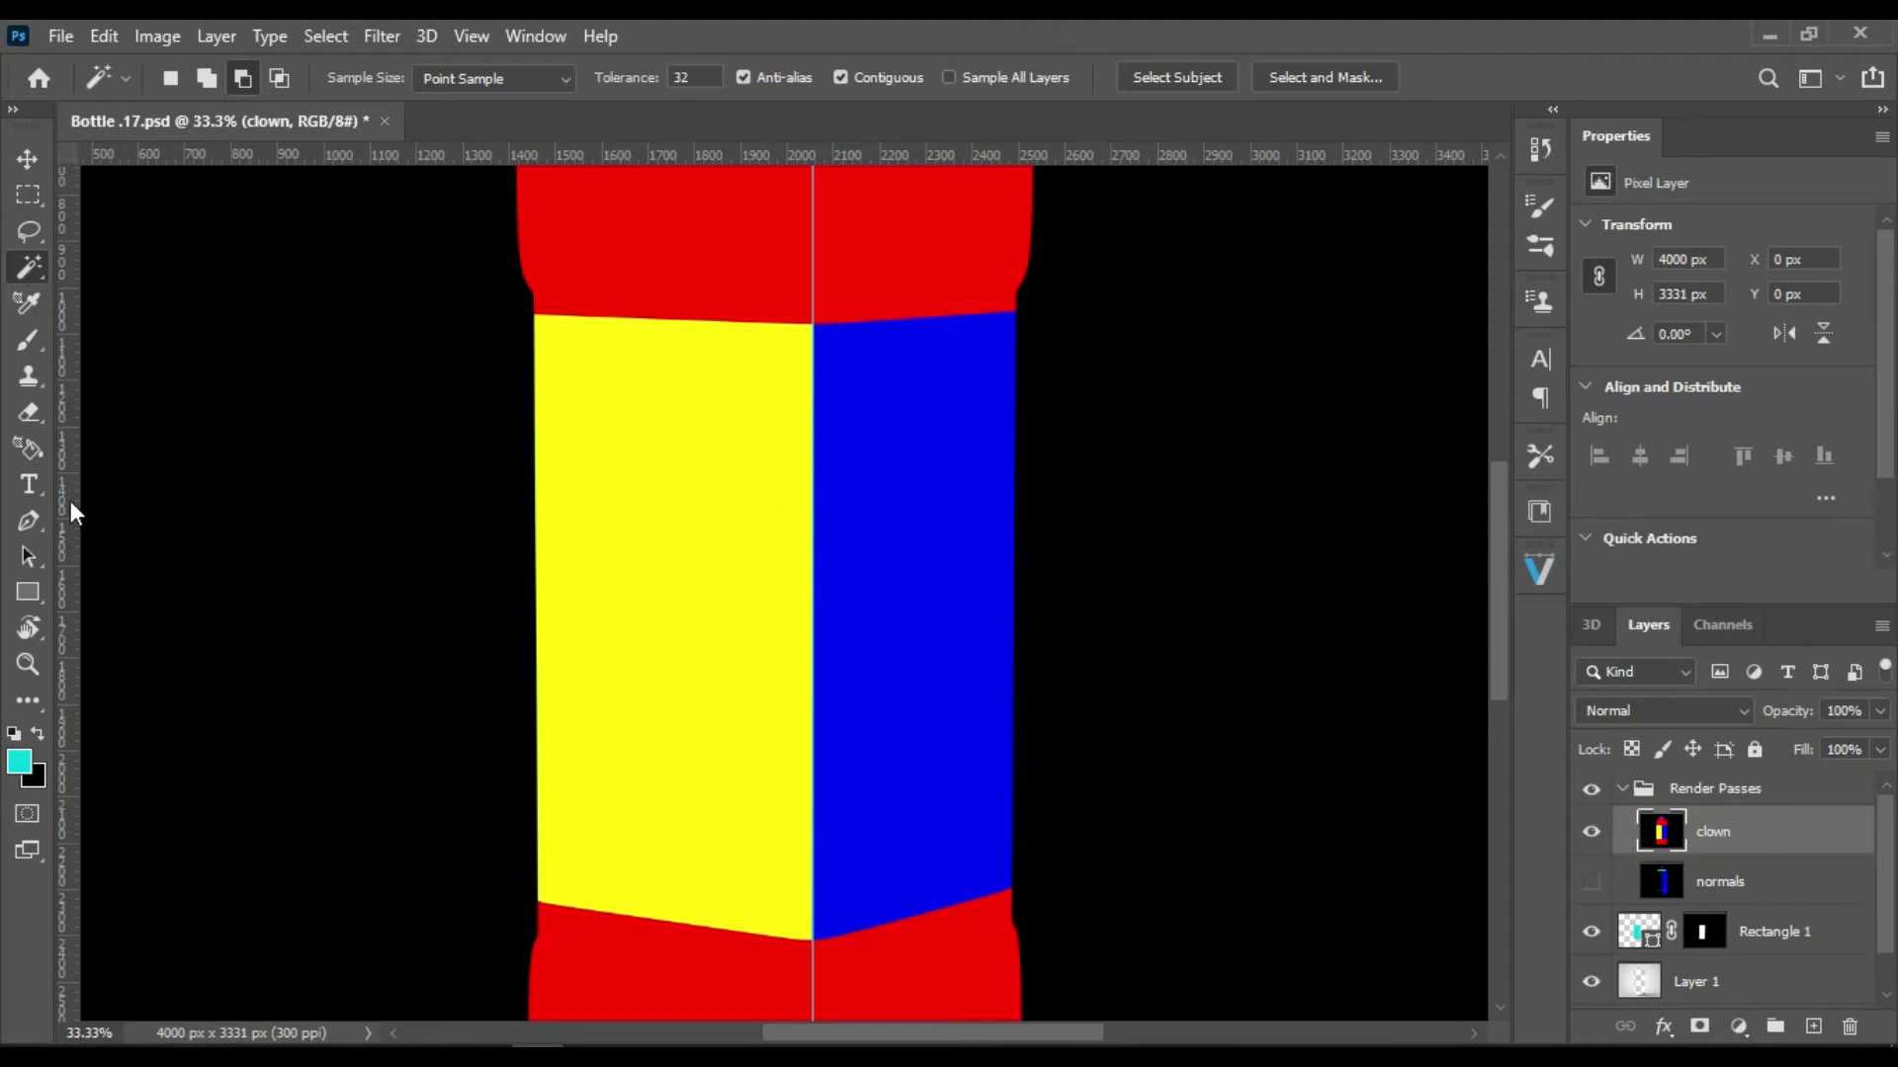
pyautogui.click(1824, 934)
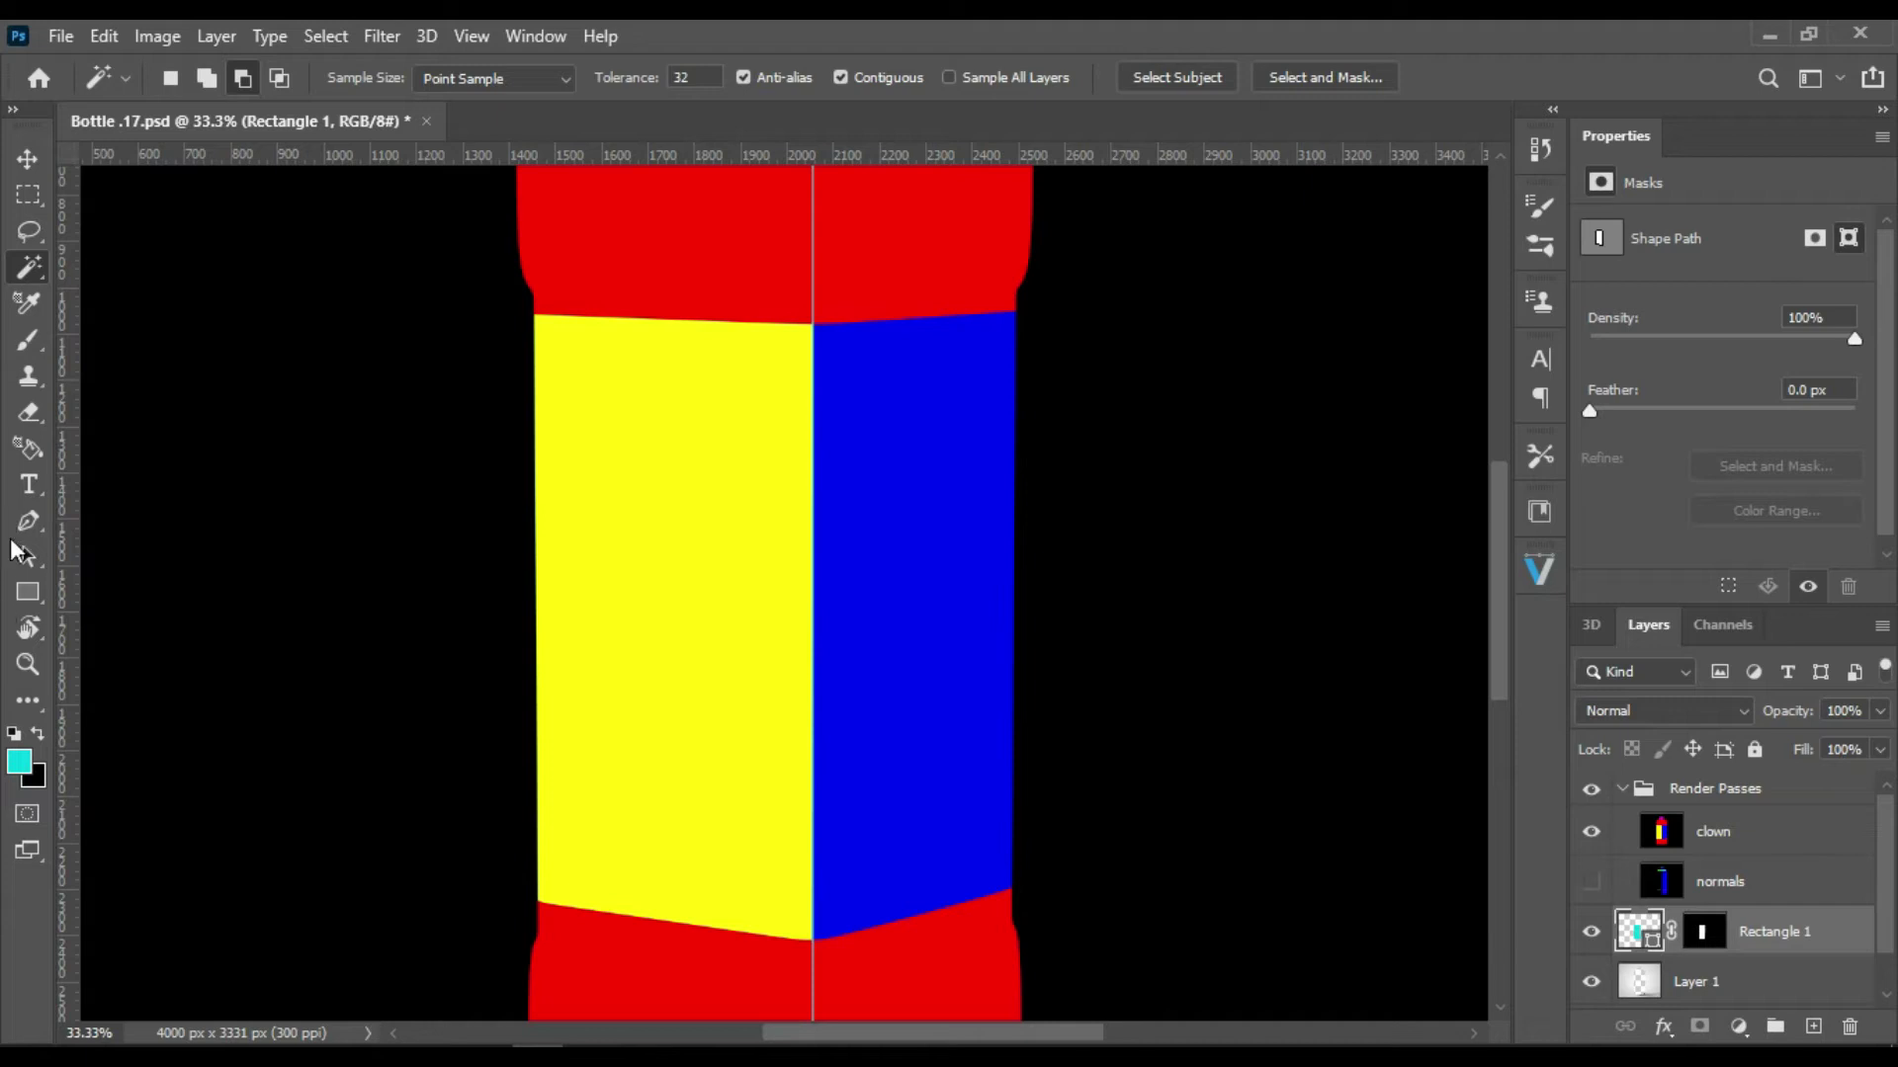
pyautogui.click(27, 591)
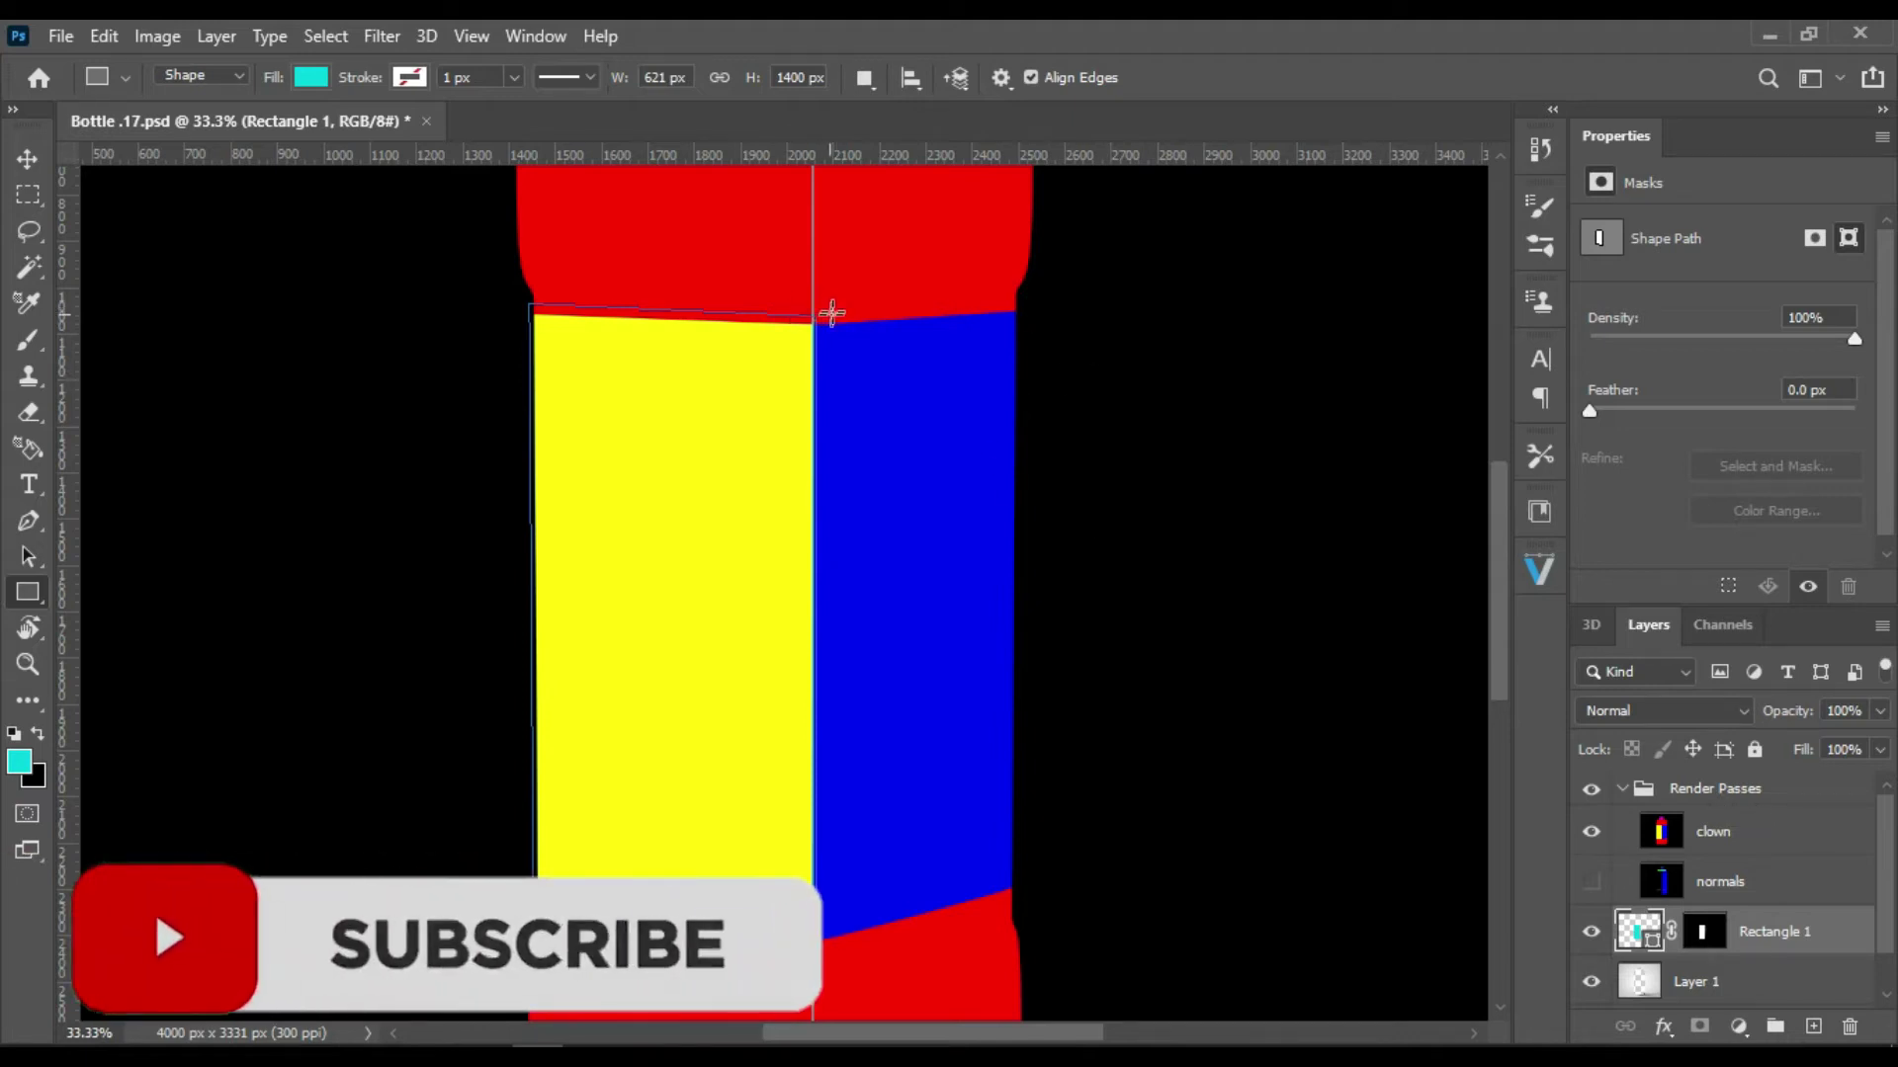
pyautogui.moveTo(812, 312)
pyautogui.mouseDown()
pyautogui.moveTo(1038, 941)
pyautogui.moveTo(1014, 929)
pyautogui.mouseUp()
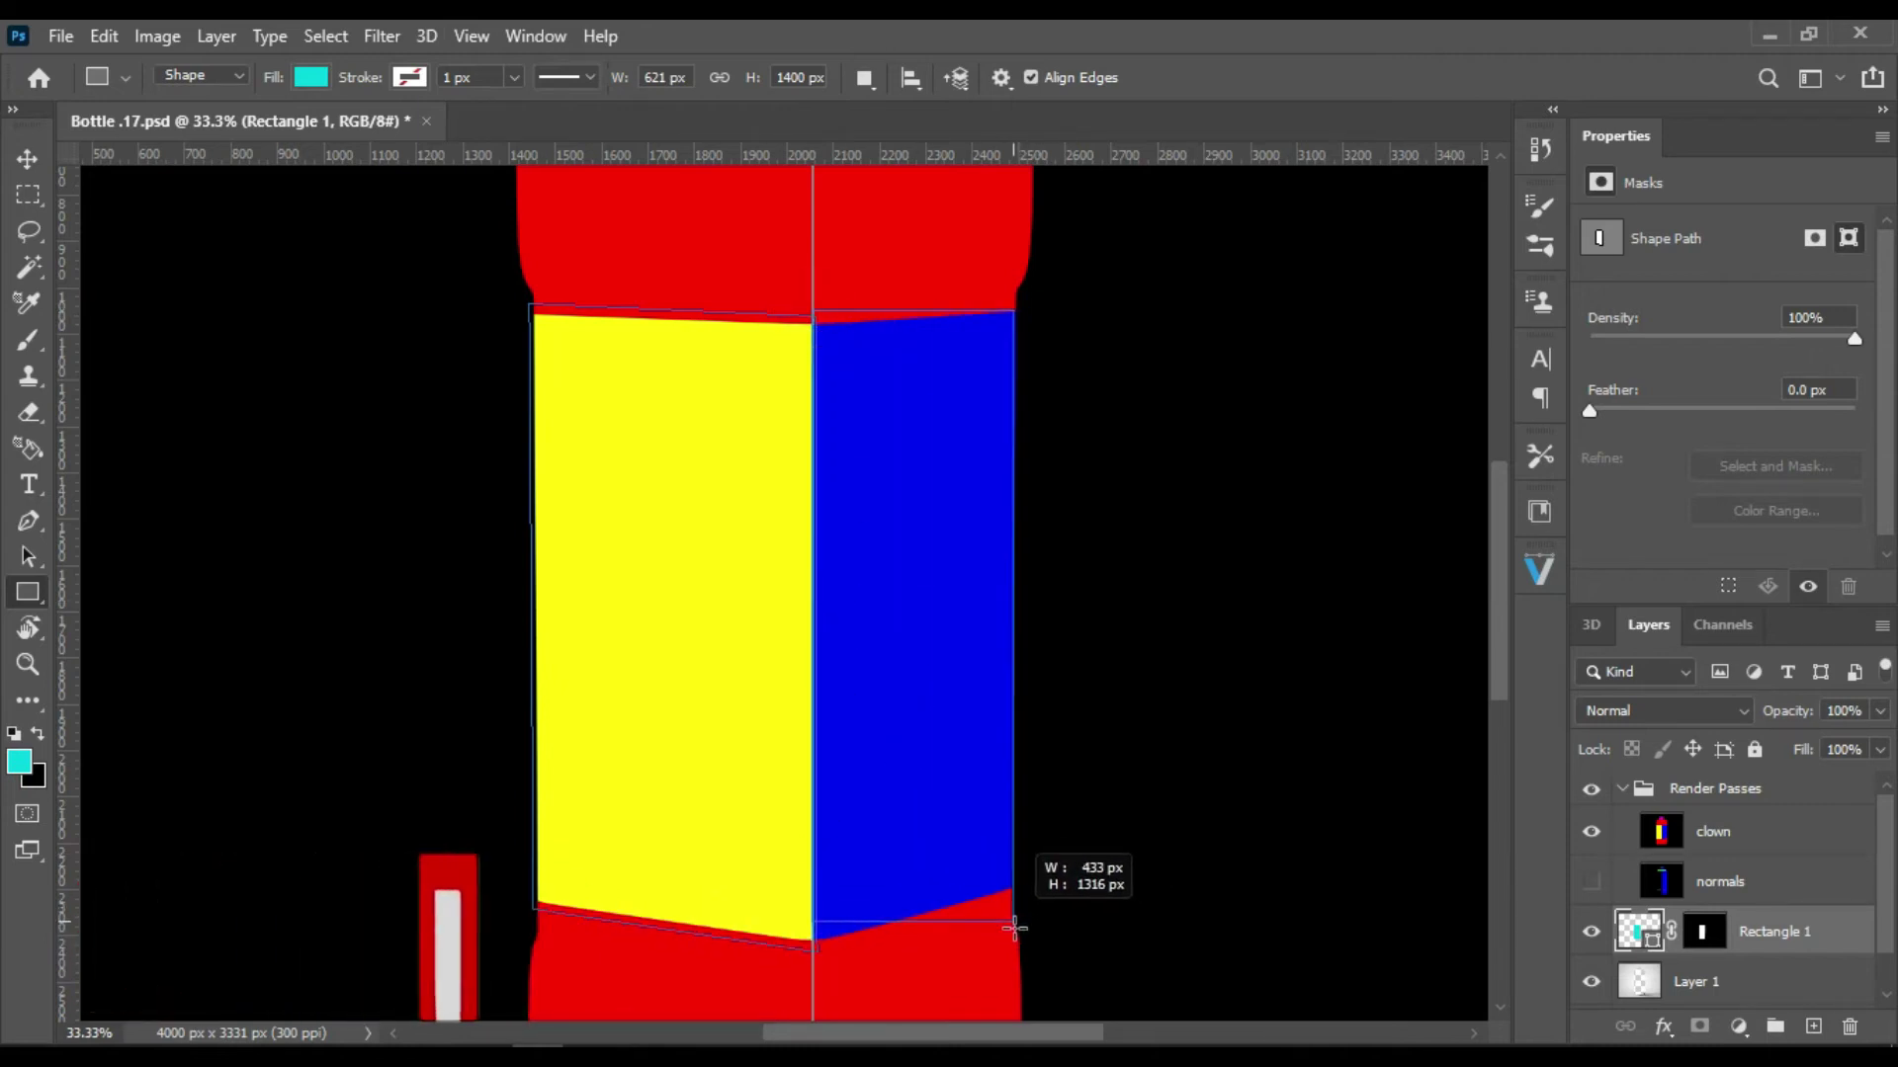
pyautogui.moveTo(1014, 929); pyautogui.dragTo(1017, 948)
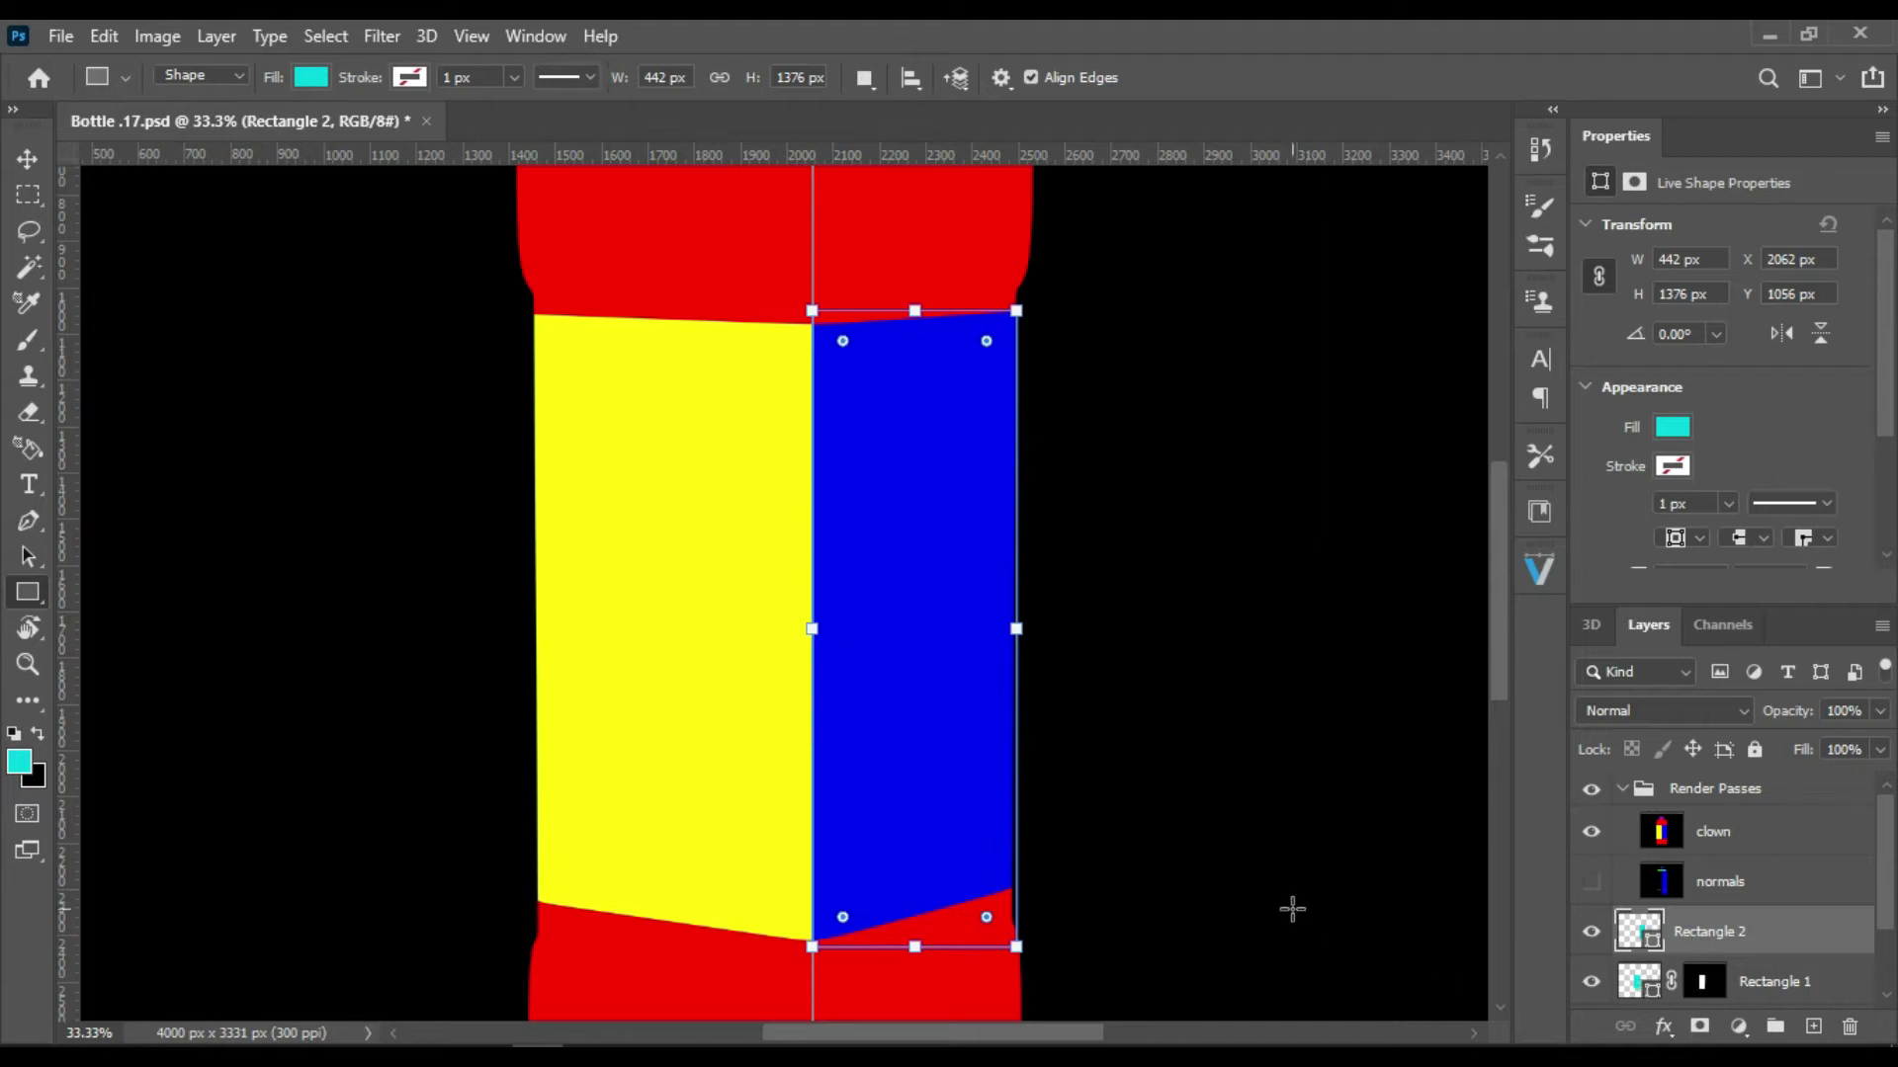
pyautogui.press('Delete')
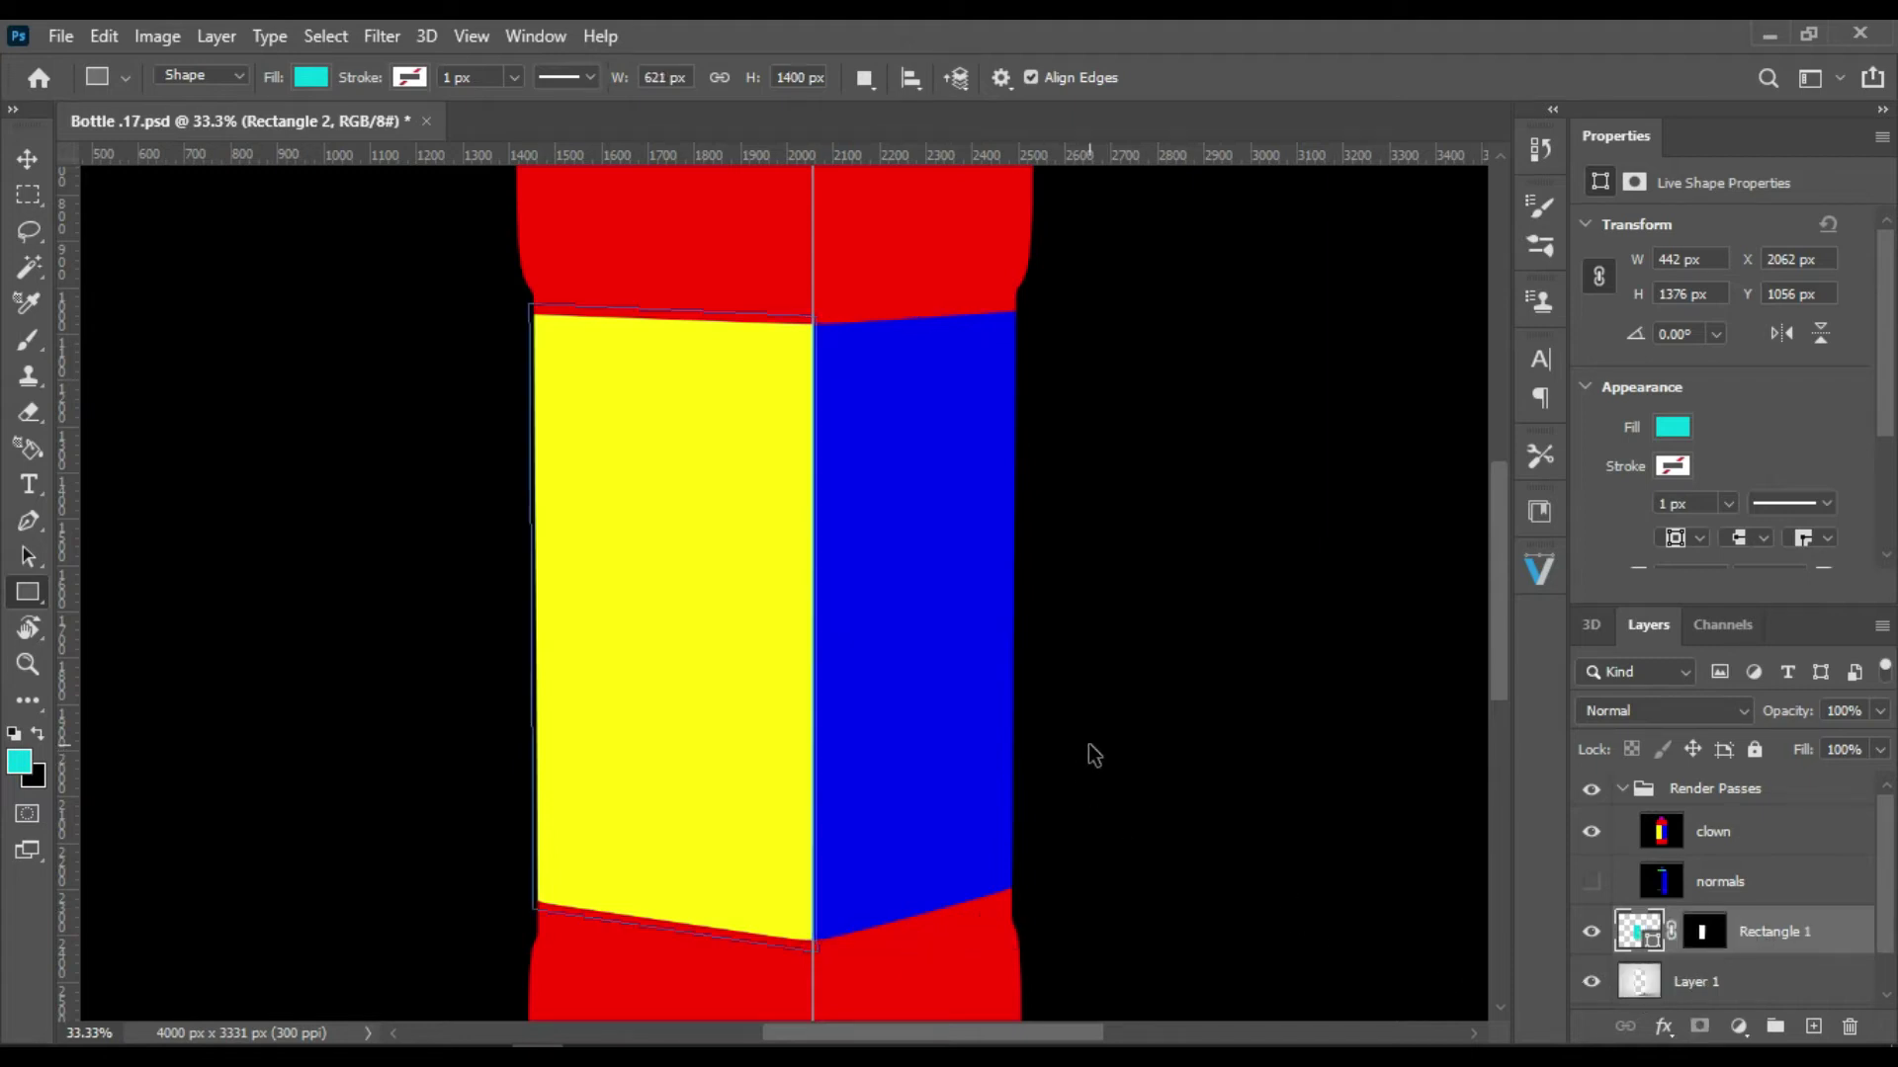
# Step: Convert Rectangle 1 to a smart object and distort its corners onto the yellow front face
pyautogui.rightClick(1636, 937)
pyautogui.rightClick(1794, 945)
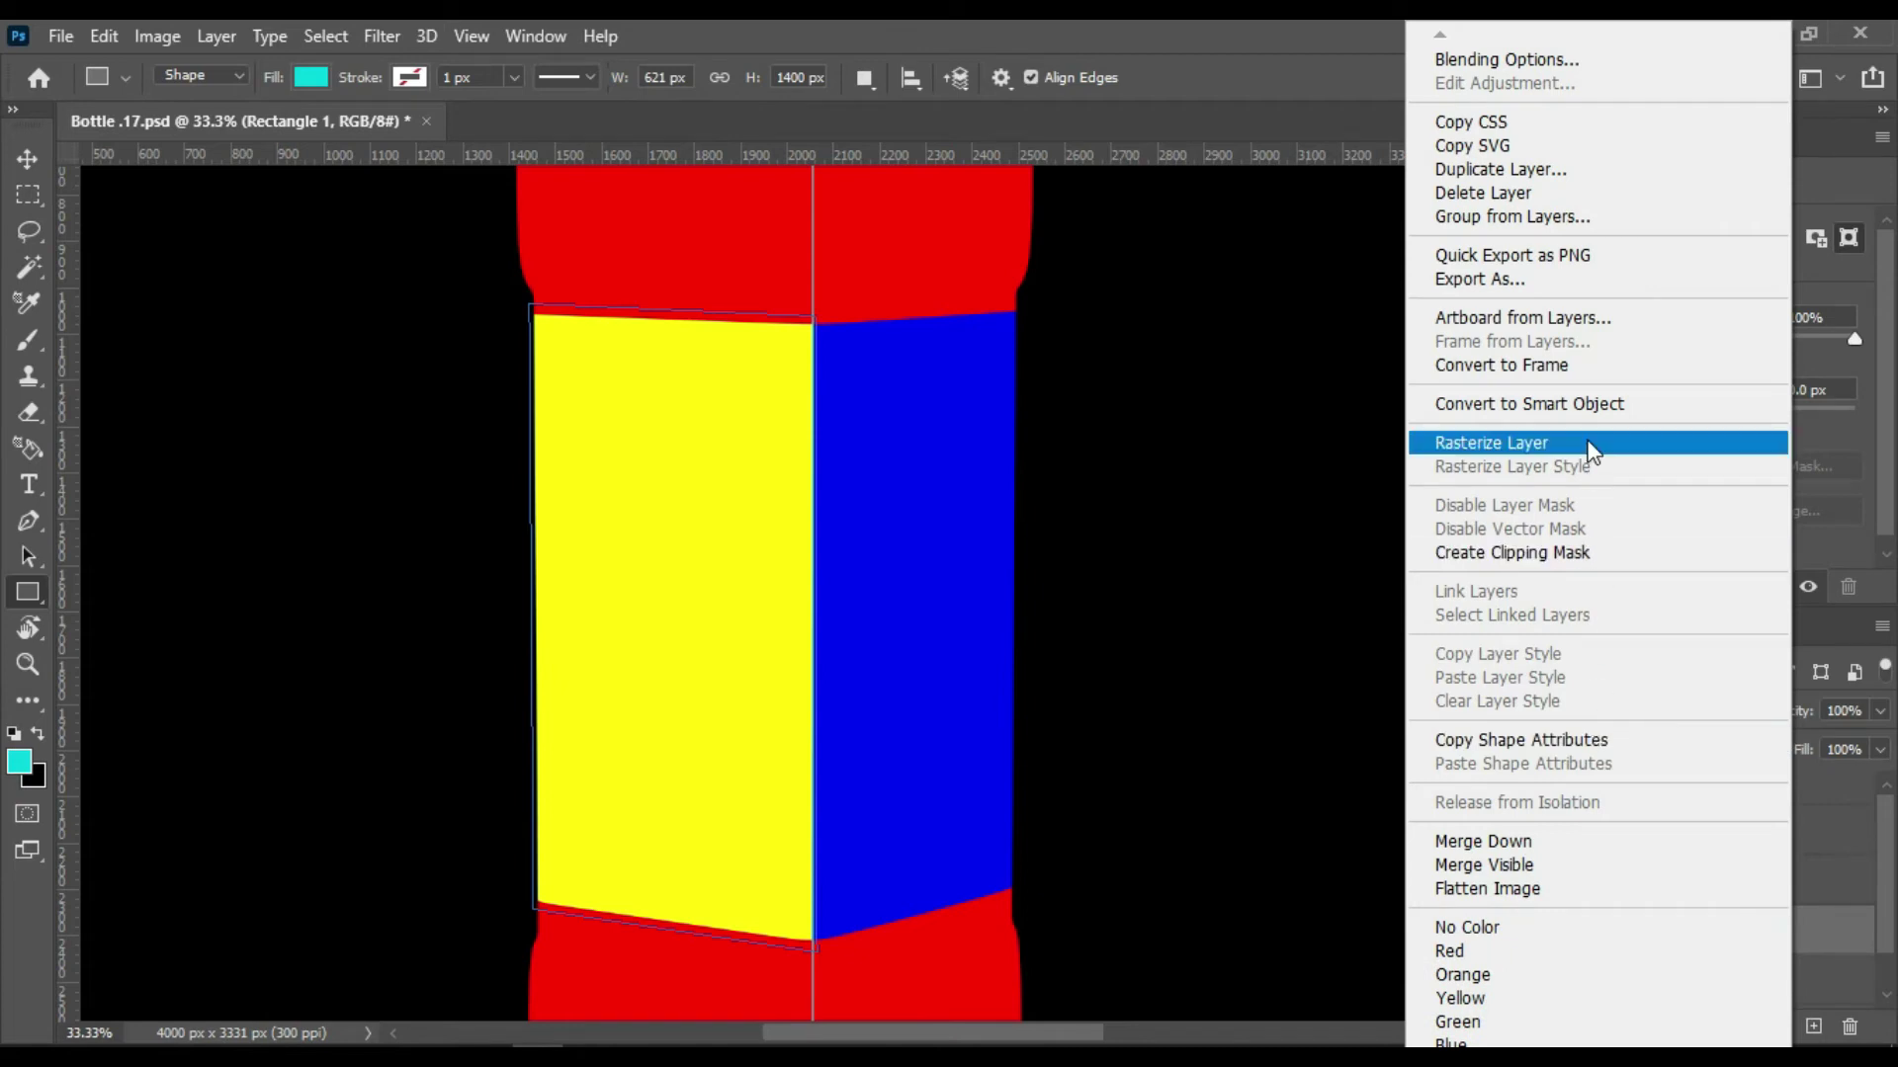
pyautogui.click(1594, 404)
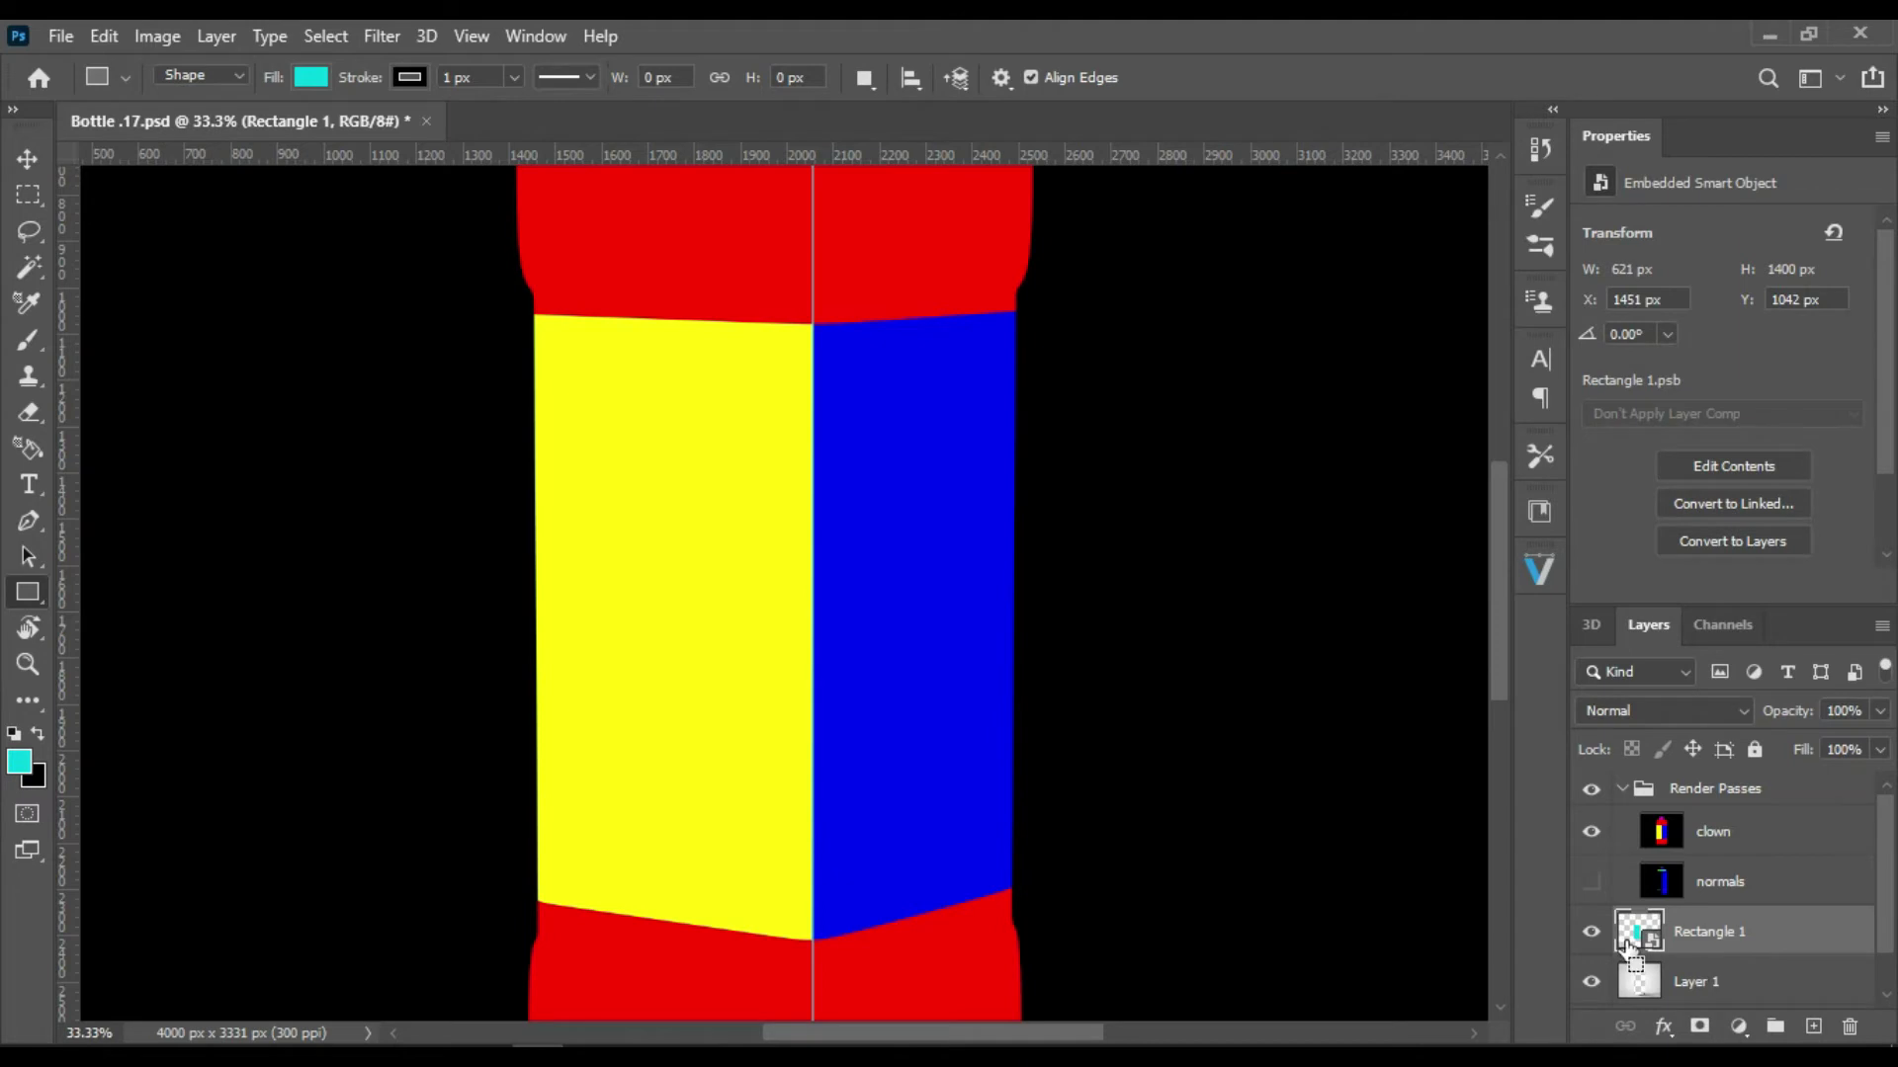
pyautogui.hotkey('ctrl', 't')
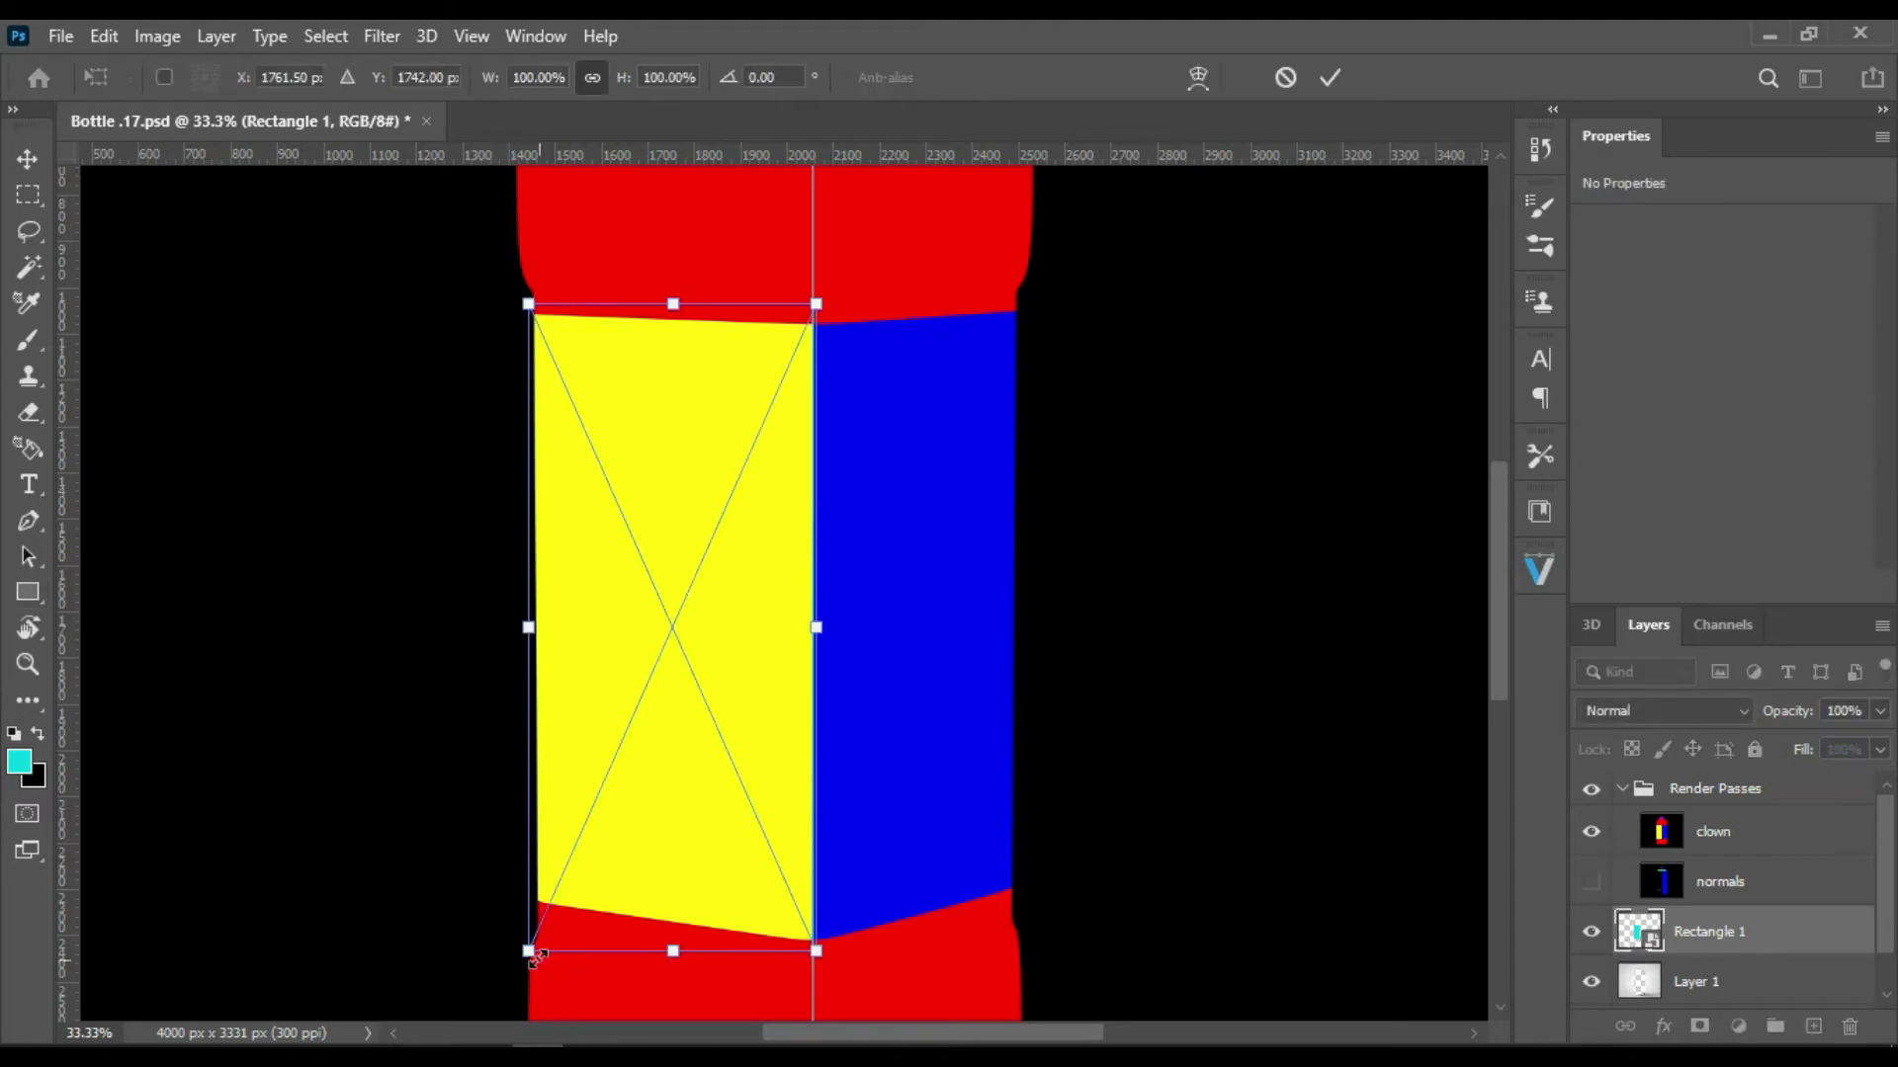
pyautogui.rightClick(619, 836)
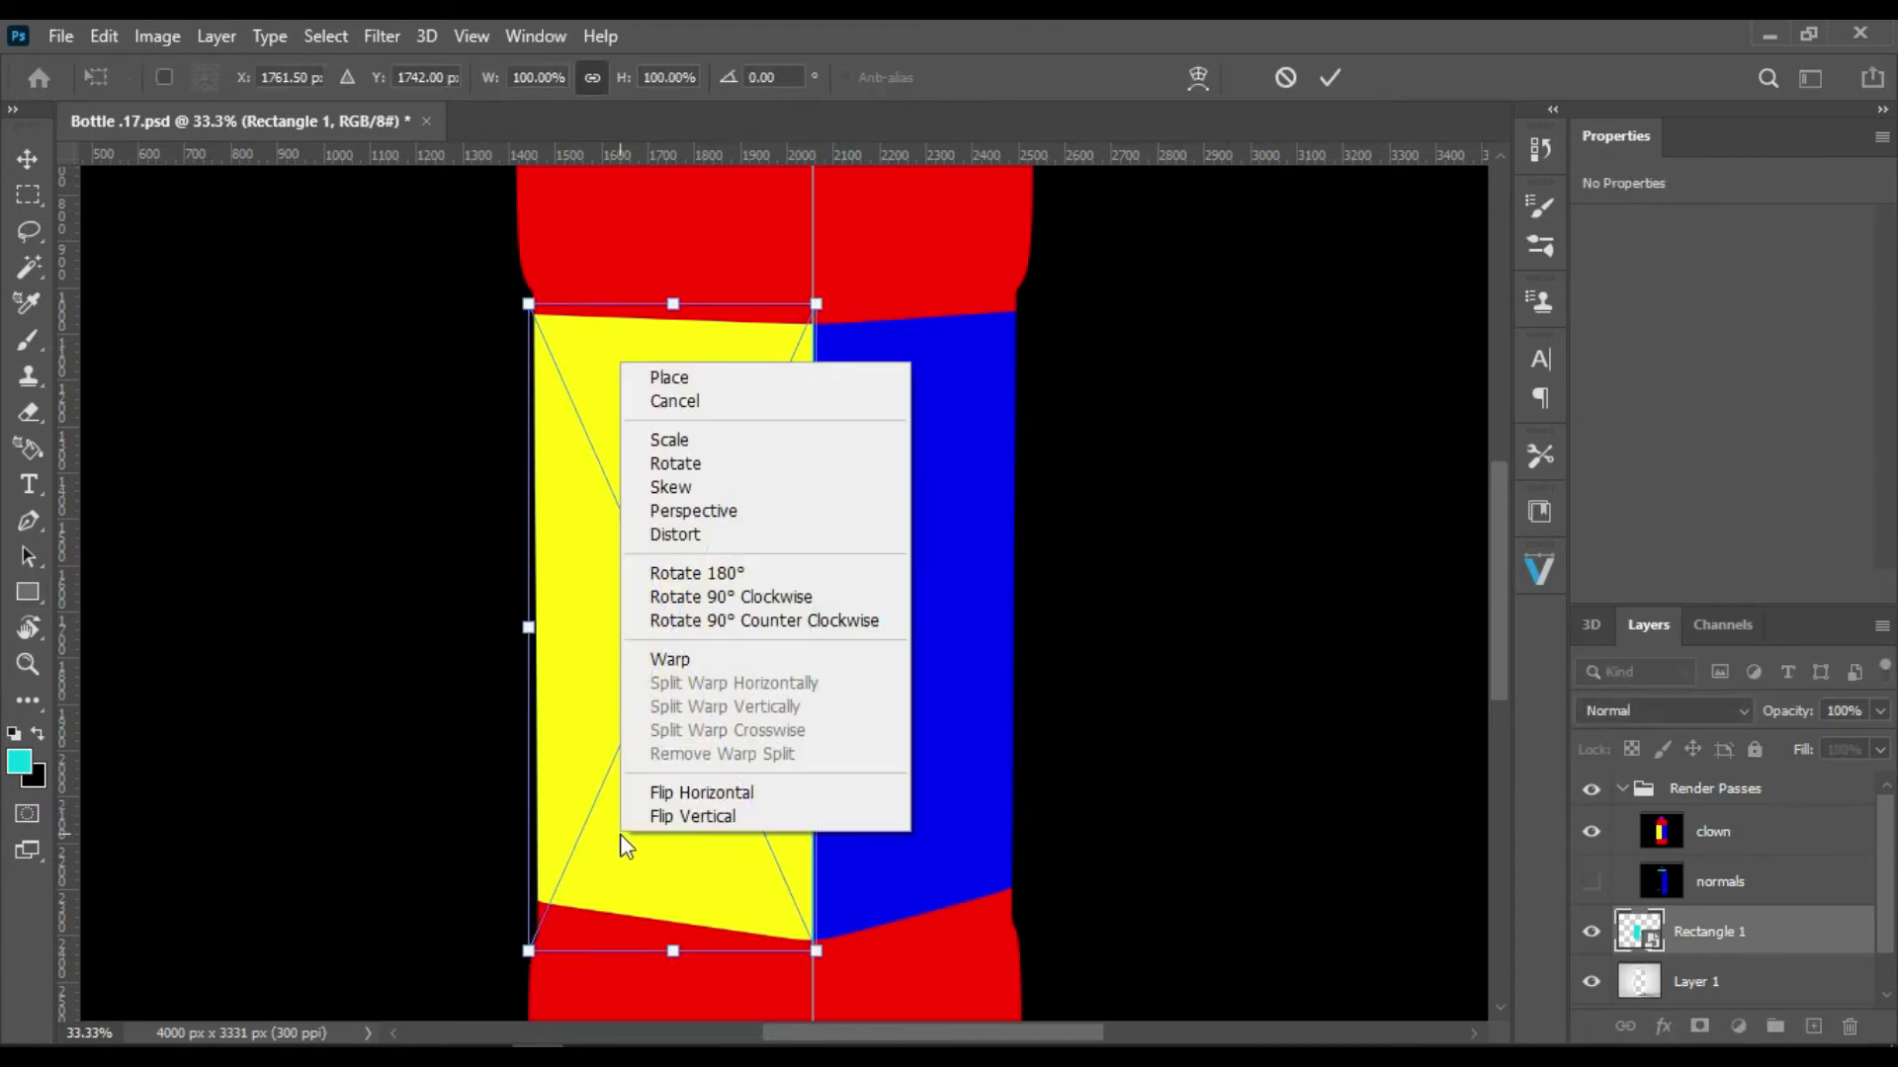
pyautogui.click(703, 534)
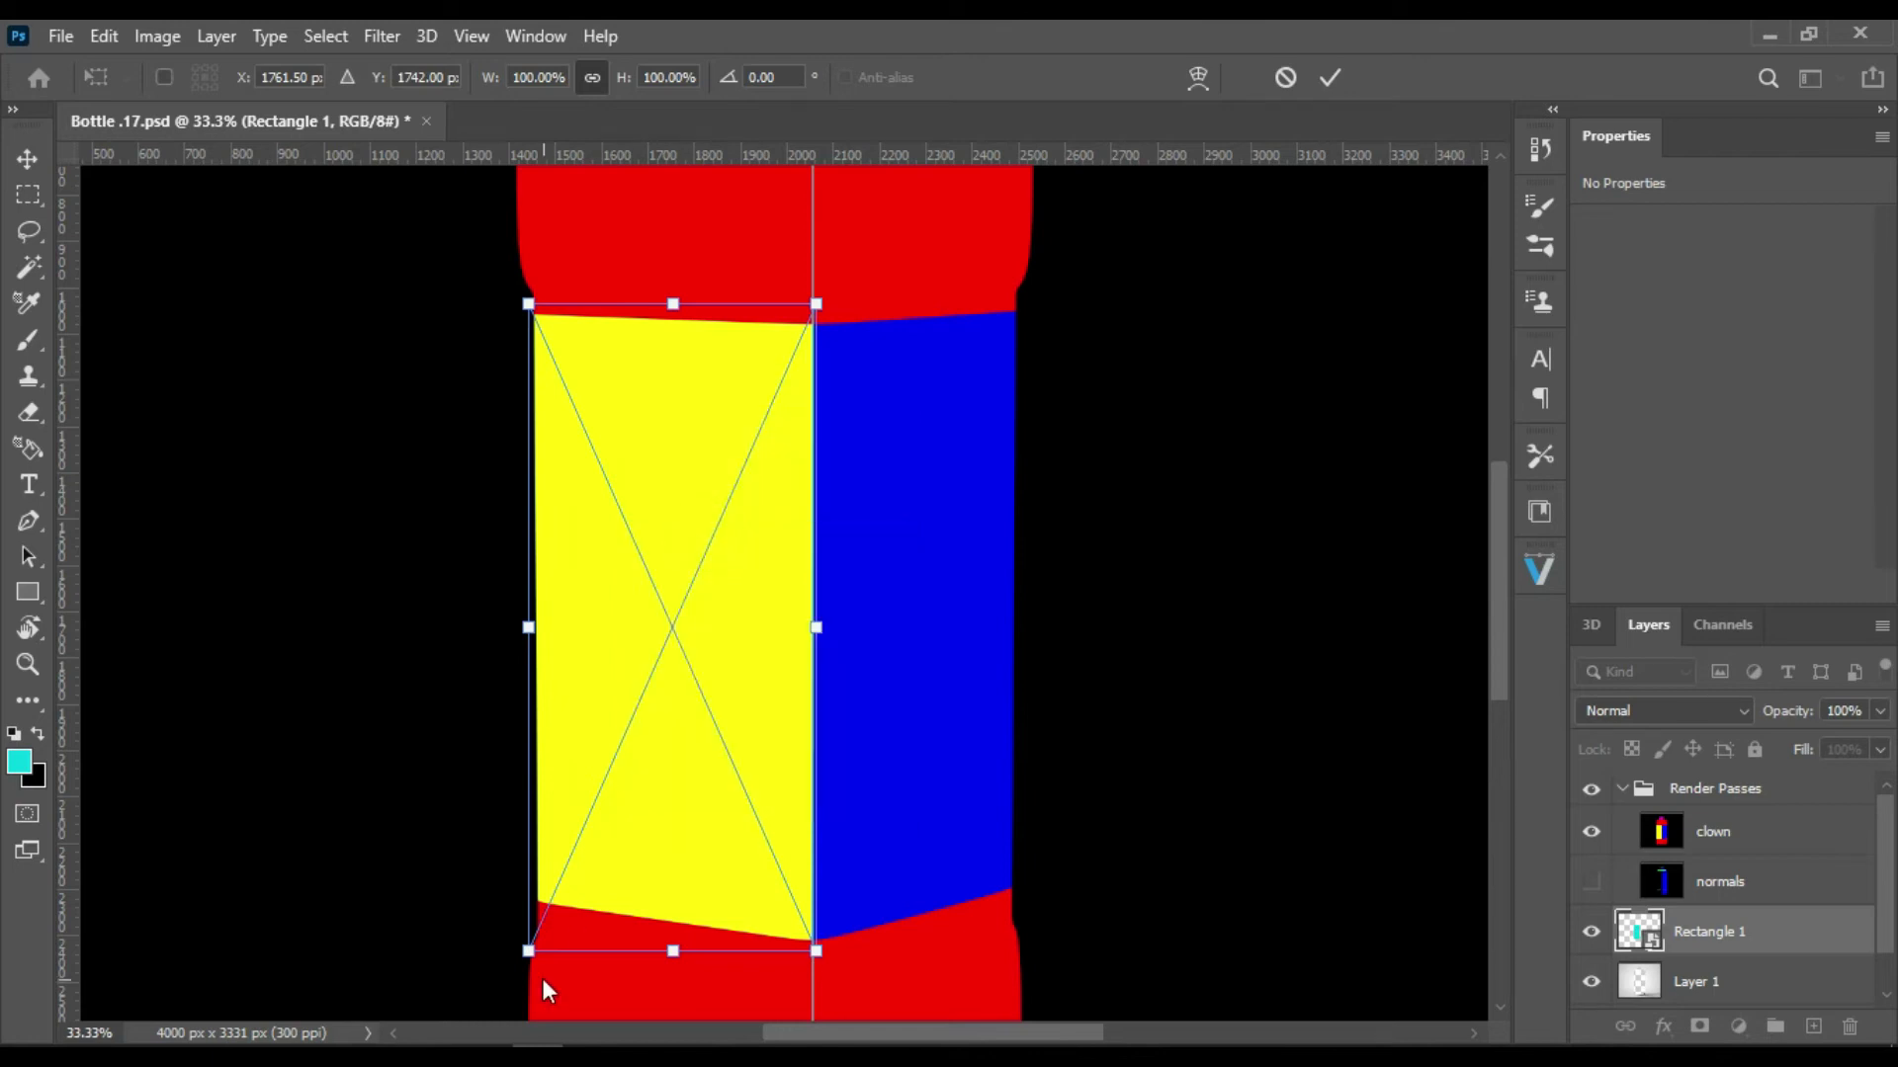
pyautogui.moveTo(524, 926); pyautogui.dragTo(530, 903)
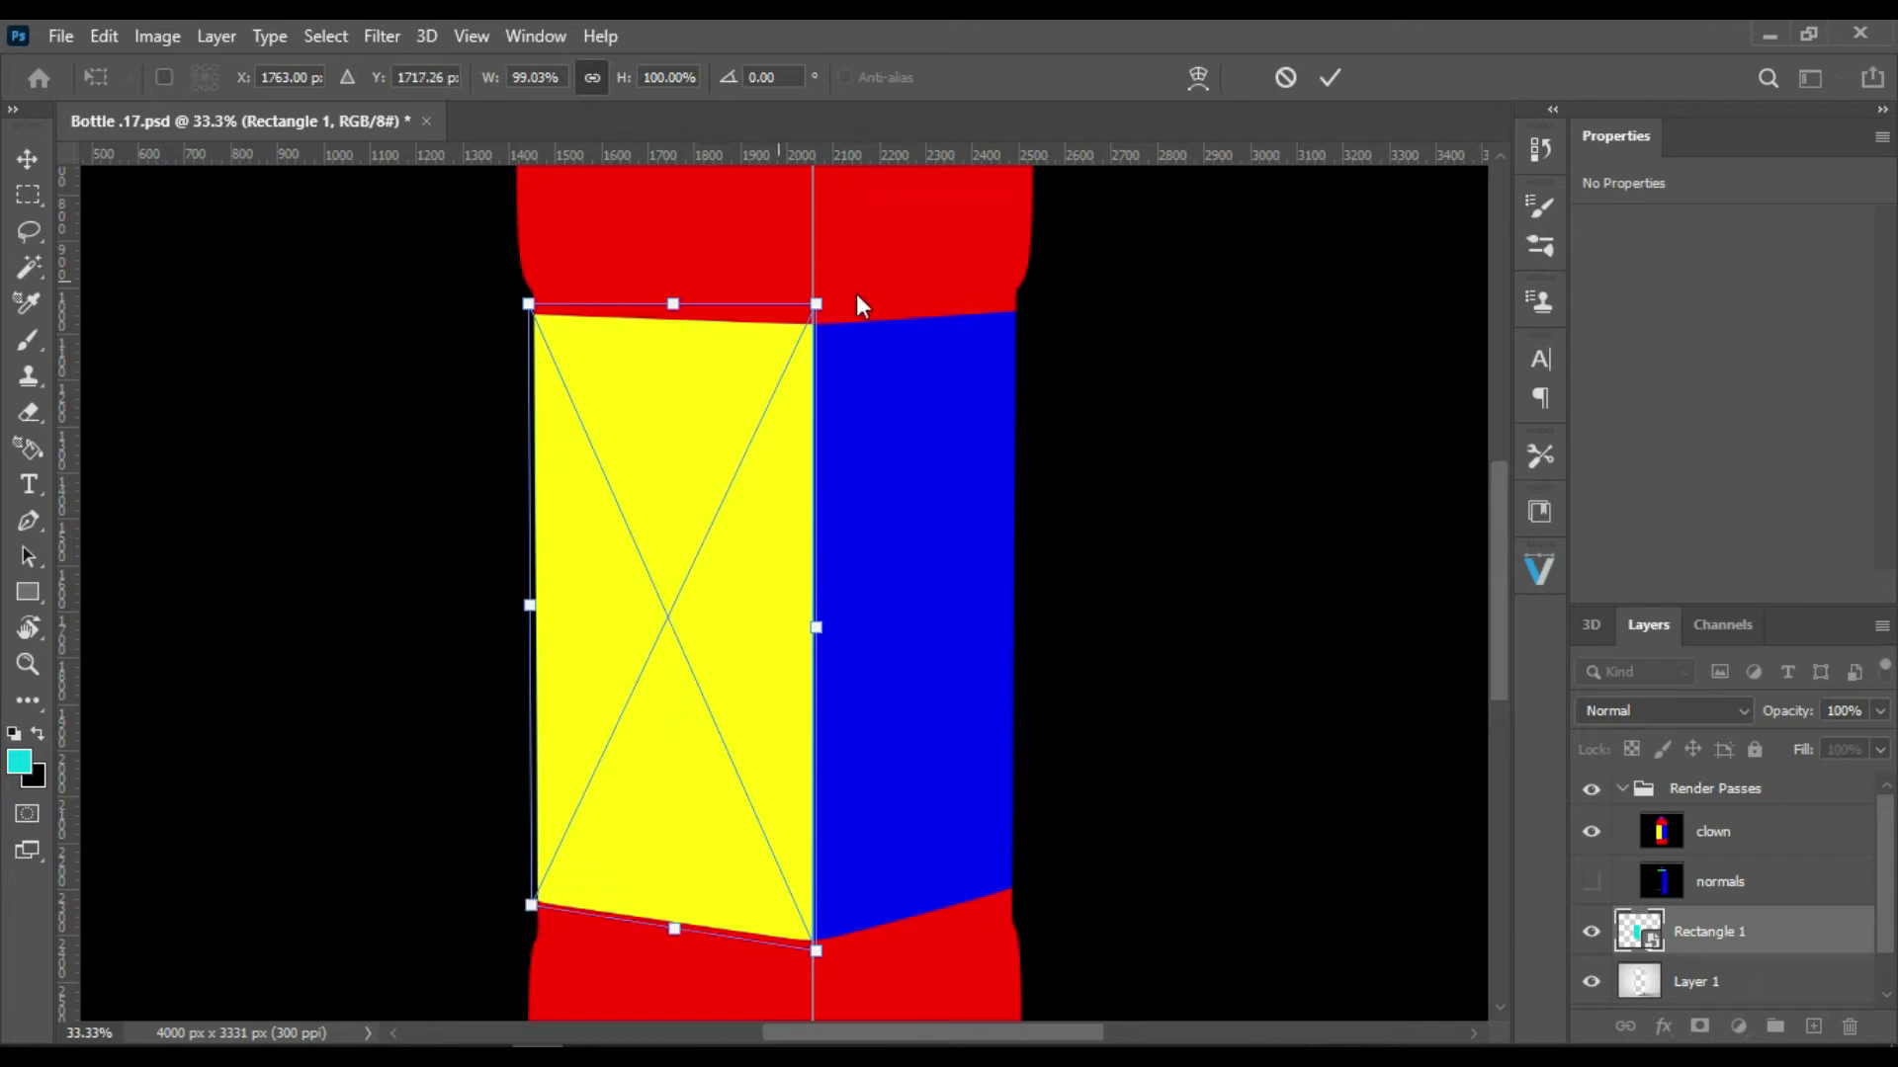
pyautogui.moveTo(821, 307); pyautogui.dragTo(819, 320)
pyautogui.click(527, 307)
pyautogui.moveTo(526, 309); pyautogui.dragTo(529, 312)
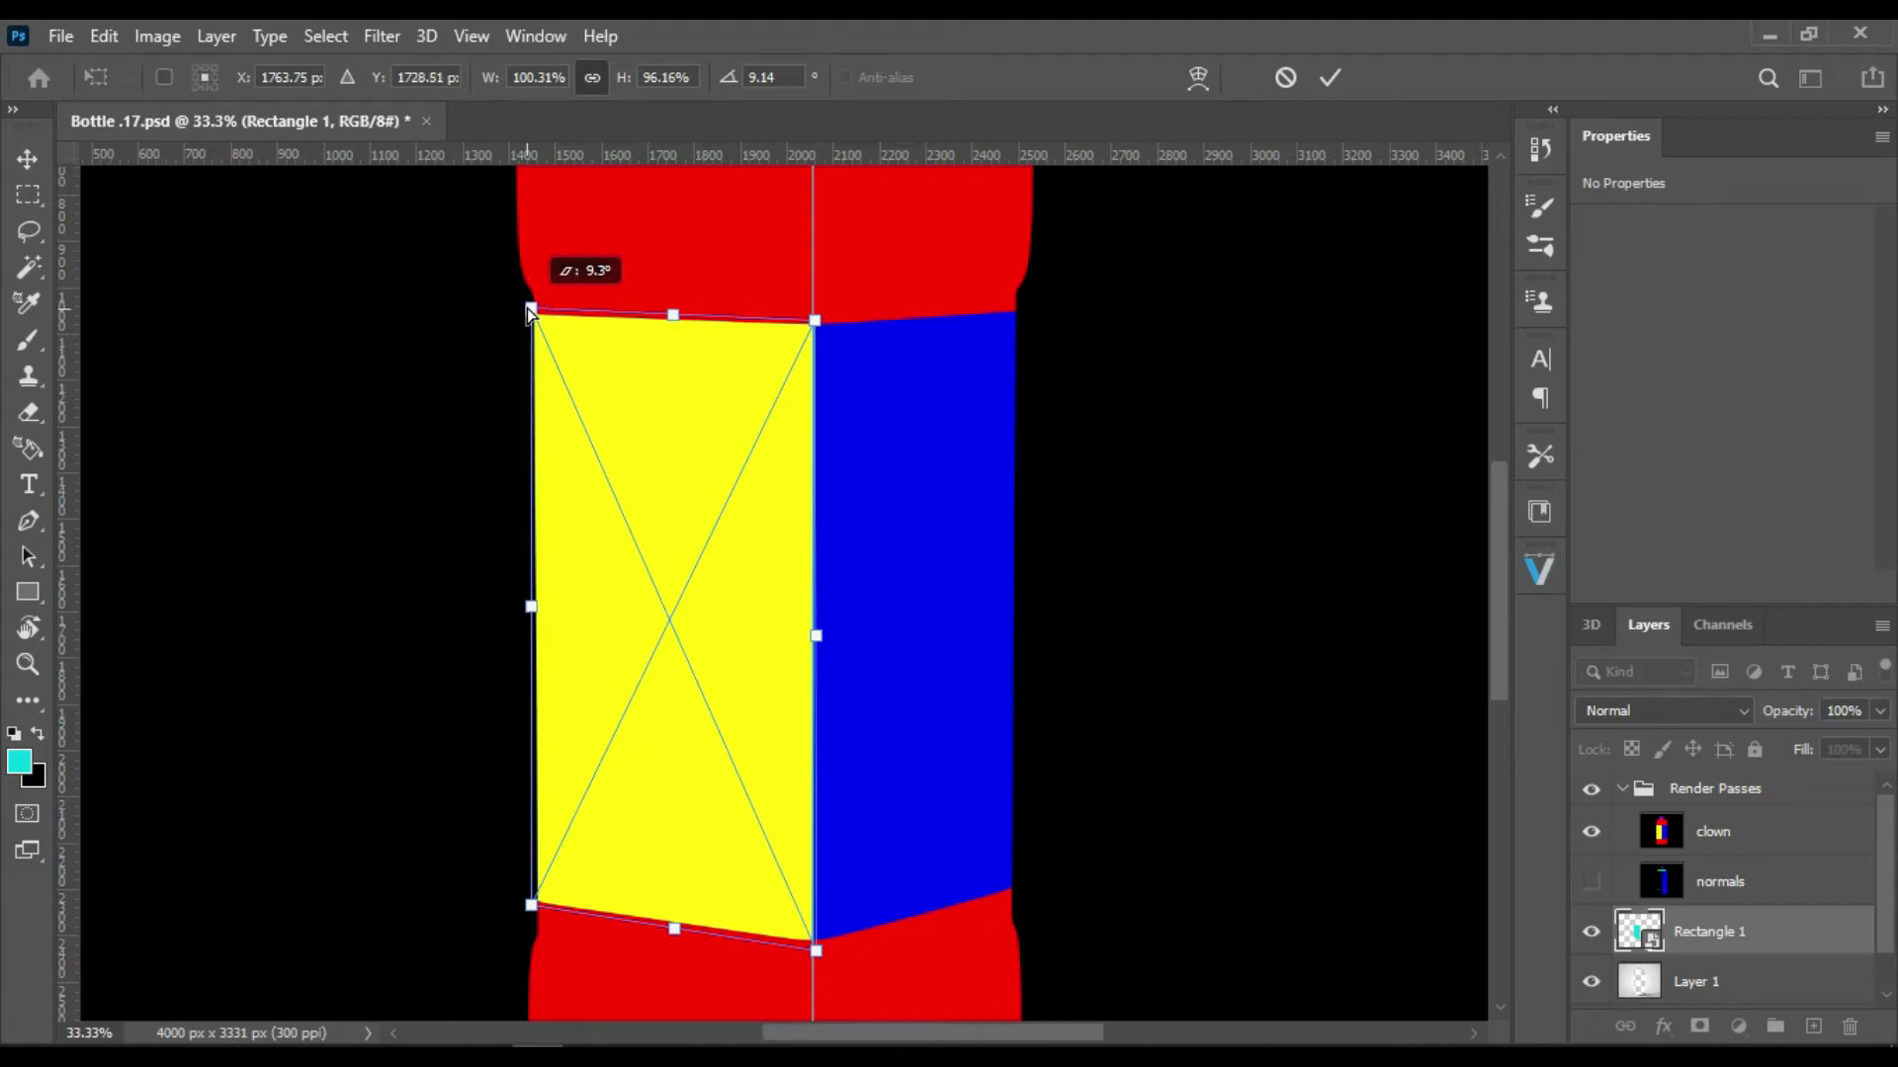
pyautogui.moveTo(529, 311); pyautogui.dragTo(528, 310)
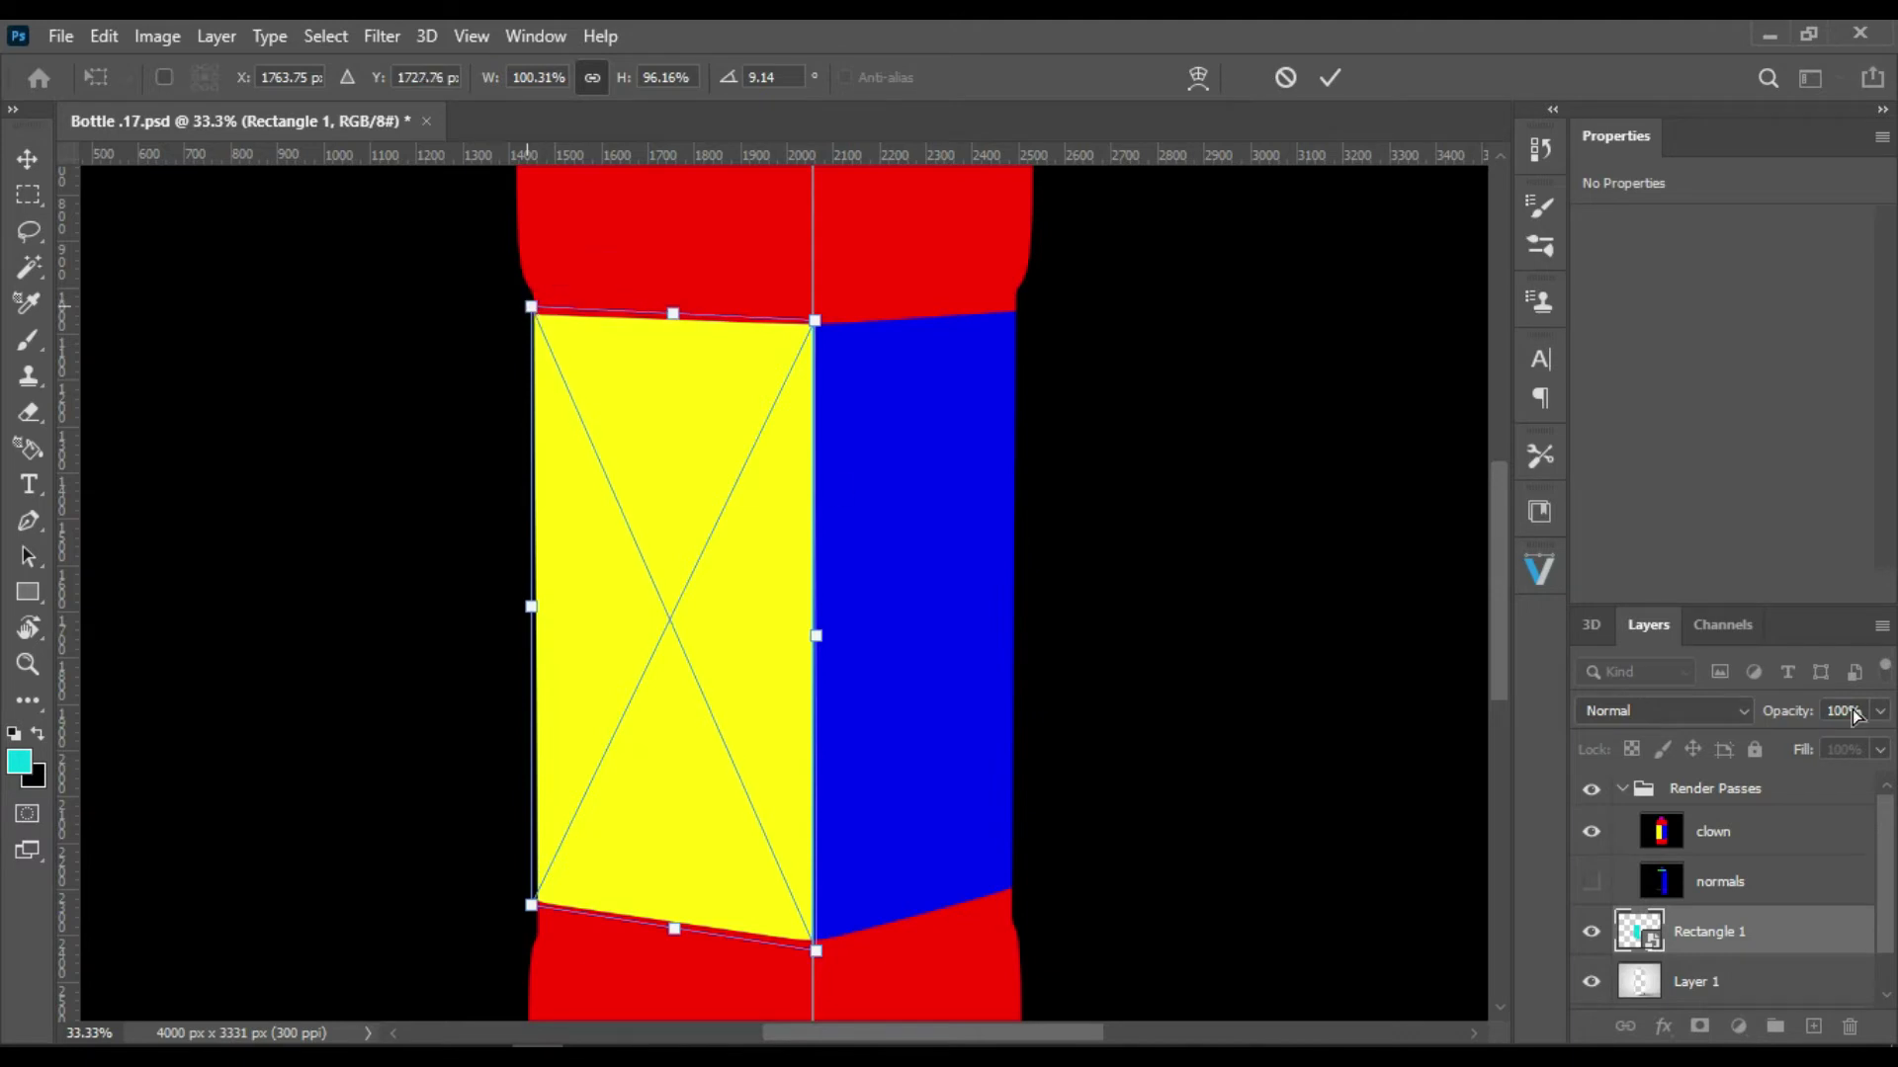
pyautogui.press('Return')
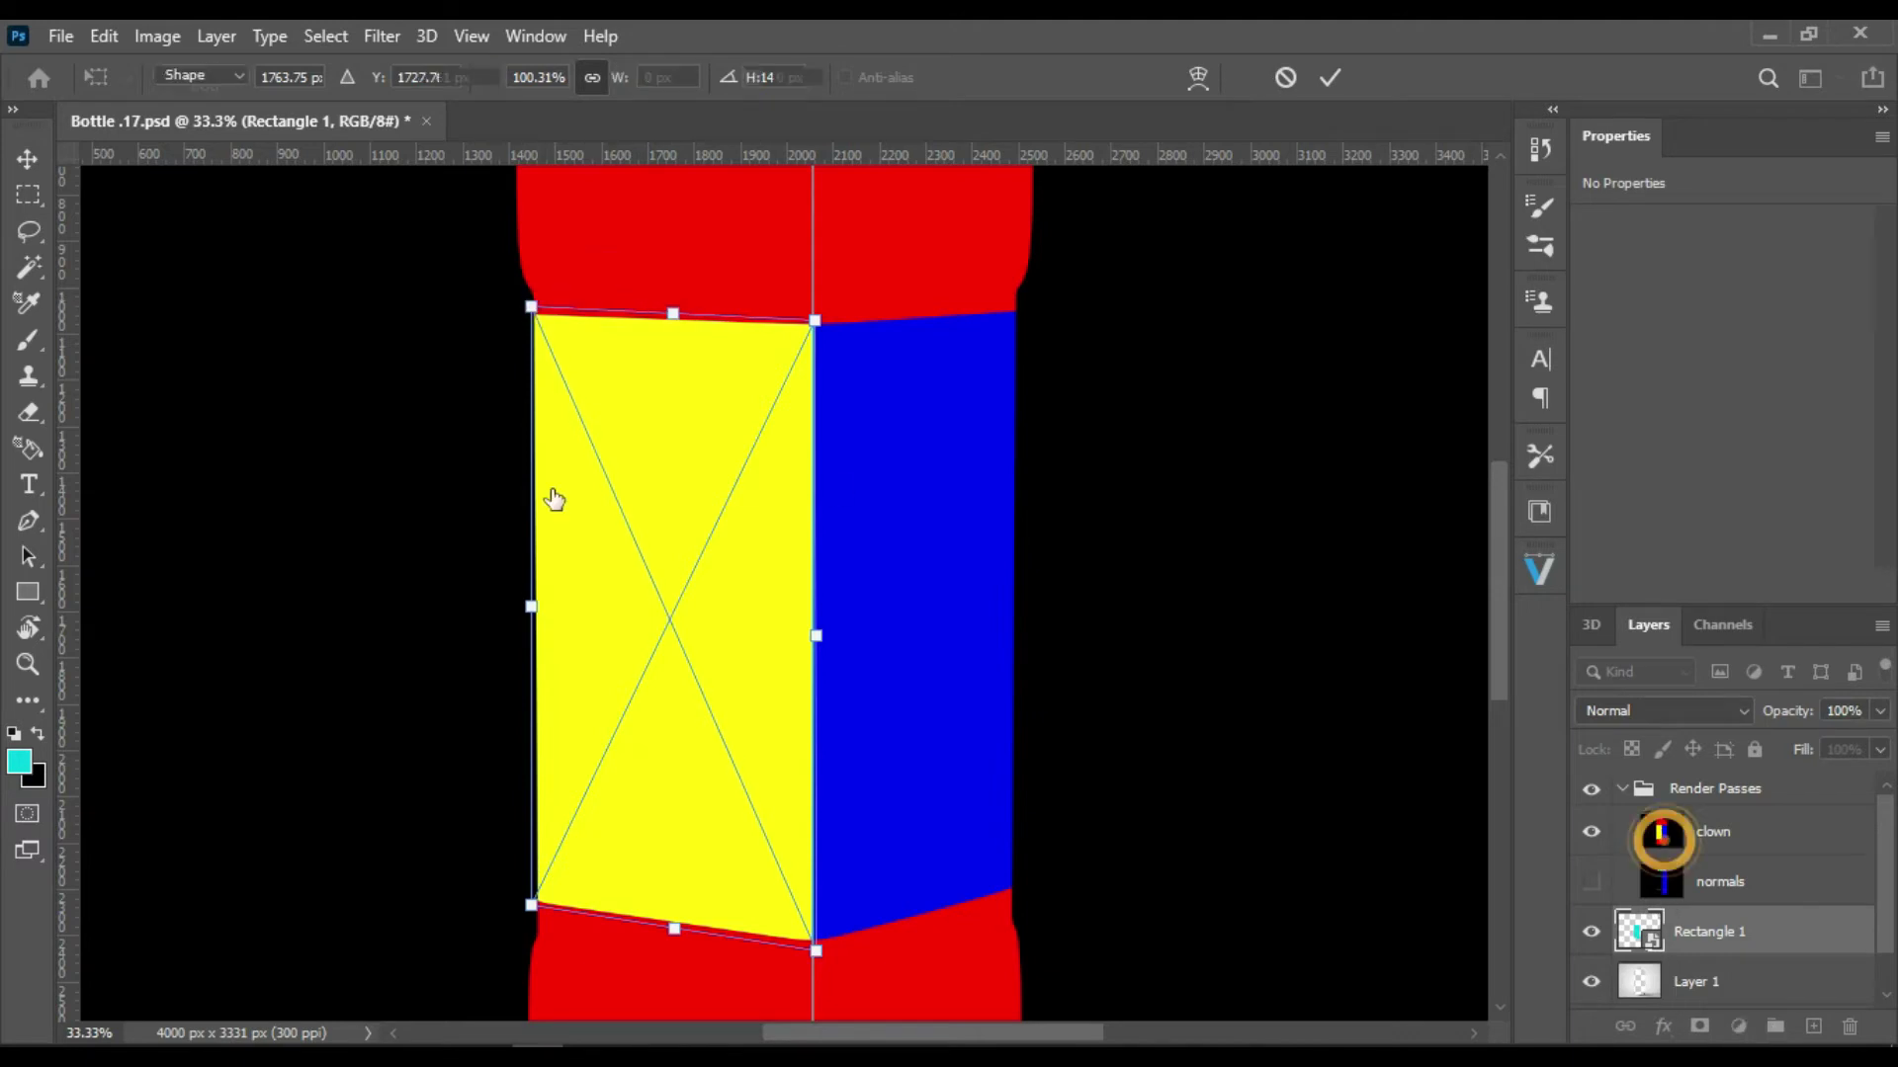
# Step: Magic-wand the yellow face on the clown pass and mask Rectangle 1 to it
pyautogui.click(1712, 831)
pyautogui.click(29, 266)
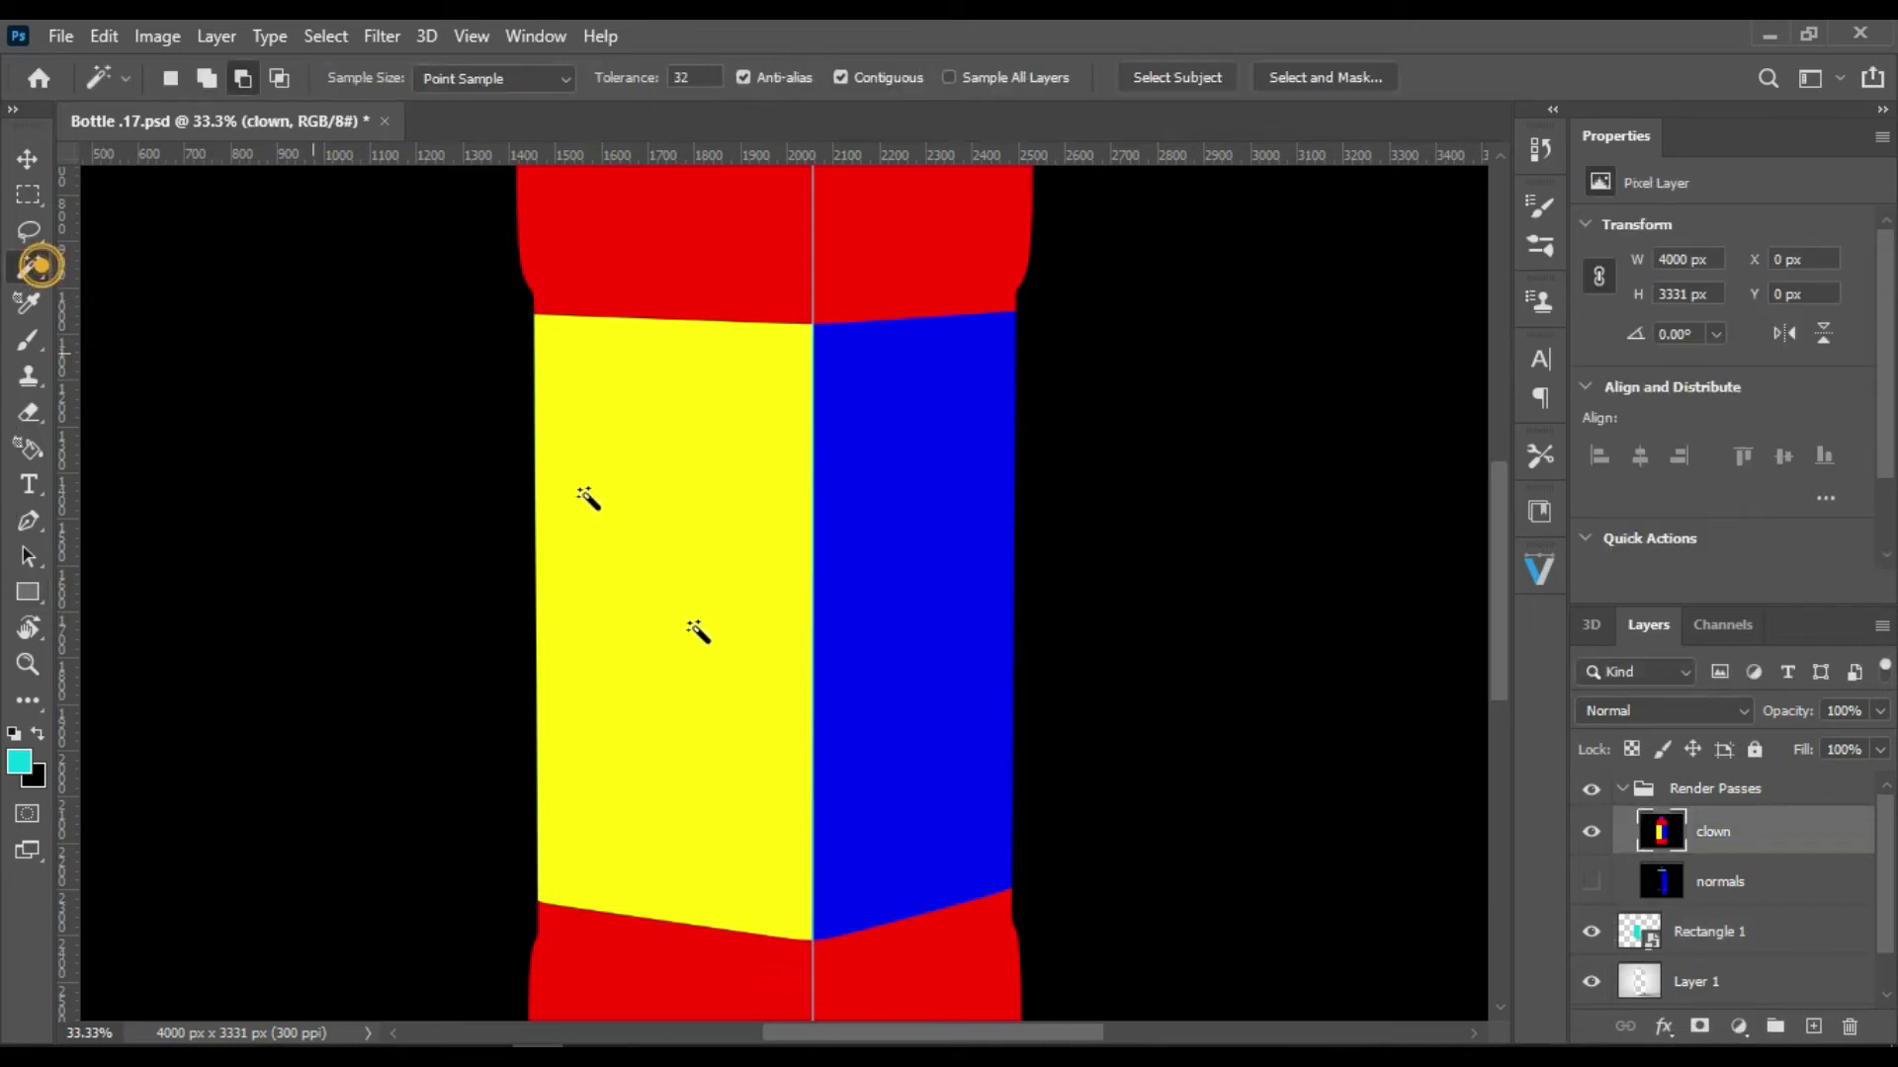
pyautogui.click(741, 653)
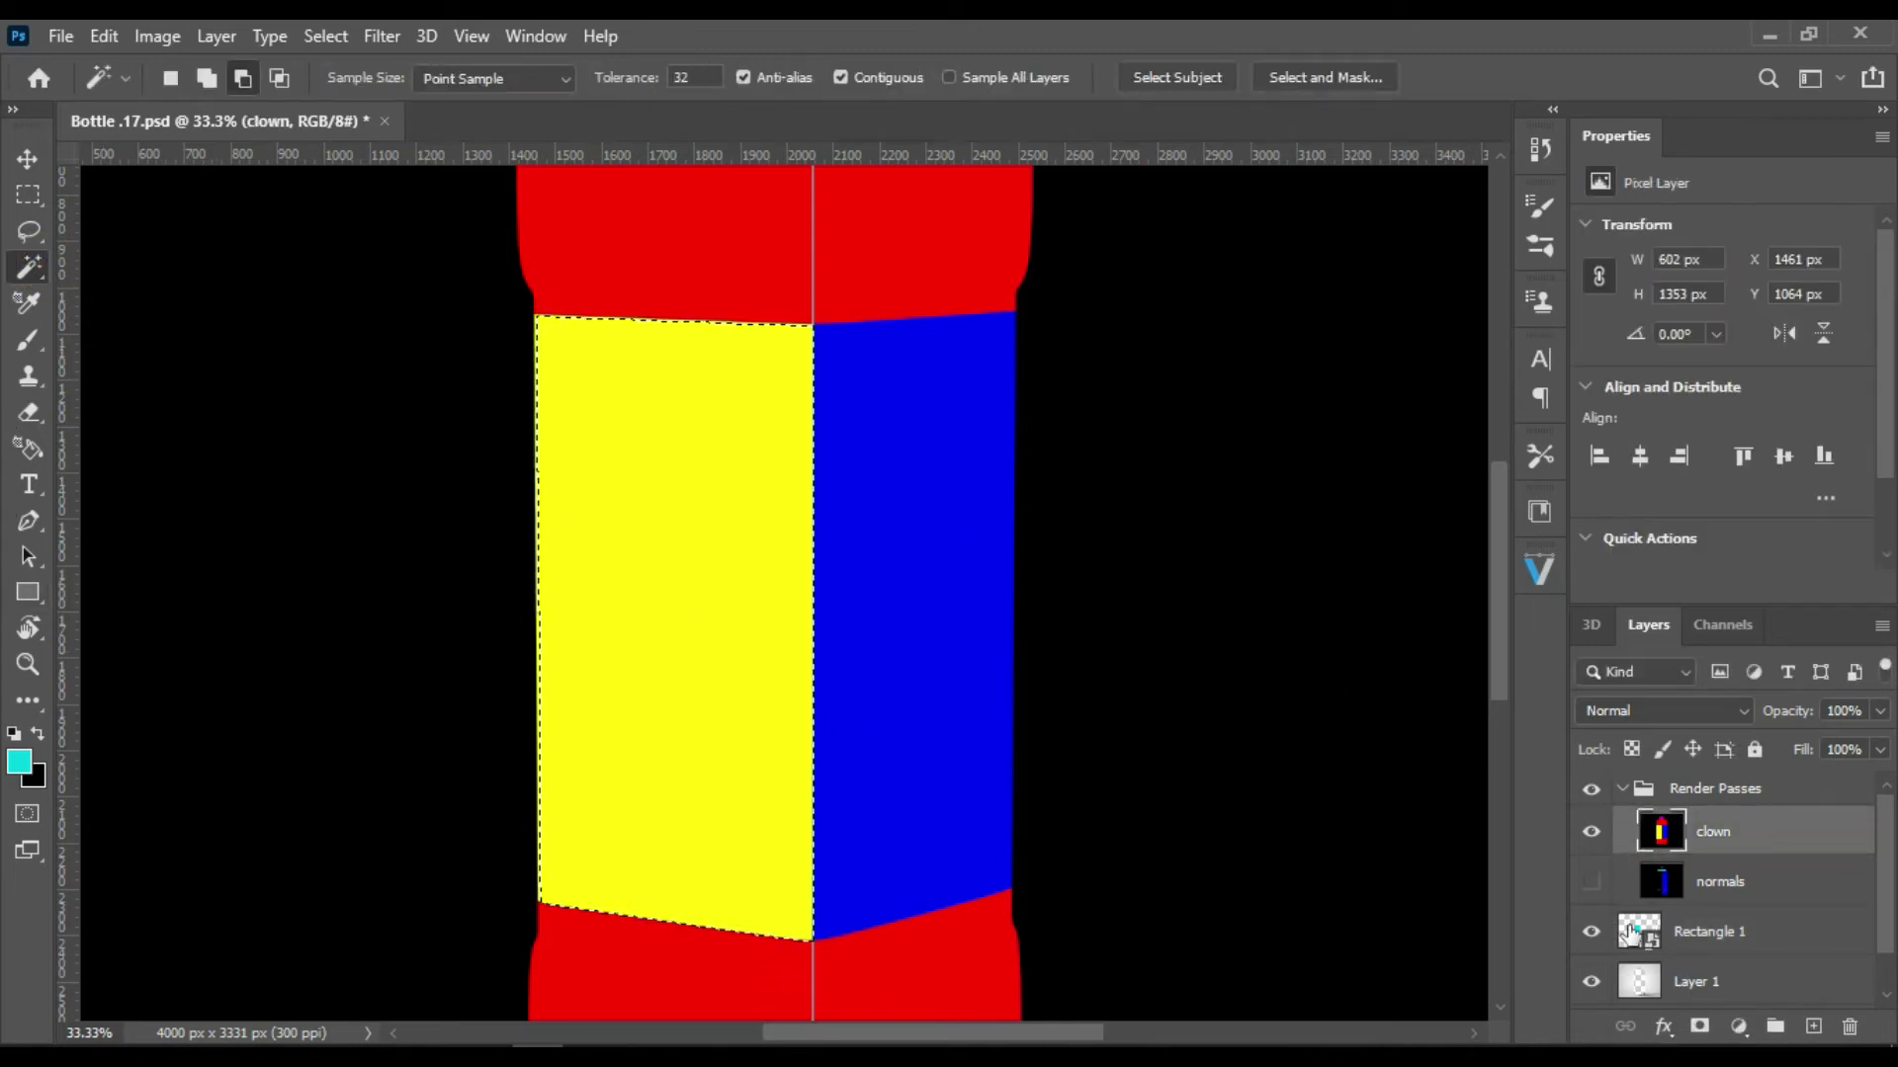
pyautogui.click(1629, 927)
pyautogui.click(1699, 1026)
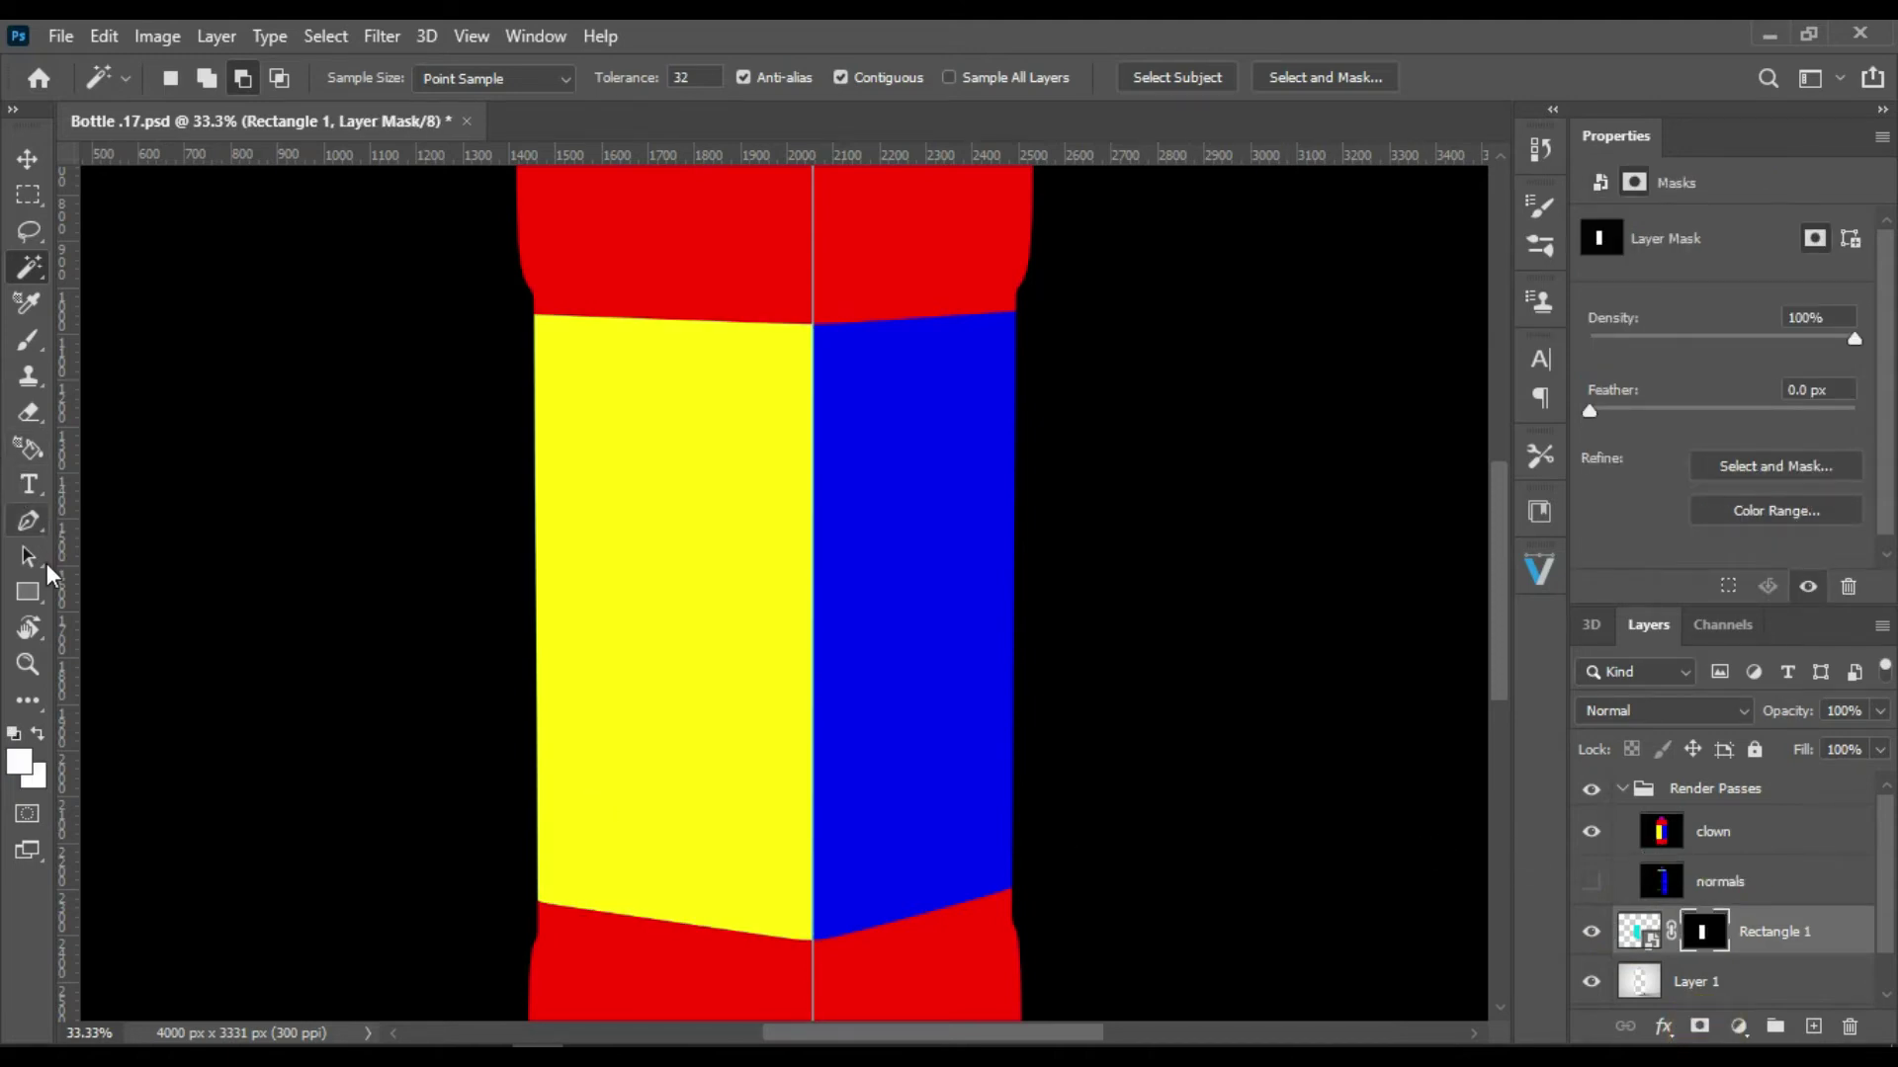
# Step: Draw a second rectangle roughly covering the blue side face
pyautogui.click(28, 591)
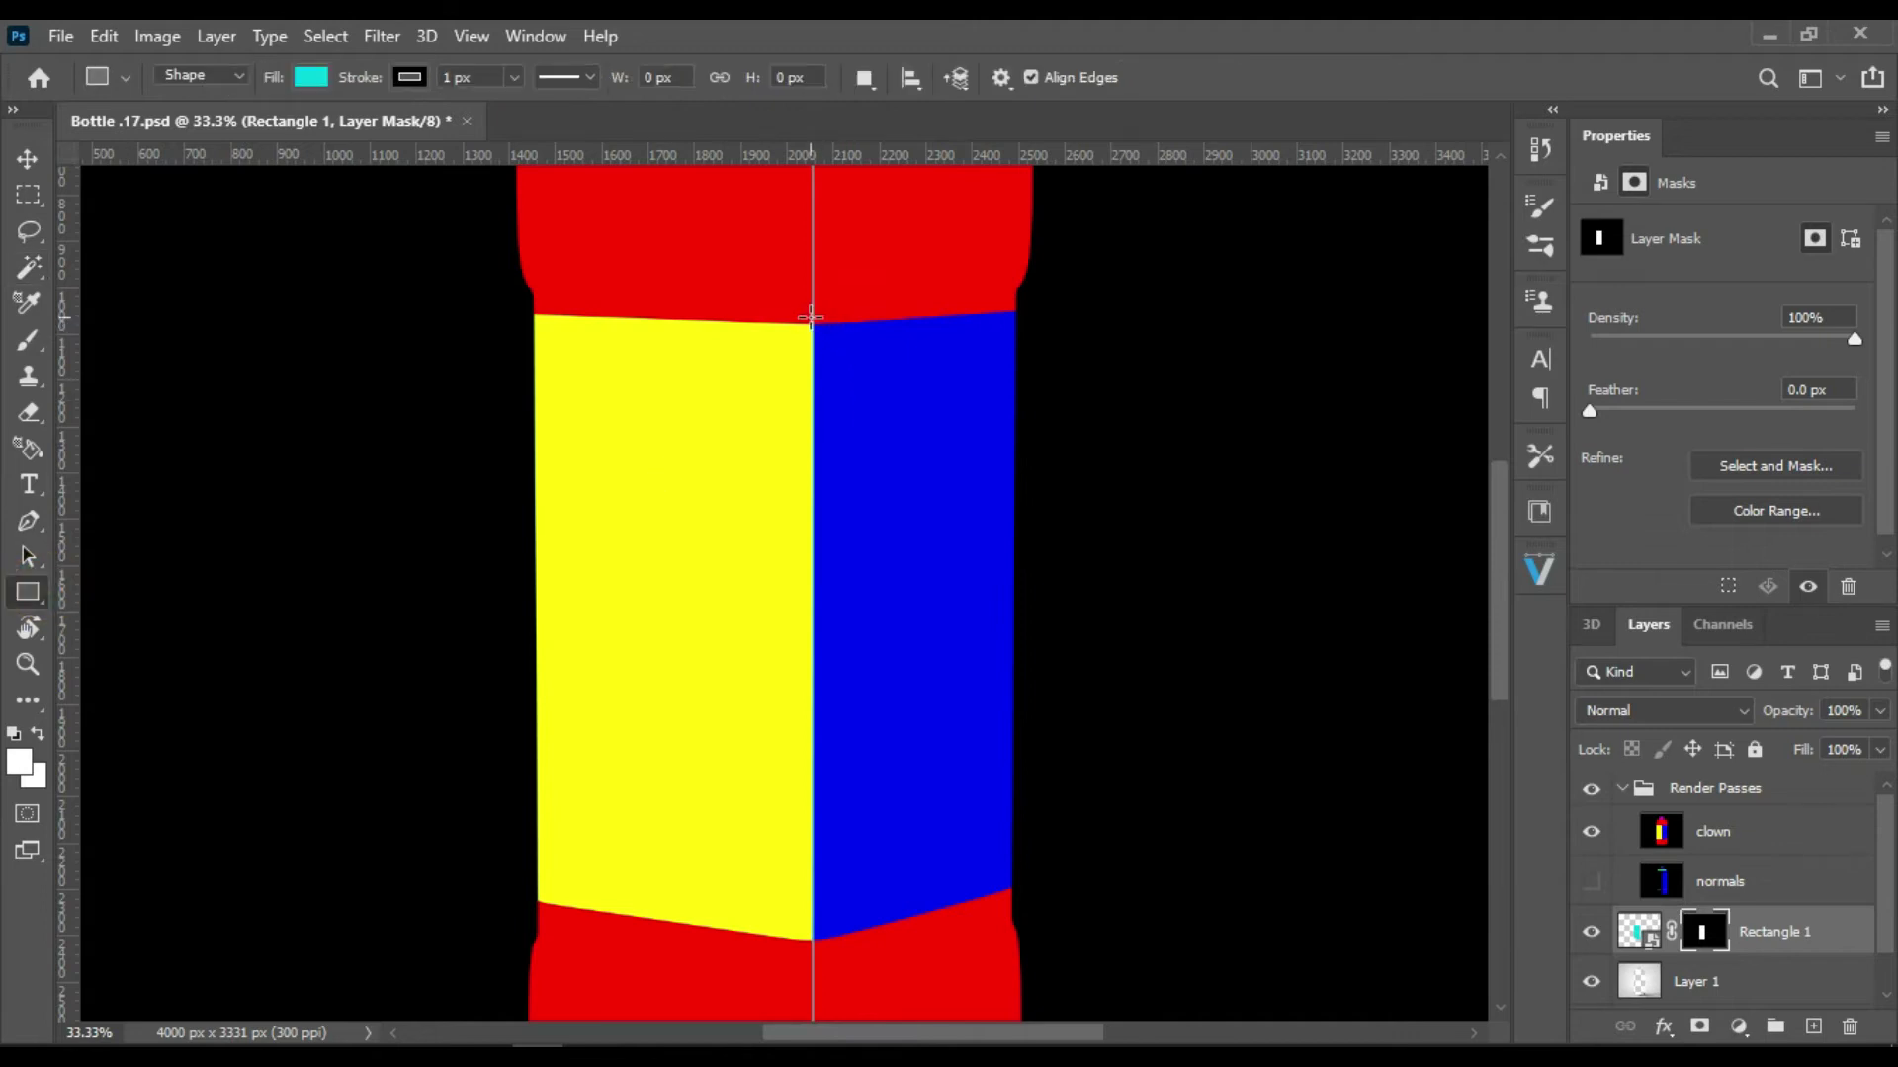
pyautogui.moveTo(810, 316); pyautogui.dragTo(1029, 936)
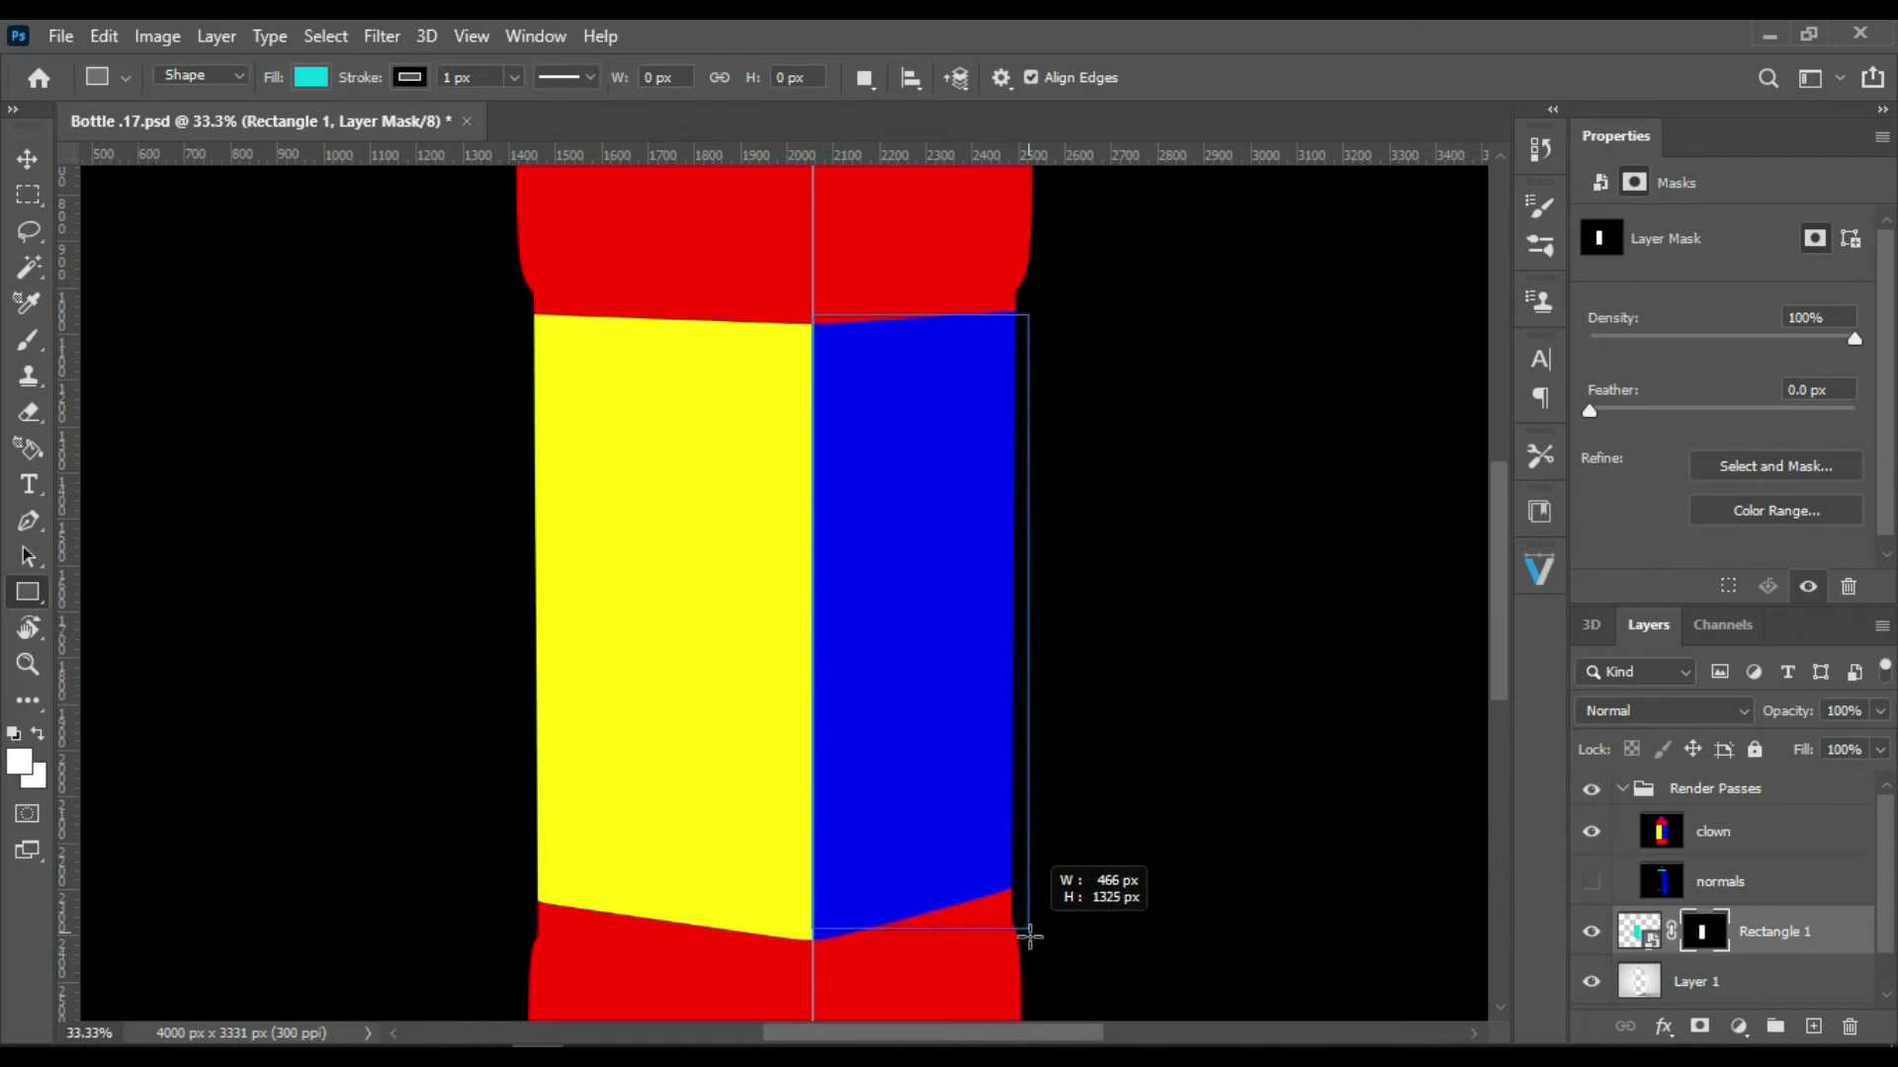
pyautogui.moveTo(1029, 937); pyautogui.dragTo(1036, 943)
pyautogui.moveTo(924, 316); pyautogui.dragTo(923, 307)
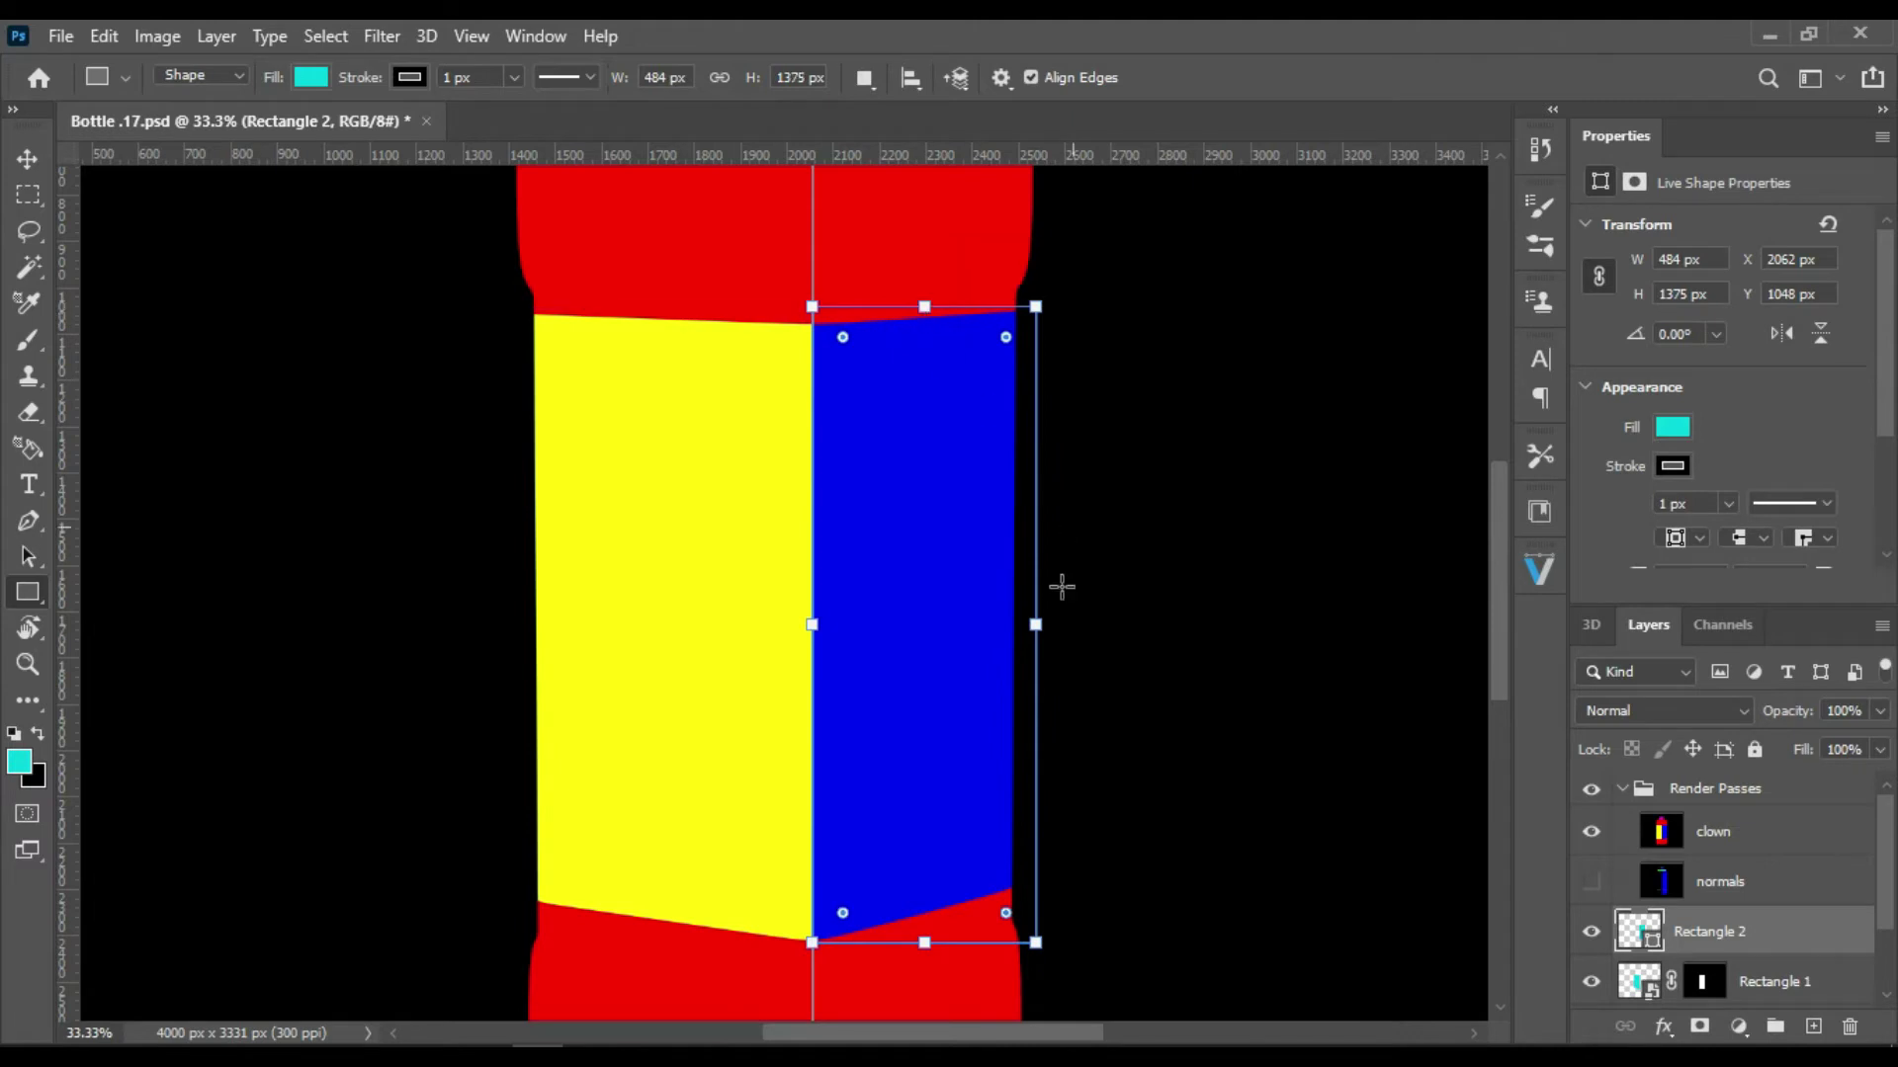
pyautogui.moveTo(1036, 619); pyautogui.dragTo(1022, 620)
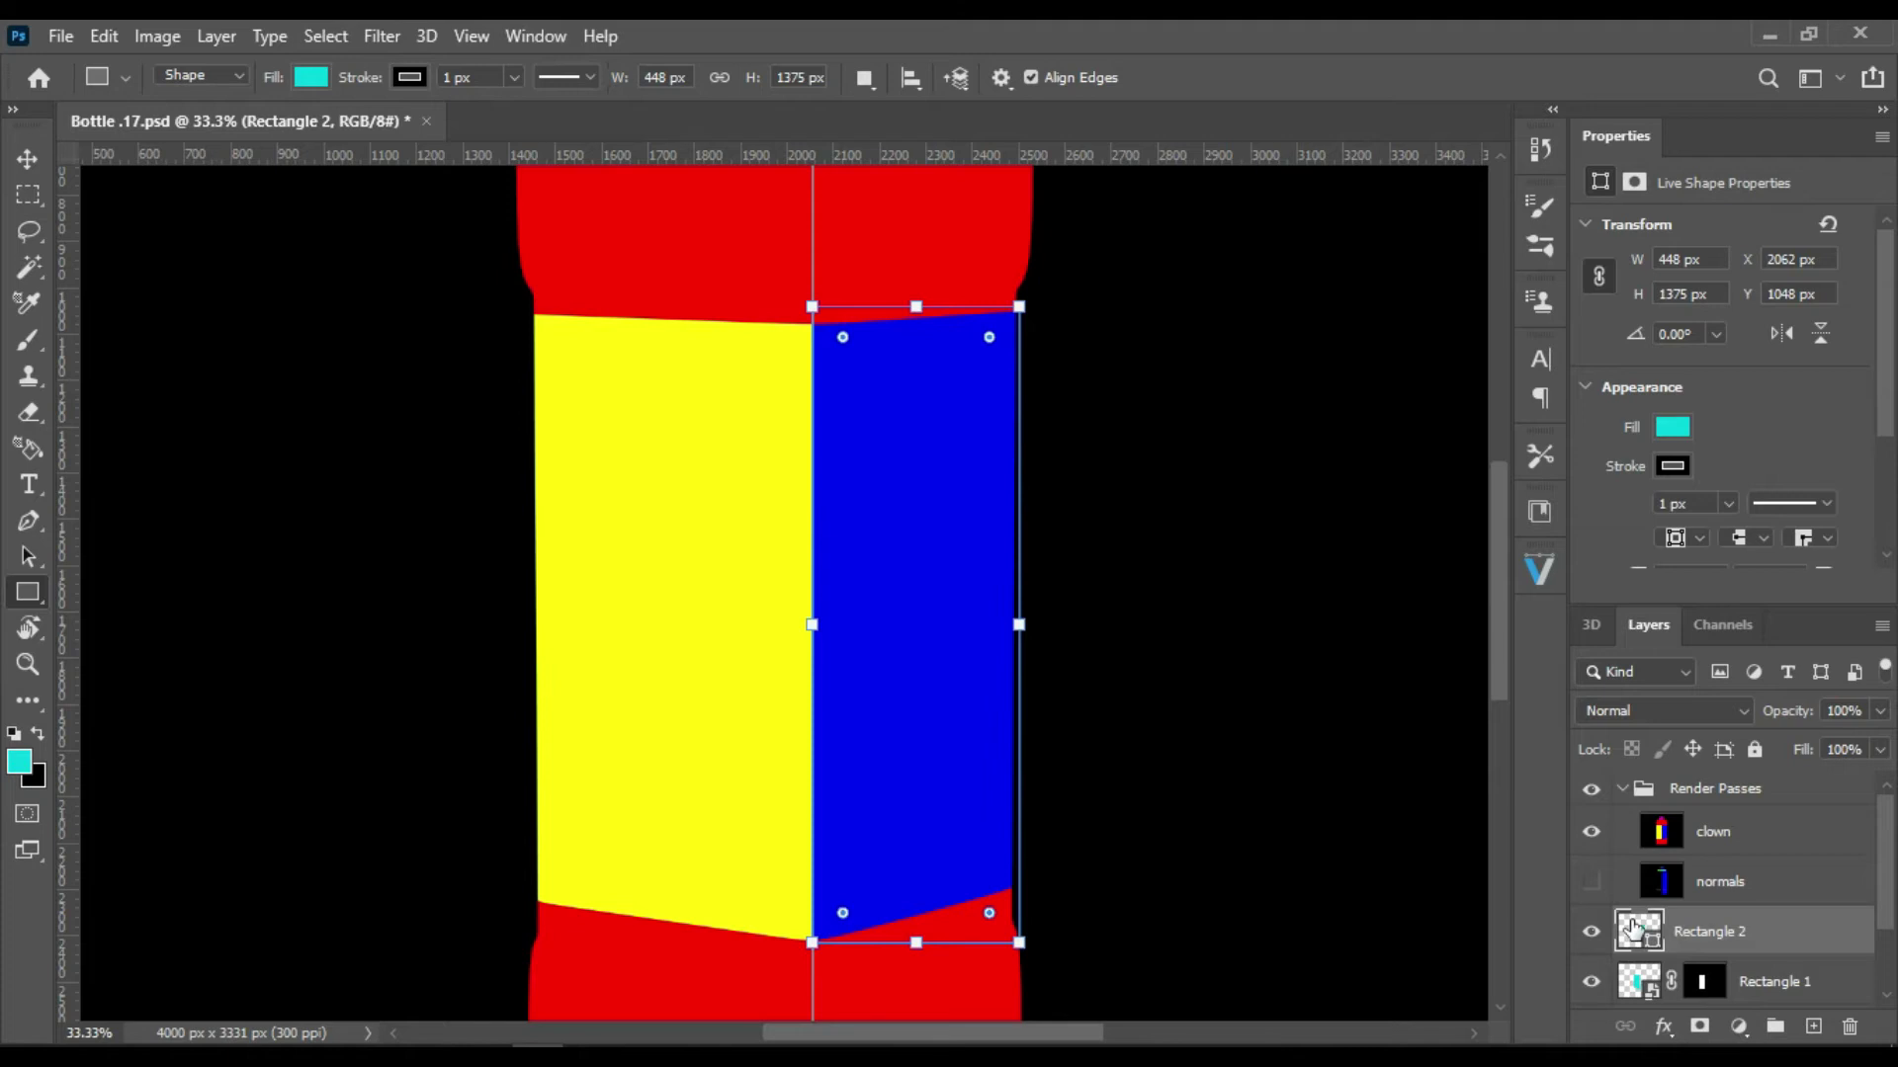
# Step: Convert the new rectangle to a smart object and distort its corners to fit the blue face
pyautogui.rightClick(1634, 930)
pyautogui.rightClick(1676, 928)
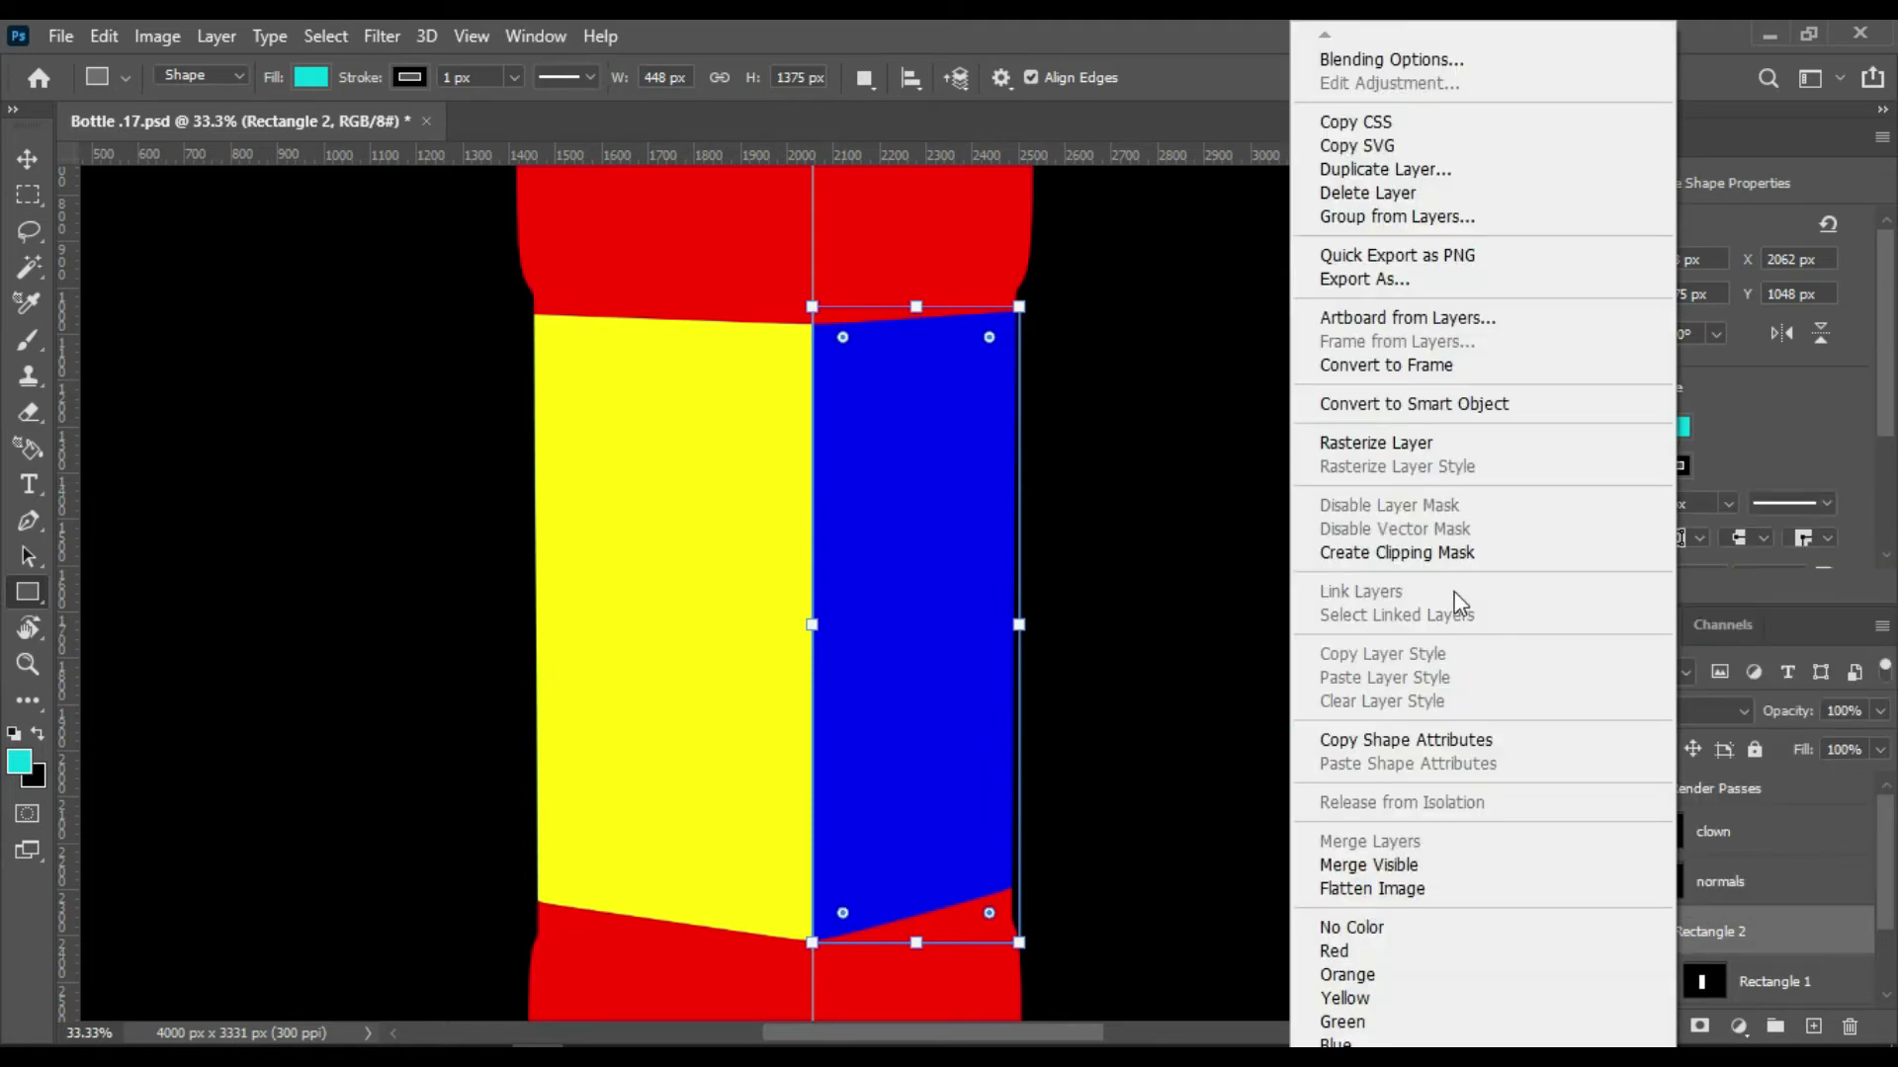
pyautogui.click(1480, 405)
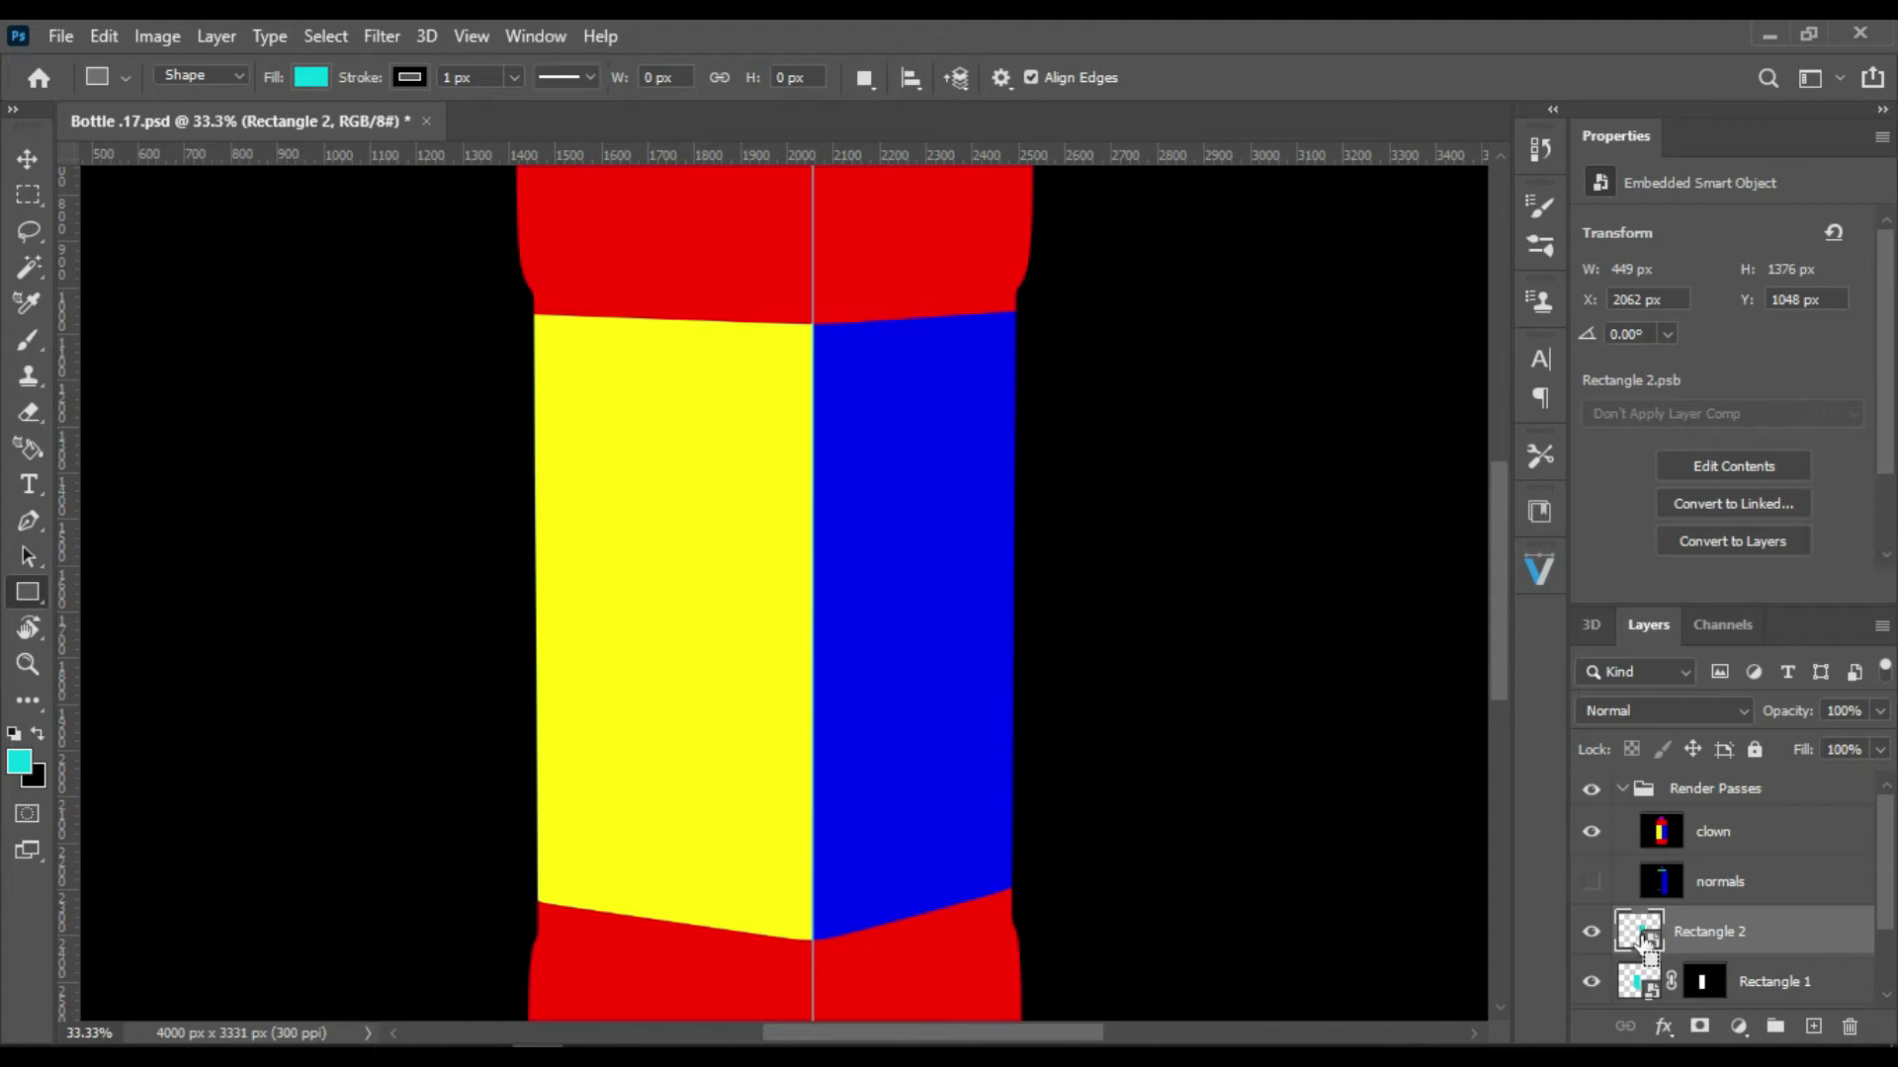
pyautogui.hotkey('ctrl', 't')
pyautogui.rightClick(921, 774)
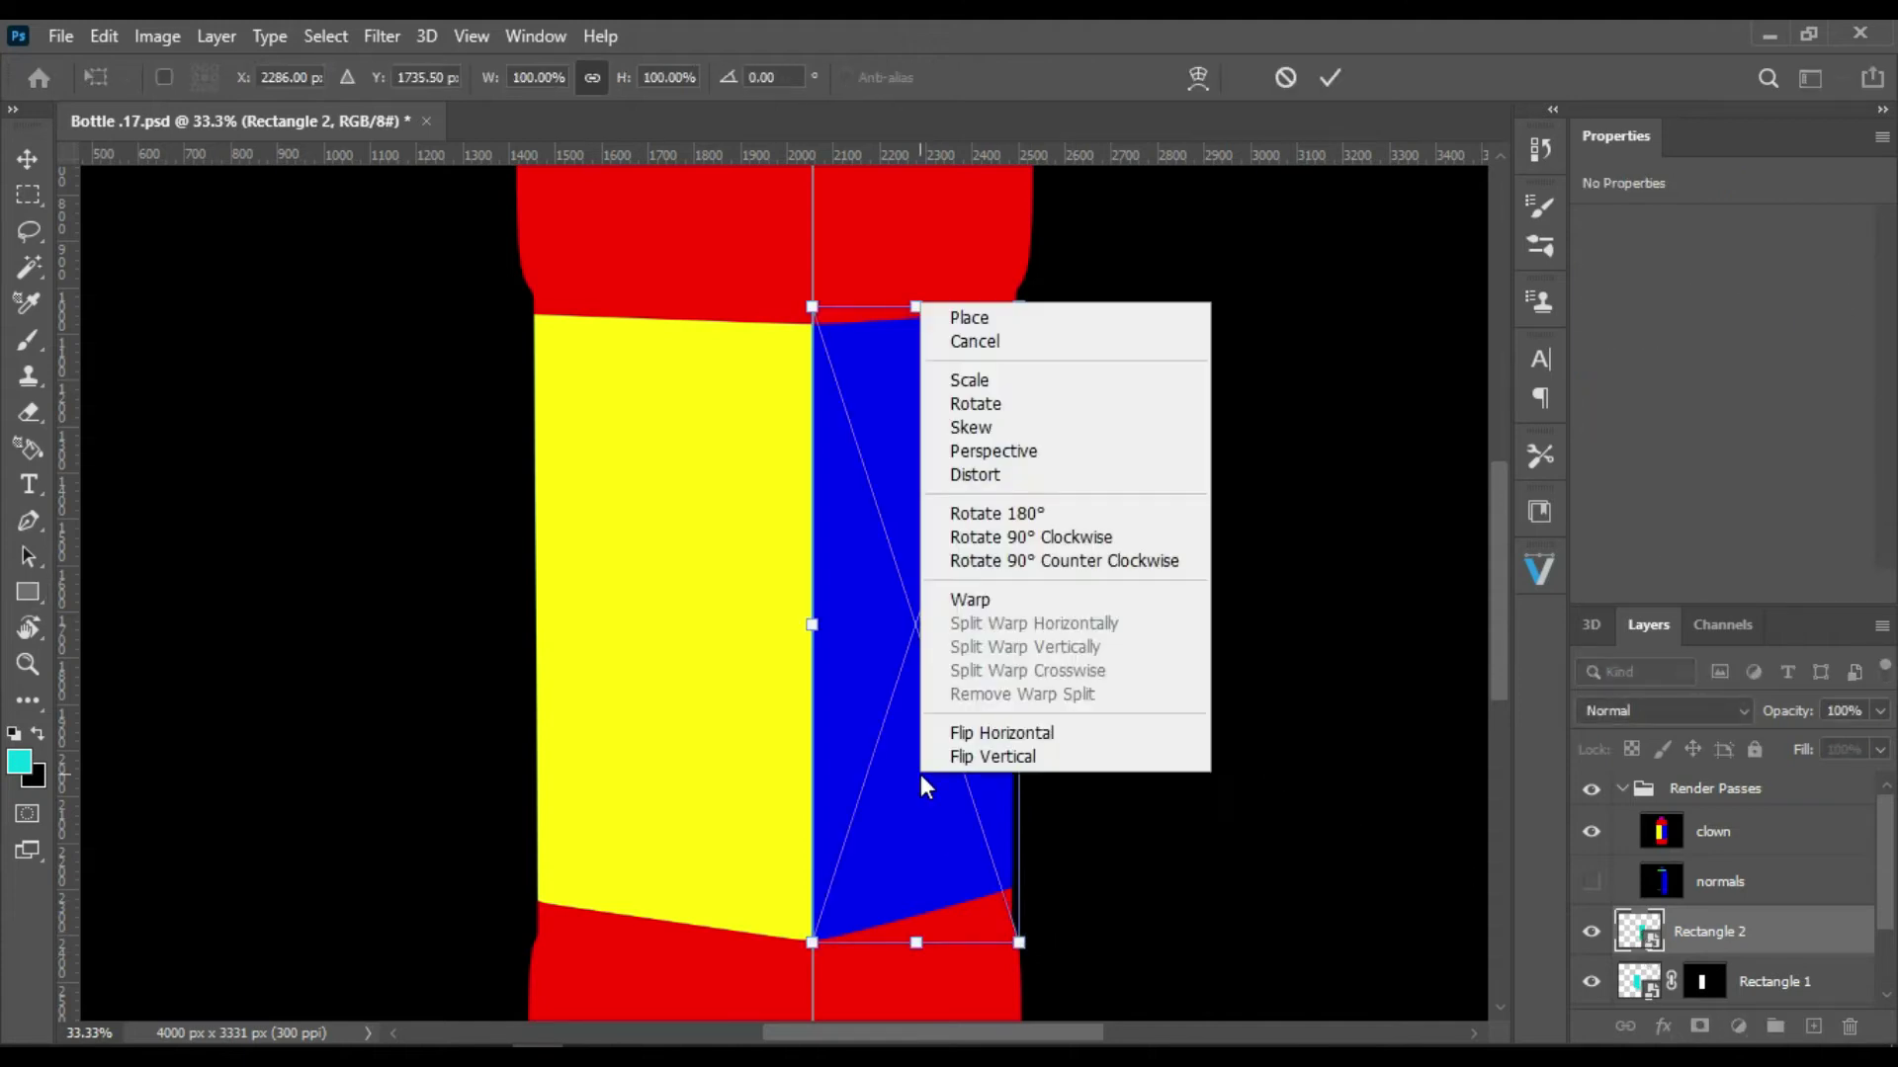
pyautogui.click(995, 474)
pyautogui.moveTo(1021, 951); pyautogui.dragTo(1021, 892)
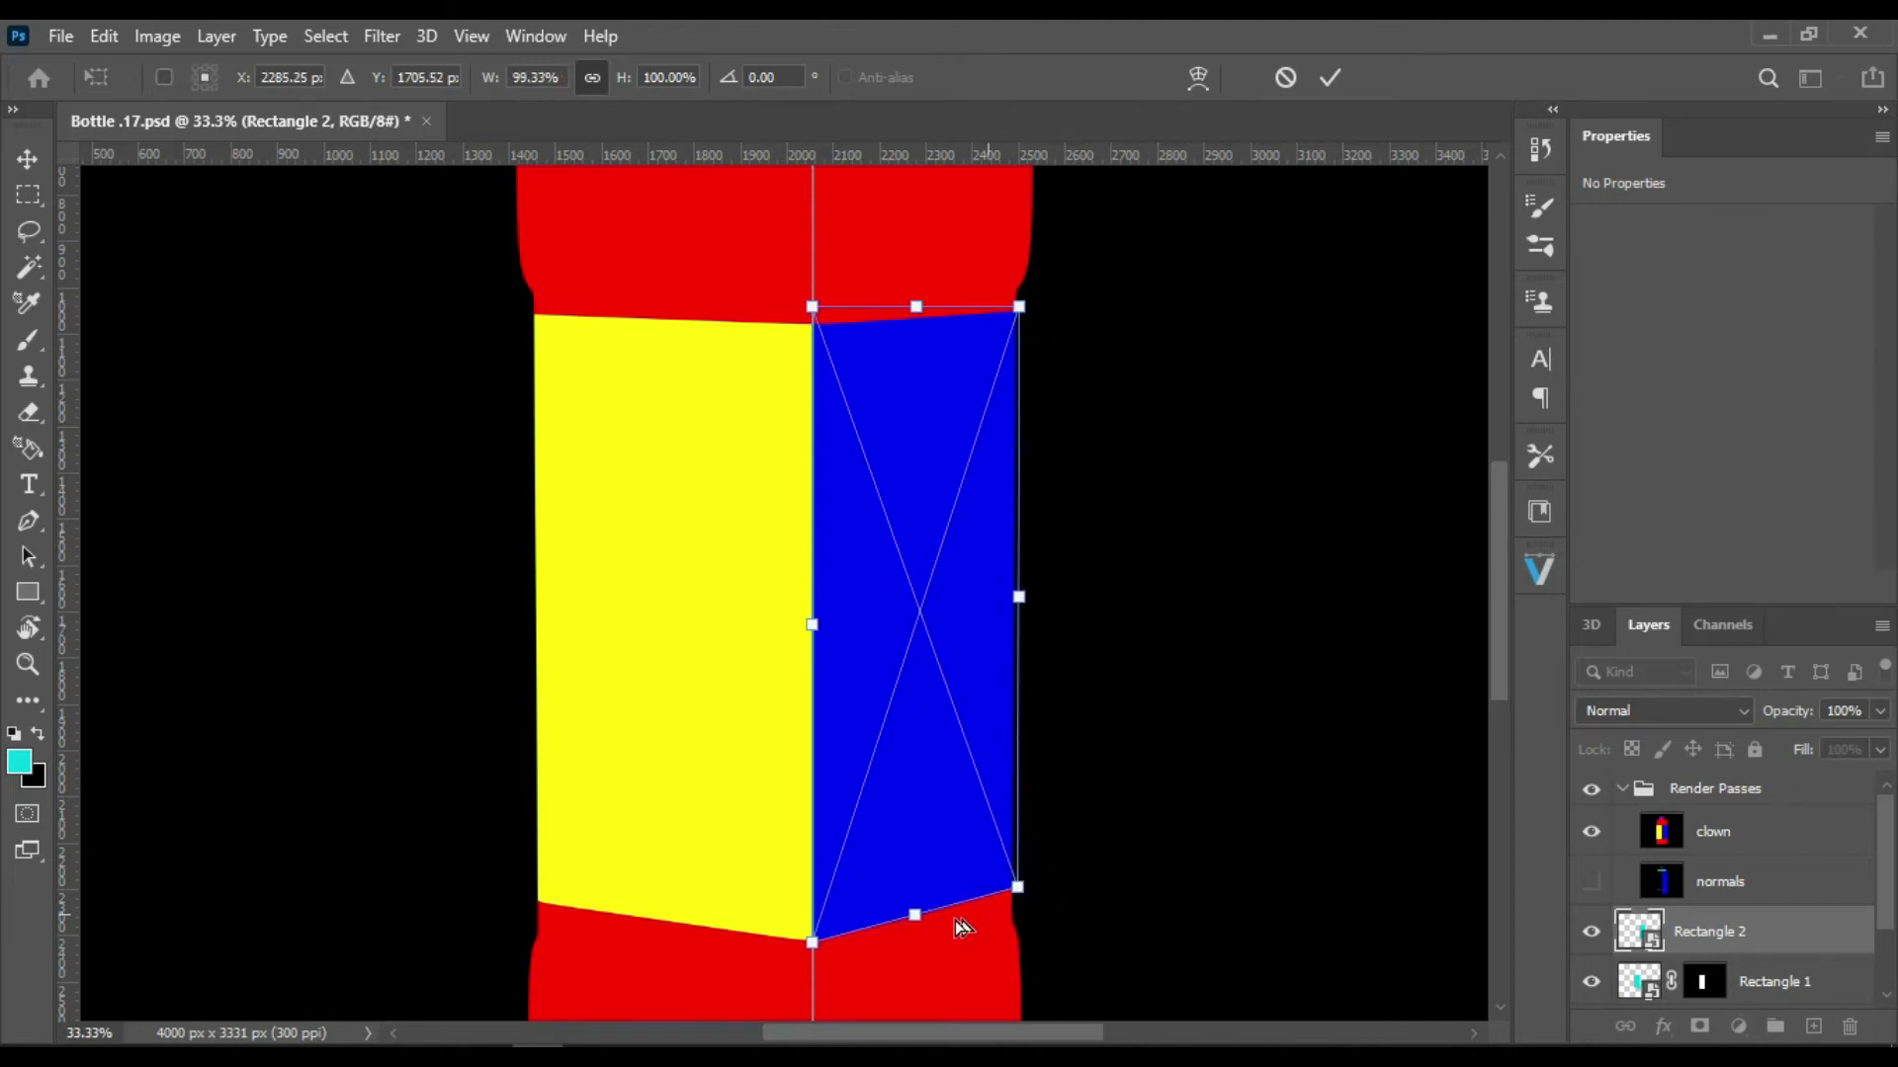
pyautogui.moveTo(814, 945); pyautogui.dragTo(815, 949)
pyautogui.click(1019, 886)
pyautogui.moveTo(1019, 887); pyautogui.dragTo(1017, 888)
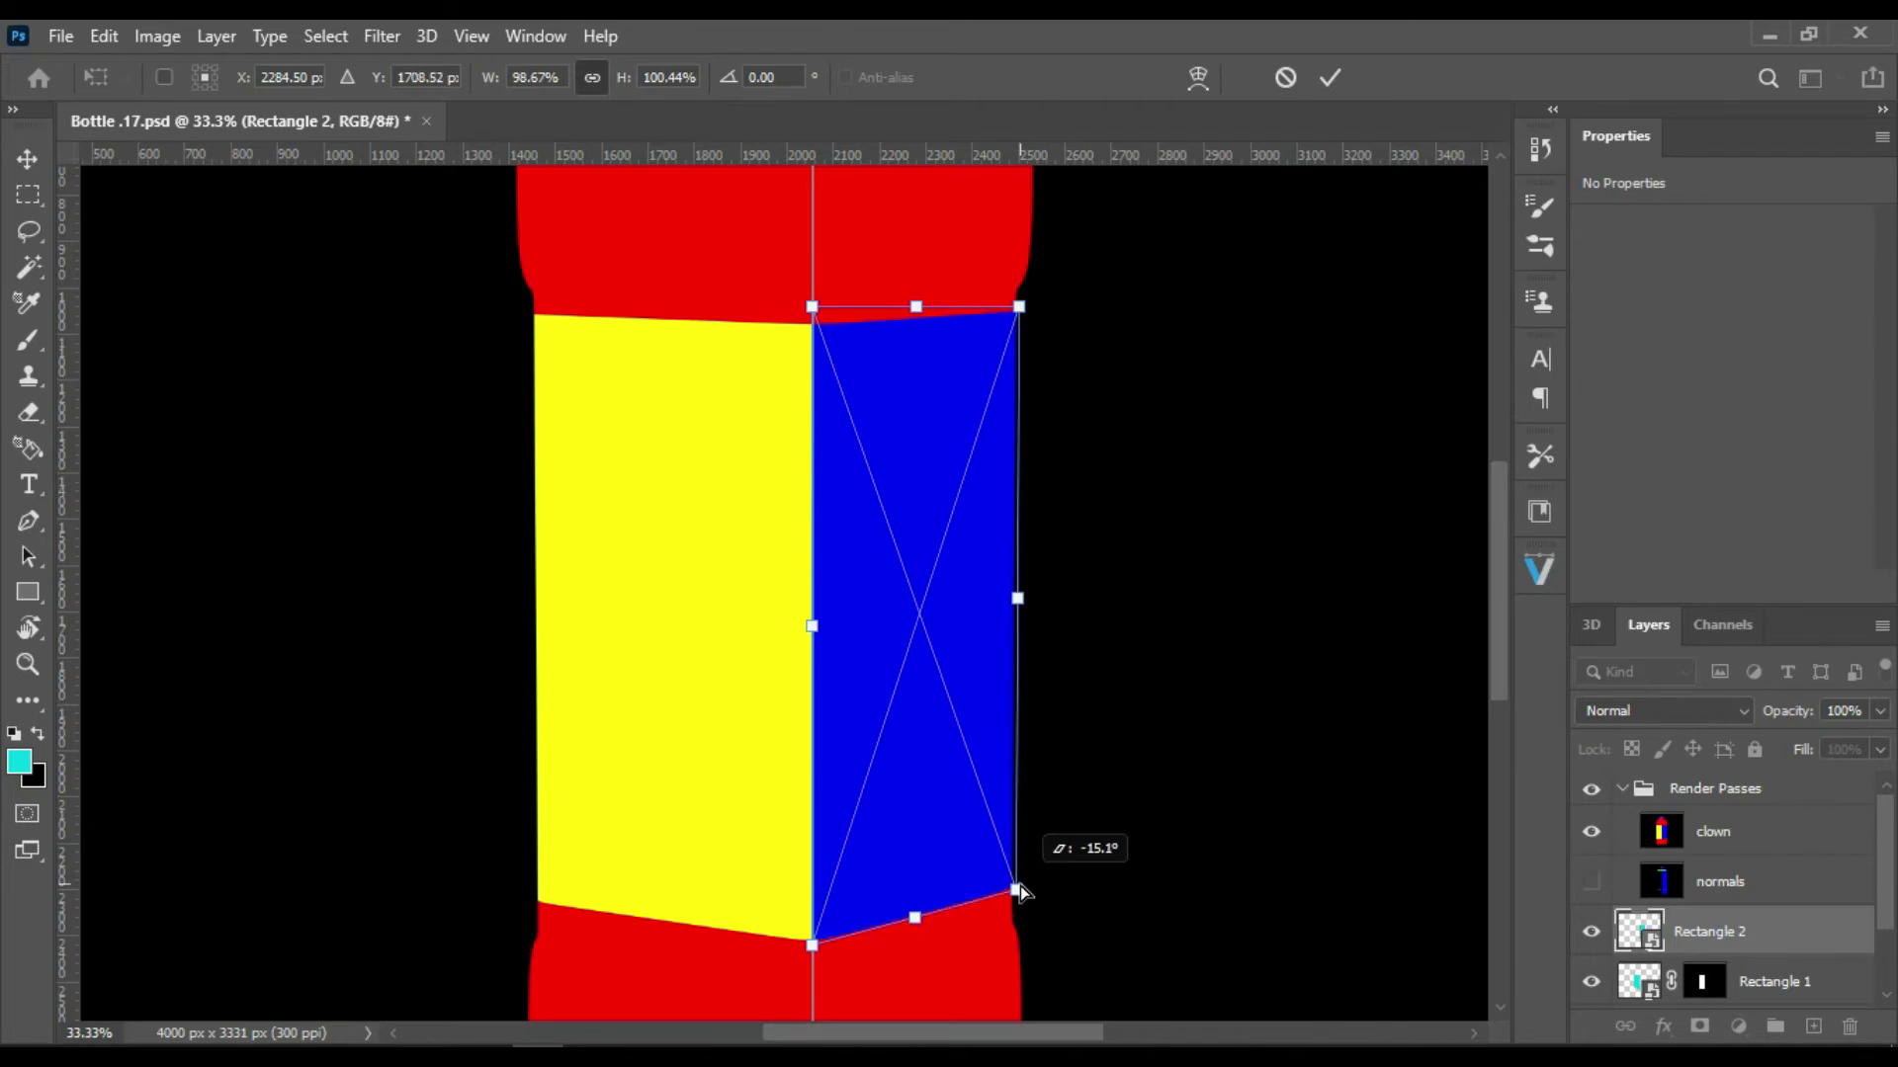
pyautogui.moveTo(813, 309); pyautogui.dragTo(812, 324)
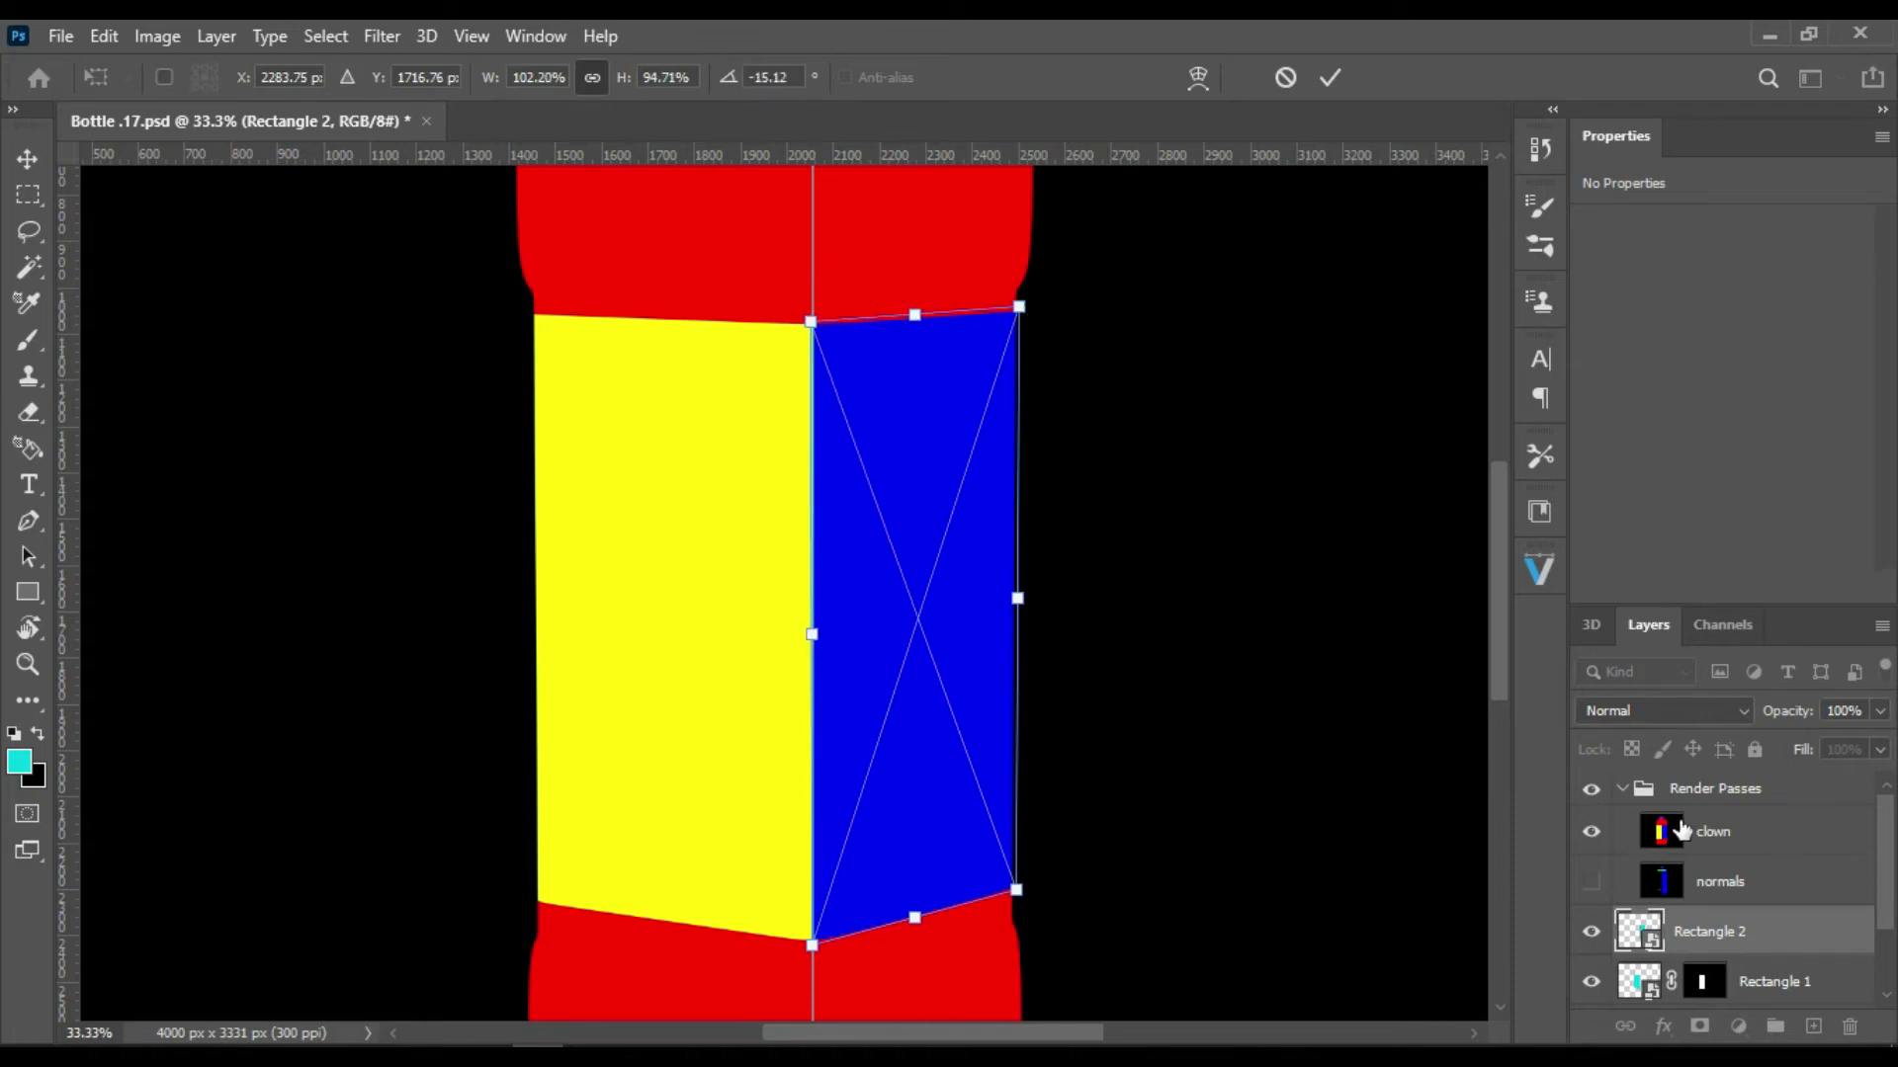
pyautogui.click(1331, 77)
pyautogui.click(1660, 834)
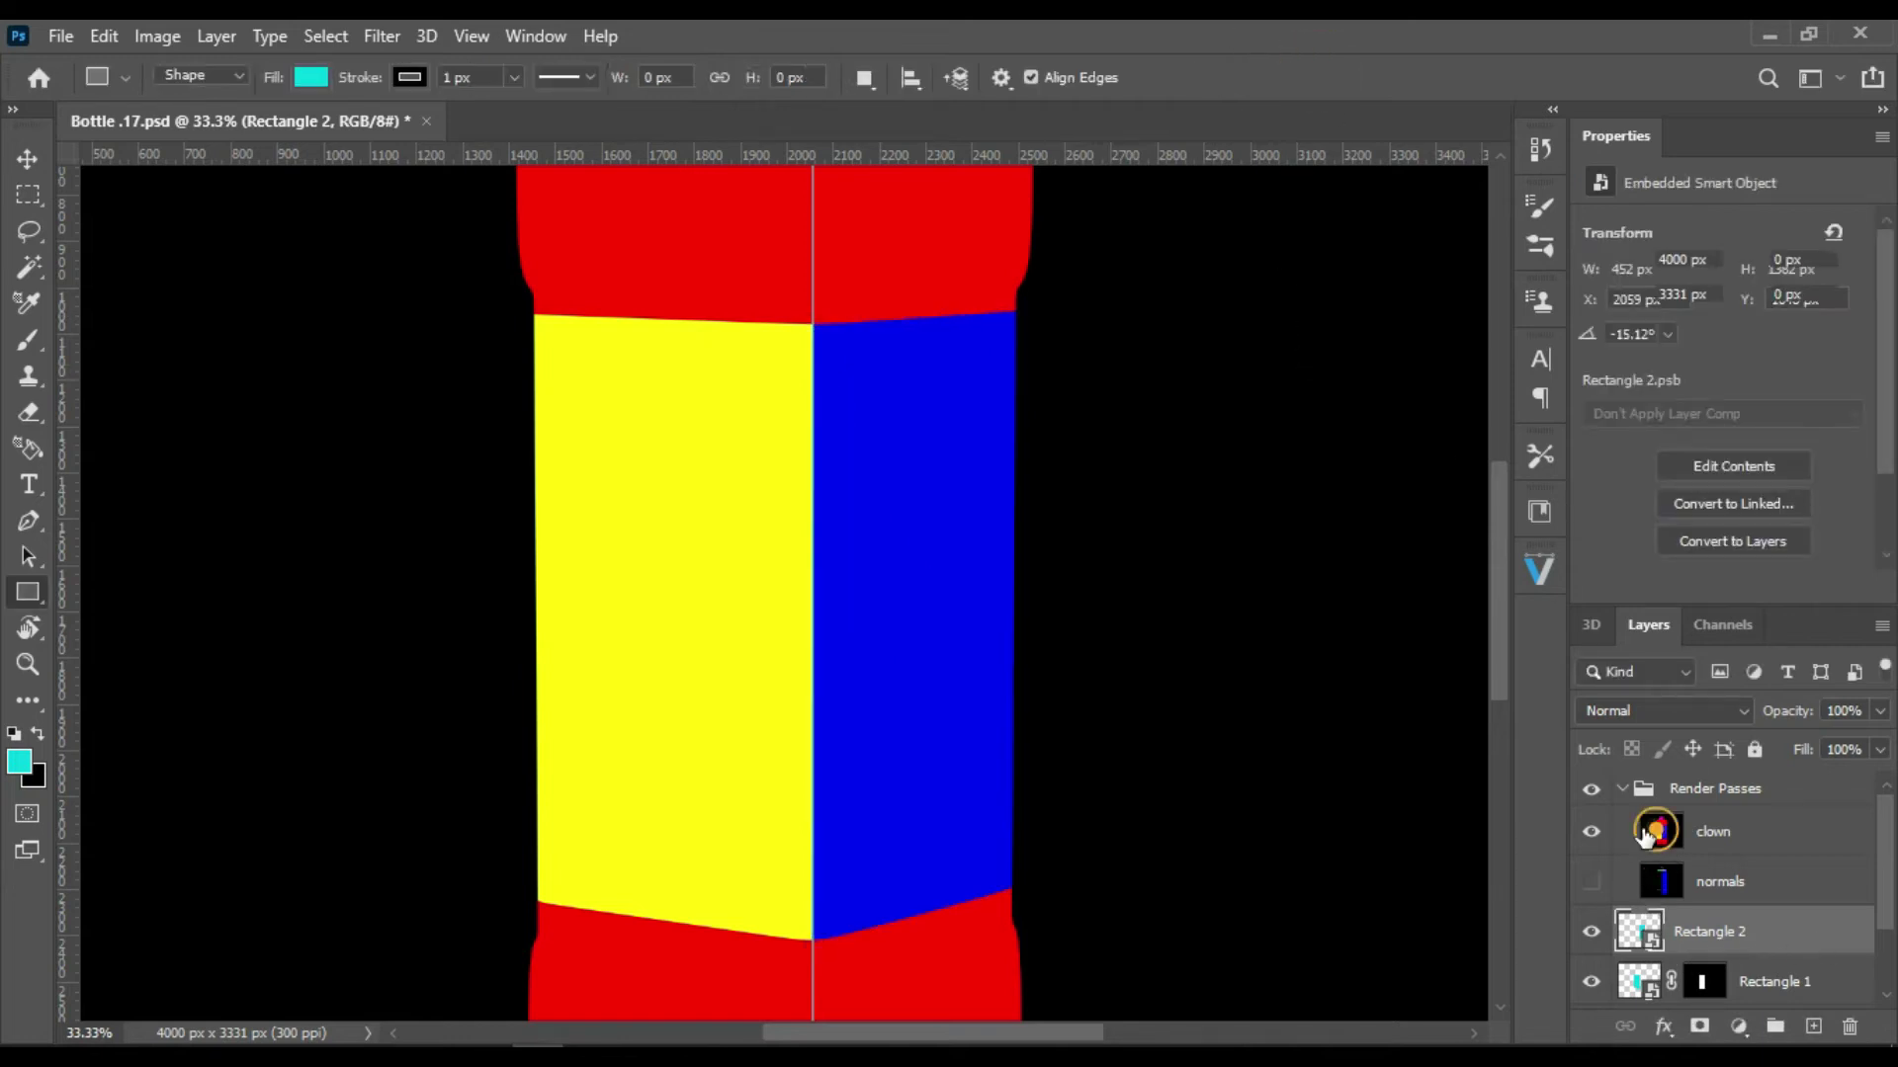
# Step: Magic-wand the blue side face on the clown pass and add it as Rectangle 2's layer mask
pyautogui.click(28, 160)
pyautogui.click(28, 265)
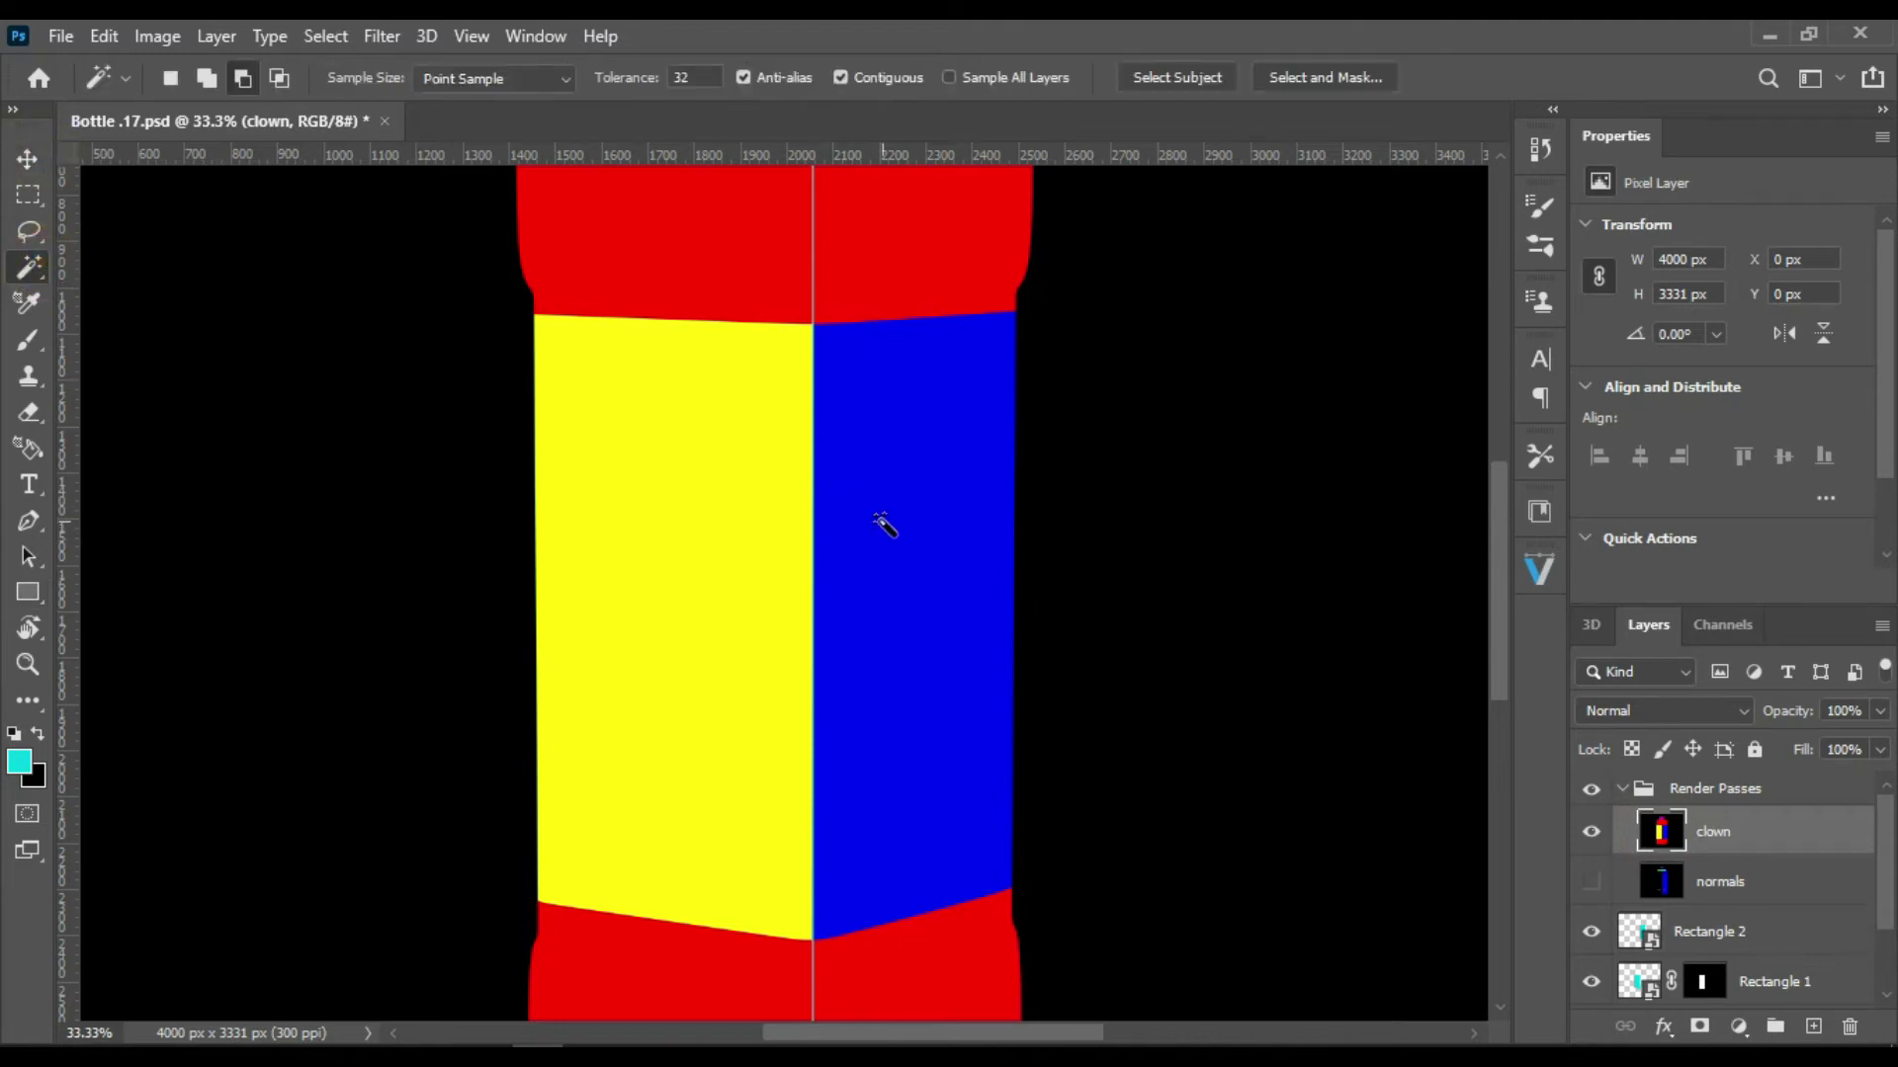
pyautogui.click(883, 526)
pyautogui.click(1645, 931)
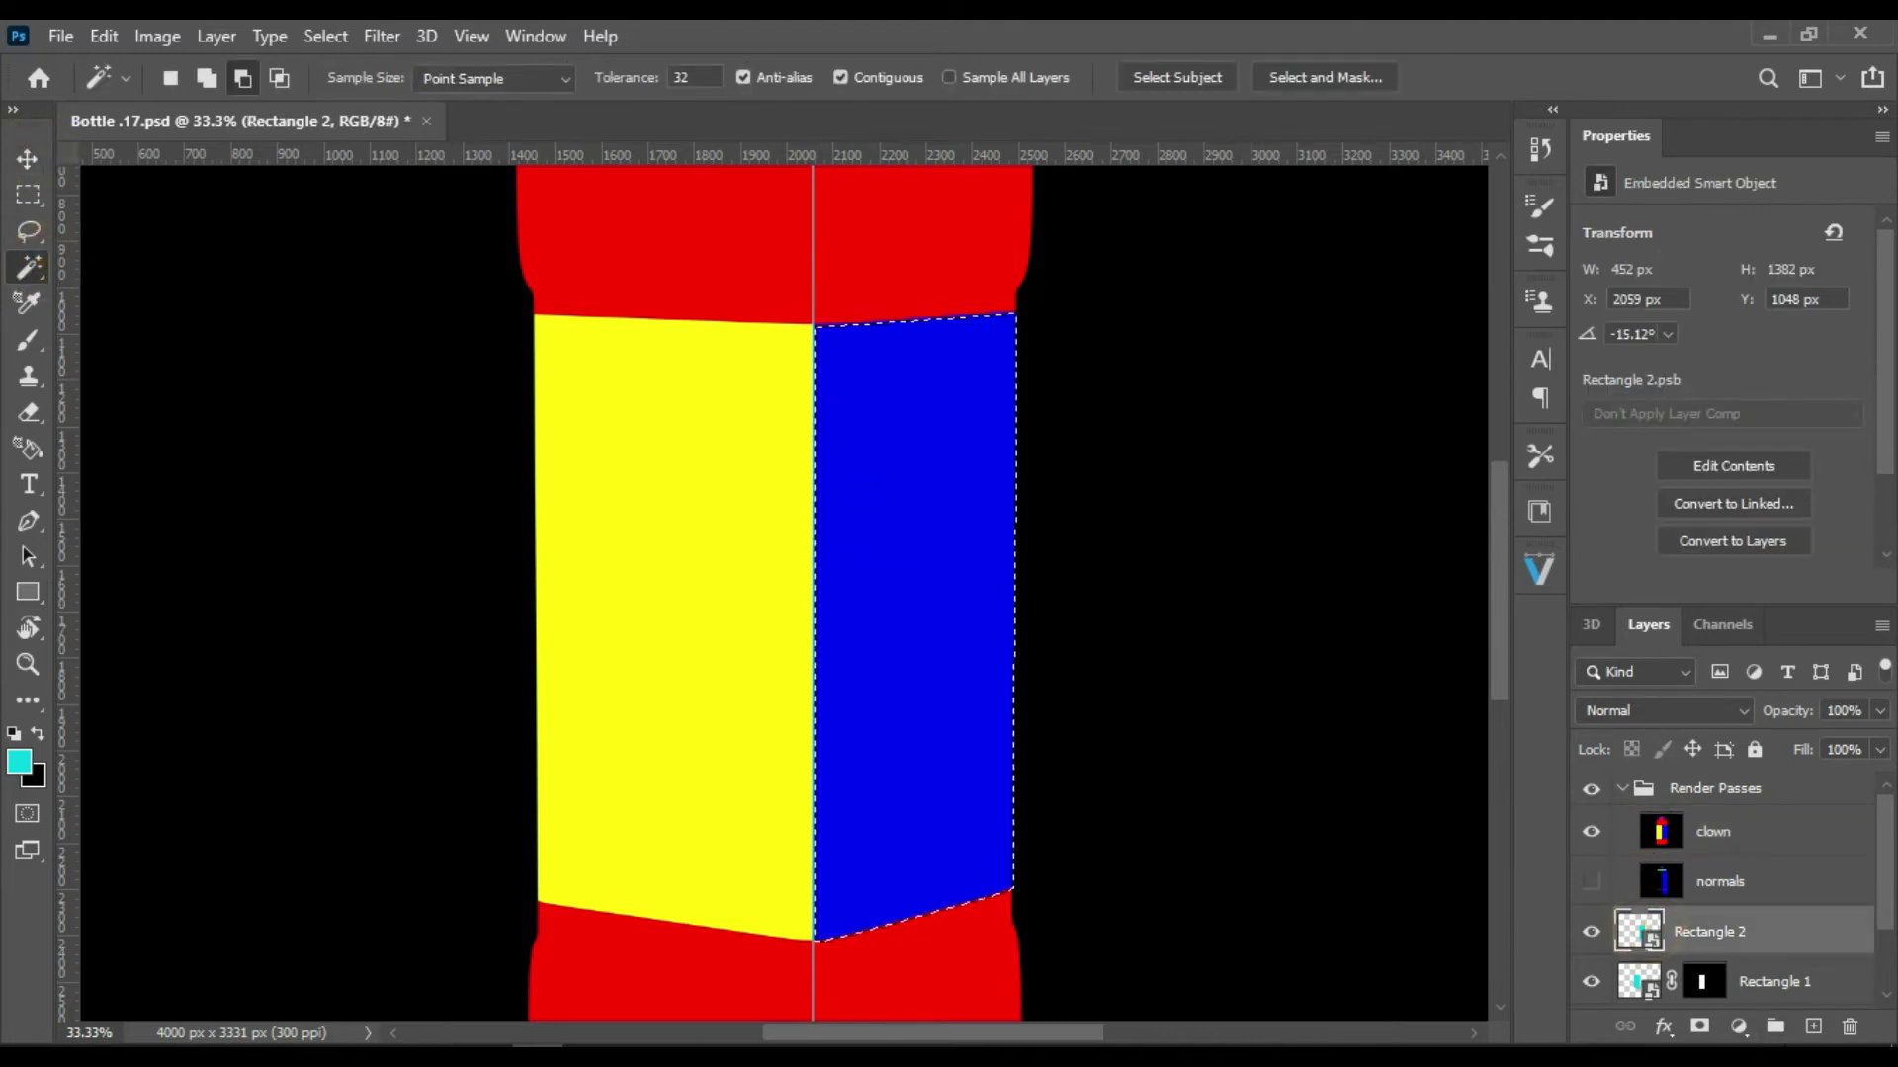
pyautogui.click(1700, 1025)
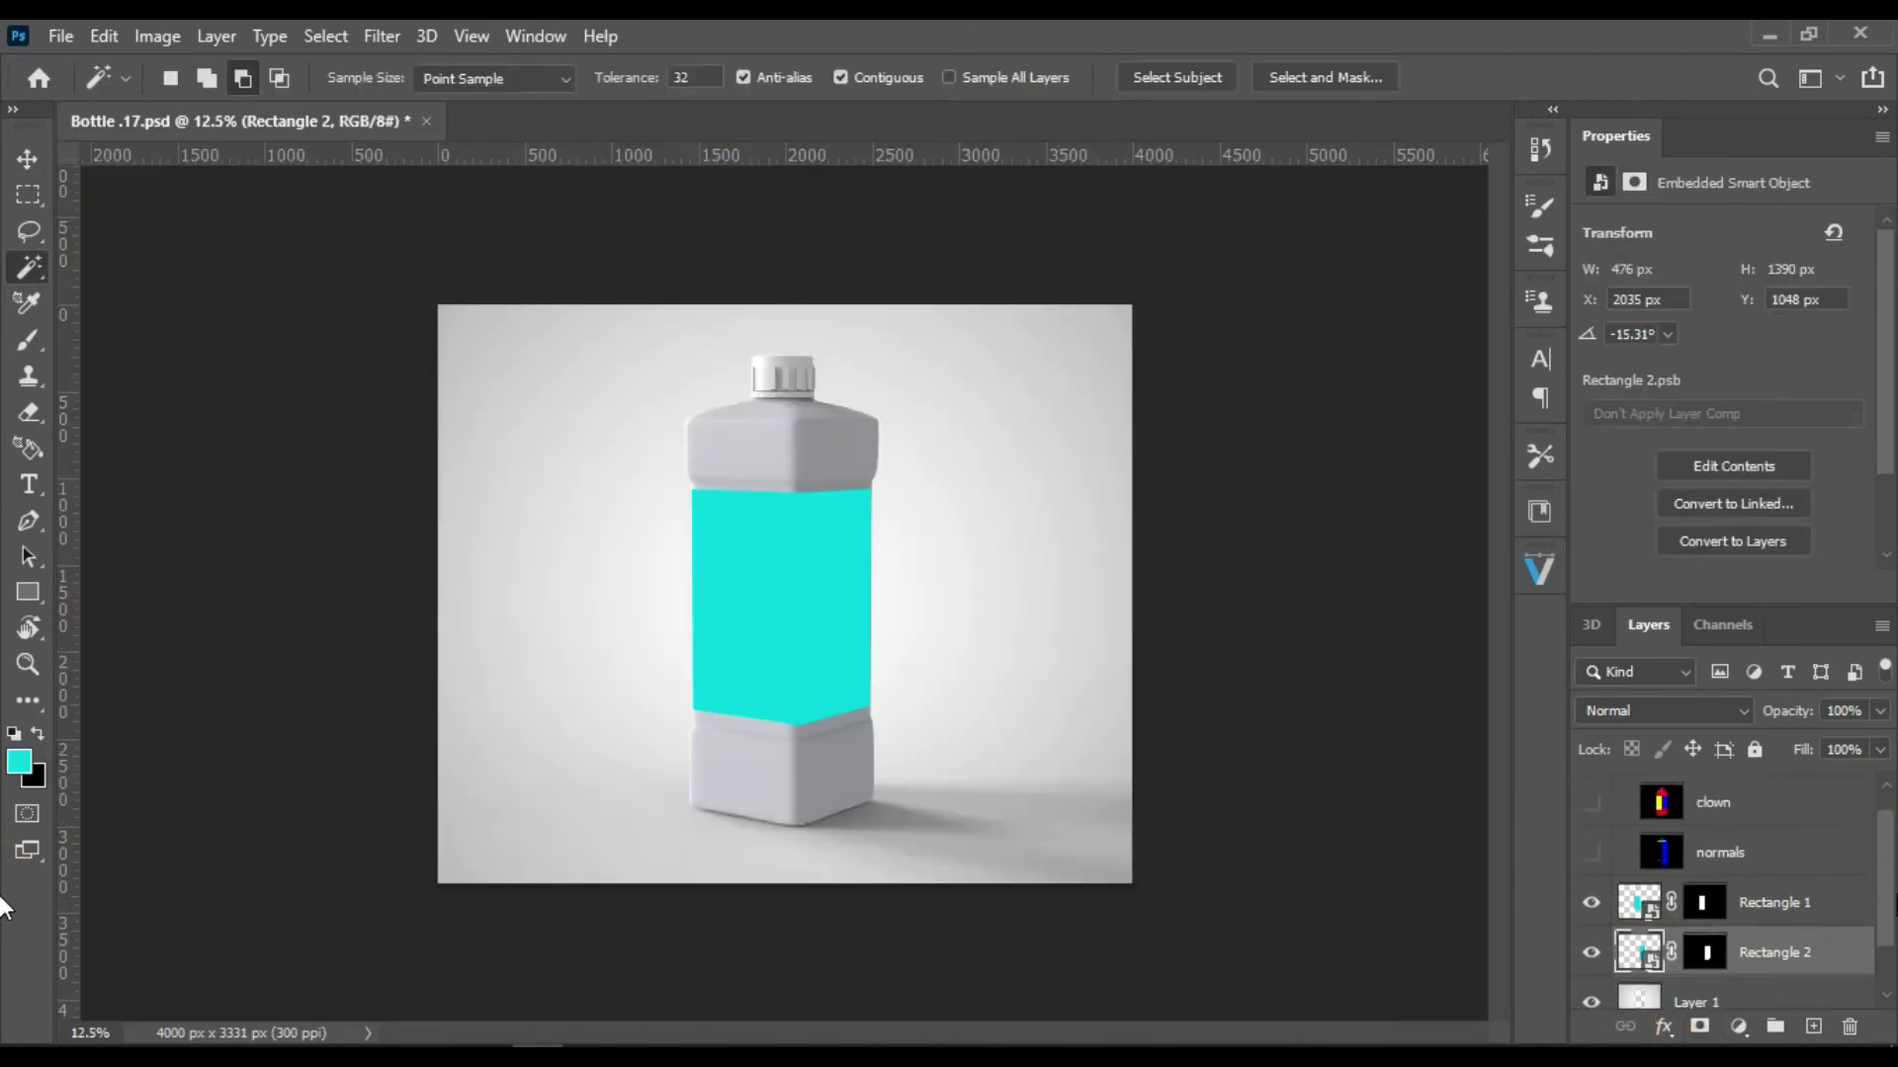
pyautogui.scroll(1, 1828, 880)
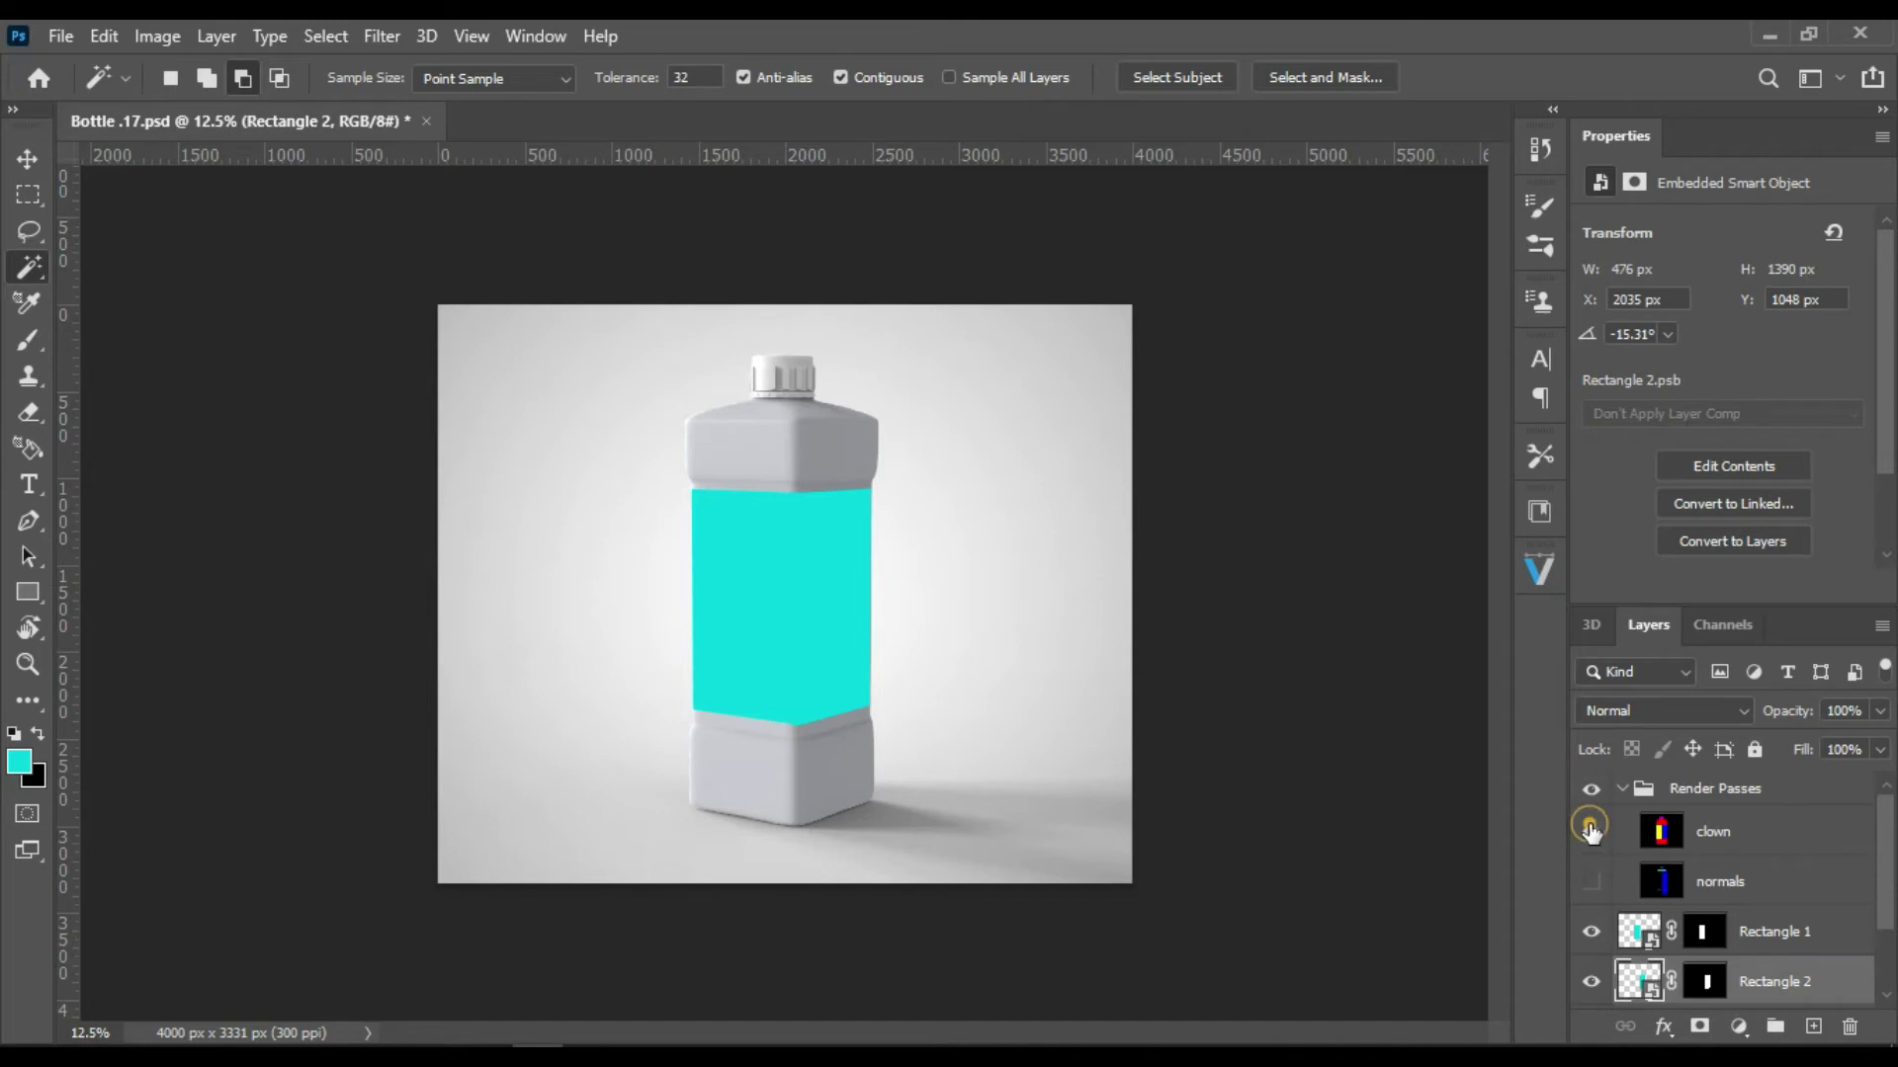
pyautogui.click(1592, 831)
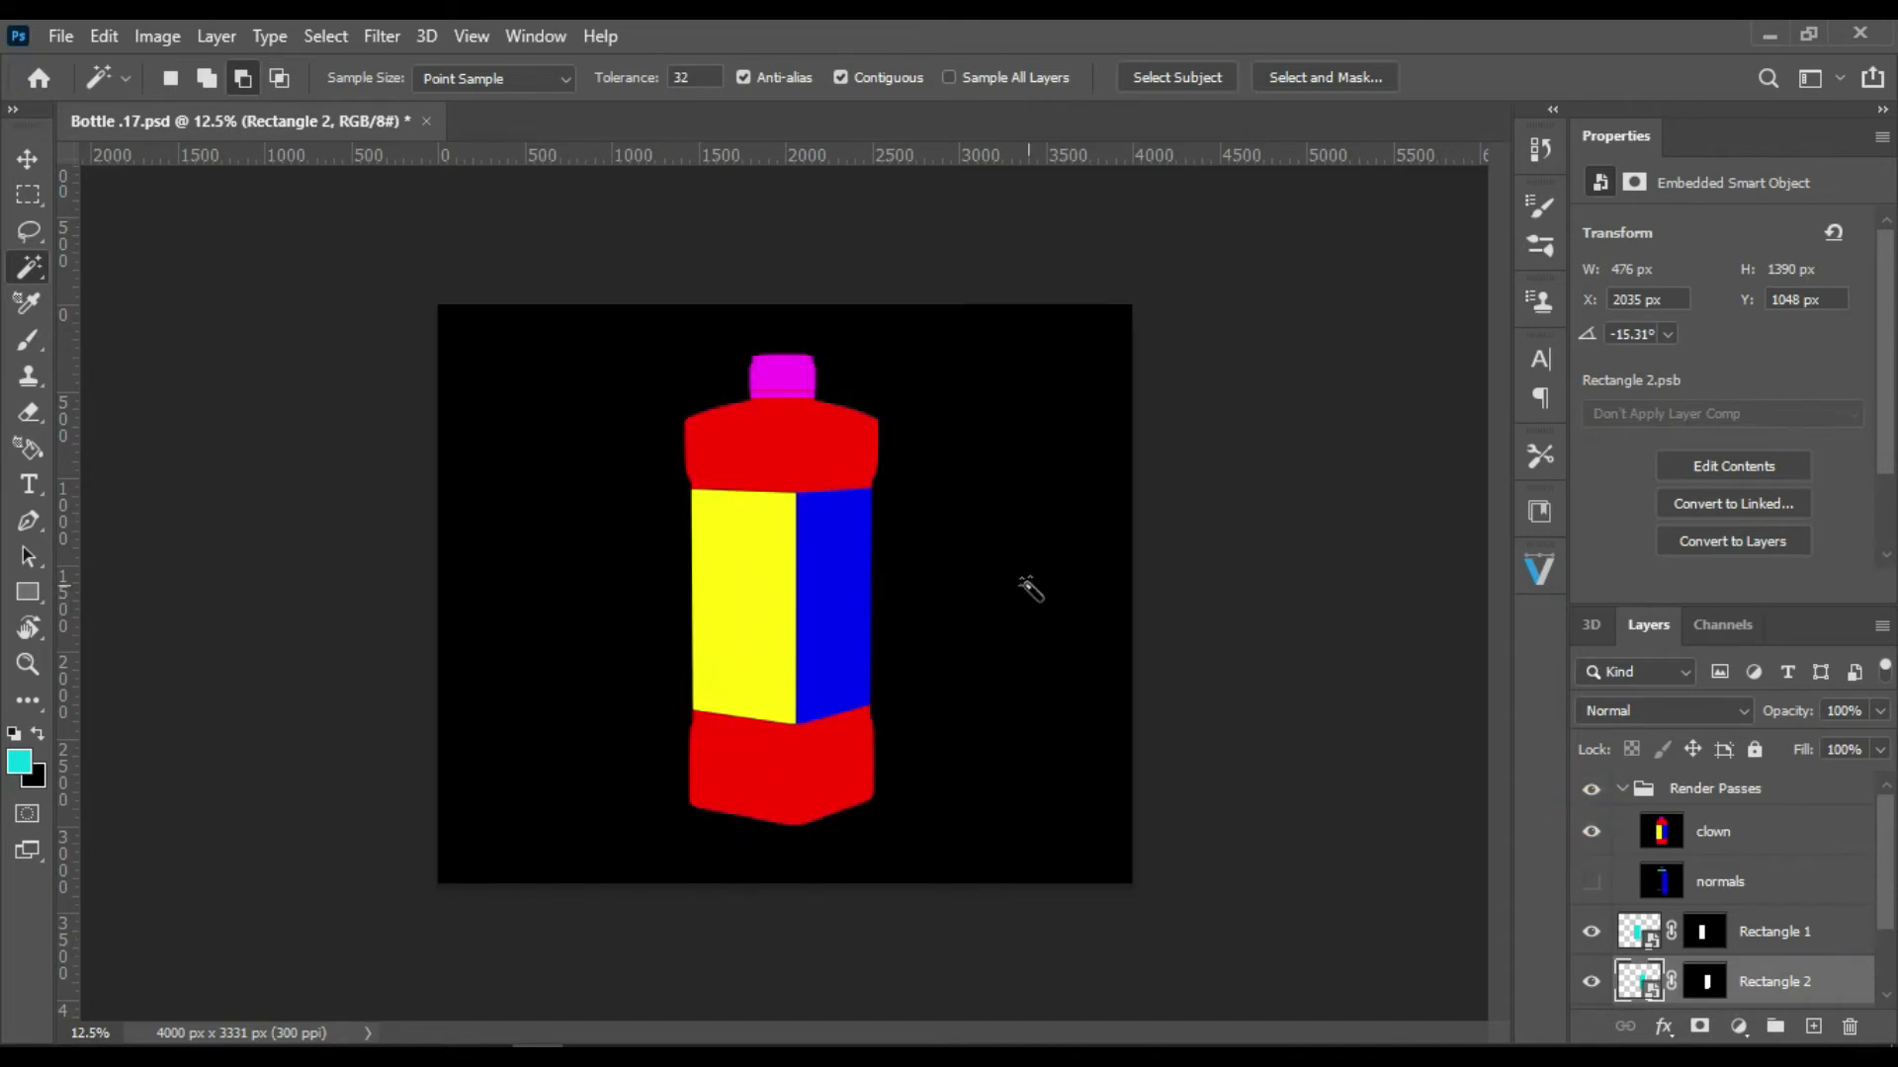
# Step: Select the red top shoulder and bottom section of the bottle on the clown pass
pyautogui.click(1666, 835)
pyautogui.click(1020, 603)
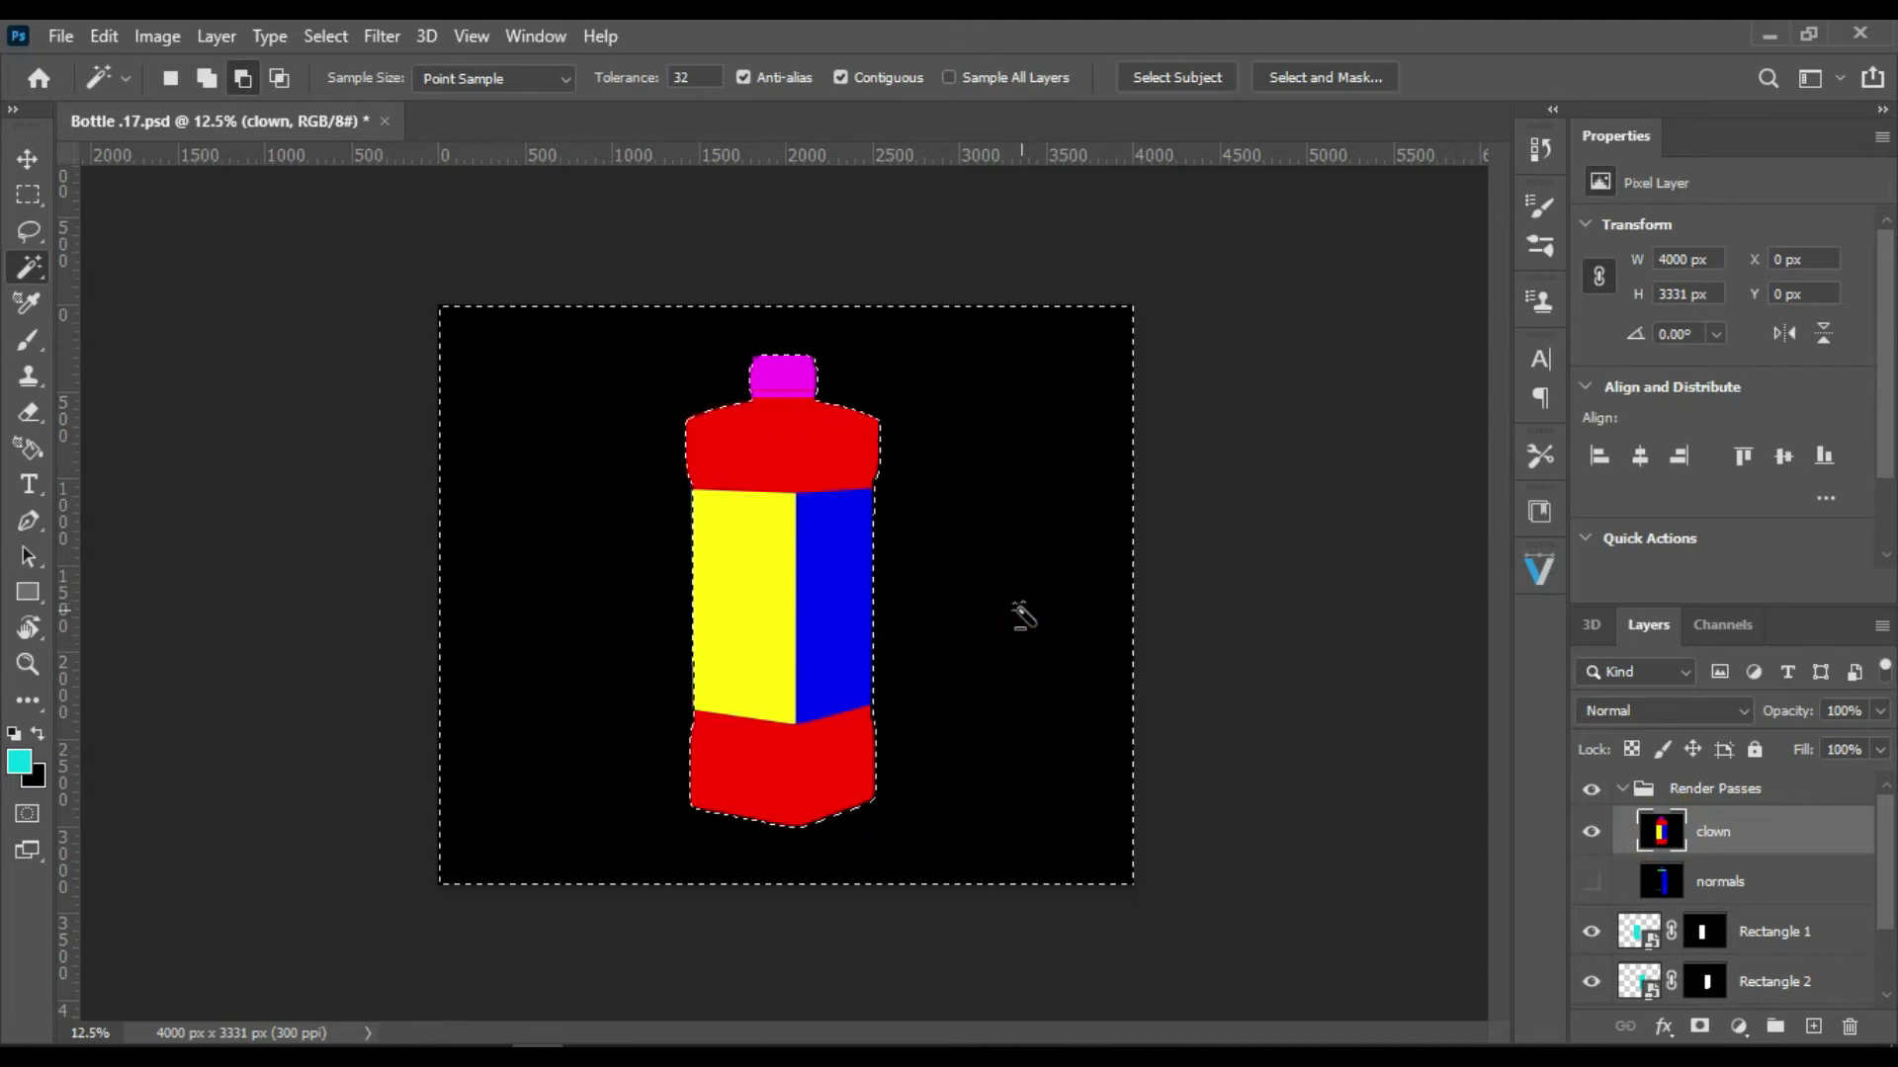
pyautogui.hotkey('ctrl', 'd')
pyautogui.click(790, 443)
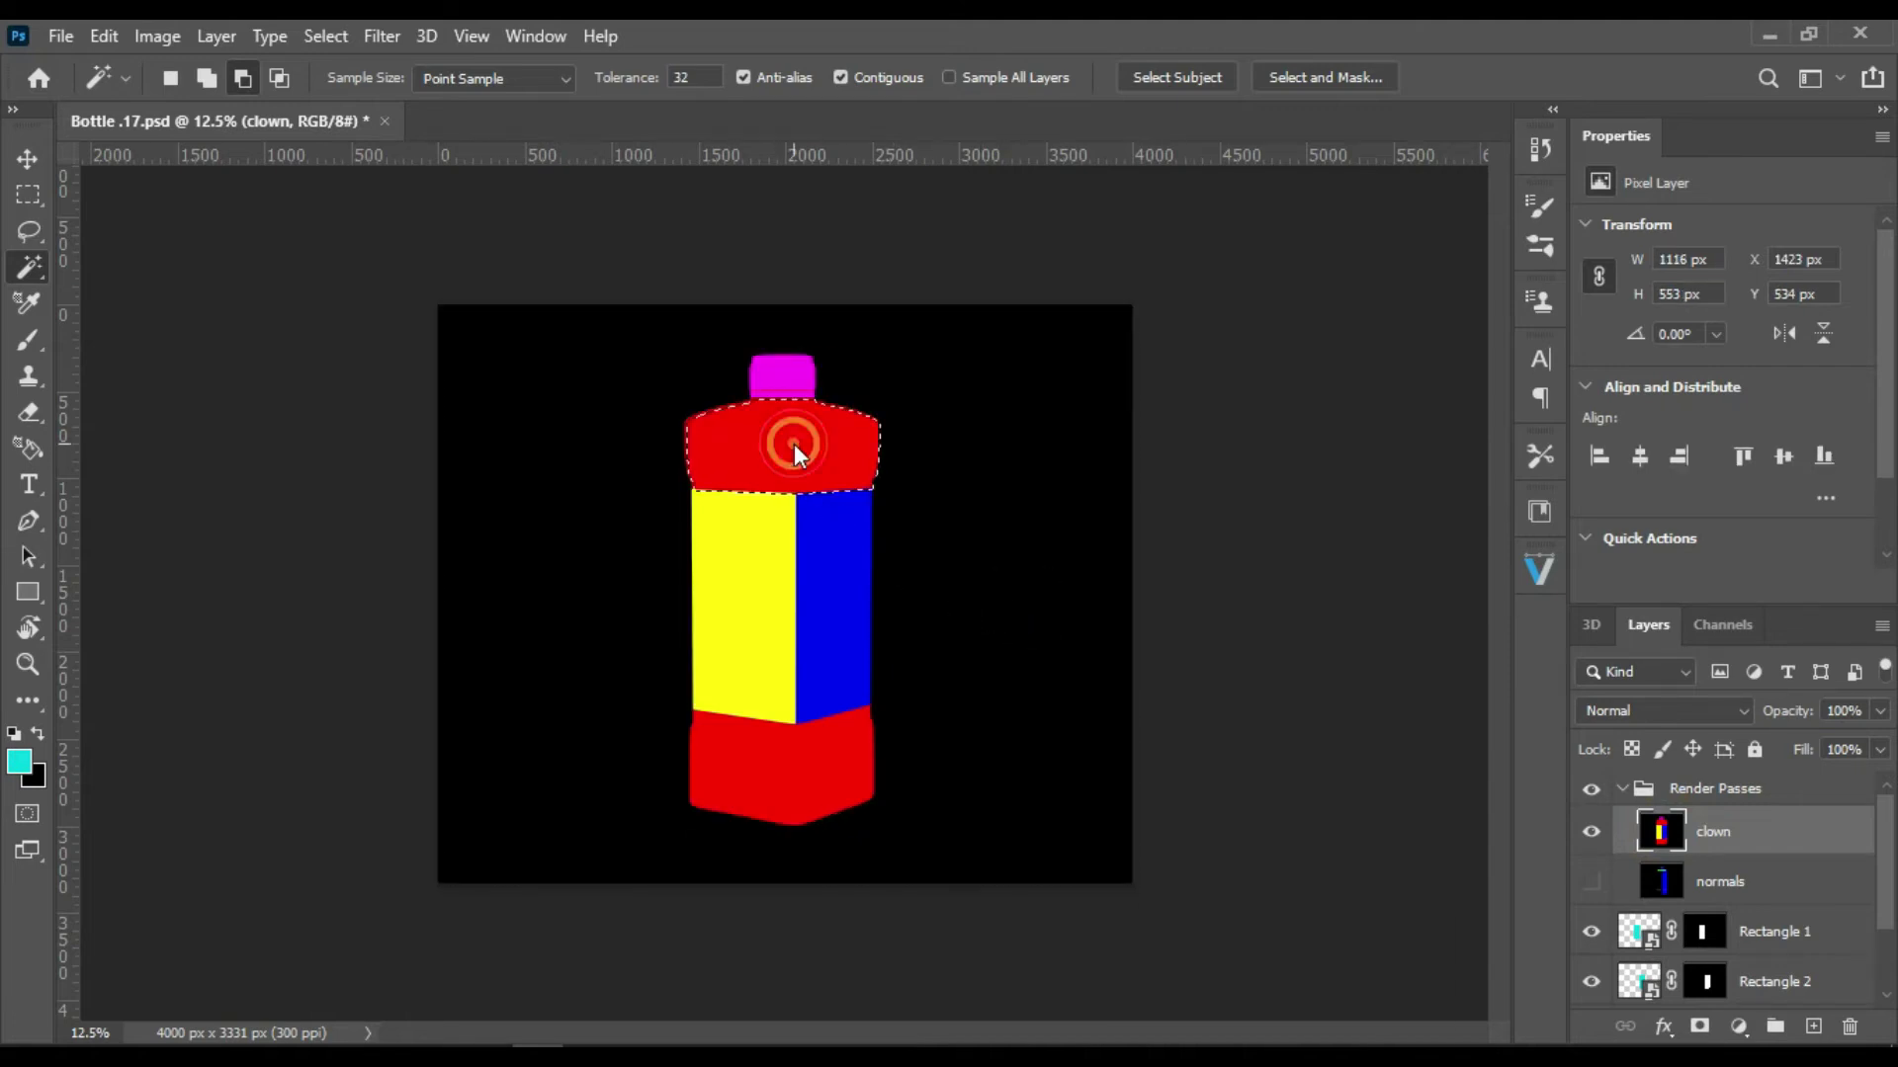
pyautogui.keyDown('shift'); pyautogui.click(781, 791); pyautogui.keyUp('shift')
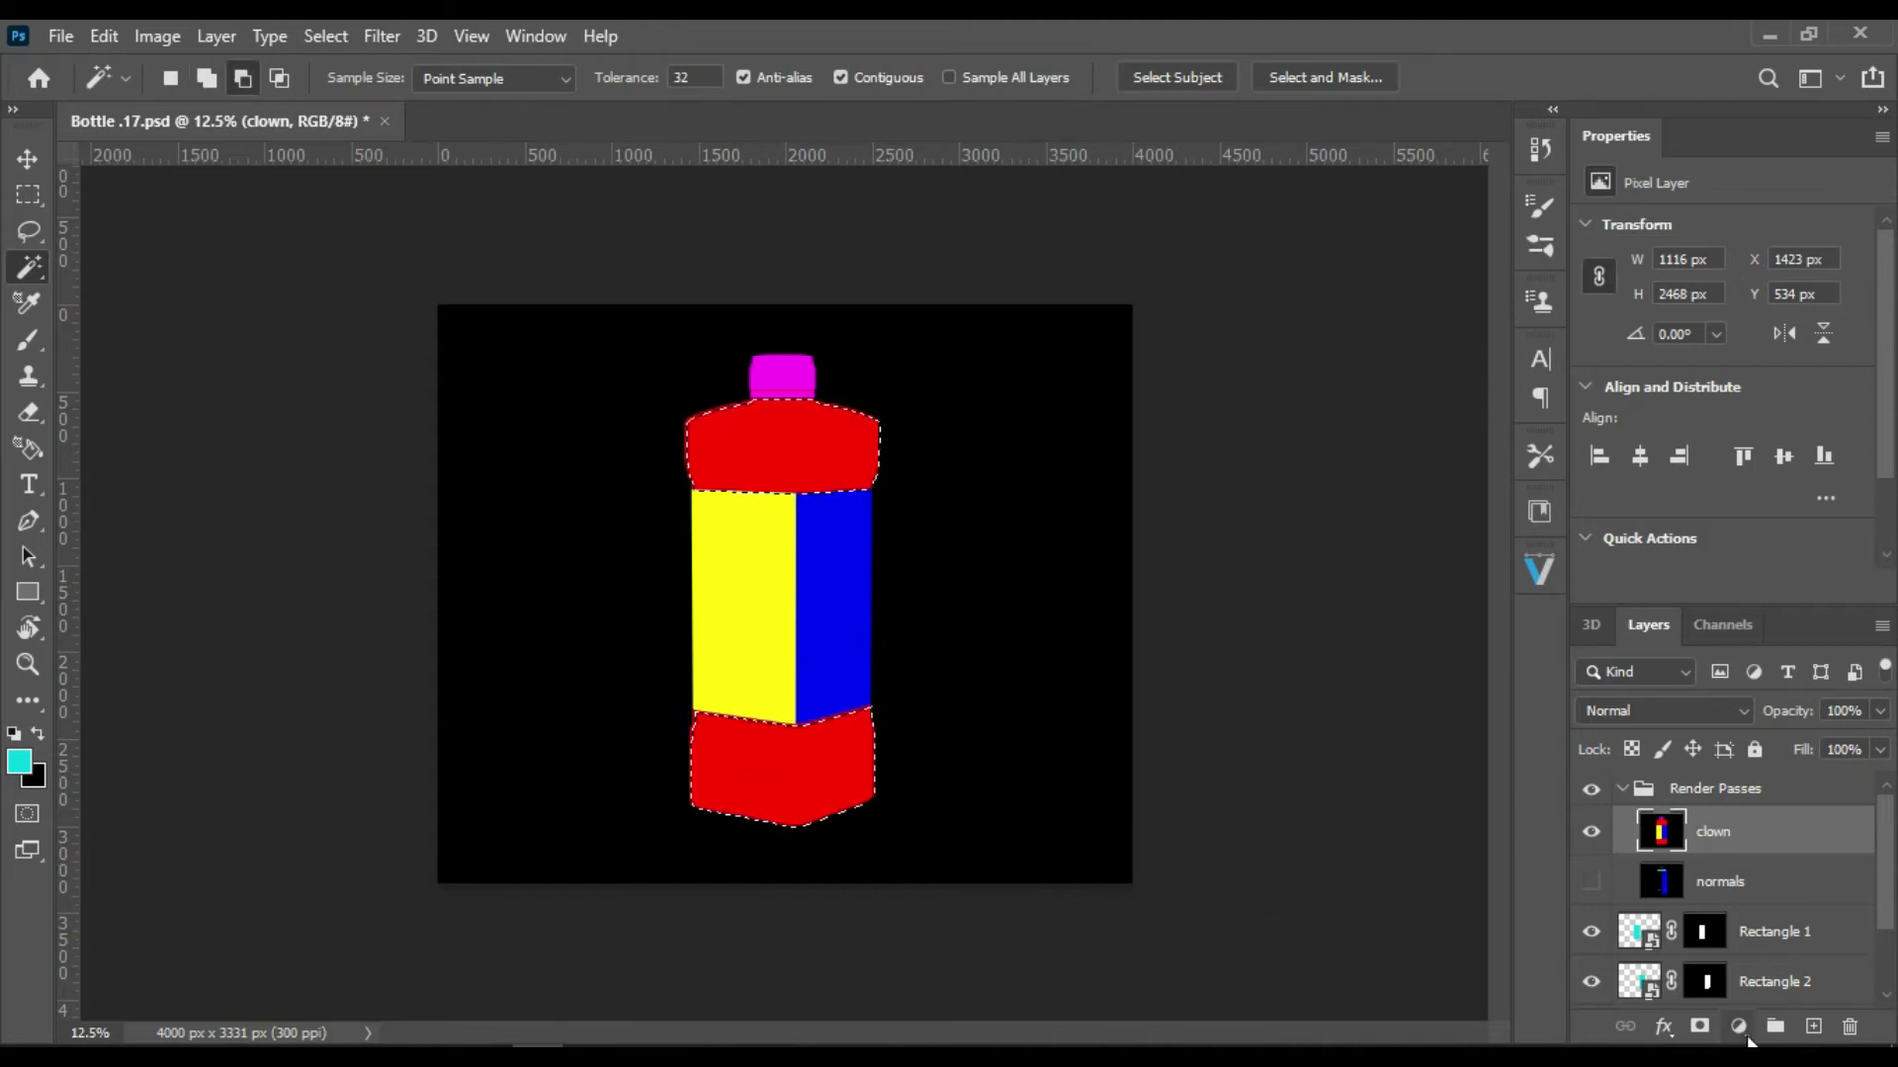
# Step: Add a dark green Solid Color fill over that selection and move it out of Render Passes
pyautogui.click(1739, 1026)
pyautogui.click(1728, 548)
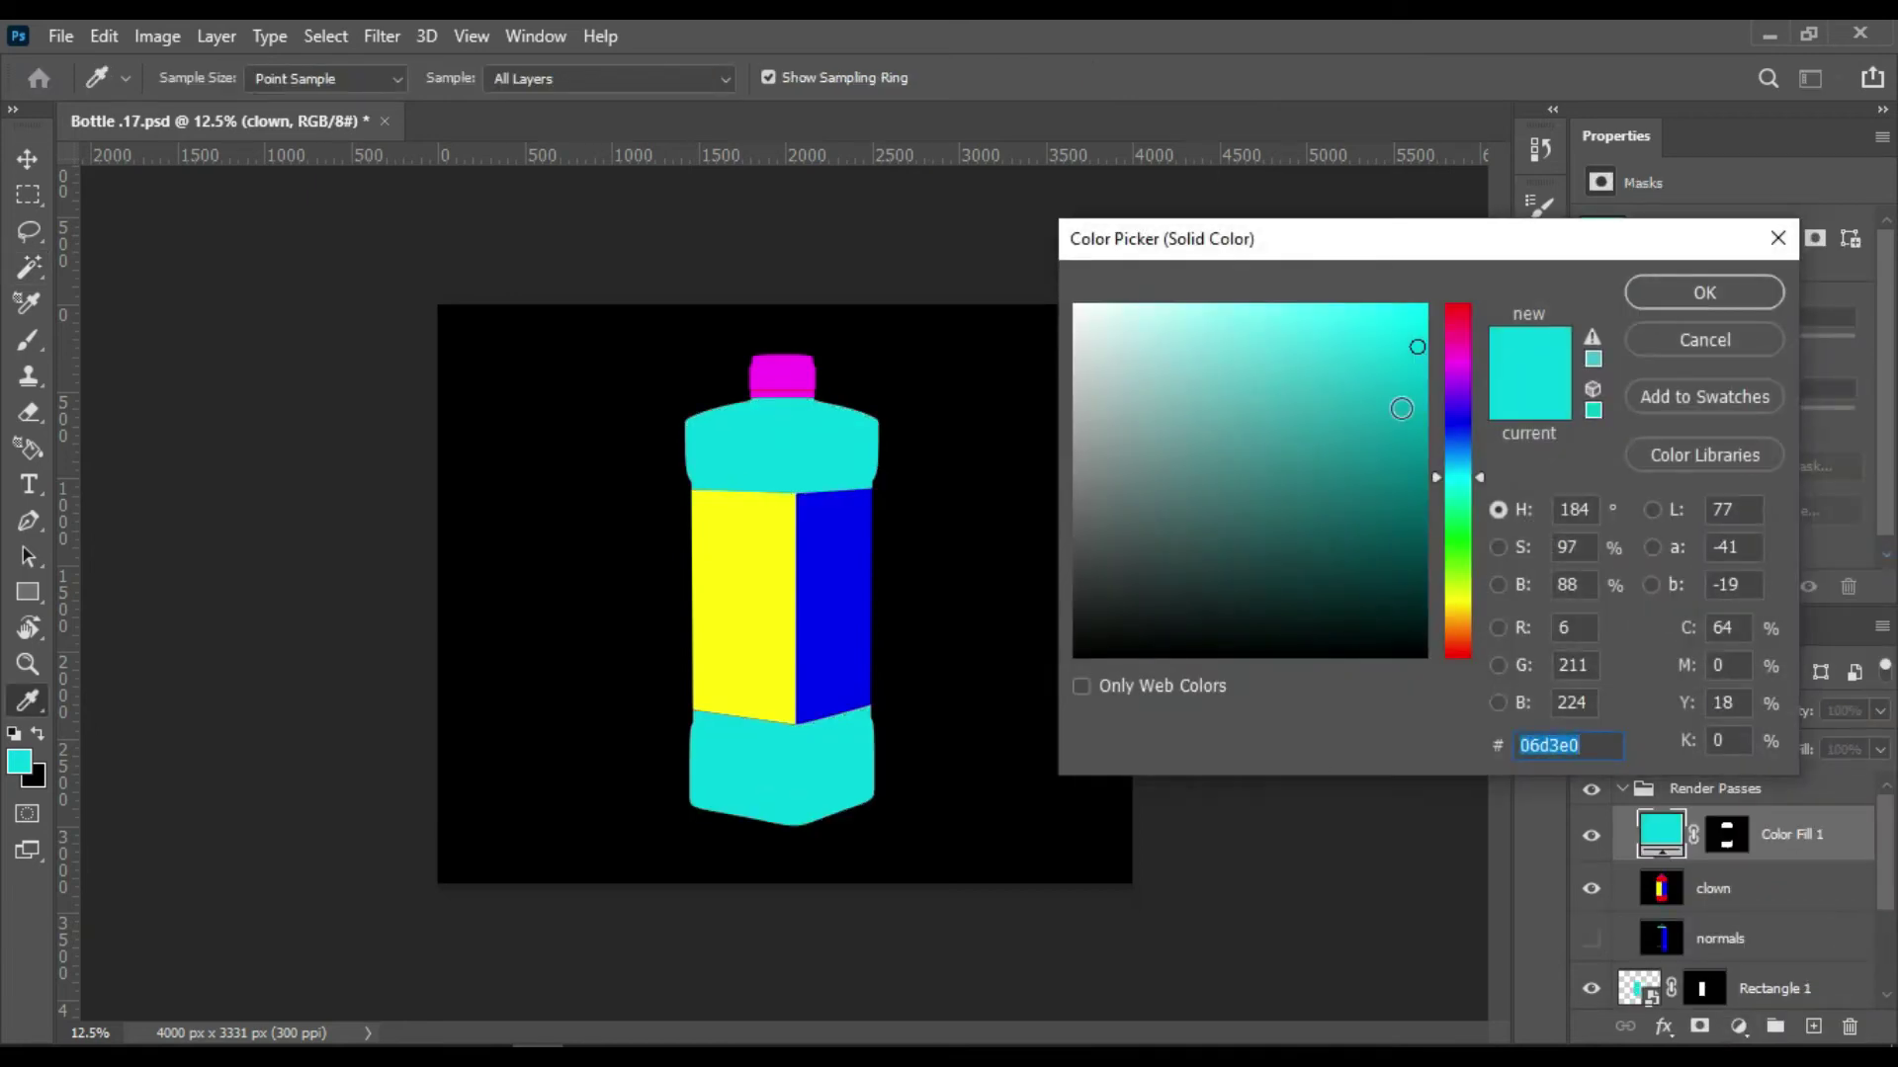
pyautogui.click(1397, 533)
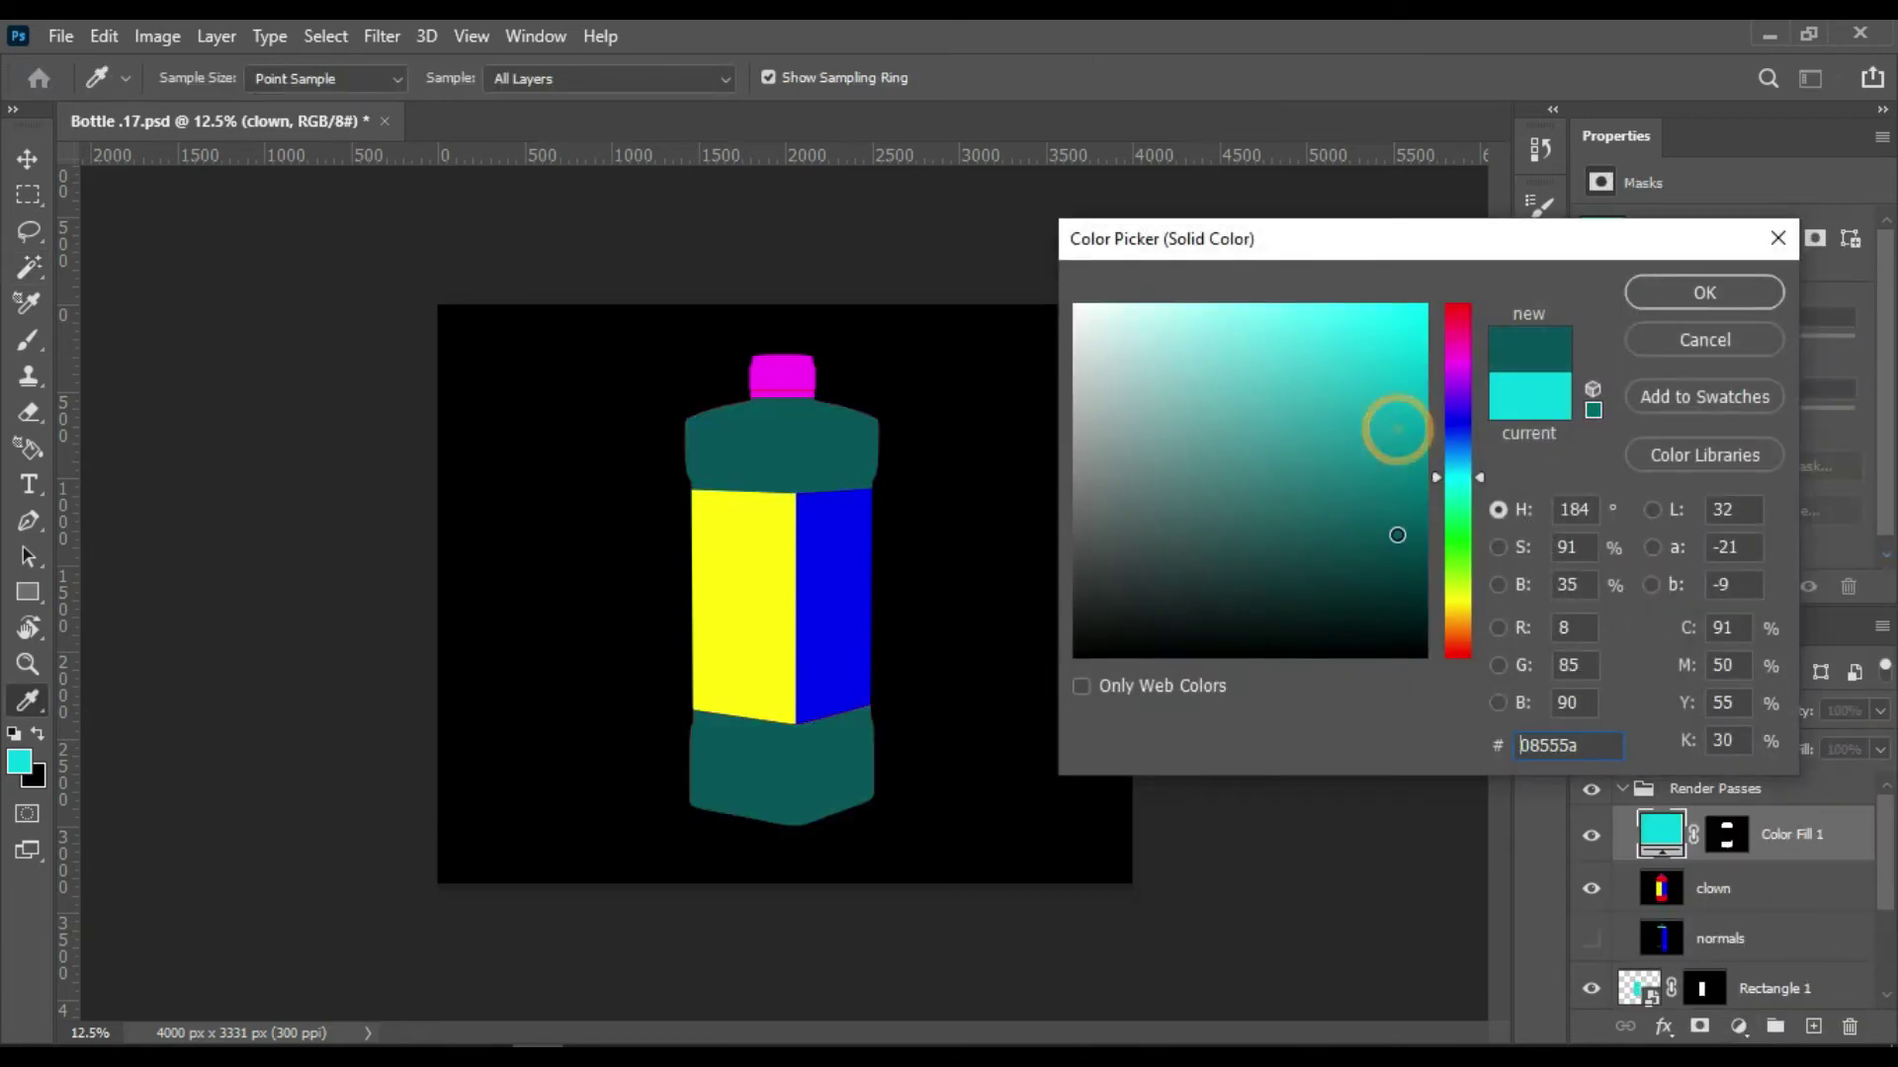
pyautogui.click(1463, 542)
pyautogui.click(1765, 296)
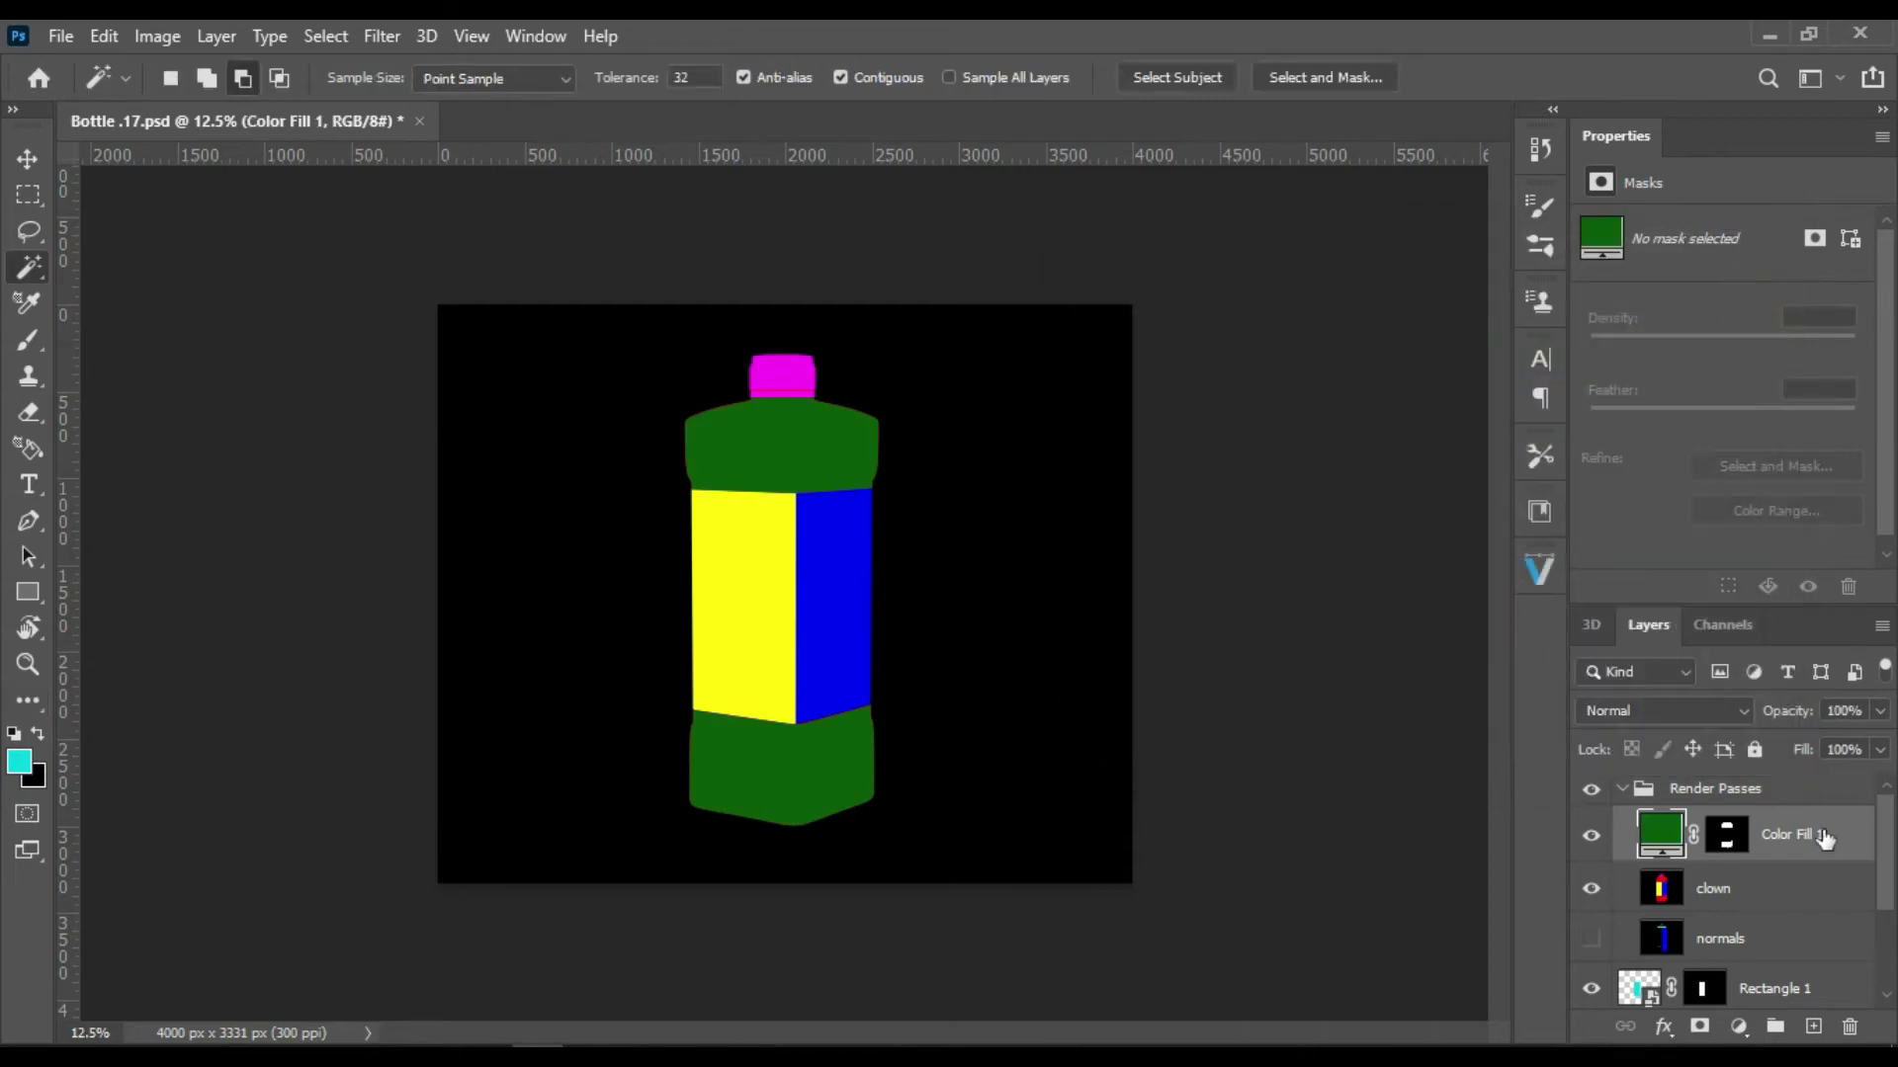
pyautogui.moveTo(1819, 840); pyautogui.dragTo(1808, 951)
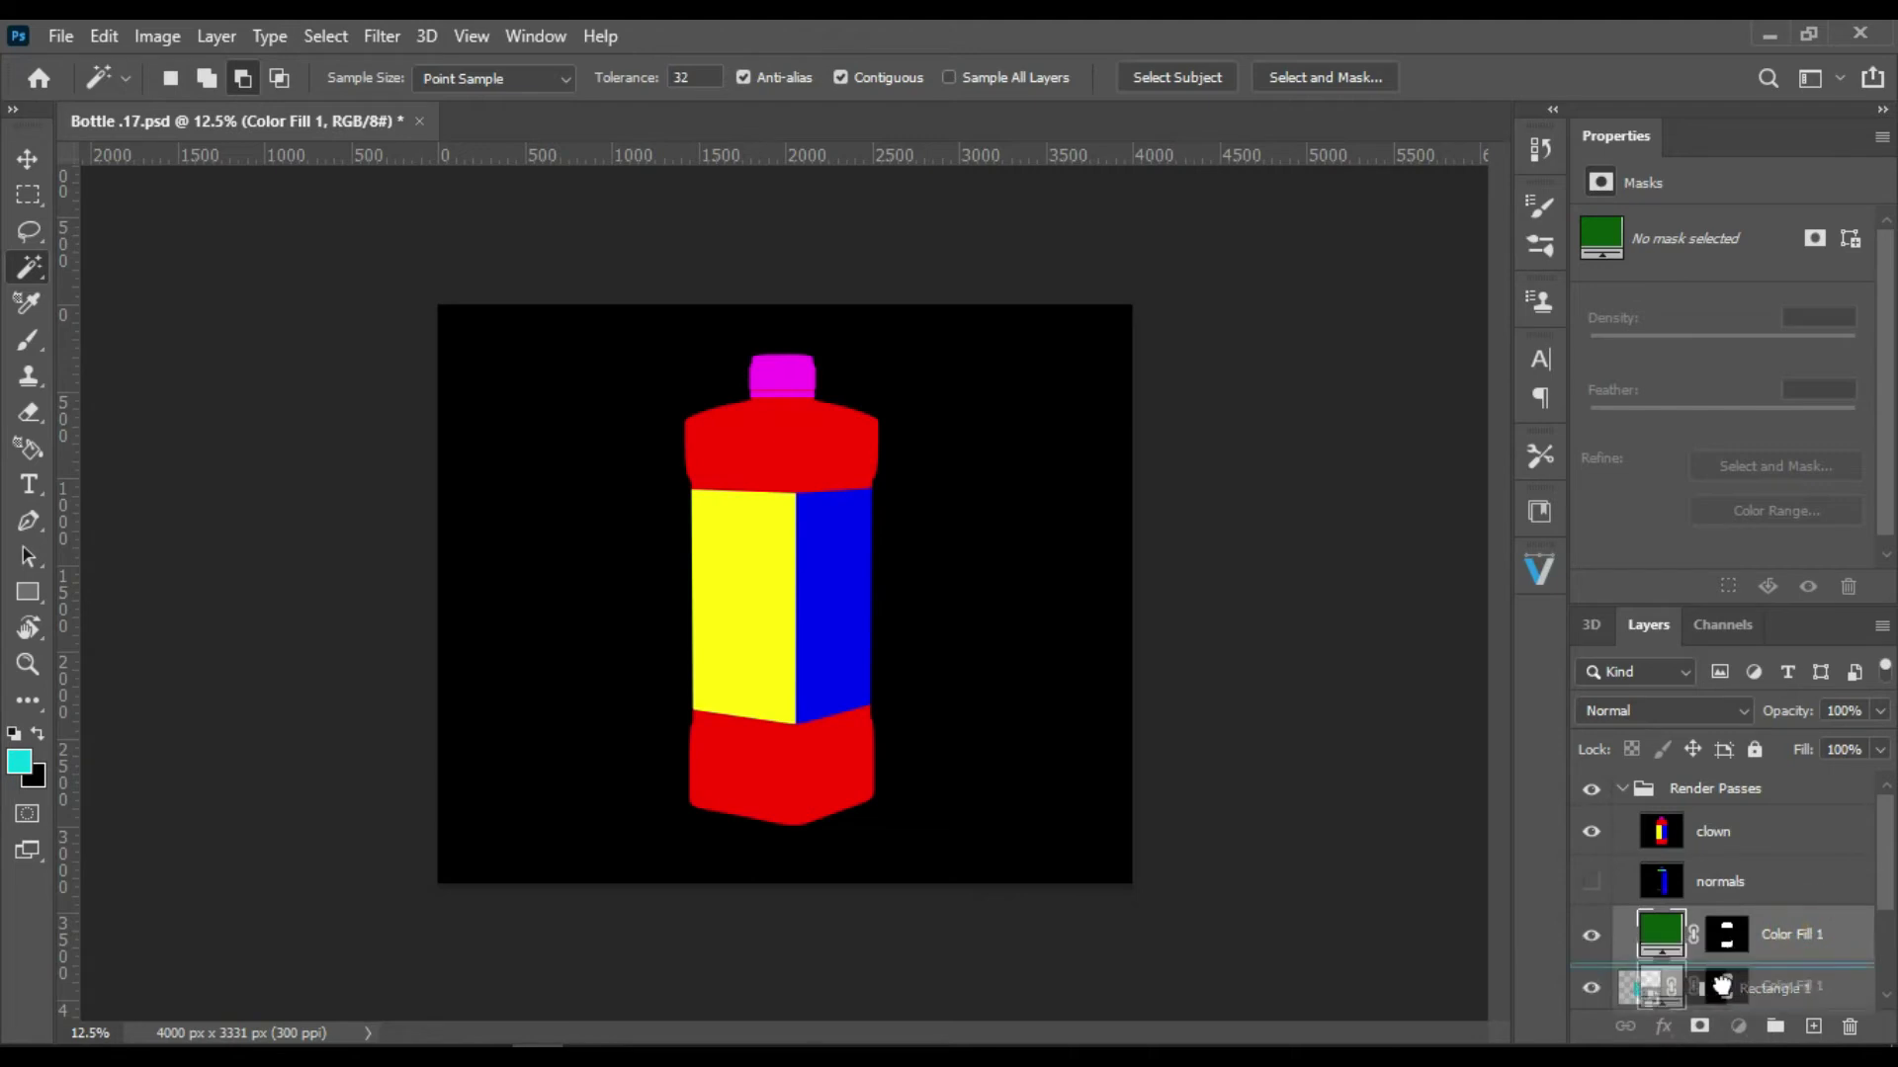
pyautogui.moveTo(1808, 937); pyautogui.dragTo(1741, 964)
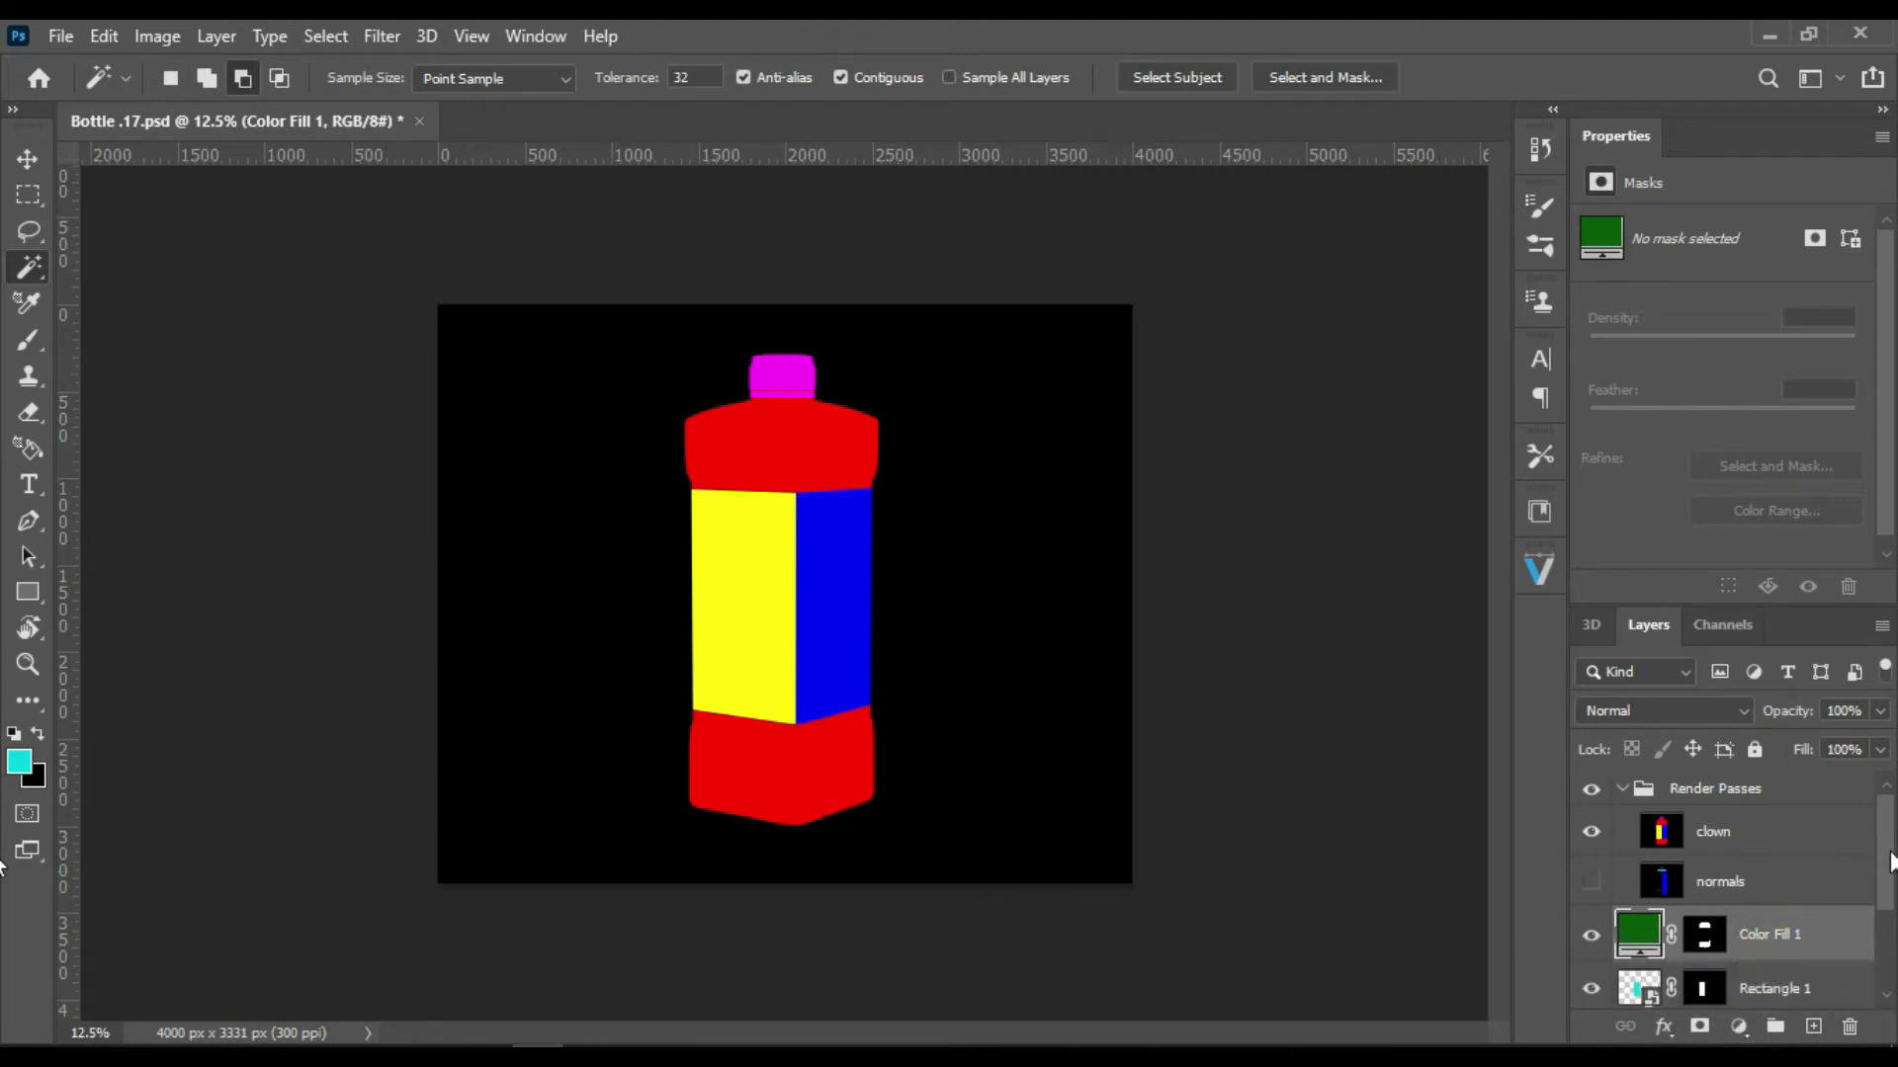
# Step: Select the magenta cap on the clown pass using Color Range
pyautogui.click(1672, 834)
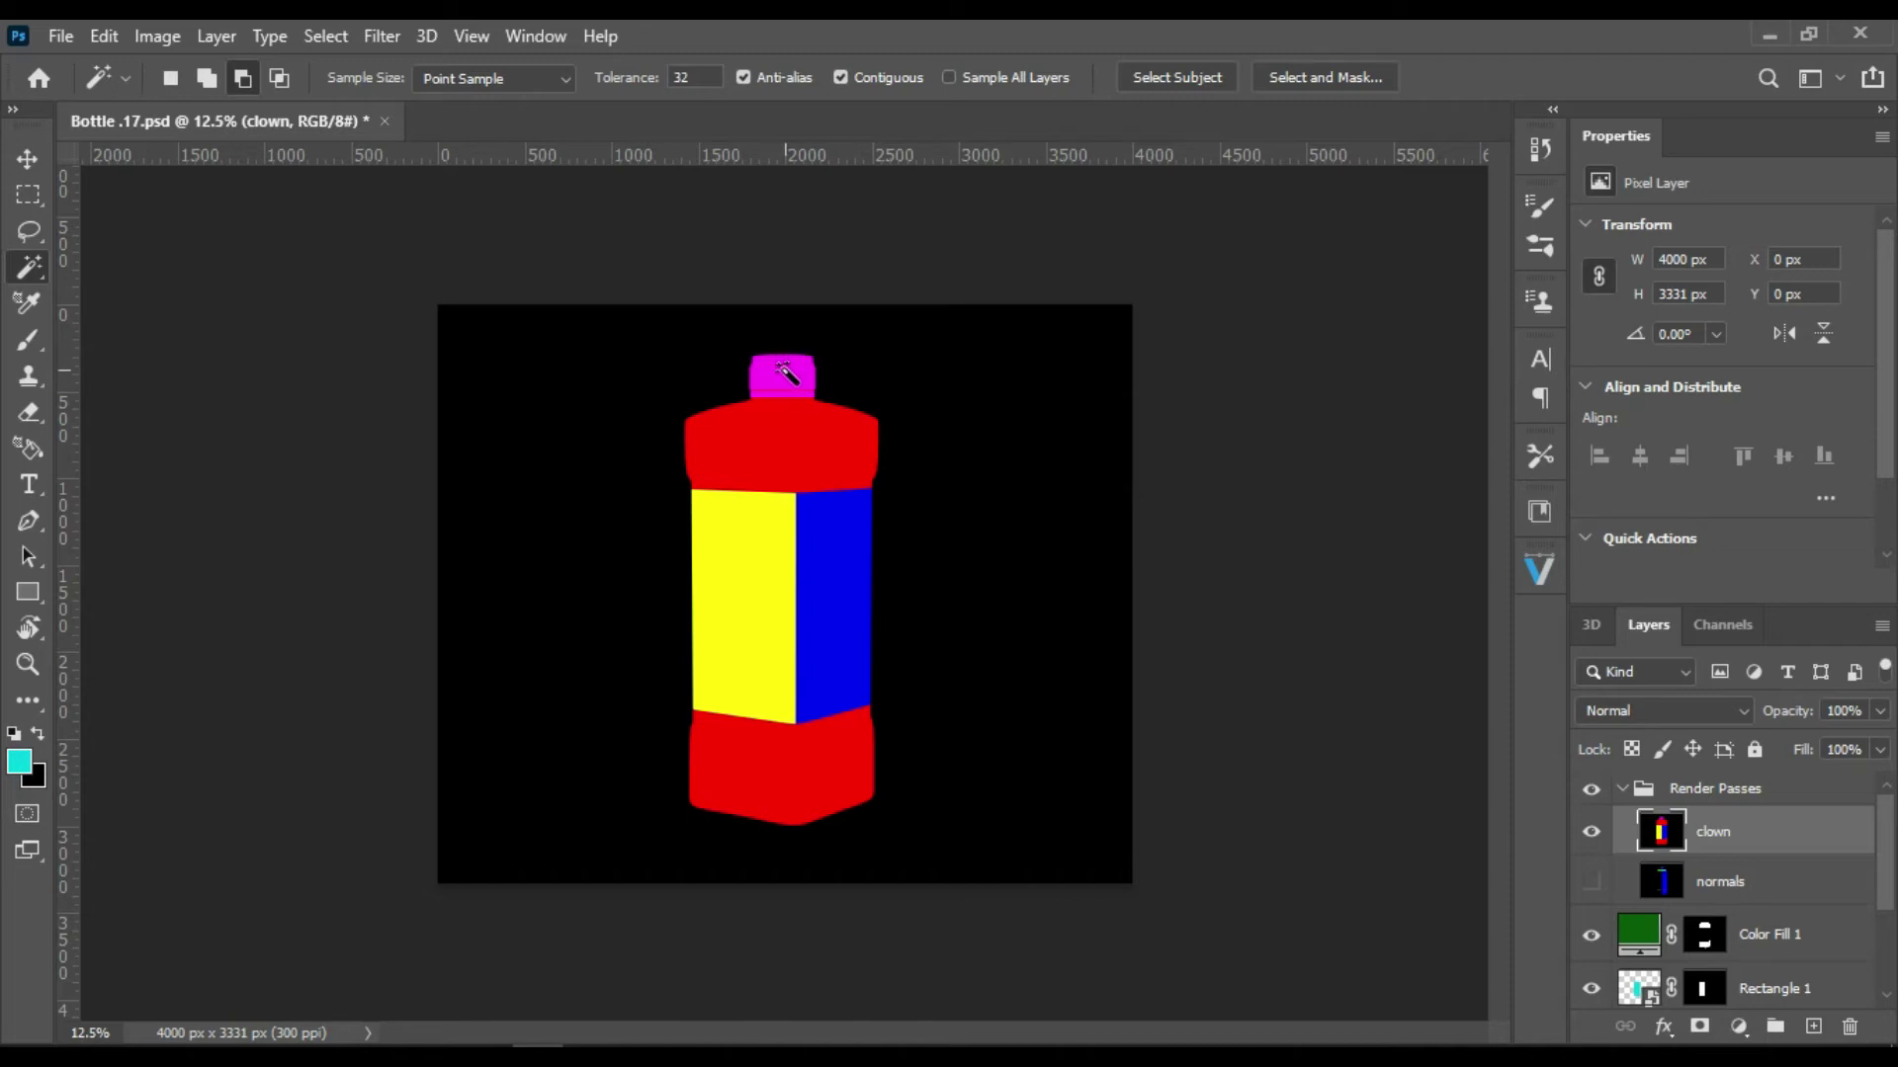
pyautogui.click(784, 370)
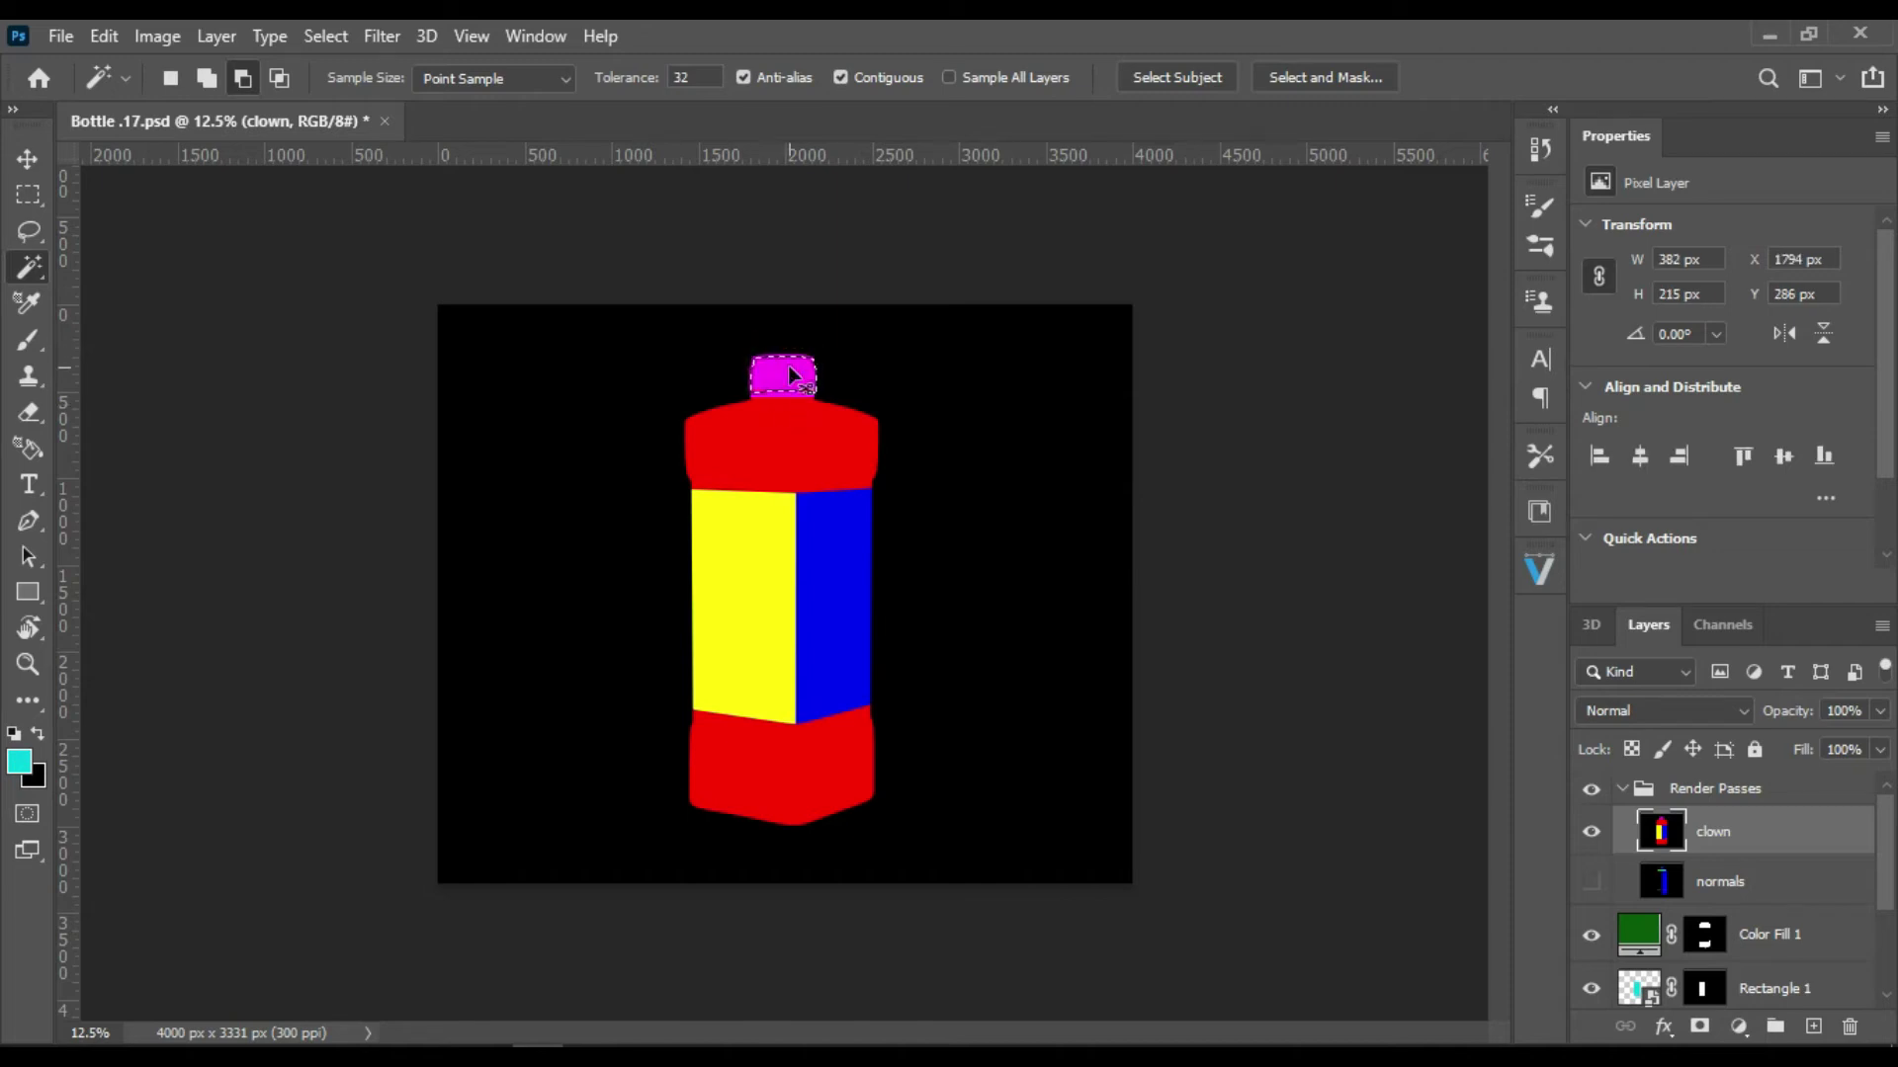
pyautogui.hotkey('ctrl', 'd')
pyautogui.click(328, 35)
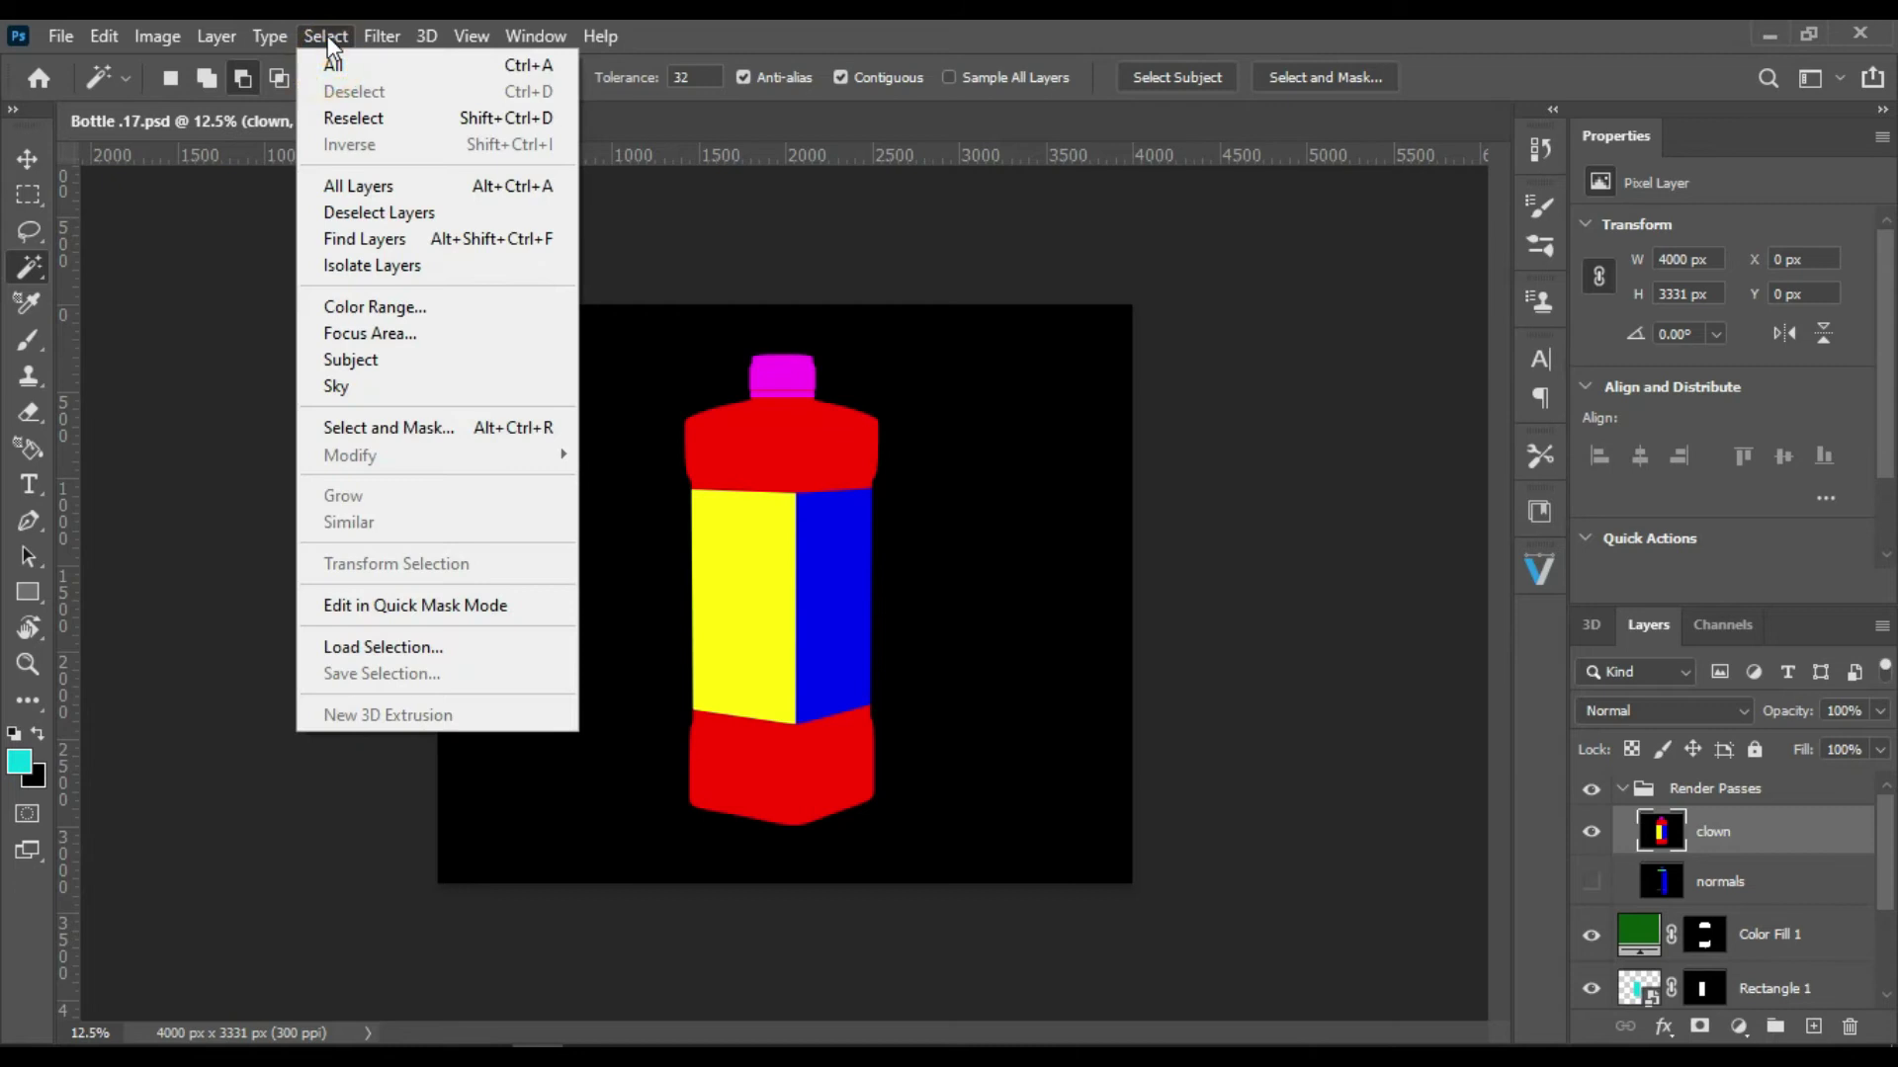
pyautogui.click(423, 308)
pyautogui.click(783, 376)
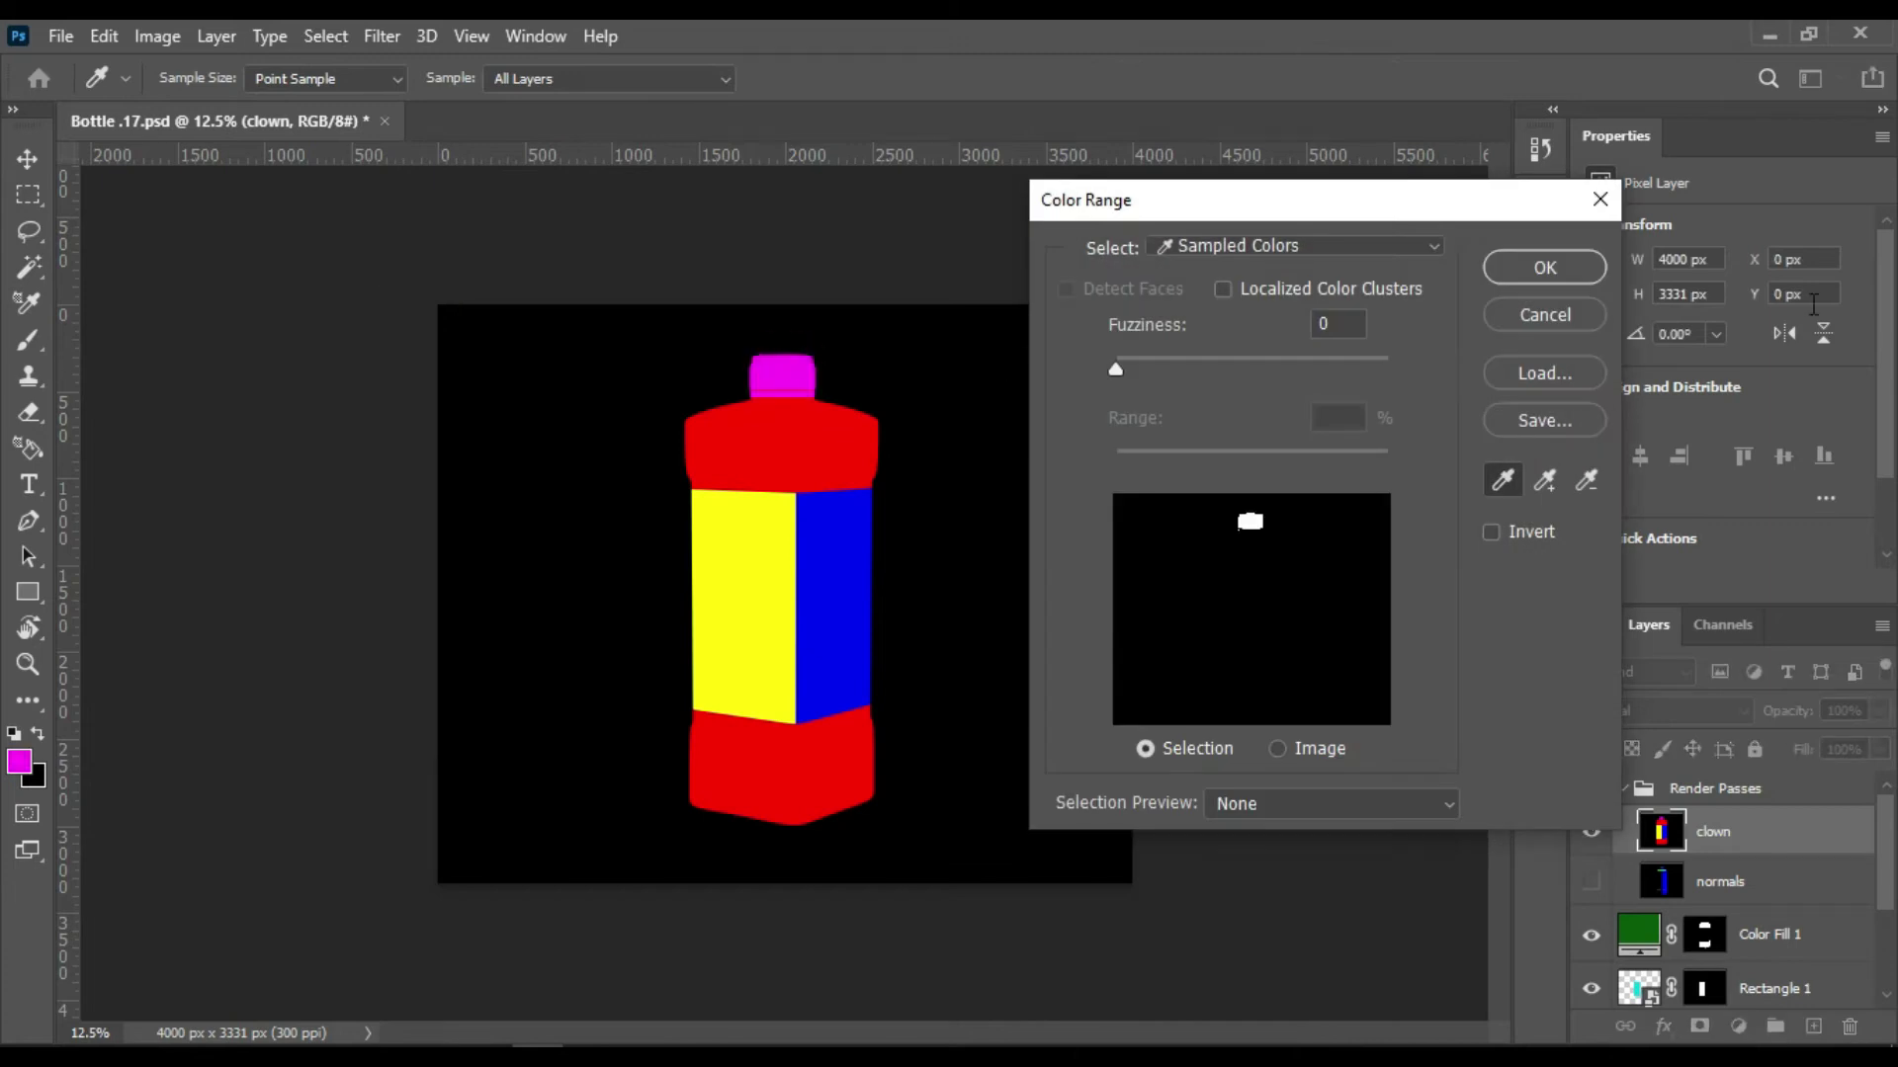
pyautogui.click(1544, 268)
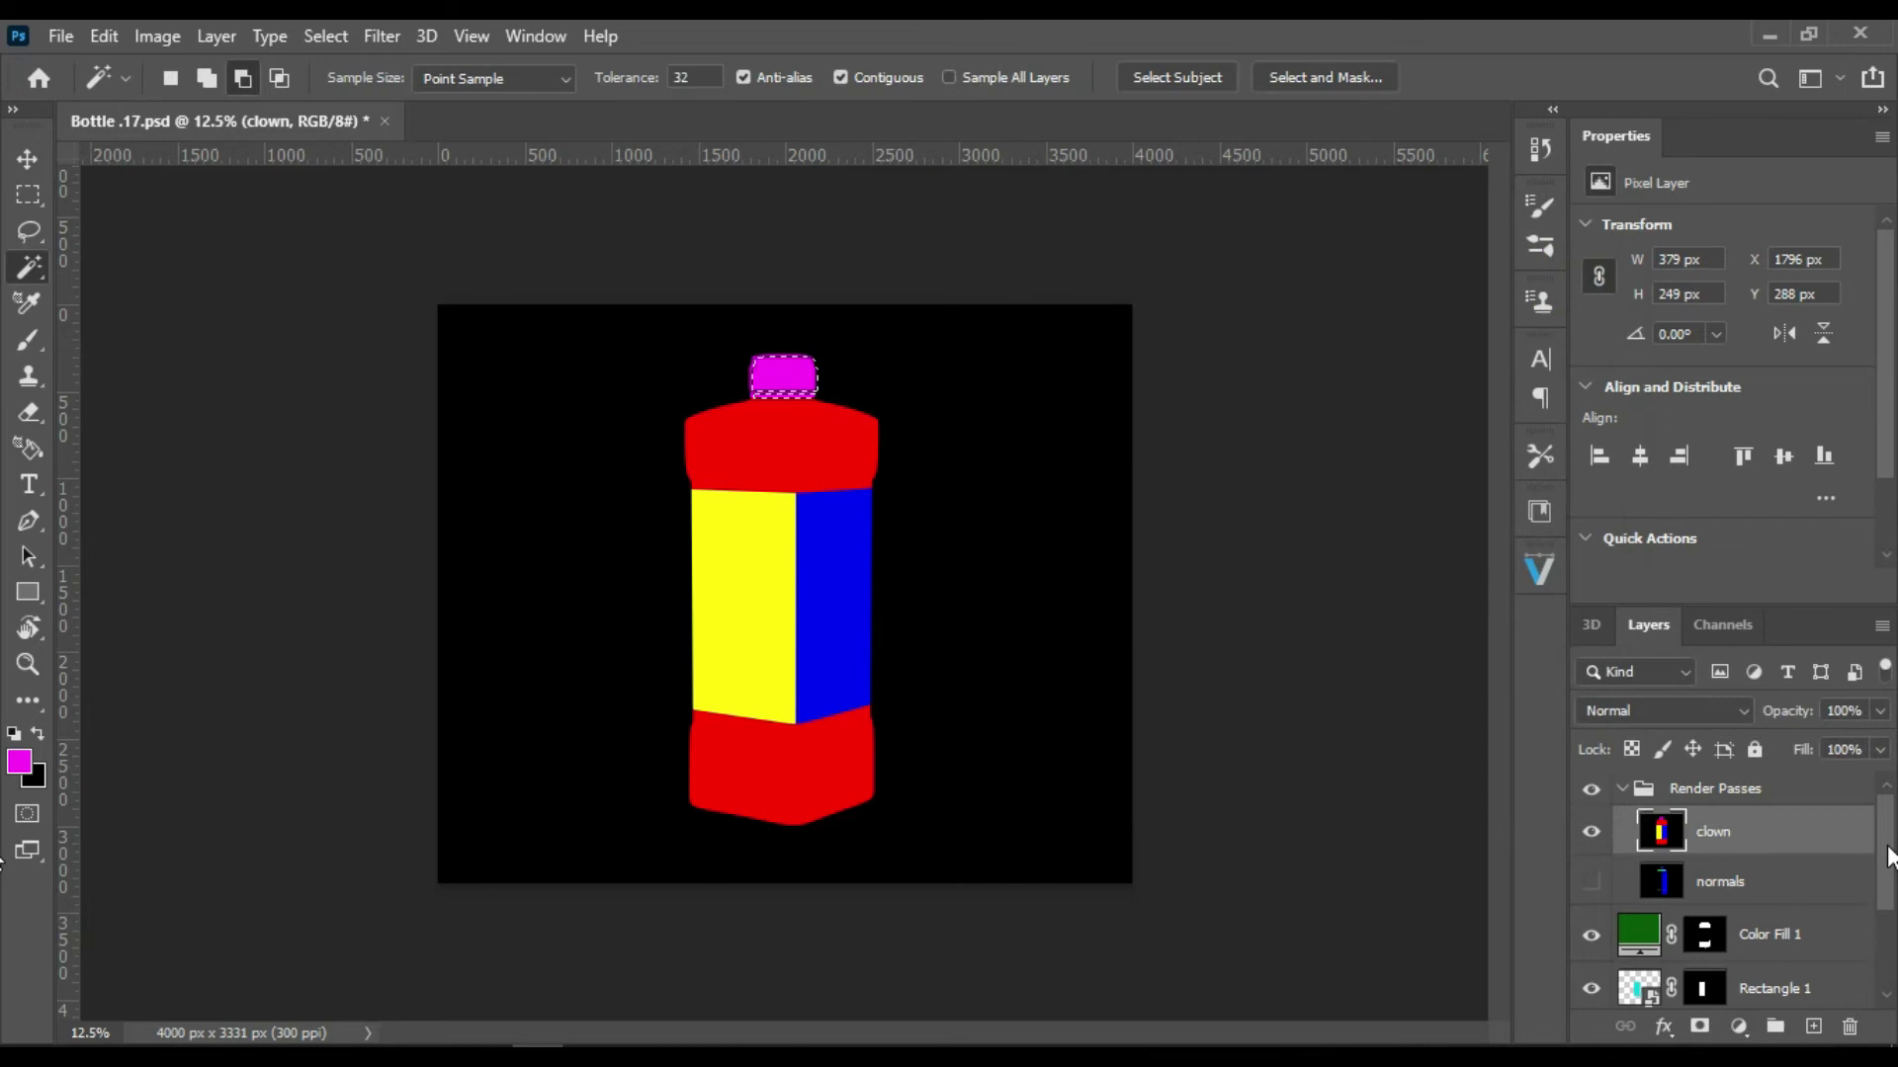
# Step: Add a magenta Solid Color fill for the cap above Color Fill 1, then hide the clown pass
pyautogui.scroll(-1, 1883, 856)
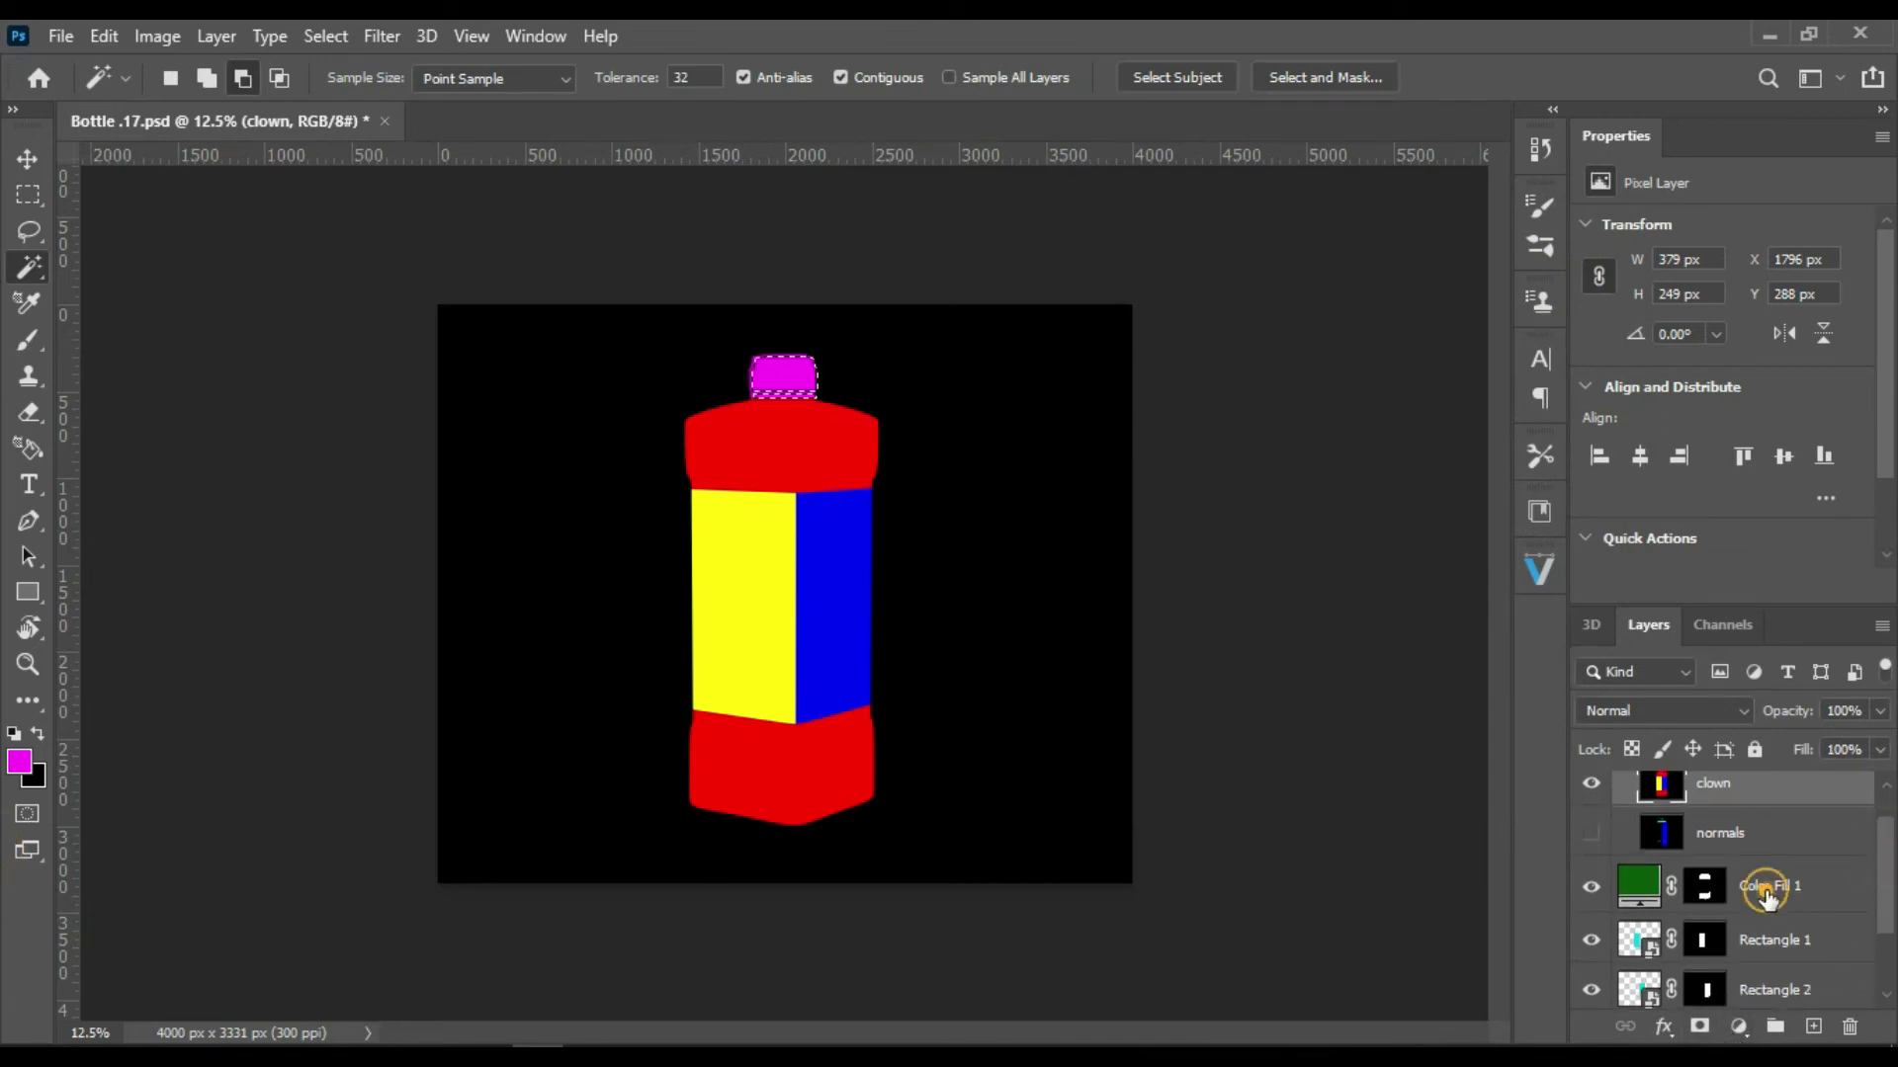
pyautogui.click(1754, 886)
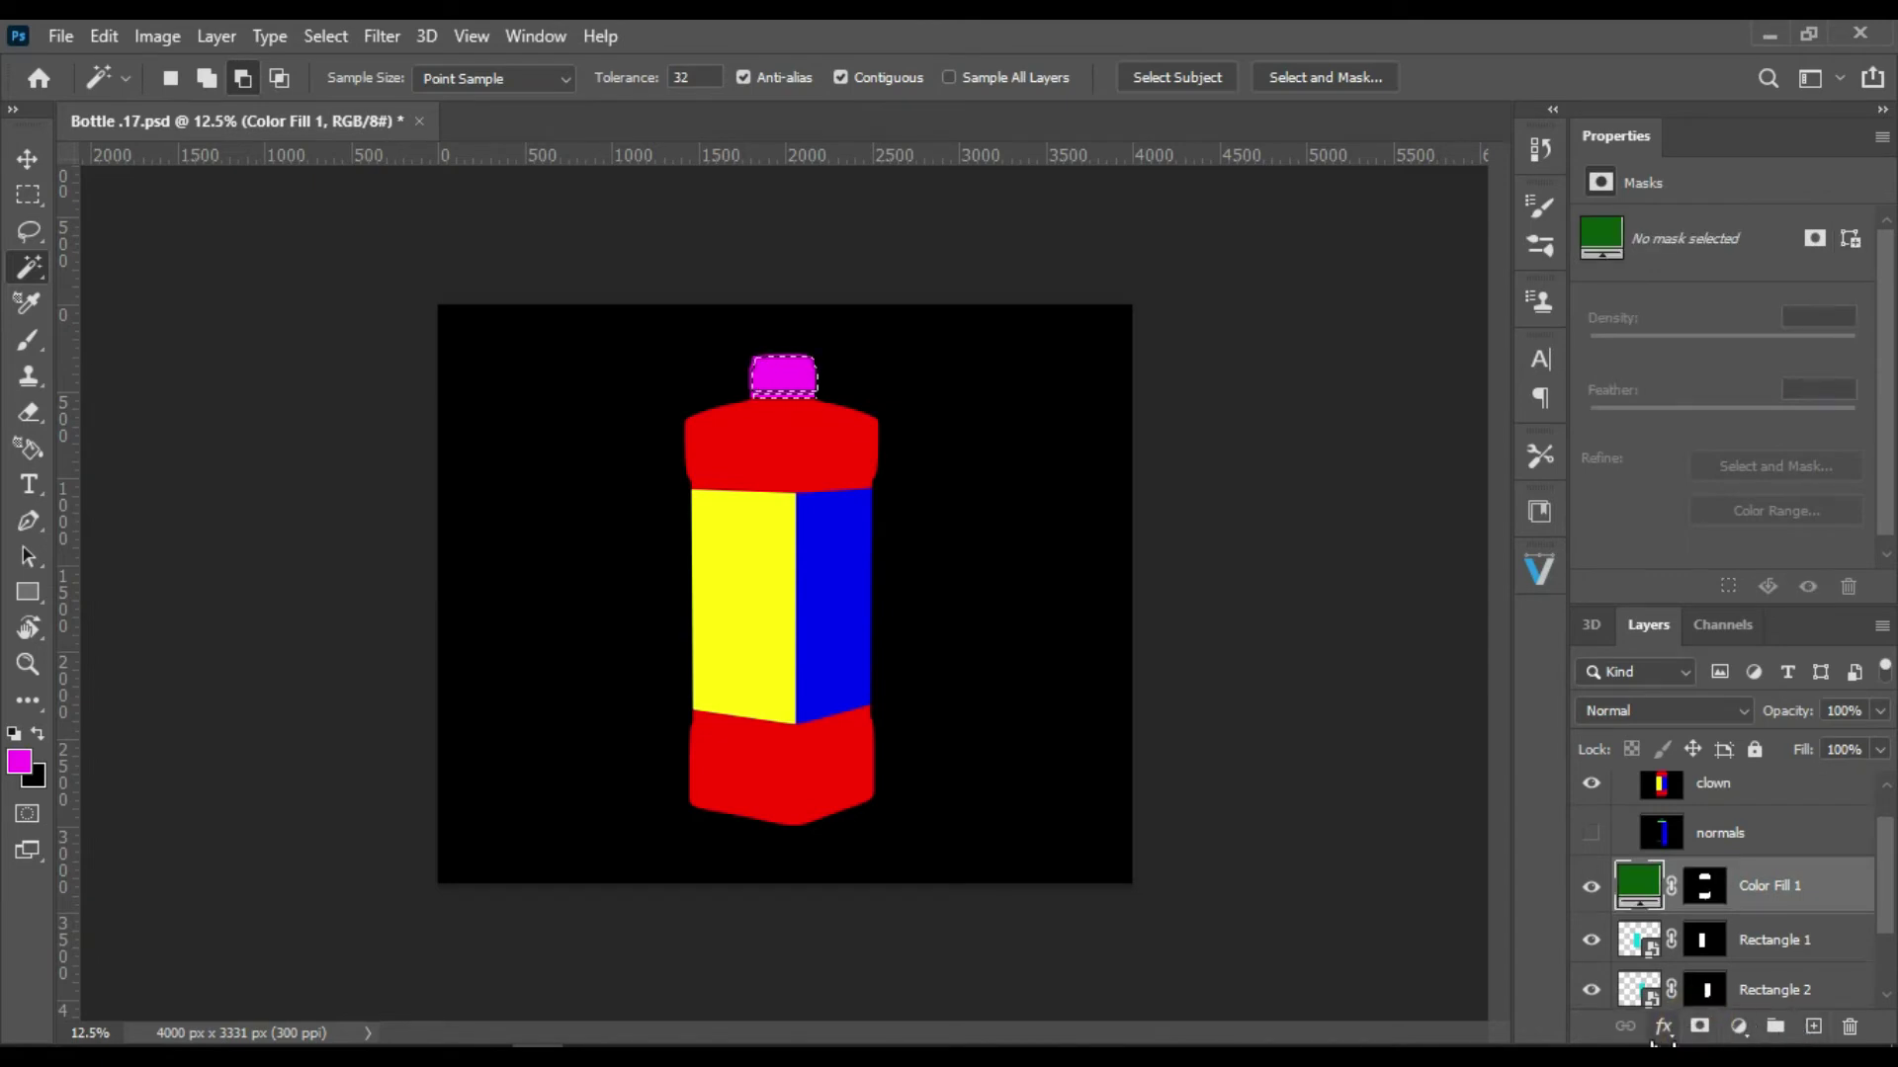
pyautogui.click(1737, 1027)
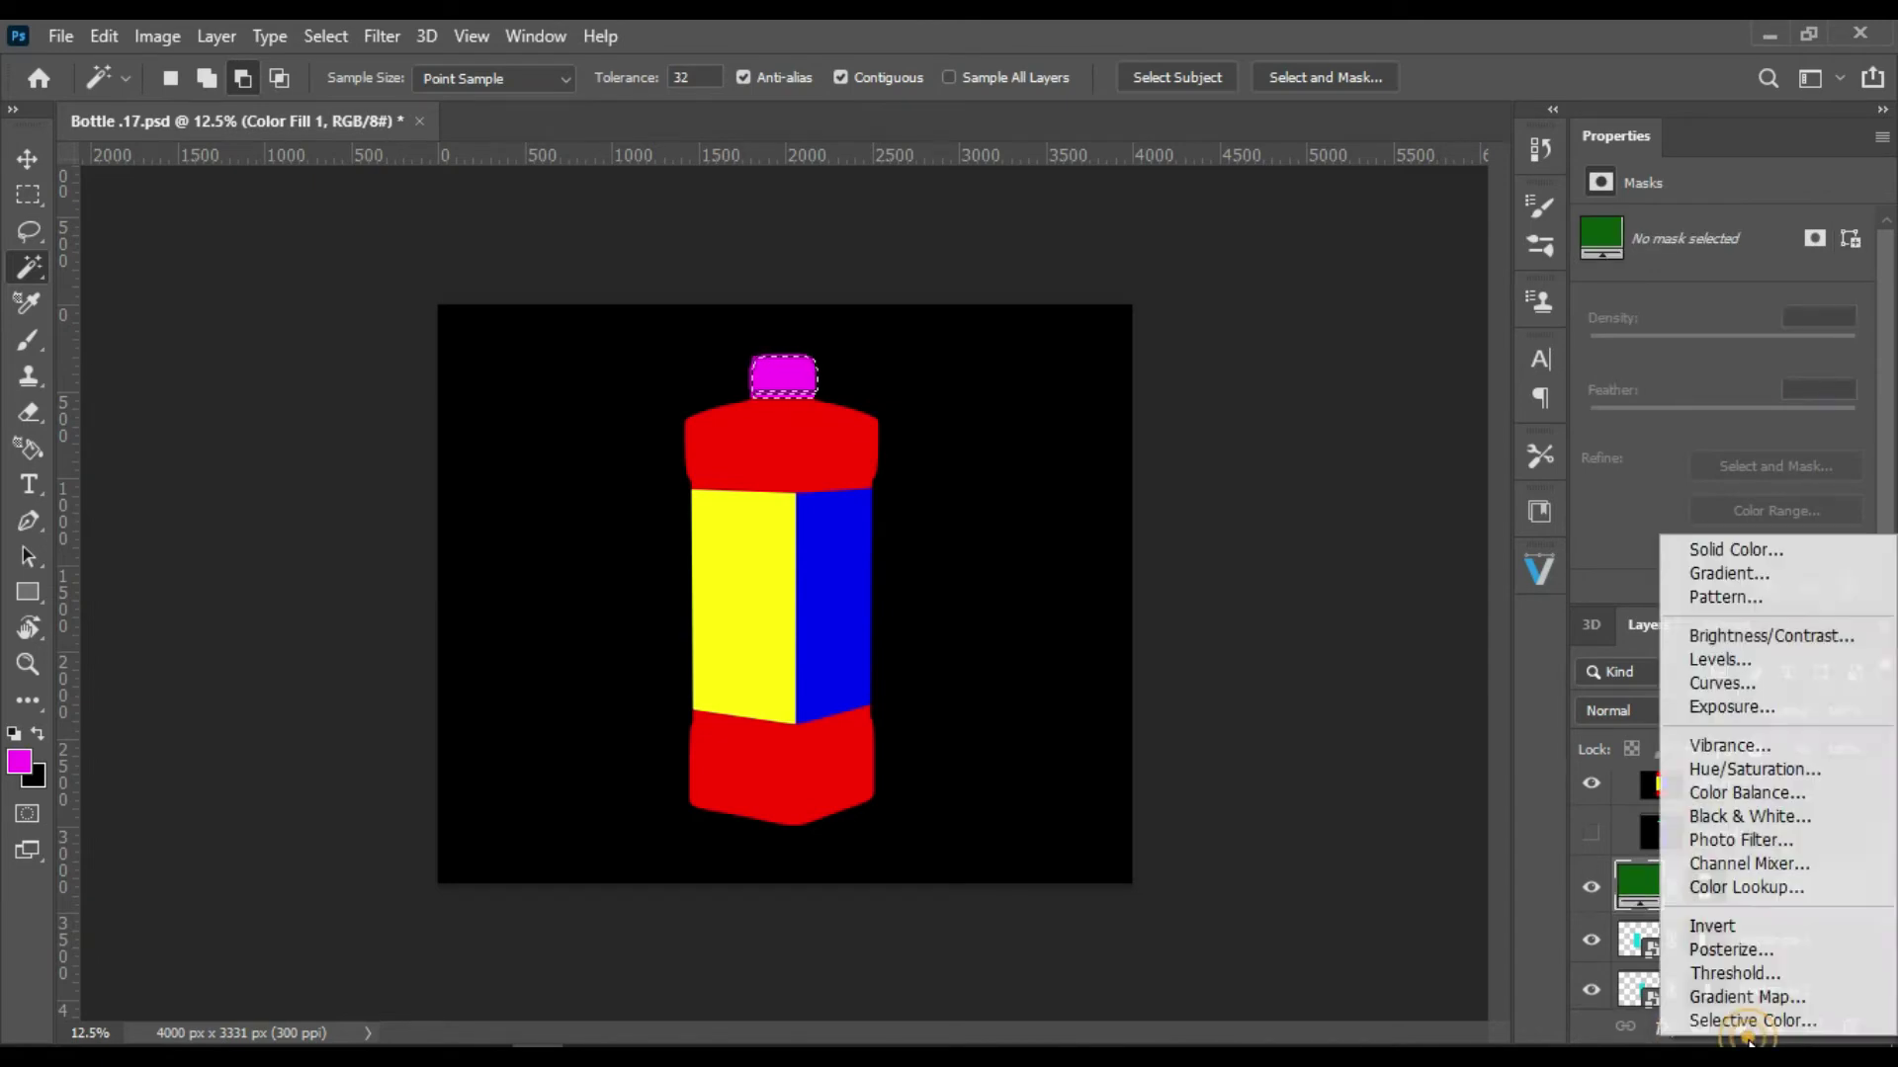
pyautogui.click(1776, 558)
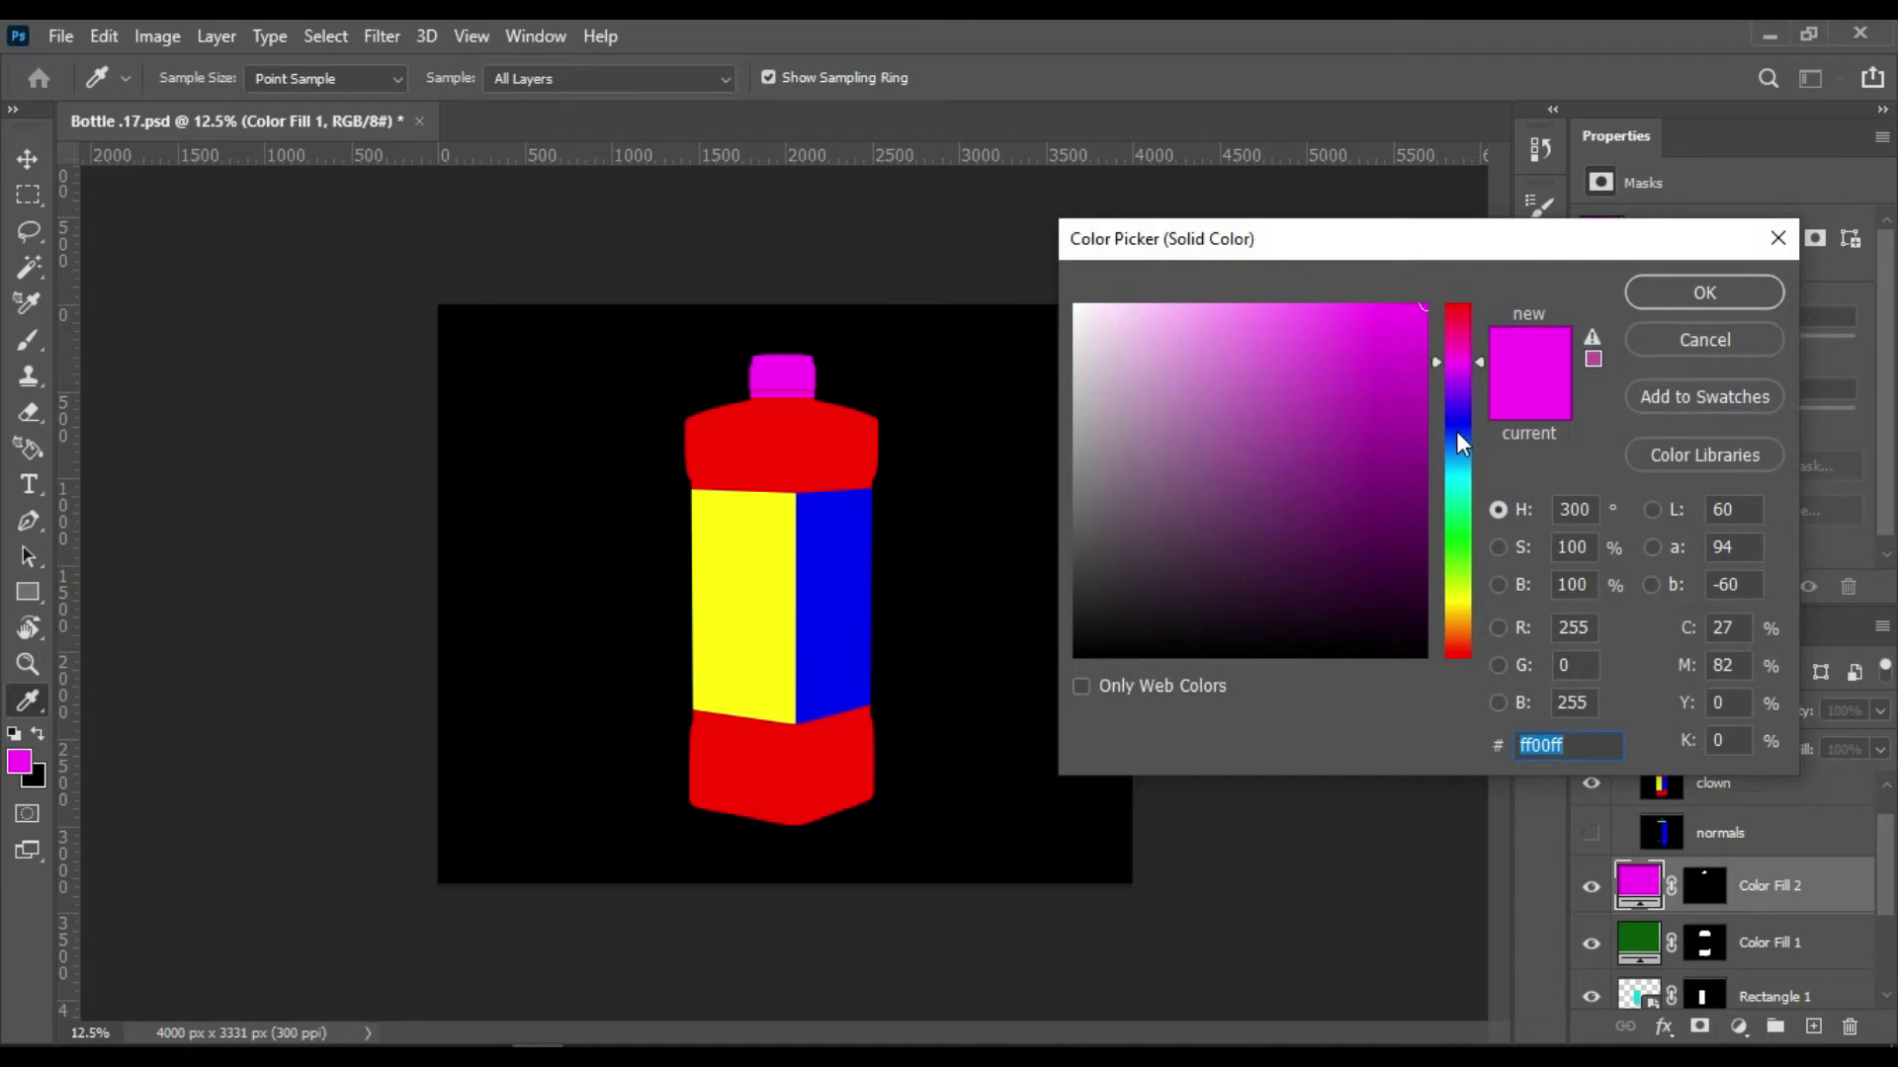
pyautogui.click(1746, 289)
pyautogui.scroll(1, 1655, 838)
pyautogui.click(1591, 831)
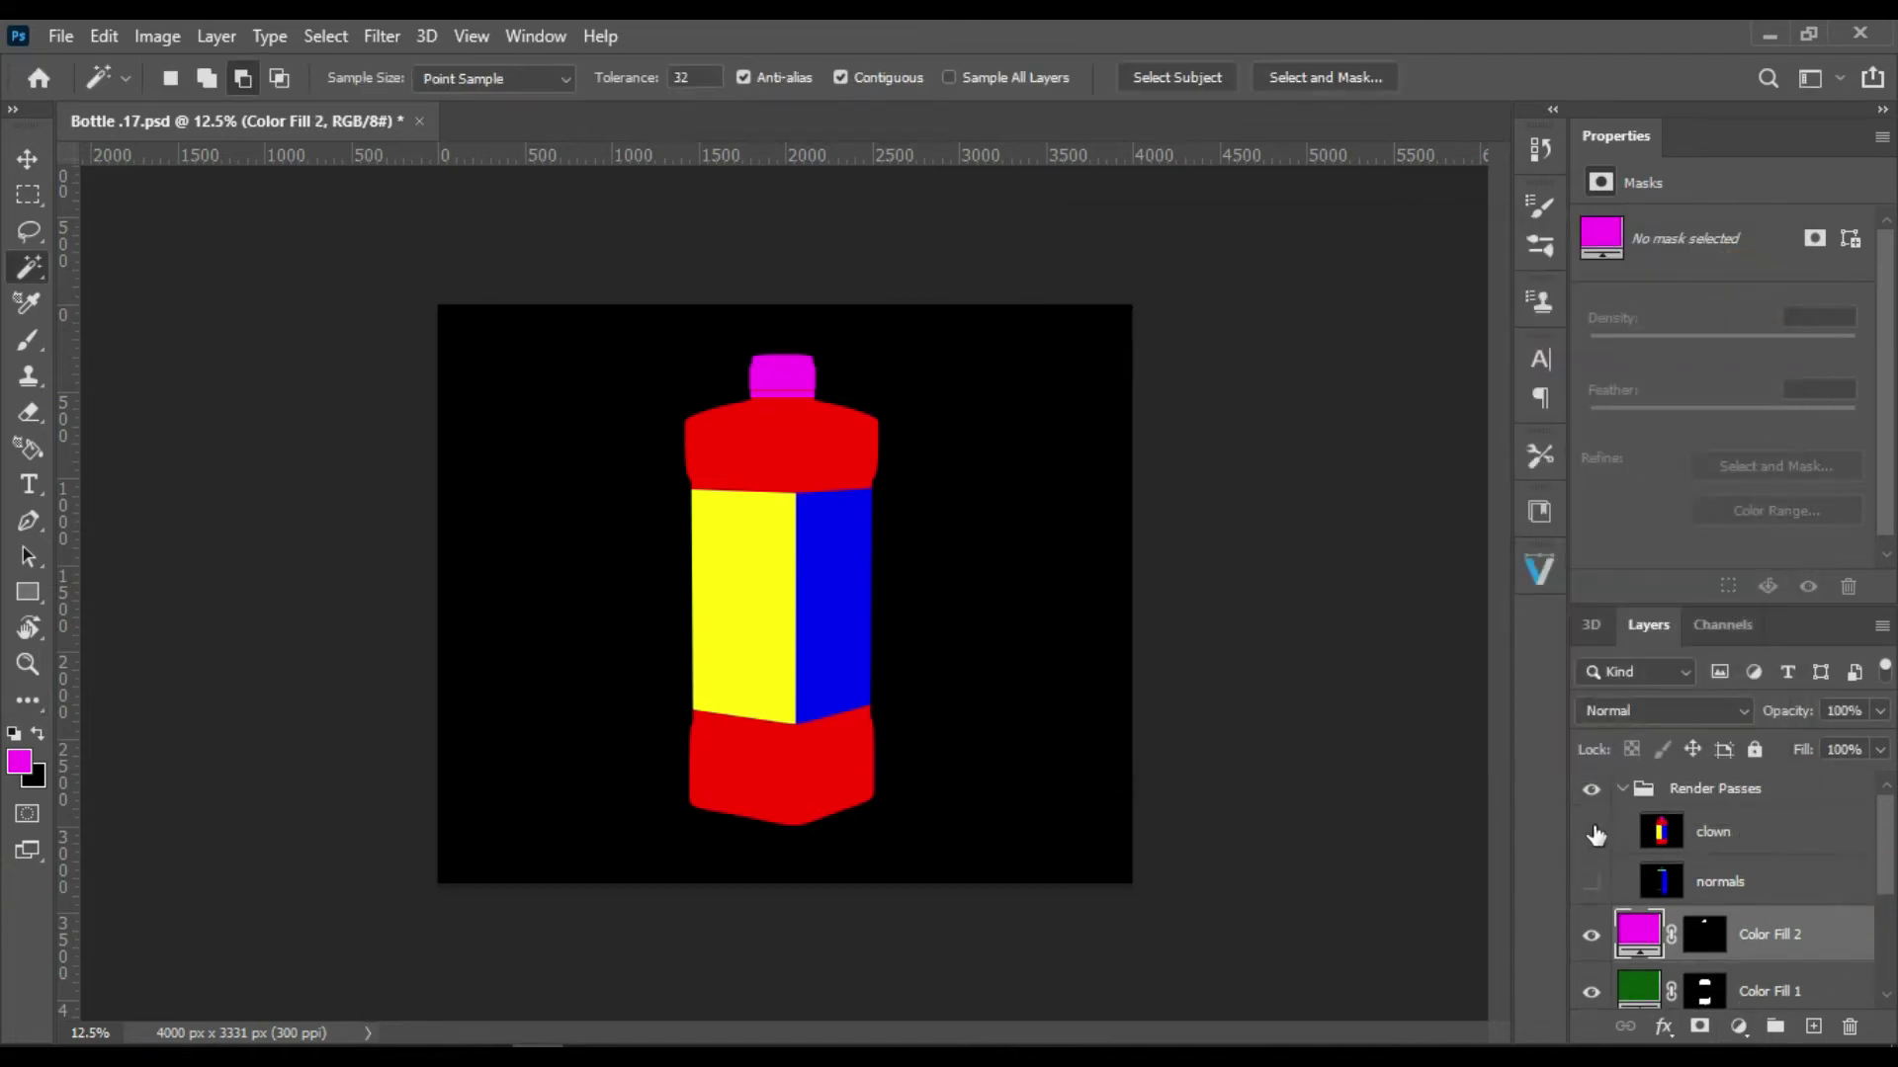
# Step: Rename the Render Passes group to ID and Color Fill 2 to Cap
pyautogui.doubleClick(1705, 788)
pyautogui.write('ID')
pyautogui.press('Return')
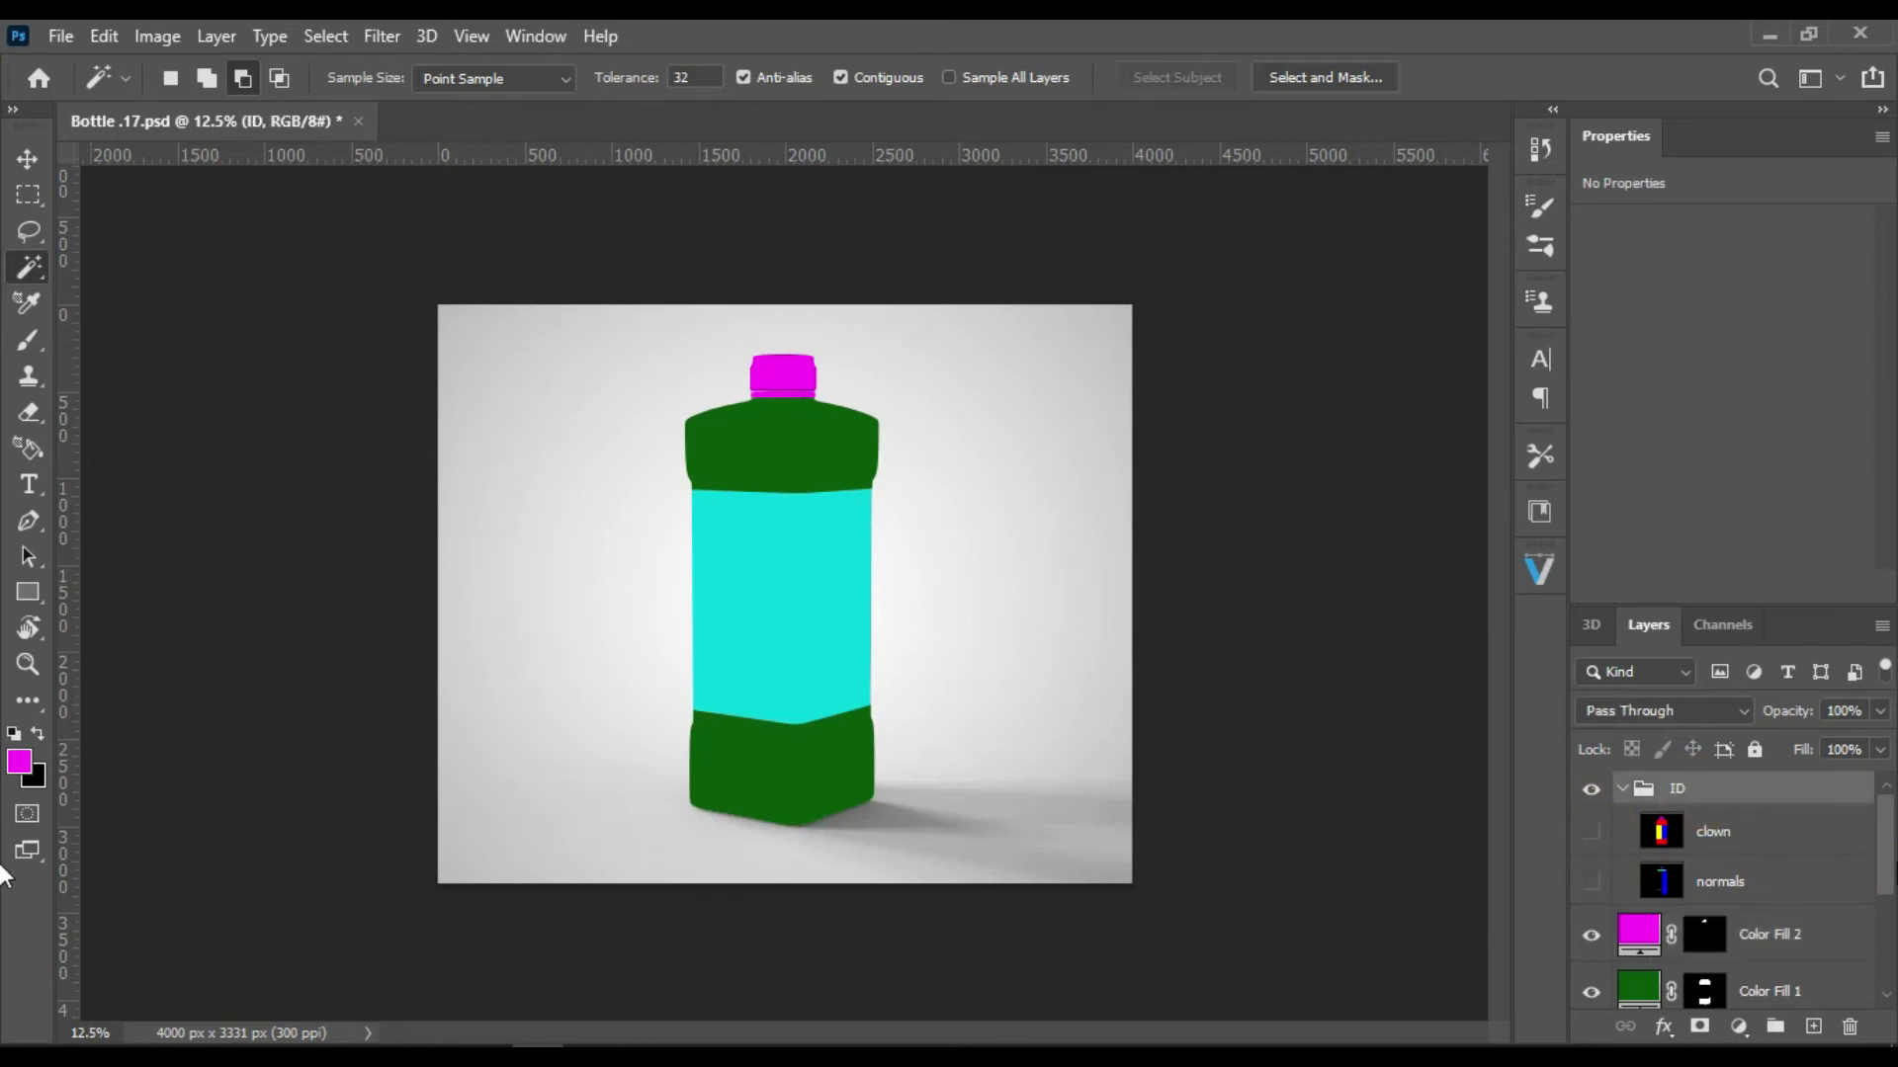
pyautogui.scroll(-3, 1888, 855)
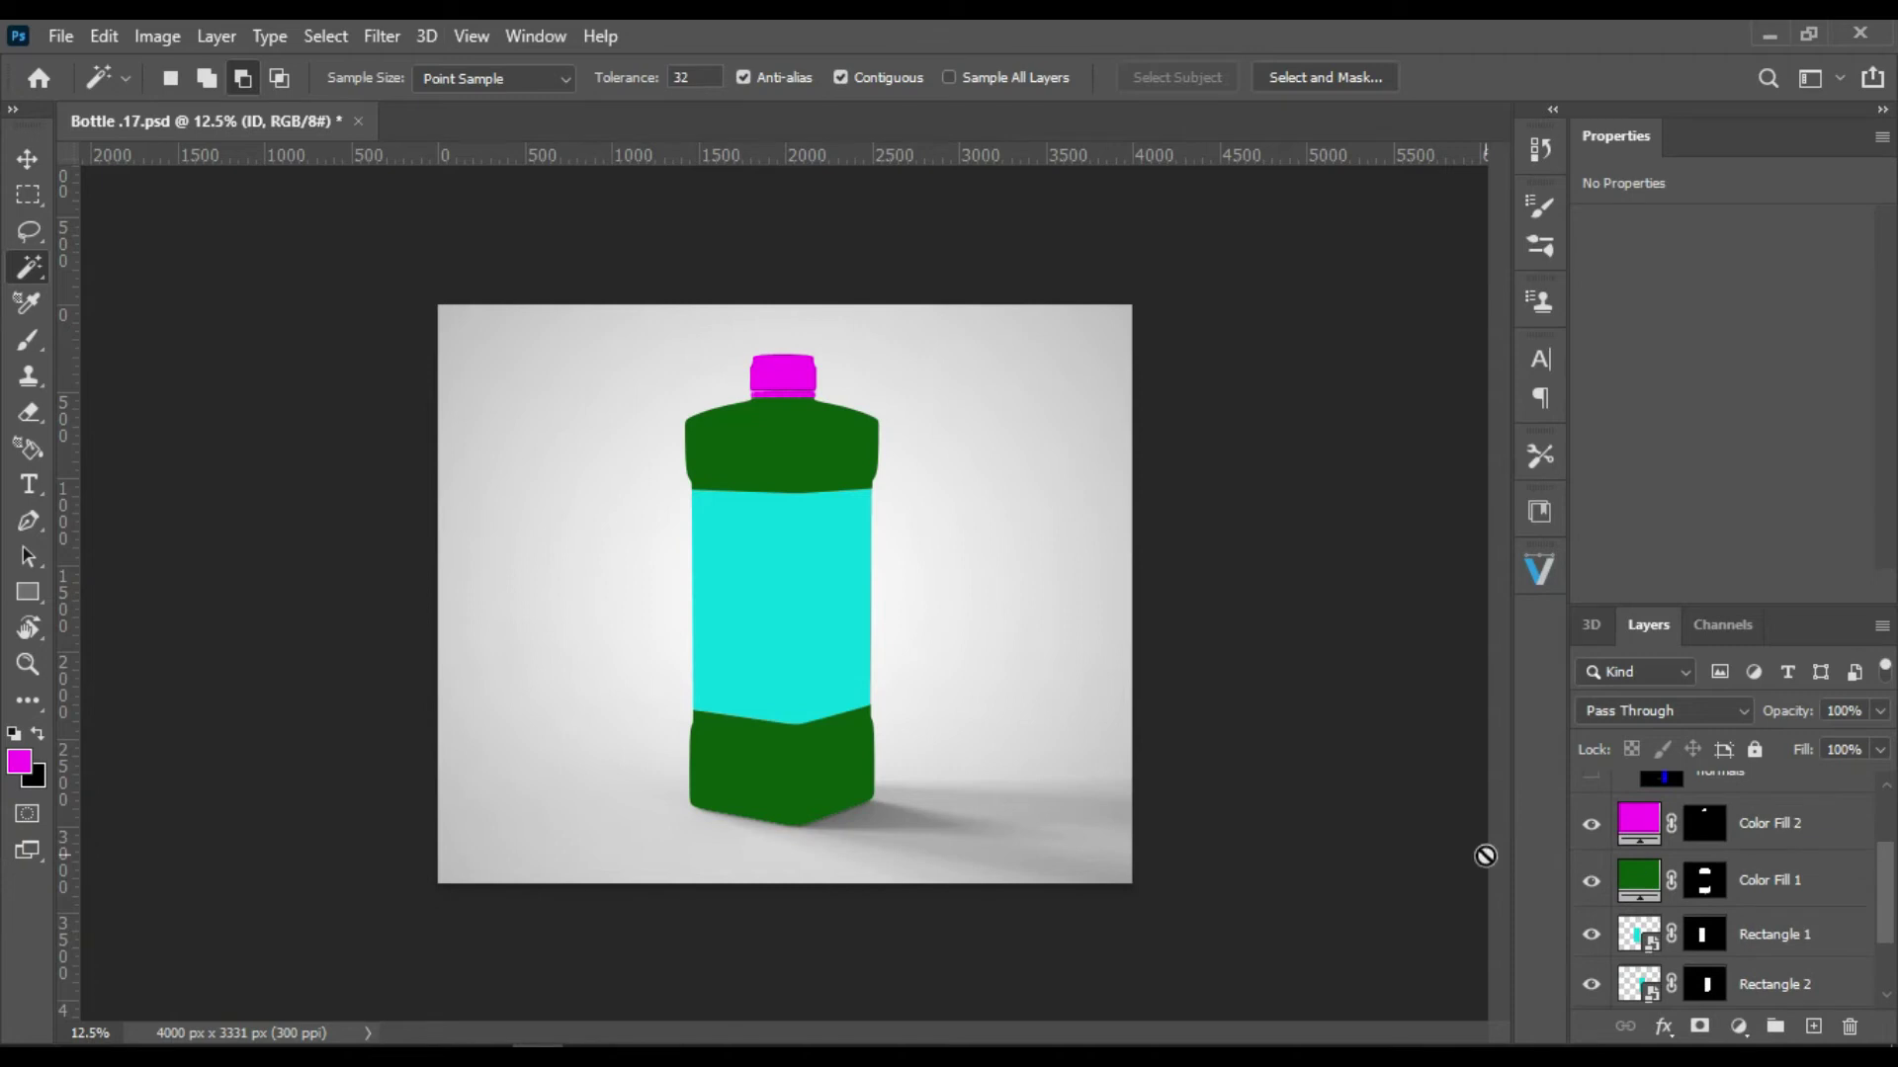
pyautogui.scroll(-1, 1888, 895)
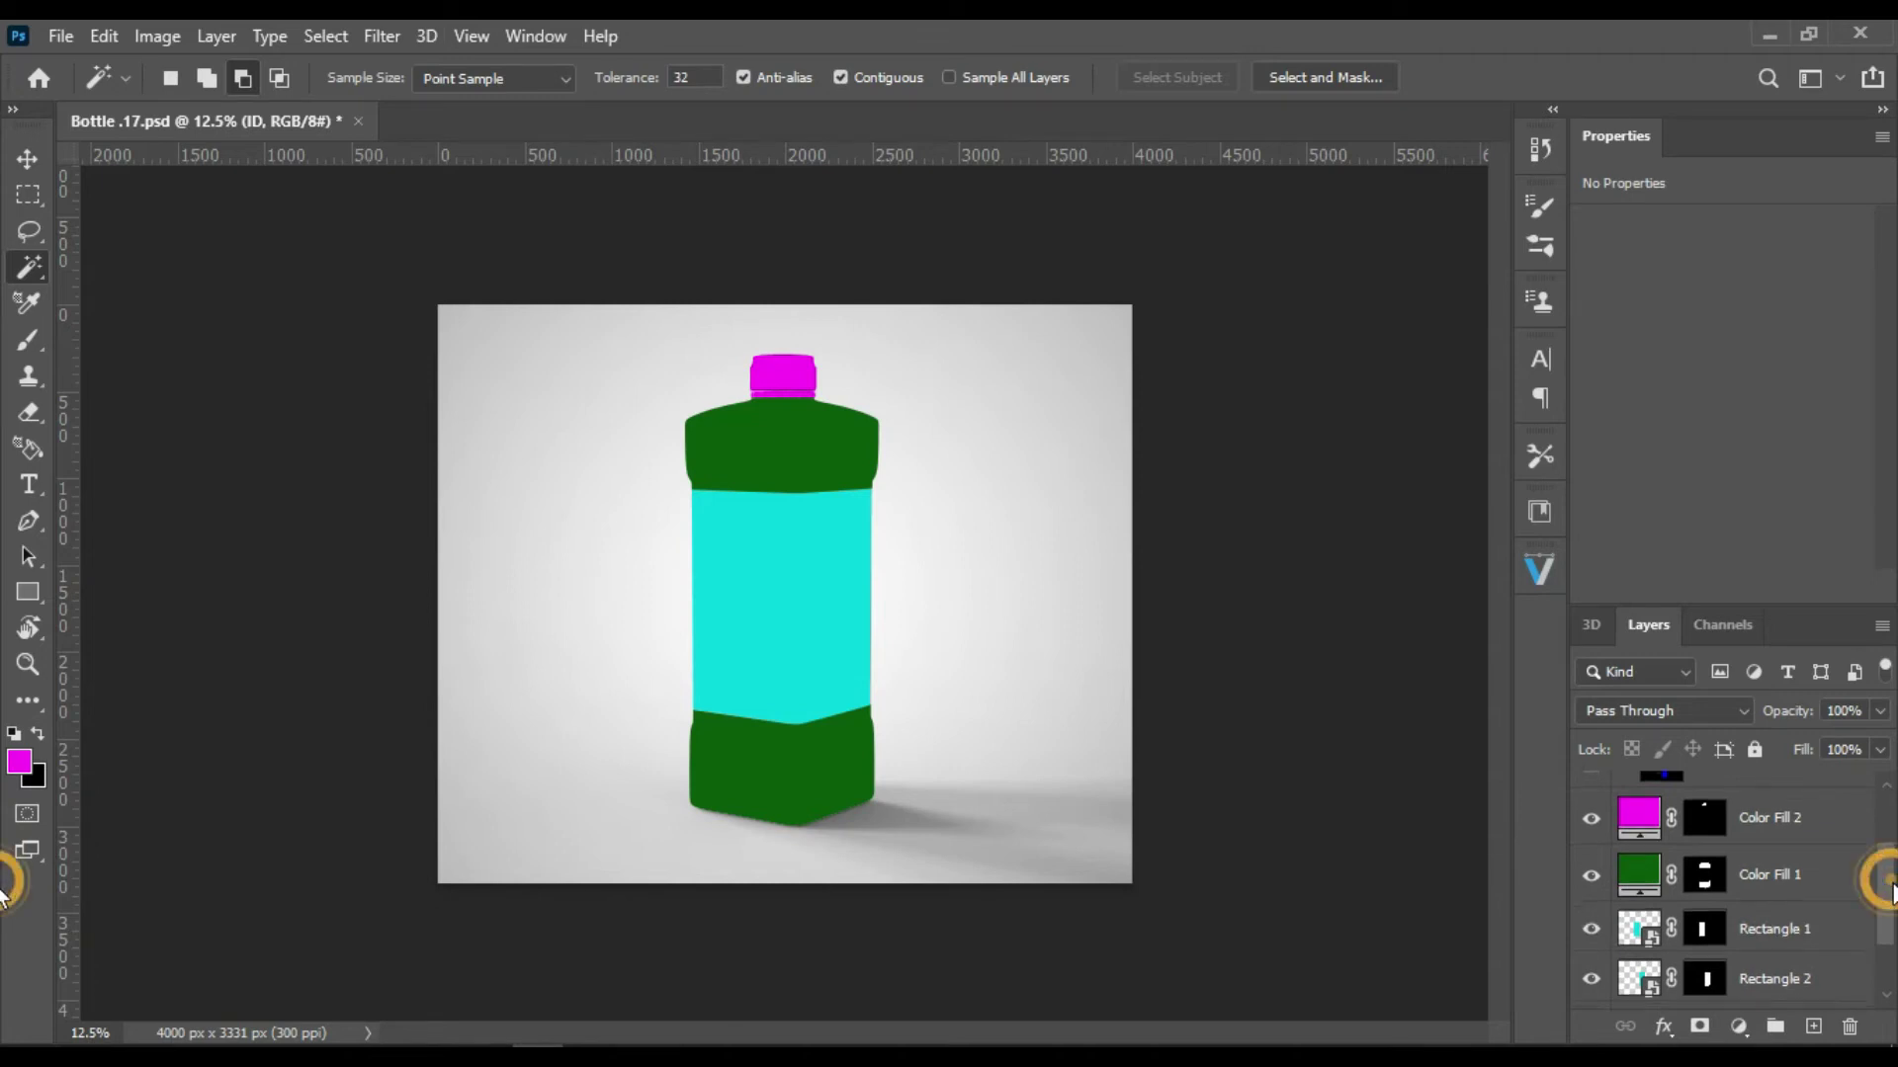
pyautogui.click(1803, 823)
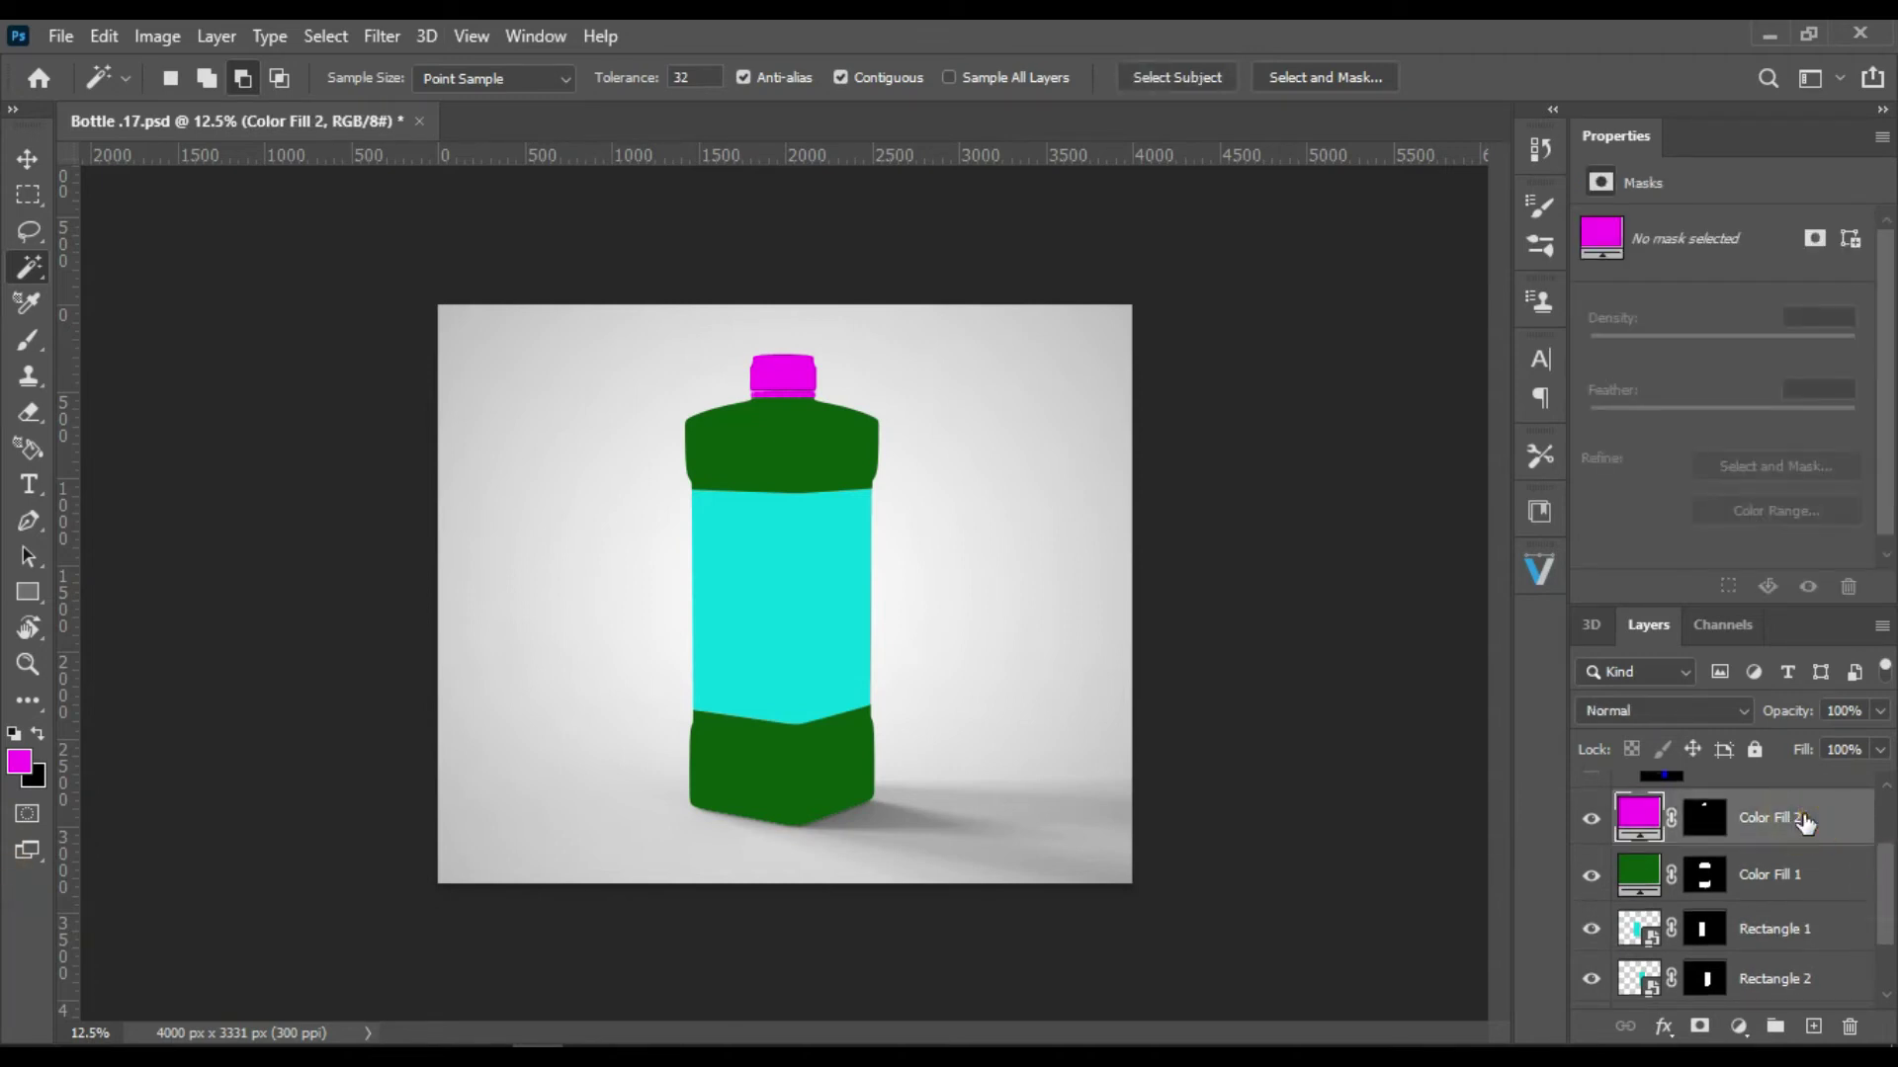
pyautogui.doubleClick(1774, 830)
pyautogui.write('Ca')
pyautogui.press('Return')
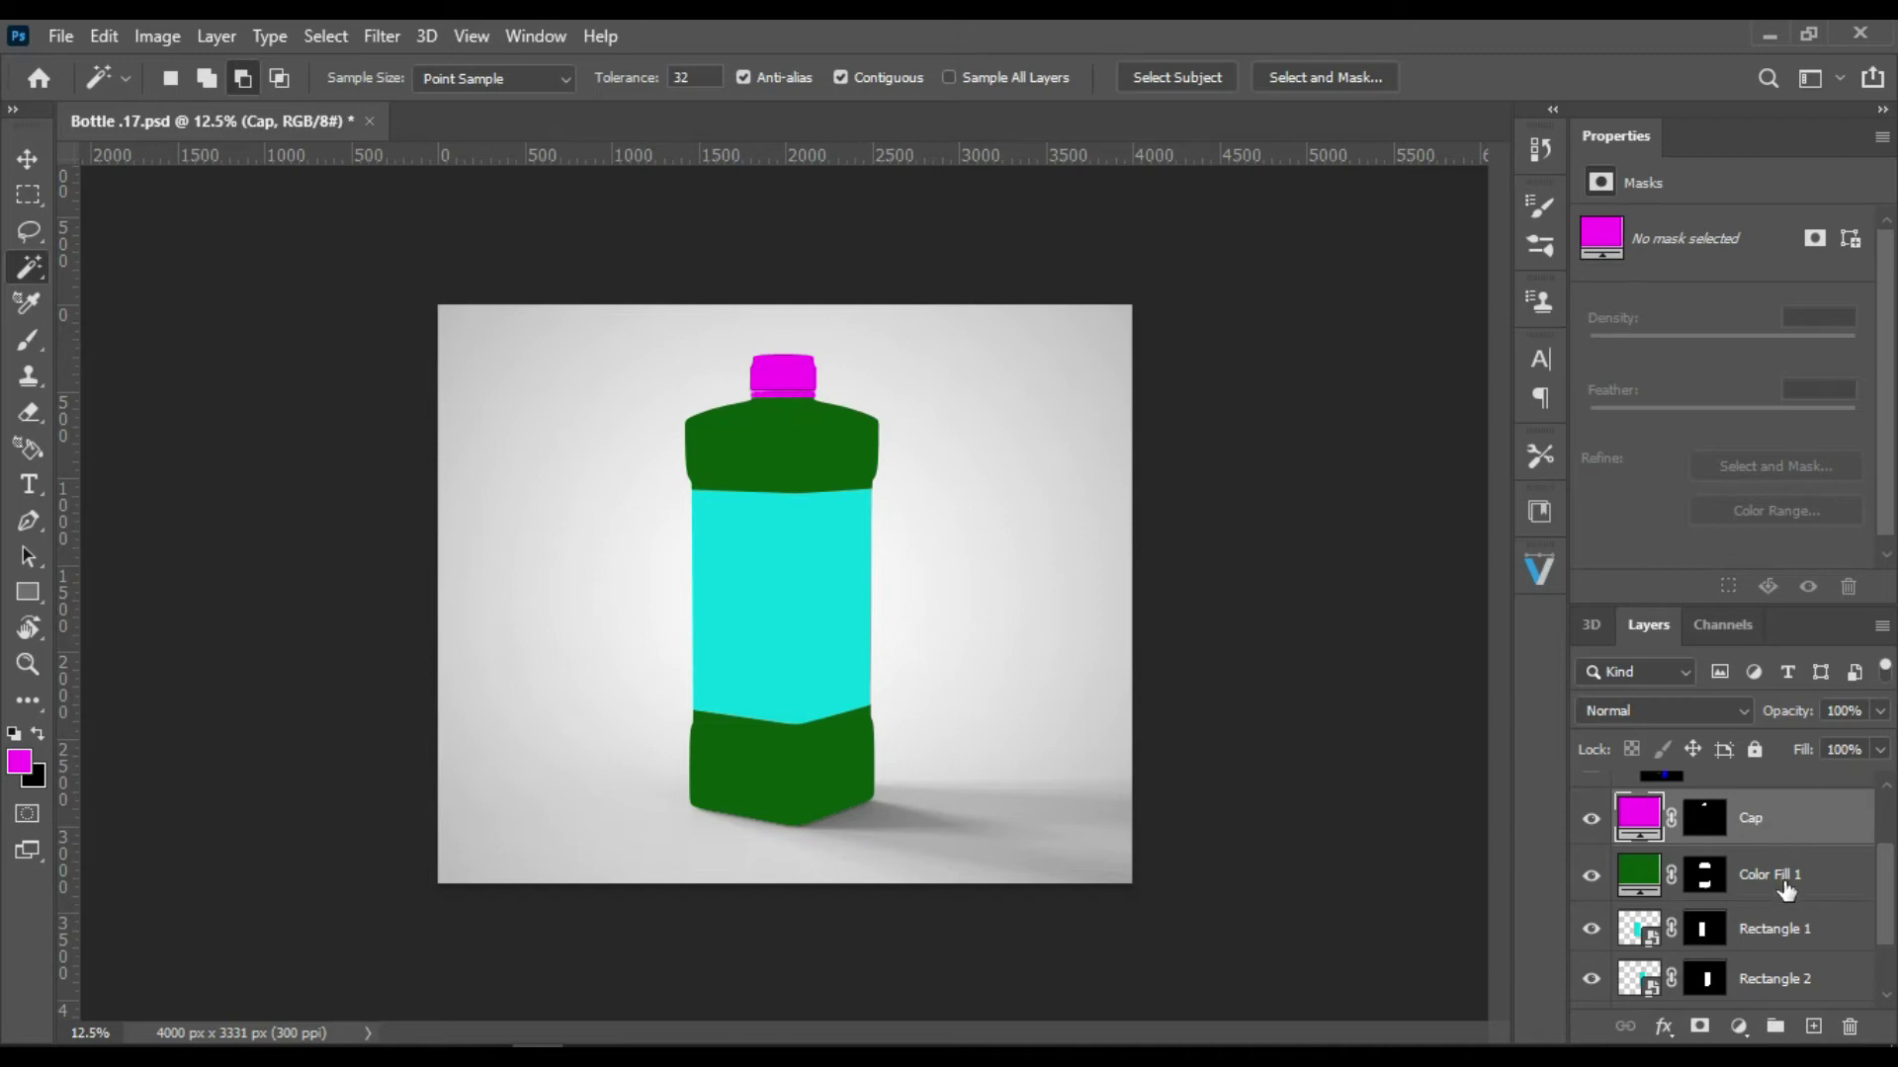
# Step: Rename Color Fill 1 to Bottle, Rectangle 1 to Lable and Rectangle 2 to Lable 2
pyautogui.doubleClick(1785, 888)
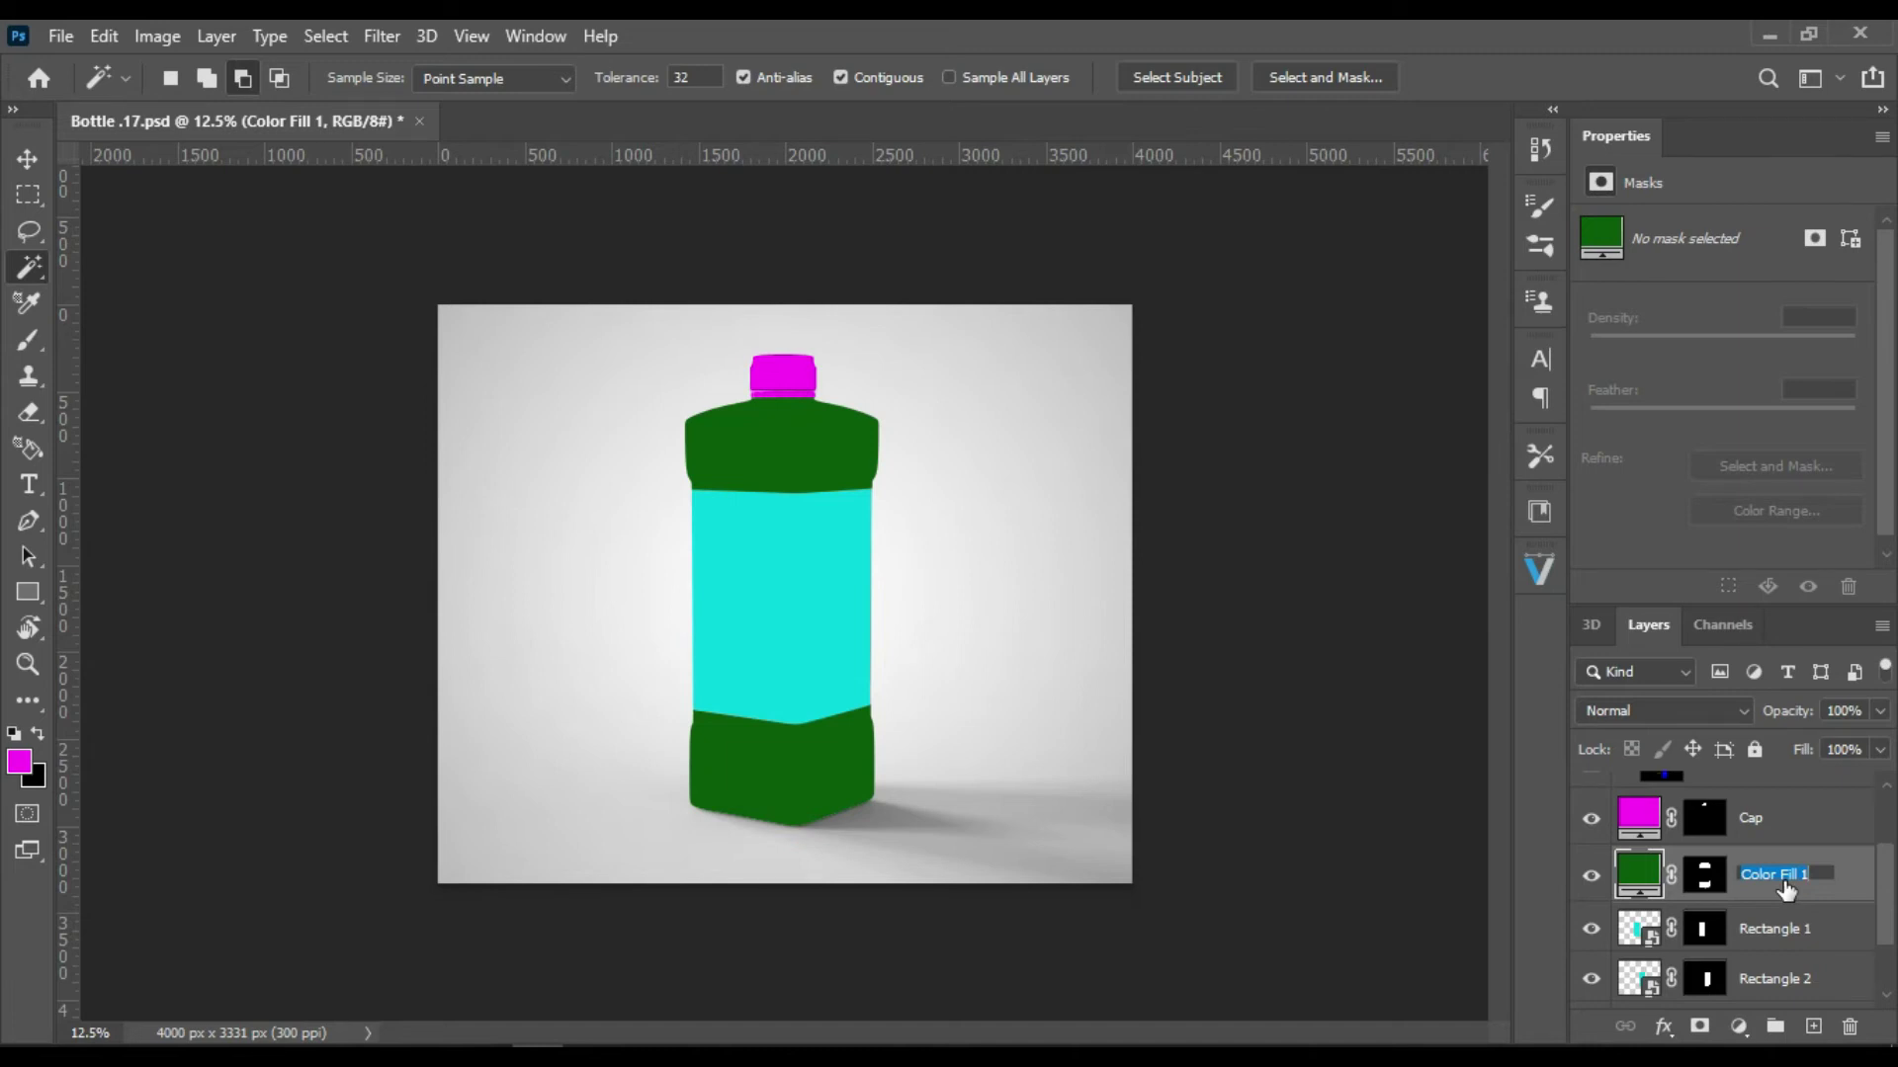
pyautogui.write('Bottle')
pyautogui.press('Return')
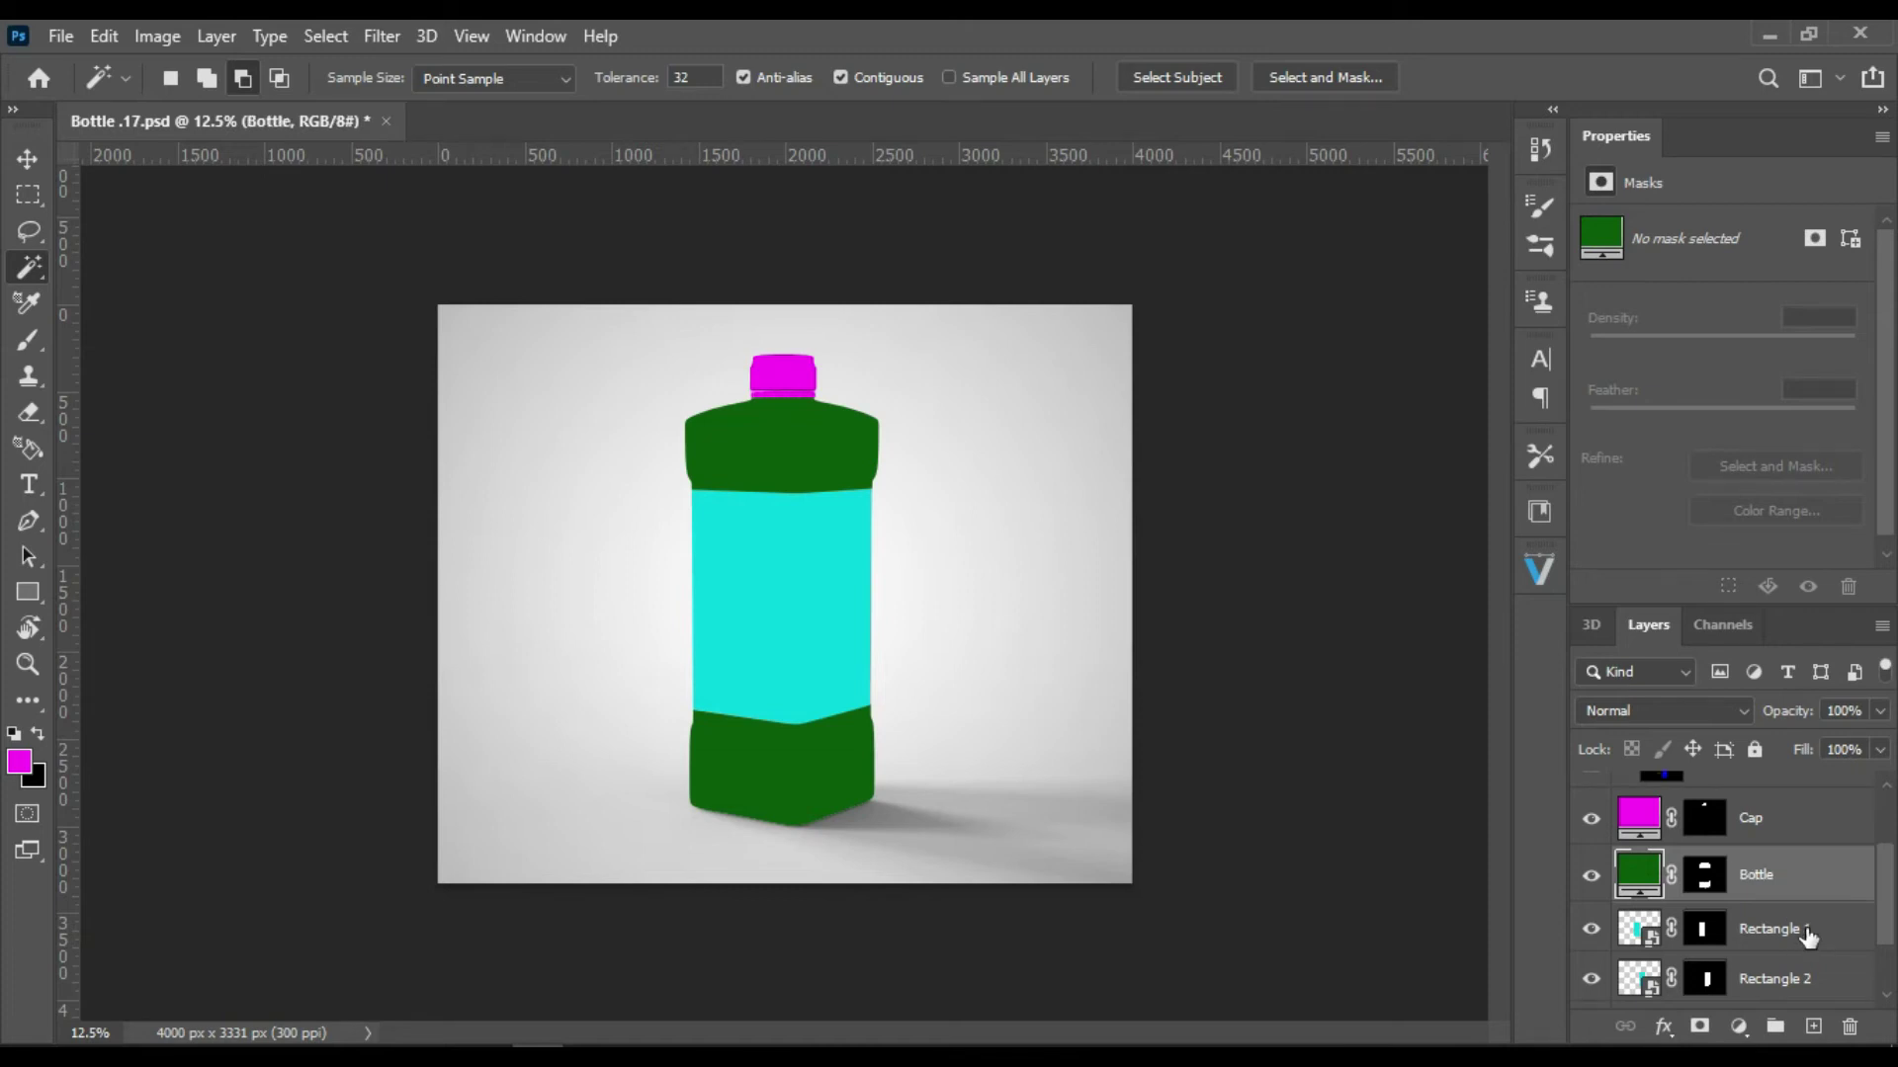
pyautogui.scroll(-1, 1806, 936)
pyautogui.doubleClick(1773, 899)
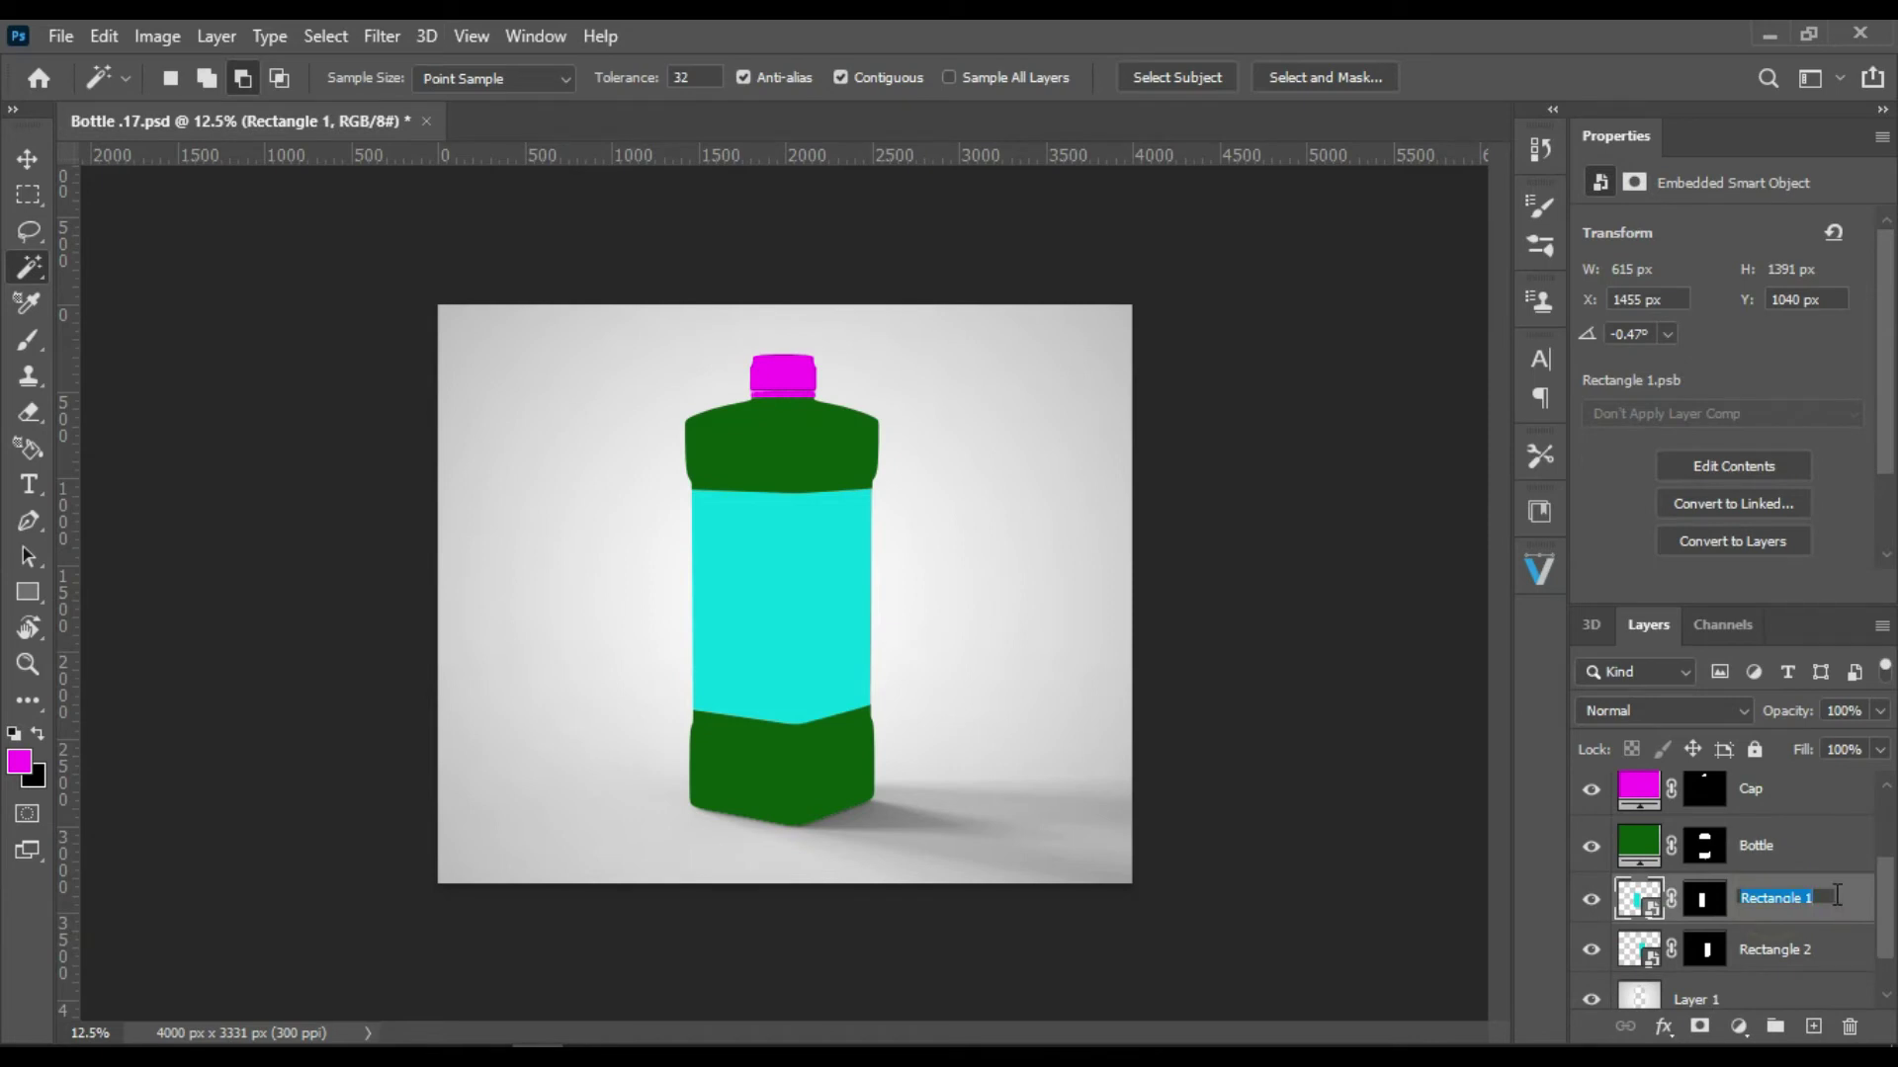
pyautogui.write('La')
pyautogui.write('b')
pyautogui.press('Return')
pyautogui.doubleClick(1798, 949)
pyautogui.write('Lab')
pyautogui.press('BackSpace')
pyautogui.press('BackSpace')
pyautogui.write('able')
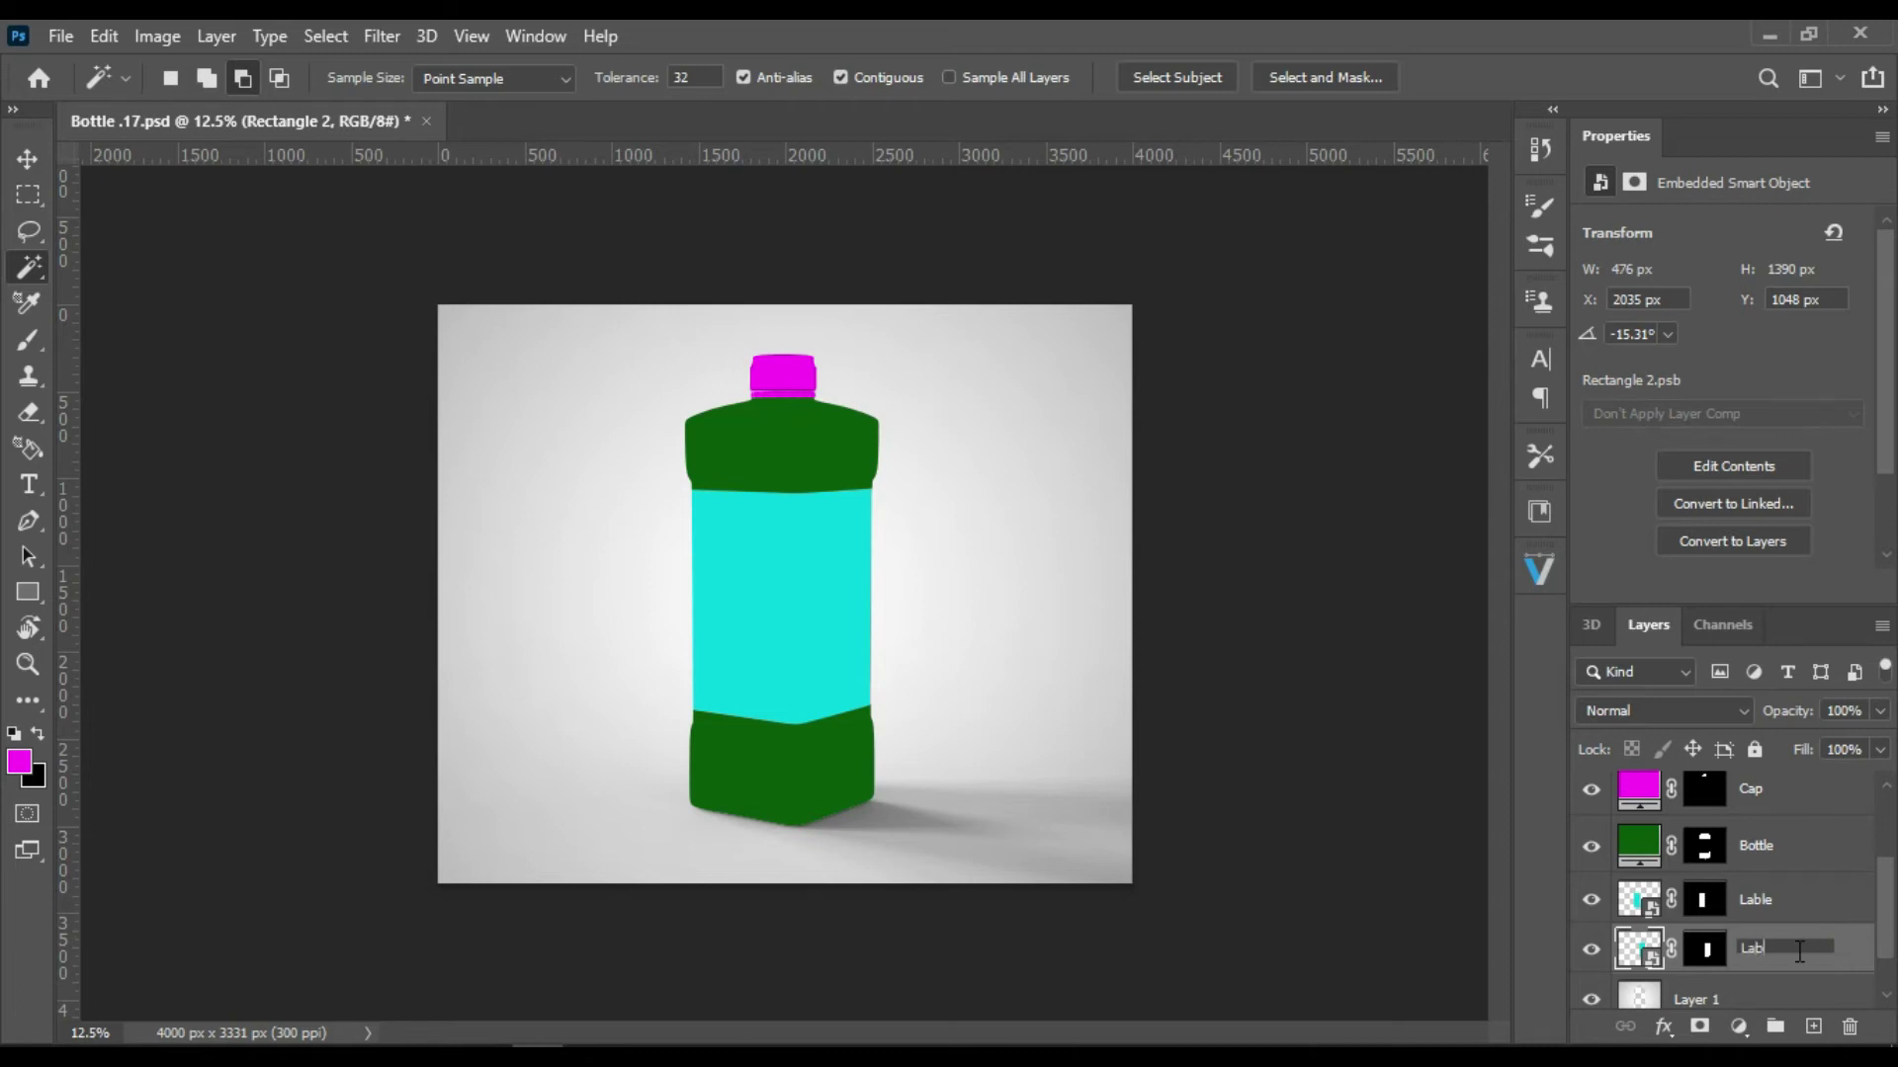
pyautogui.write(' 2')
pyautogui.press('Return')
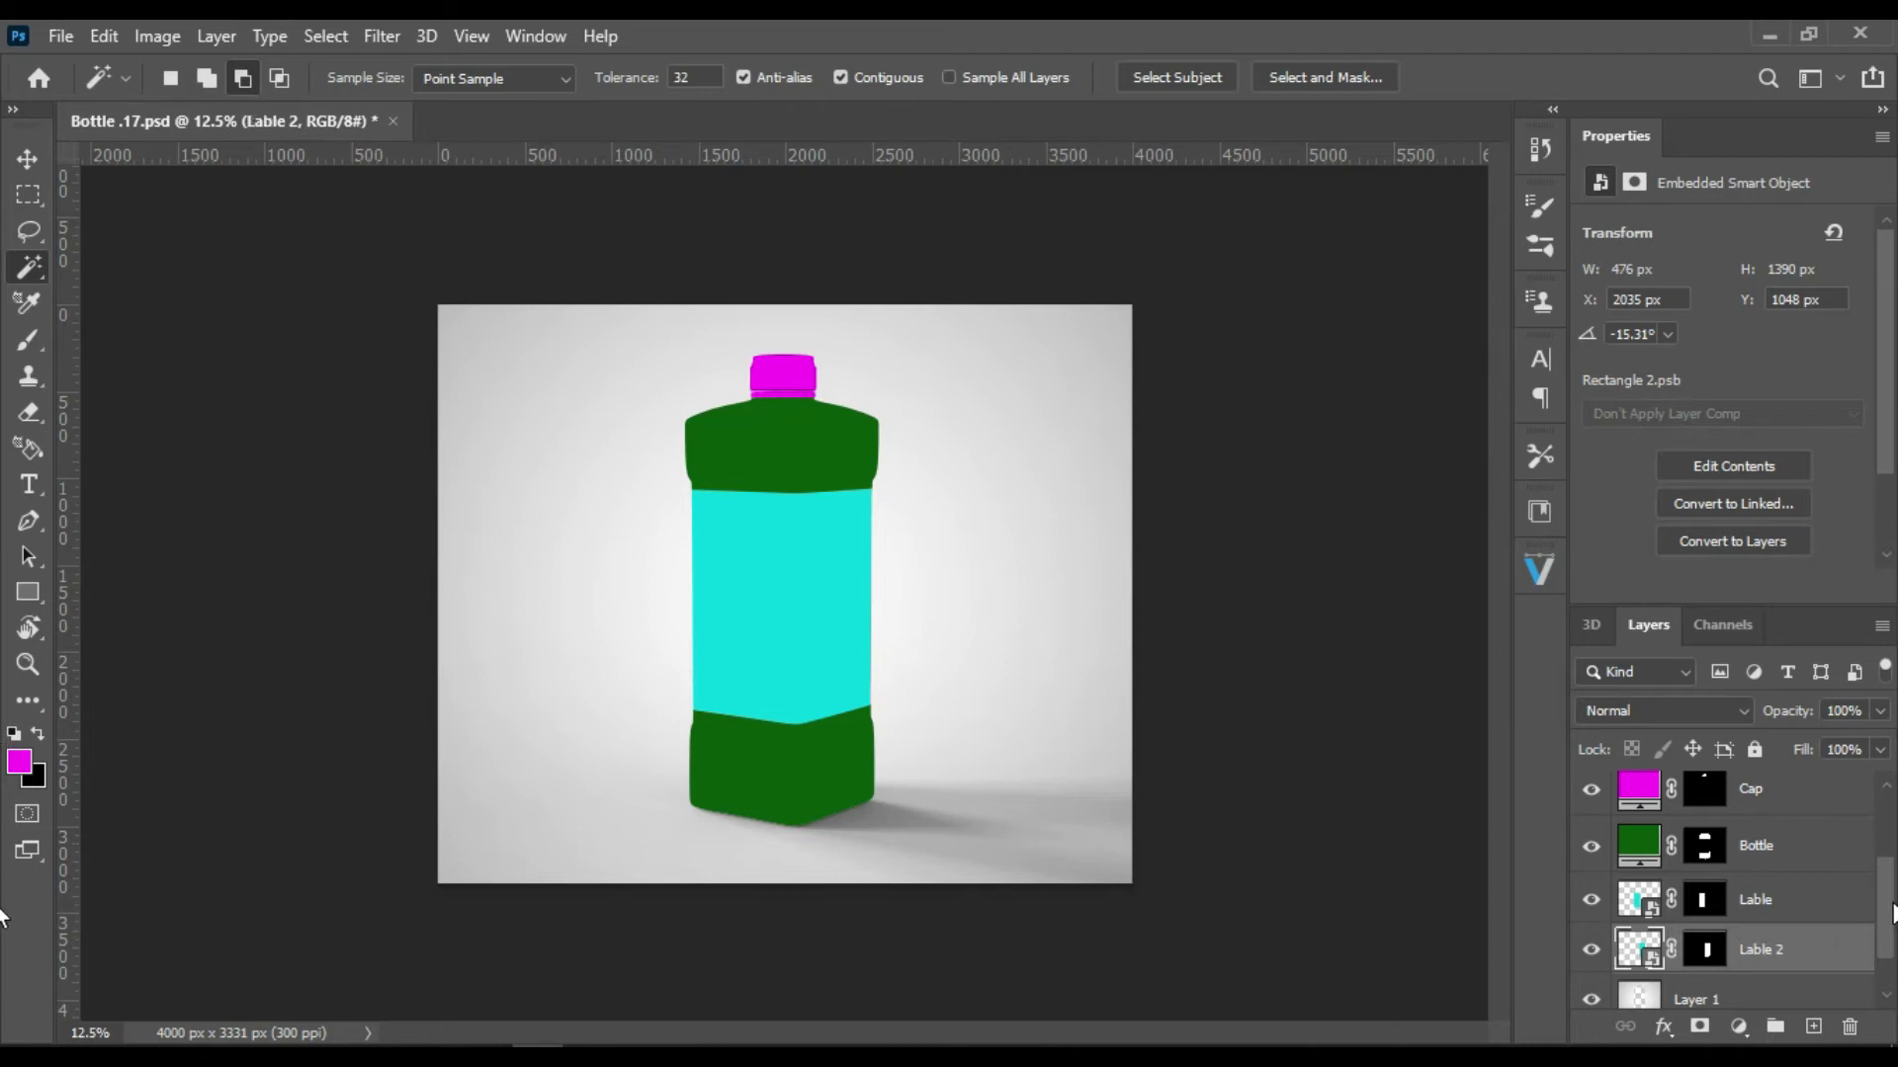
pyautogui.scroll(3, 1895, 883)
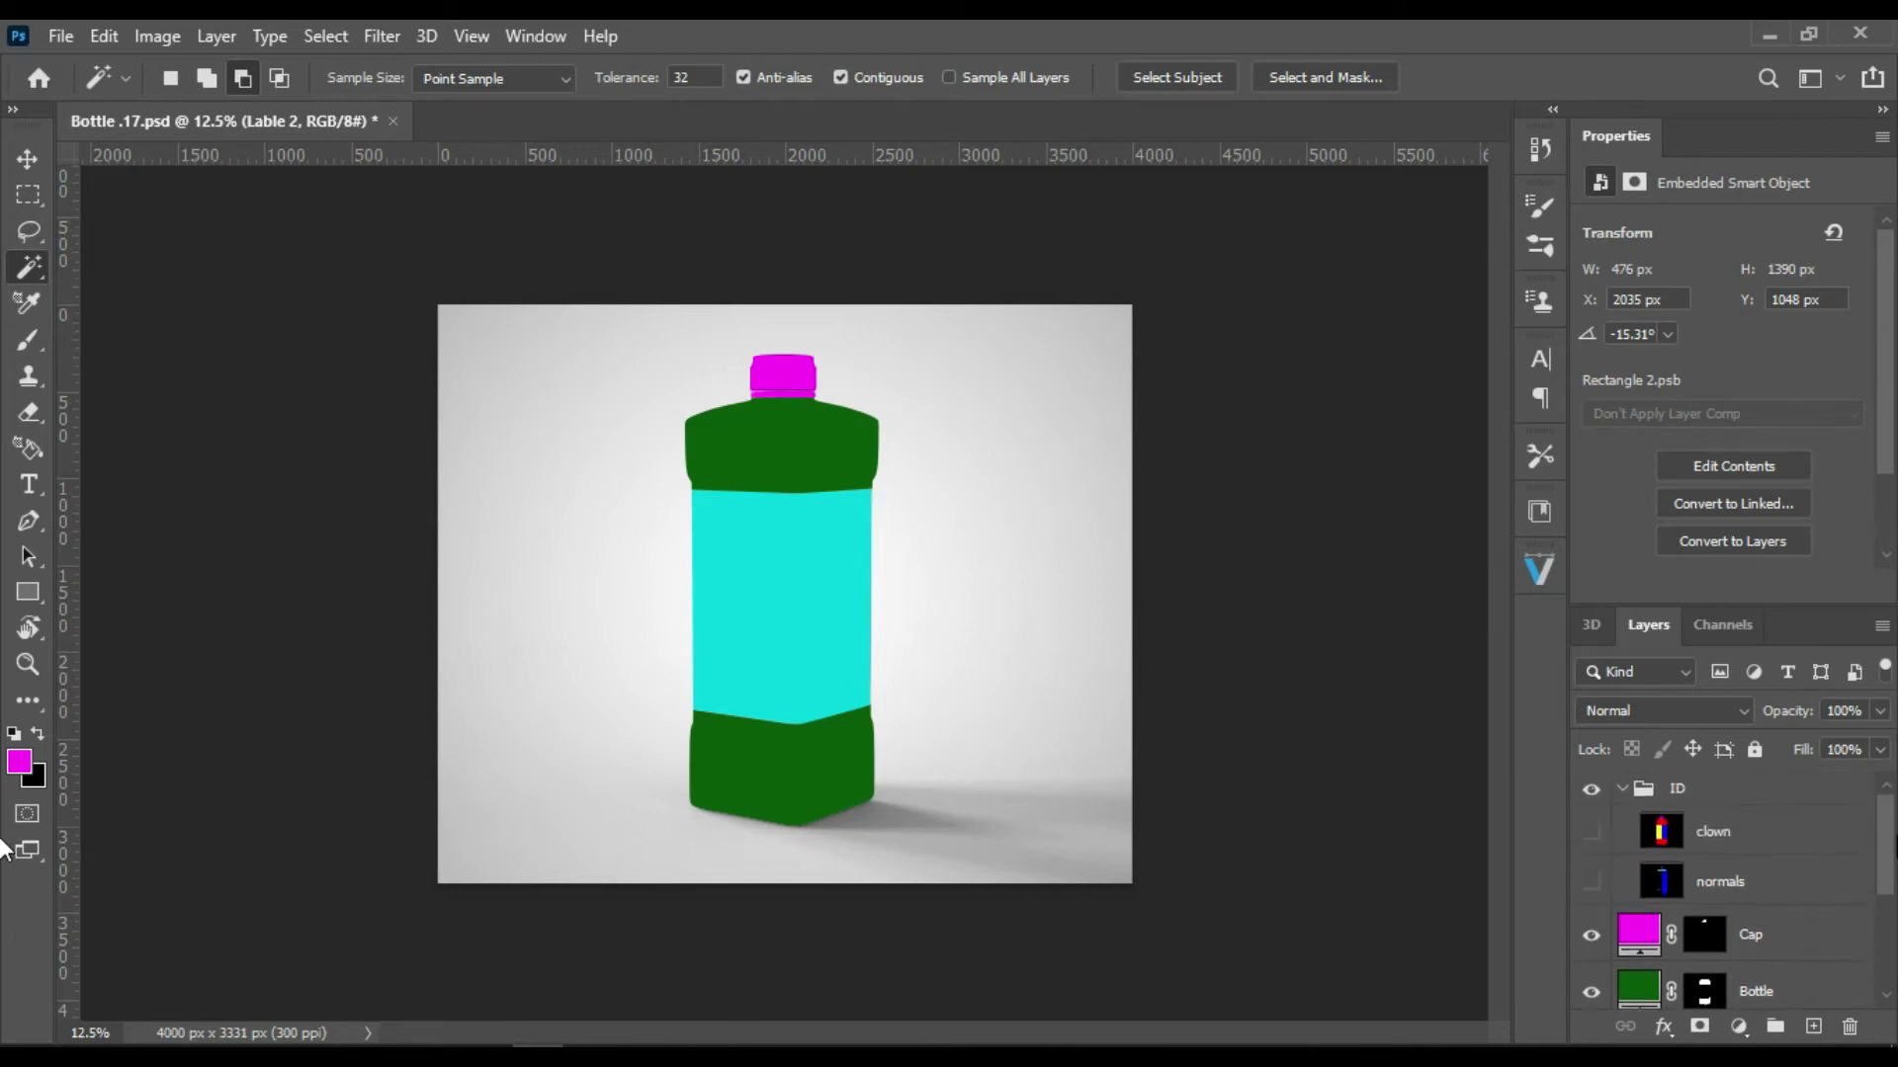
# Step: Group the Cap, Bottle, Lable and Lable 2 layers into Group 1
pyautogui.scroll(-2, 1730, 889)
pyautogui.scroll(-2, 1730, 889)
pyautogui.scroll(-1, 1729, 890)
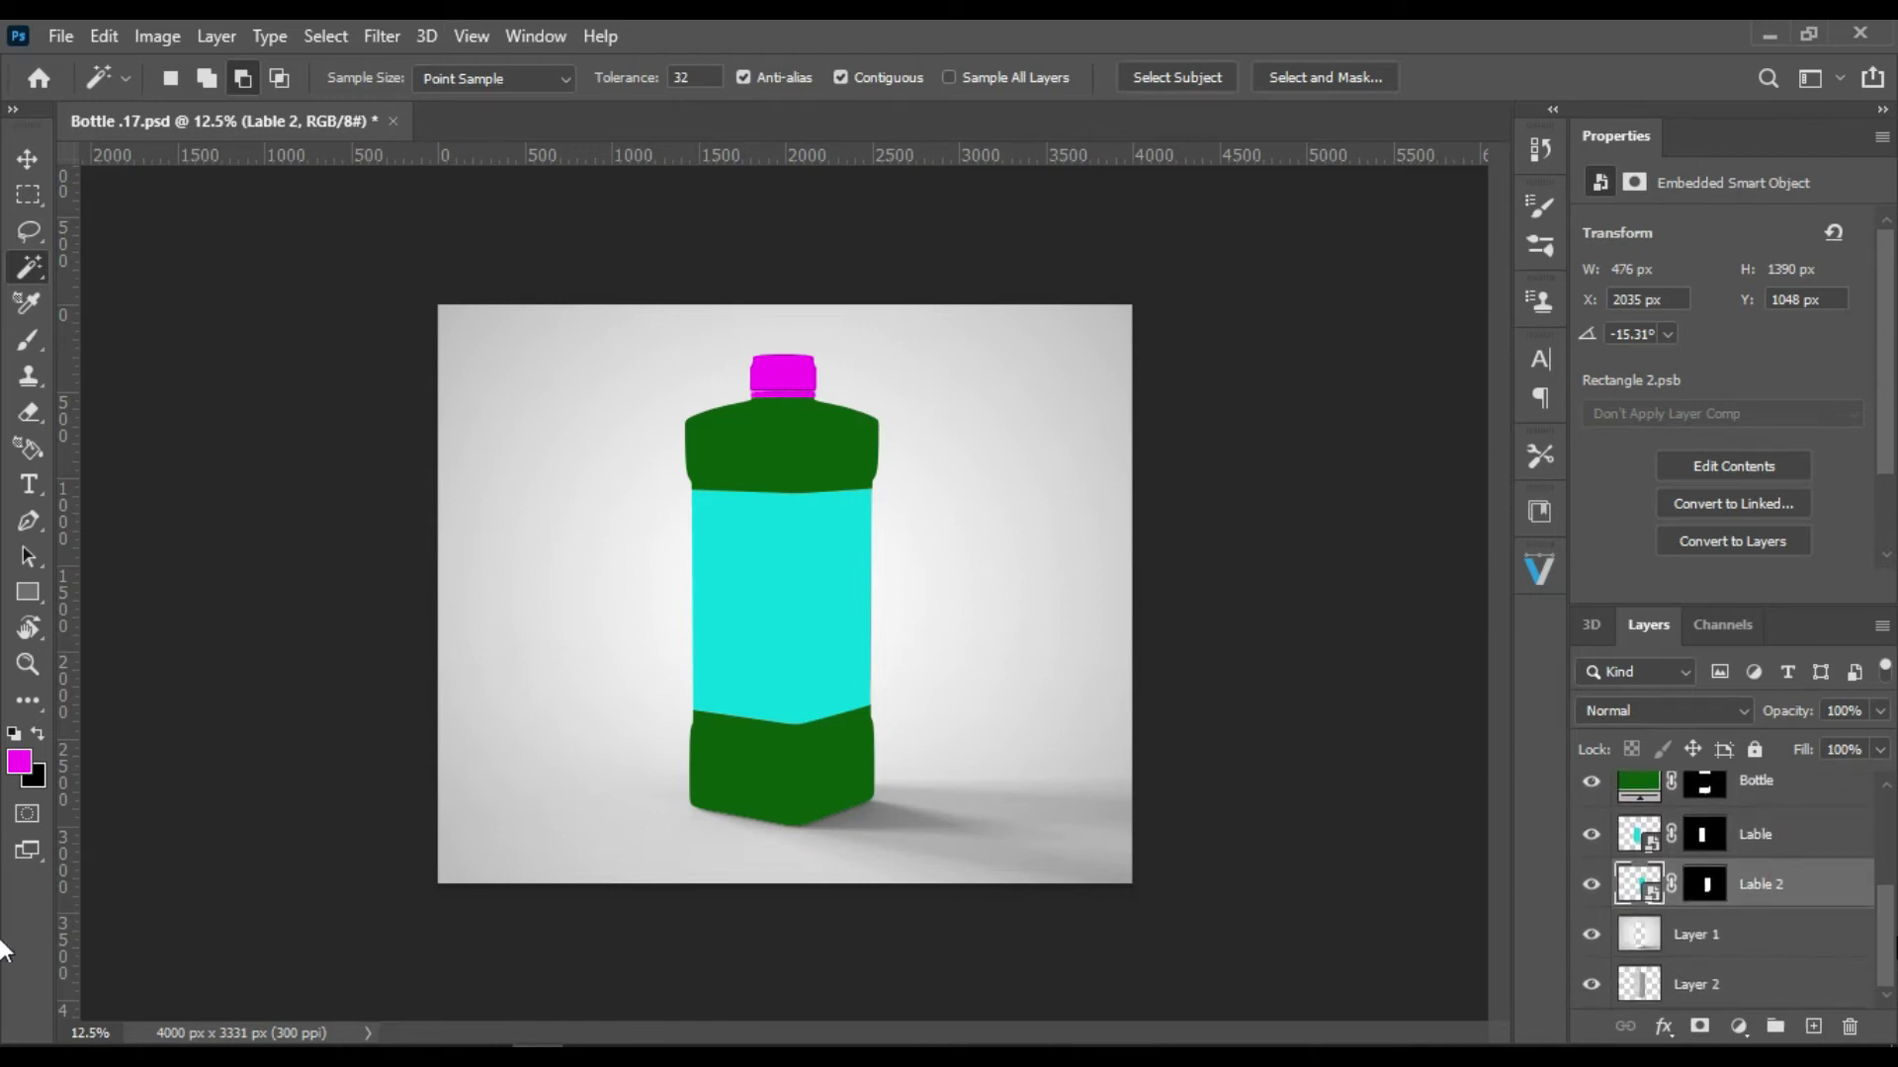
pyautogui.scroll(1, 1809, 870)
pyautogui.scroll(1, 1808, 870)
pyautogui.click(1810, 838)
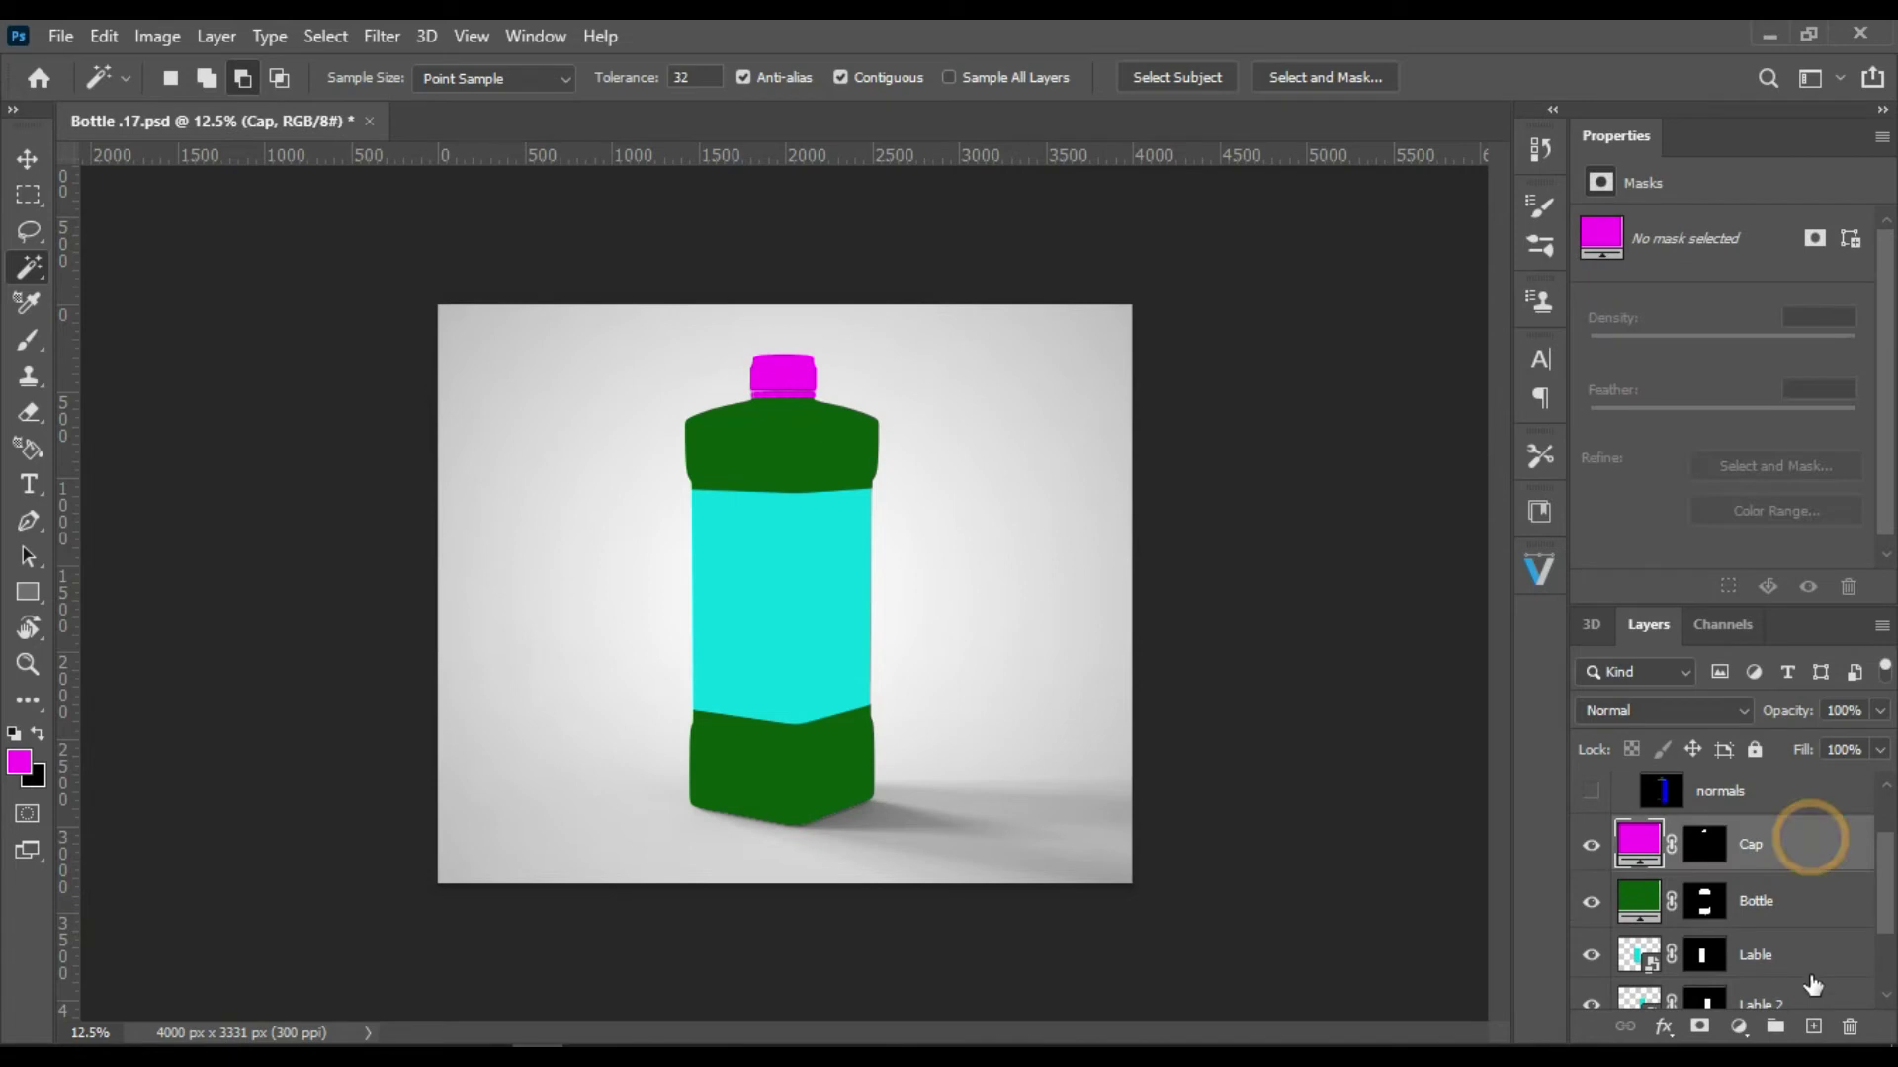
pyautogui.click(1773, 1011)
pyautogui.moveTo(1885, 907); pyautogui.dragTo(1890, 934)
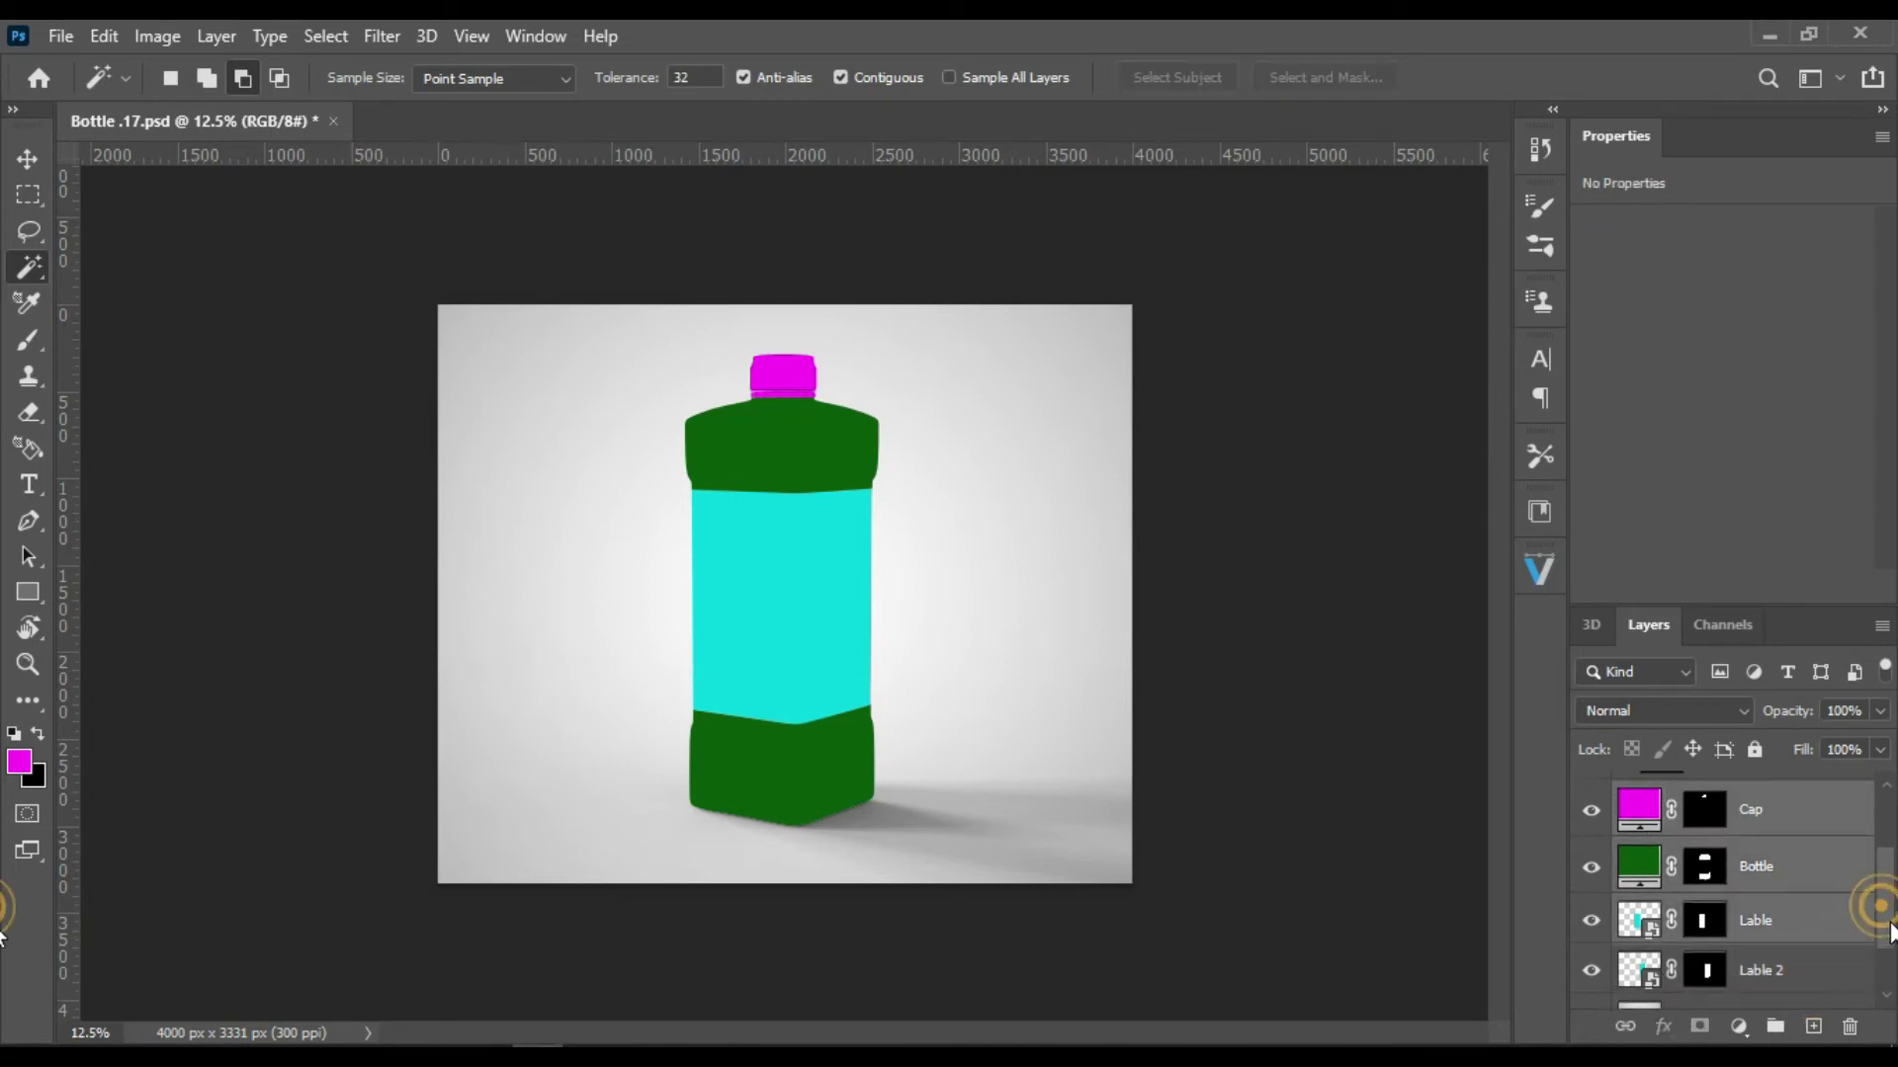
pyautogui.click(1822, 969)
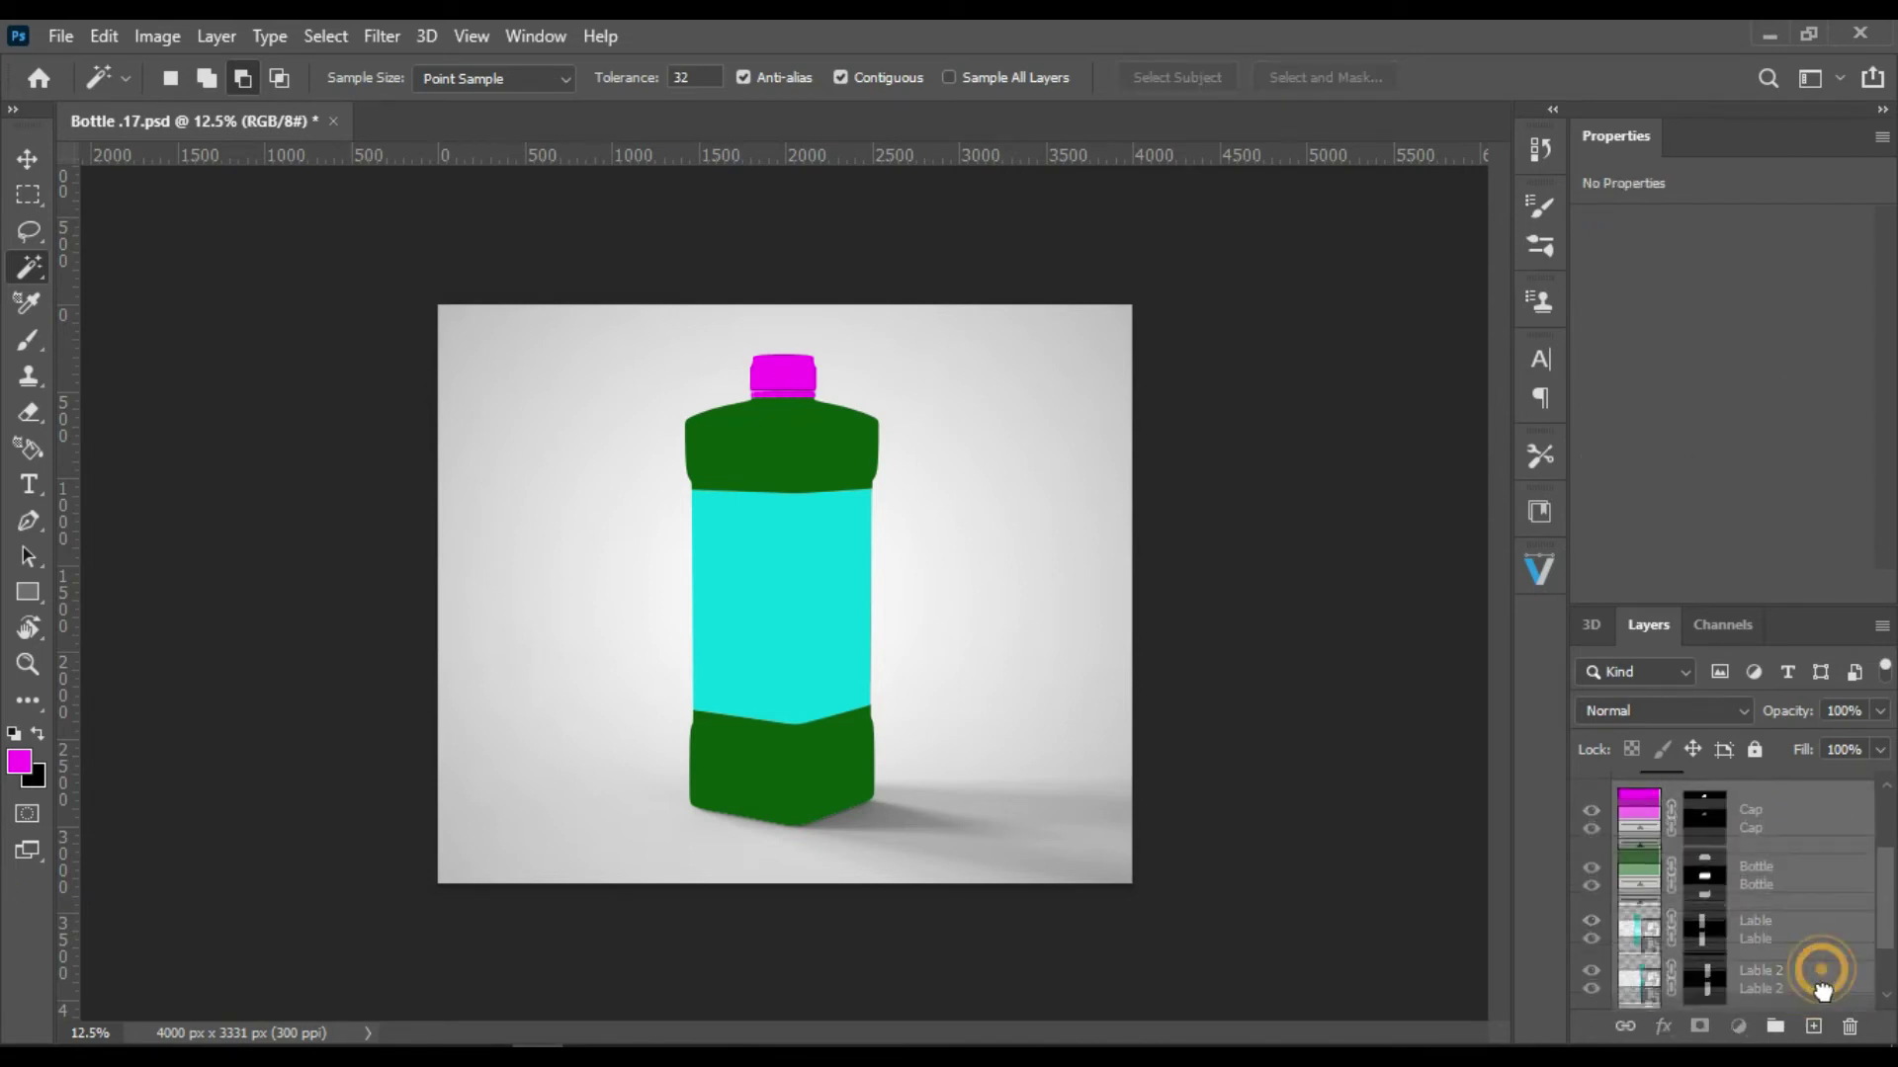
pyautogui.moveTo(1822, 989); pyautogui.dragTo(1775, 1026)
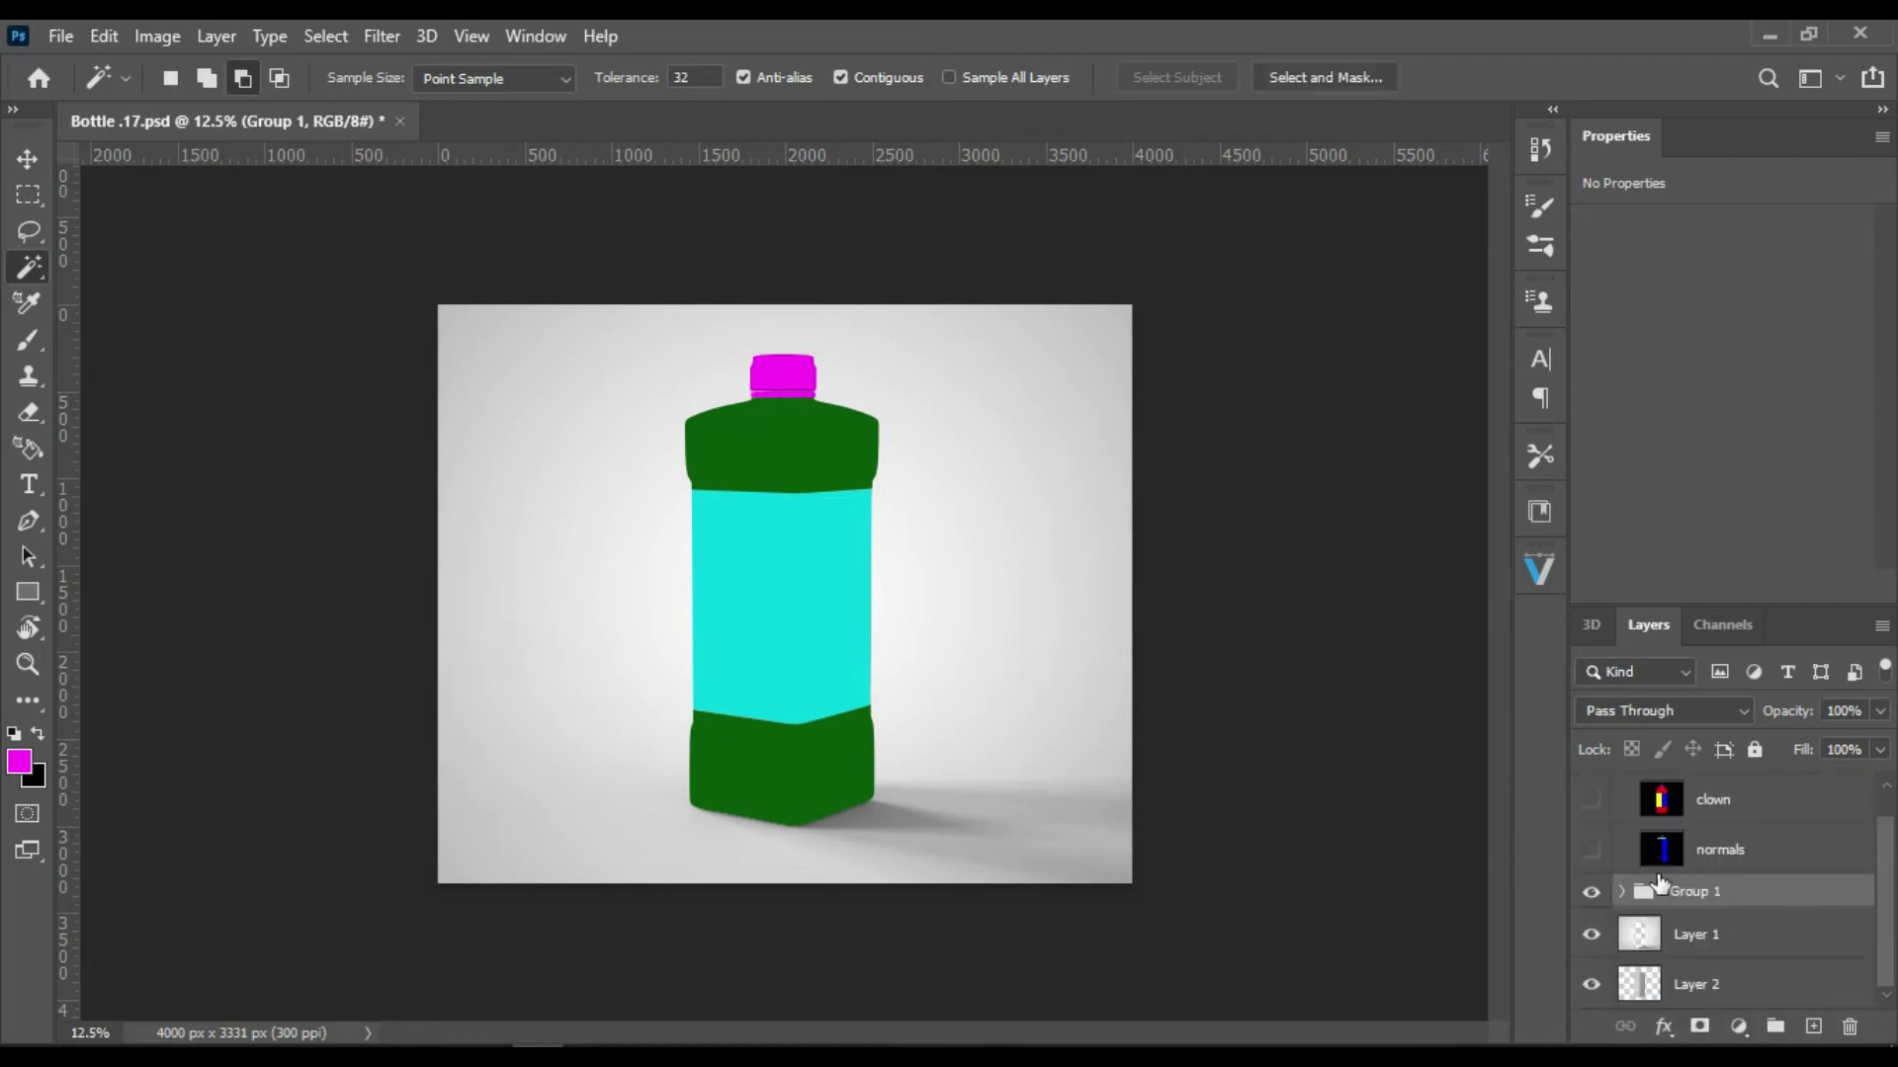
# Step: Group Layer 1 and Layer 2 into Group 2
pyautogui.click(1750, 935)
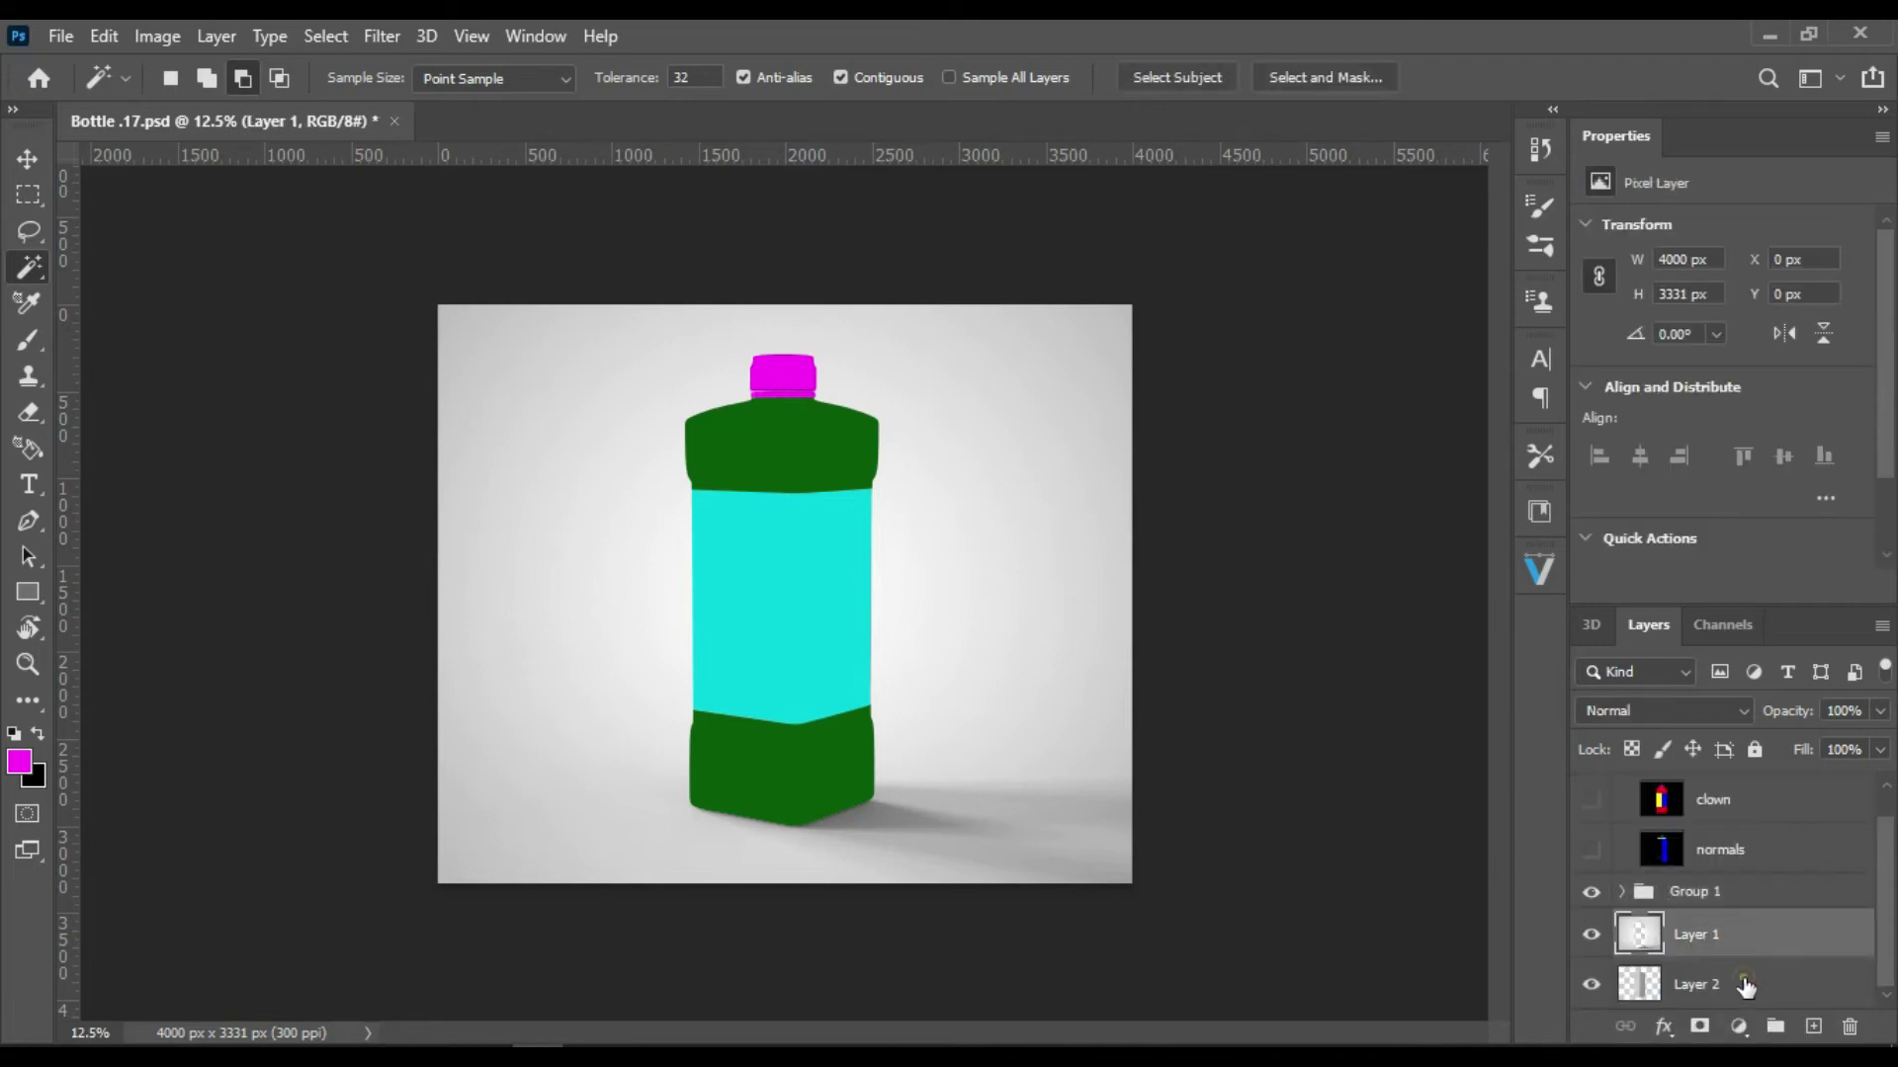
pyautogui.keyDown('shift'); pyautogui.click(1744, 986); pyautogui.keyUp('shift')
pyautogui.moveTo(1744, 985)
pyautogui.mouseDown()
pyautogui.moveTo(1795, 1001)
pyautogui.moveTo(1781, 1018)
pyautogui.mouseUp()
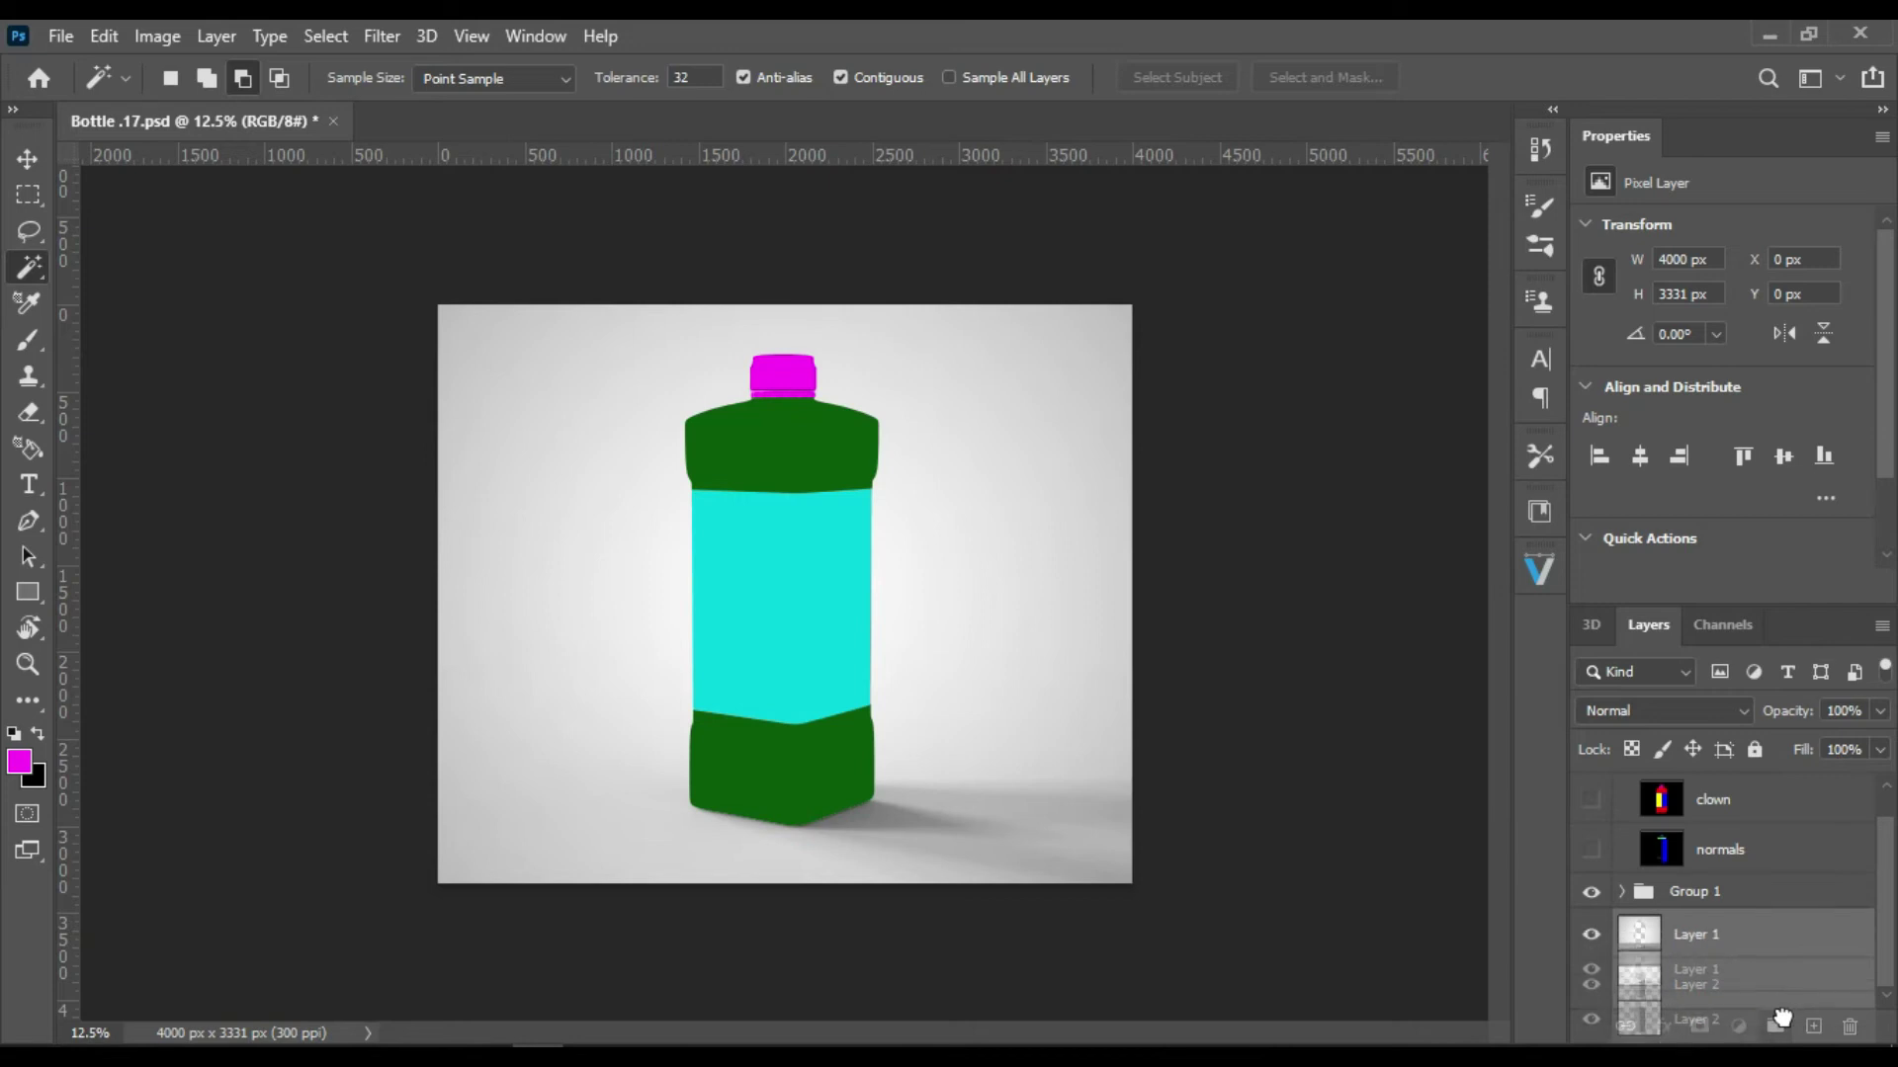
pyautogui.moveTo(1781, 1018); pyautogui.dragTo(1773, 1012)
pyautogui.click(1693, 964)
pyautogui.doubleClick(1692, 964)
# Step: Name the bottom group Background
pyautogui.write('La')
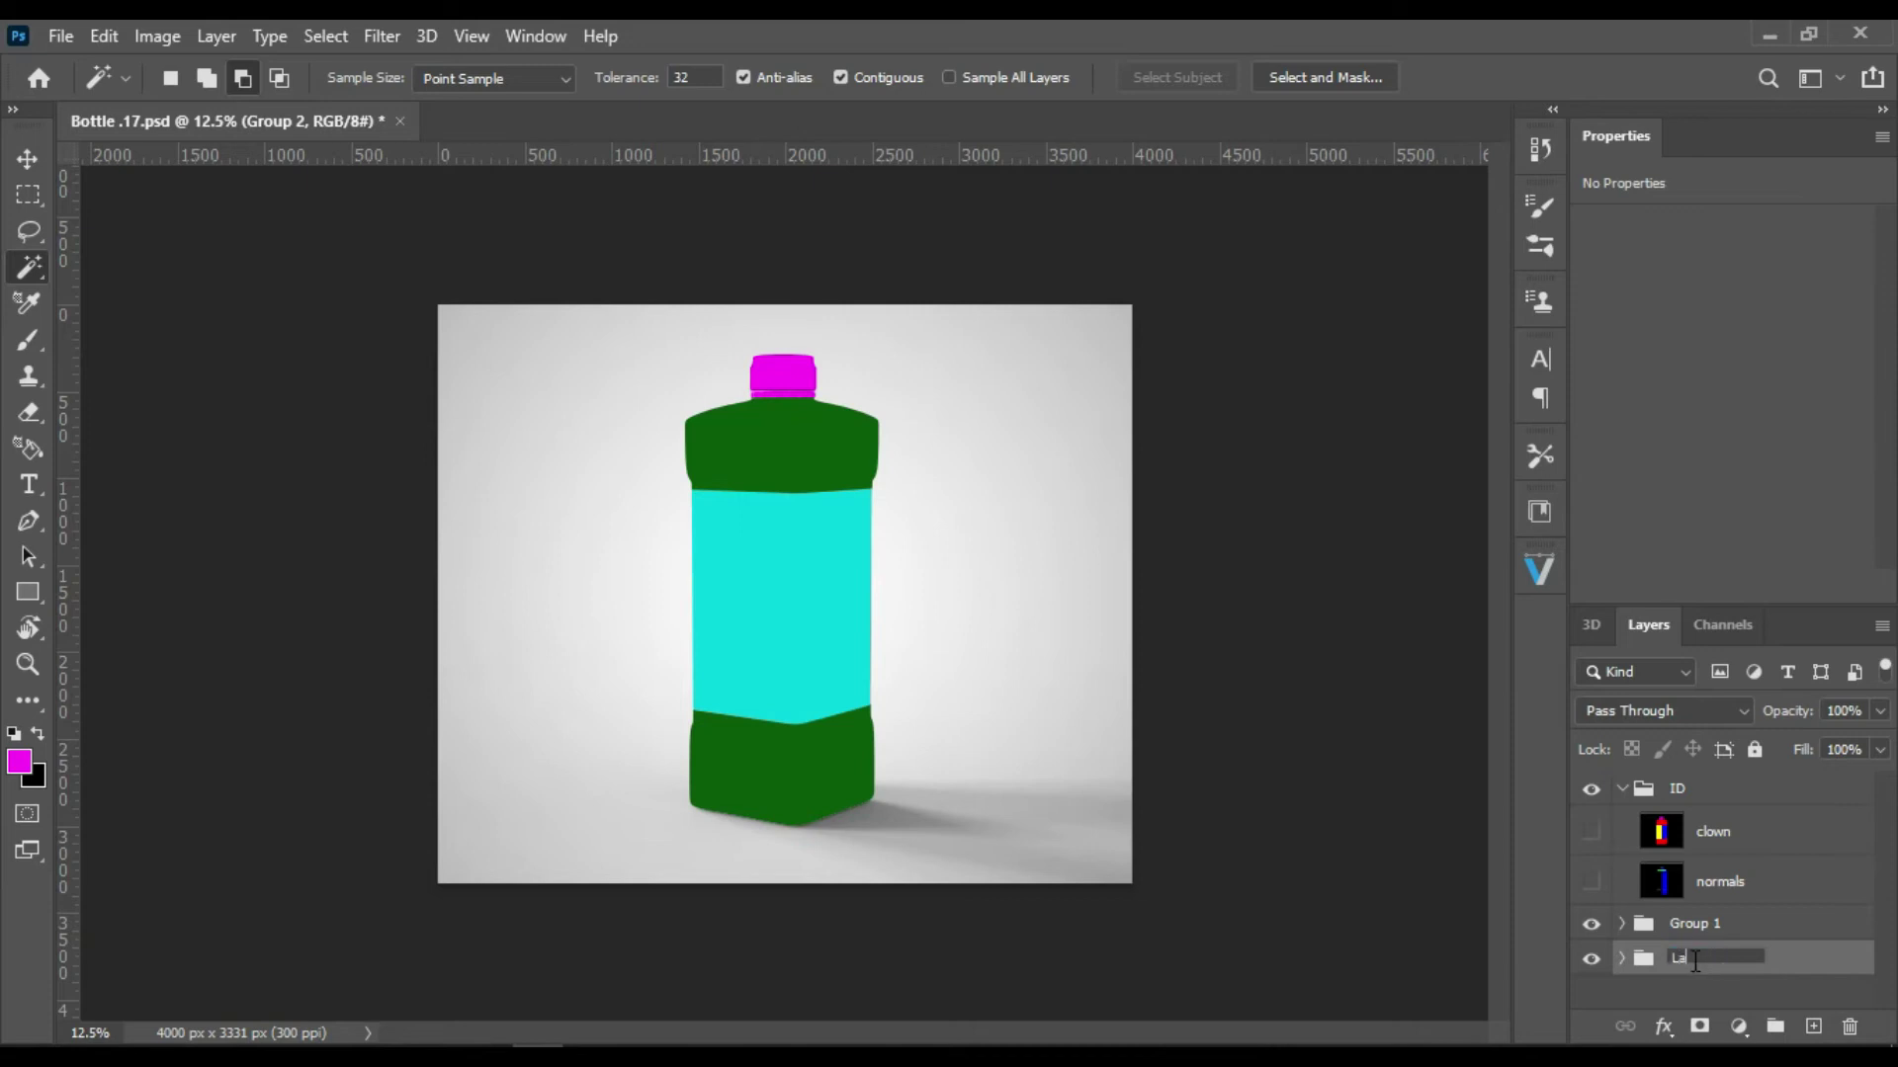
pyautogui.press('BackSpace')
pyautogui.press('BackSpace')
pyautogui.write('Backgrou')
pyautogui.press('BackSpace')
pyautogui.press('BackSpace')
pyautogui.press('BackSpace')
pyautogui.press('BackSpace')
pyautogui.press('BackSpace')
pyautogui.write('k')
pyautogui.write('kgr')
pyautogui.write('nd')
pyautogui.press('Return')
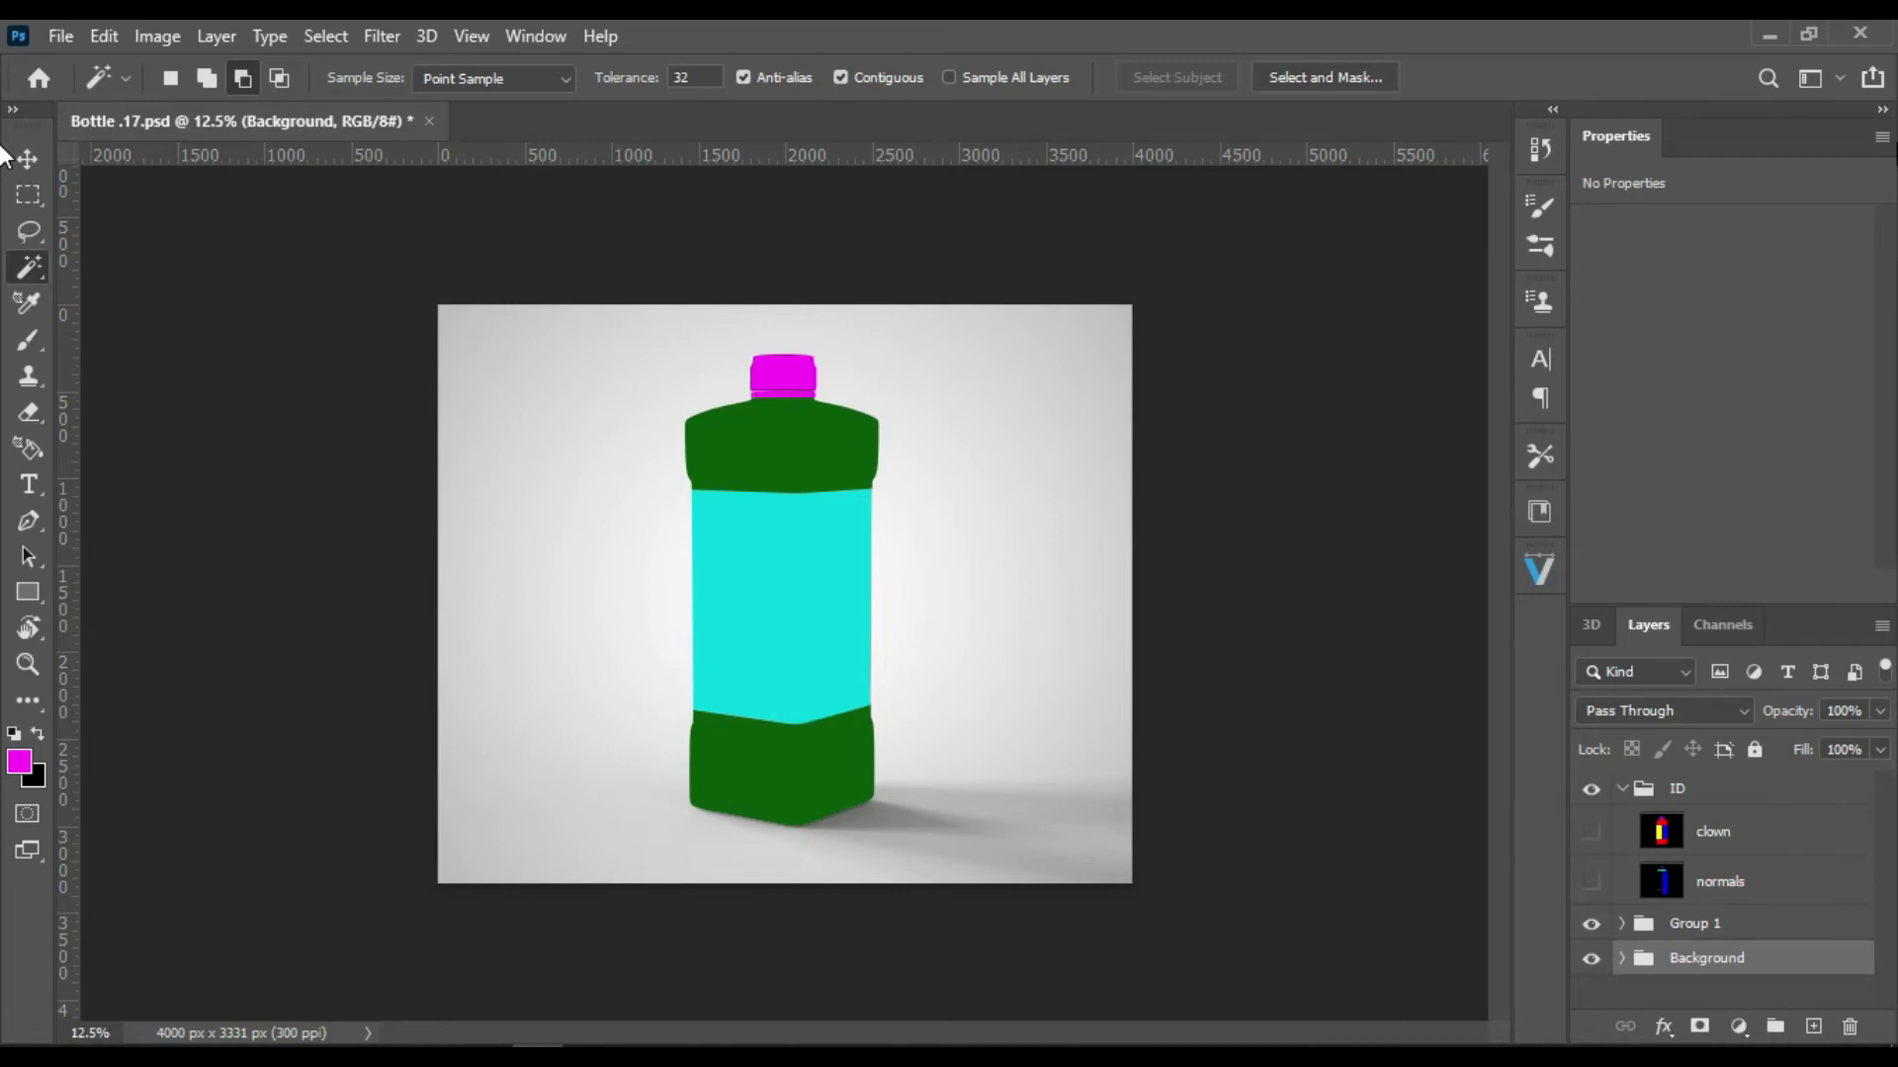
# Step: Rename Group 1 to Edit this and expand Background to pick Layer 2
pyautogui.doubleClick(1692, 928)
pyautogui.write('Edit thi')
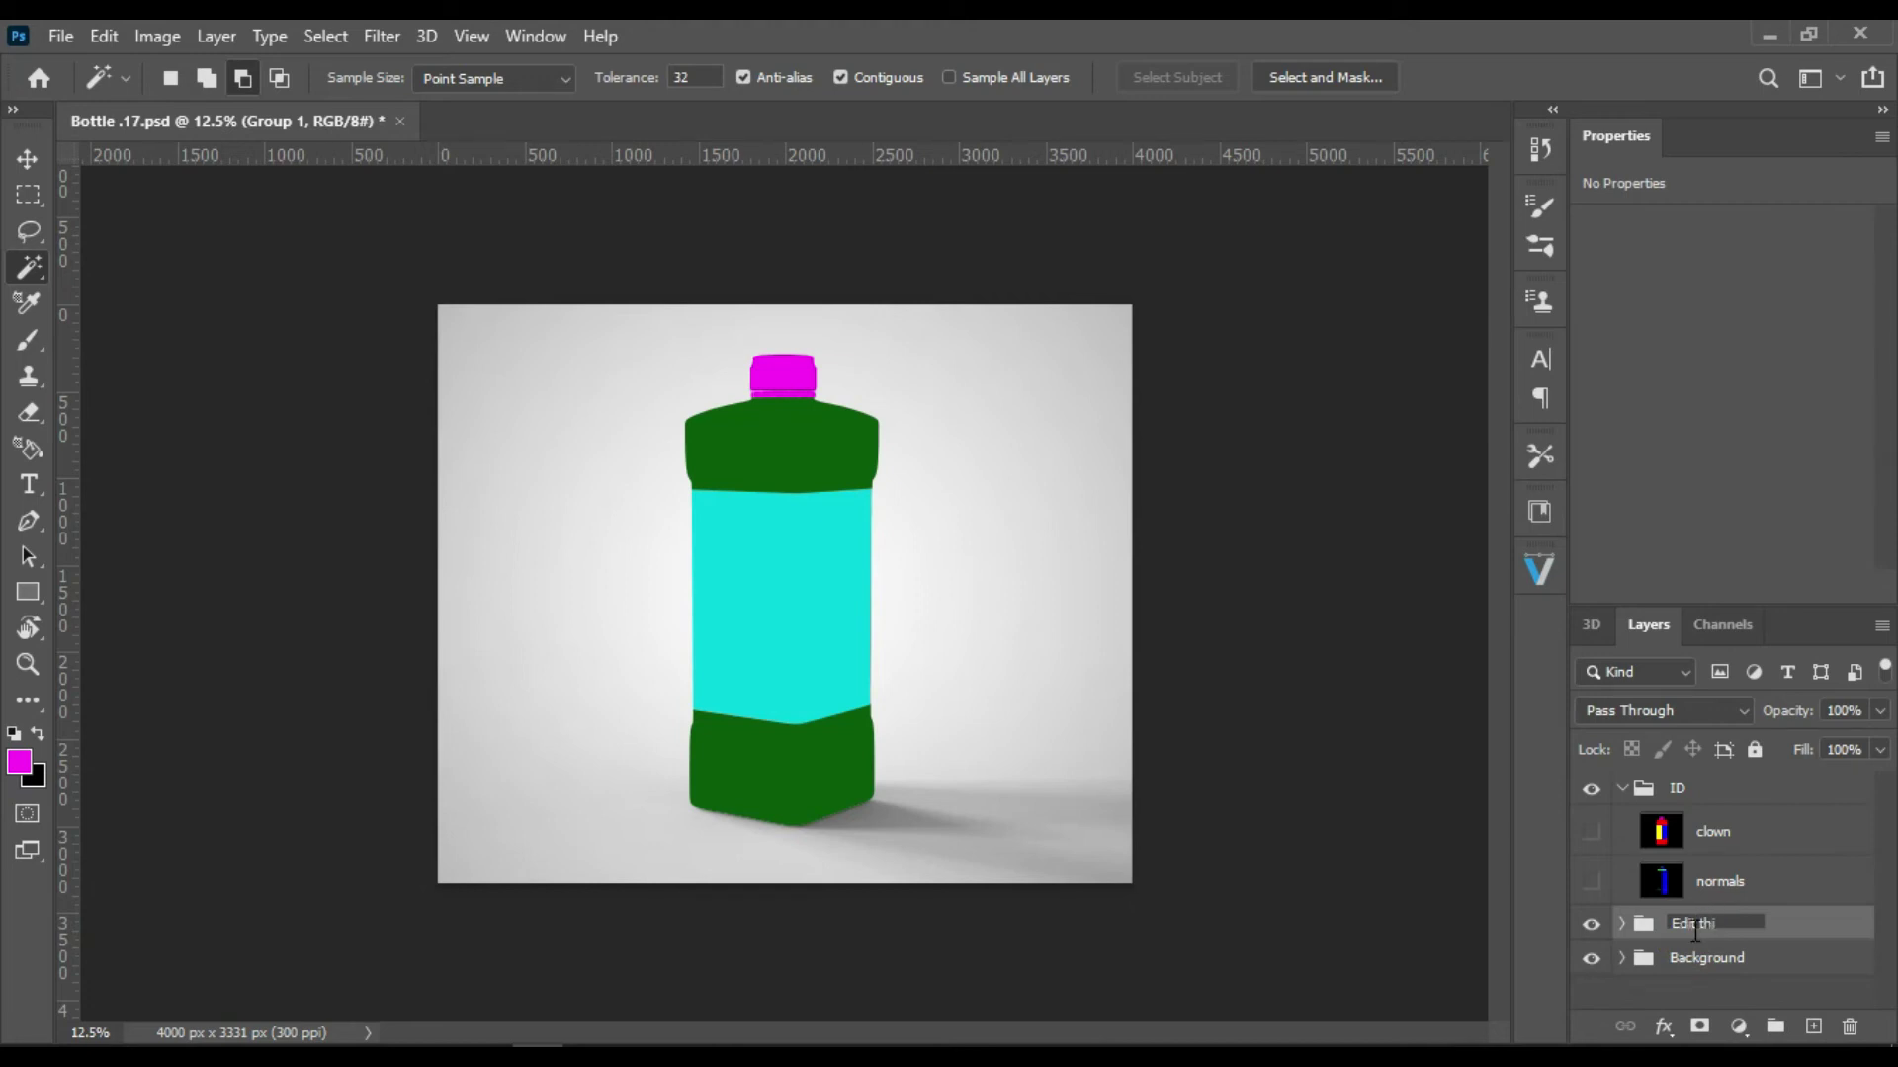
pyautogui.press('Return')
pyautogui.click(1622, 959)
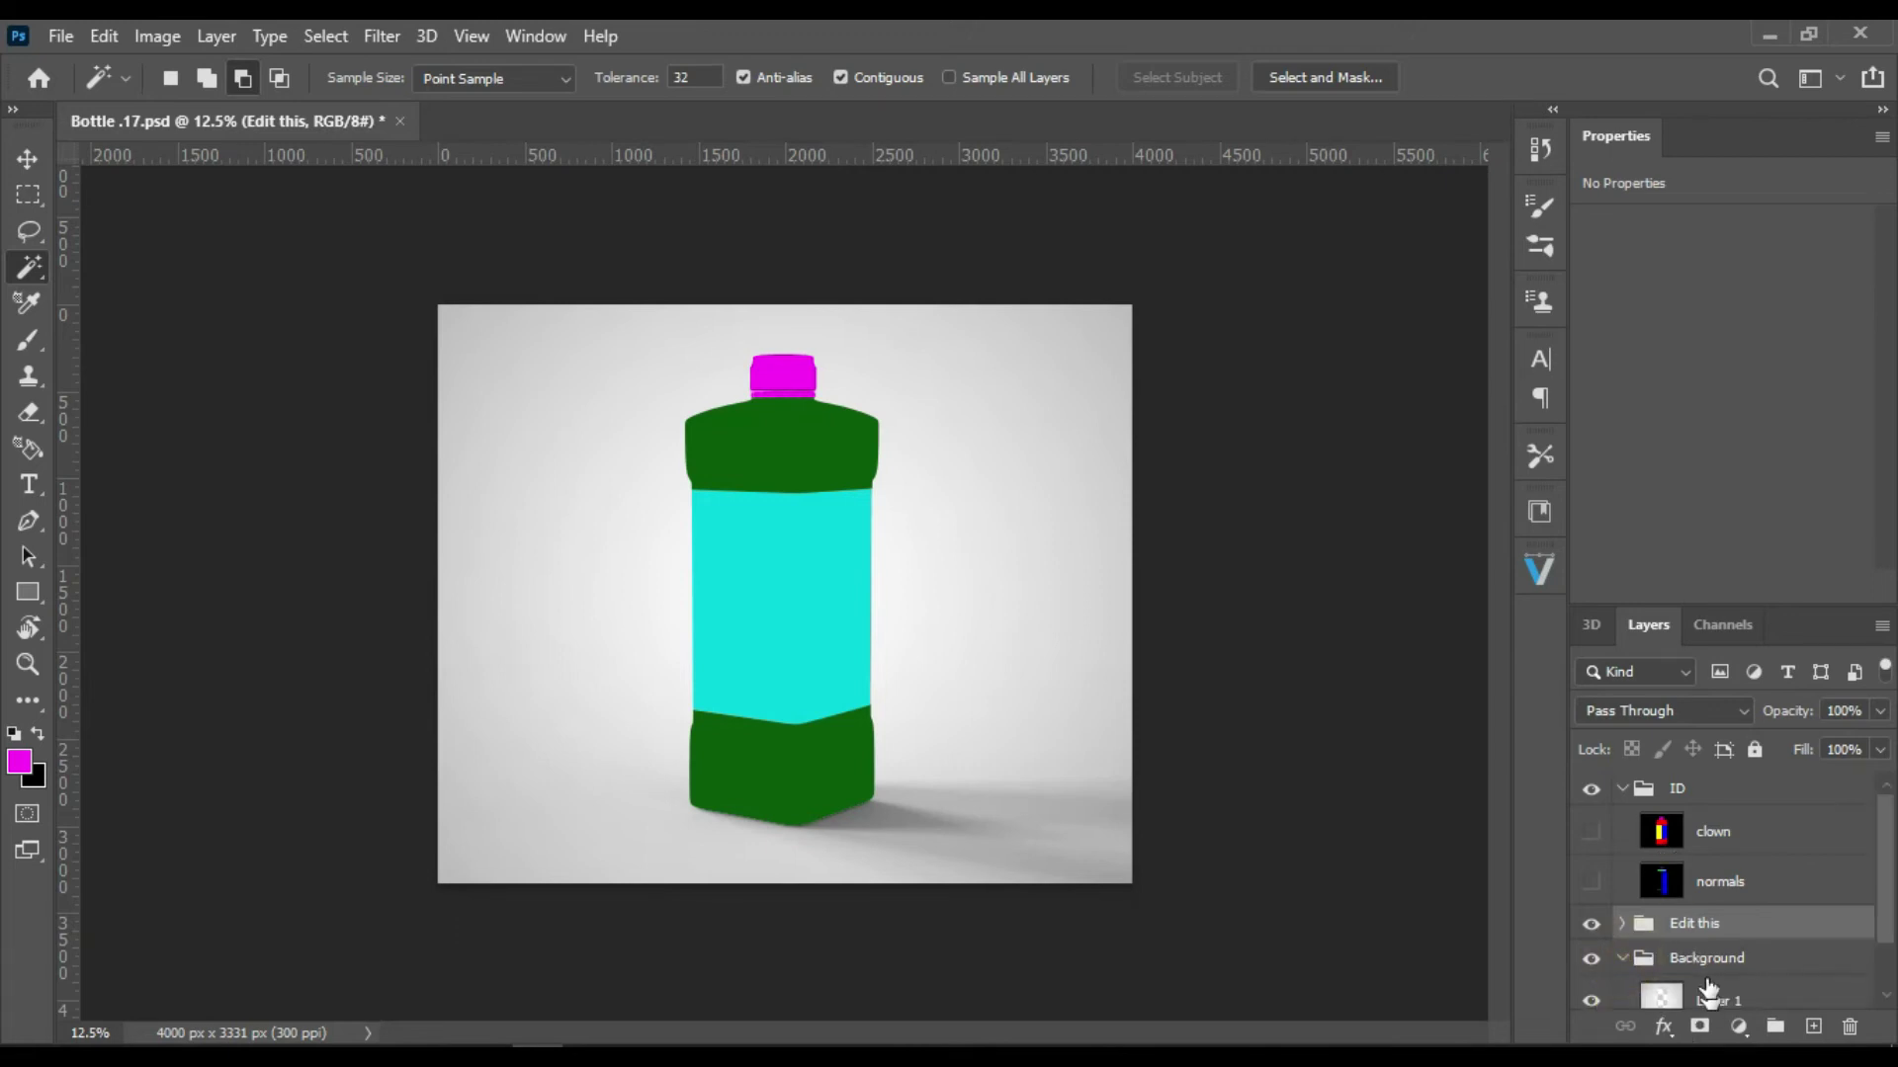
pyautogui.scroll(-1, 1715, 963)
pyautogui.click(1663, 994)
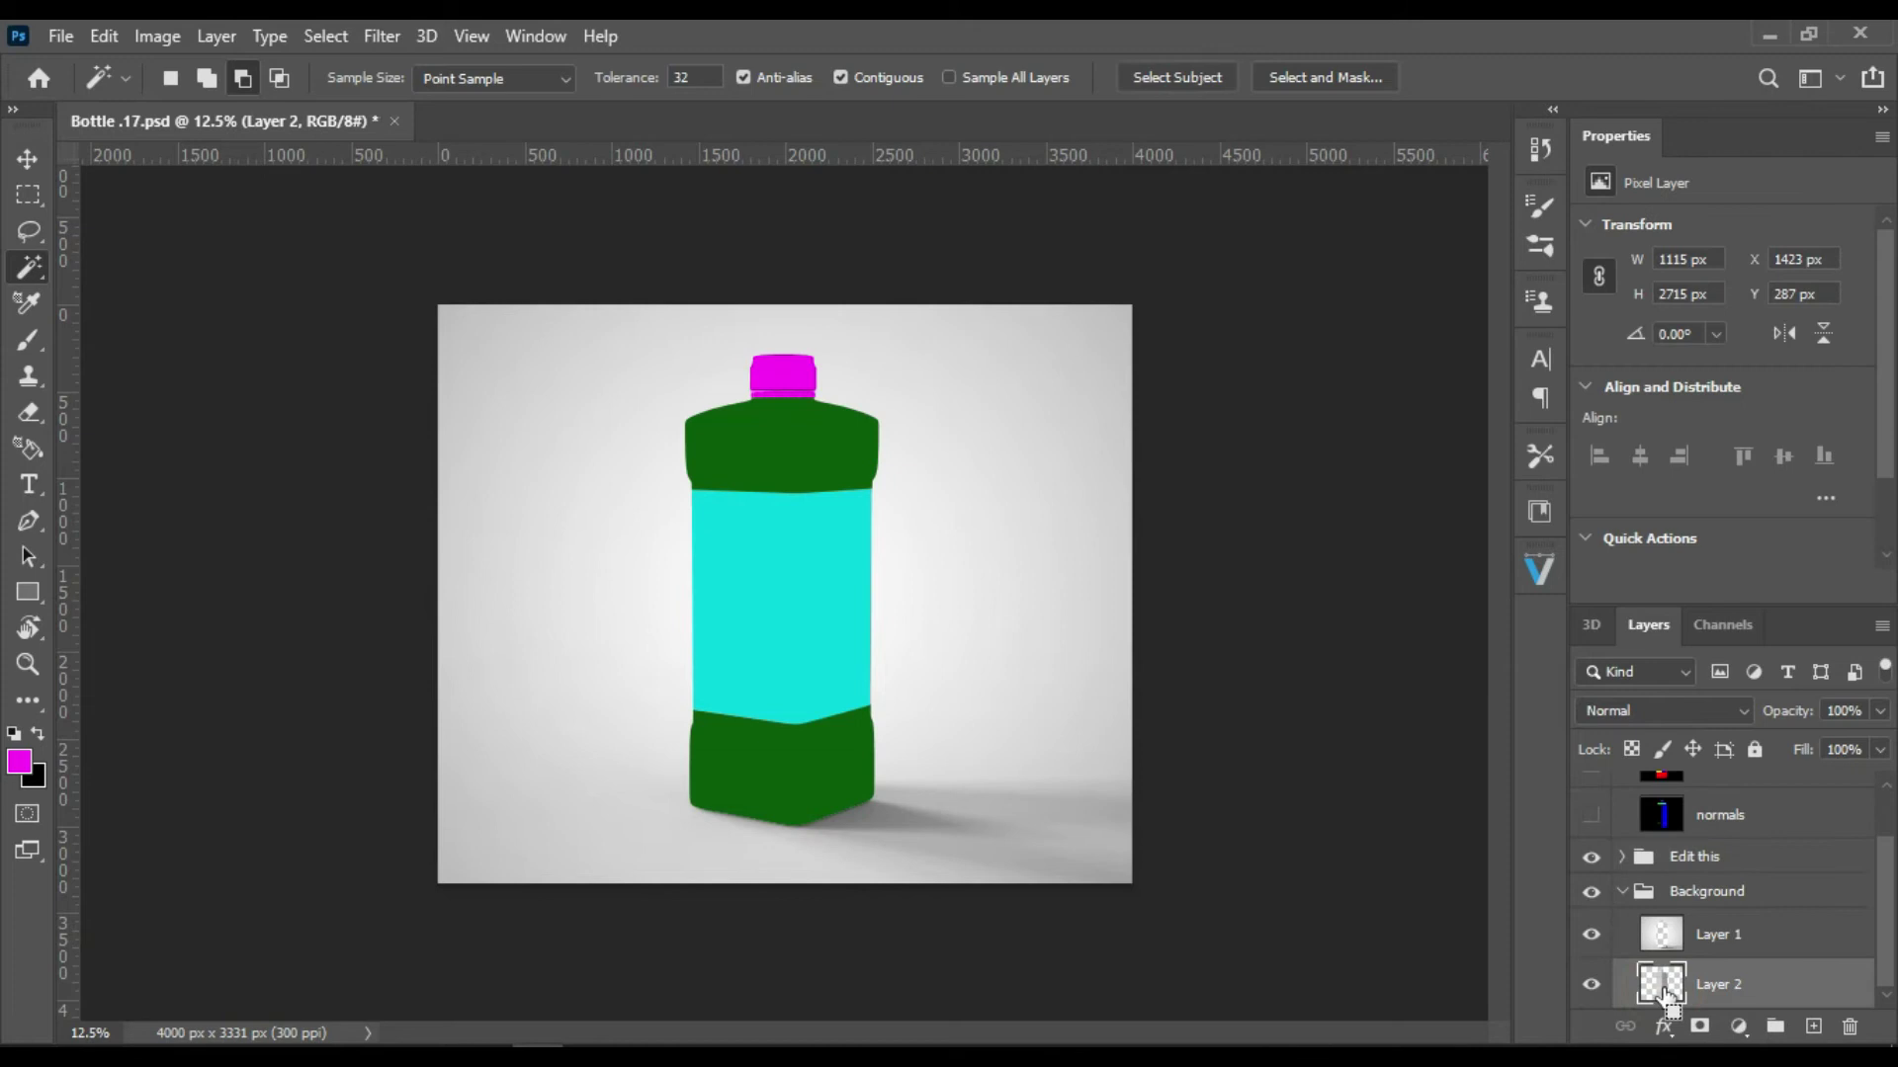
# Step: Duplicate Layer 2 twice above Edit this, group the copies as Group 1, and hide Layer 2 copy 2
pyautogui.hotkey('ctrl', 'j')
pyautogui.moveTo(1646, 988); pyautogui.dragTo(1698, 872)
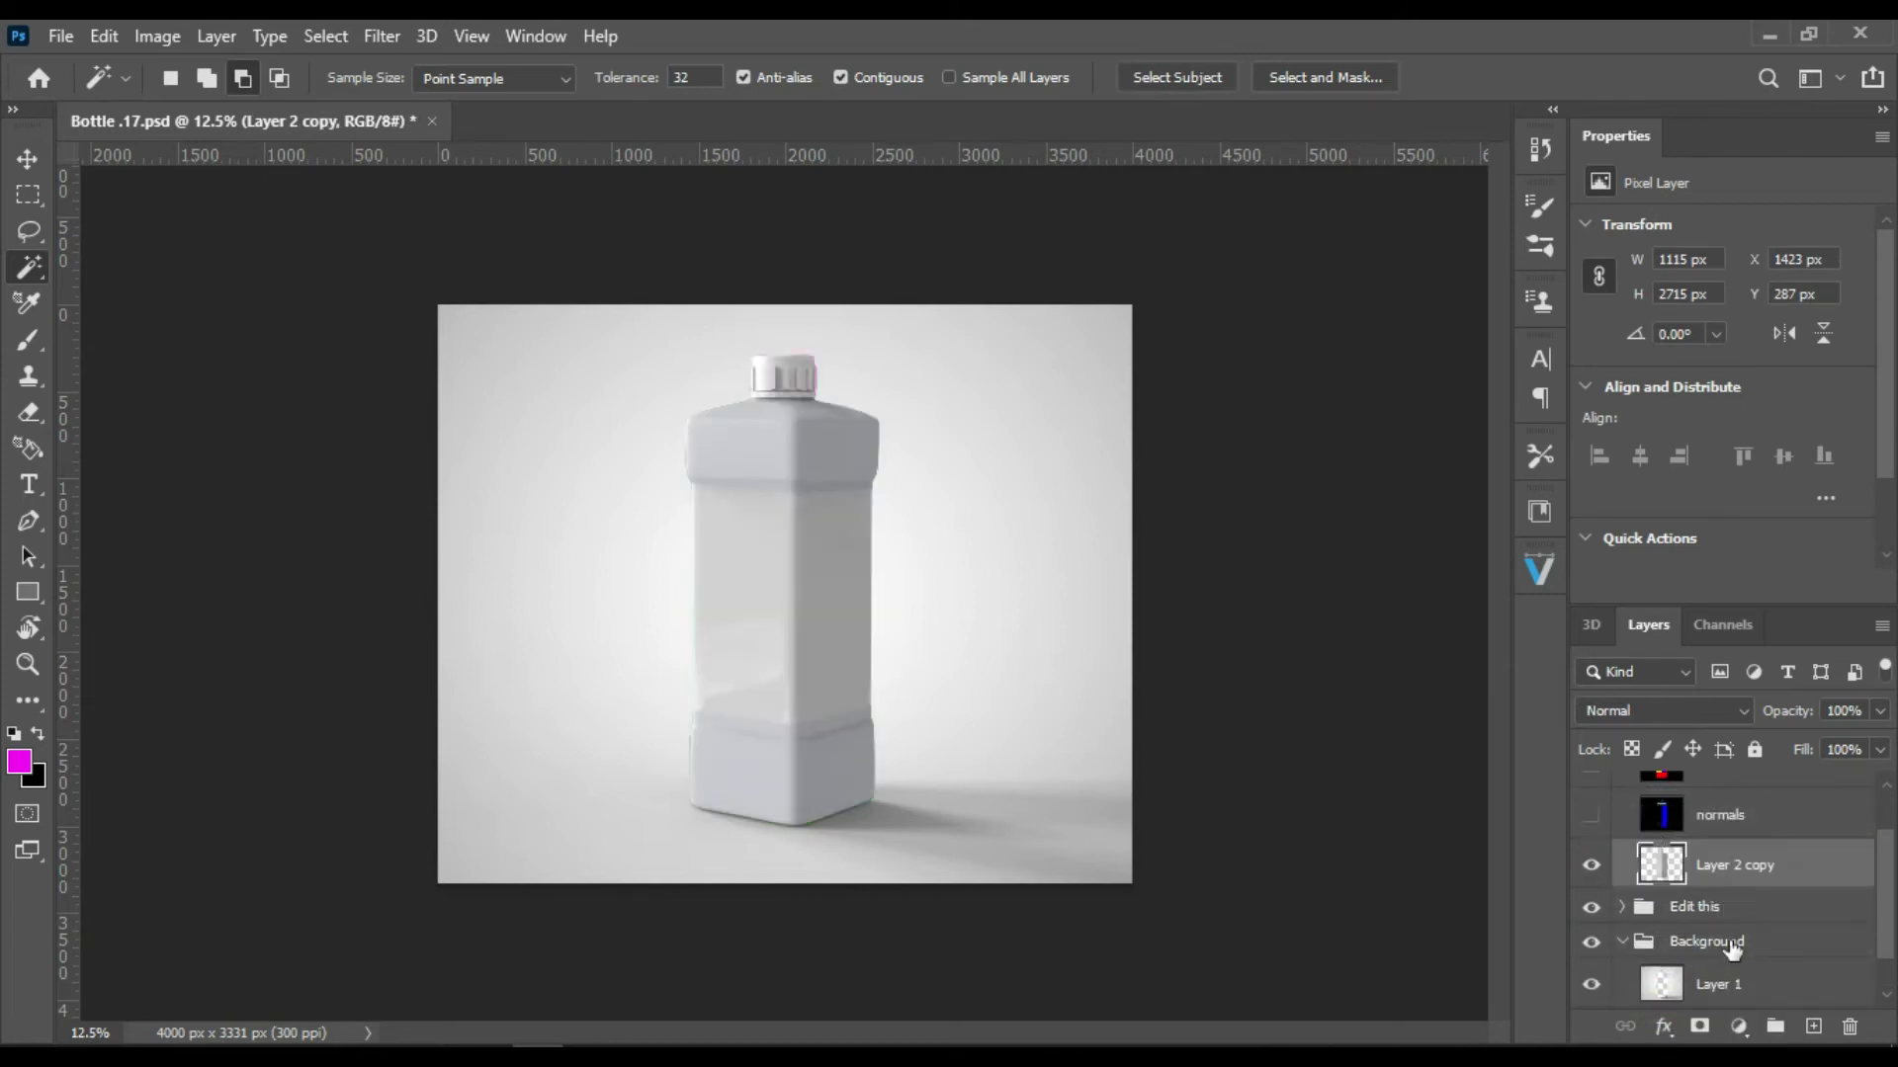
pyautogui.hotkey('ctrl', 'j')
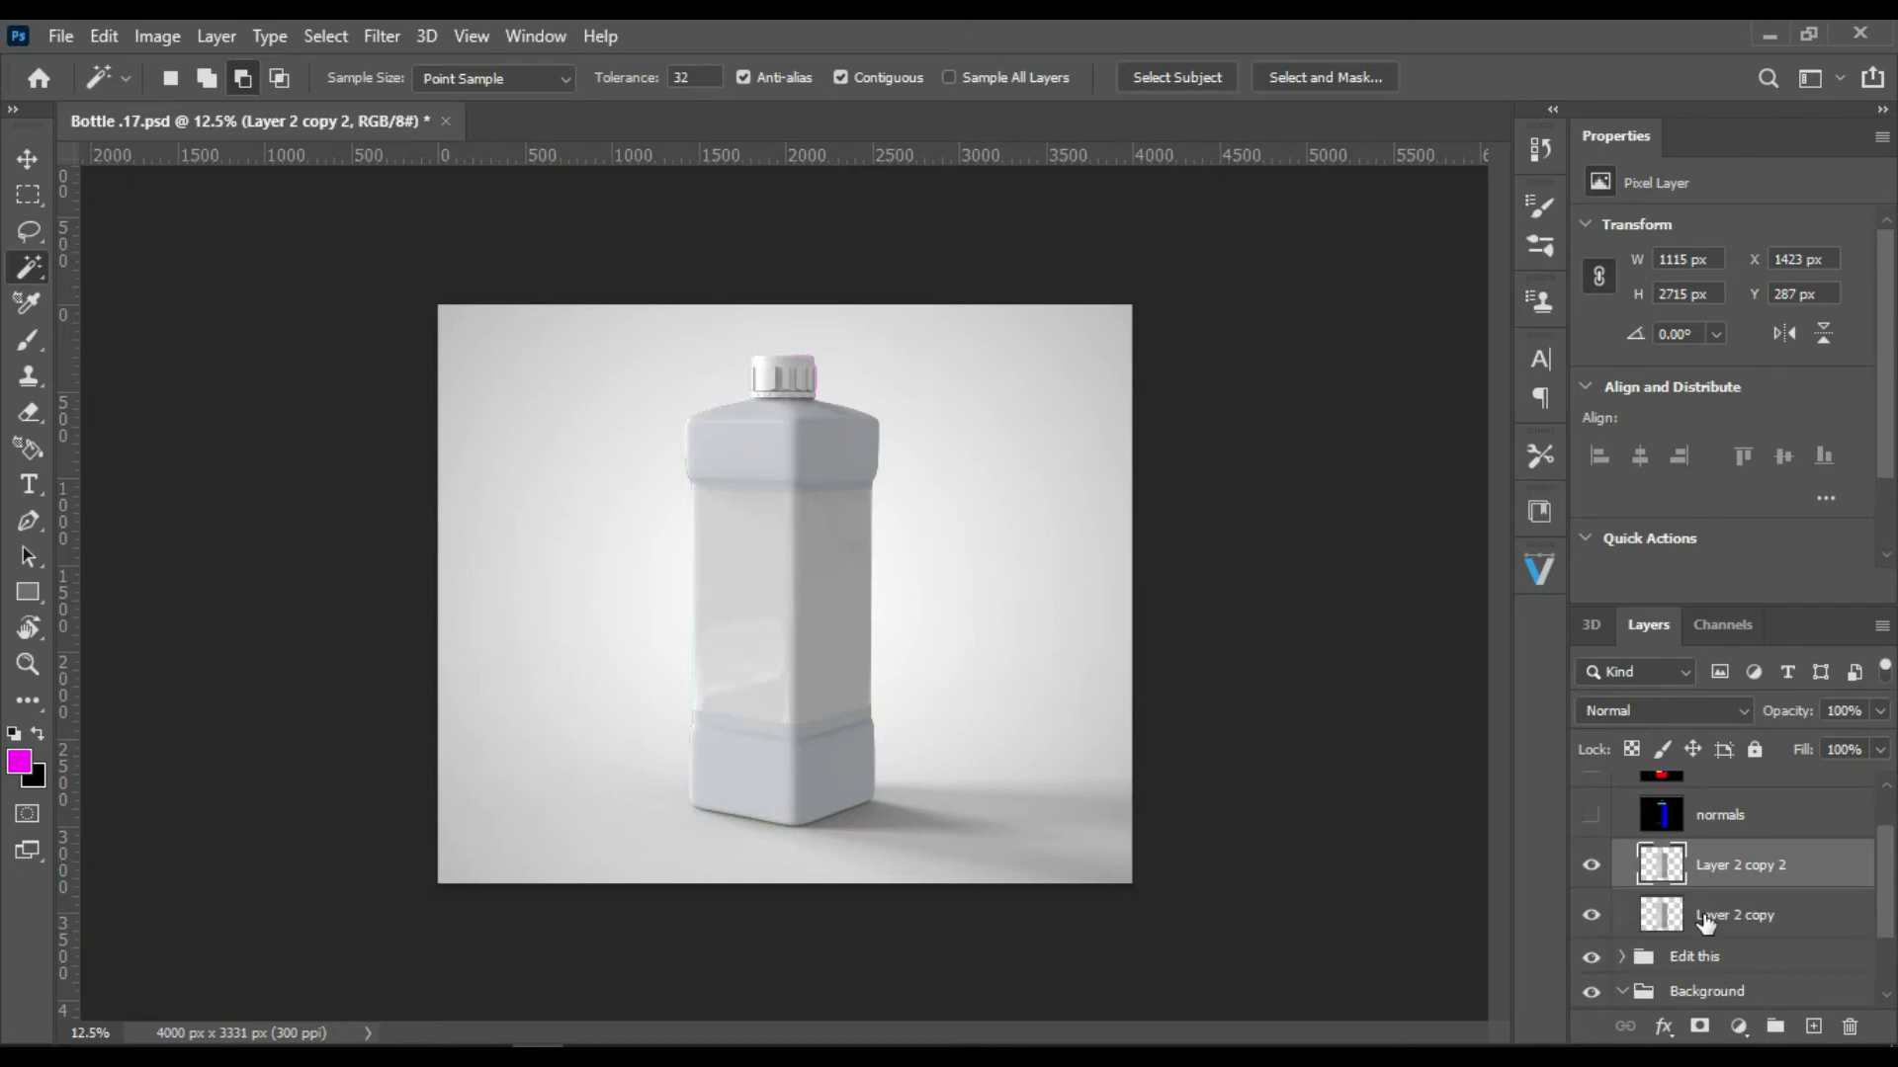
pyautogui.keyDown('shift'); pyautogui.click(1660, 914); pyautogui.keyUp('shift')
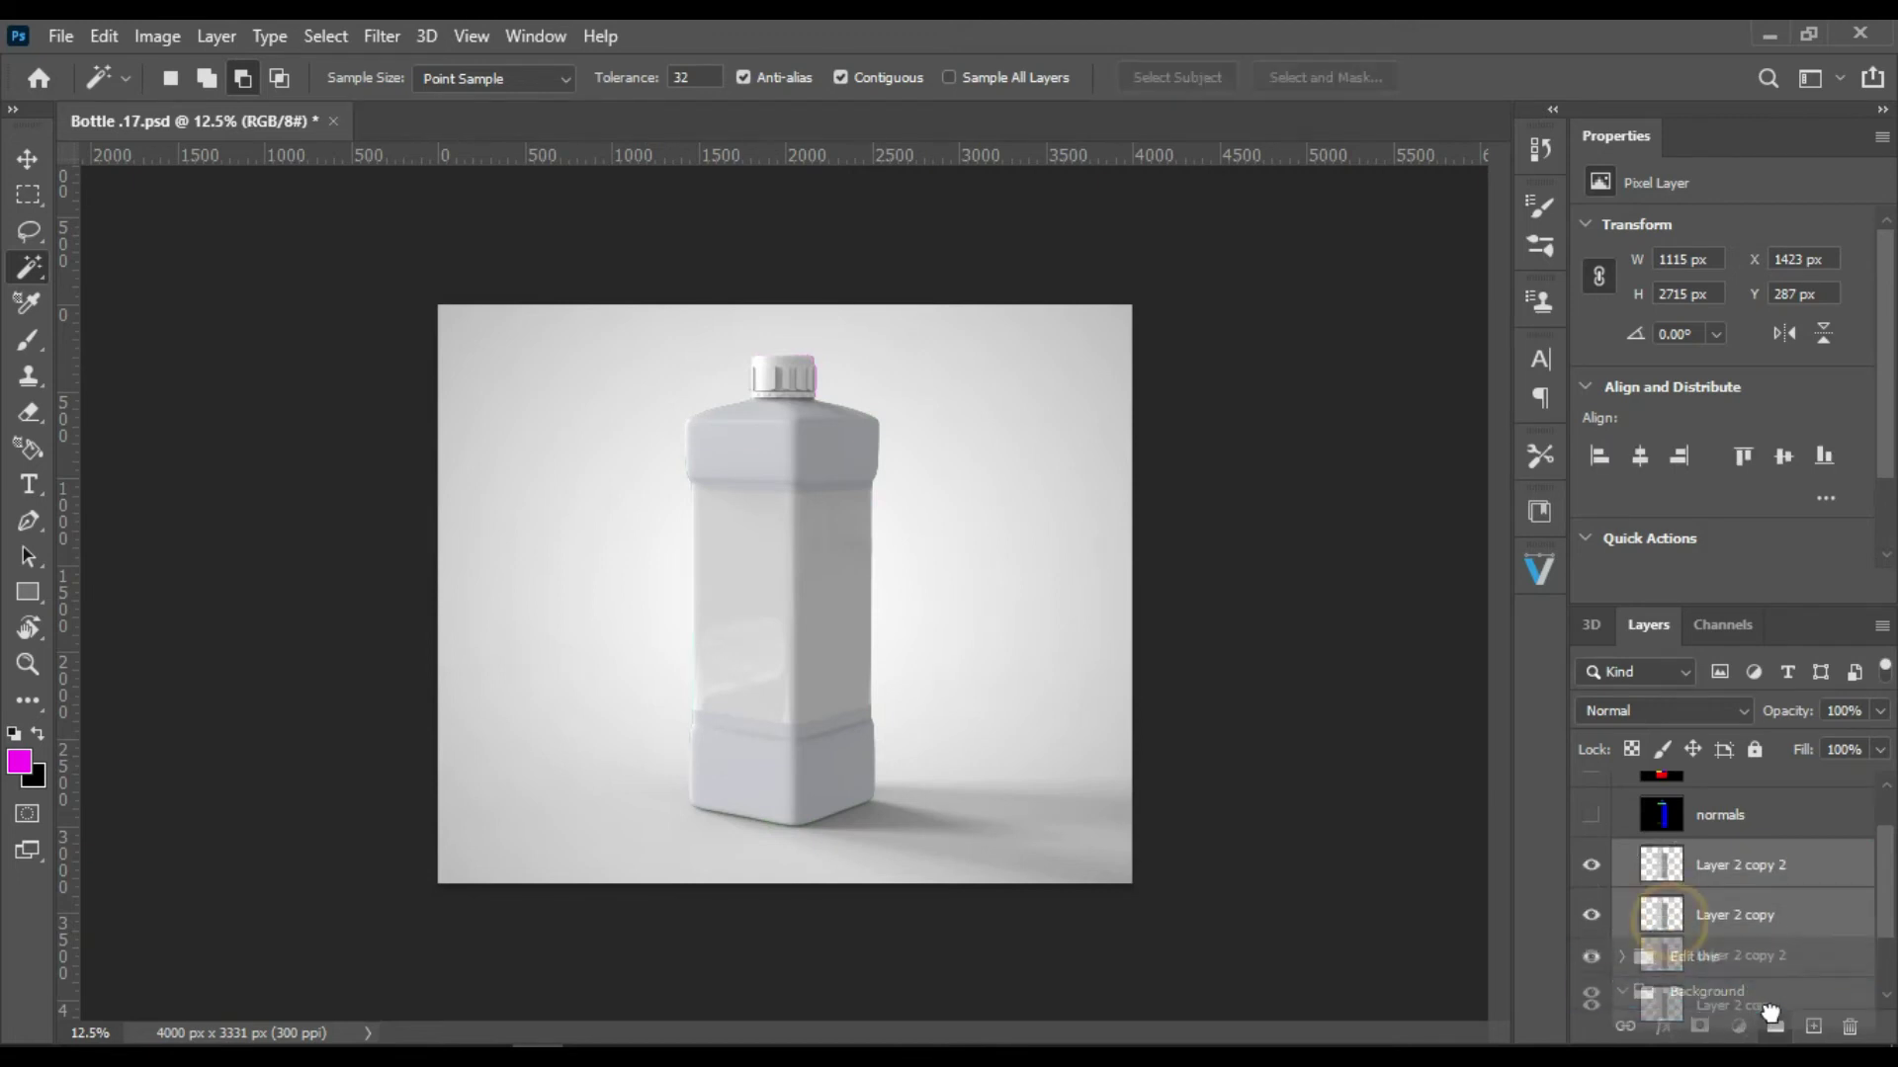
pyautogui.hotkey('ctrl', 'g')
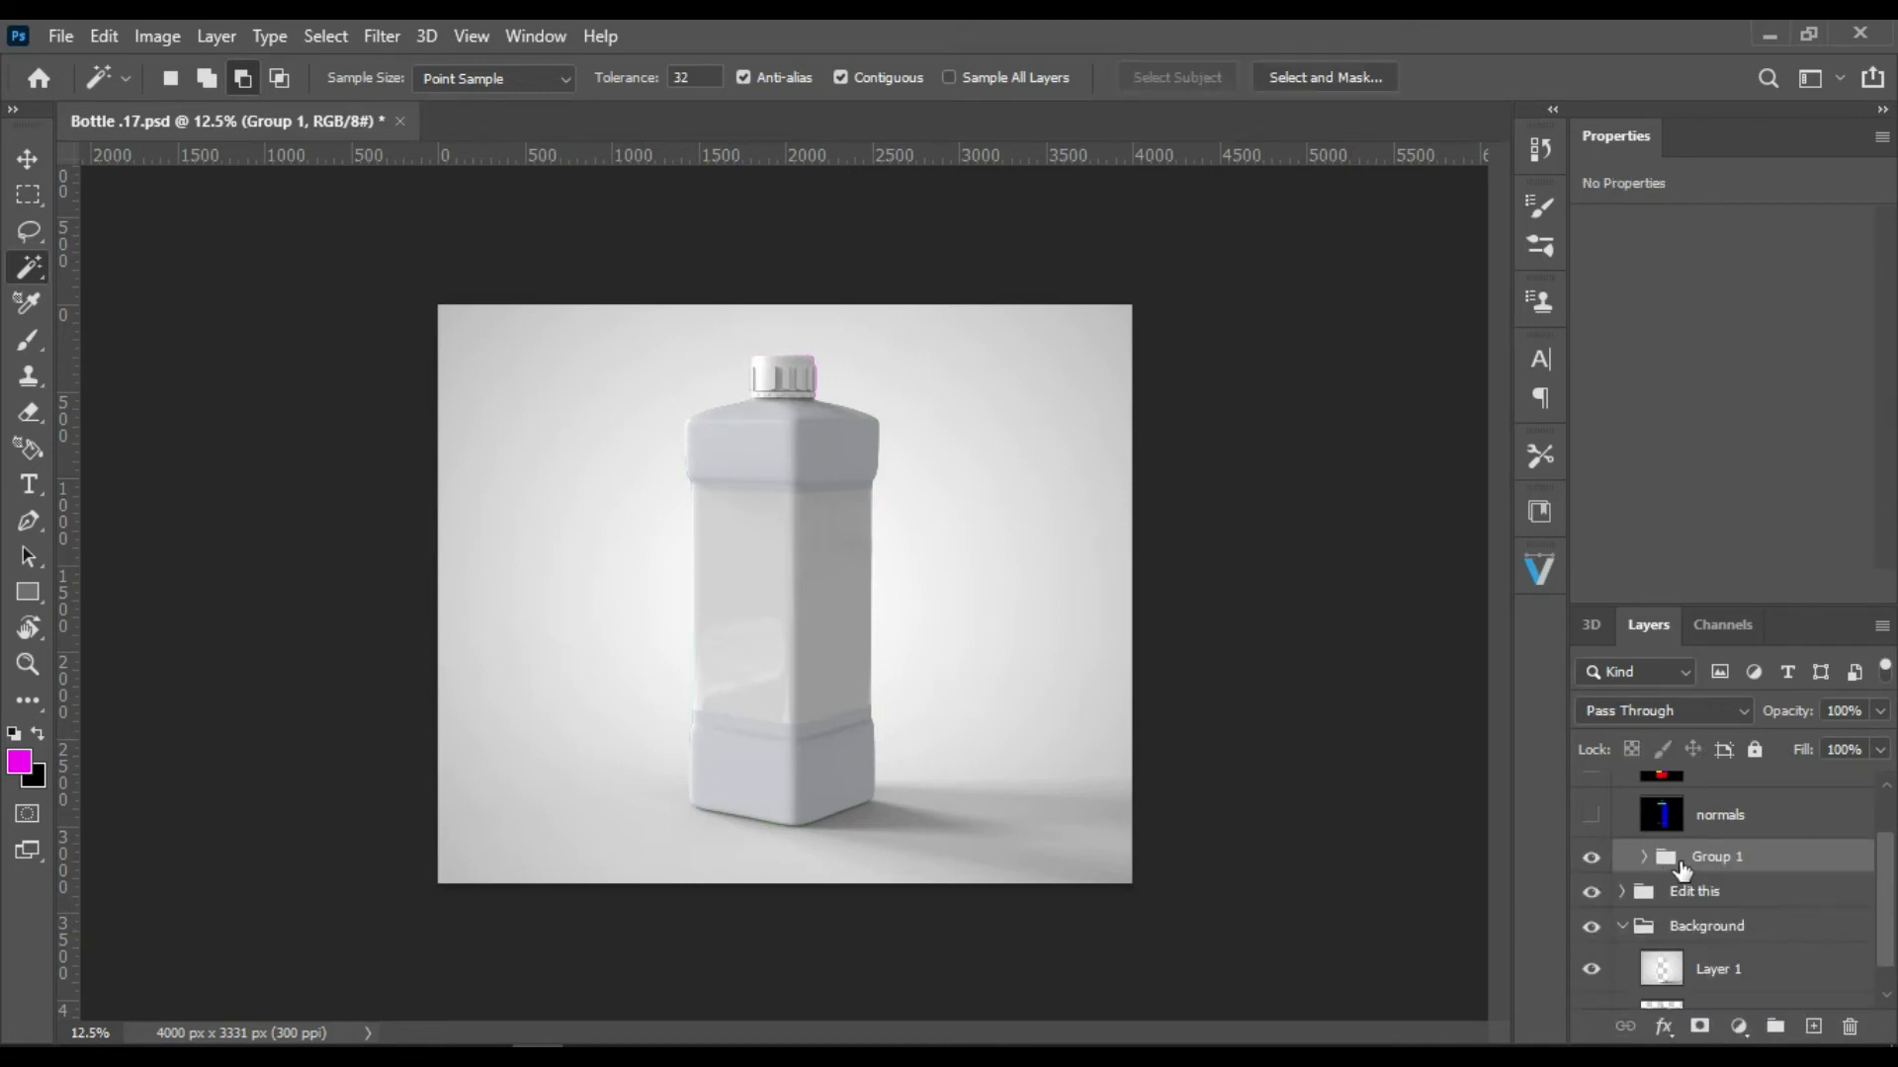
pyautogui.moveTo(1653, 870); pyautogui.dragTo(1660, 885)
pyautogui.click(1622, 856)
pyautogui.click(1671, 913)
pyautogui.click(1591, 899)
pyautogui.click(1669, 951)
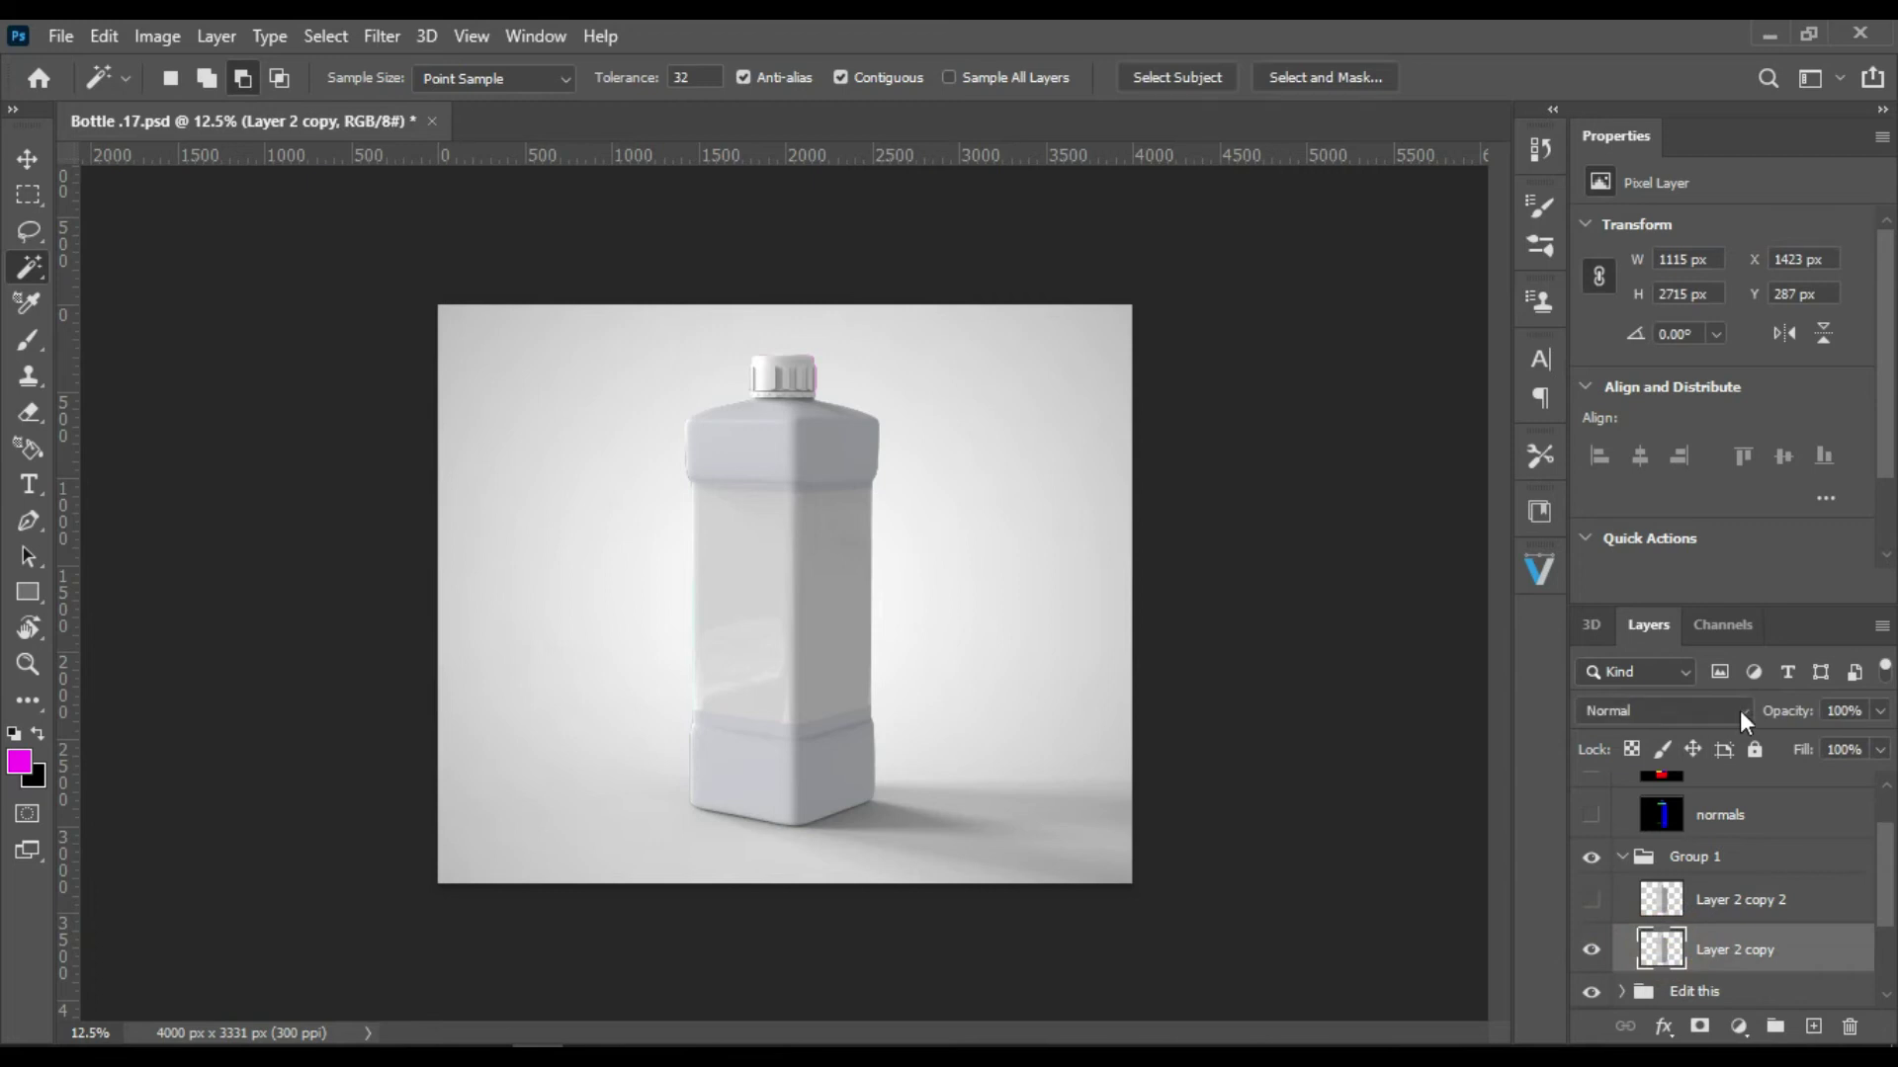
# Step: Set Layer 2 copy's blend mode to Linear Burn, collapsing the Background and ID groups
pyautogui.click(1742, 710)
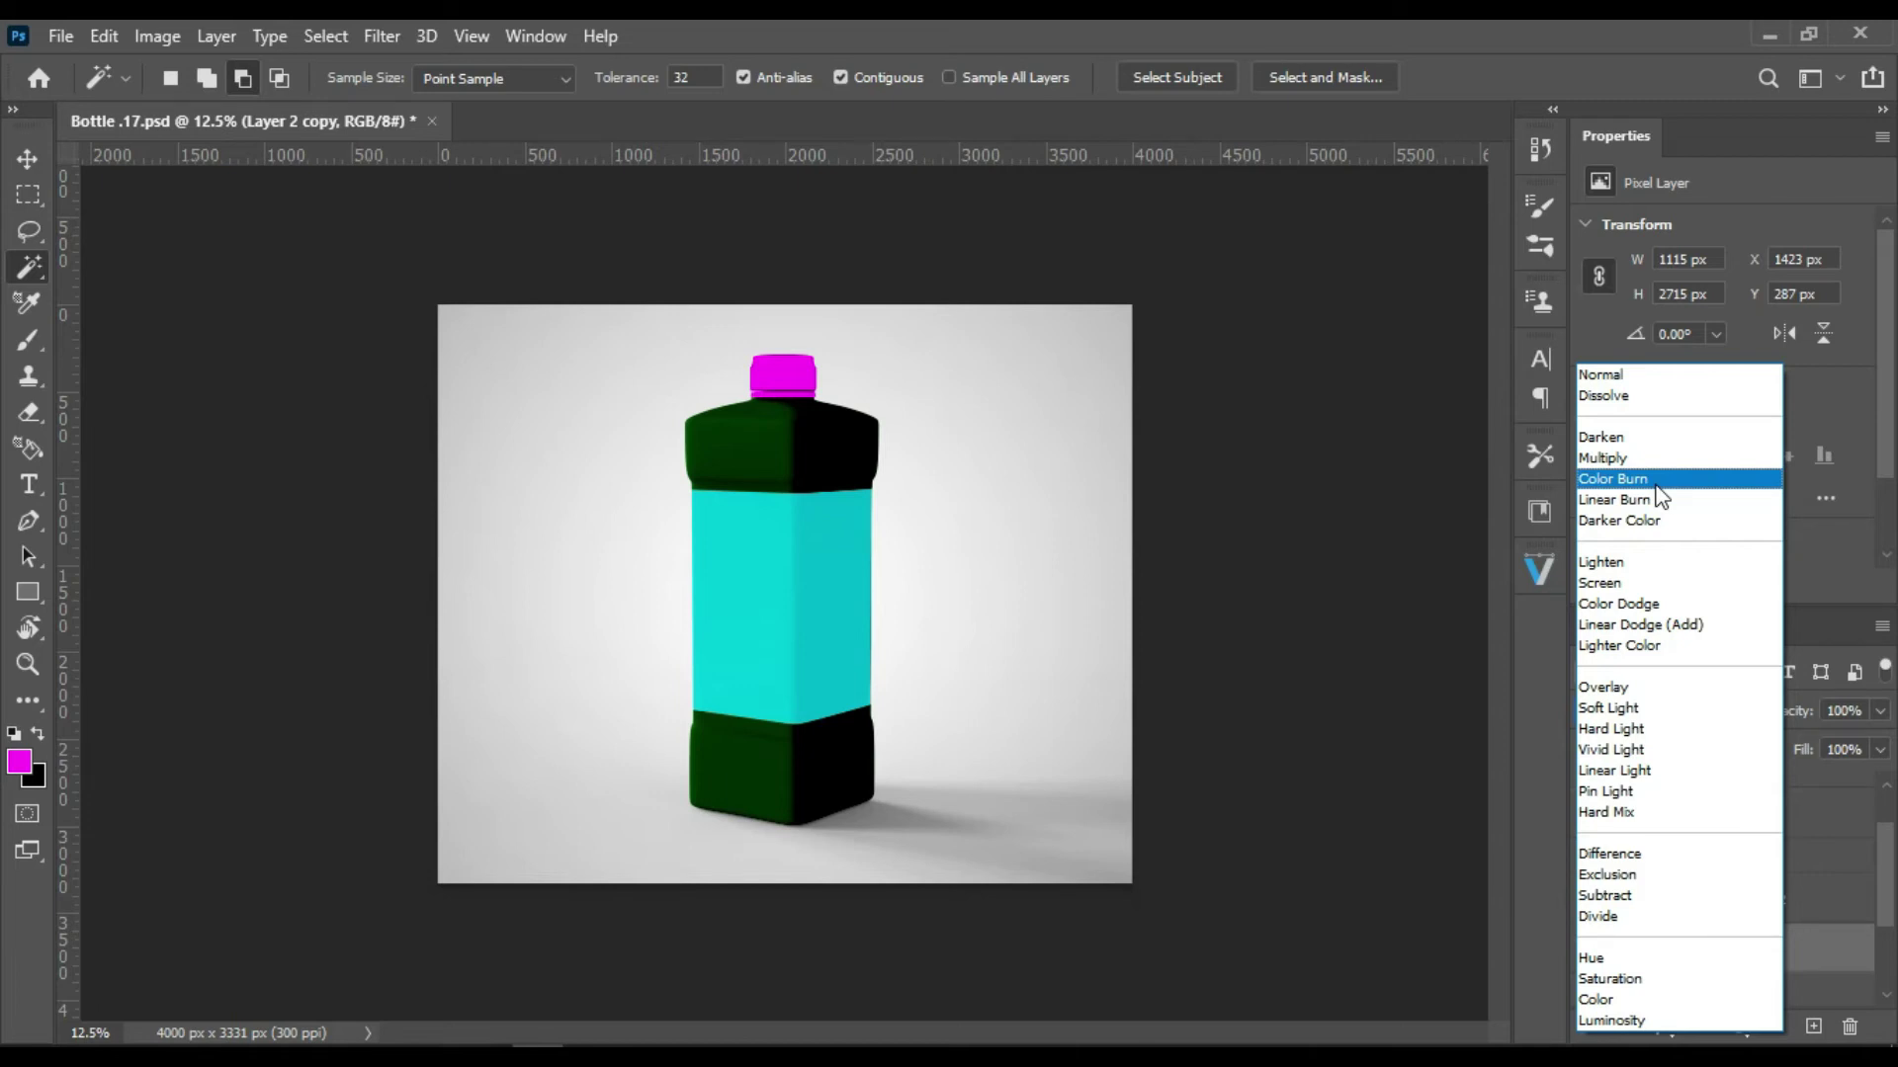
pyautogui.click(1658, 483)
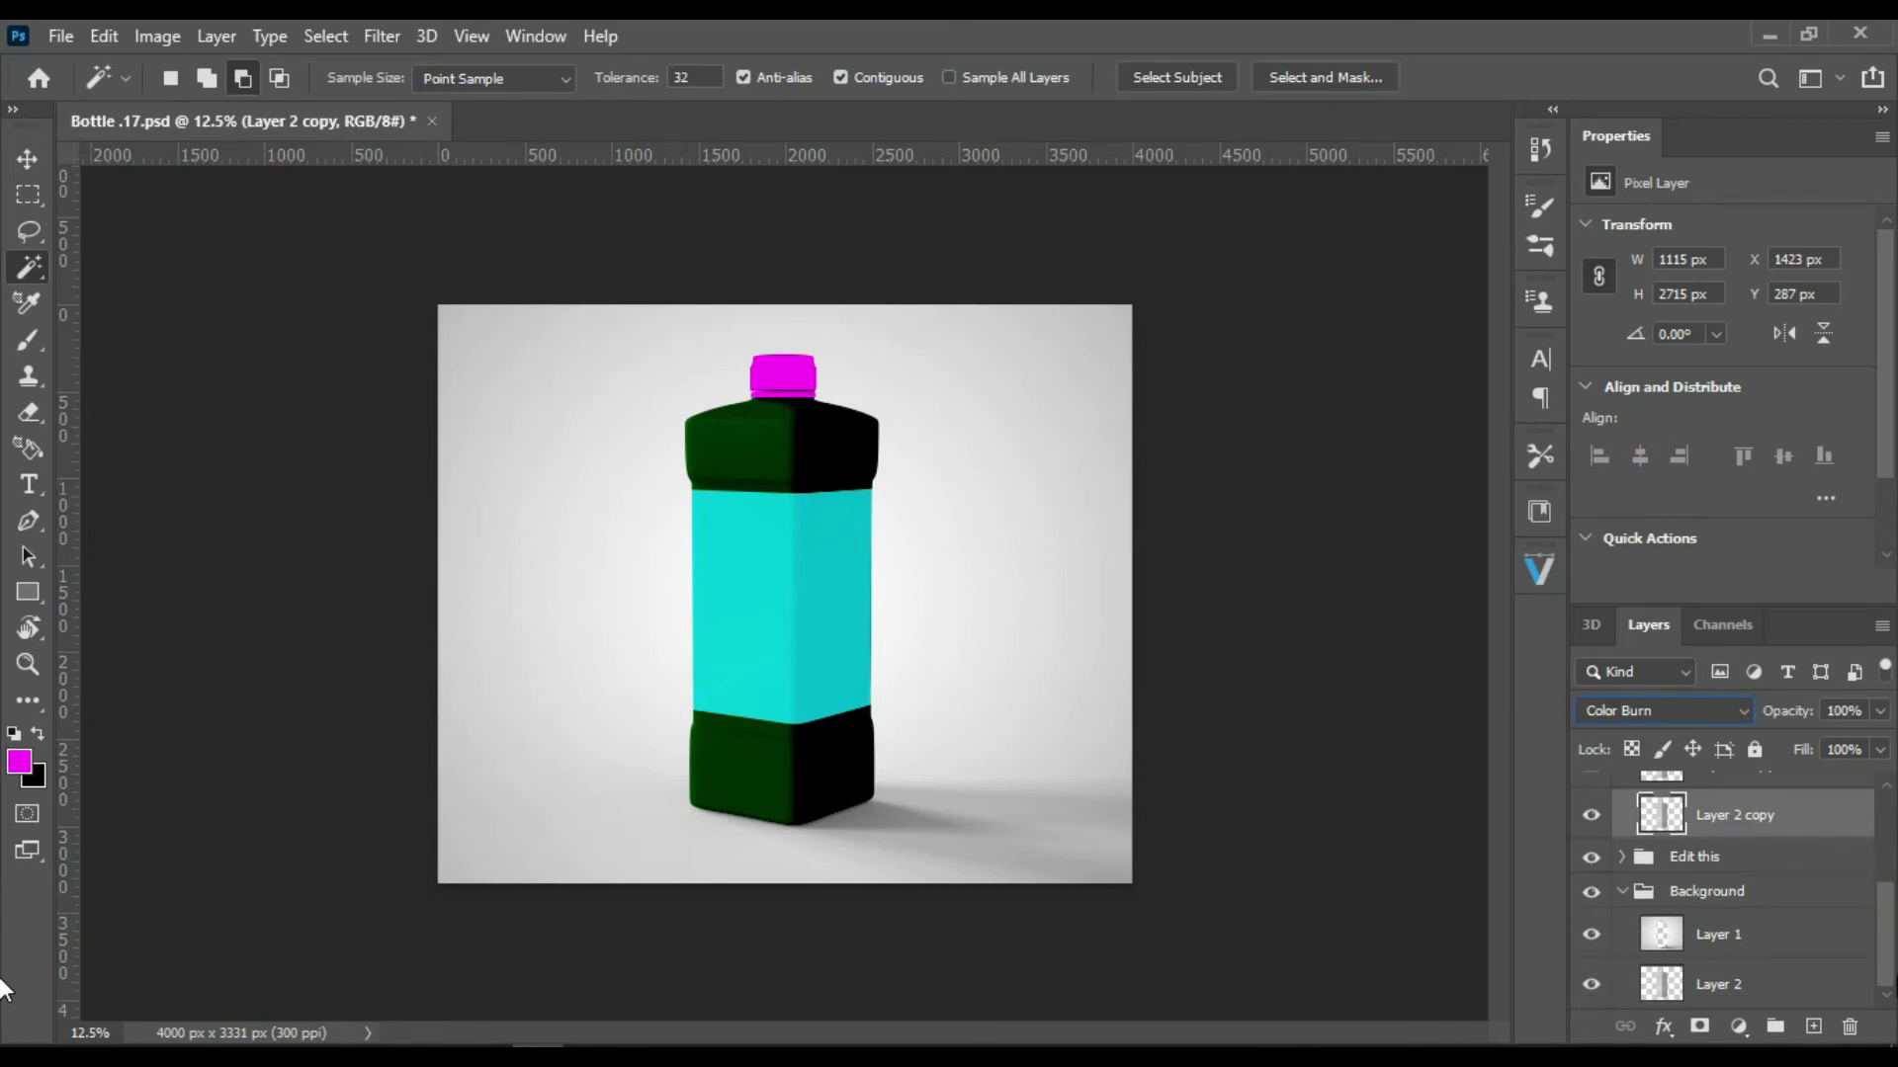
pyautogui.click(1621, 897)
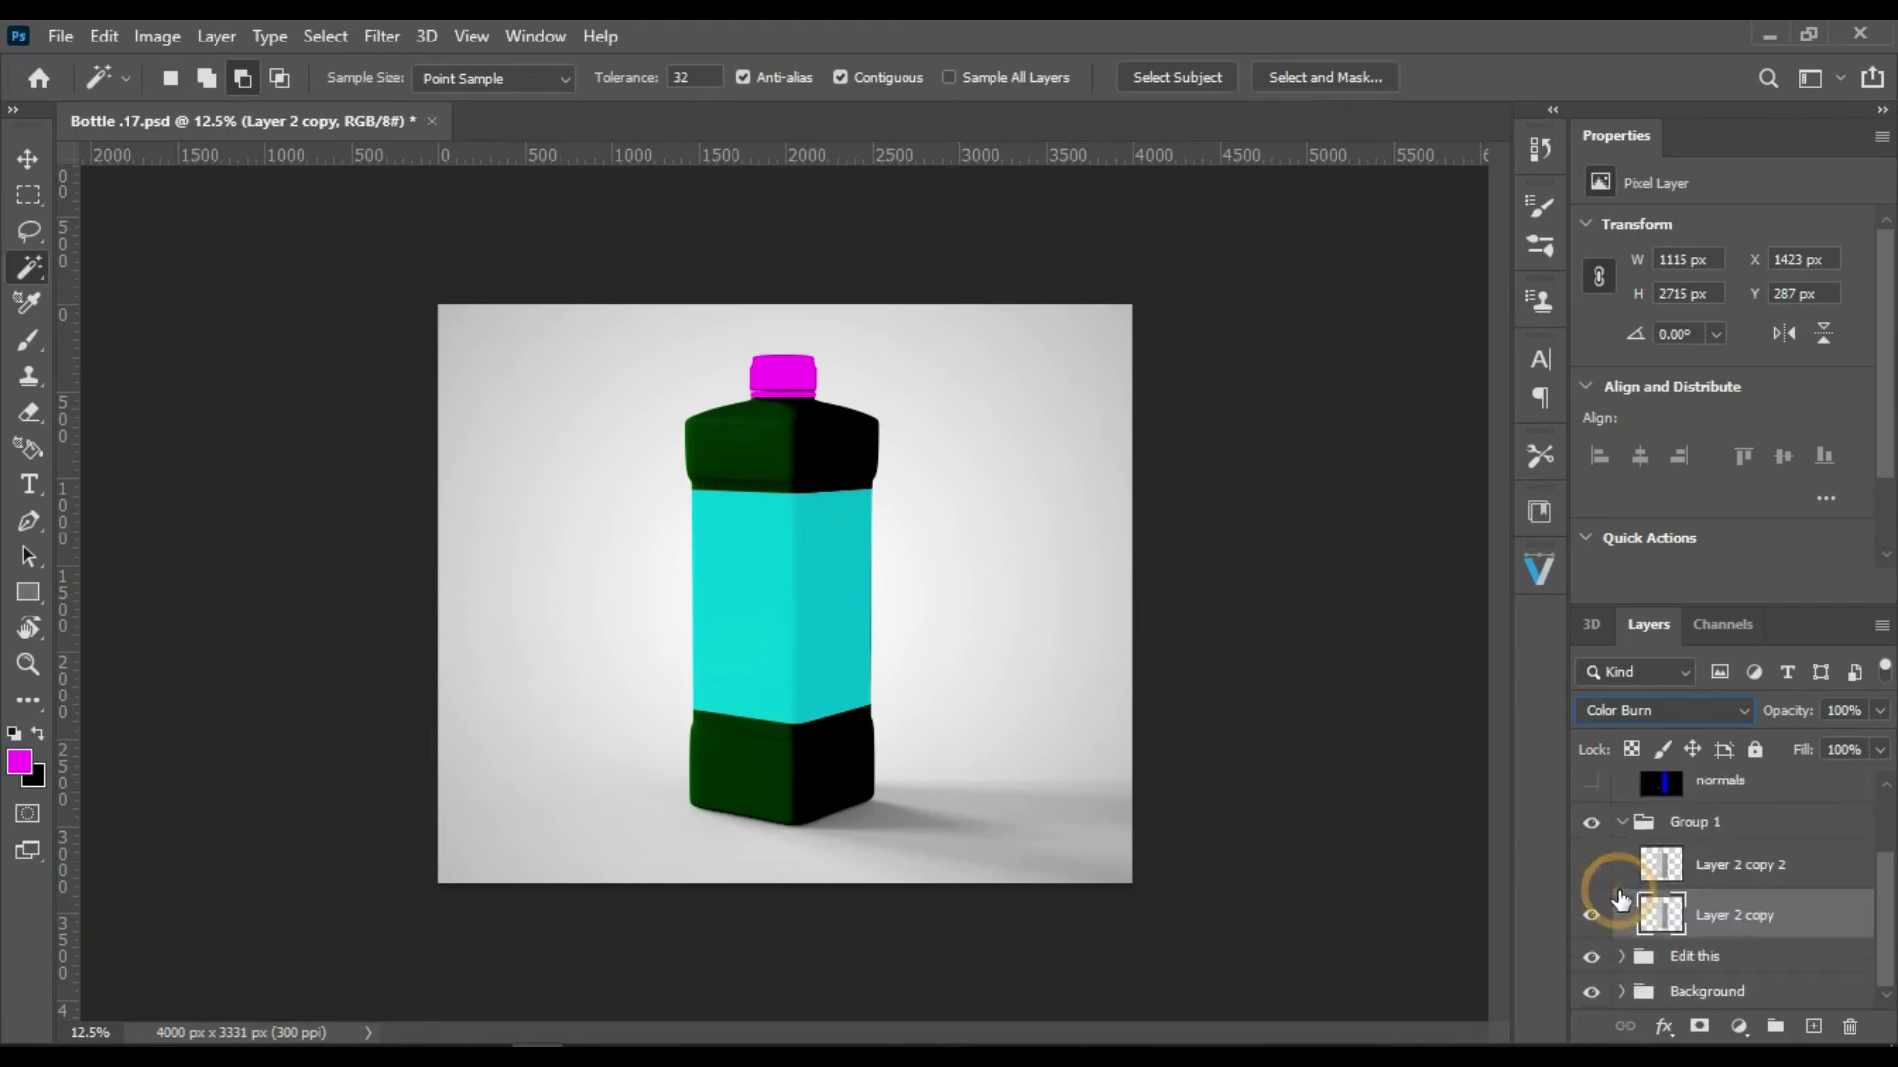
pyautogui.scroll(2, 1710, 871)
pyautogui.scroll(1, 1730, 890)
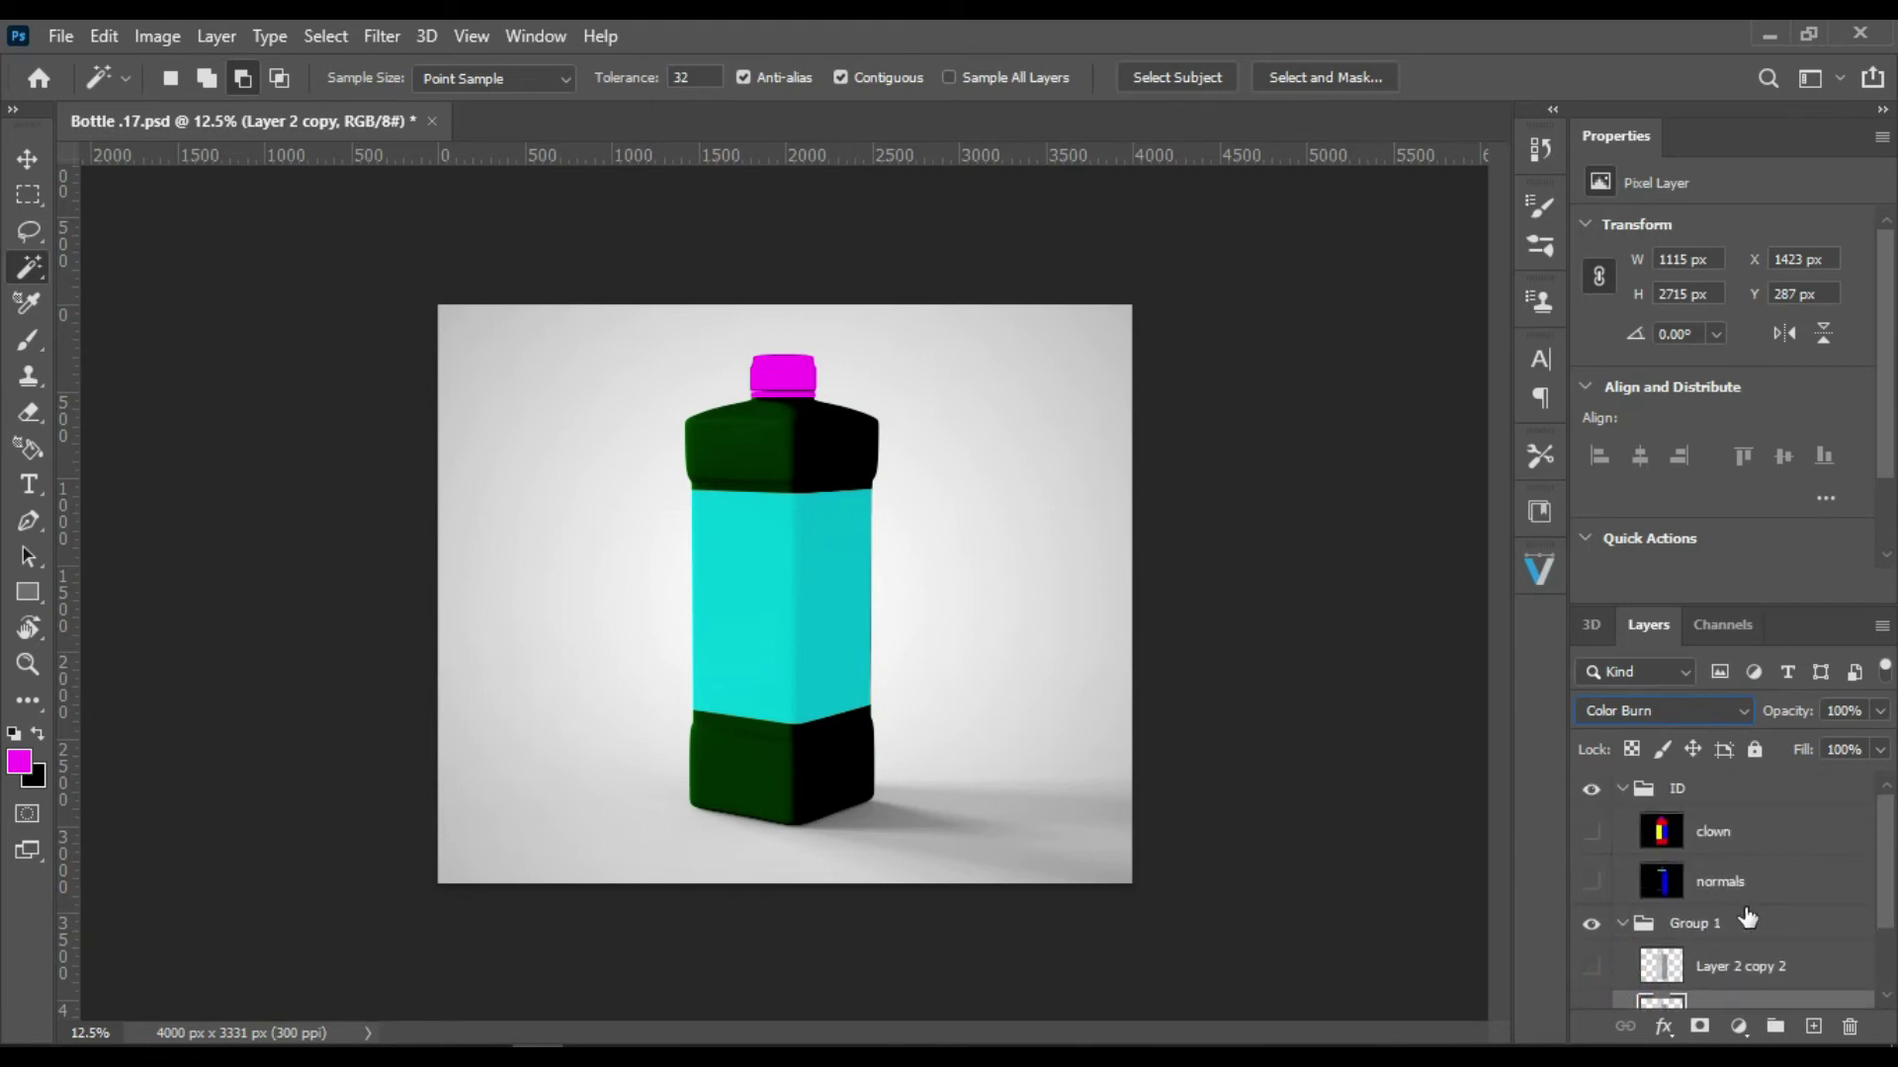
pyautogui.click(1622, 790)
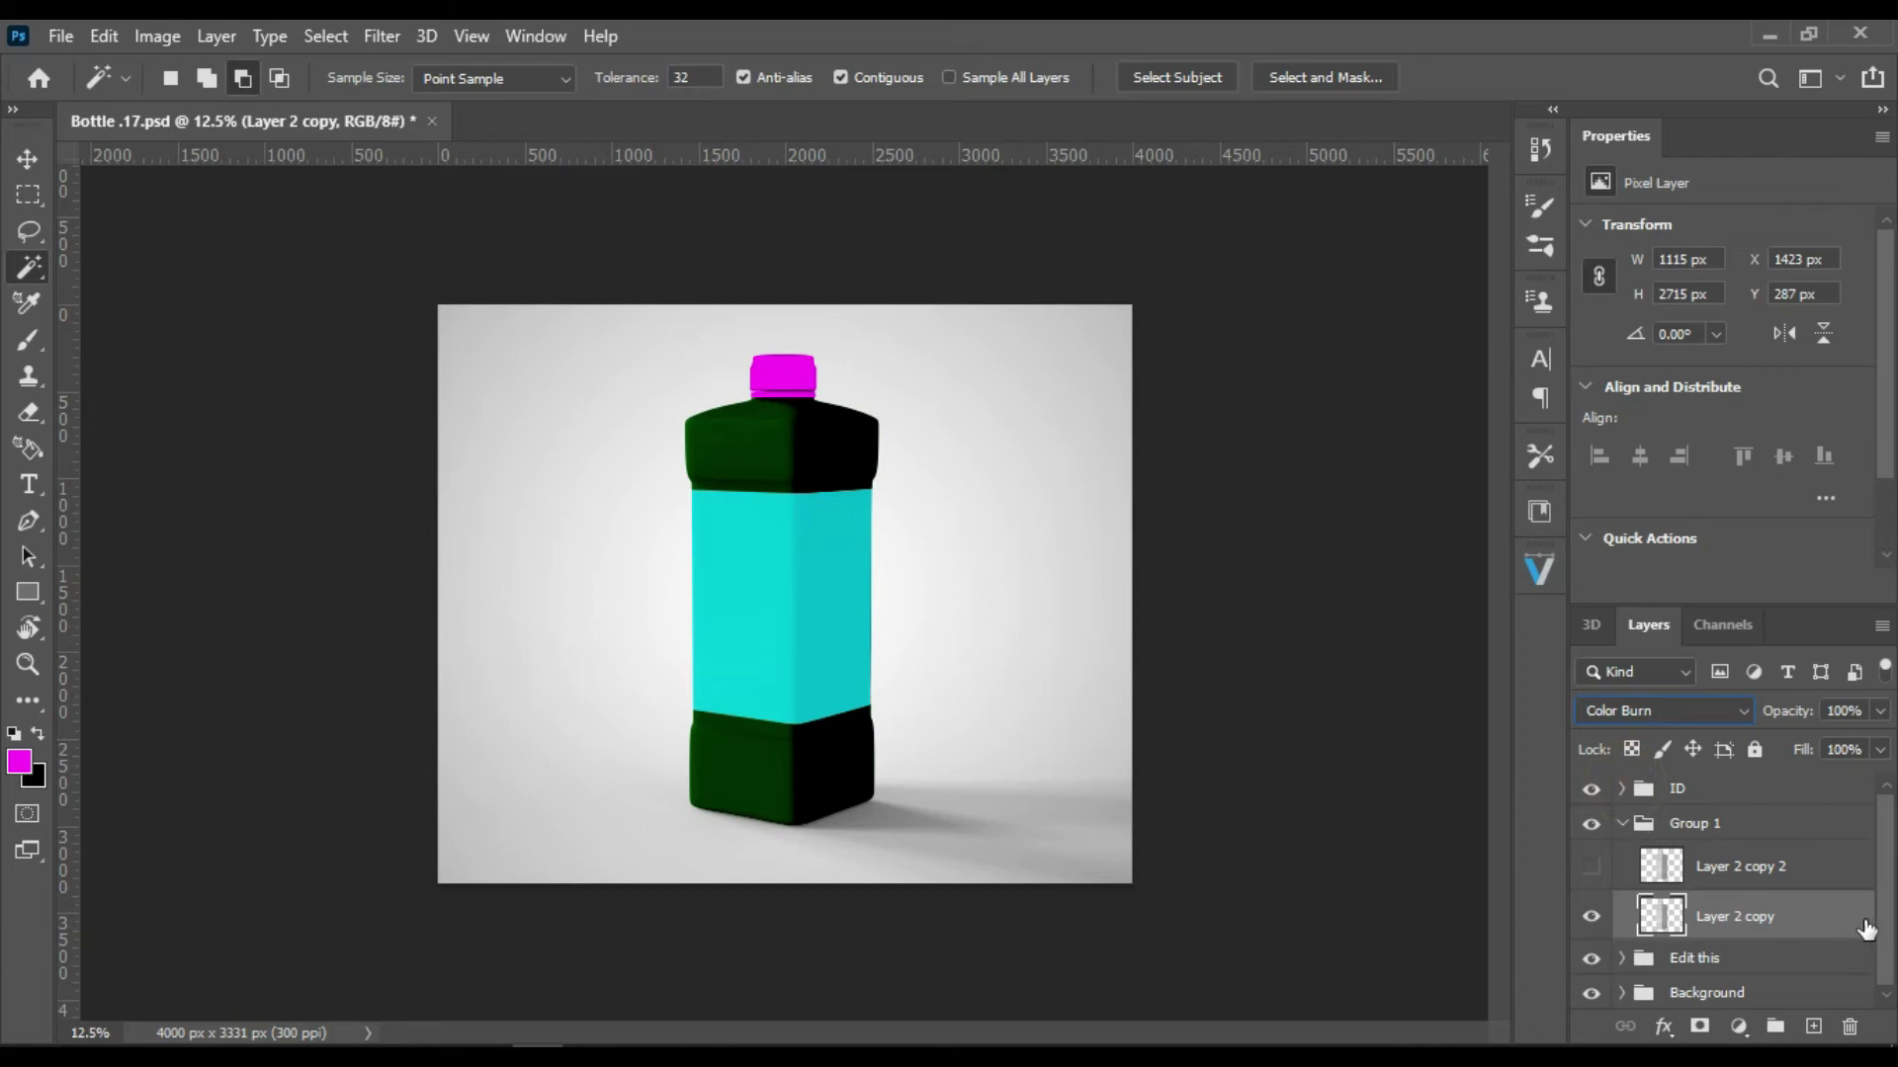
pyautogui.click(1706, 713)
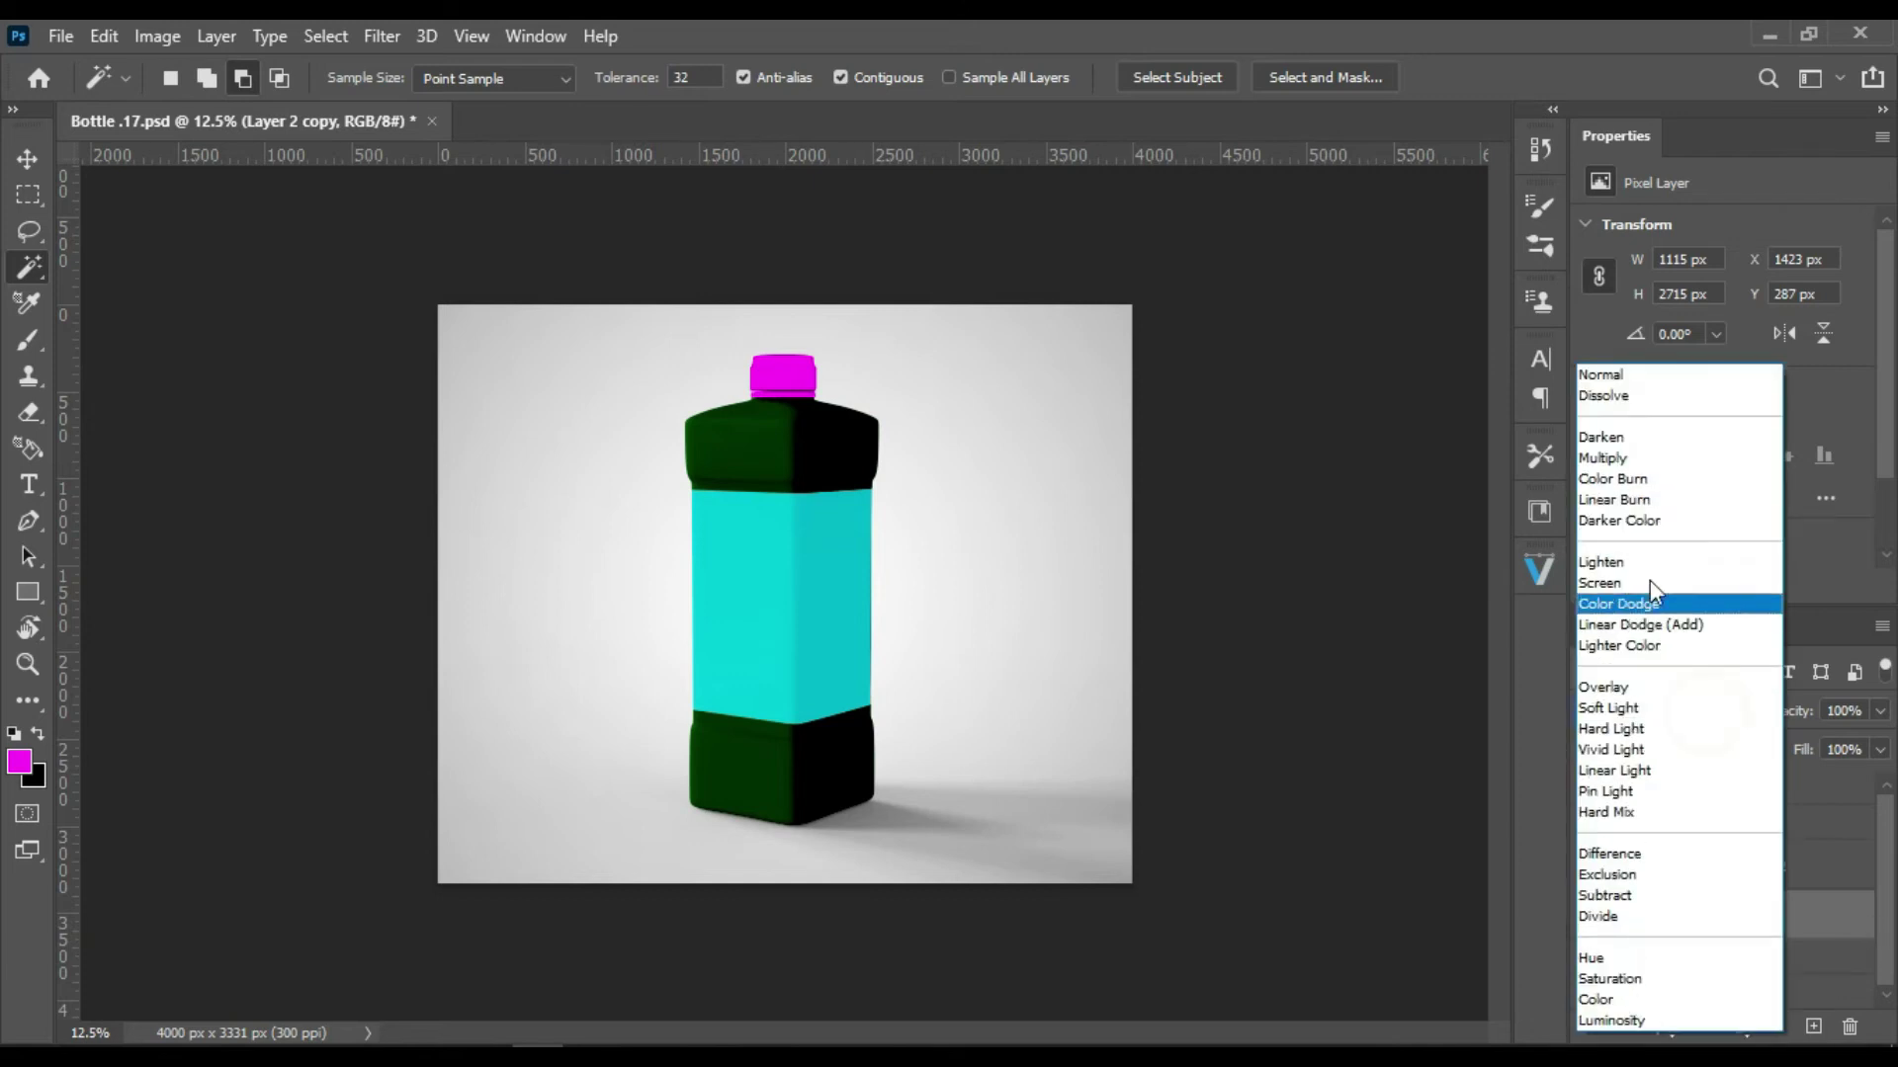
pyautogui.click(1635, 500)
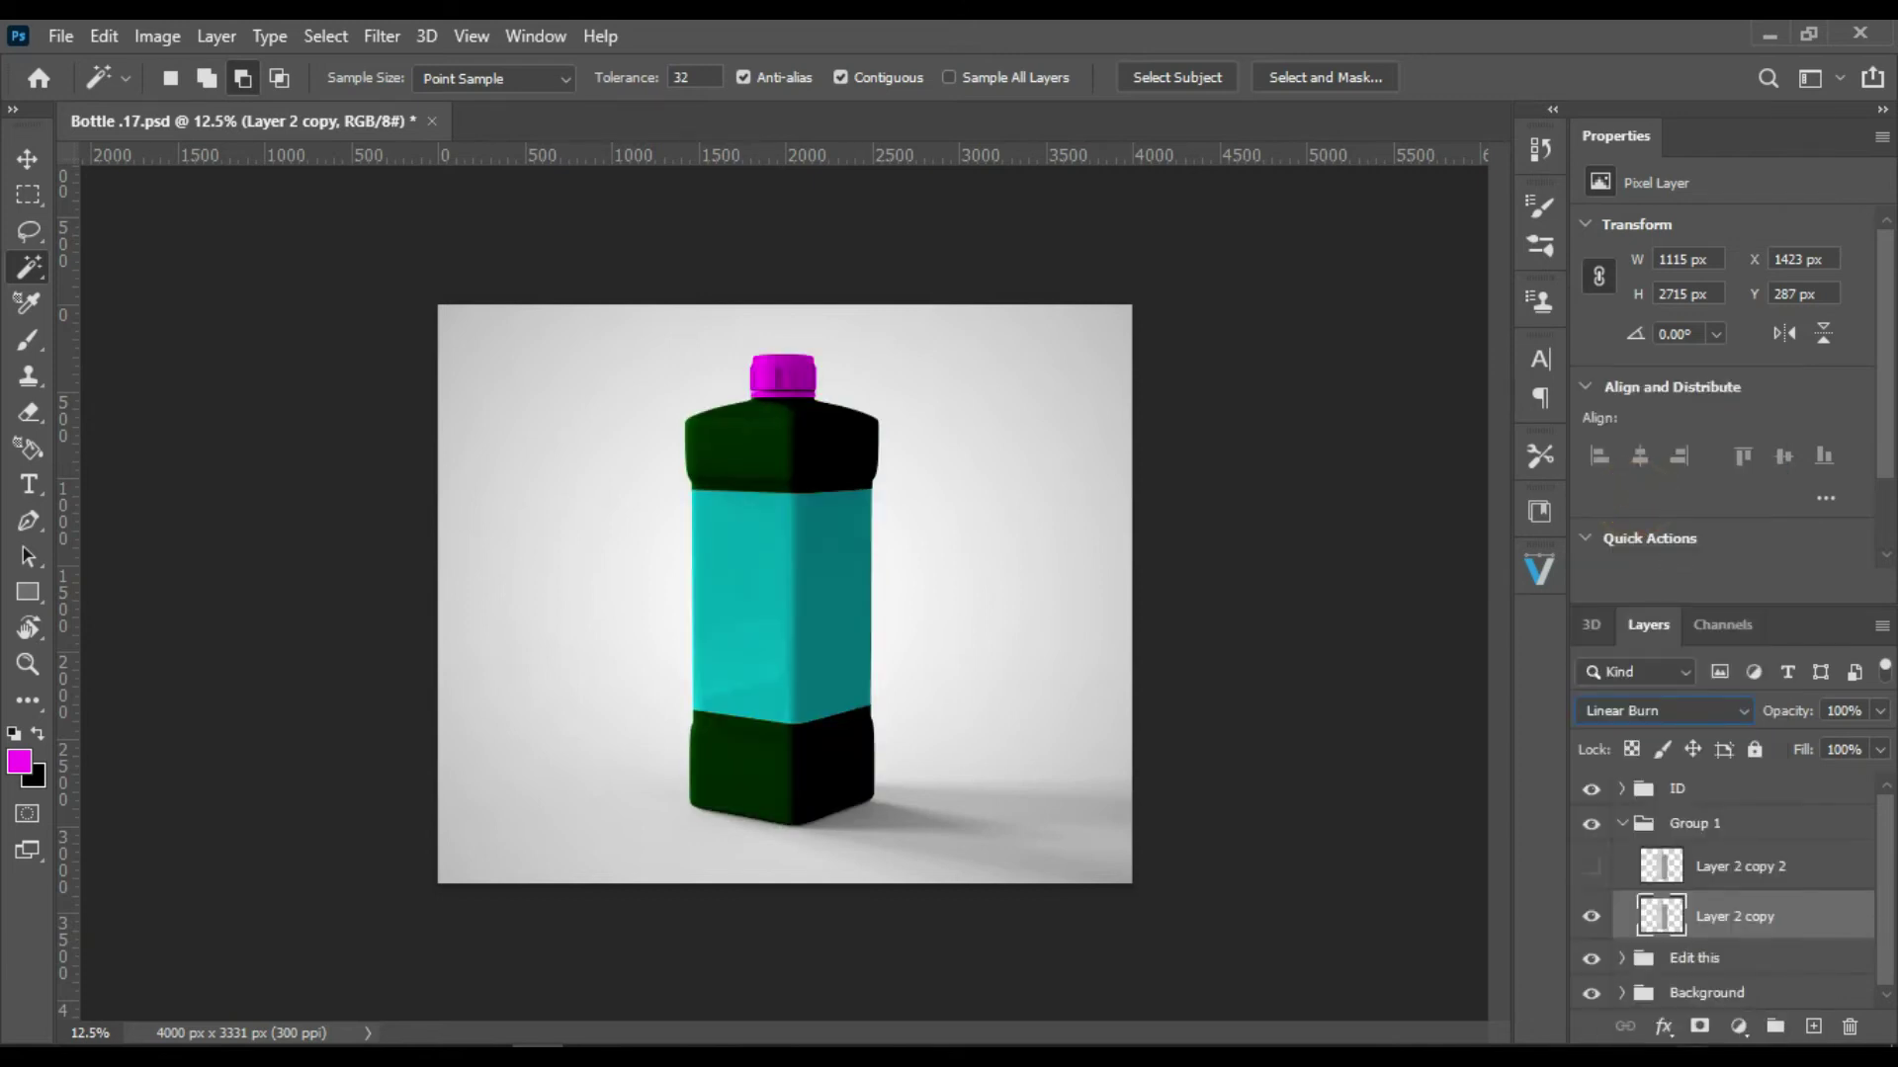
# Step: Make Layer 2 copy 2 visible again and blend it with Screen
pyautogui.click(1660, 869)
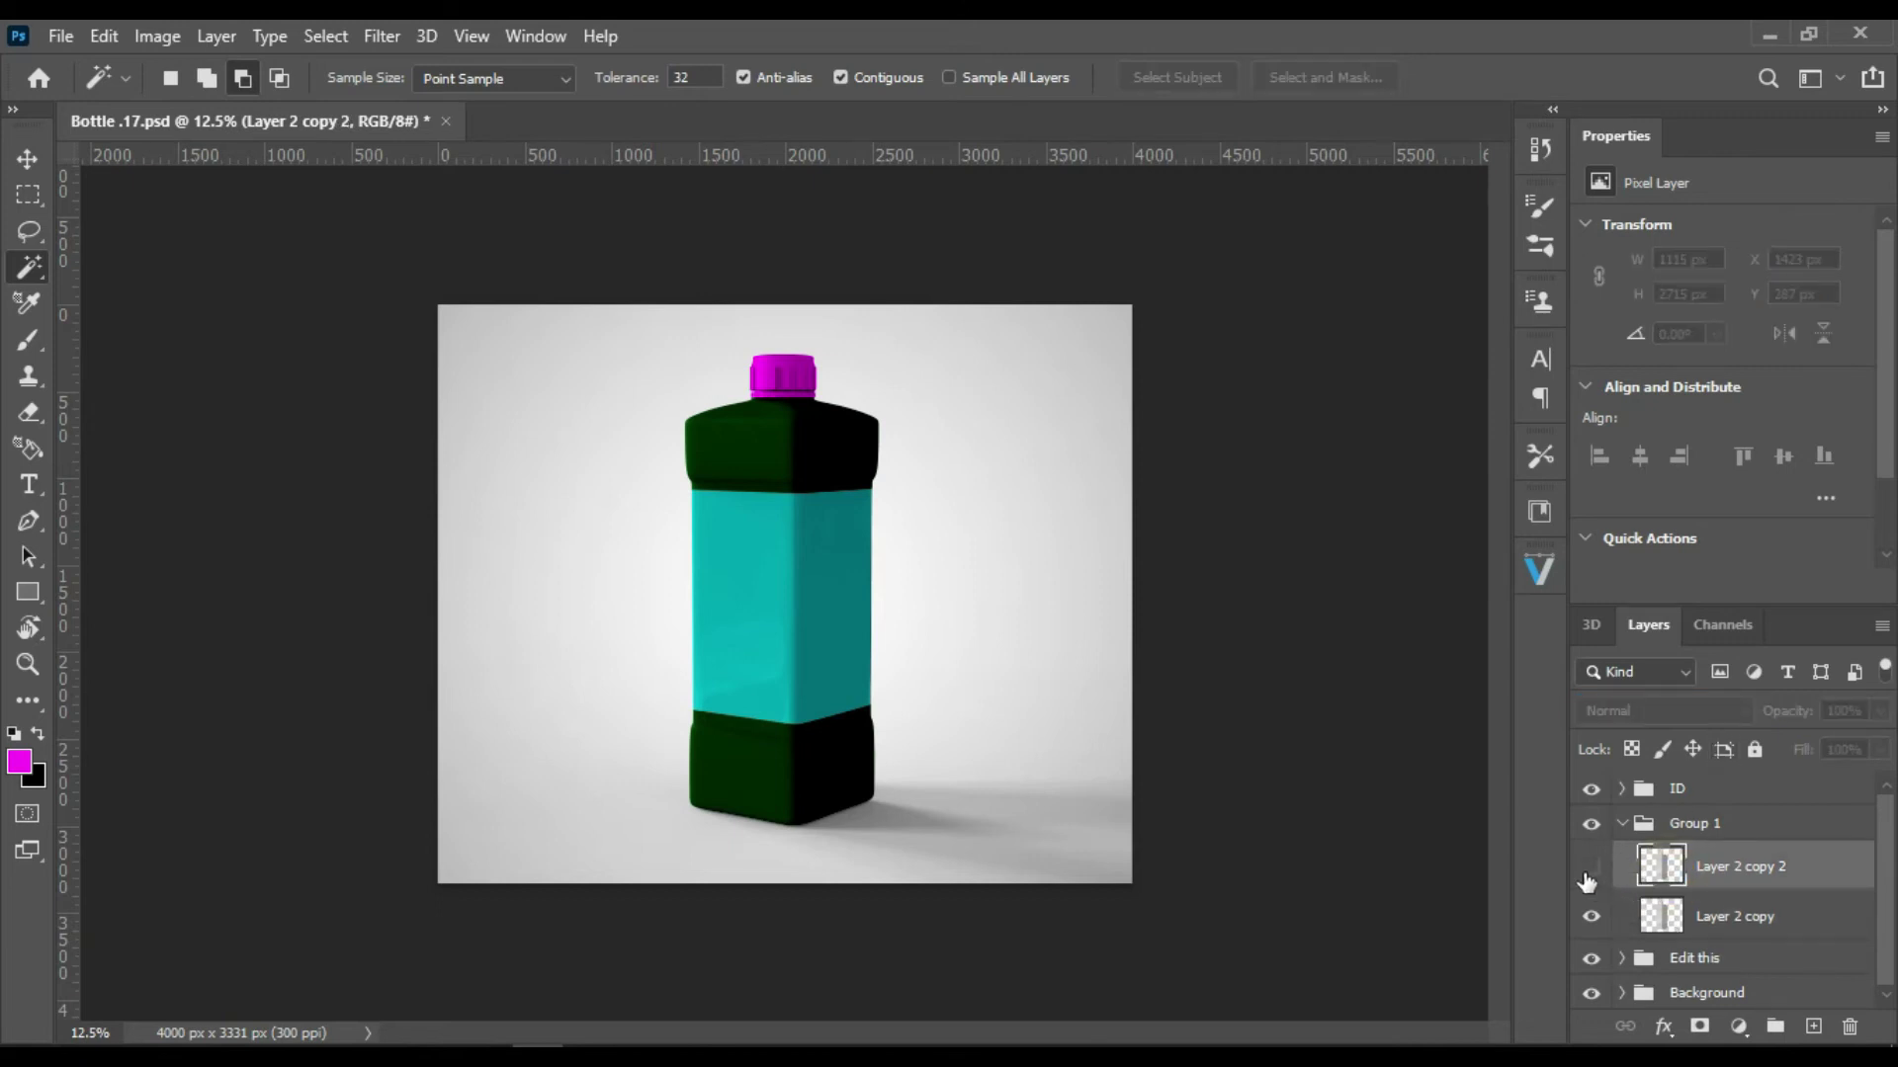
pyautogui.click(1591, 867)
pyautogui.click(1665, 711)
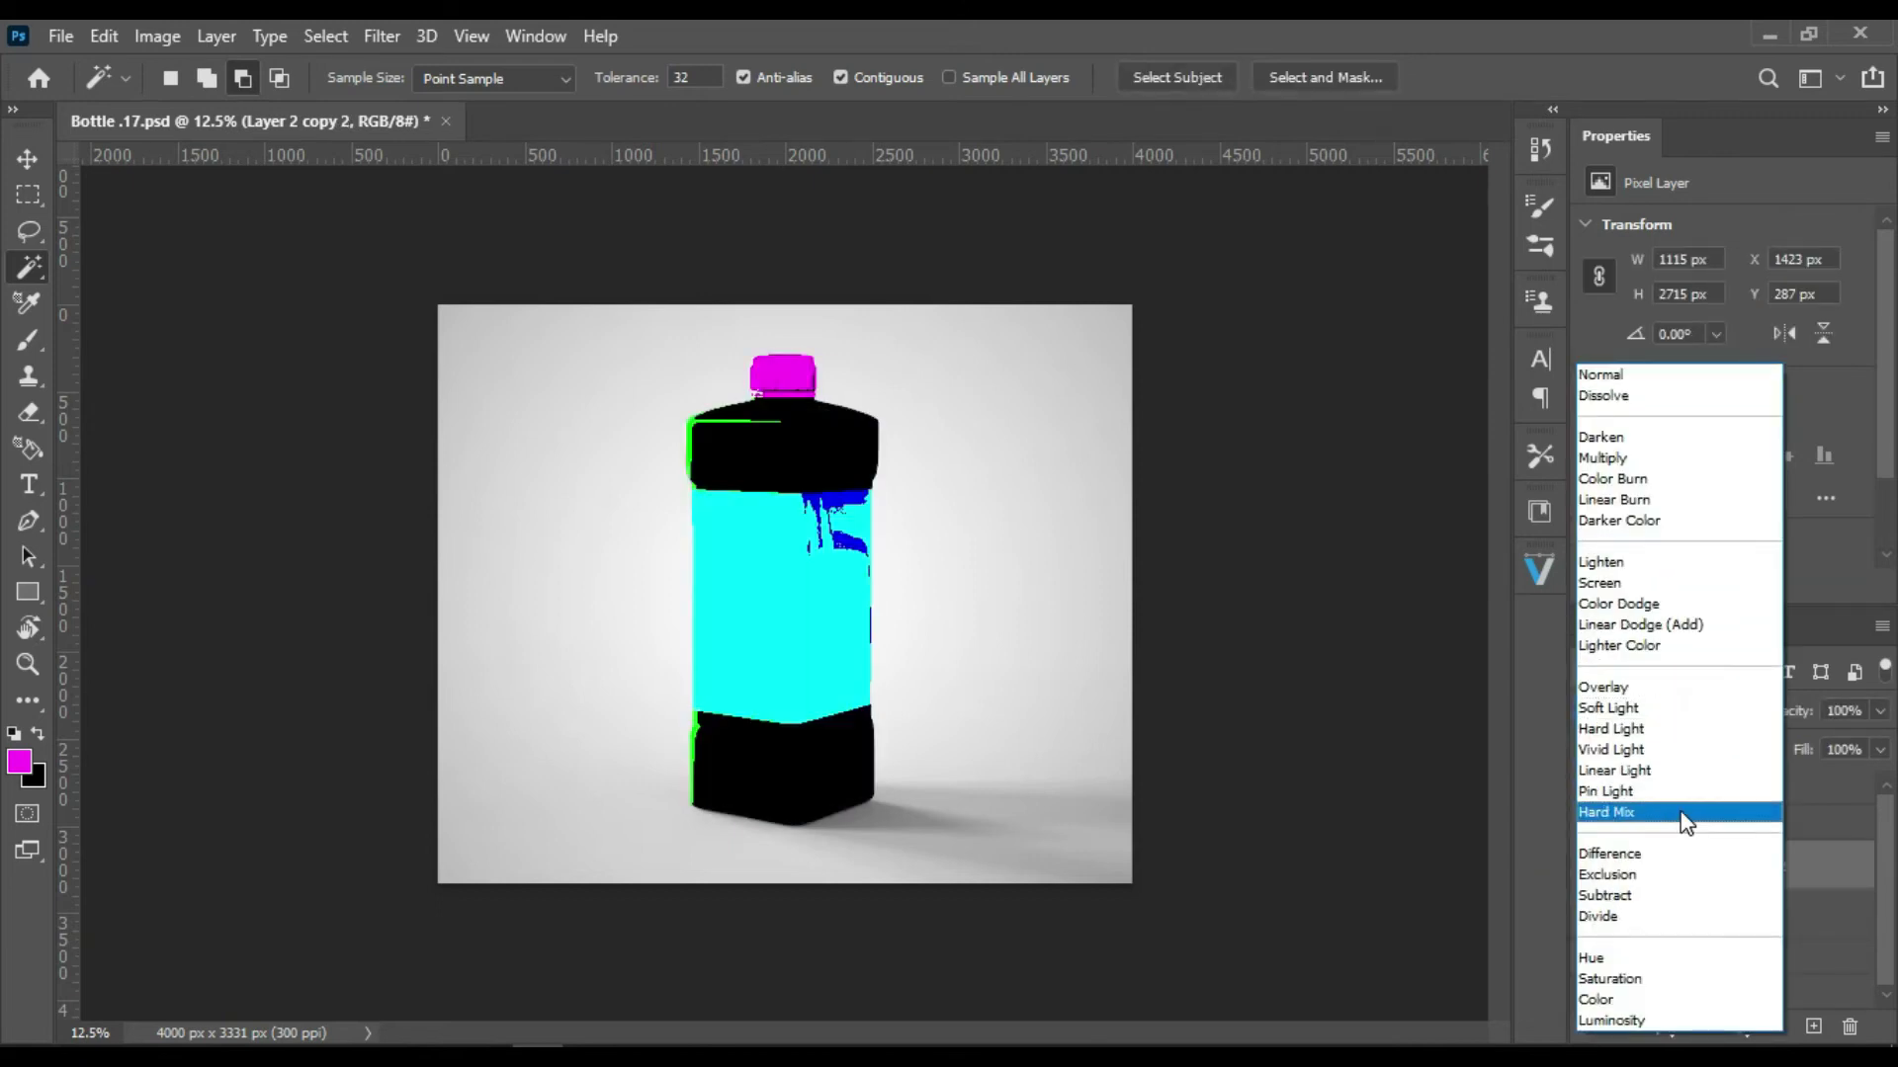
pyautogui.click(1649, 588)
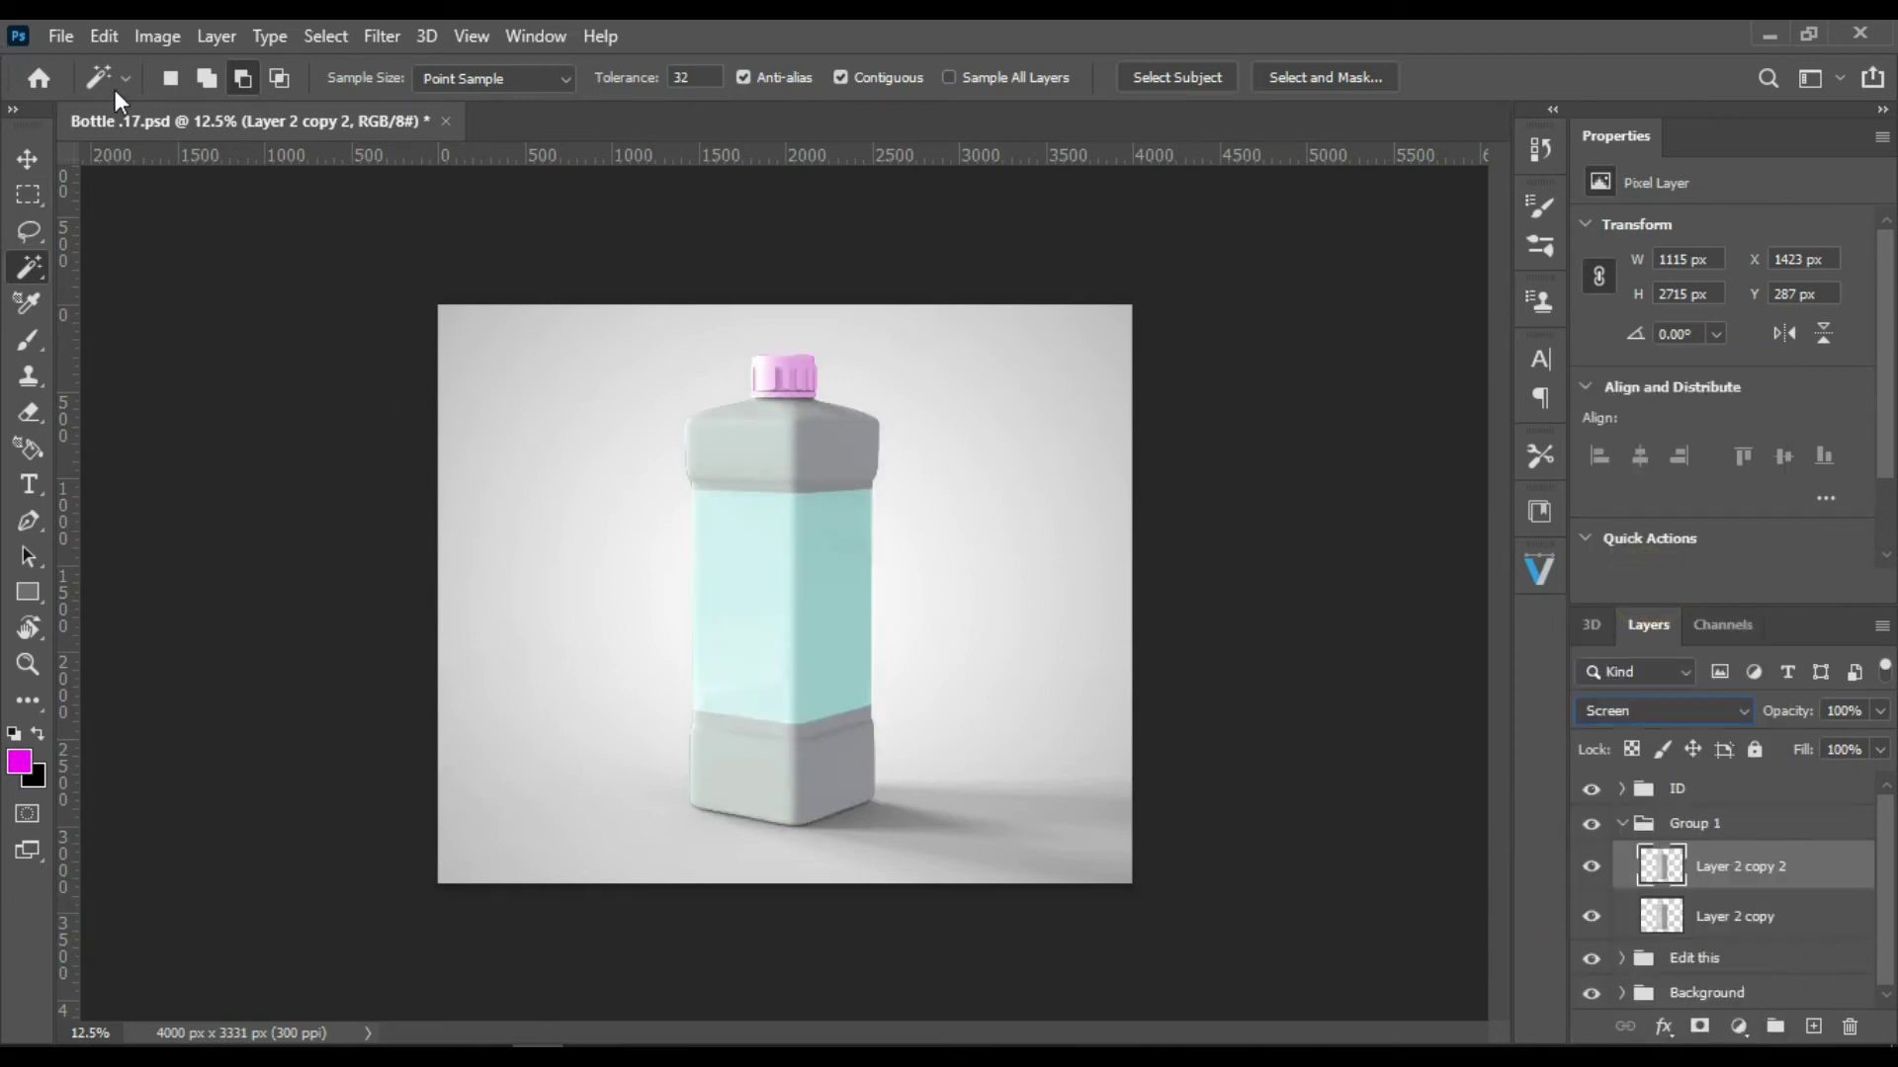
# Step: Apply Levels to Layer 2 copy 2 with black input 207 and white output 107
pyautogui.click(155, 36)
pyautogui.moveTo(200, 109)
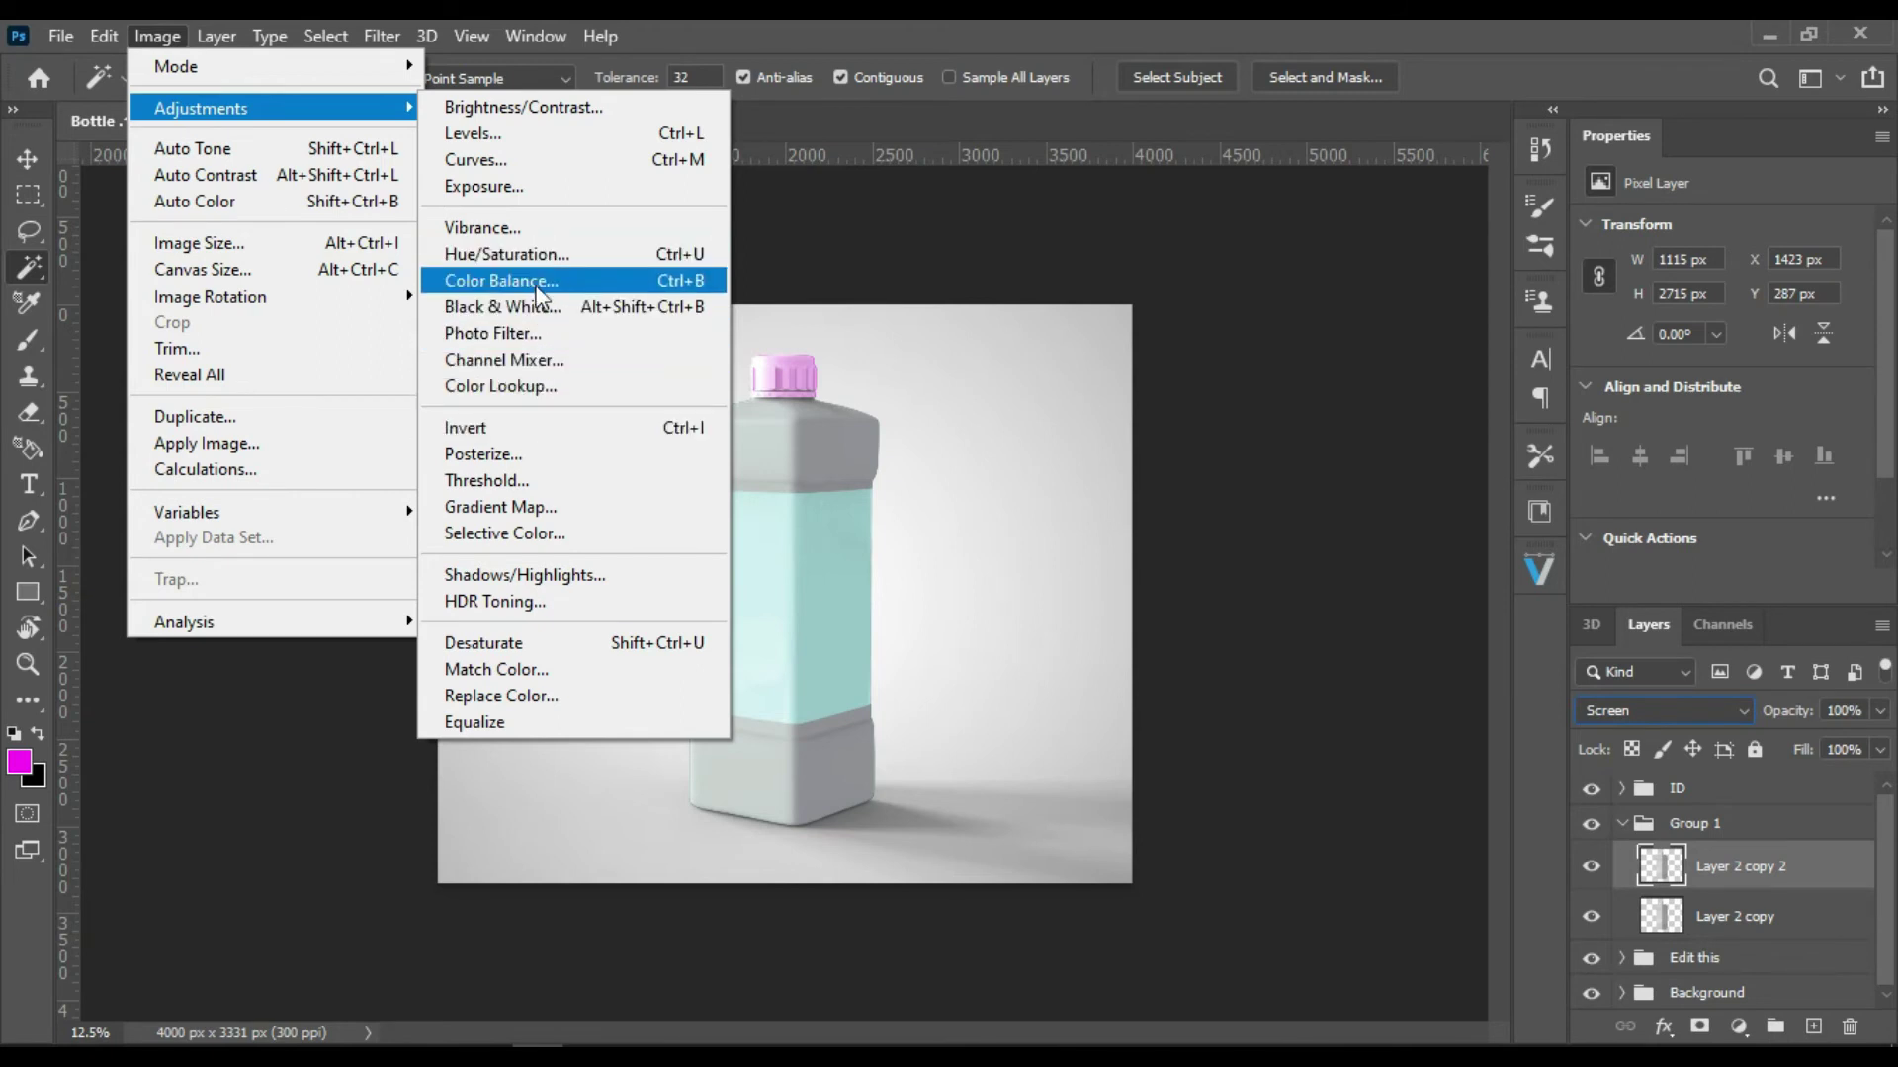
pyautogui.click(520, 137)
pyautogui.moveTo(1248, 513); pyautogui.dragTo(1522, 519)
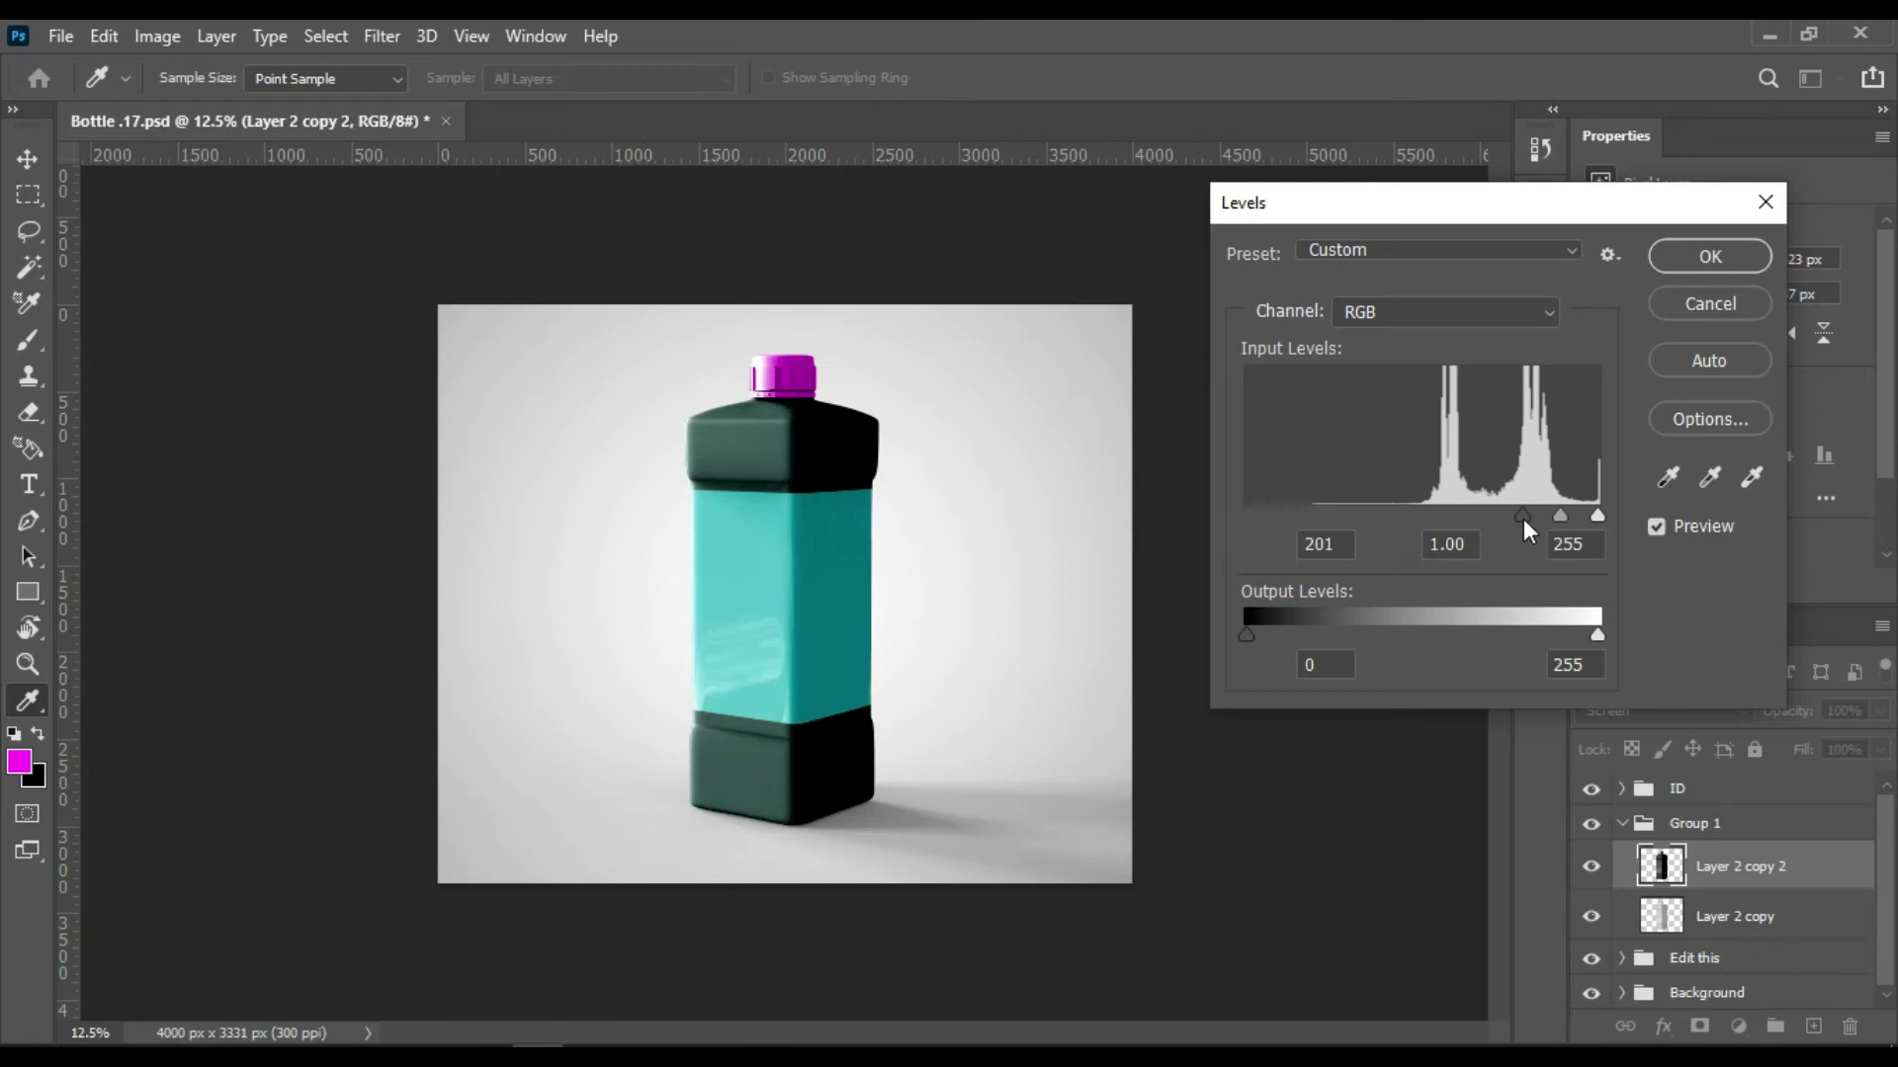
pyautogui.moveTo(1522, 519)
pyautogui.mouseDown()
pyautogui.moveTo(1428, 516)
pyautogui.moveTo(1532, 513)
pyautogui.mouseUp()
pyautogui.moveTo(1600, 638)
pyautogui.mouseDown()
pyautogui.moveTo(1473, 650)
pyautogui.moveTo(1329, 627)
pyautogui.mouseUp()
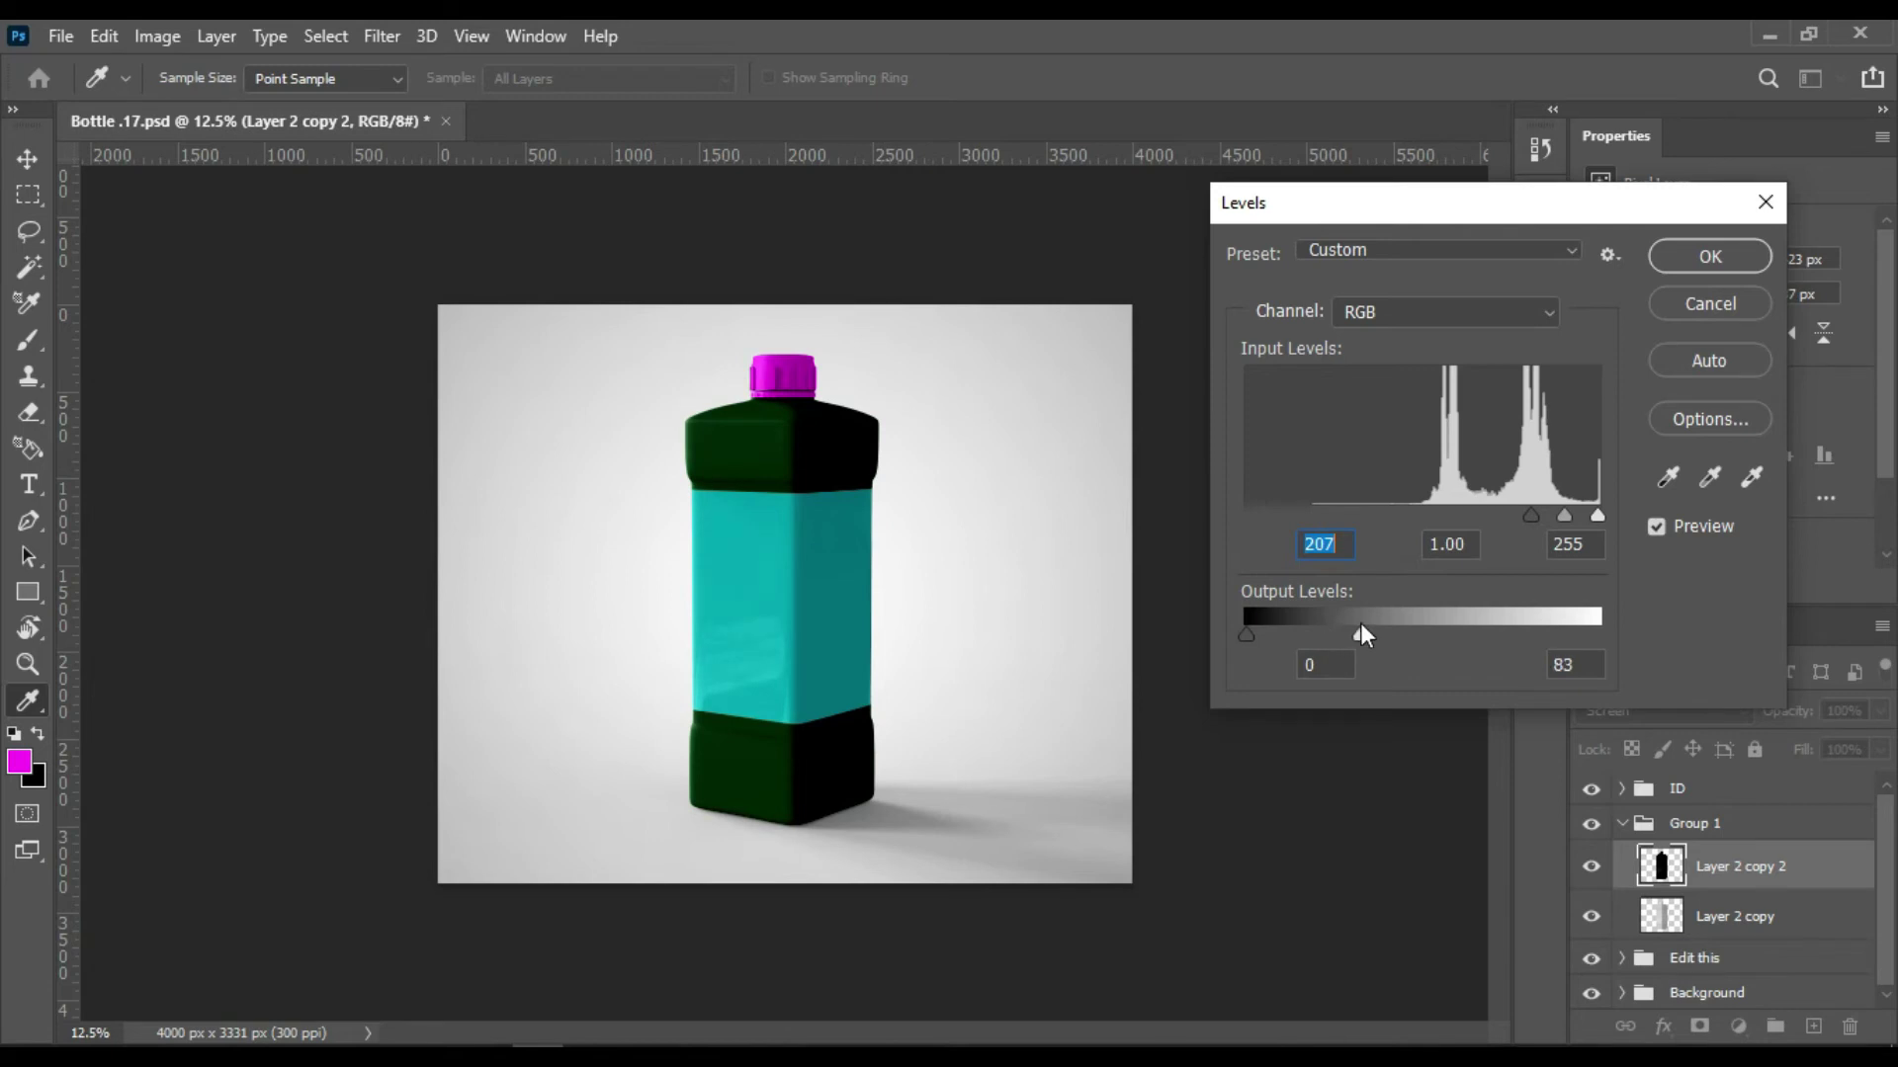
pyautogui.moveTo(1362, 627); pyautogui.dragTo(1394, 619)
# Step: Confirm the Levels, then duplicate Layer 2 copy as Layer 2 copy 3 blended with Linear Dodge (Add)
pyautogui.click(1681, 271)
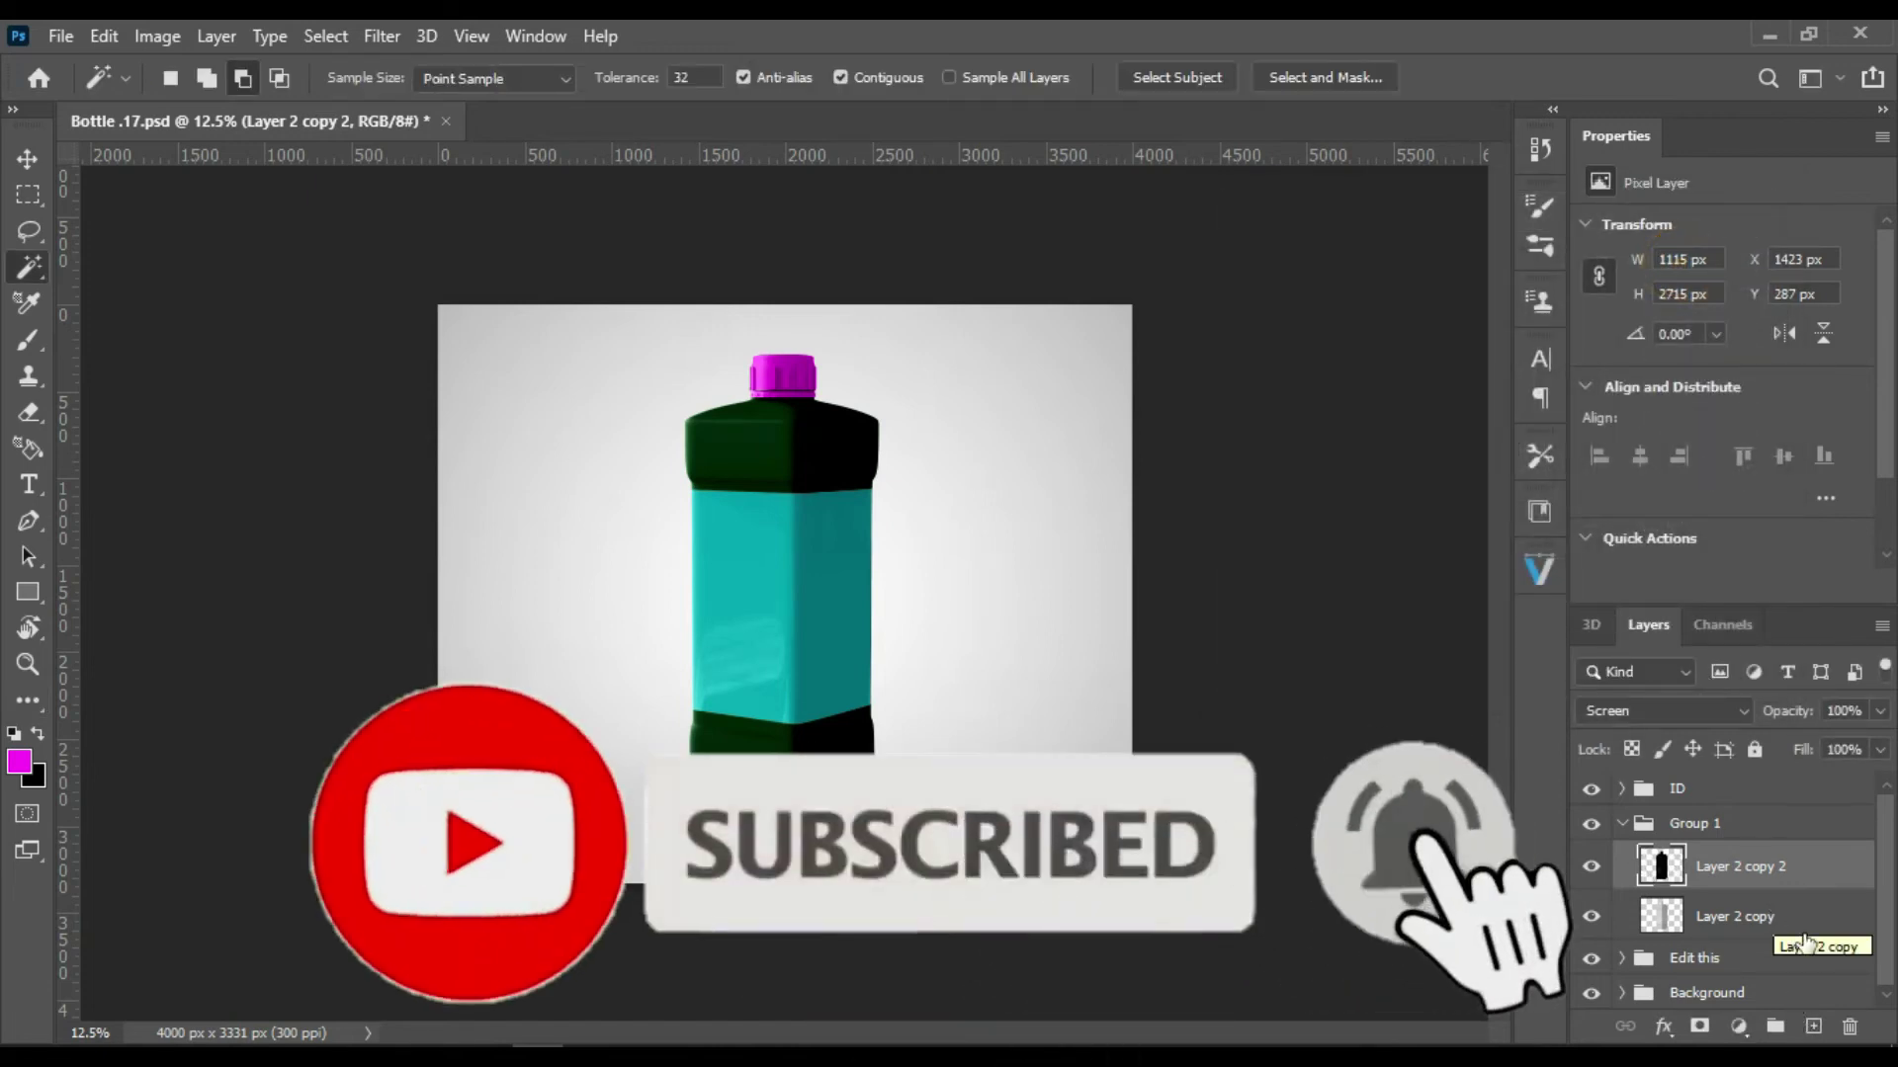
pyautogui.click(1801, 925)
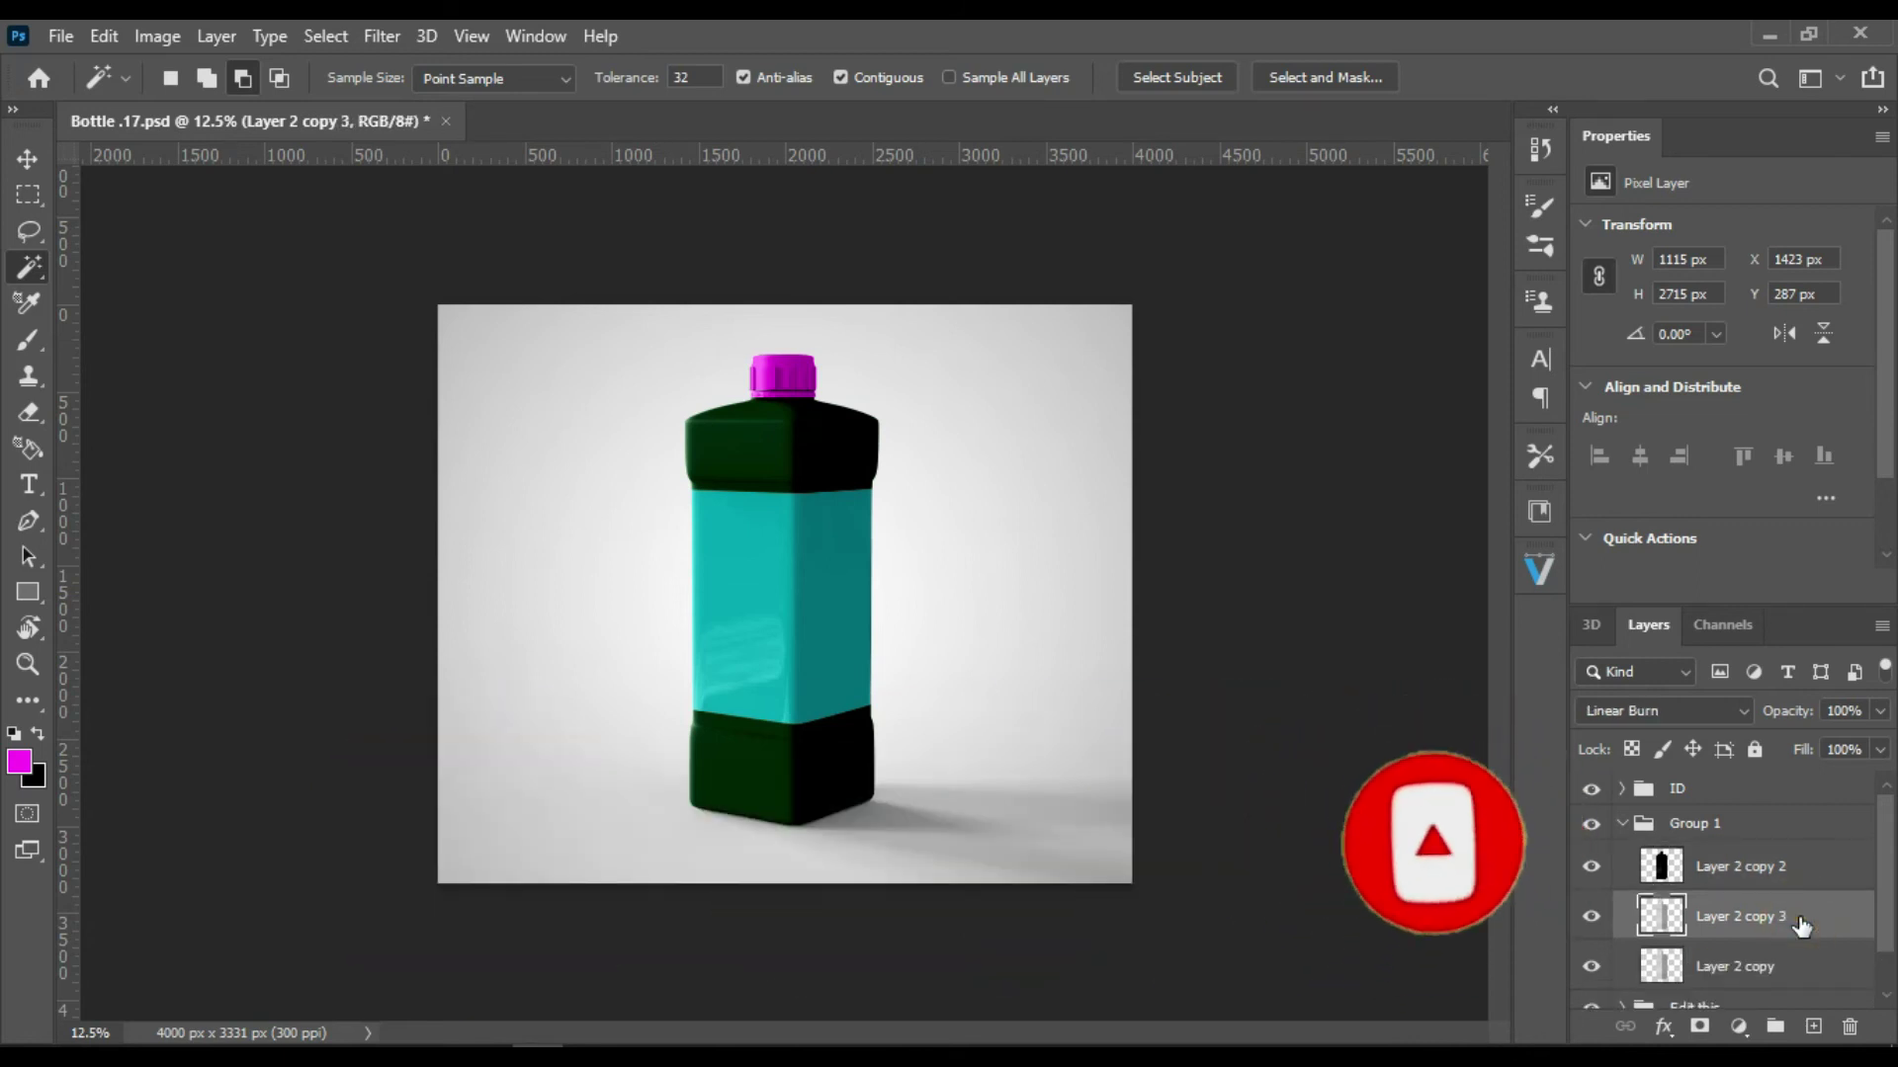
pyautogui.hotkey('ctrl', 'j')
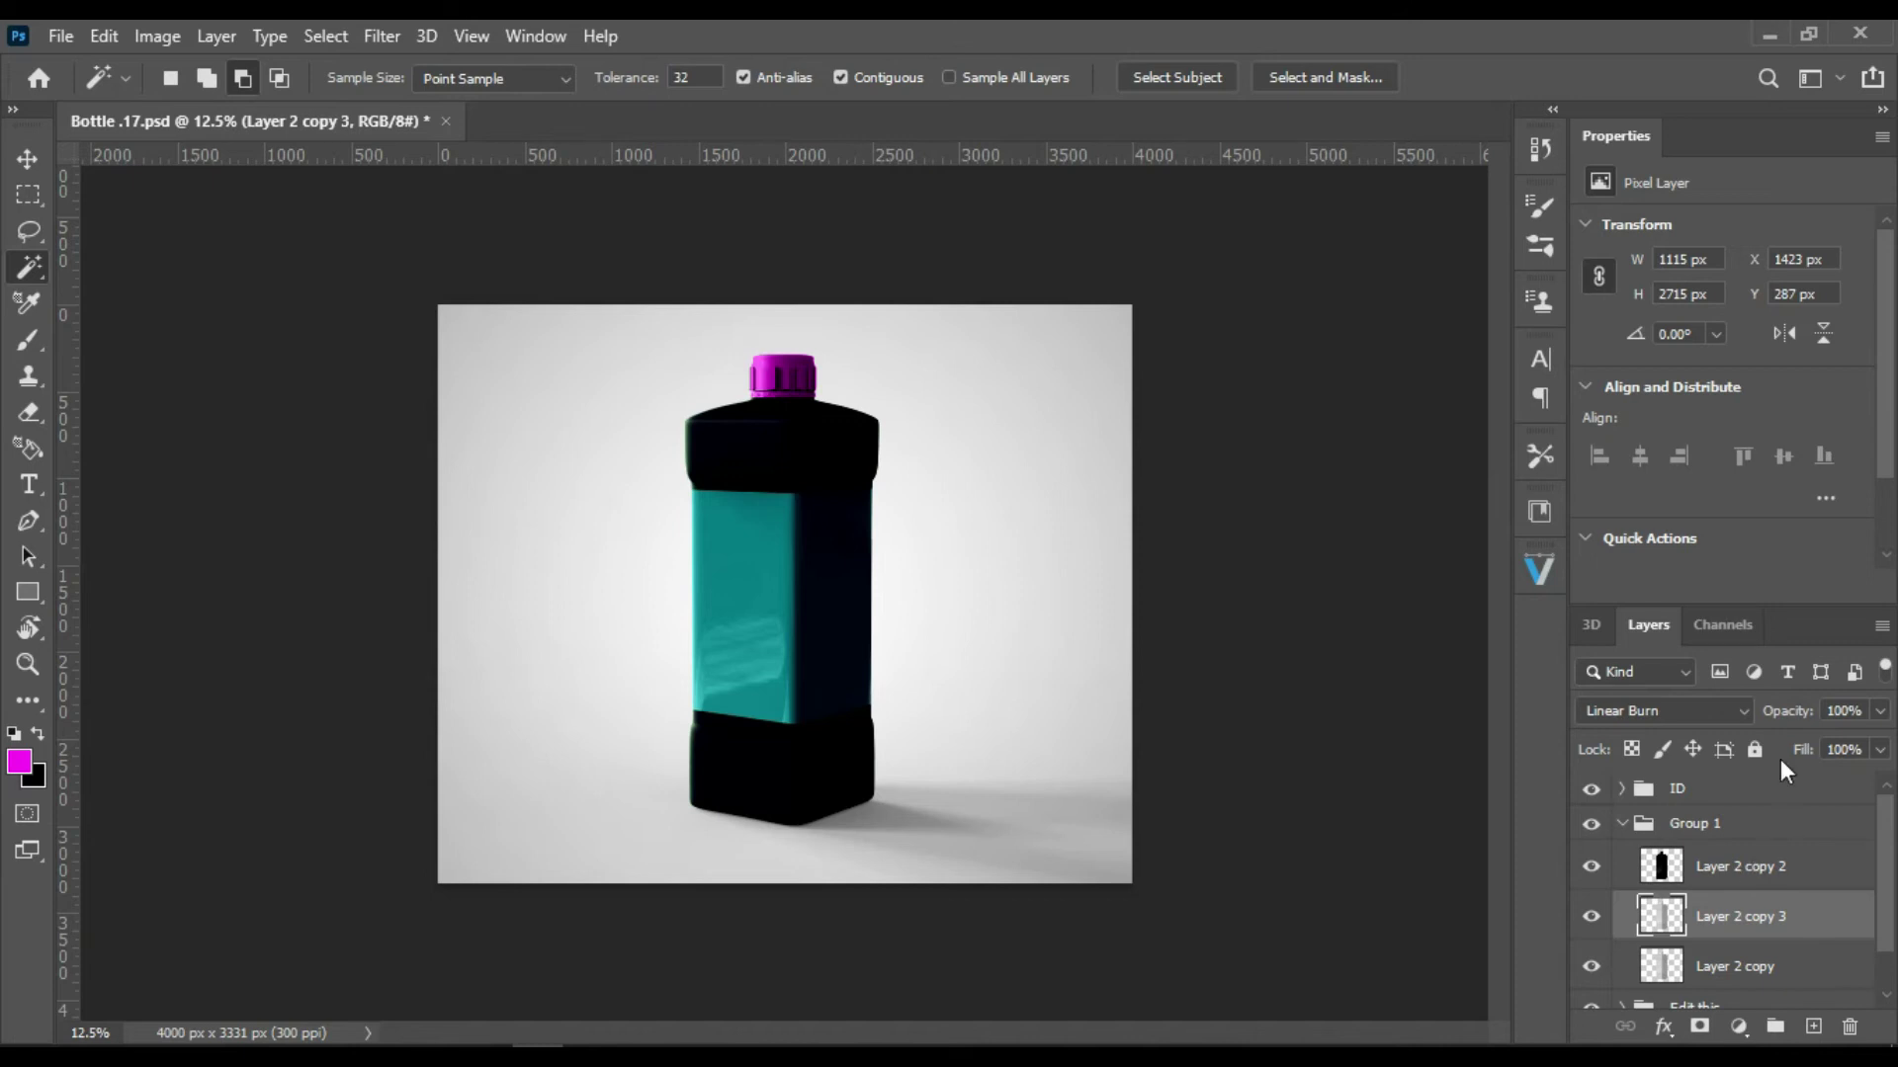
pyautogui.click(1744, 708)
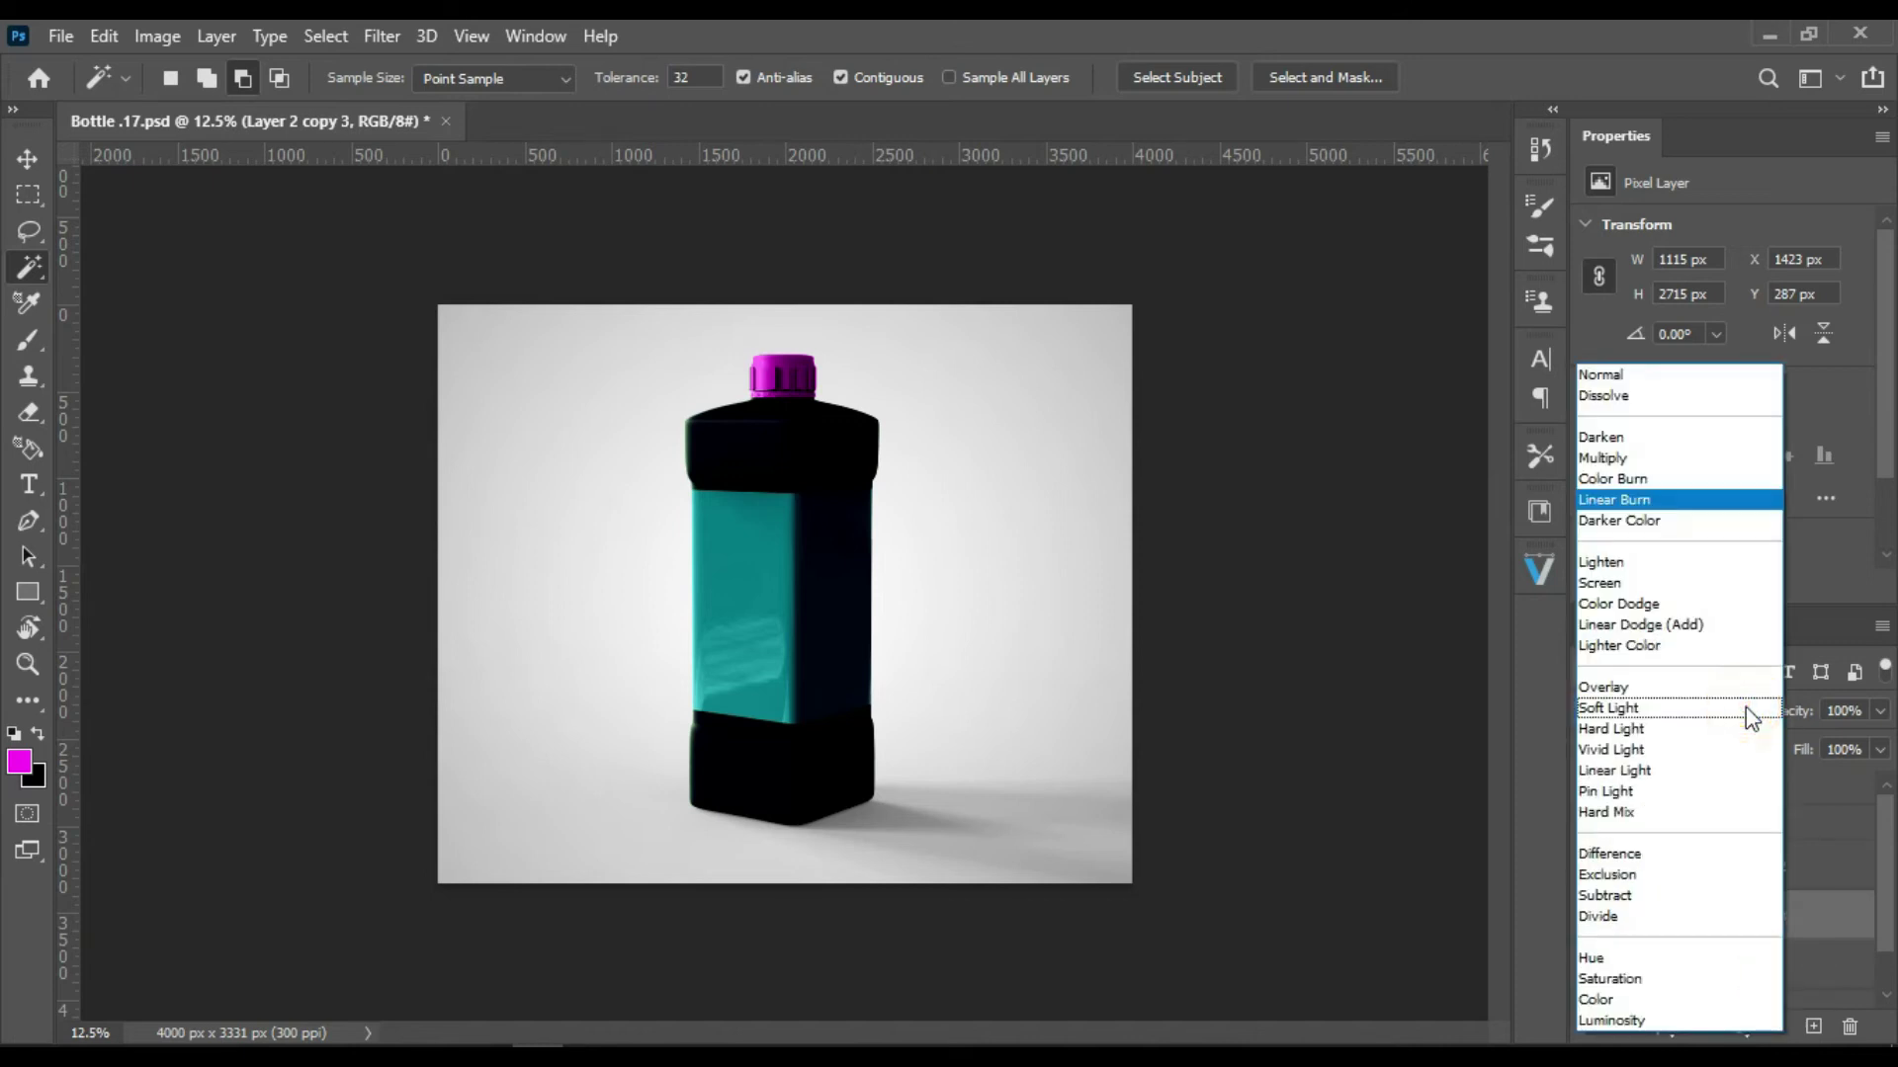
pyautogui.click(1708, 631)
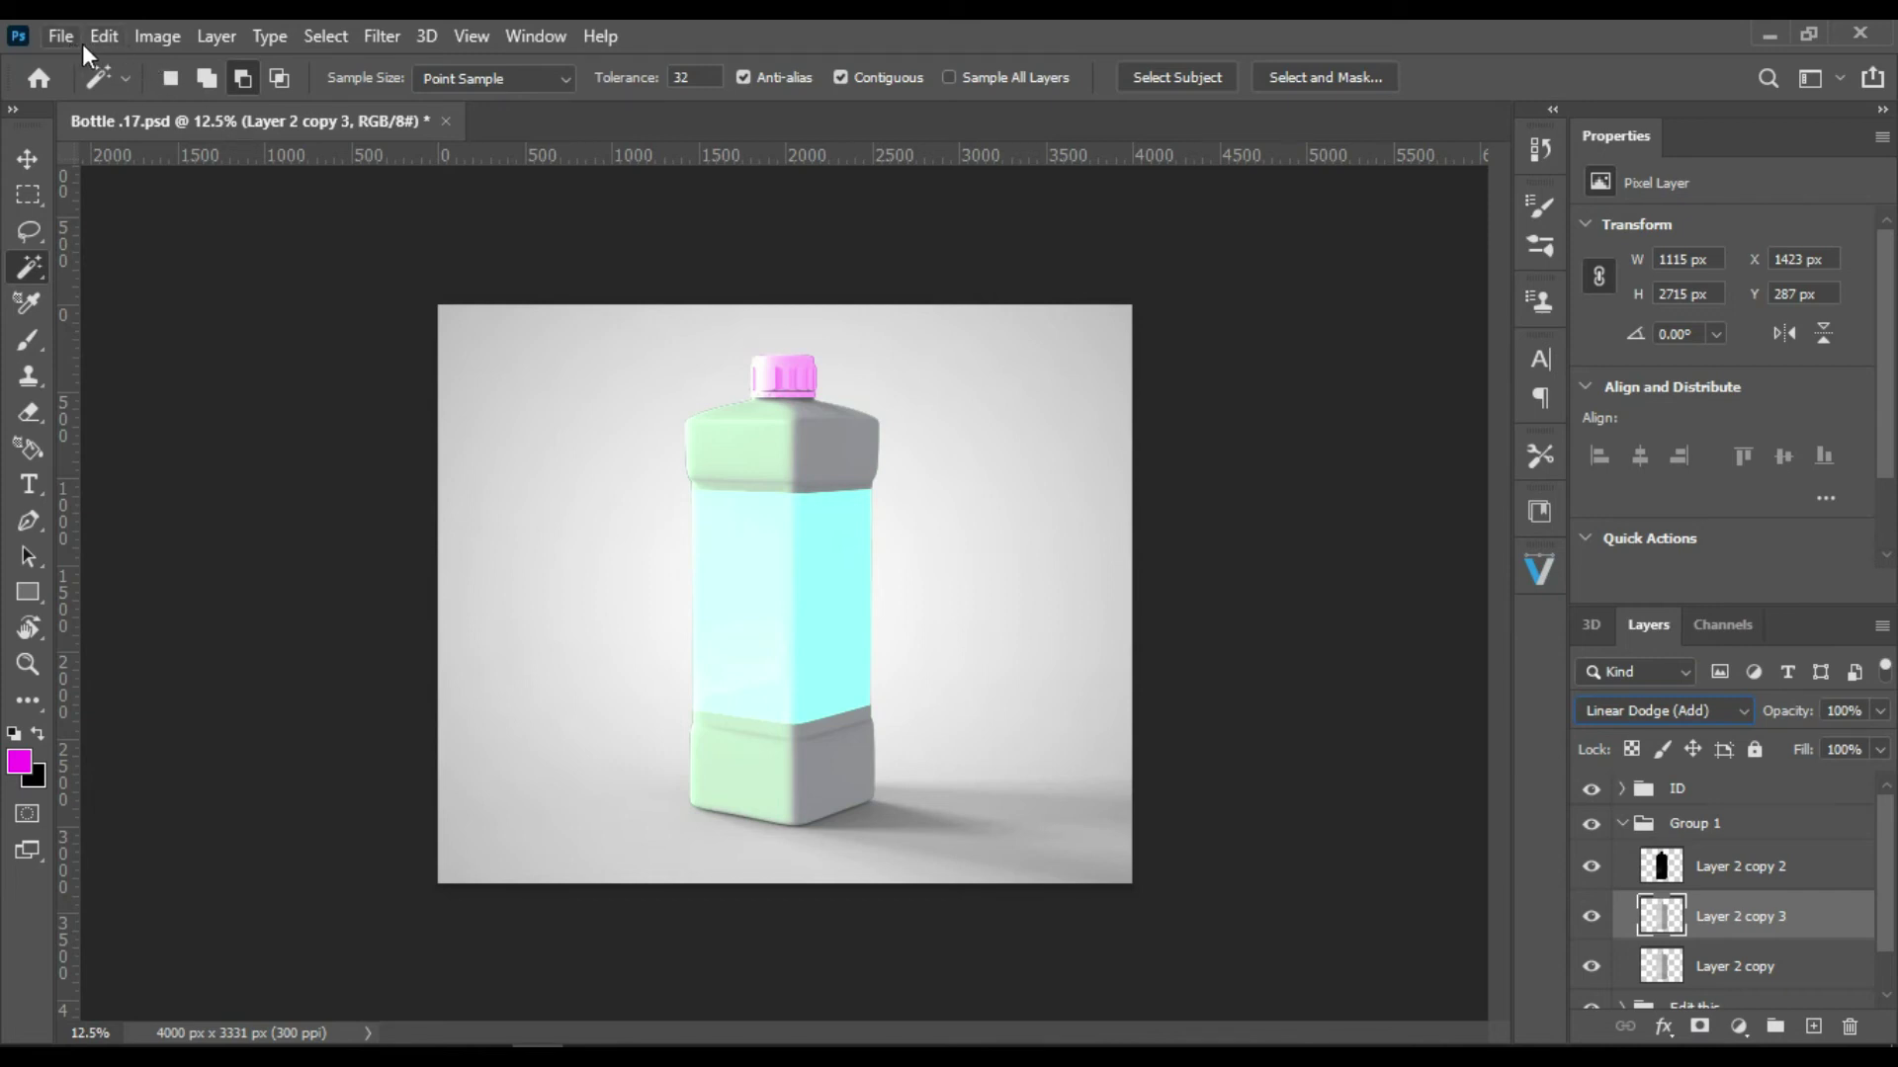
pyautogui.click(166, 36)
pyautogui.moveTo(200, 108)
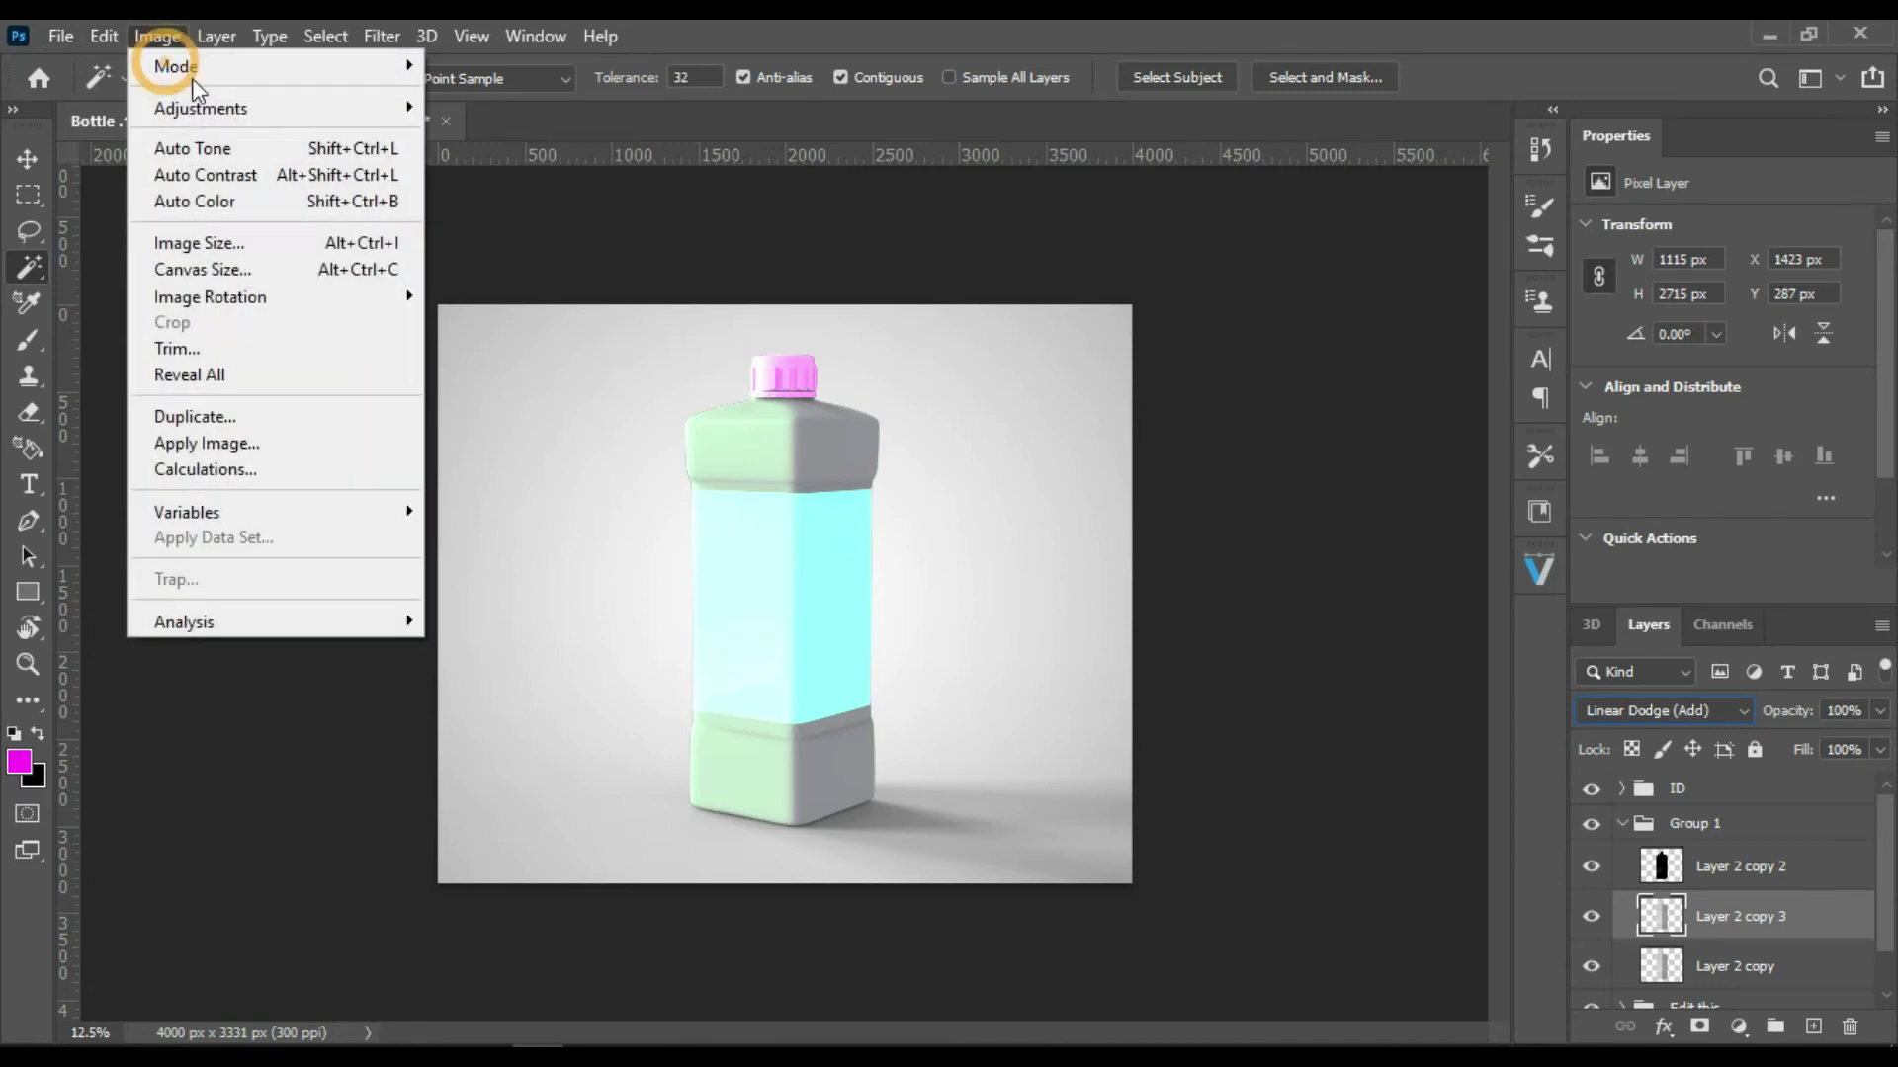
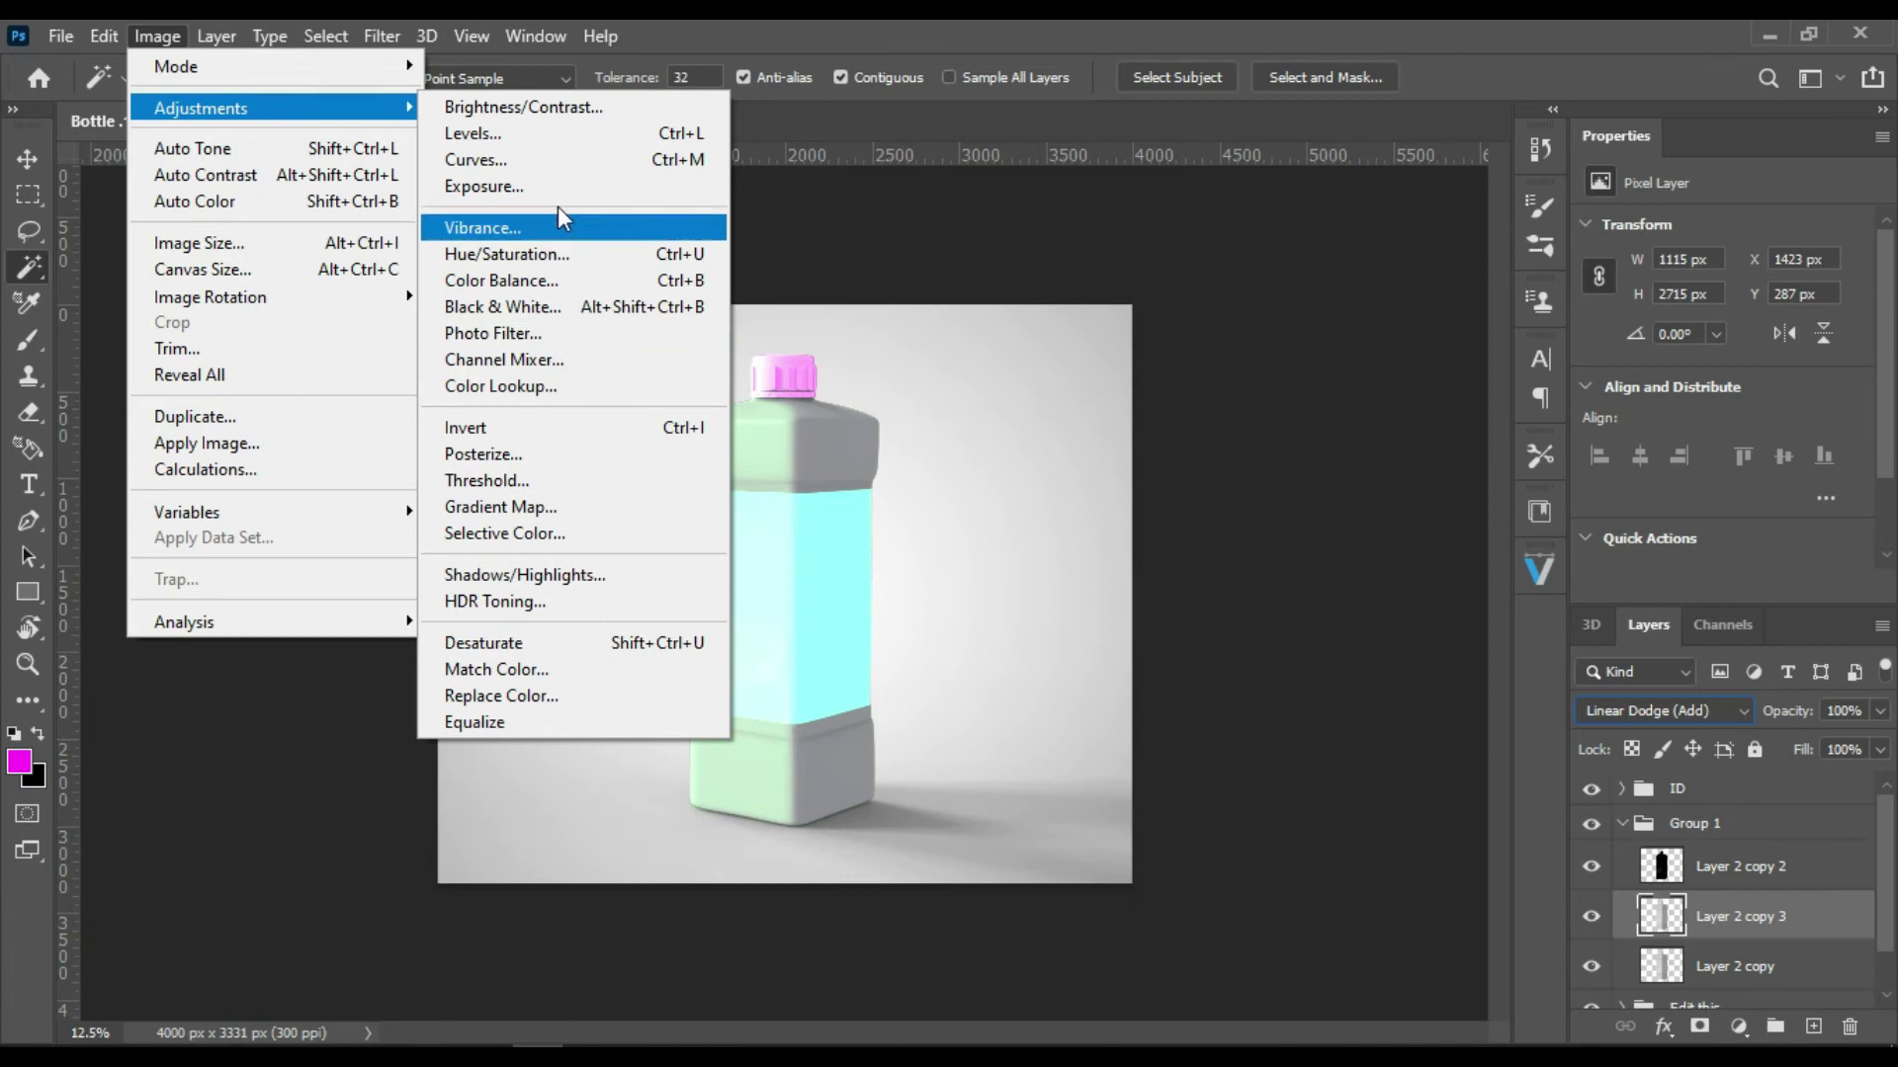
# Step: Apply Levels to Layer 2 copy 3 with input black 140 and output white 156
pyautogui.click(544, 129)
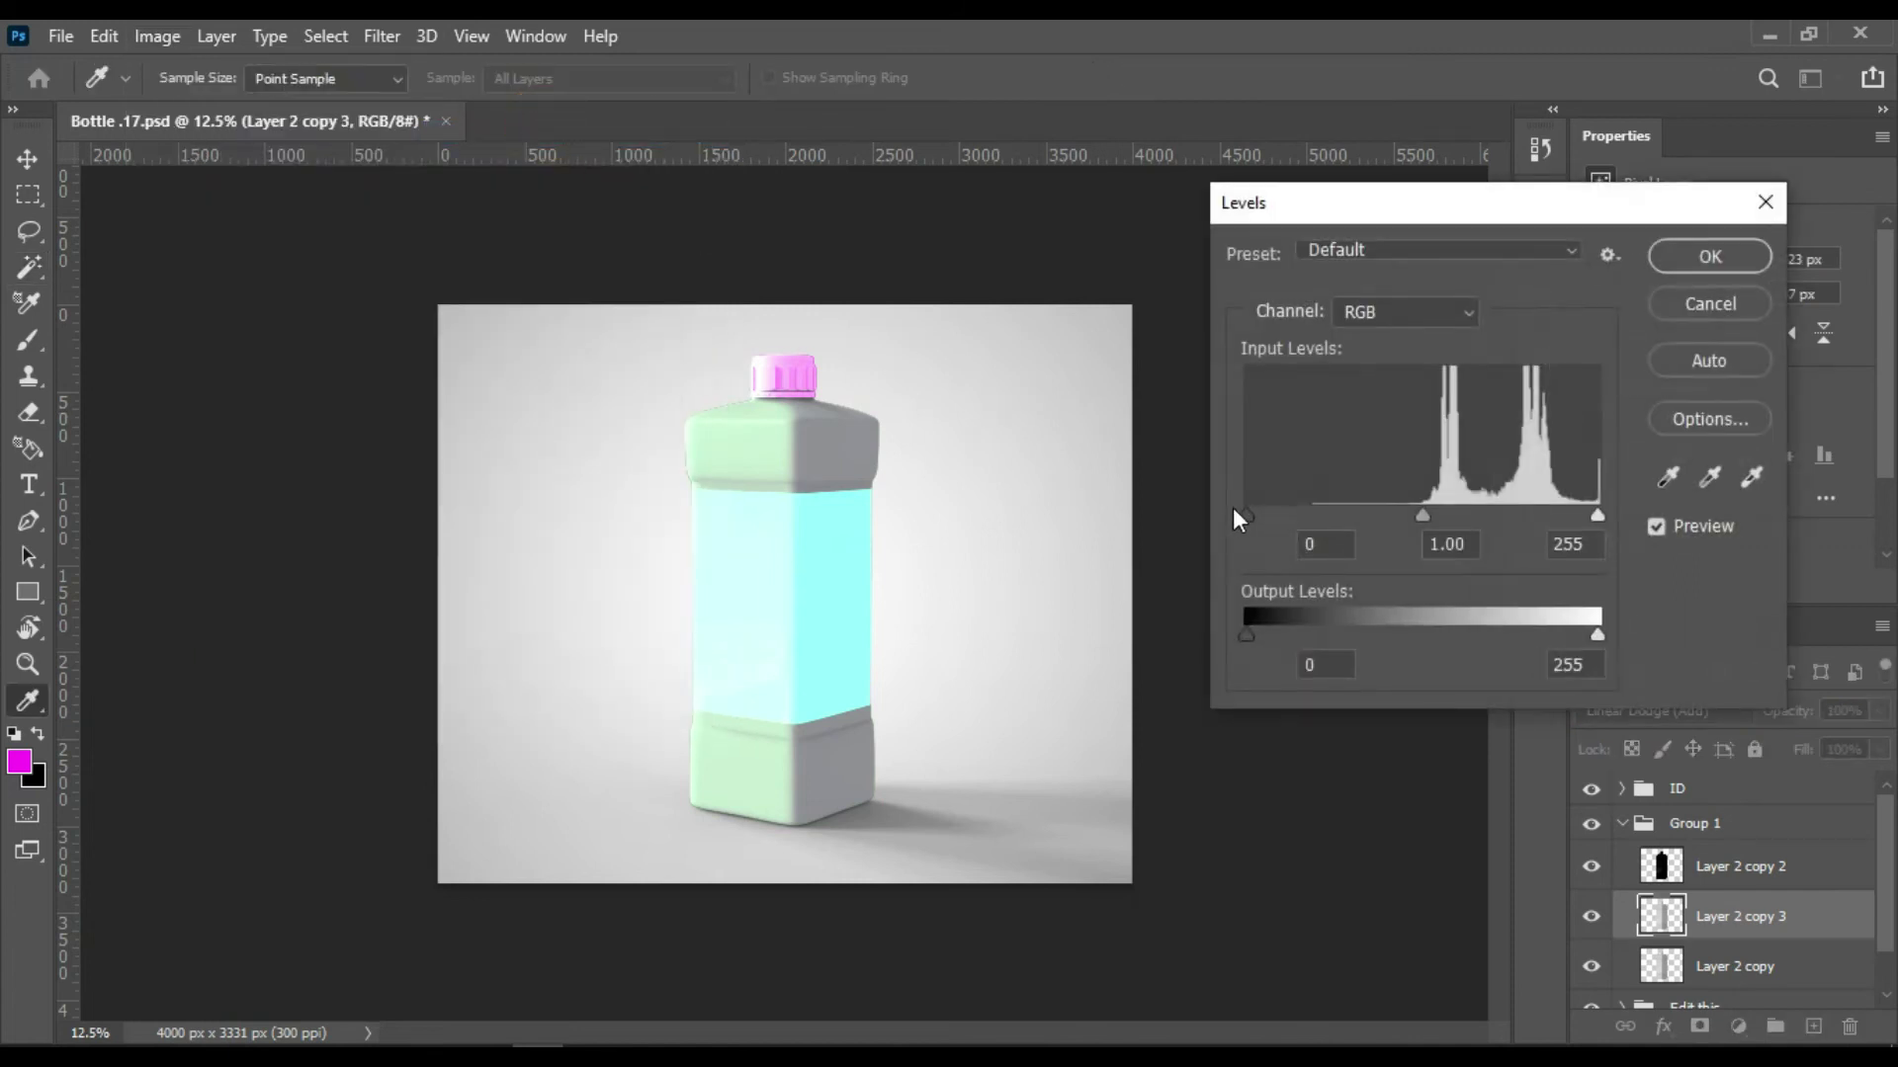
pyautogui.moveTo(1246, 515); pyautogui.dragTo(1424, 504)
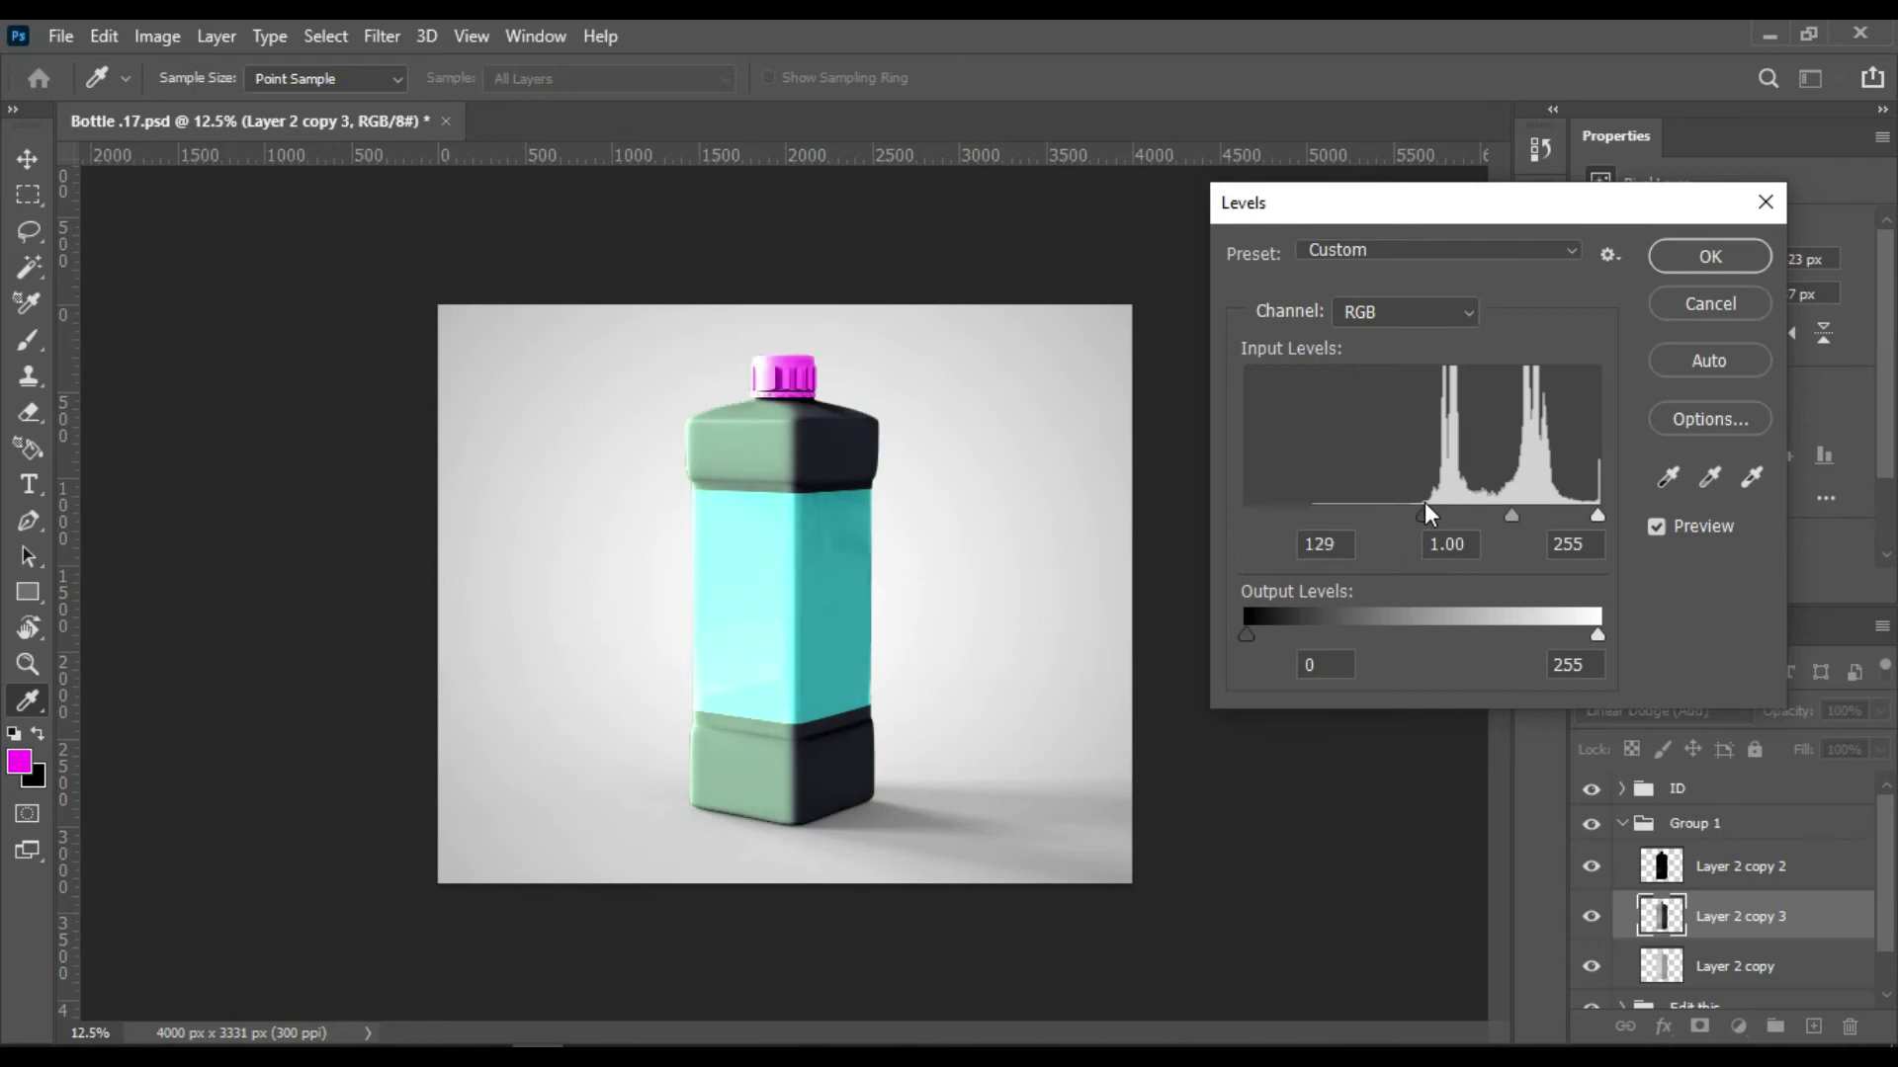
pyautogui.moveTo(1594, 634); pyautogui.dragTo(1460, 633)
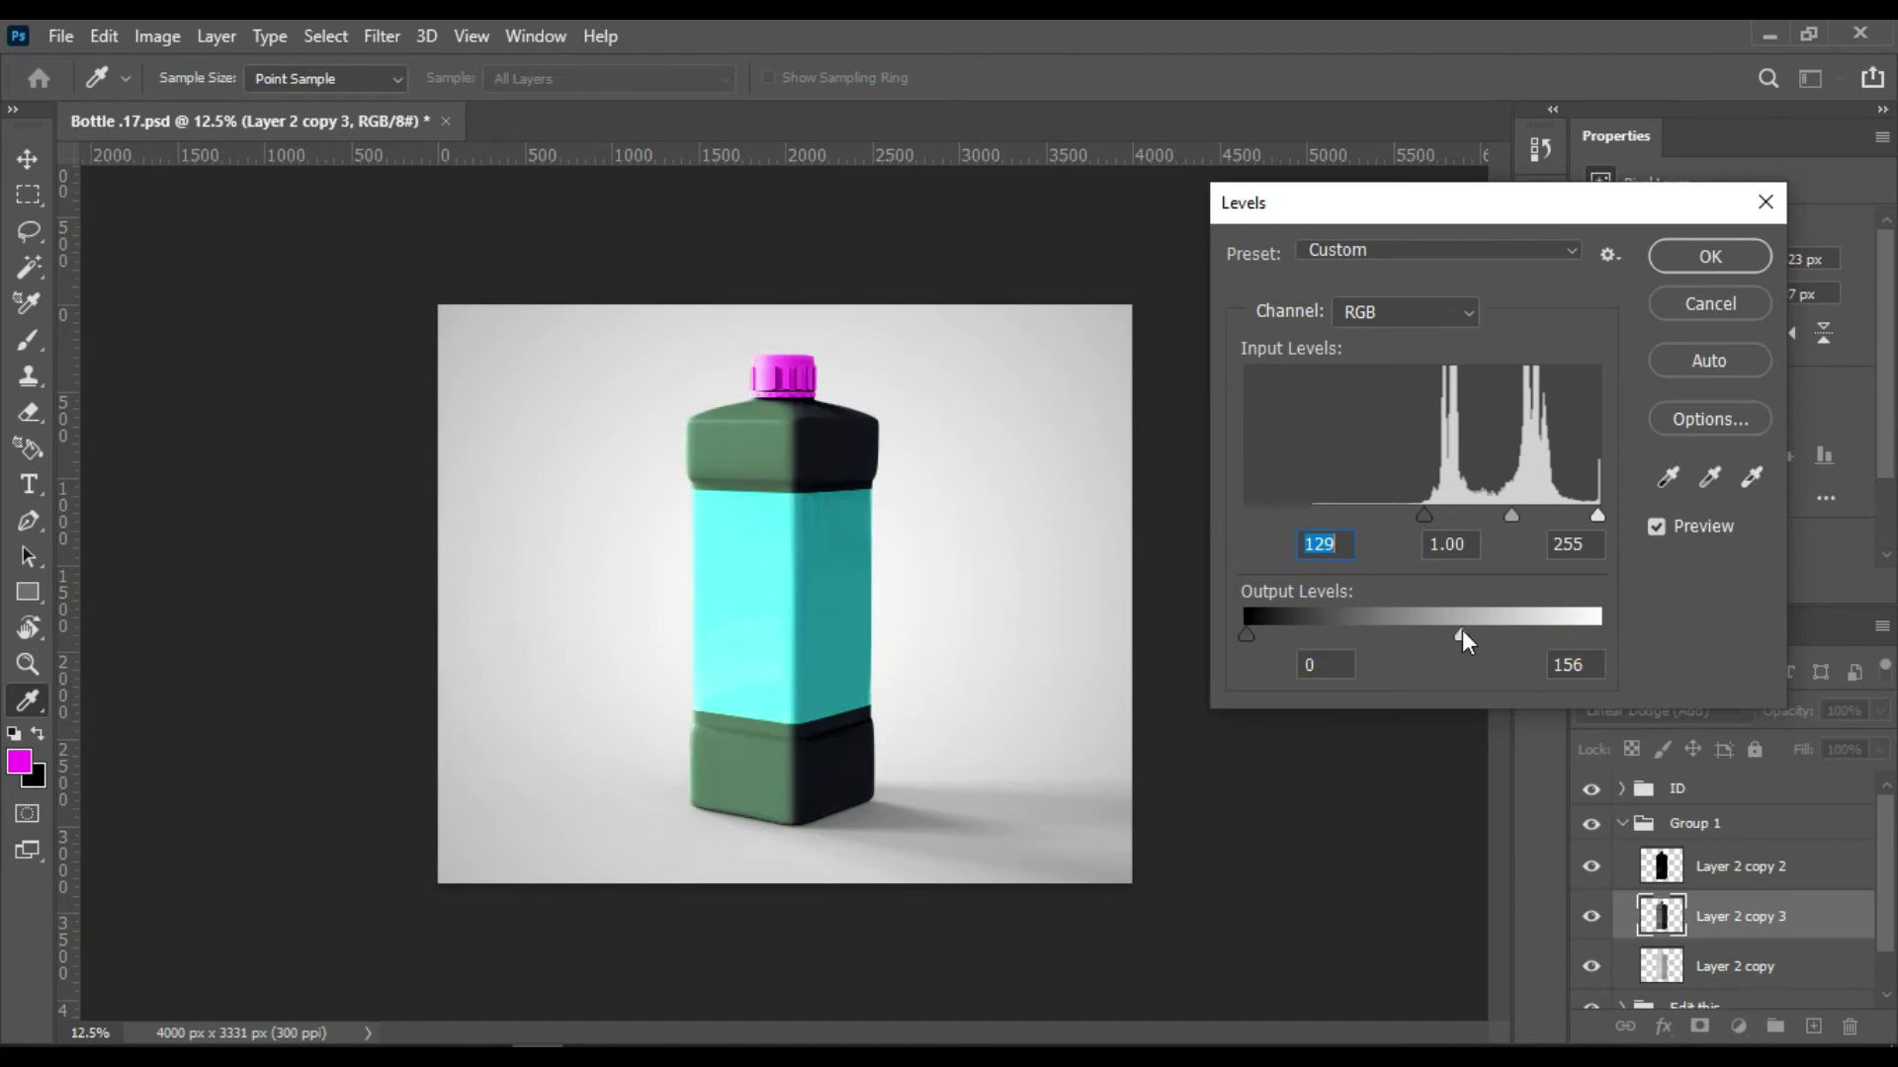
pyautogui.click(1462, 630)
pyautogui.moveTo(1426, 516); pyautogui.dragTo(1439, 516)
pyautogui.click(1439, 516)
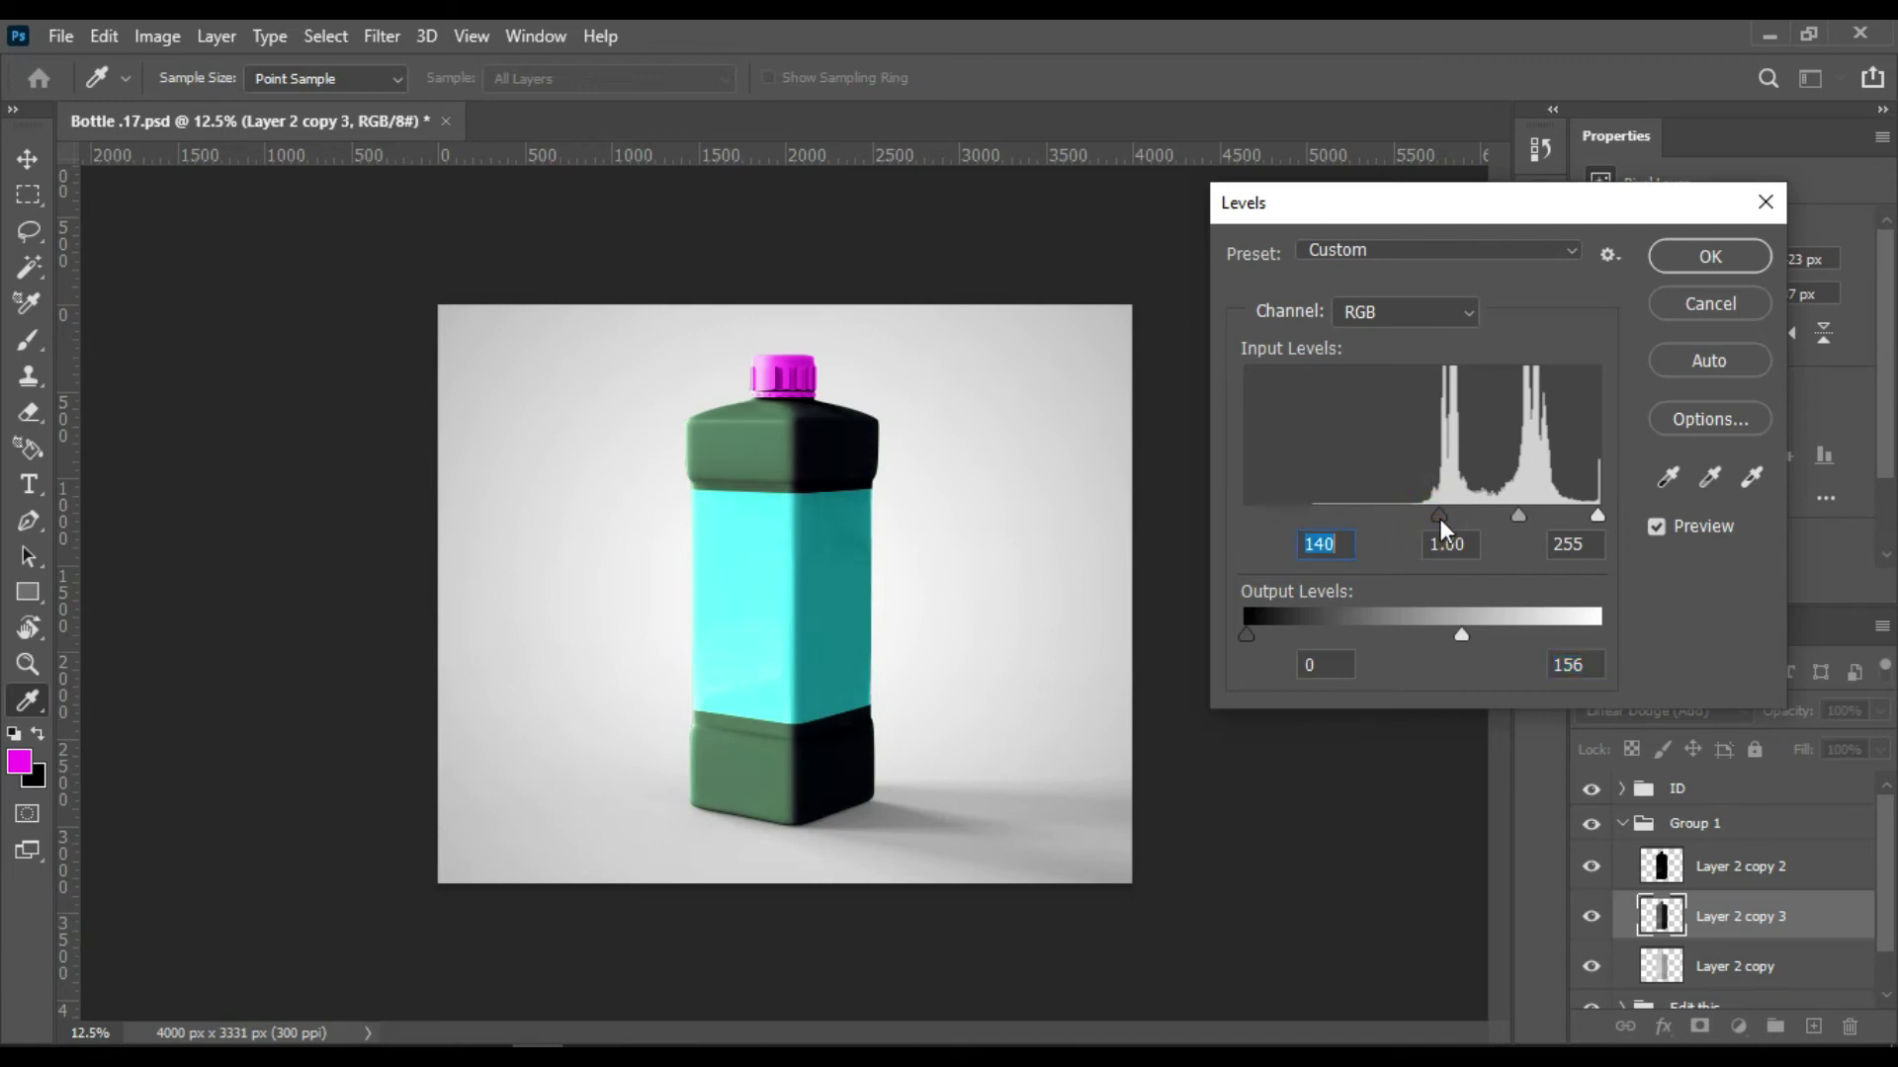
pyautogui.click(1717, 255)
# Step: Rename Group 1 to 'FX'
pyautogui.press('w')
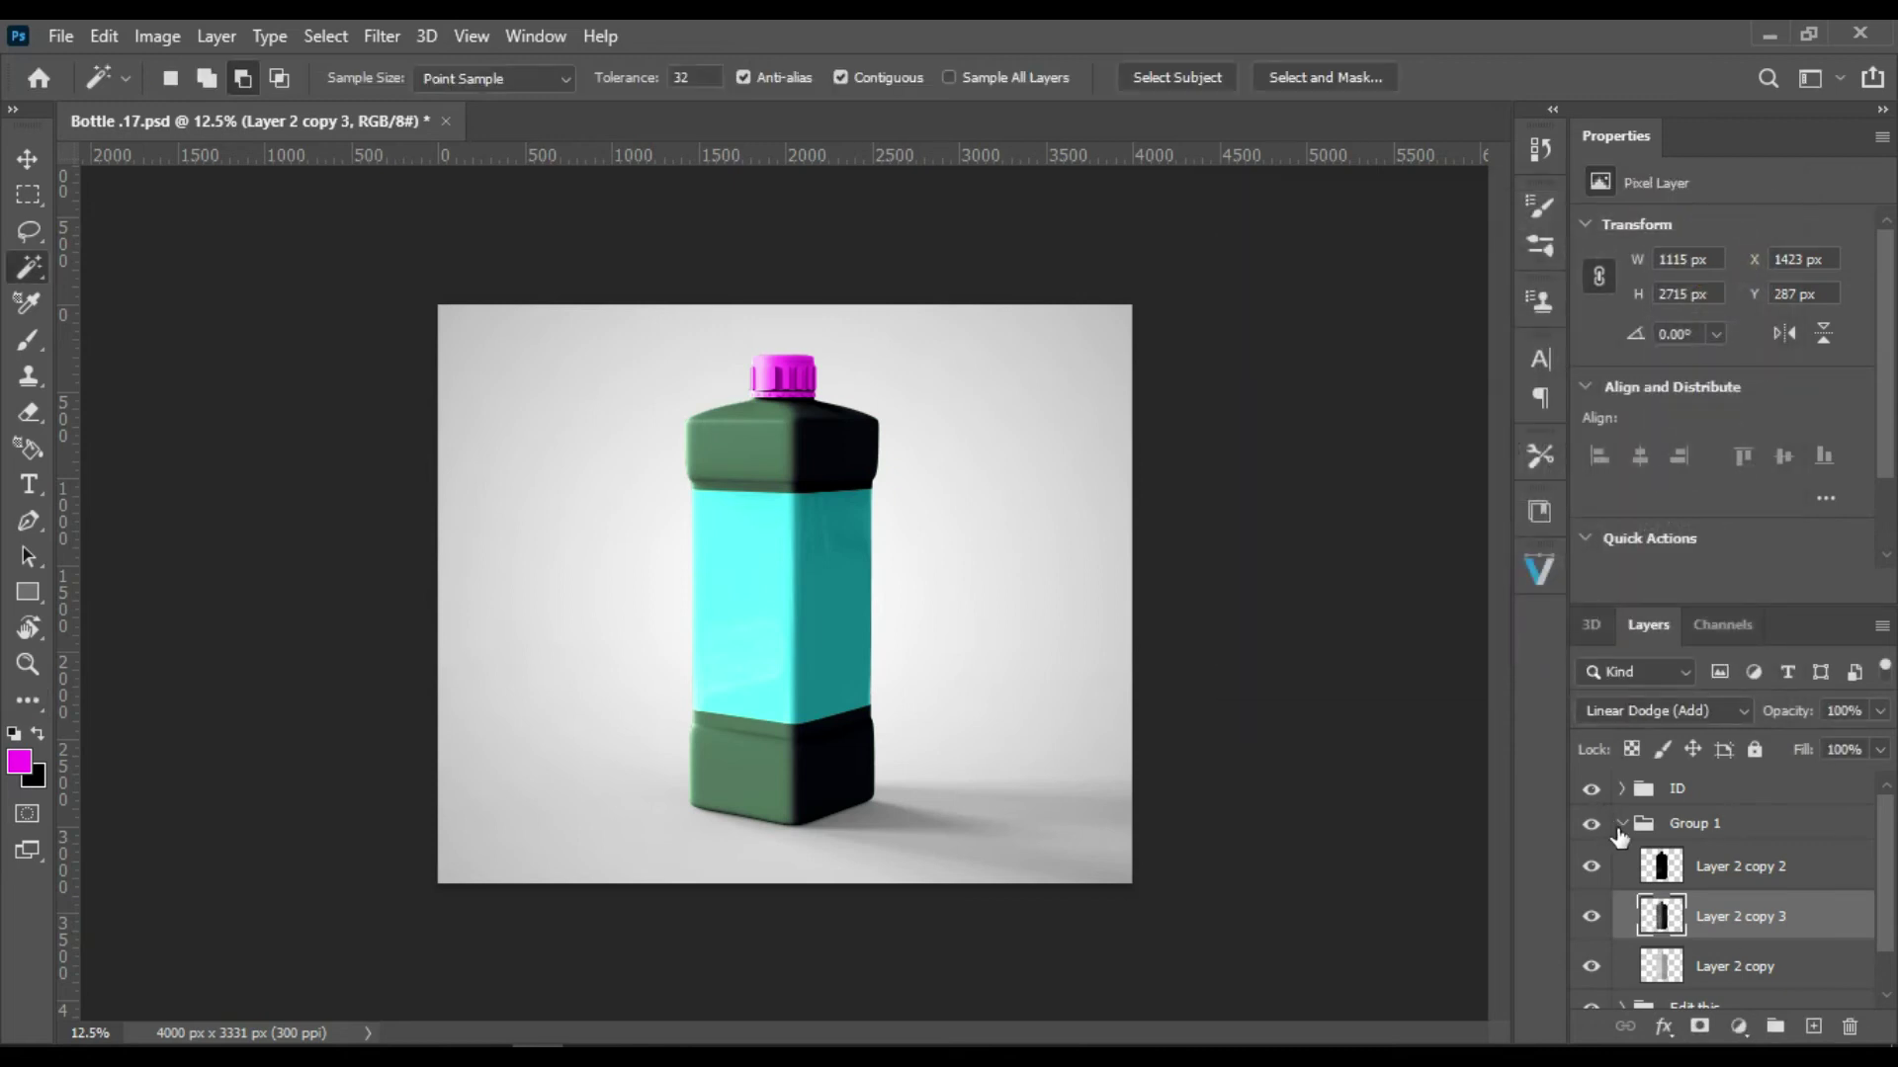
pyautogui.click(1621, 824)
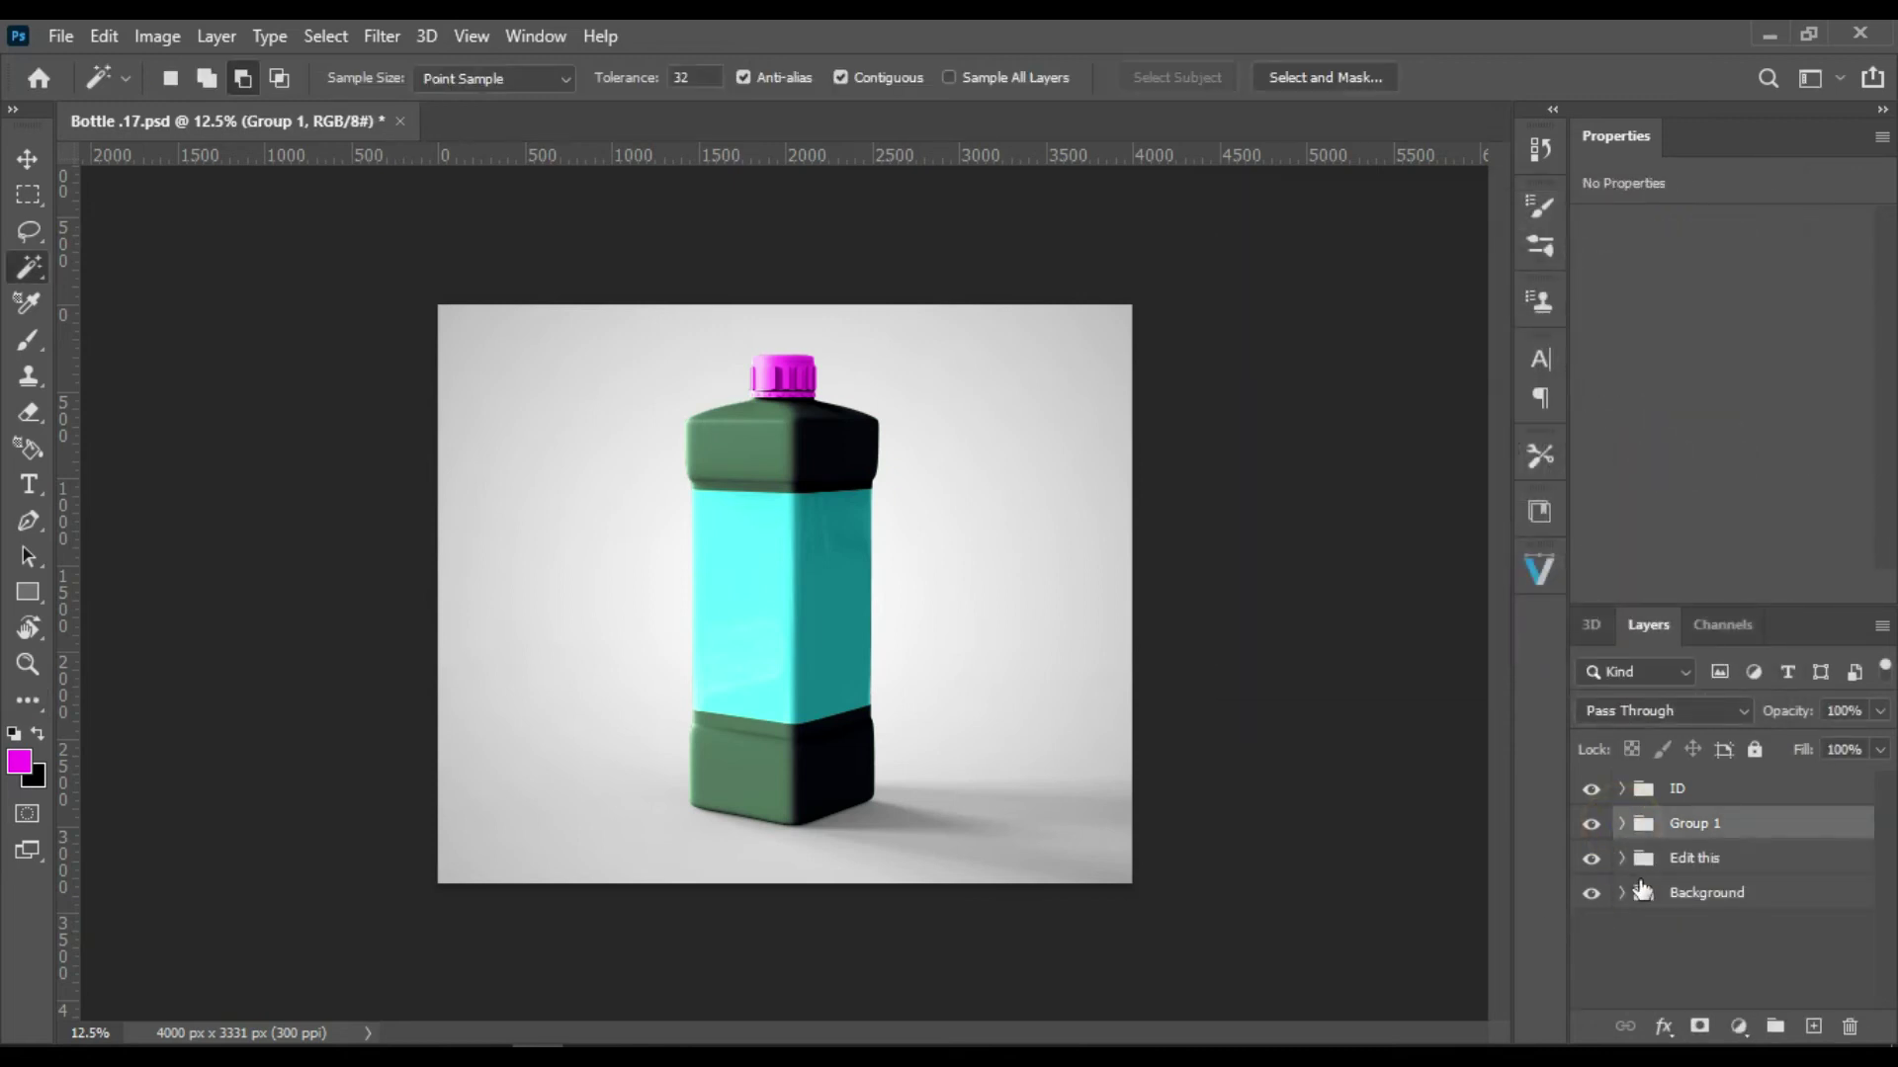
pyautogui.doubleClick(1692, 824)
pyautogui.write('FX')
pyautogui.press('Return')
# Step: Move the normals layer from ID into FX, and hide Layer 2 copy 3 and copy 2
pyautogui.click(1621, 789)
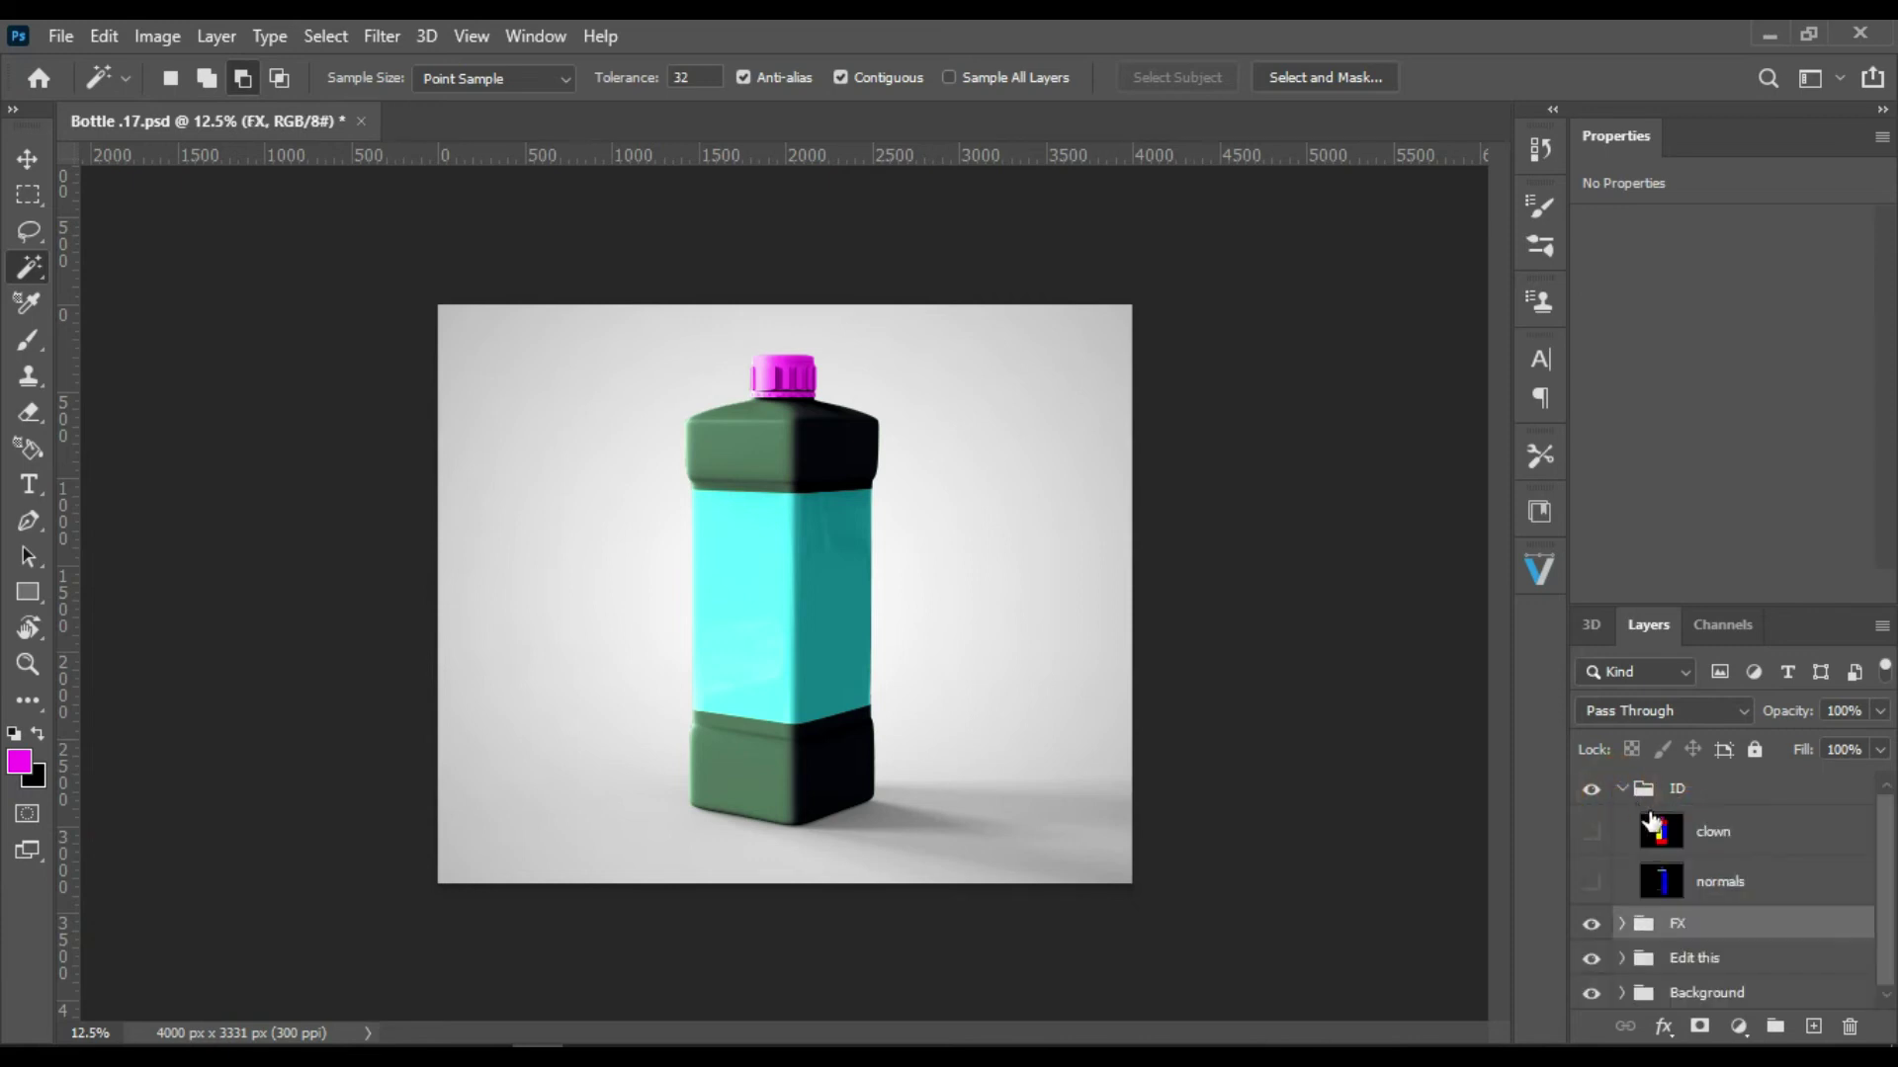
pyautogui.moveTo(1766, 898); pyautogui.dragTo(1732, 921)
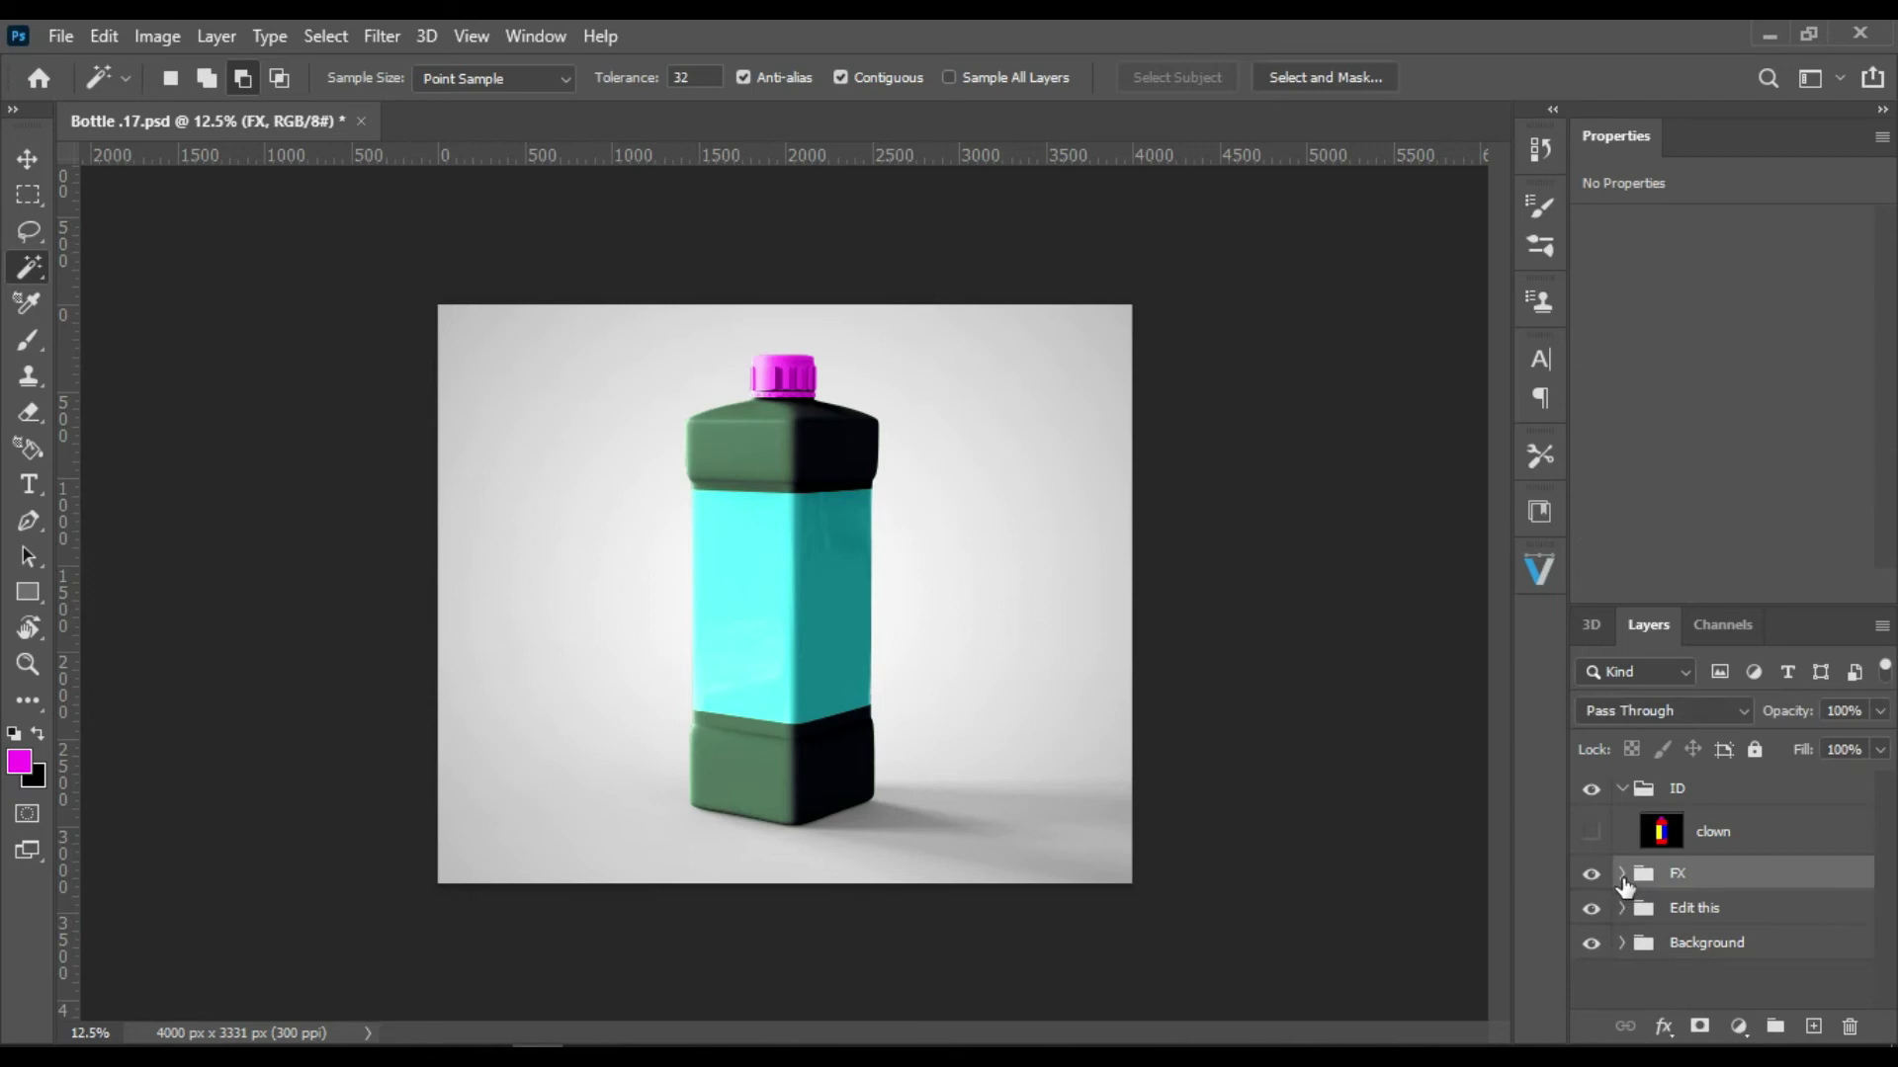
pyautogui.click(1622, 875)
pyautogui.scroll(-1, 1789, 932)
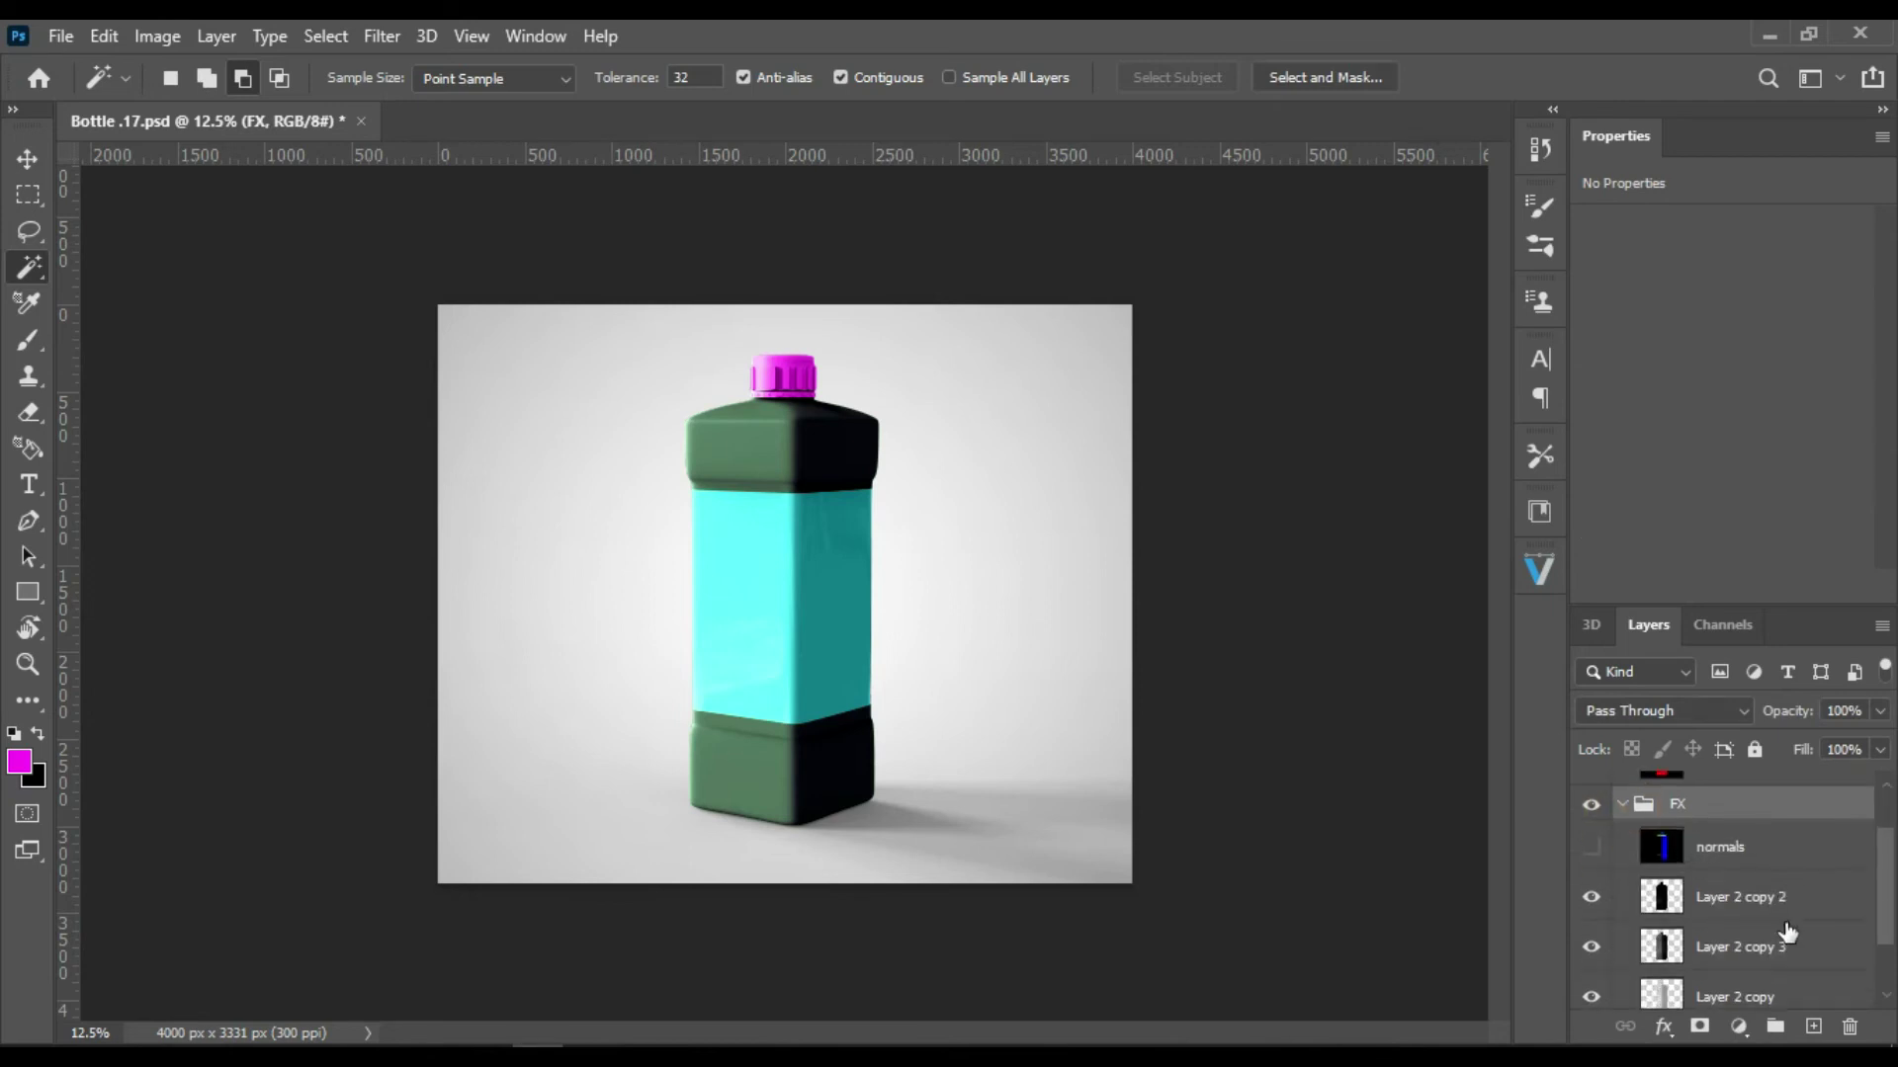
pyautogui.scroll(-1, 1627, 913)
pyautogui.click(1589, 914)
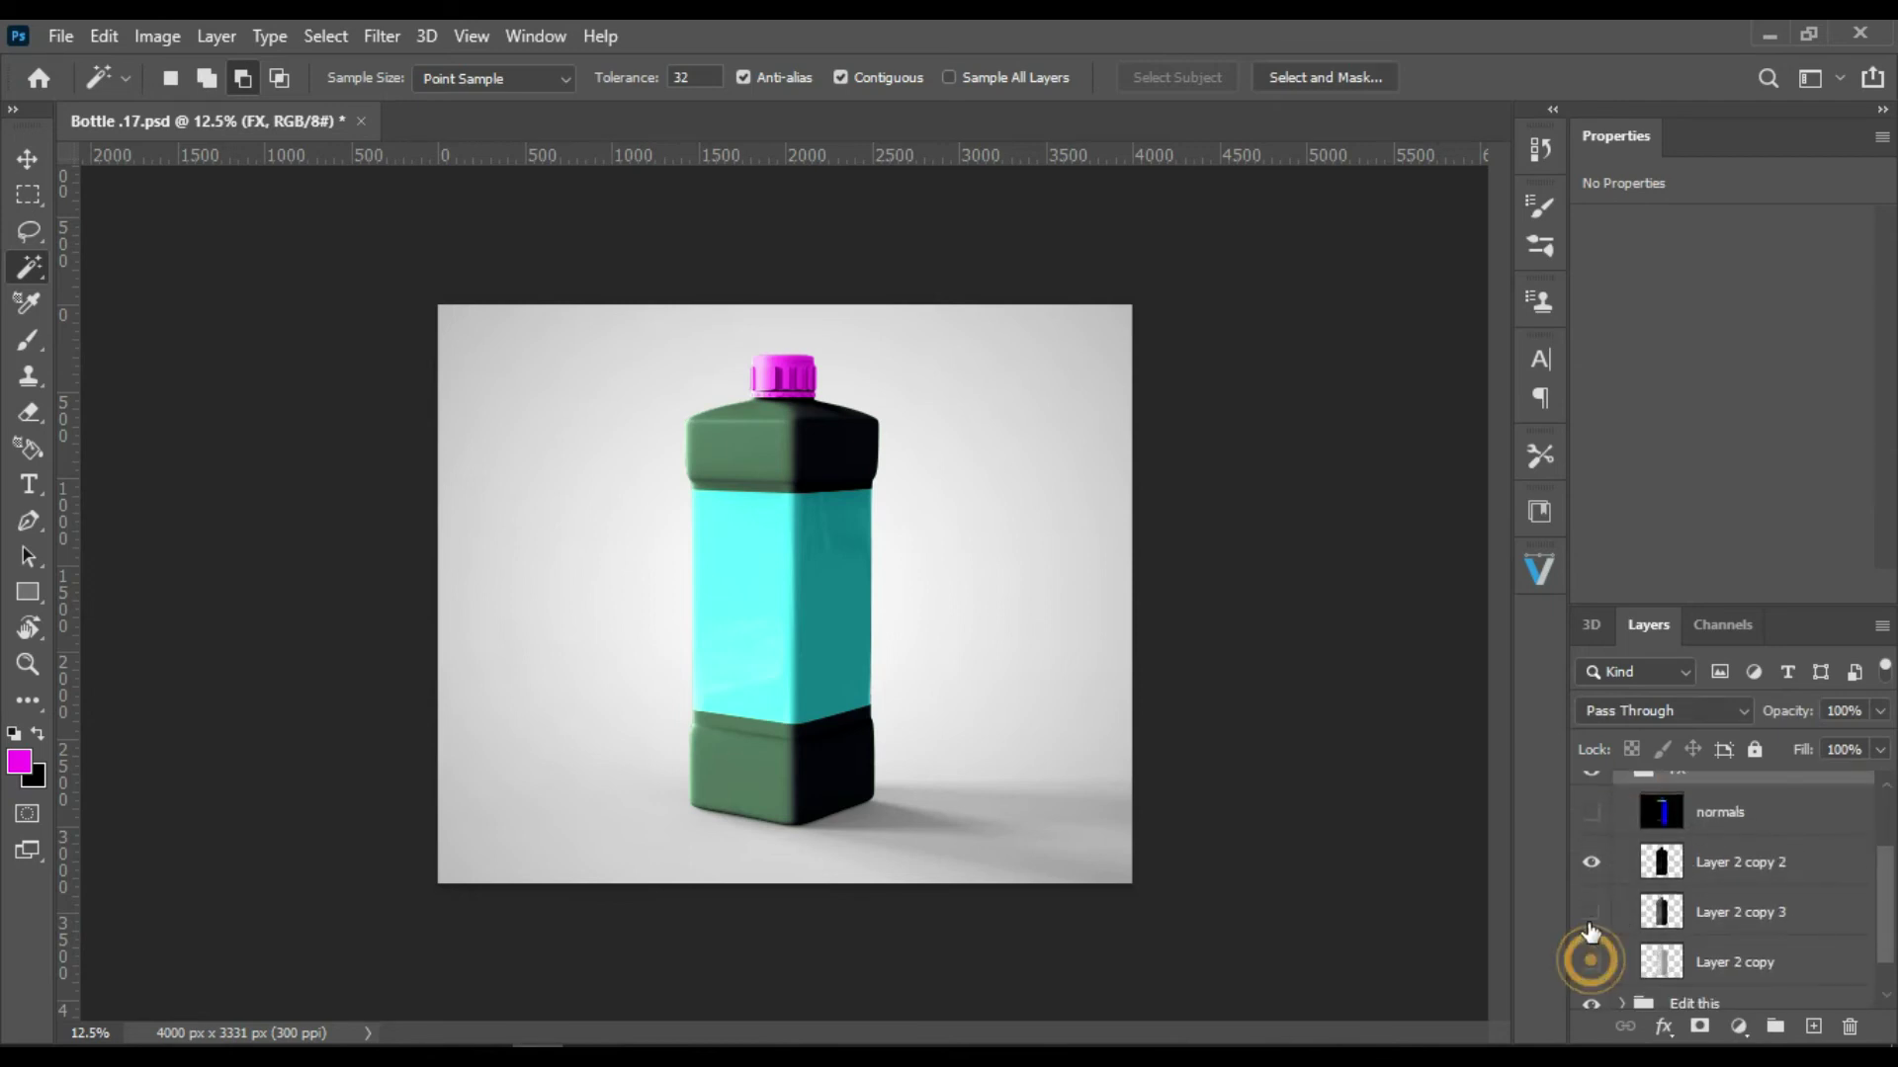
pyautogui.click(1591, 862)
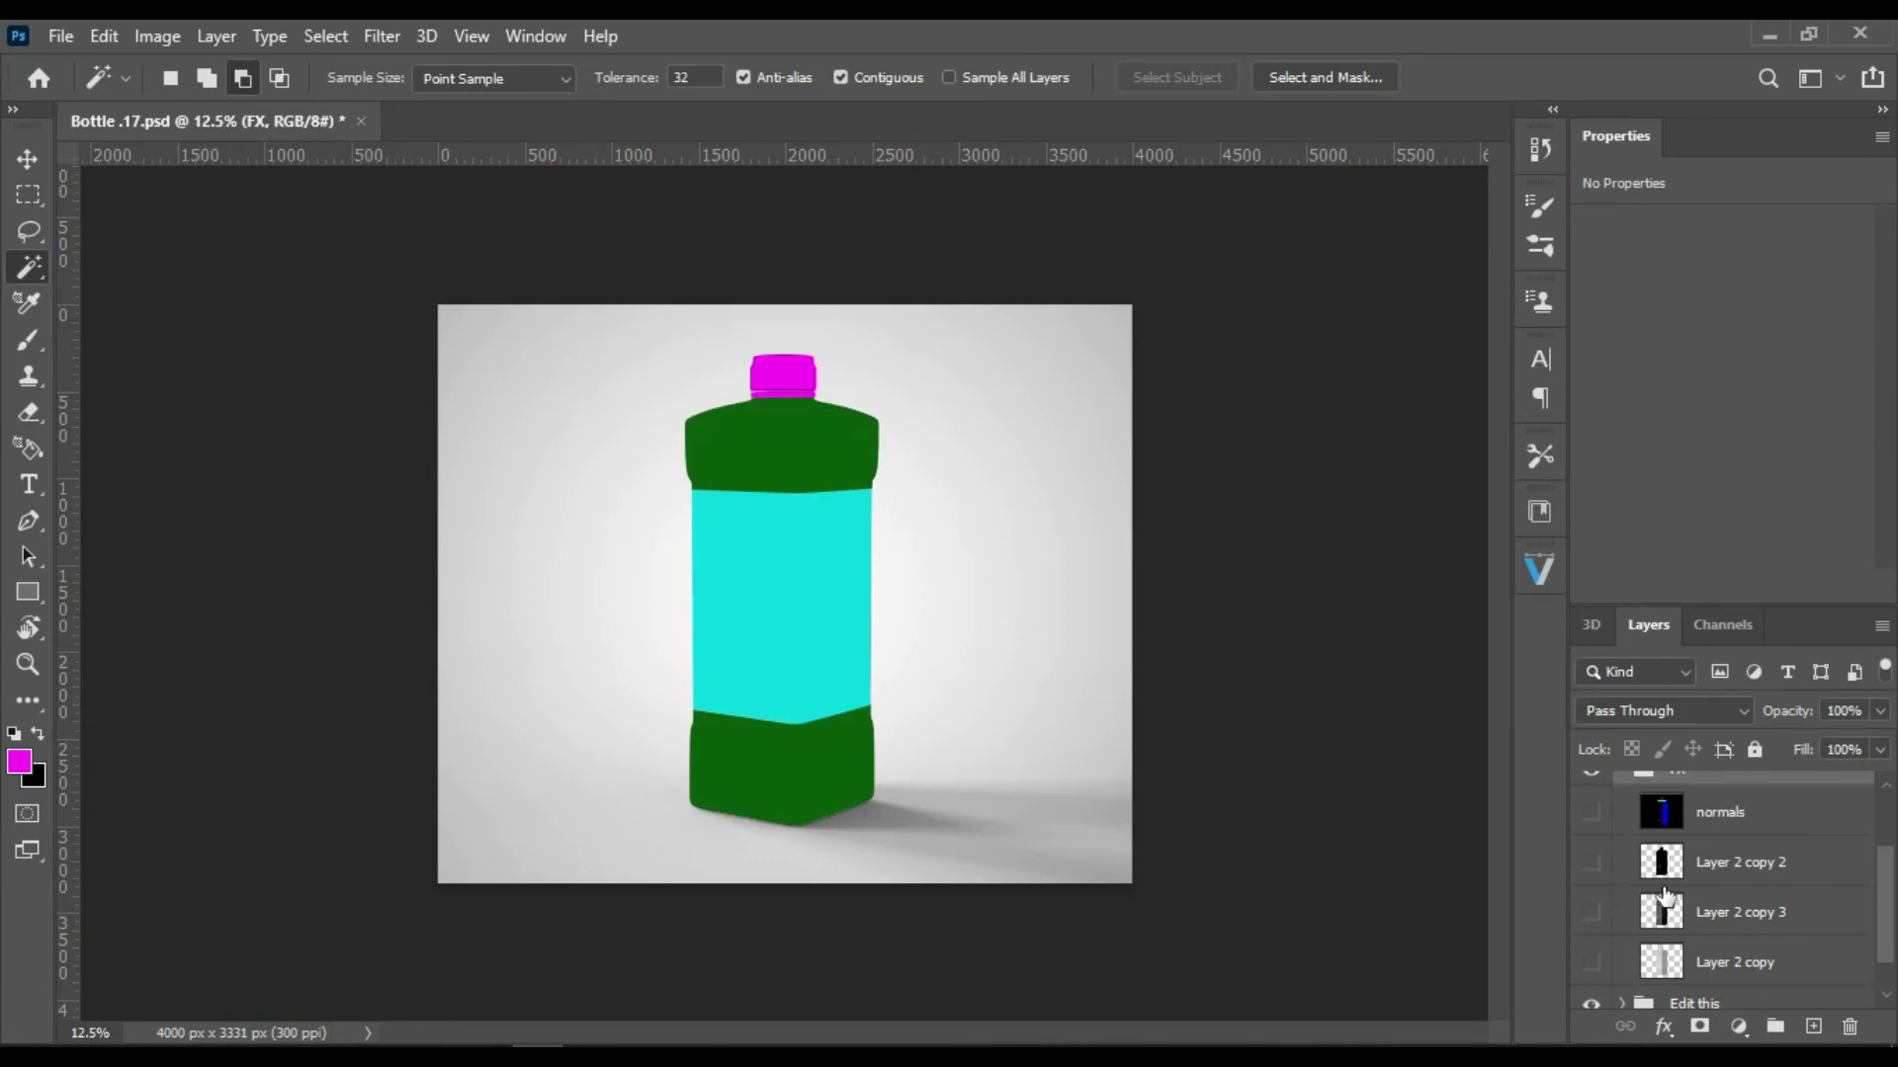
pyautogui.click(1674, 812)
pyautogui.scroll(1, 1755, 850)
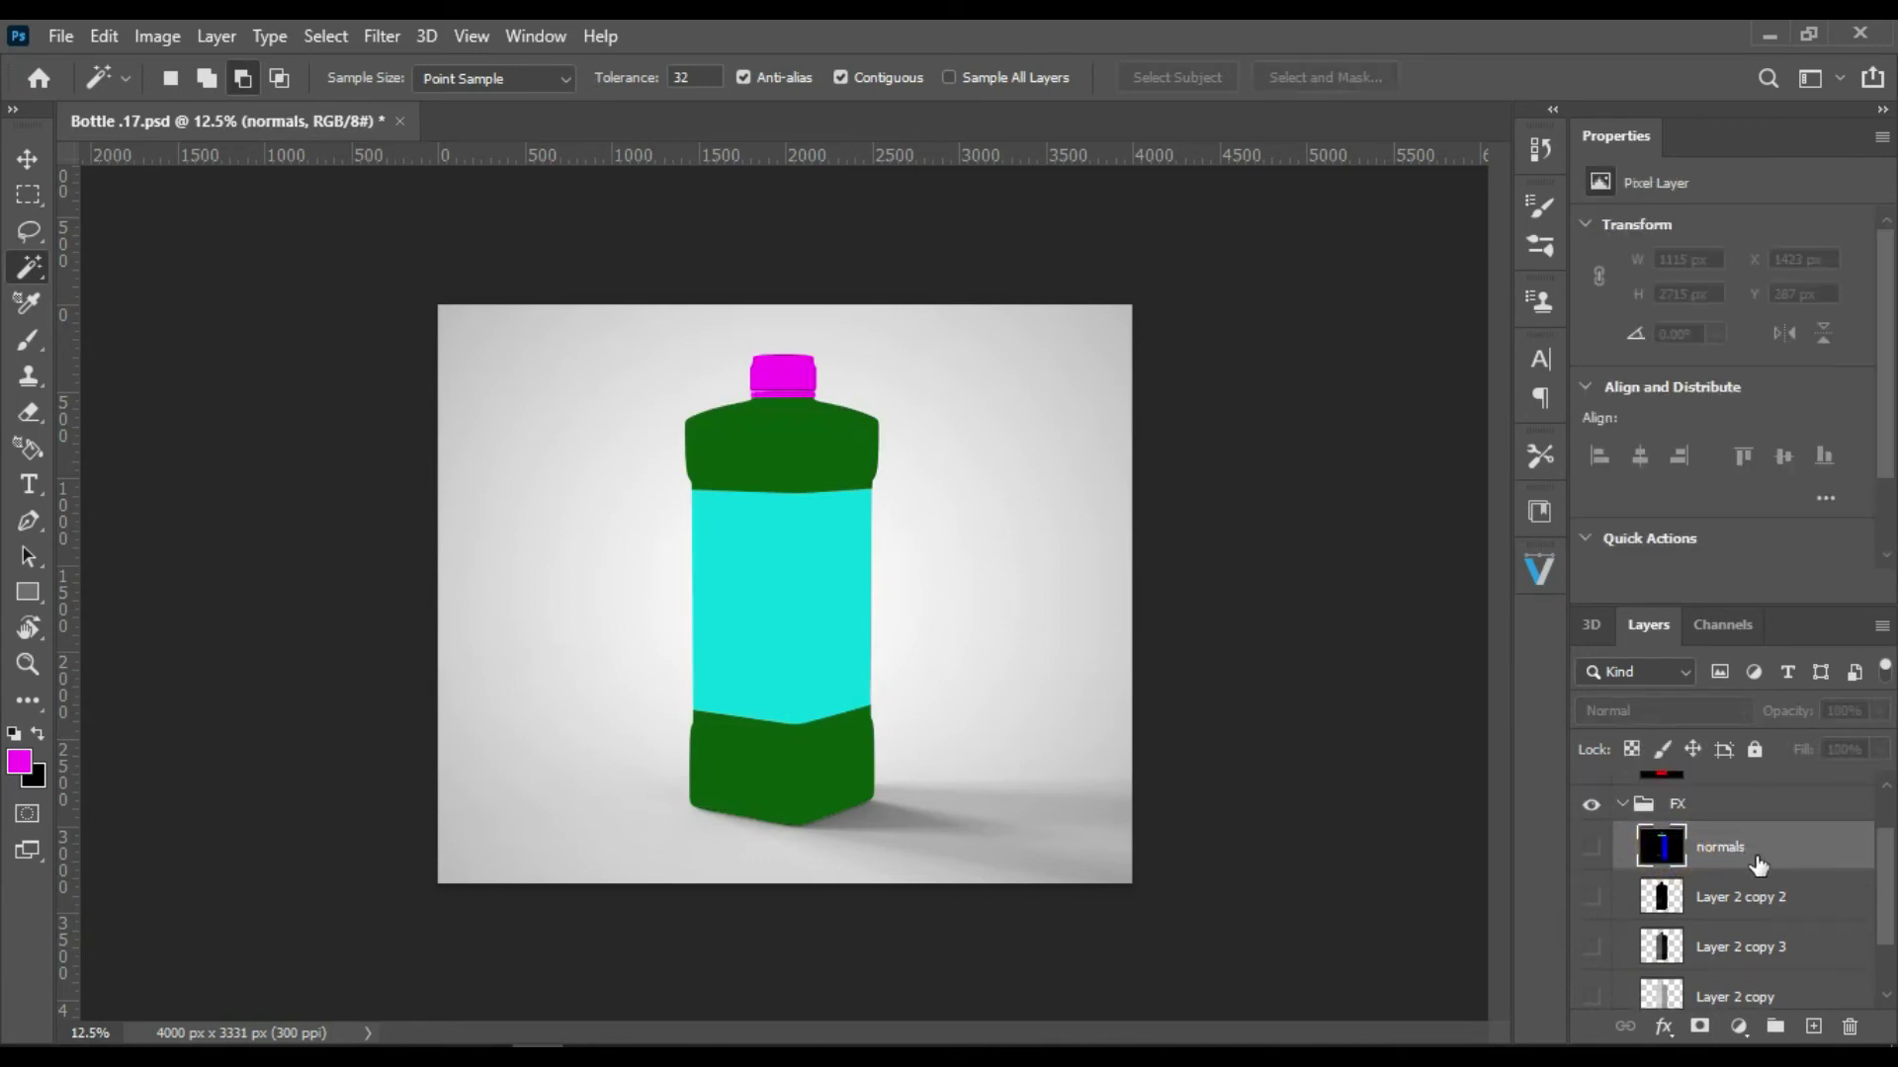
# Step: Wrap the normals layer in a new group named 'Light Rotation'
pyautogui.moveTo(1758, 864); pyautogui.dragTo(1777, 1021)
pyautogui.doubleClick(1718, 838)
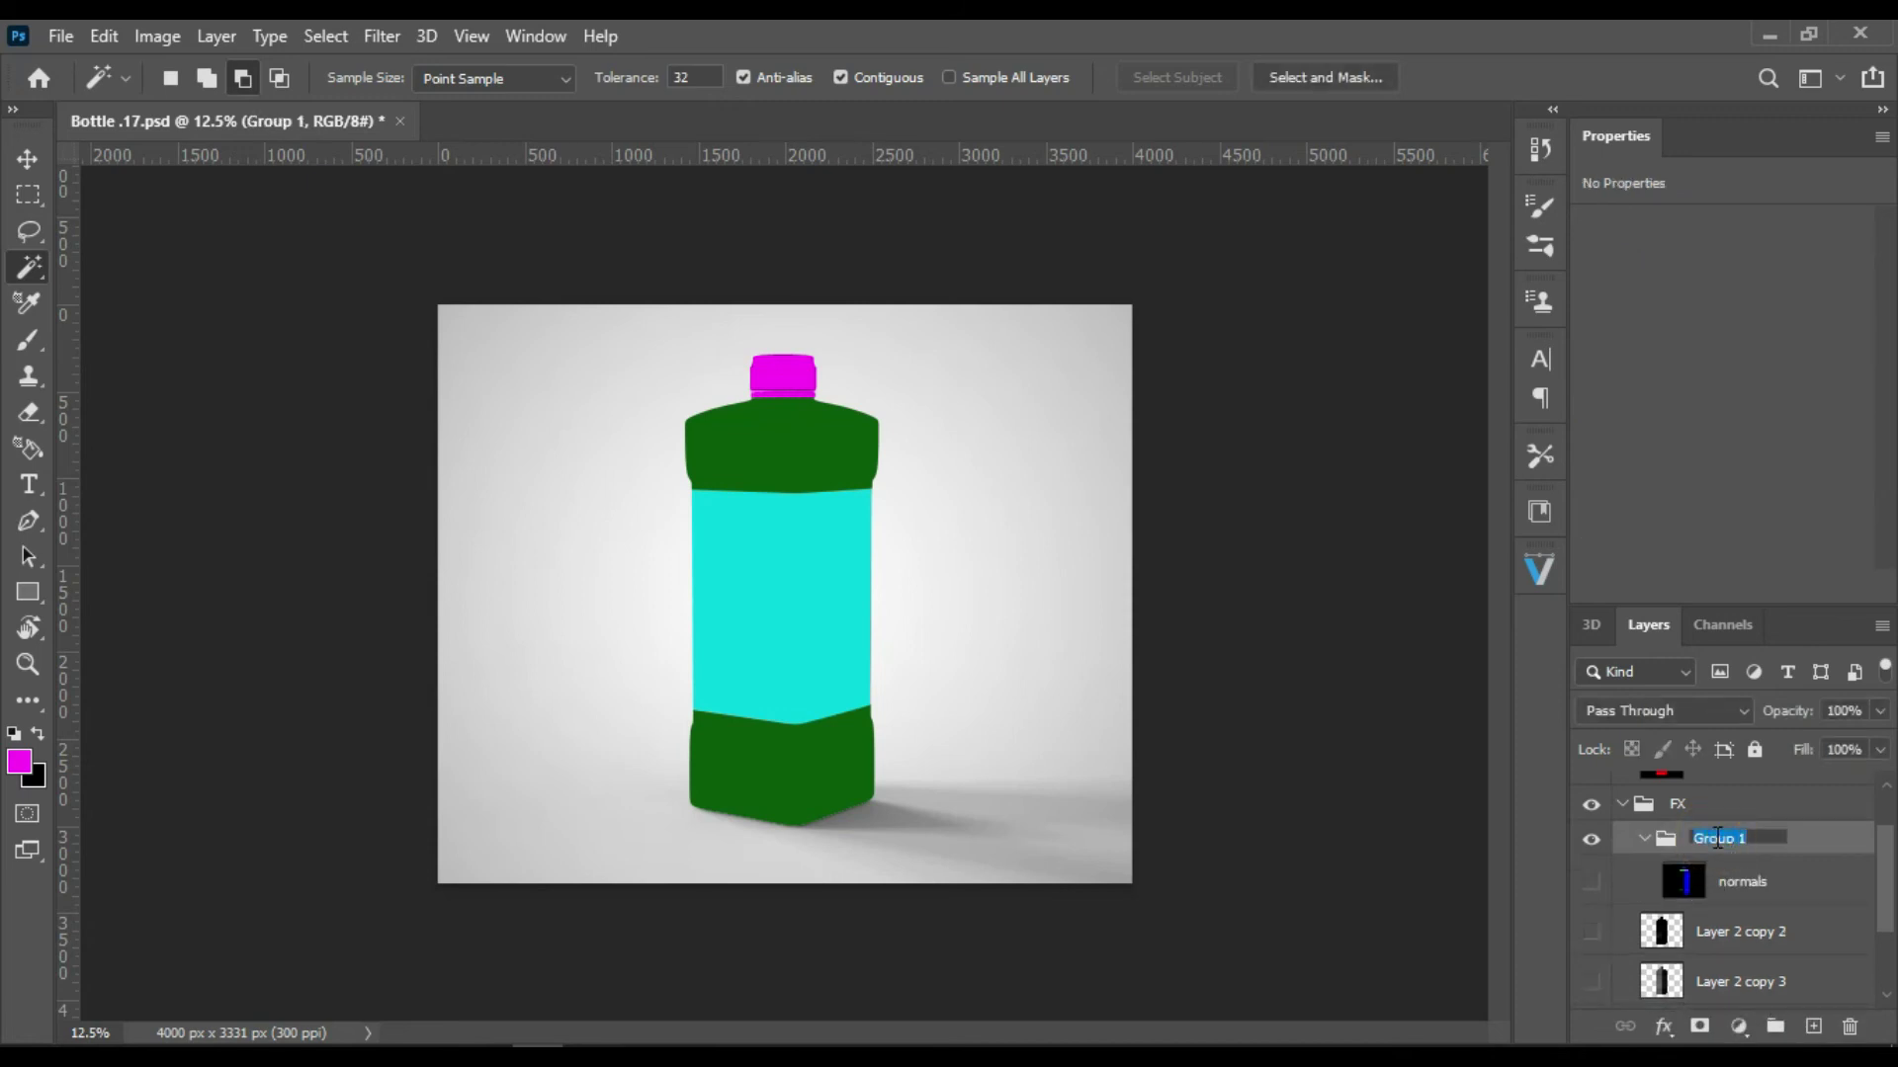
pyautogui.write('Light Rotation')
pyautogui.press('Return')
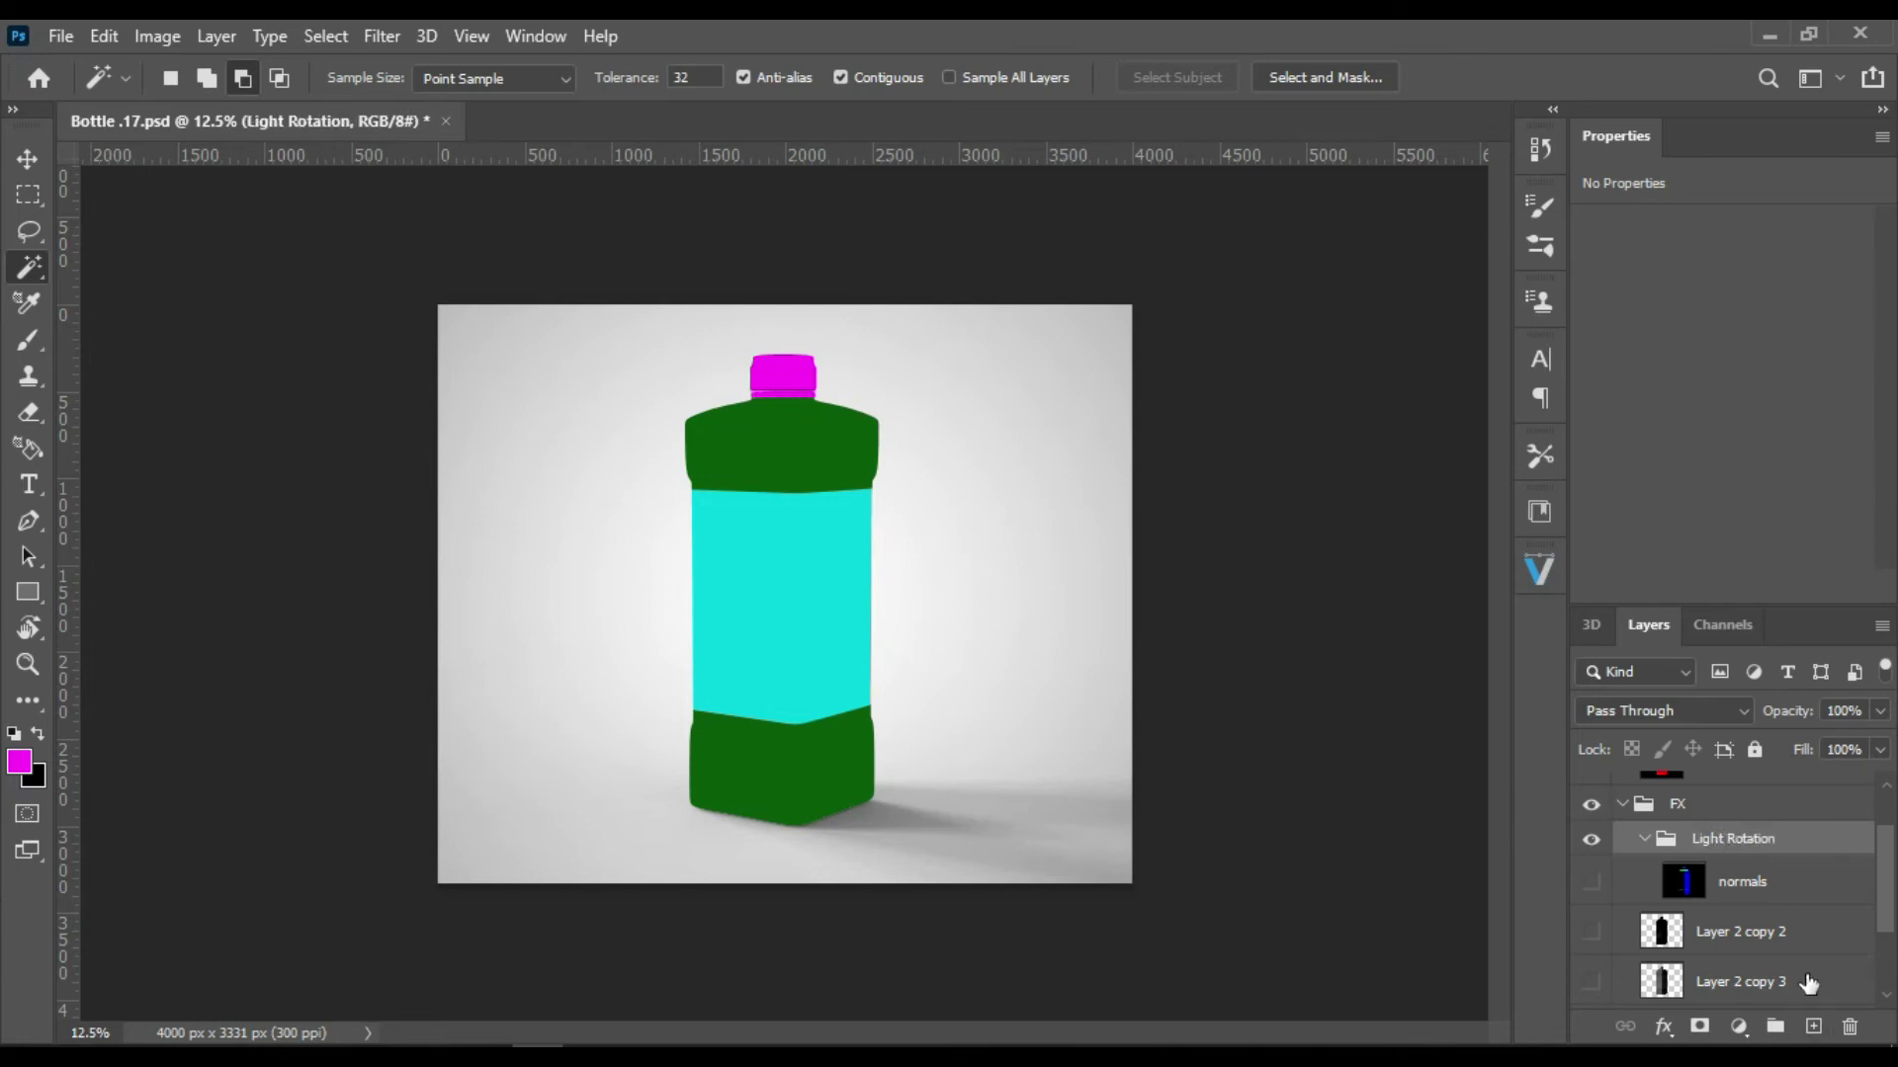
pyautogui.click(1728, 893)
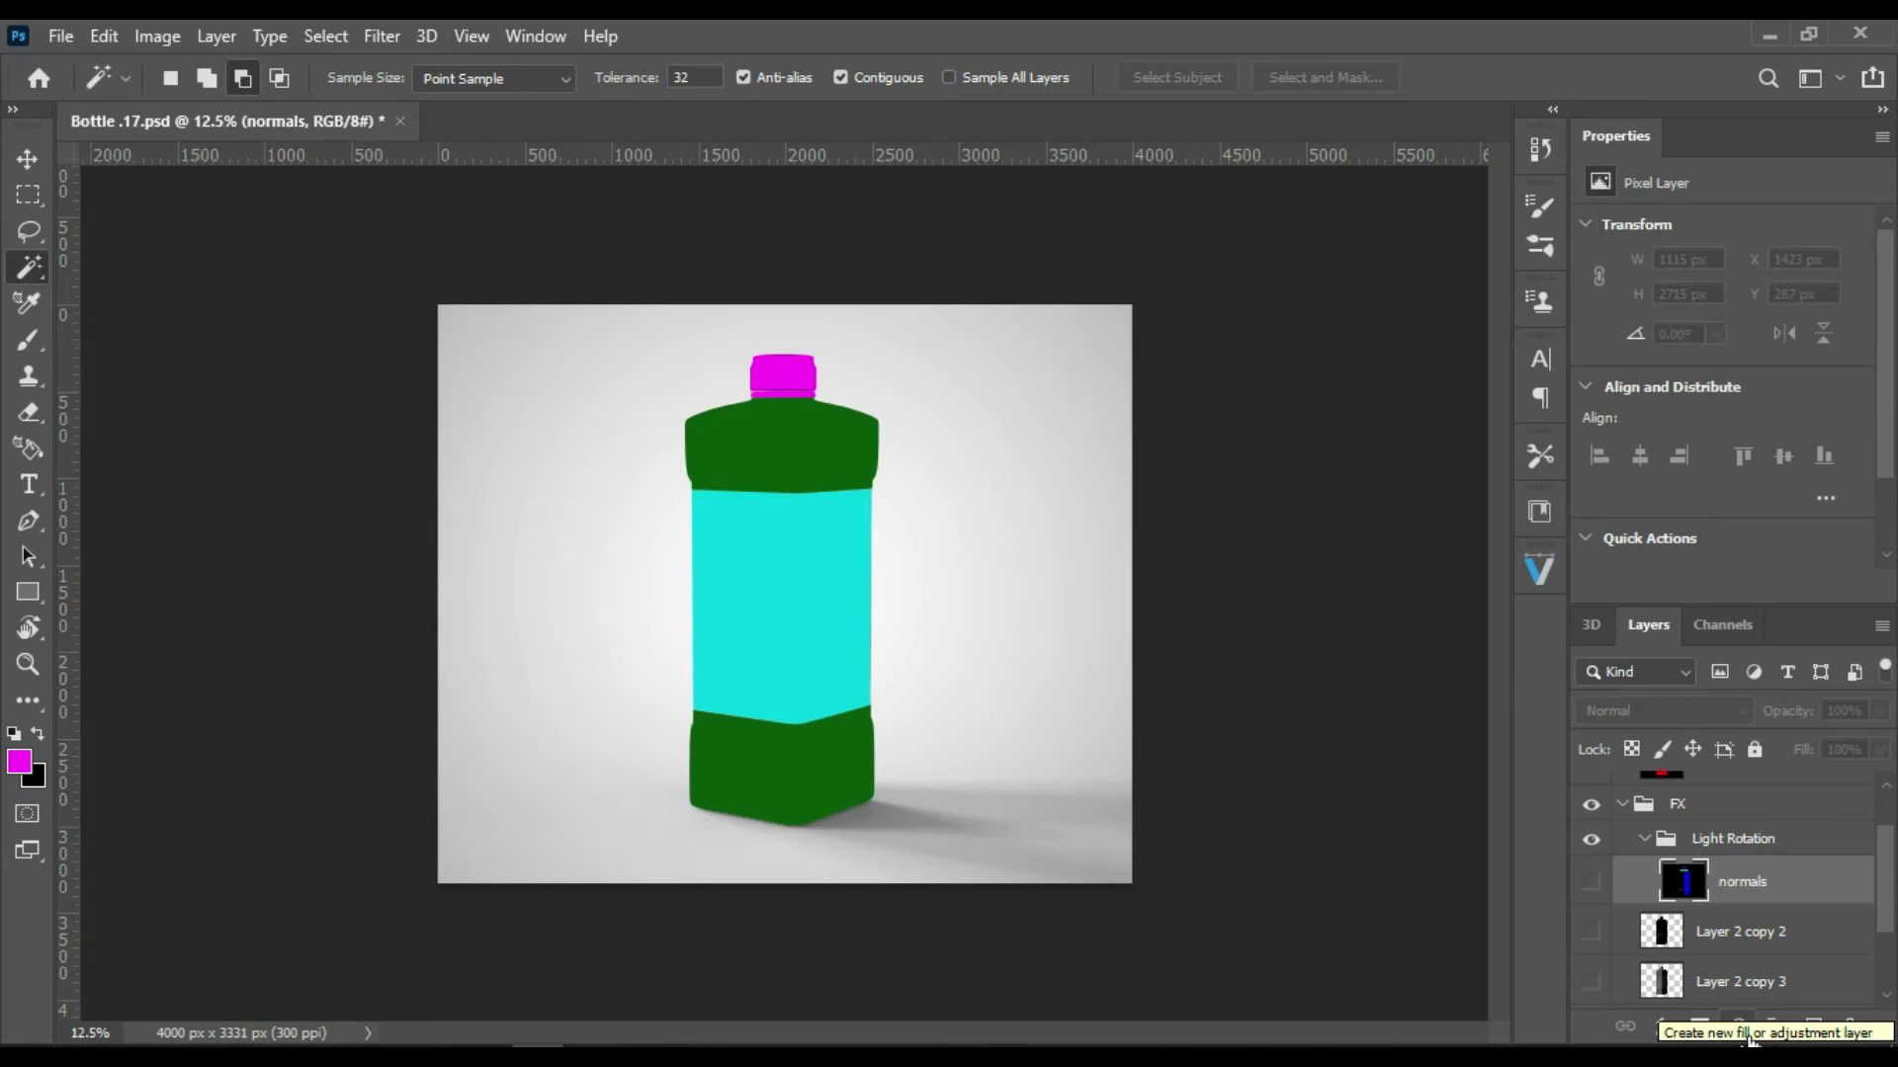
pyautogui.scroll(1, 1871, 885)
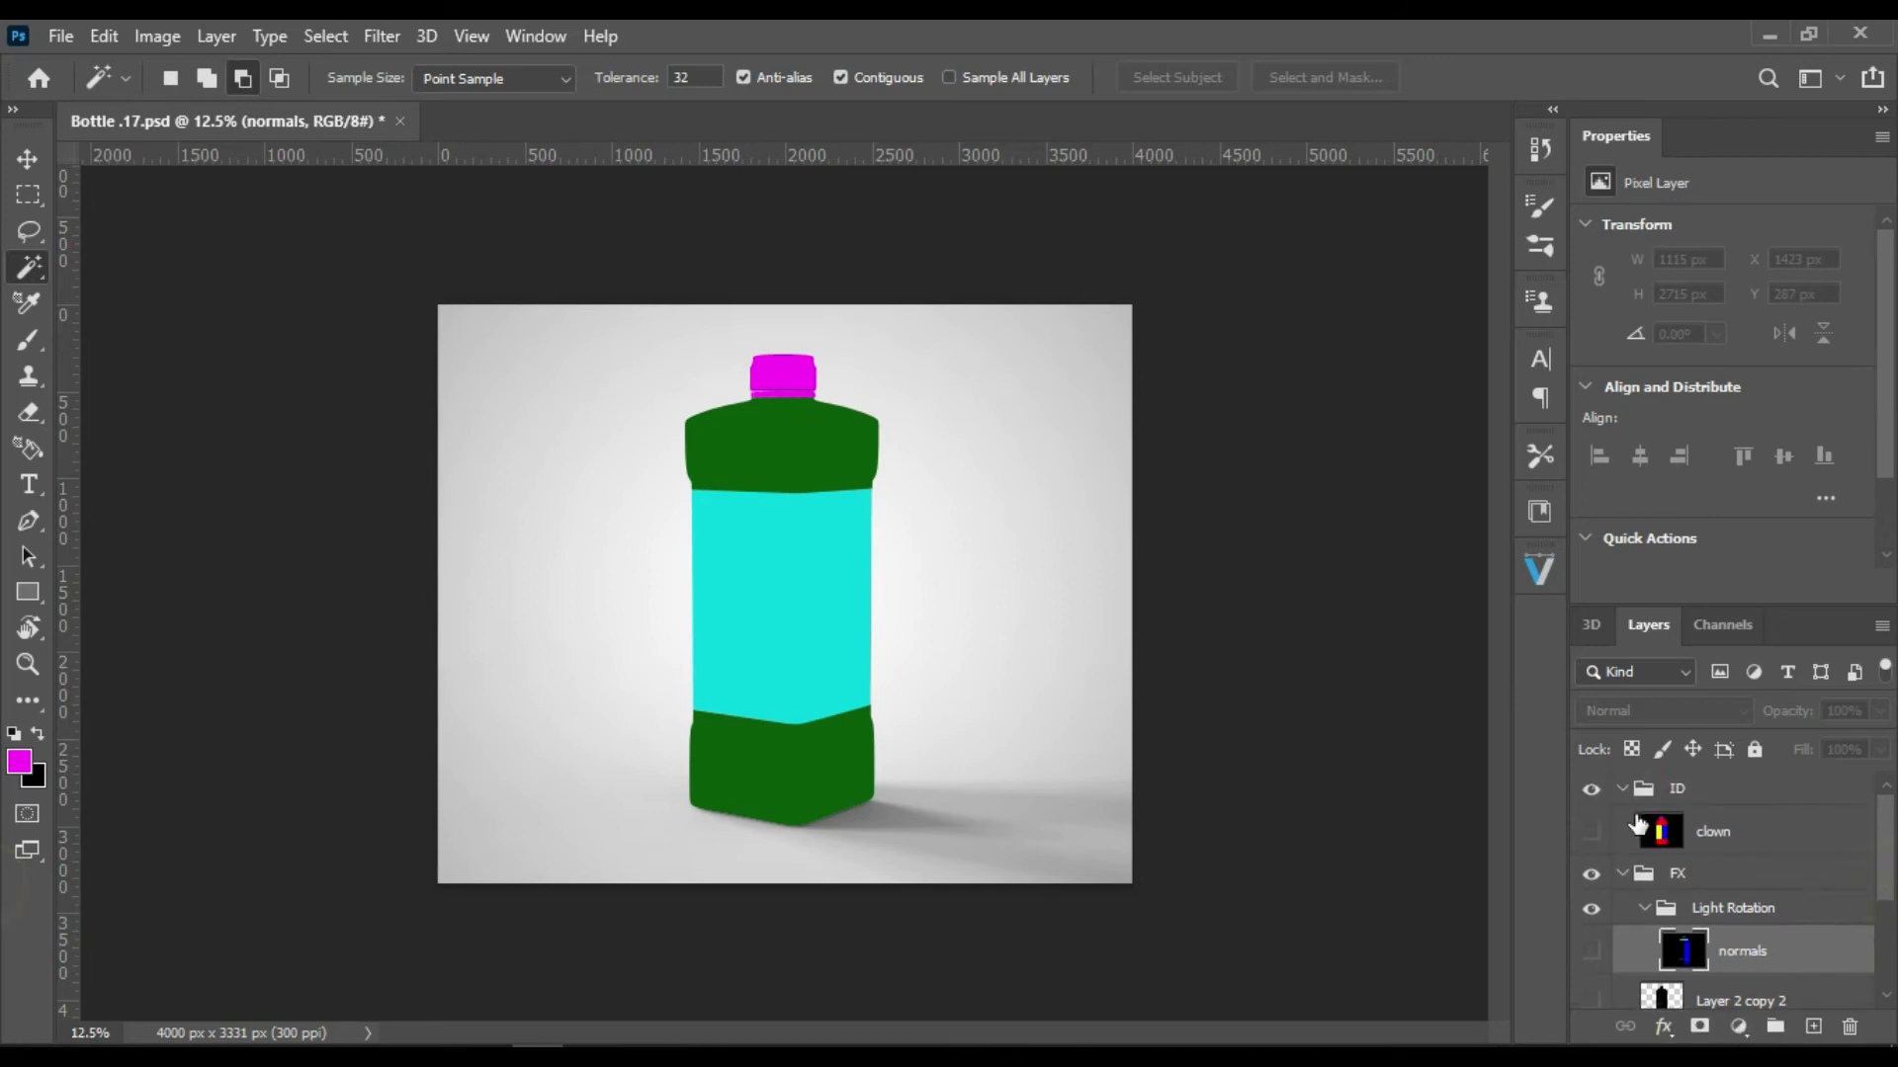
# Step: Show the ID colour map and select the black background around the bottle
pyautogui.click(1591, 831)
pyautogui.click(944, 562)
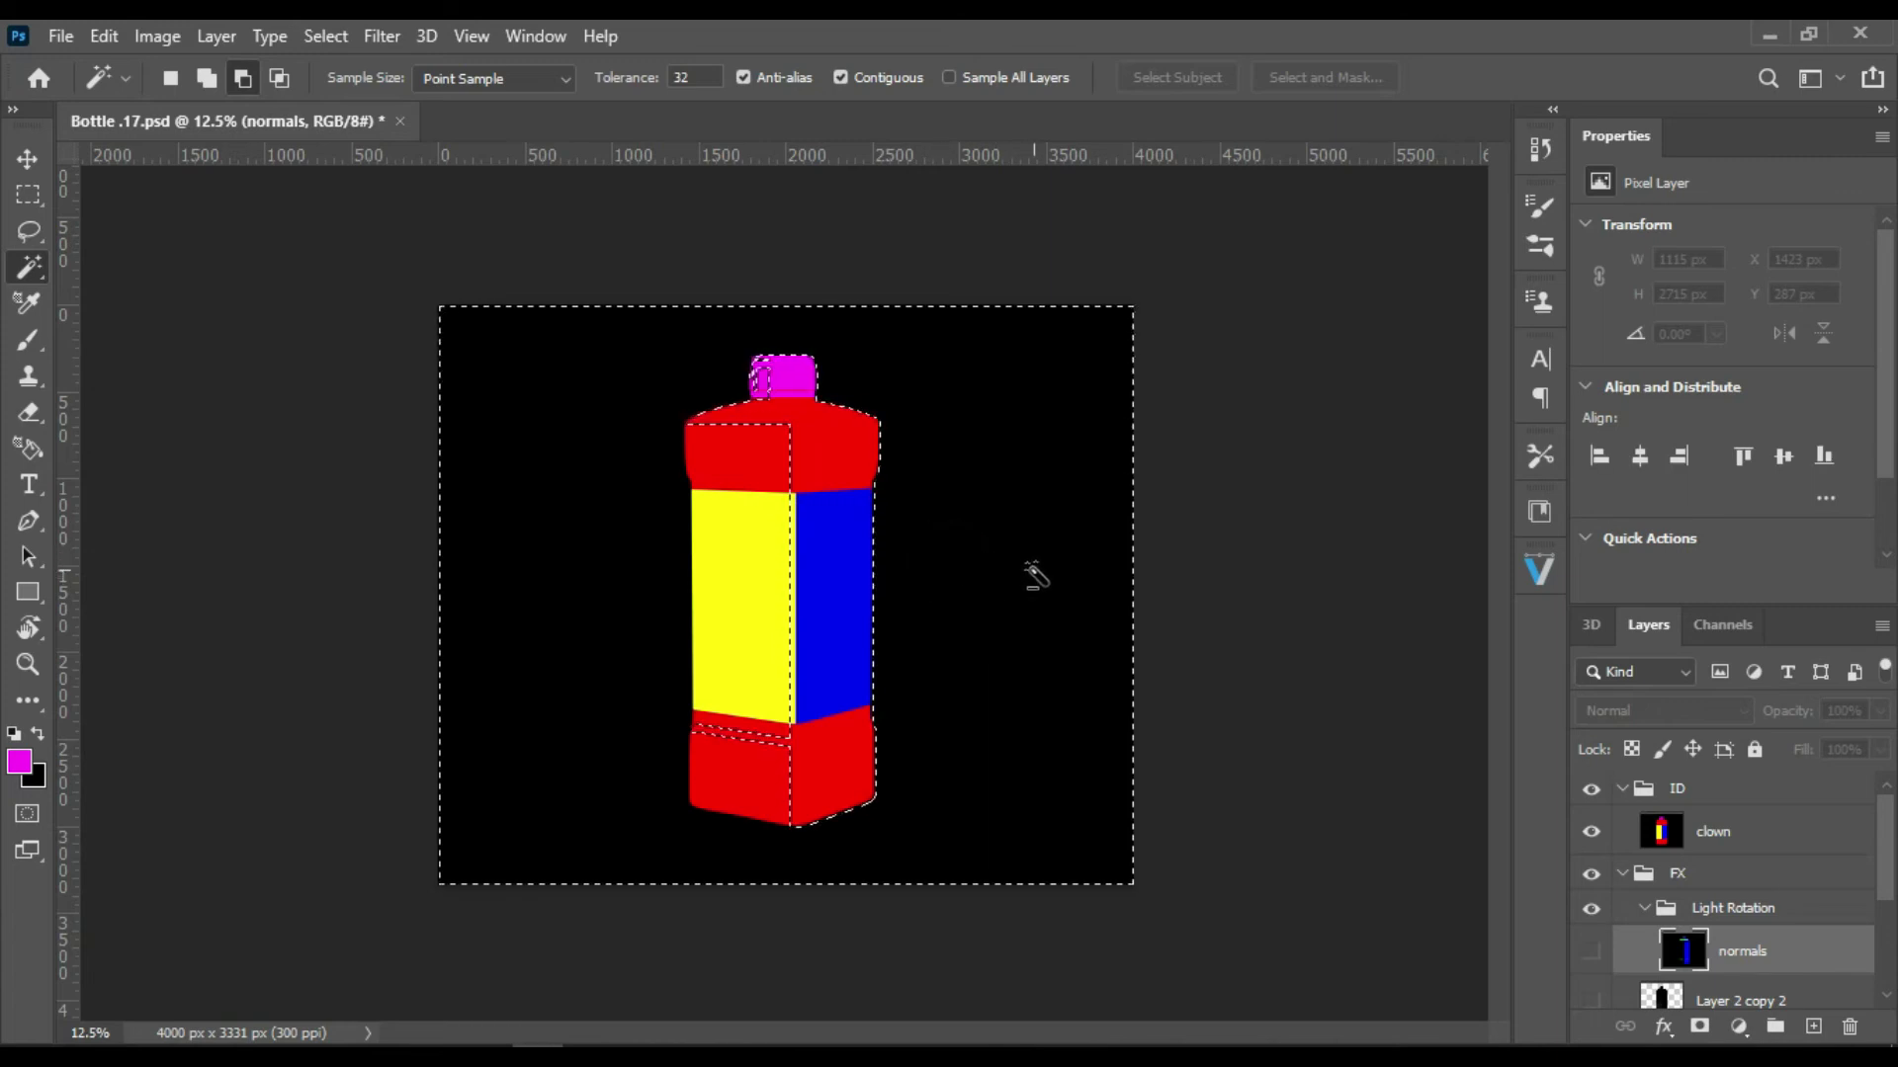
pyautogui.hotkey('ctrl', 'd')
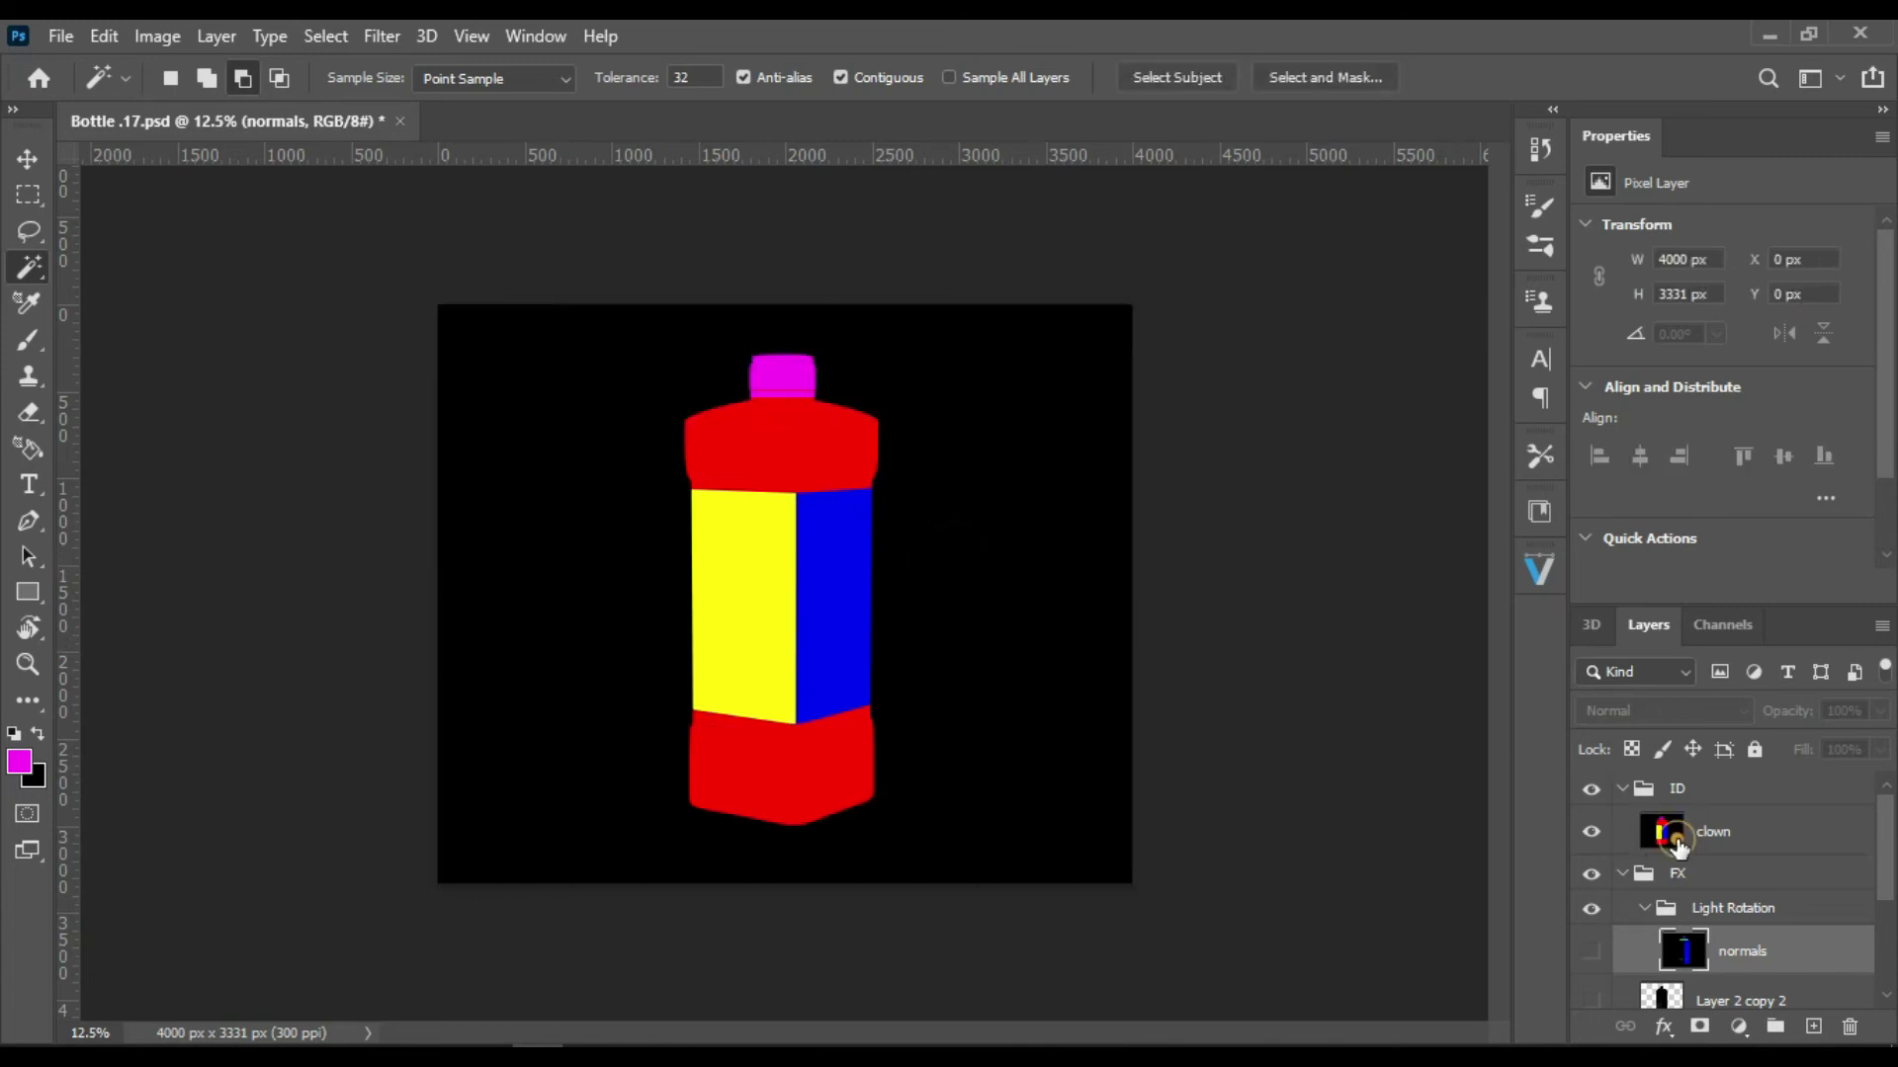
pyautogui.click(1677, 843)
pyautogui.click(1037, 511)
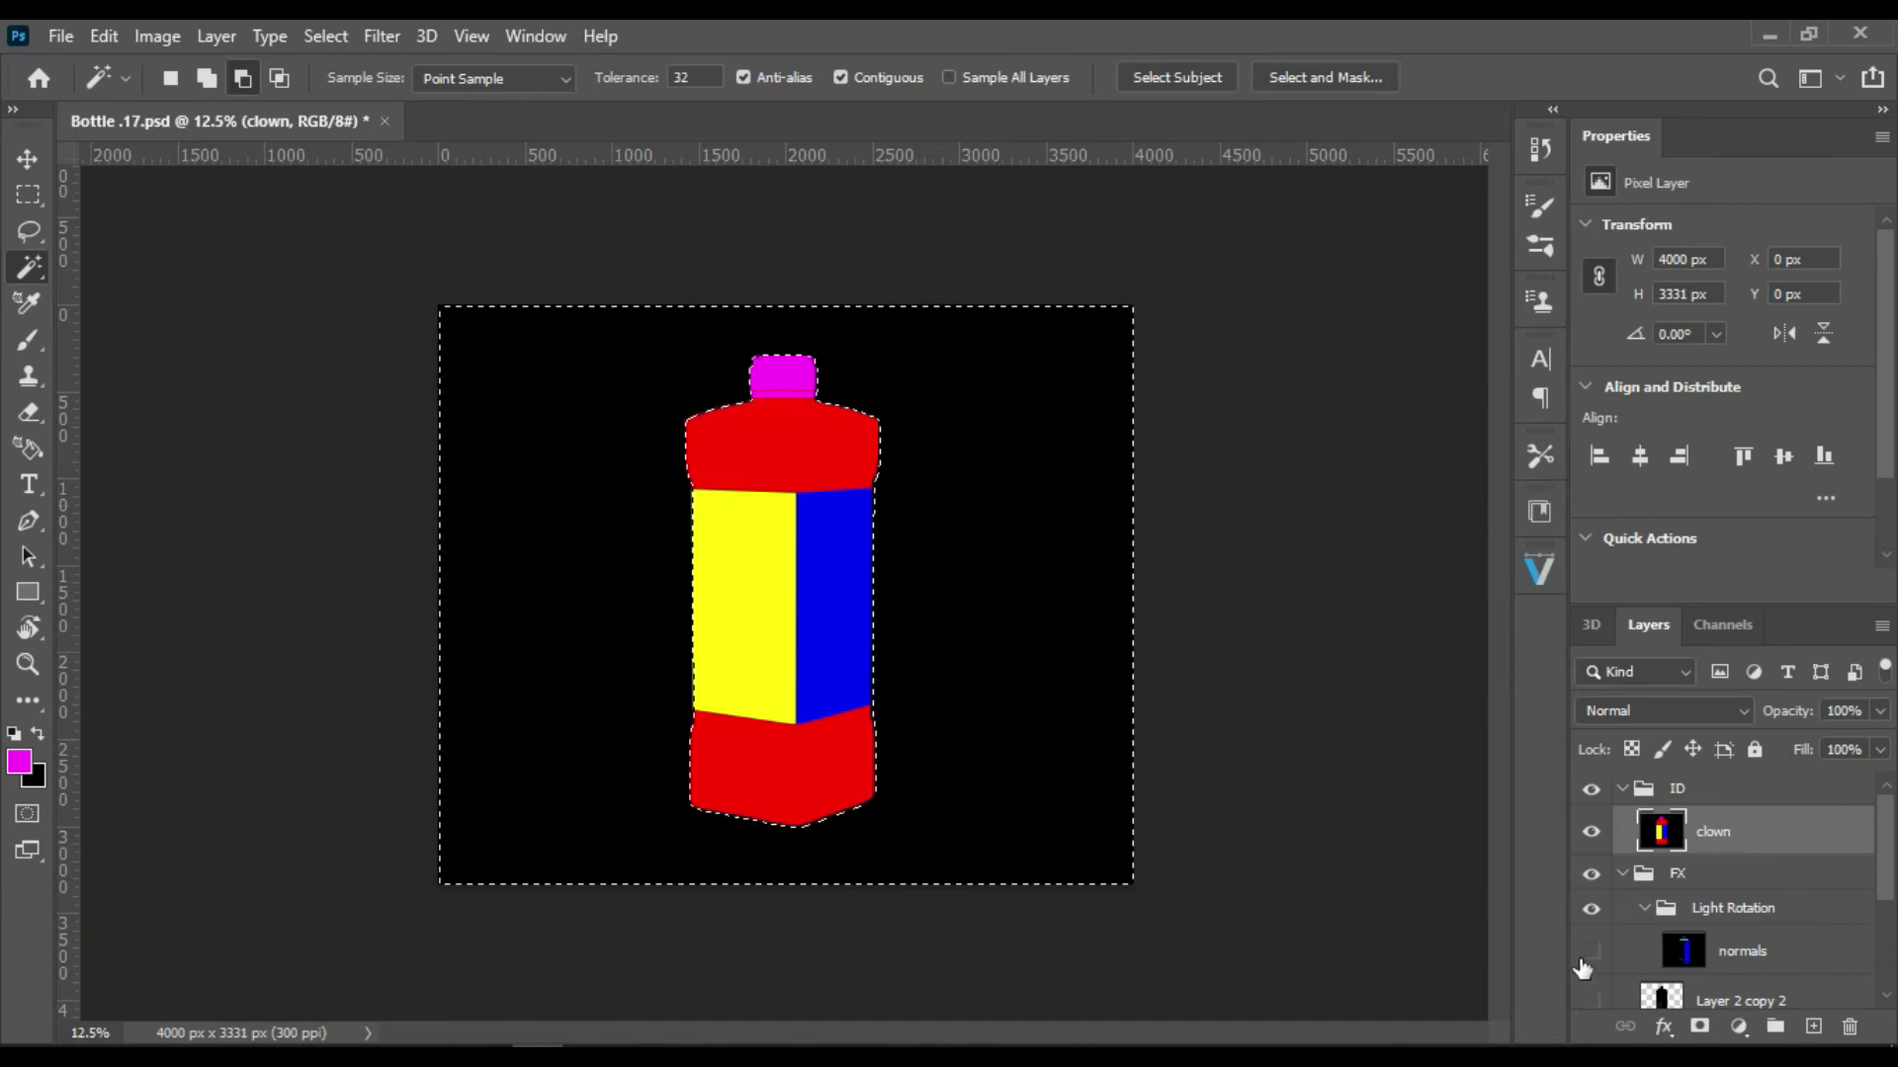
# Step: Try making a new layer from the selection on the normals layer, then undo it
pyautogui.click(1696, 951)
pyautogui.hotkey('ctrl', 'shift', 'alt', 'n')
pyautogui.hotkey('ctrl', 'BackSpace')
pyautogui.scroll(-1, 1696, 949)
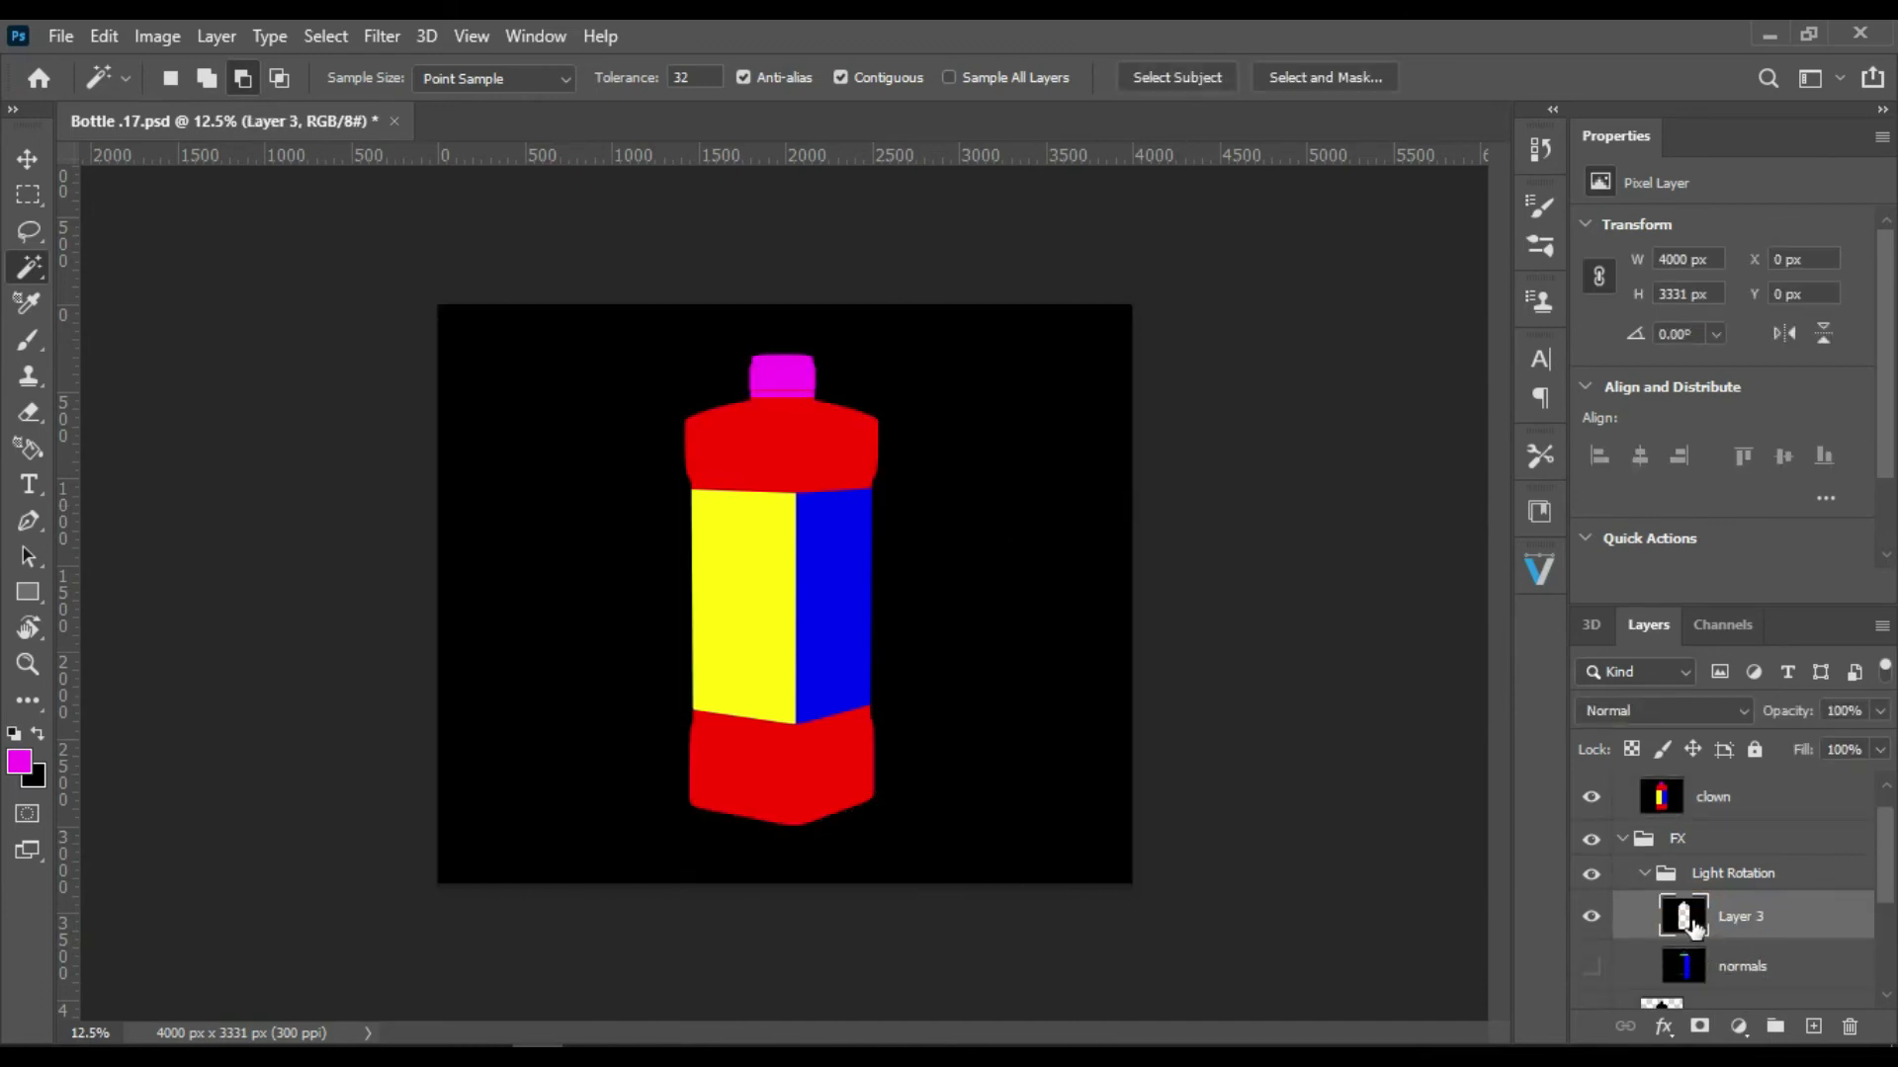
pyautogui.press('Delete')
pyautogui.hotkey('ctrl', 'shift', 'd')
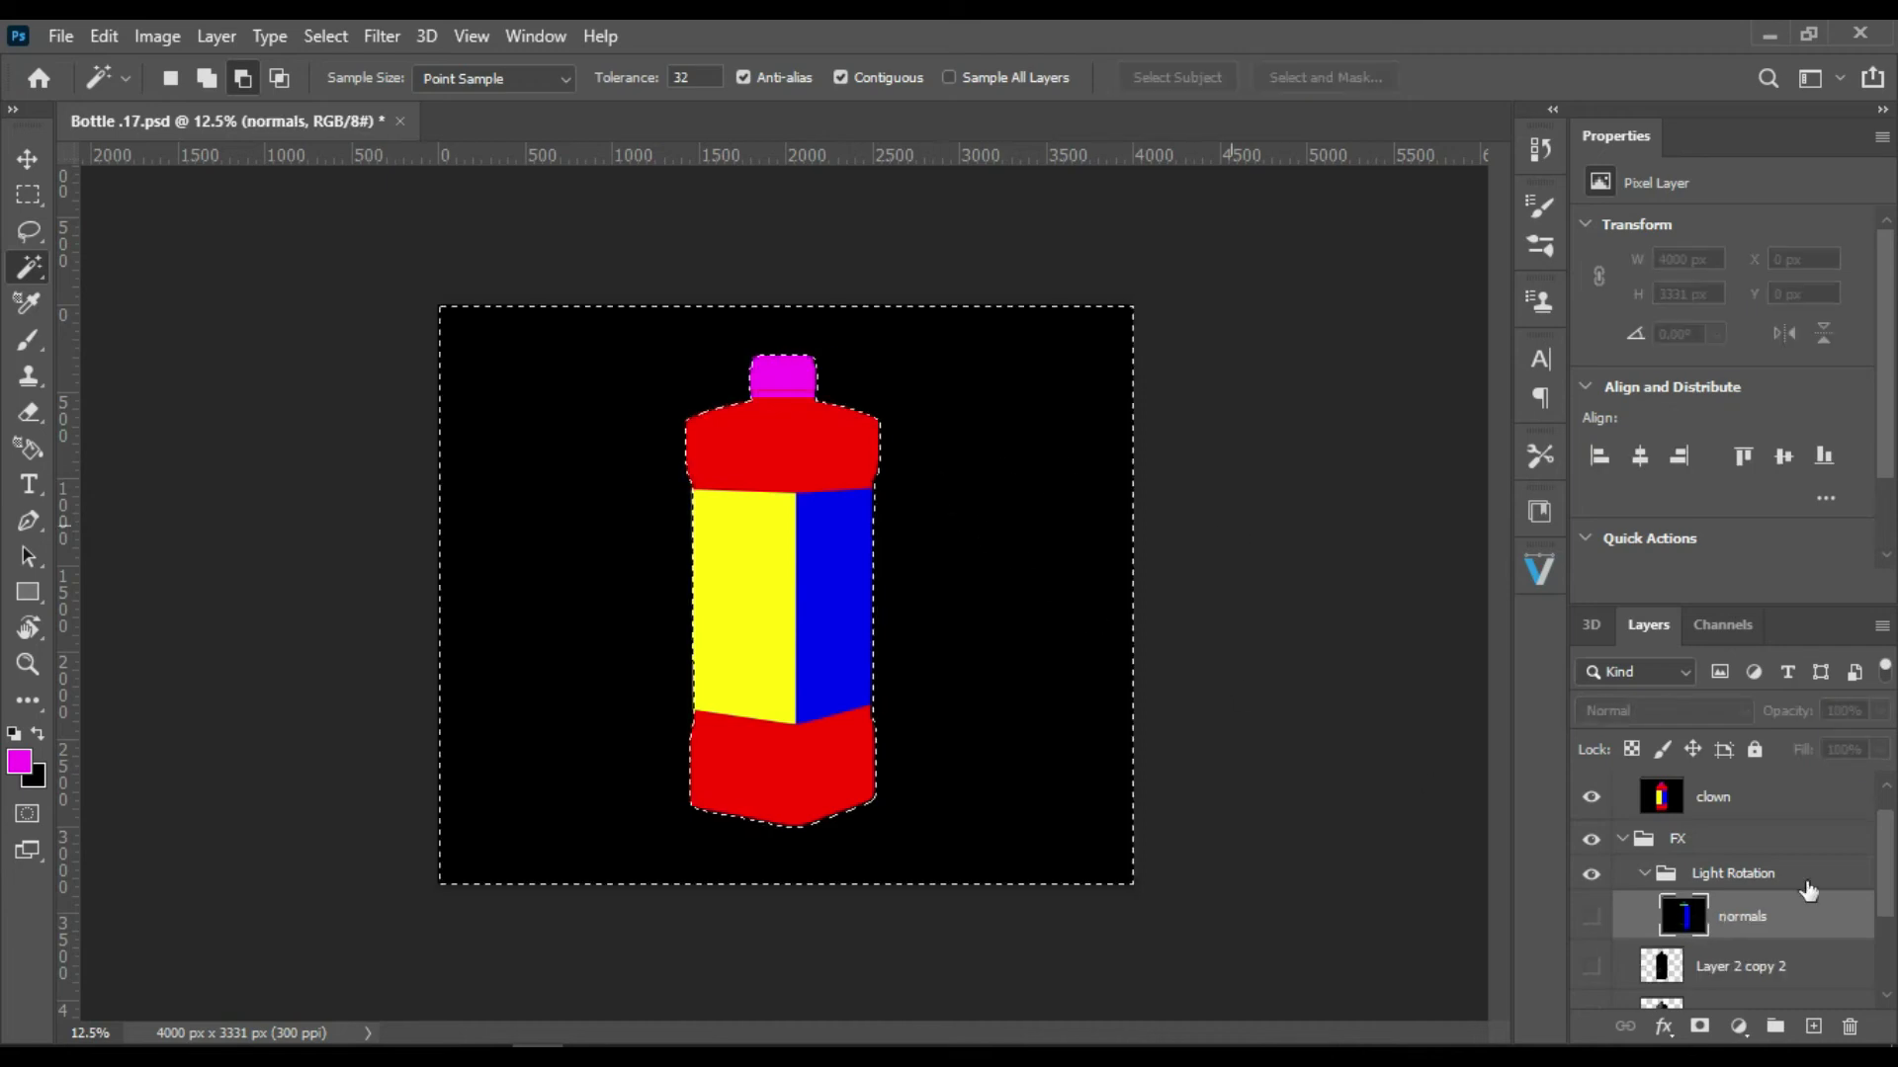
# Step: Invert the background selection to the bottle and copy it to a new Layer 3
pyautogui.rightClick(953, 492)
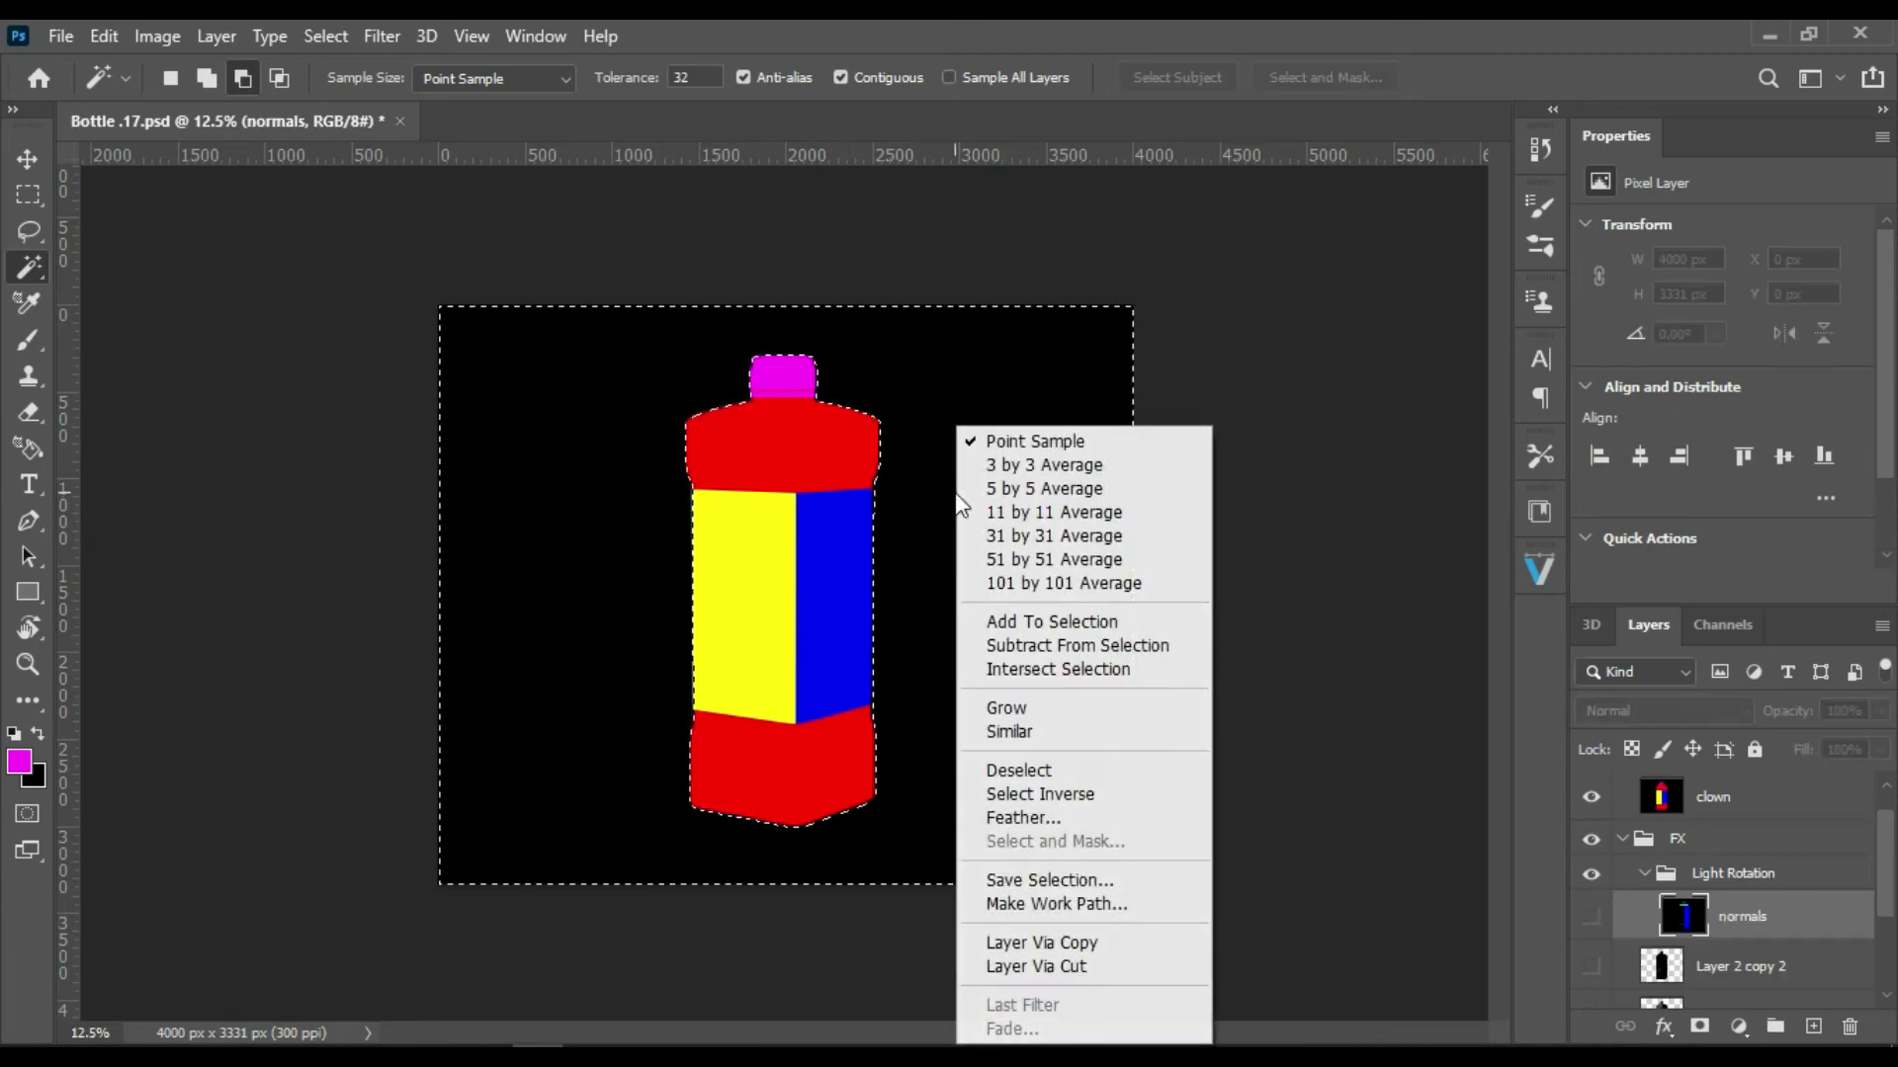
pyautogui.click(1079, 795)
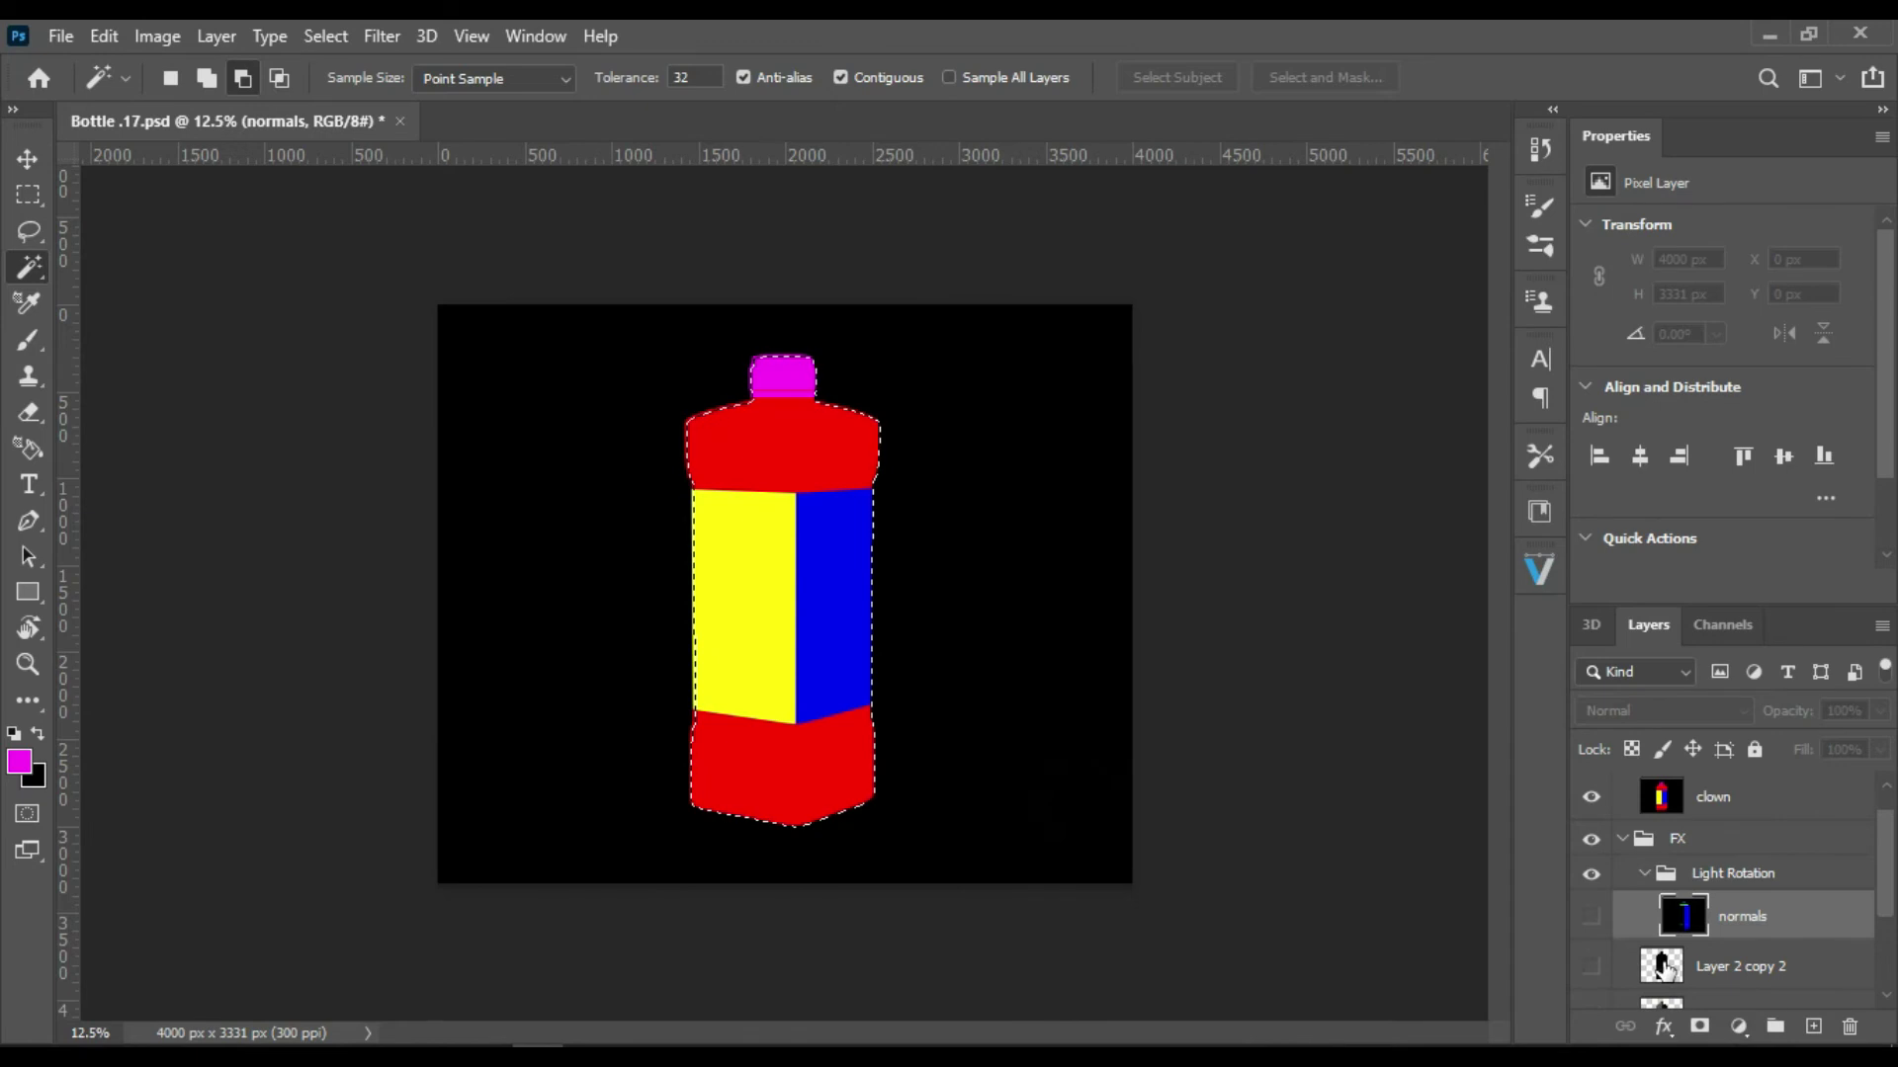
pyautogui.hotkey('ctrl', 'd')
pyautogui.keyDown('ctrl'); pyautogui.click(1693, 924); pyautogui.keyUp('ctrl')
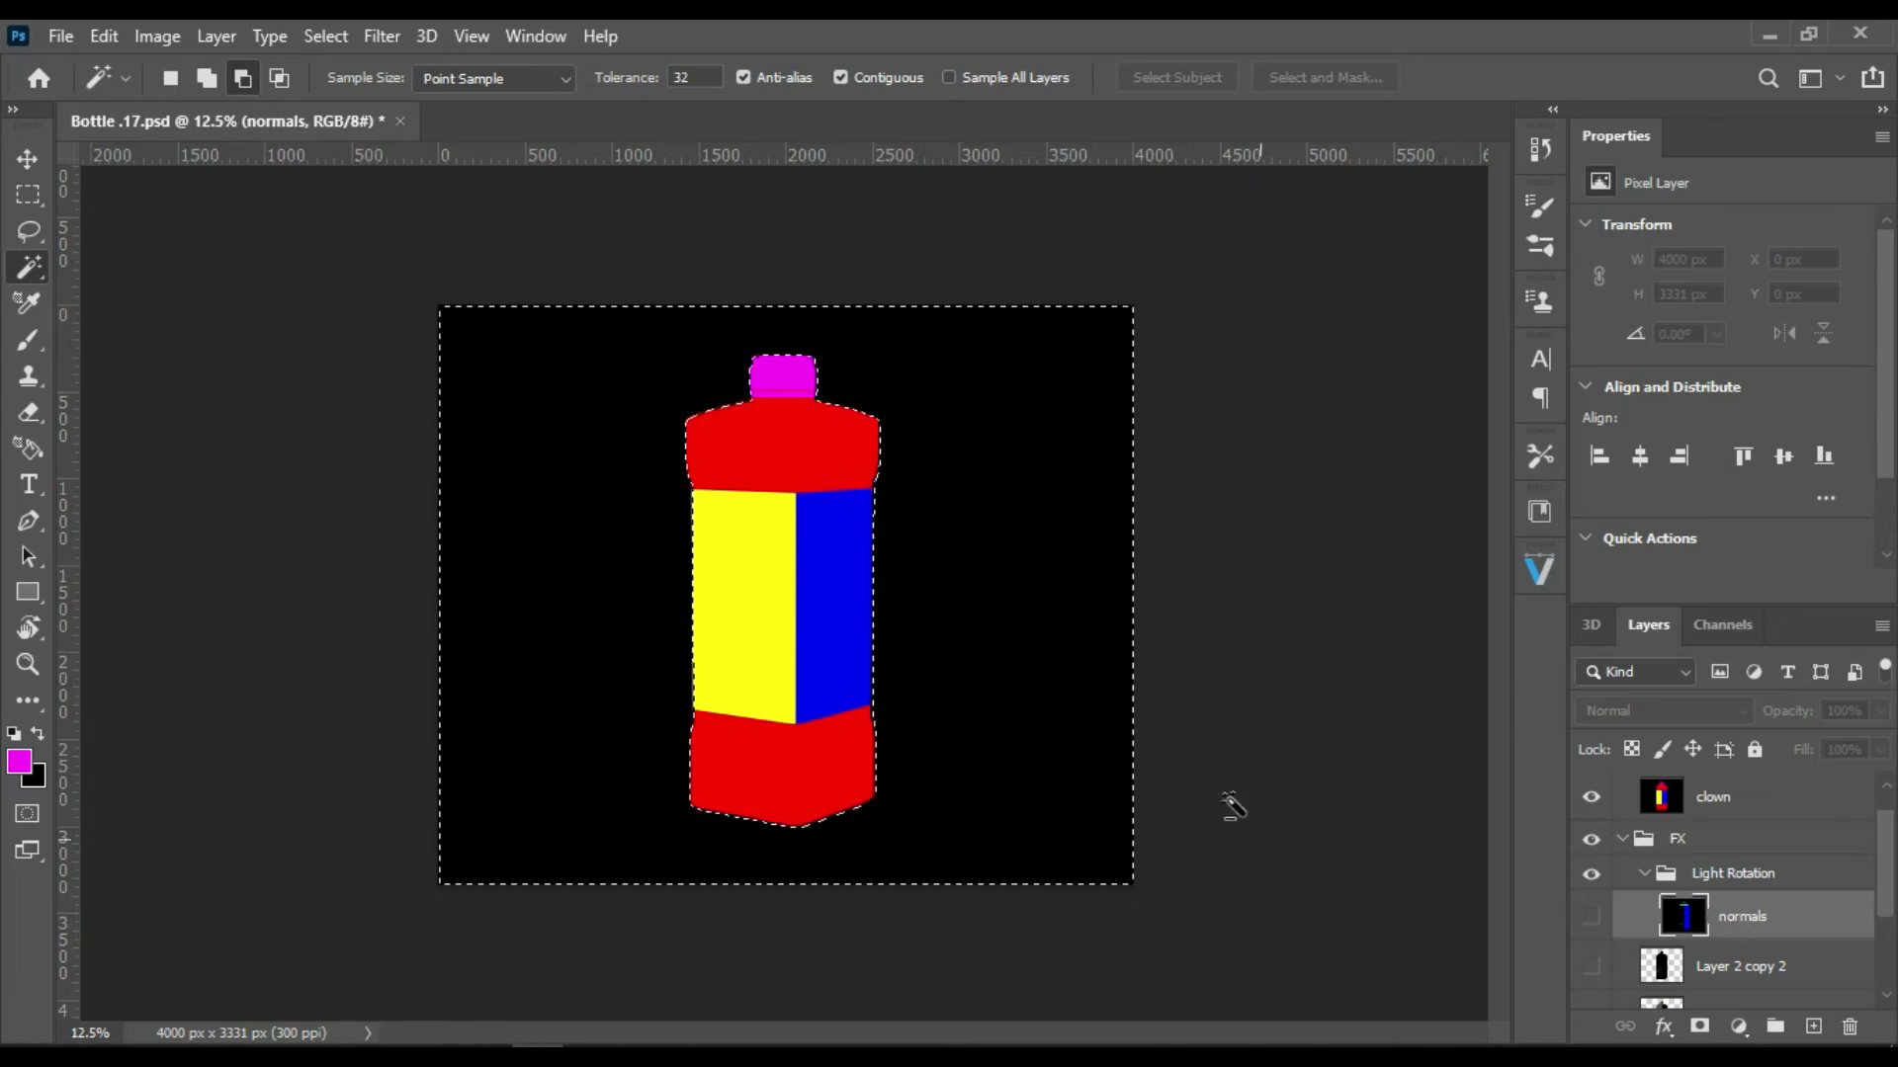
pyautogui.rightClick(978, 525)
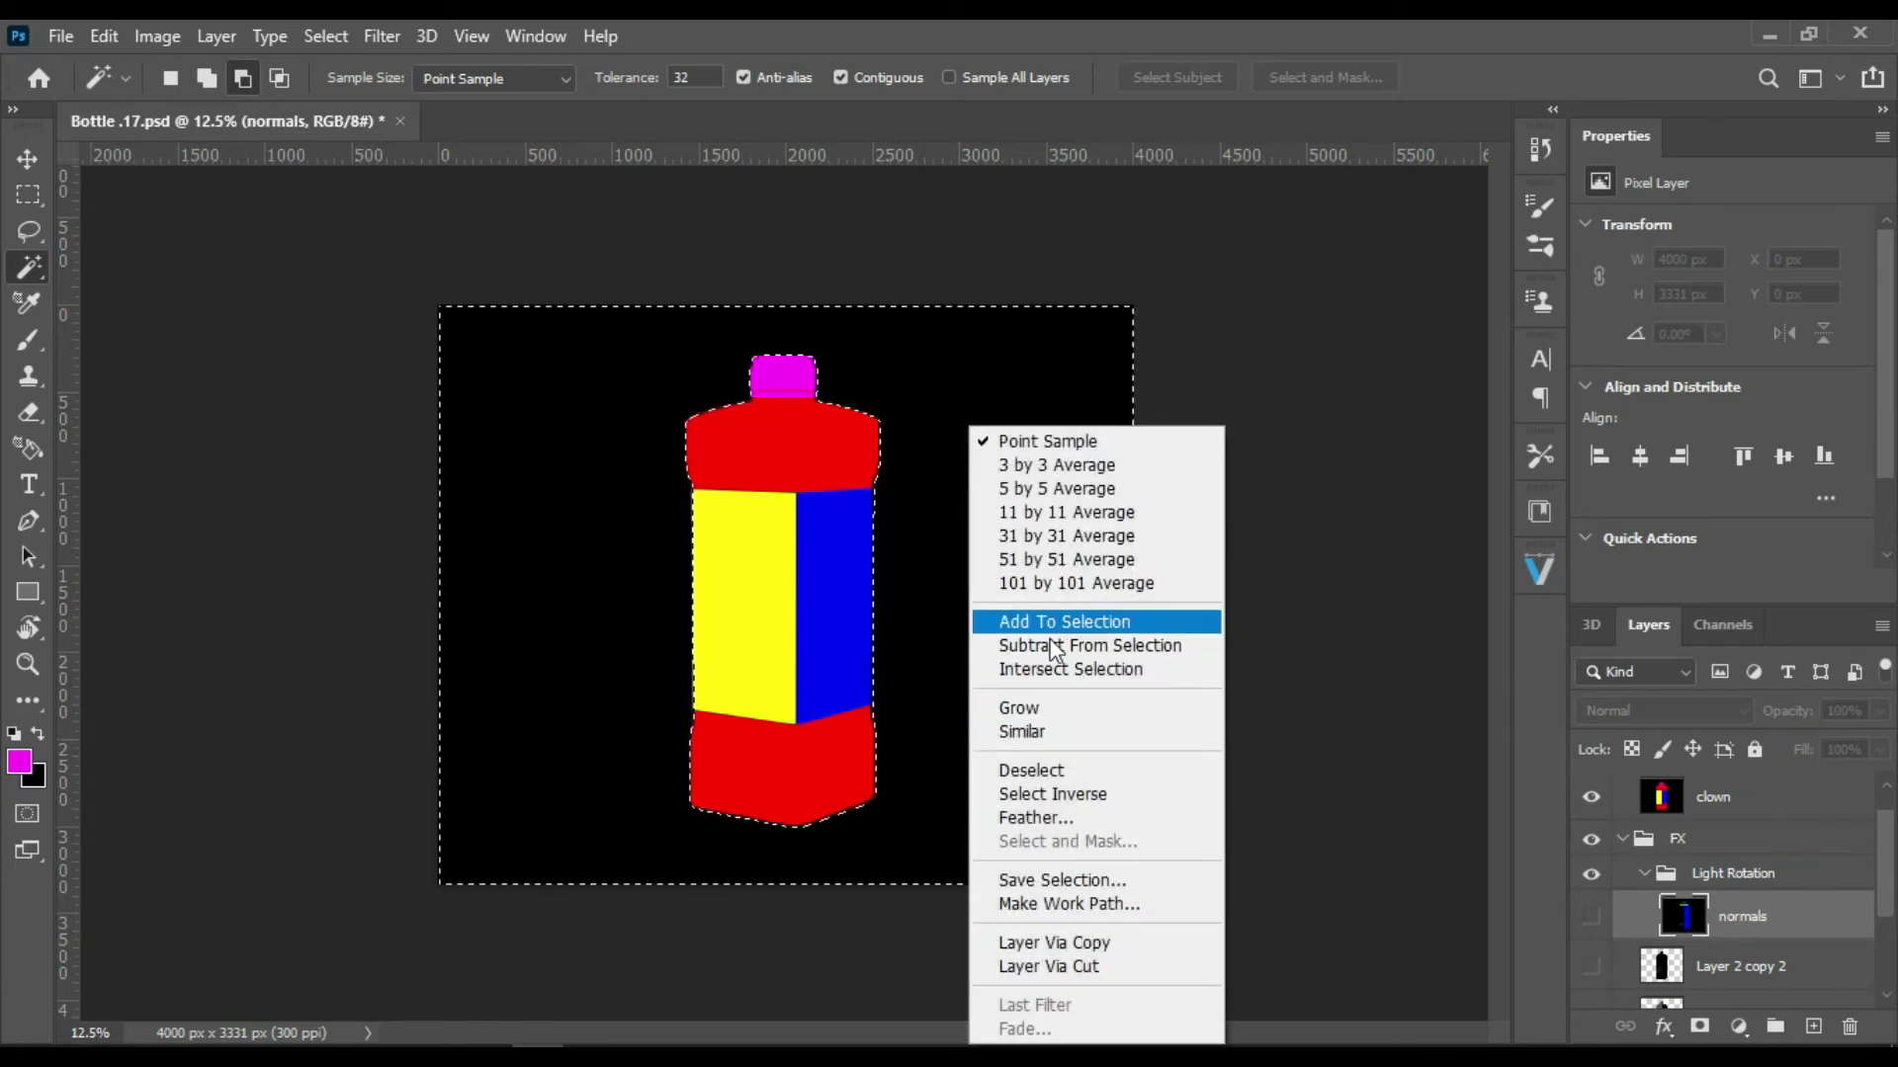
pyautogui.click(1055, 796)
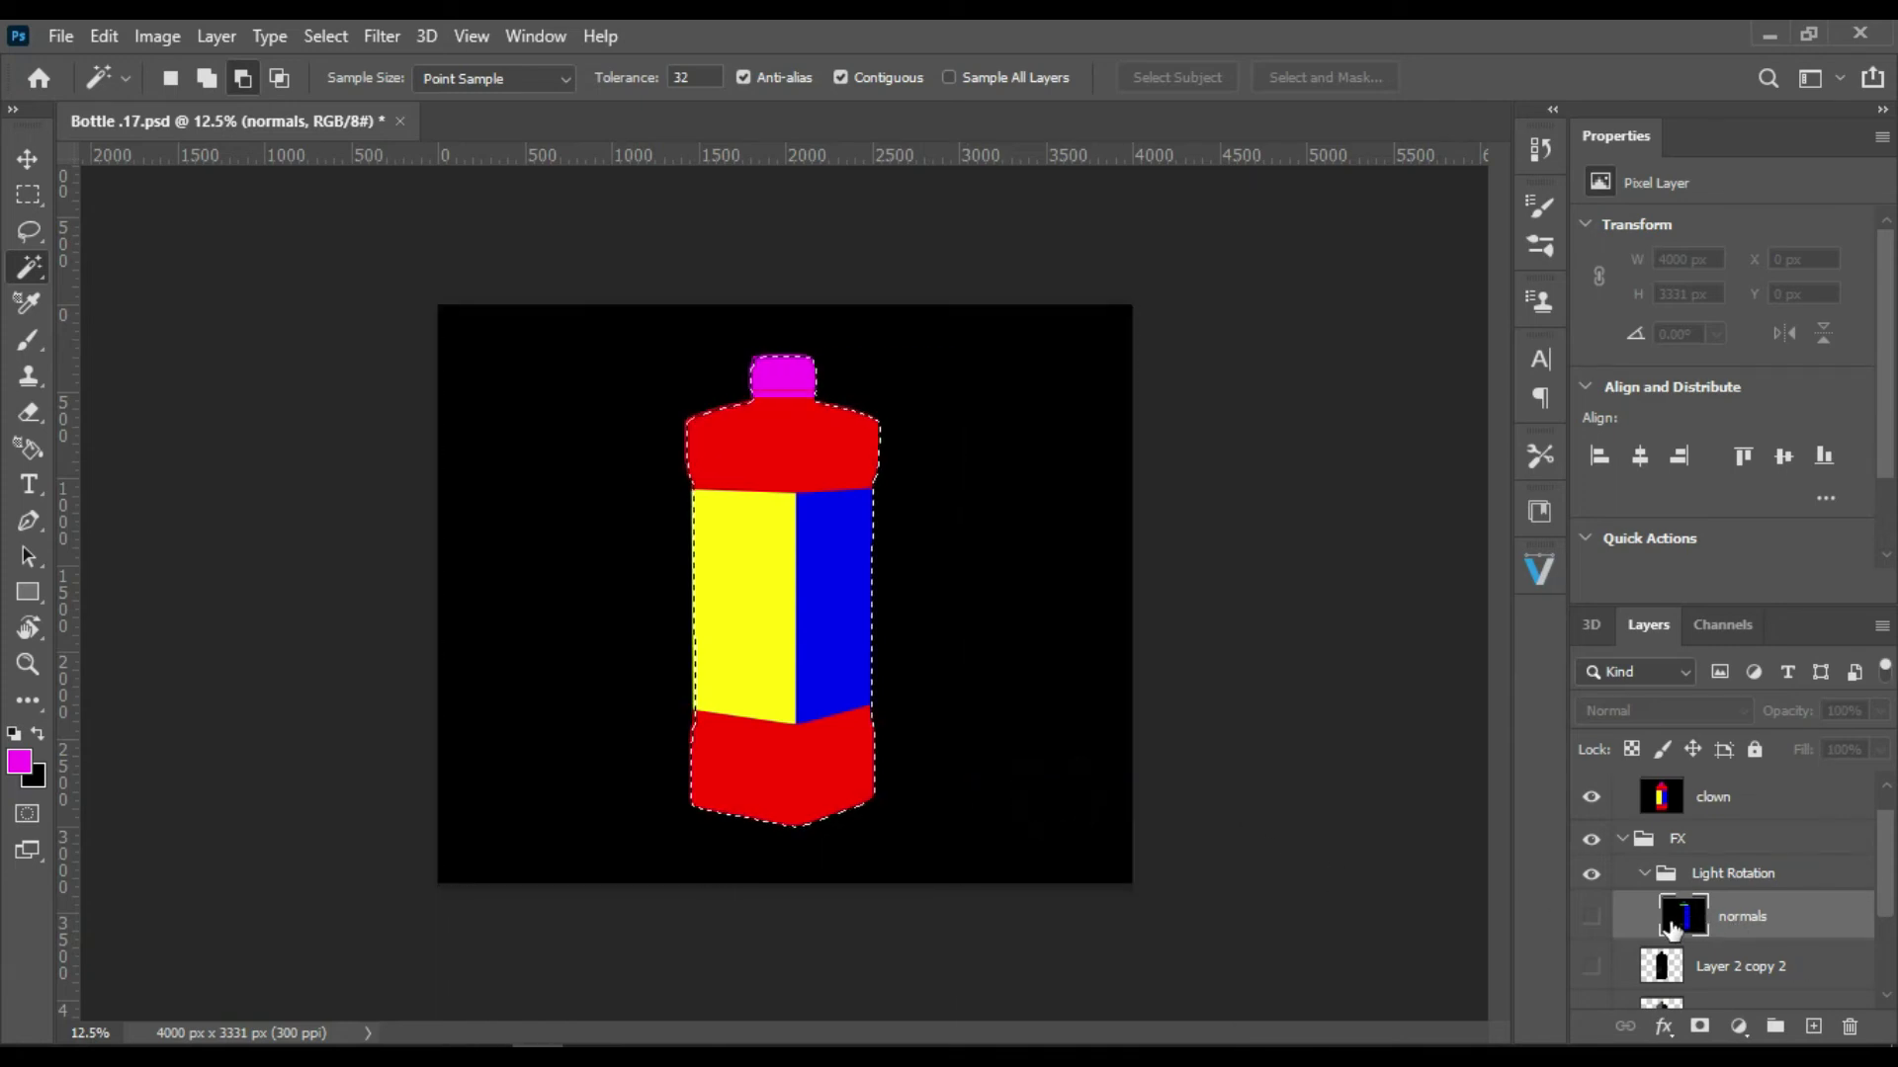
pyautogui.hotkey('ctrl', 'j')
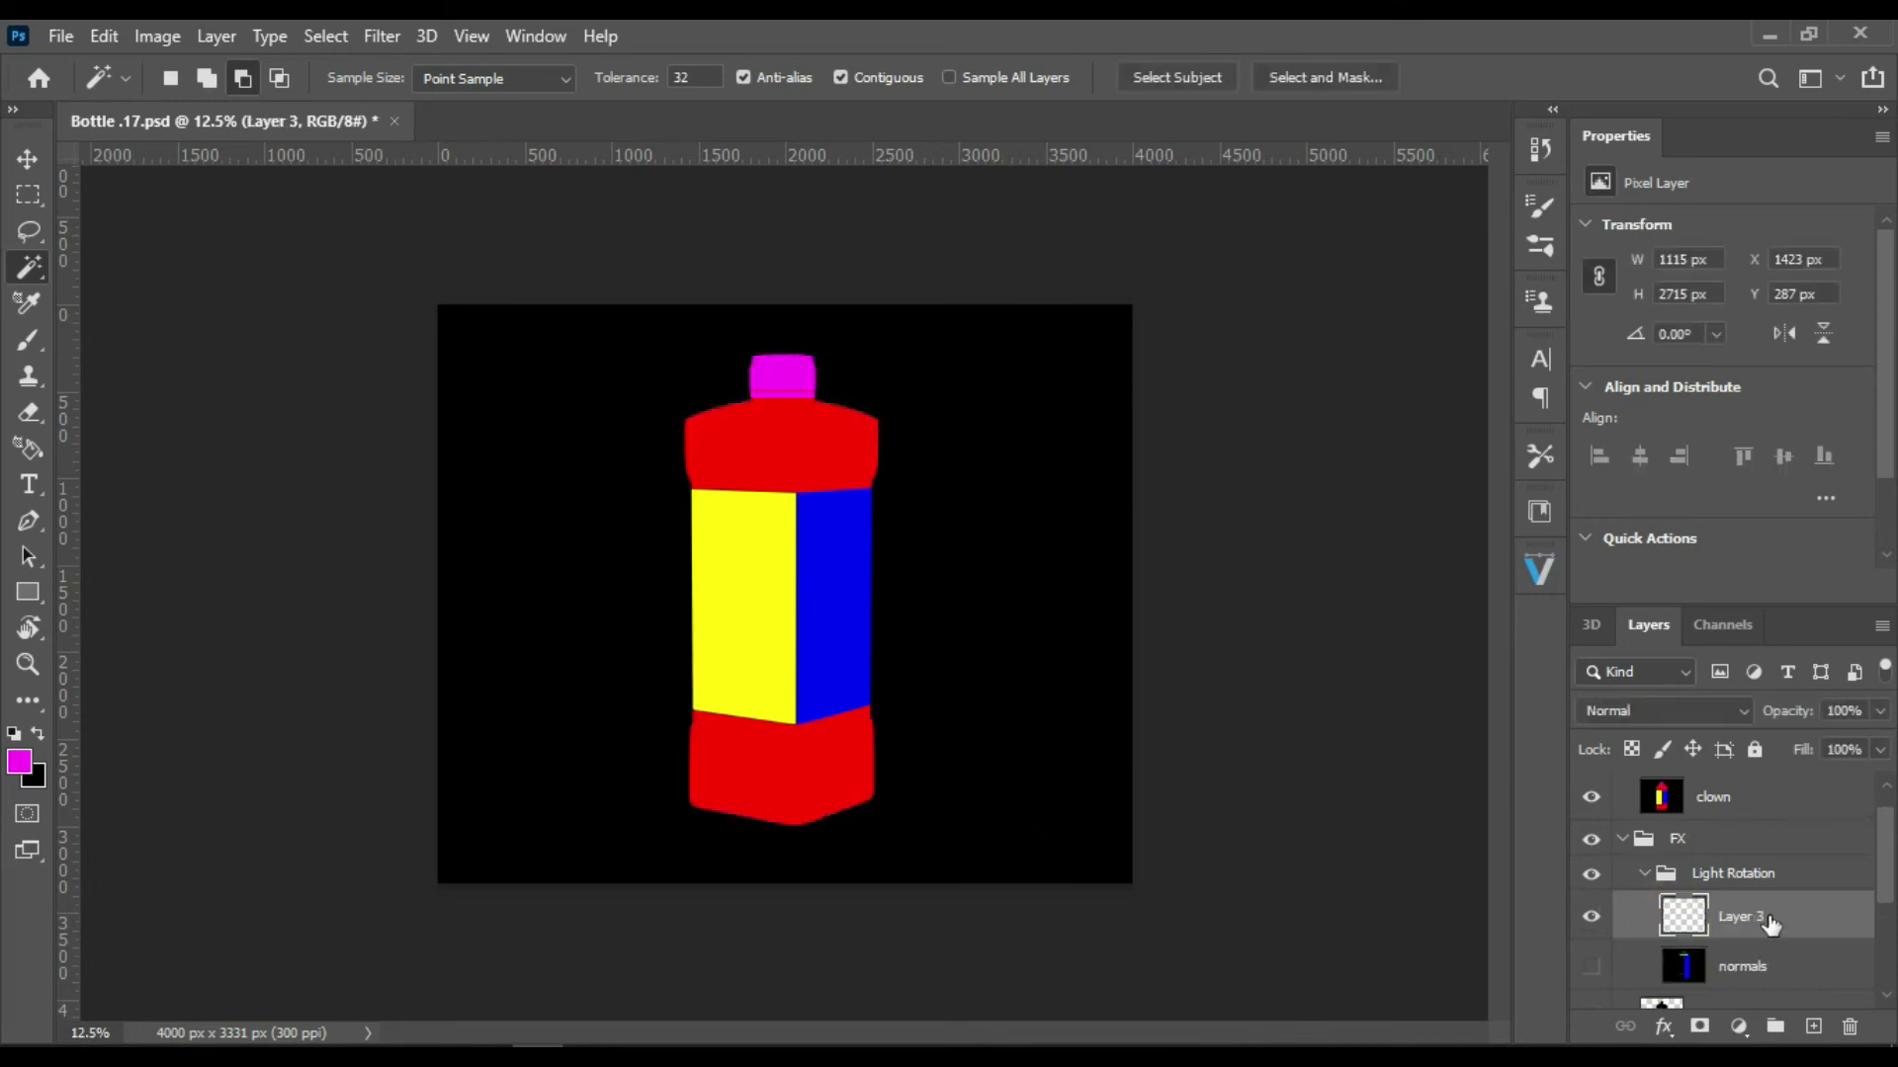
# Step: Delete the original normals layer and hide the ID colour map group
pyautogui.click(1677, 970)
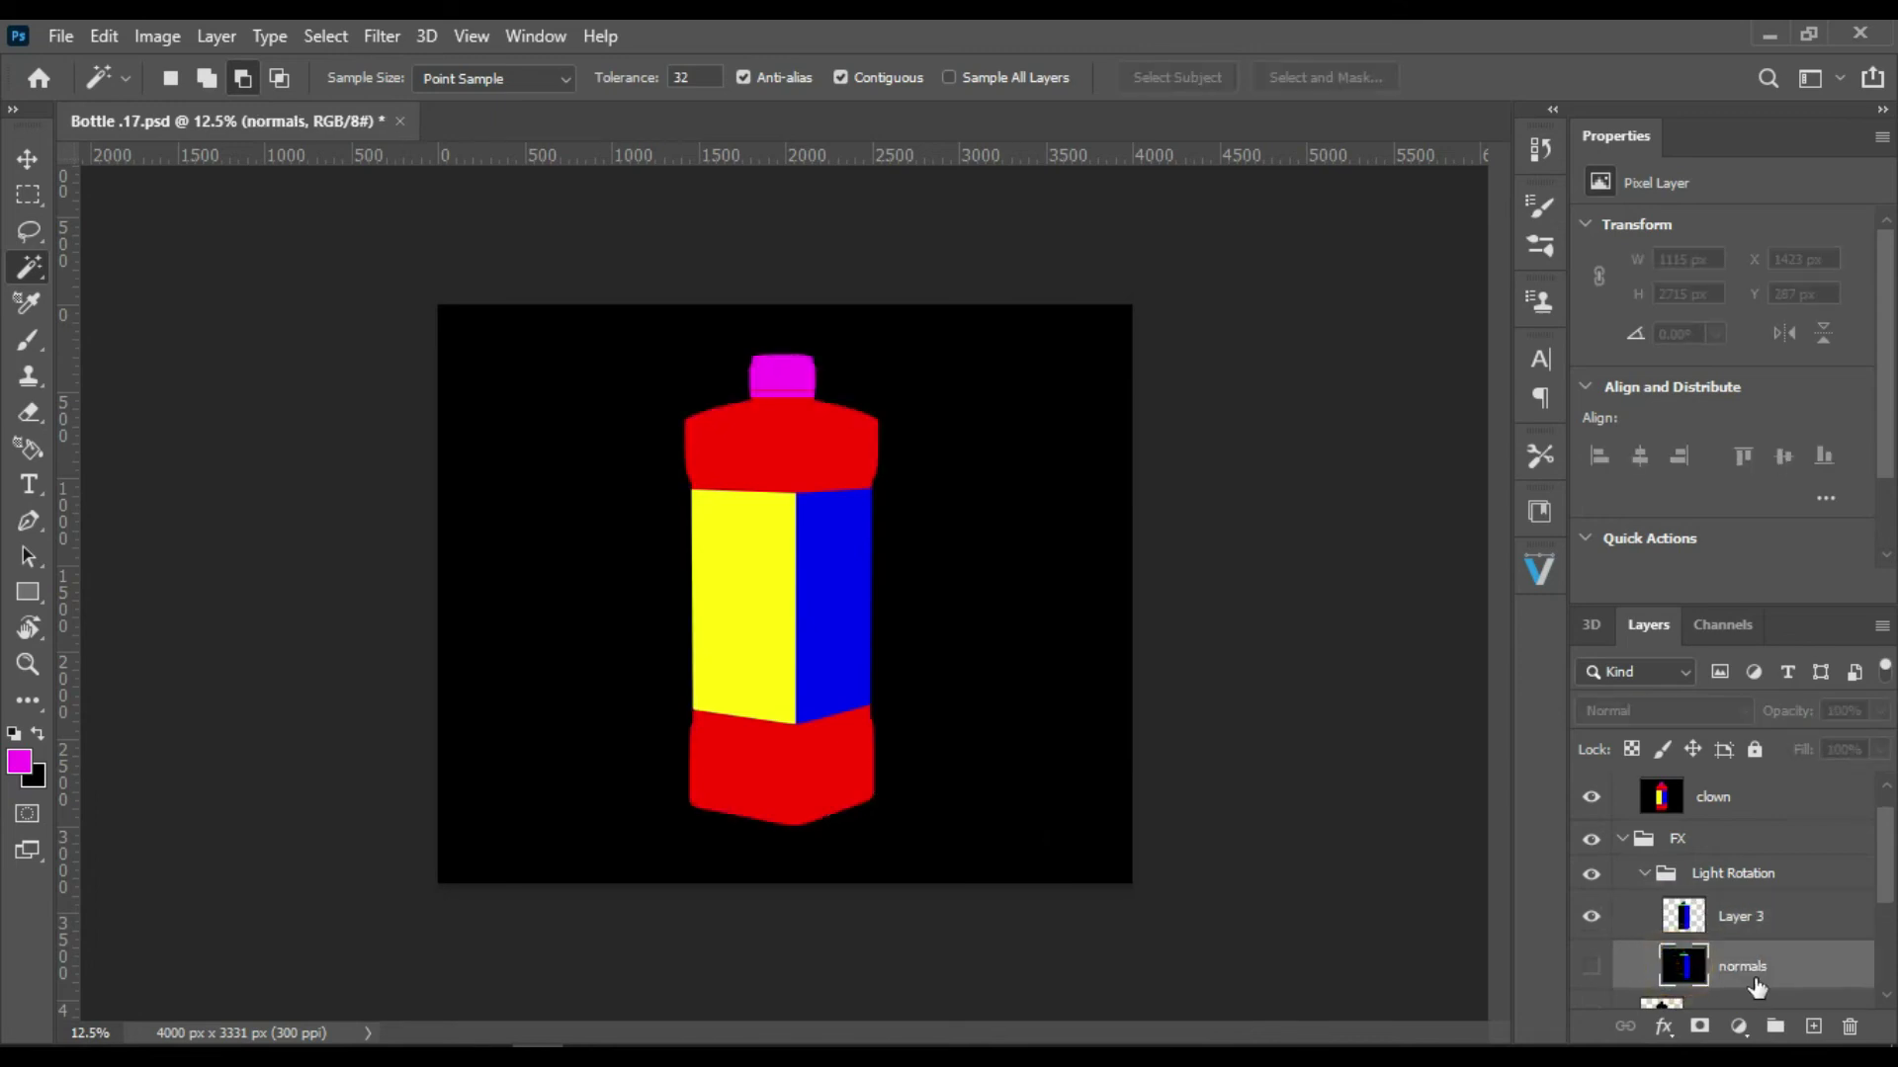
pyautogui.press('Delete')
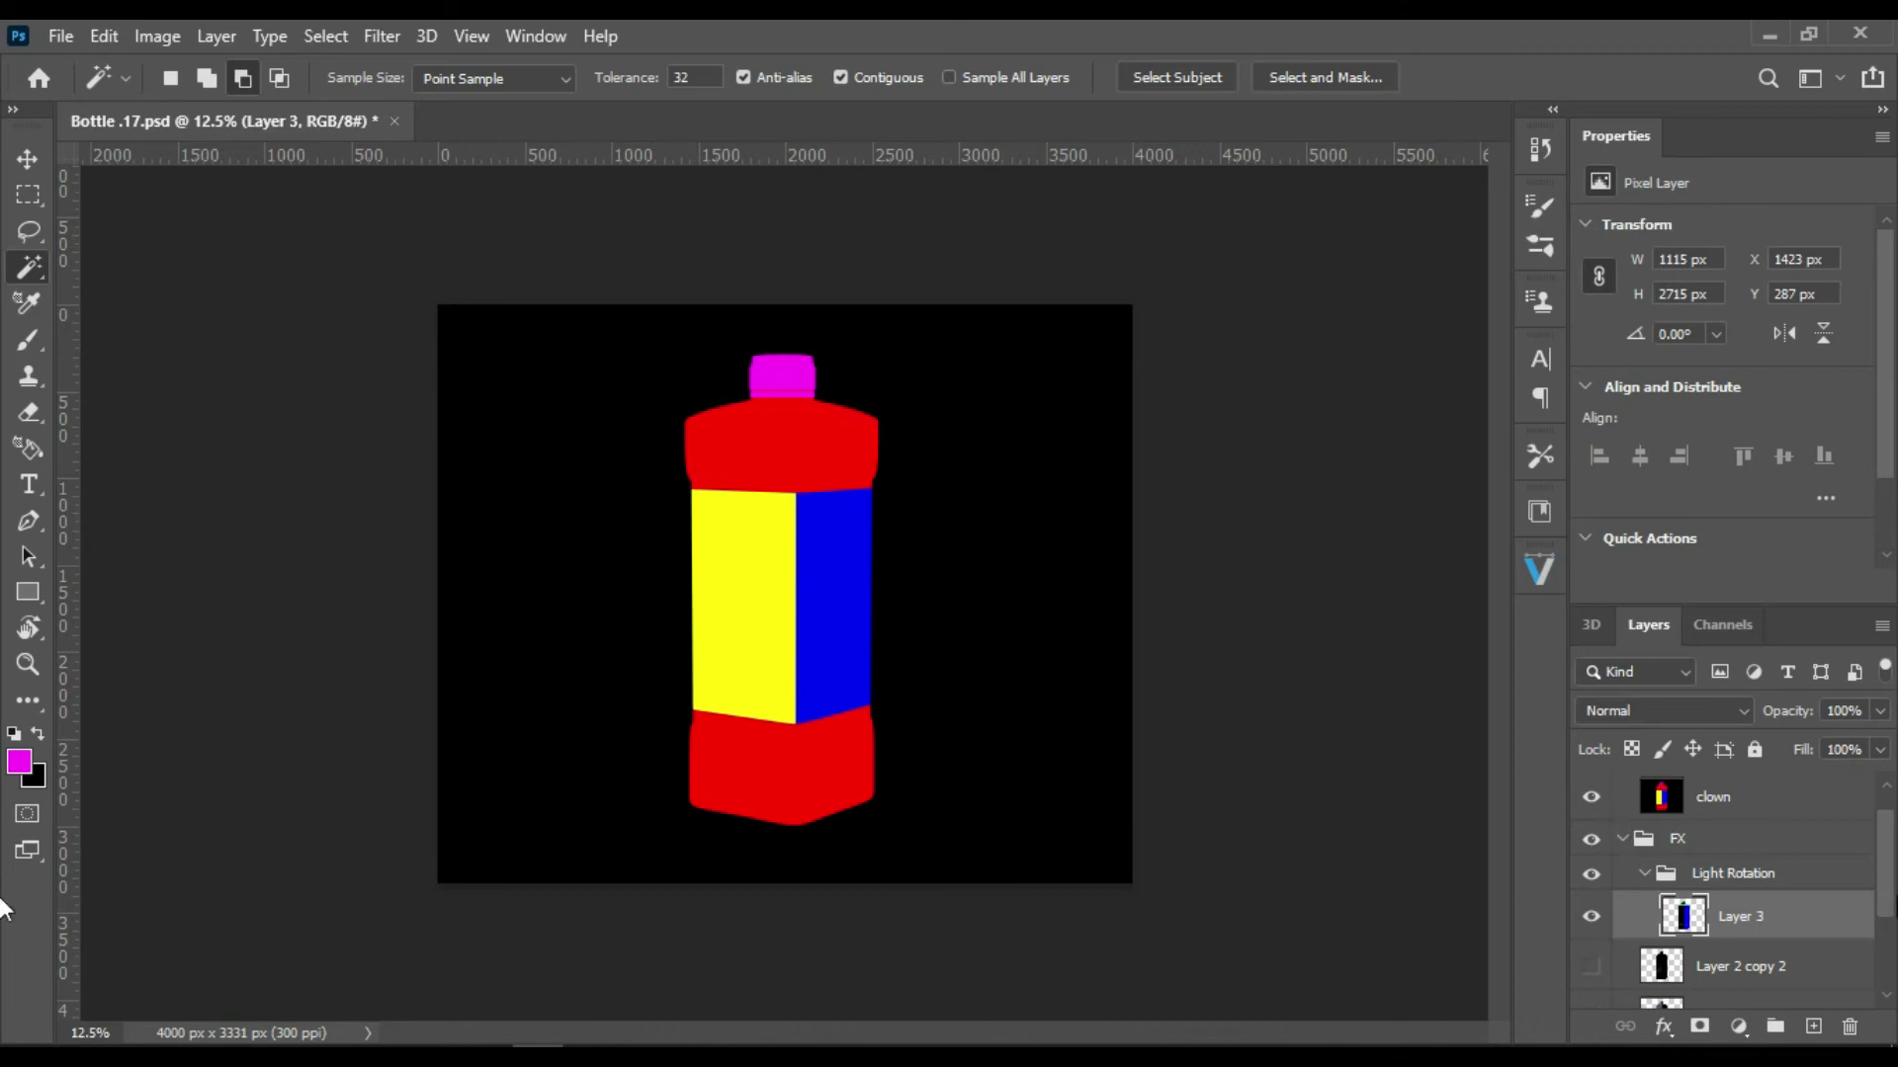
pyautogui.scroll(1, 1813, 895)
pyautogui.click(1591, 788)
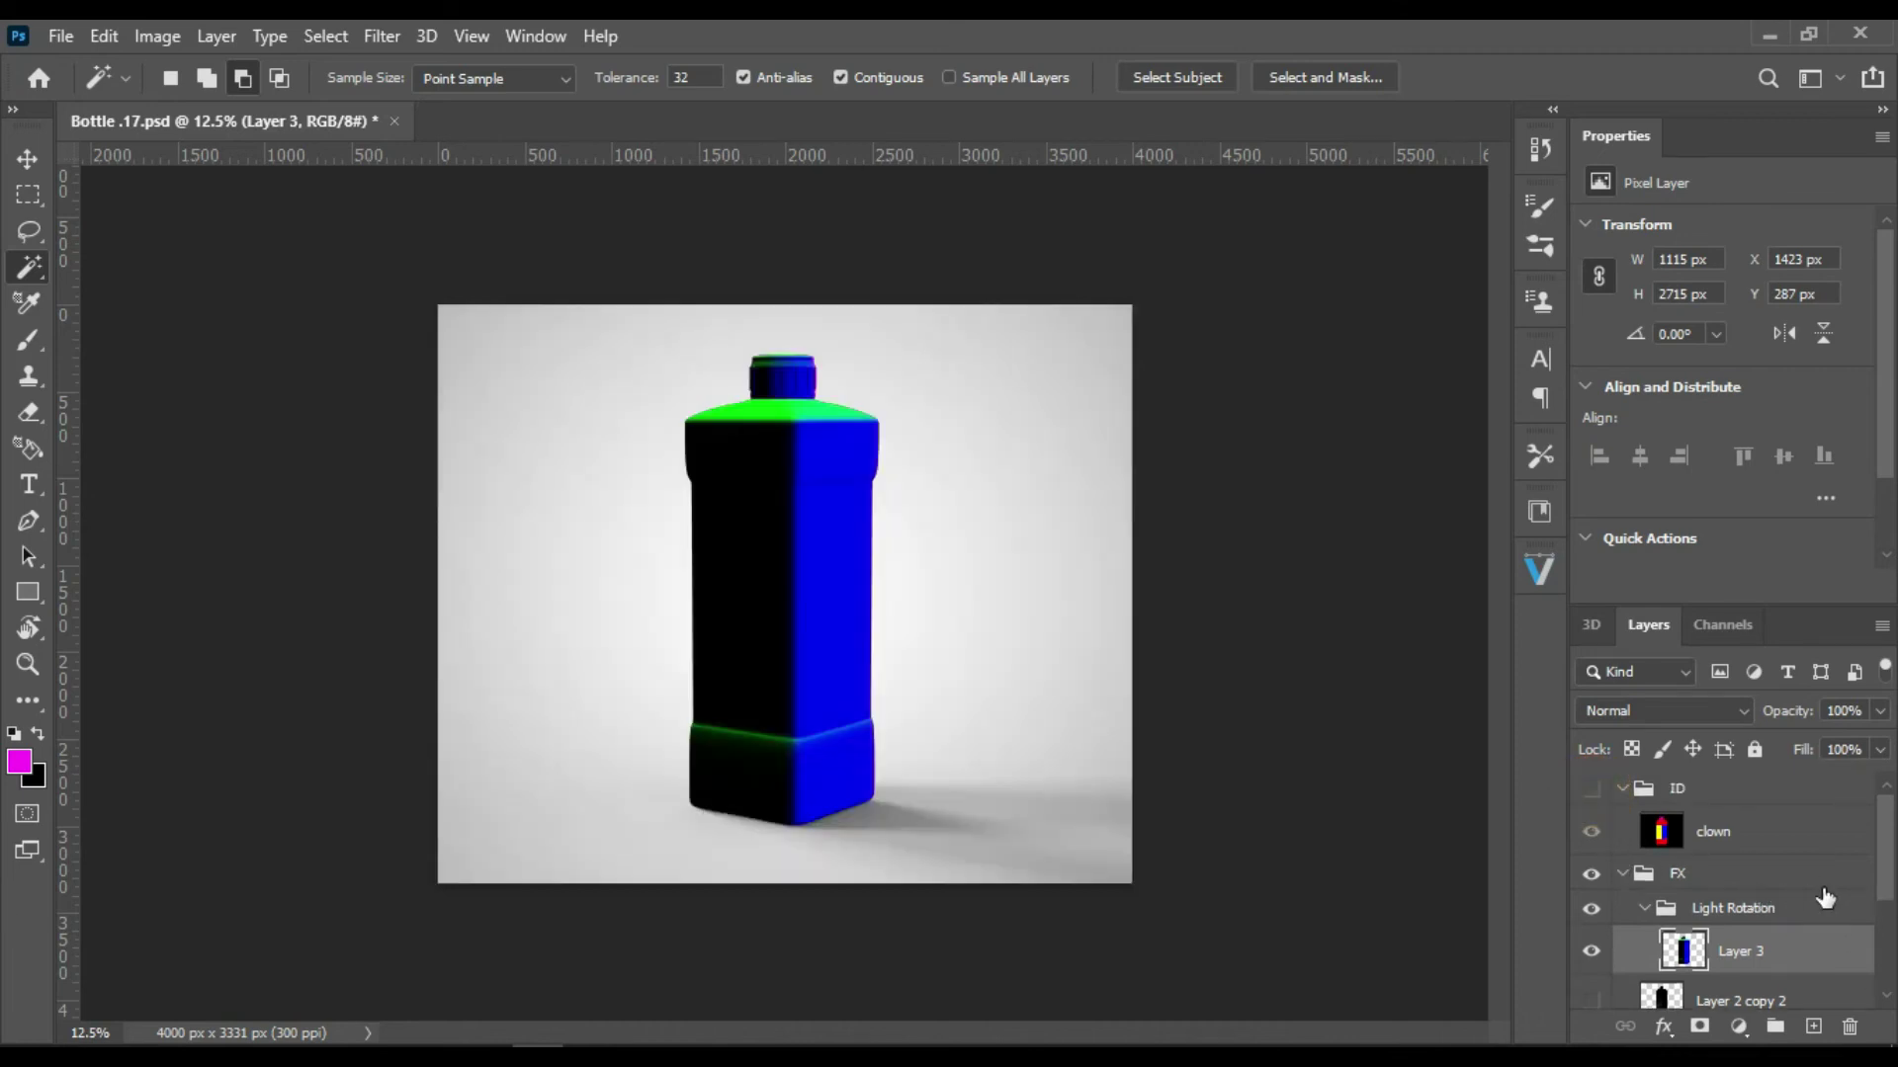
# Step: Add Hue/Saturation and Color Balance adjustment layers above Layer 3
pyautogui.scroll(-1, 1890, 890)
pyautogui.scroll(1, 1780, 899)
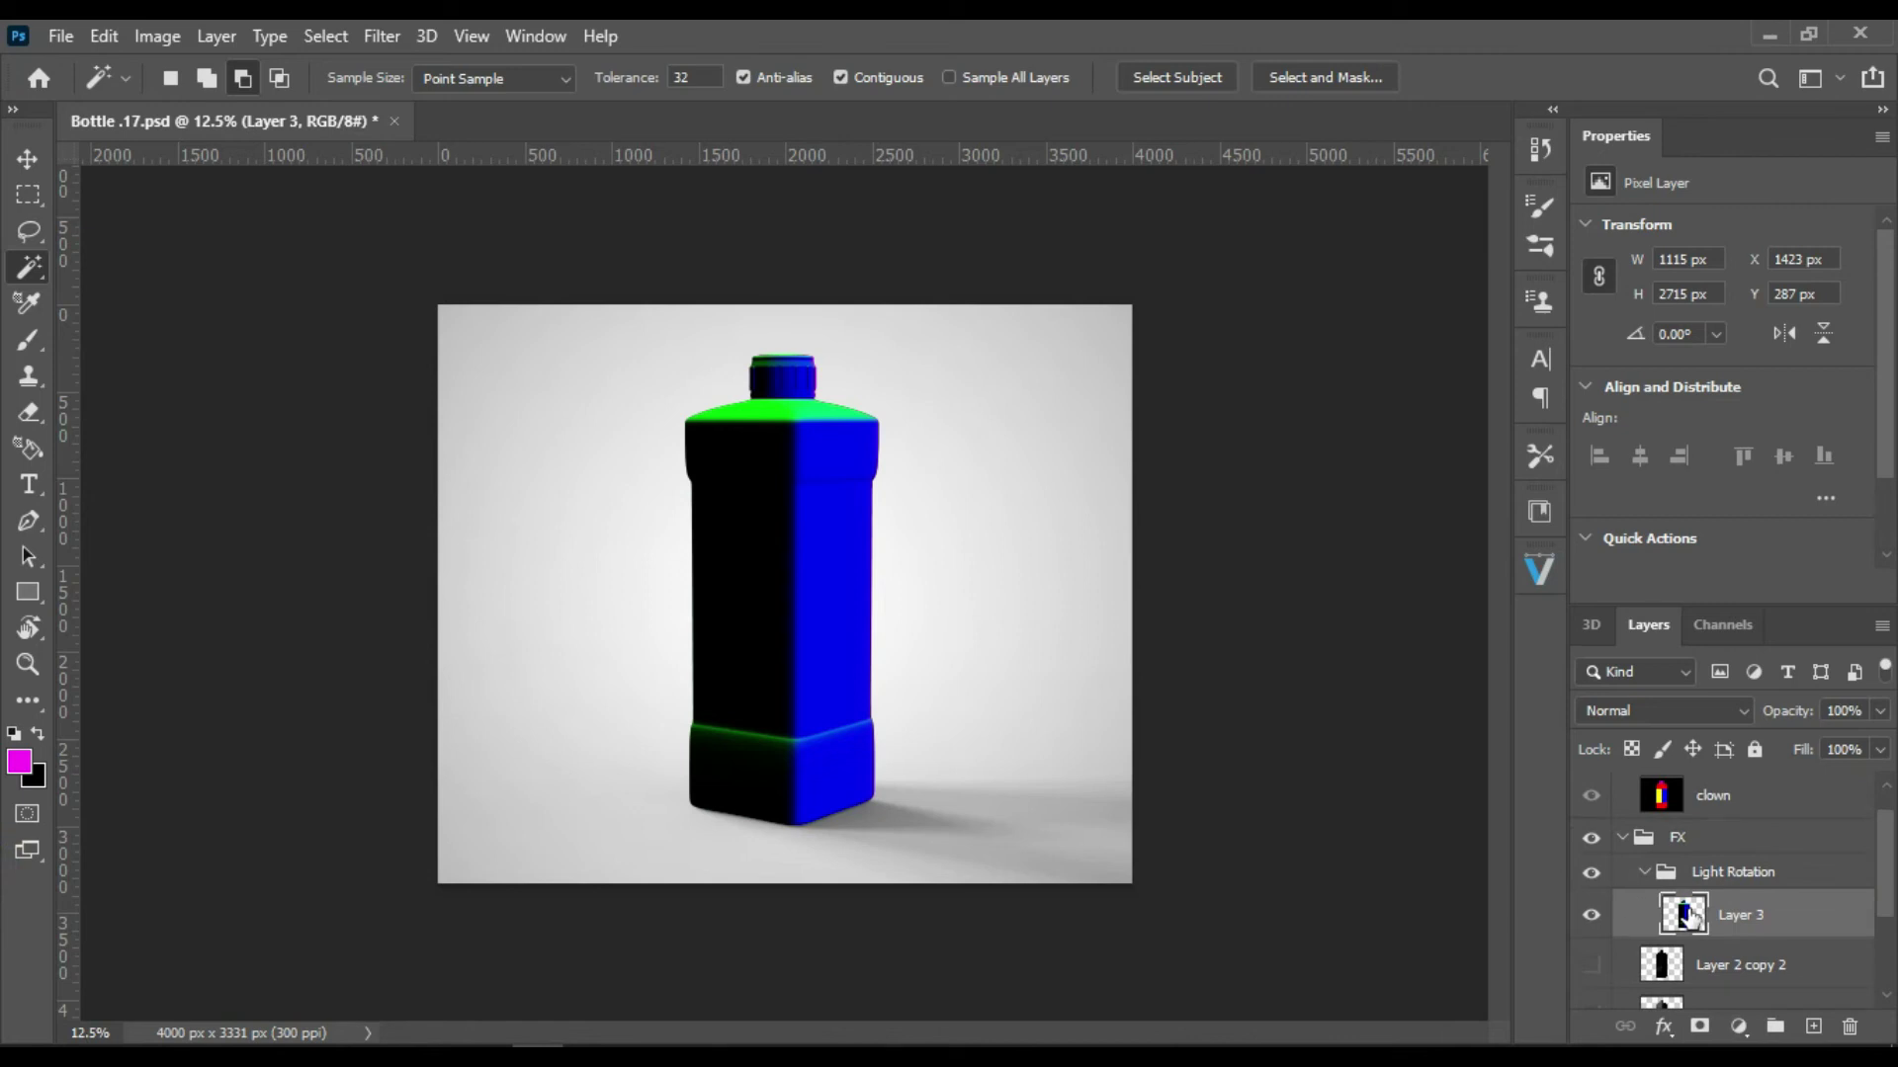
pyautogui.click(1740, 1030)
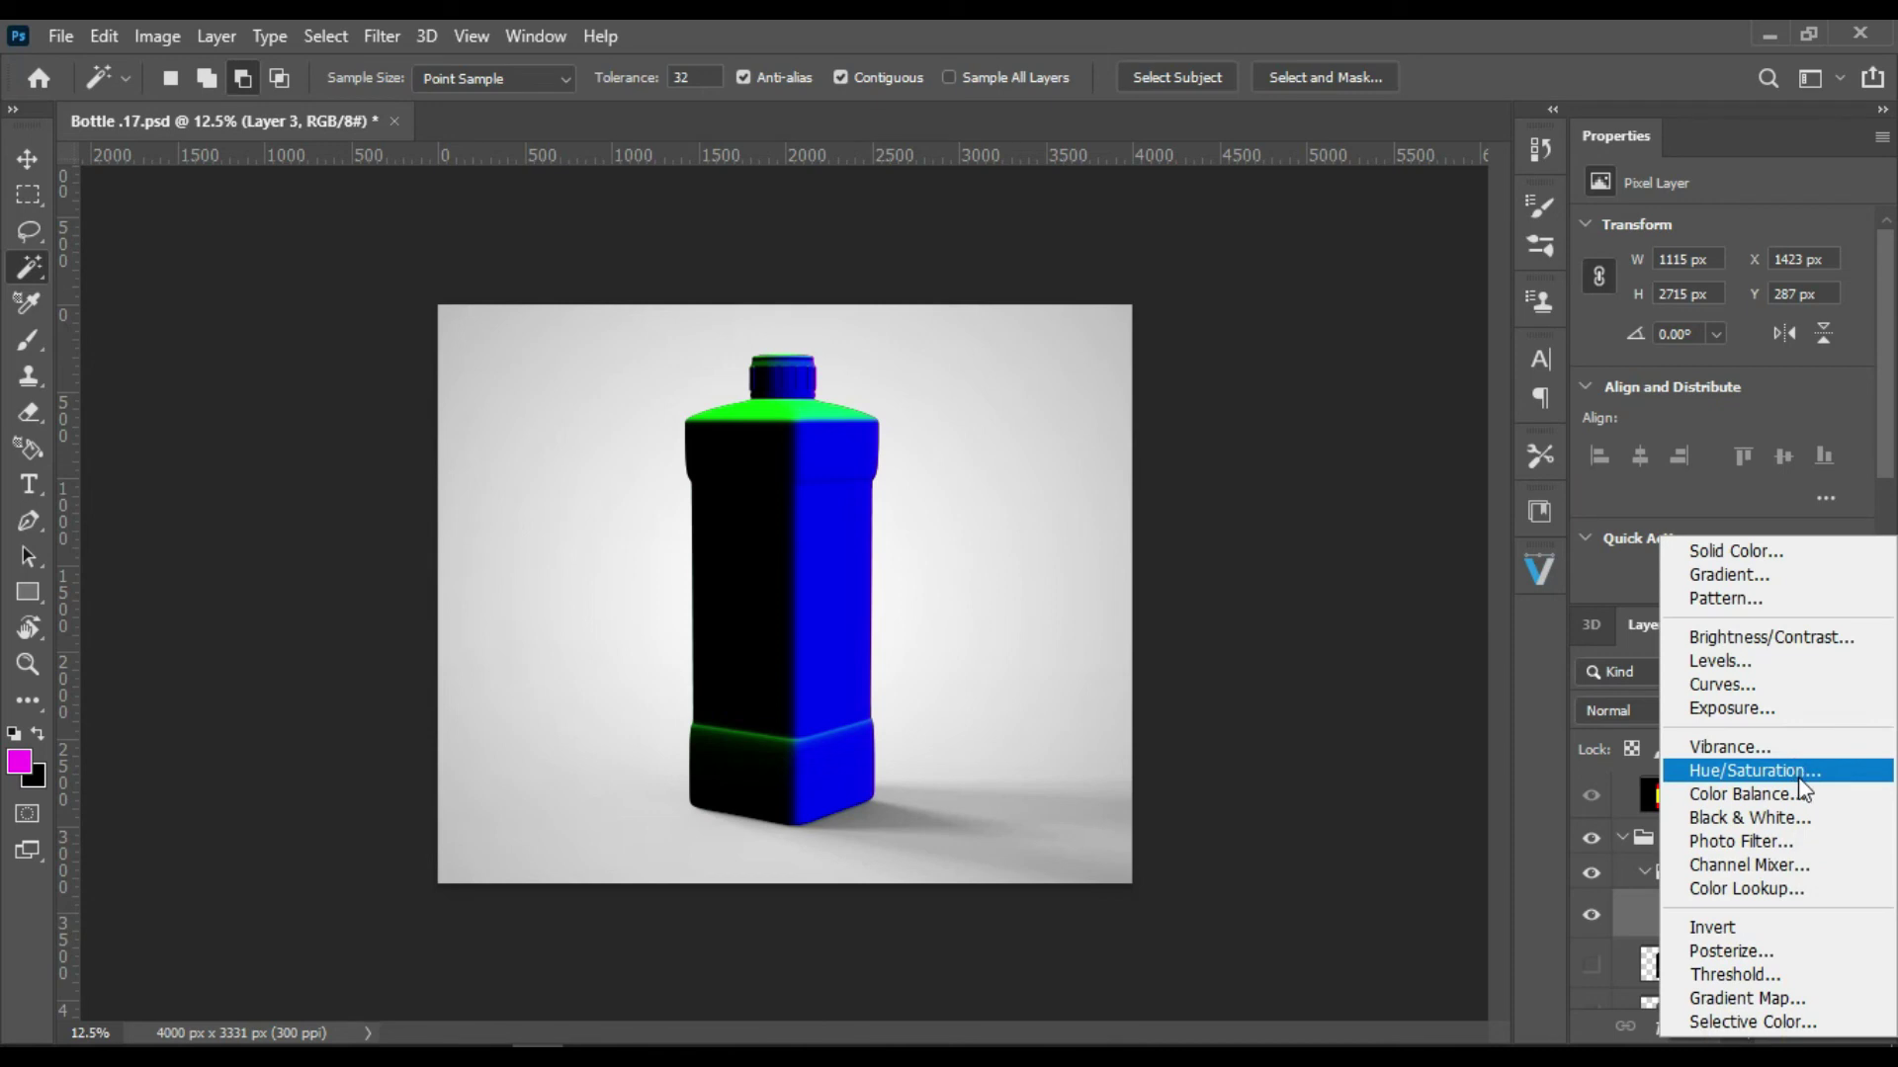
pyautogui.click(1755, 771)
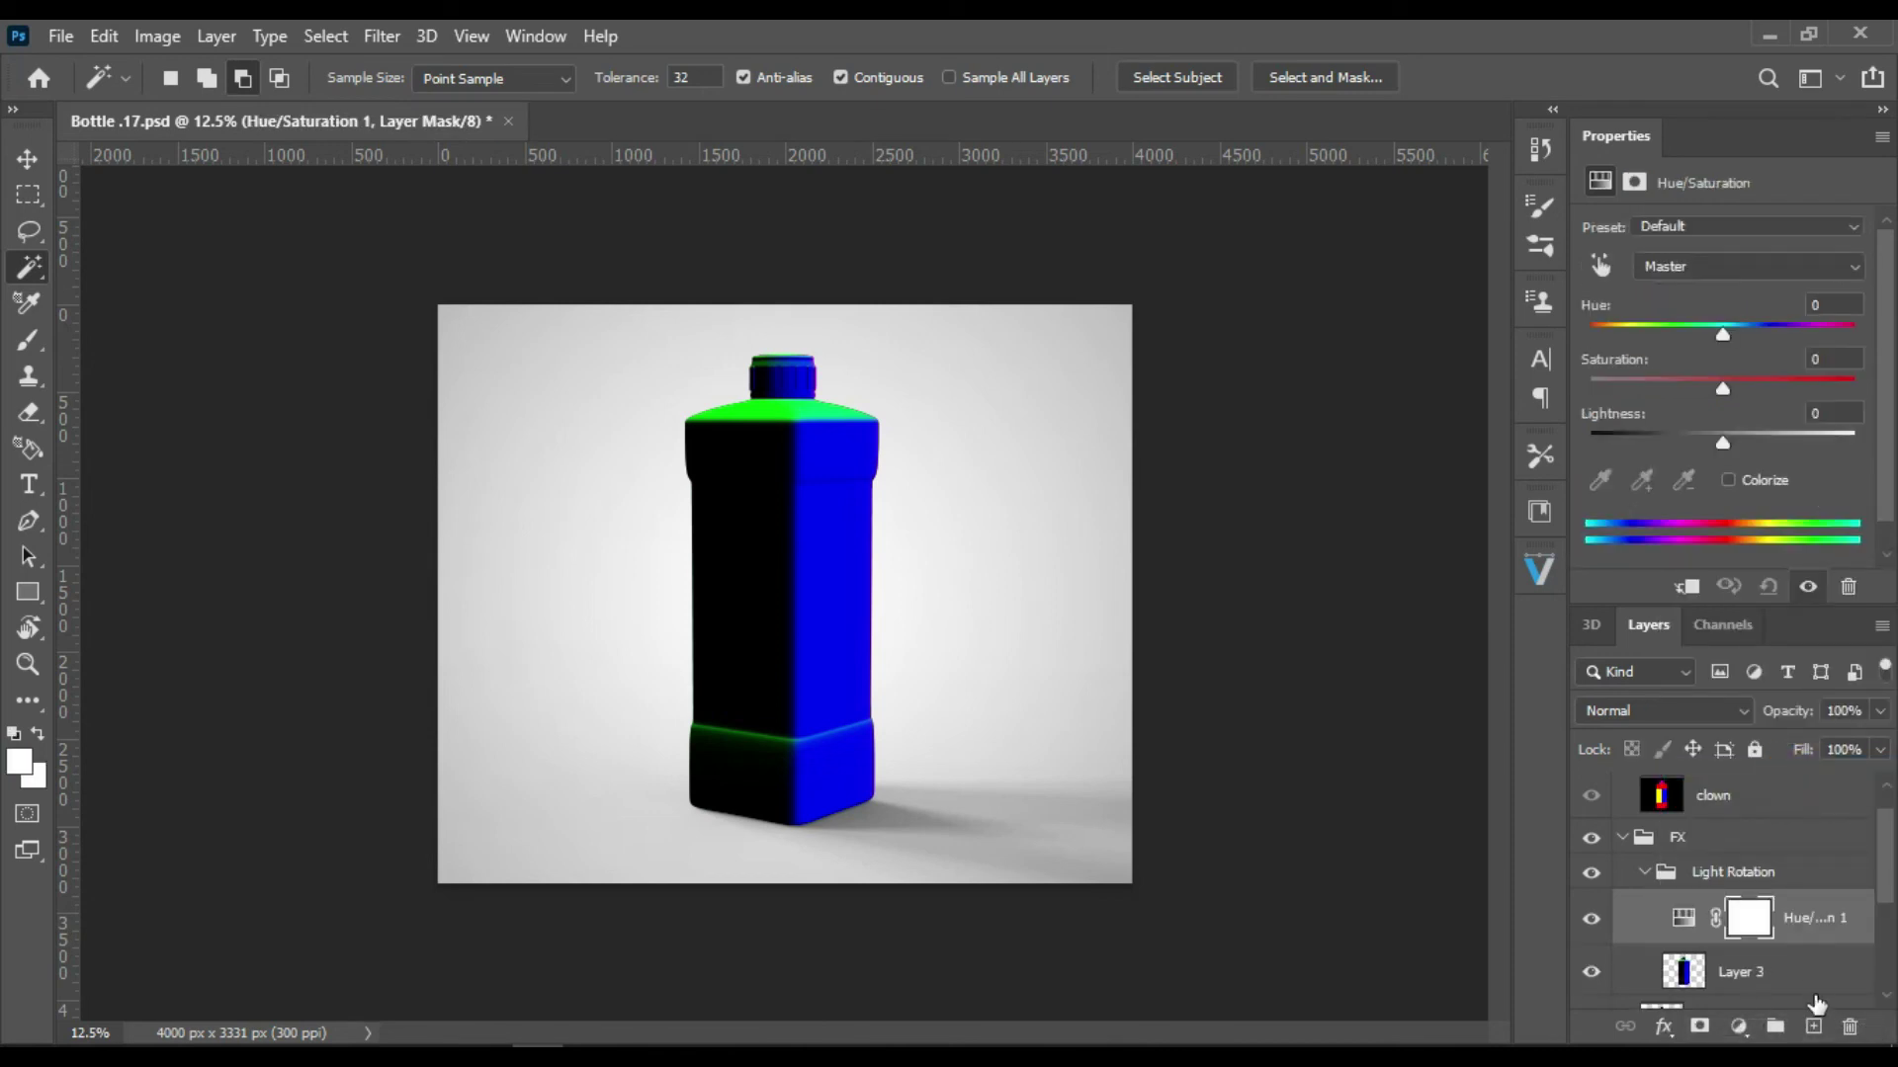
pyautogui.scroll(-1, 1817, 1003)
pyautogui.click(1739, 1026)
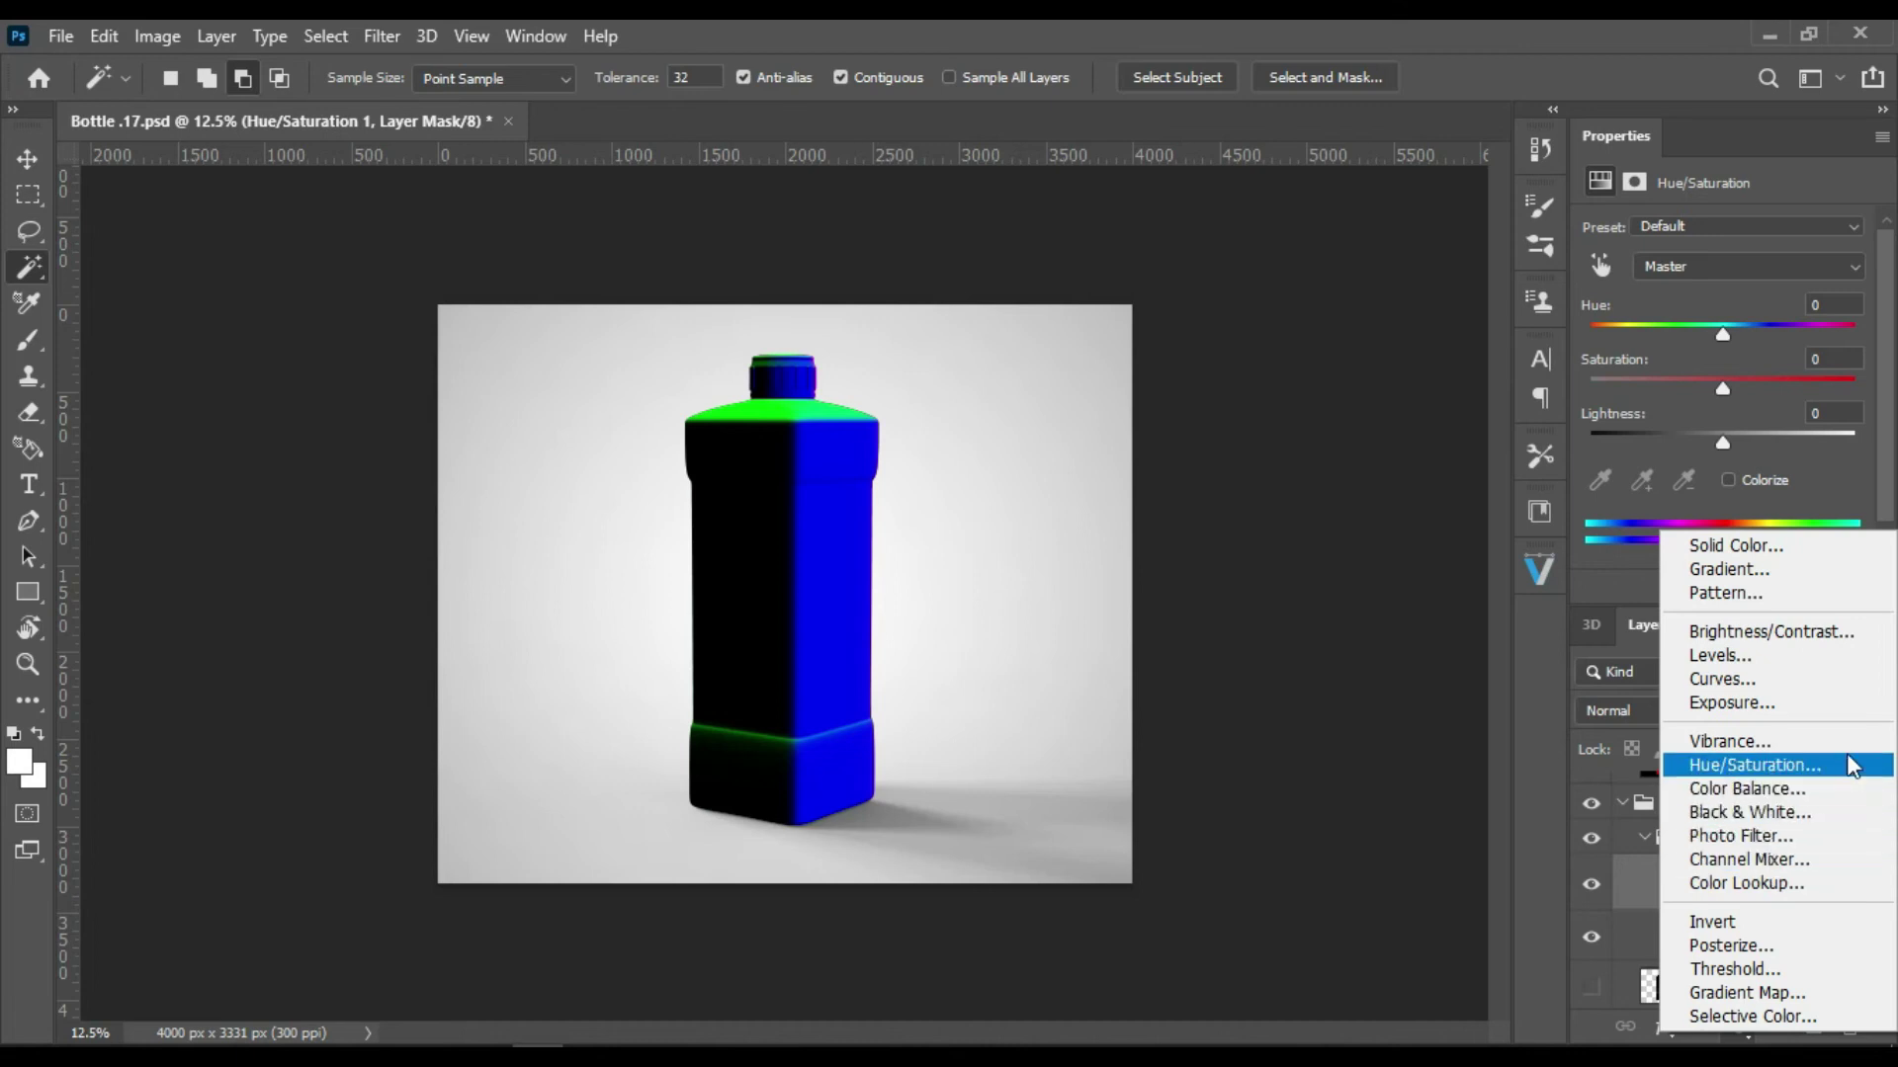
pyautogui.click(1831, 806)
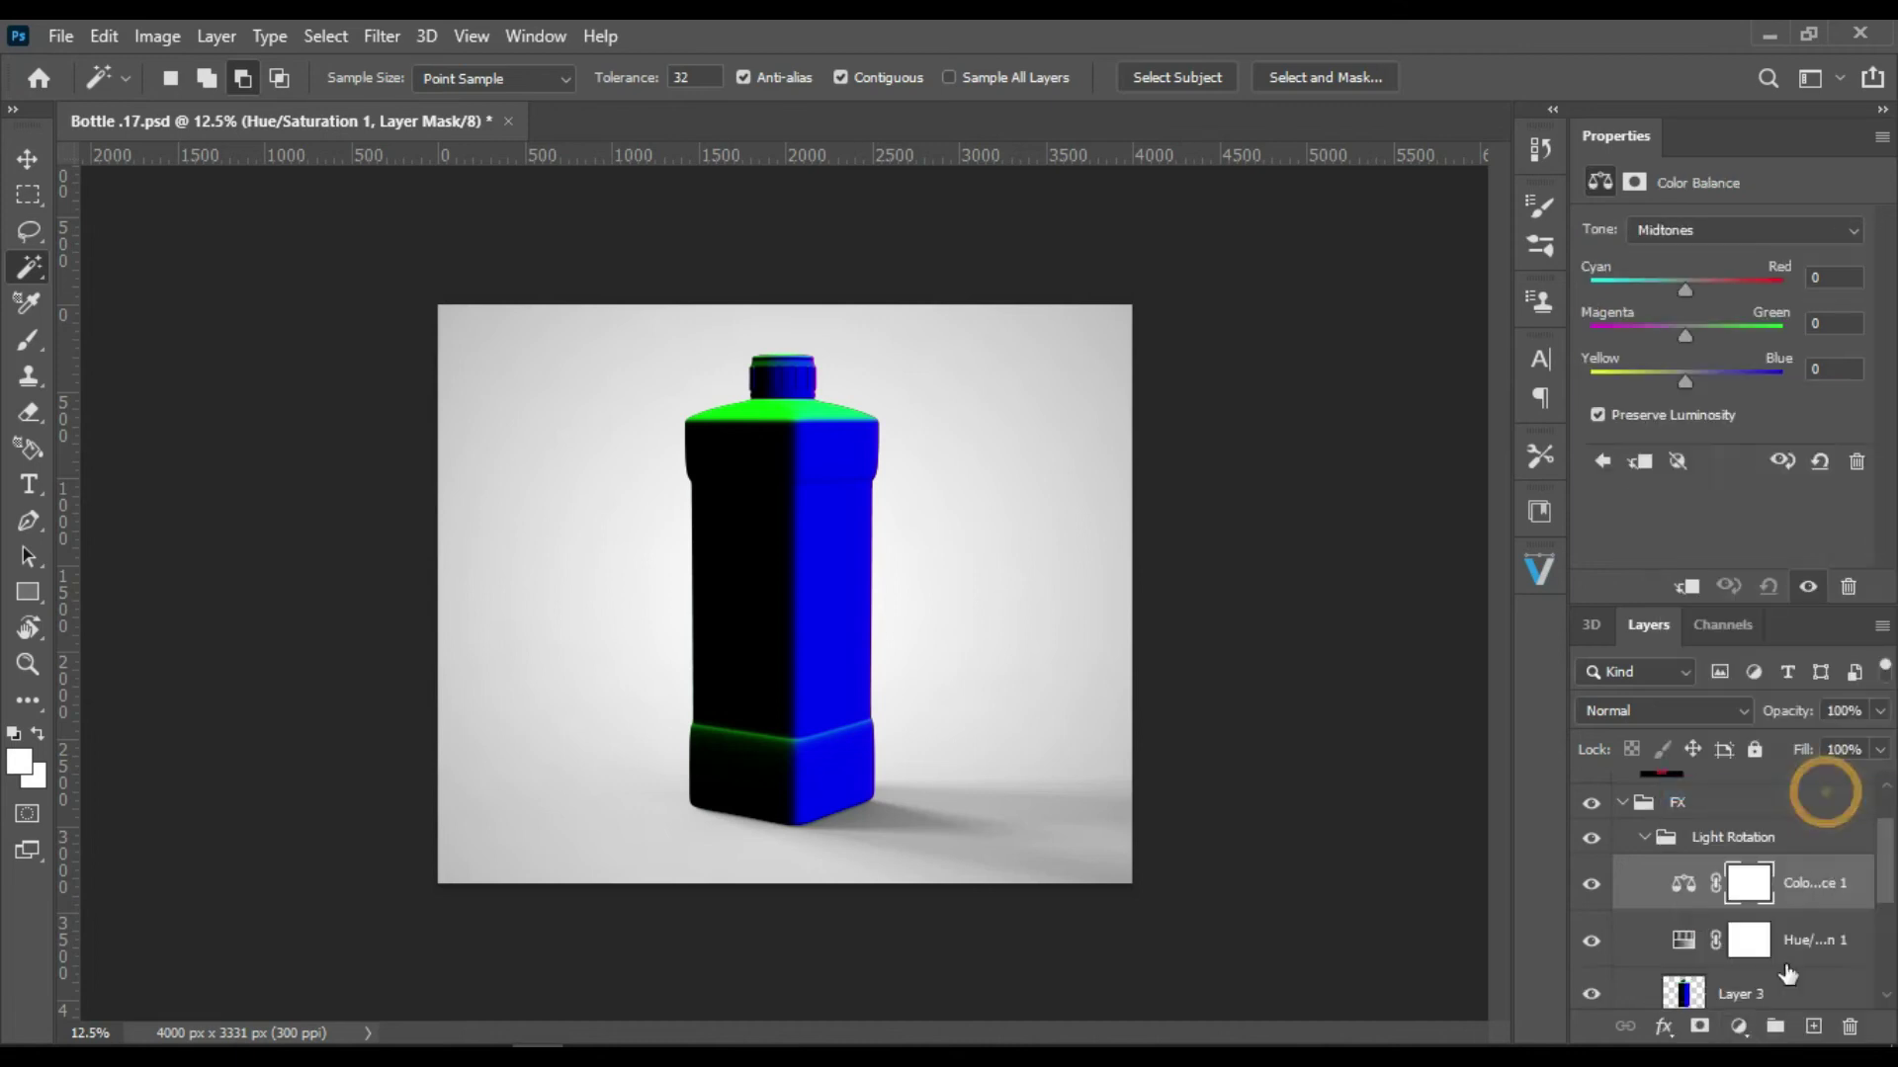
# Step: Add a Channel Mixer and a second Hue/Saturation adjustment layer
pyautogui.click(1738, 1028)
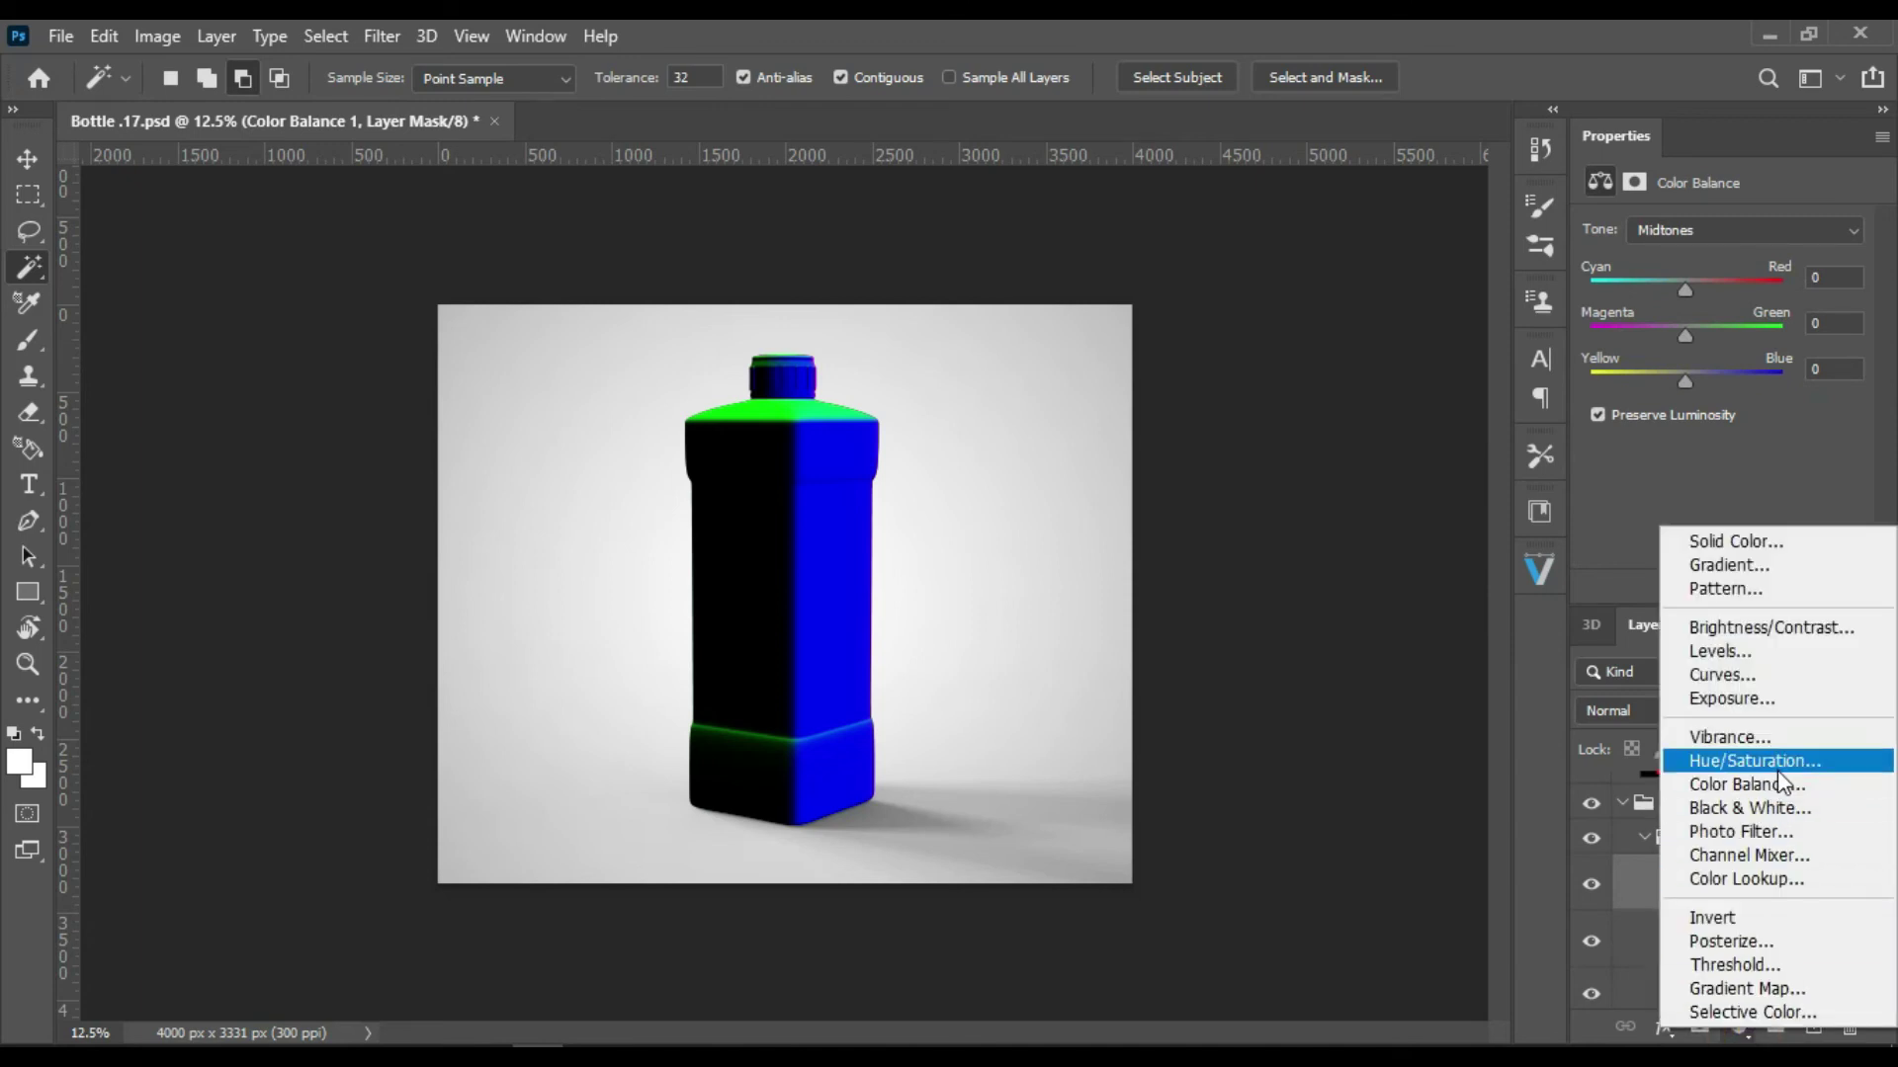
pyautogui.click(1802, 858)
pyautogui.click(1745, 1034)
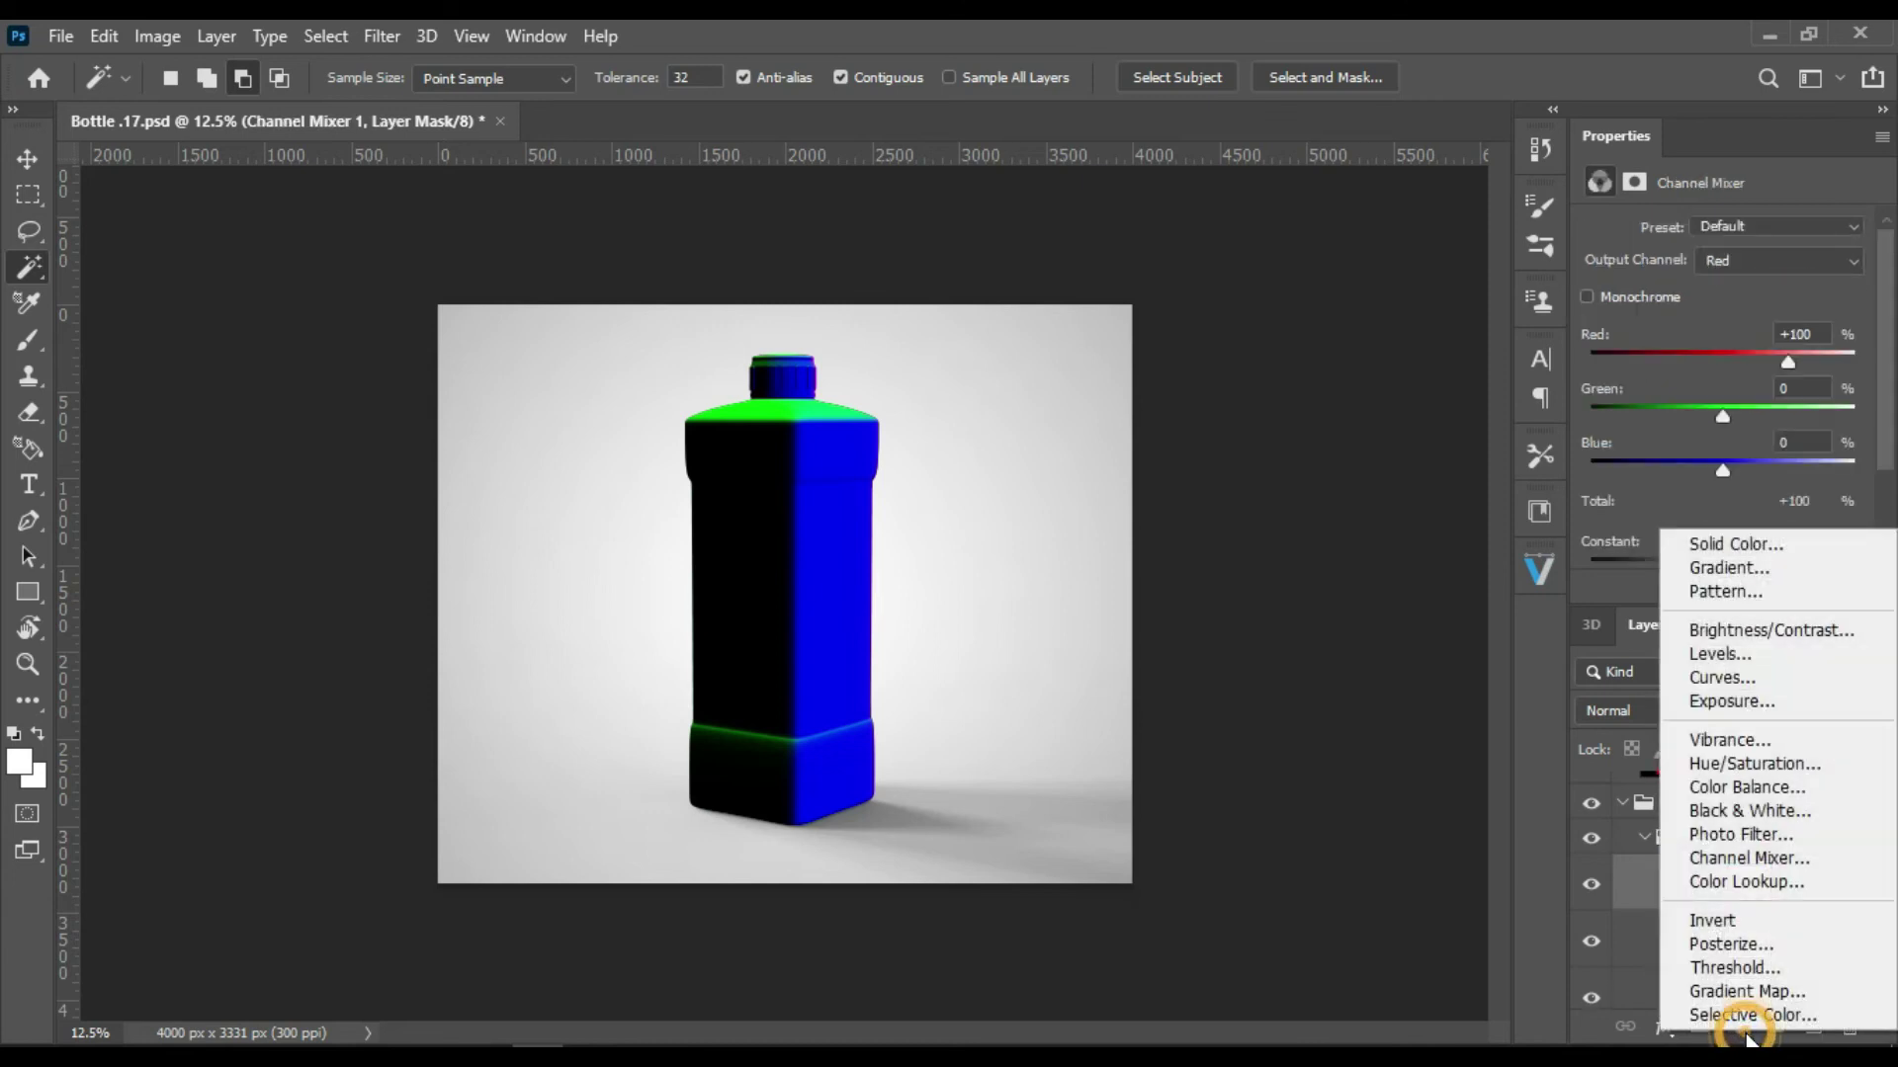
pyautogui.click(1794, 763)
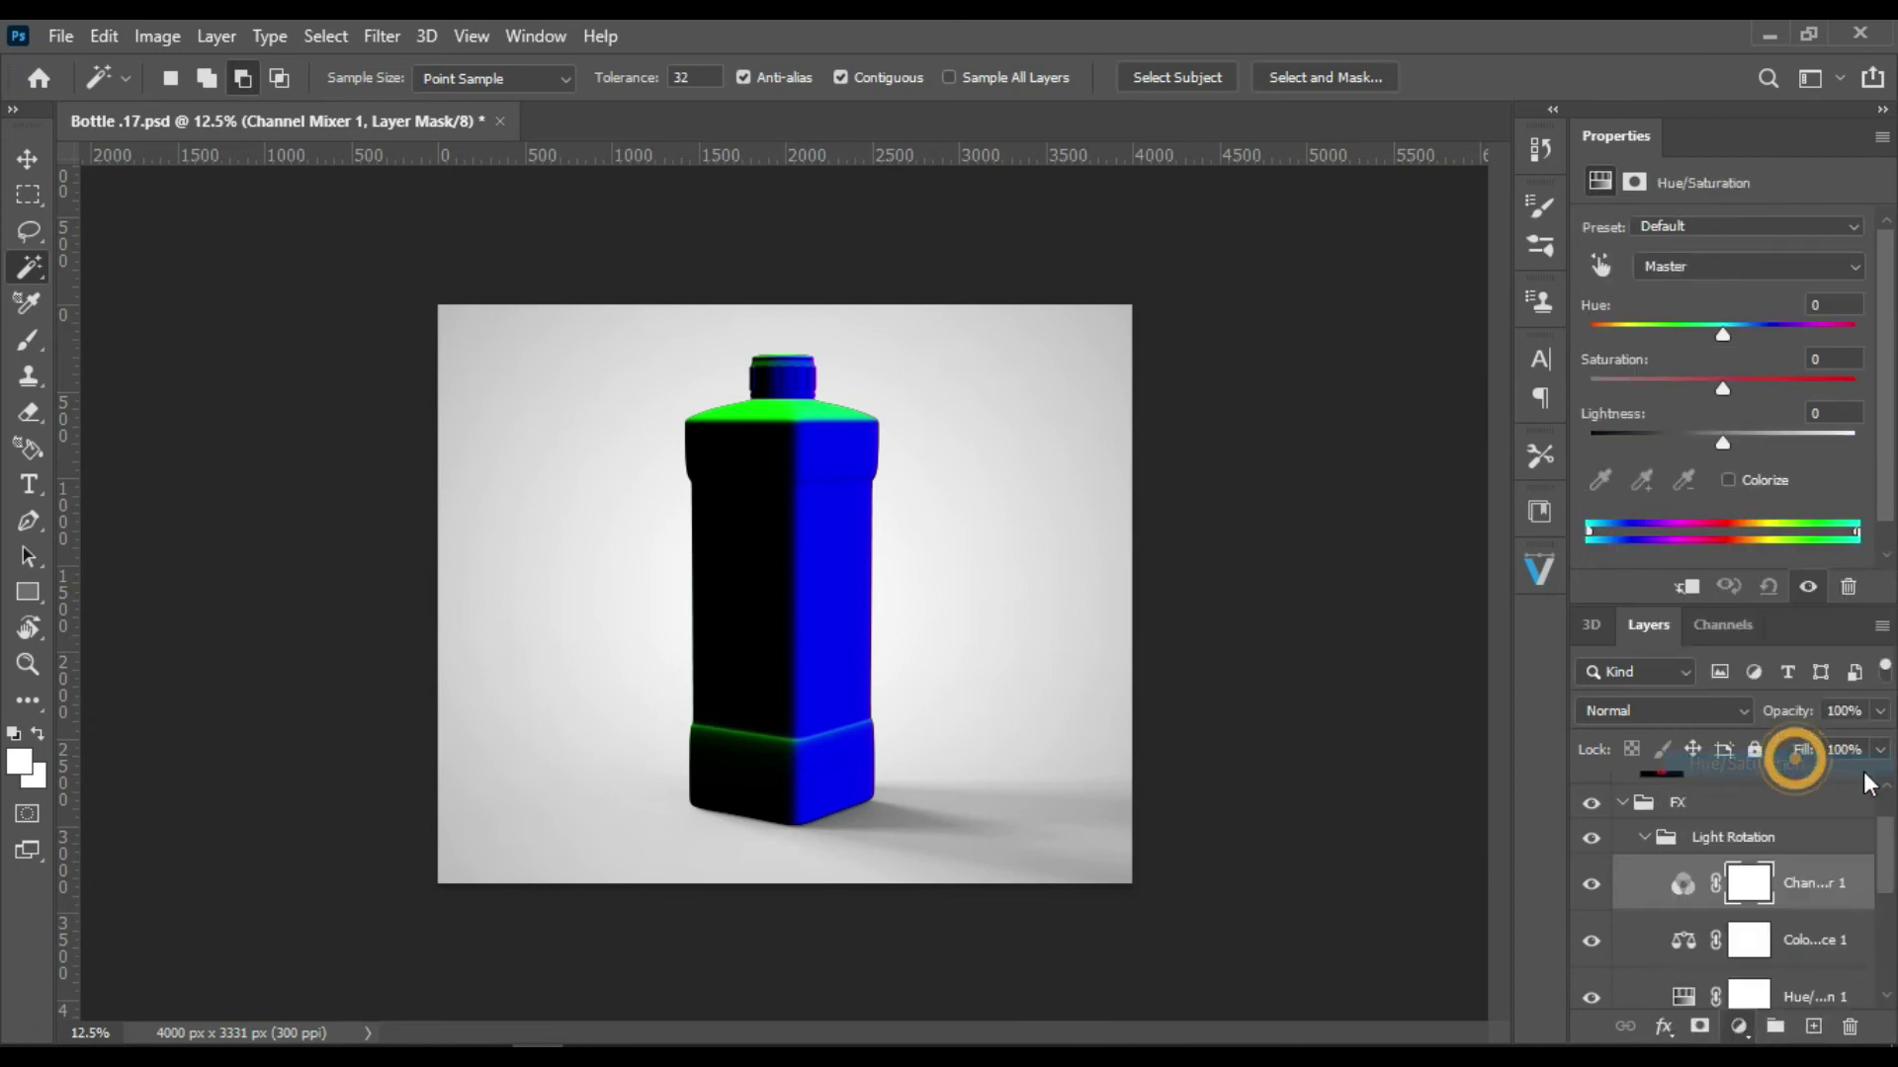
pyautogui.scroll(-2, 1826, 941)
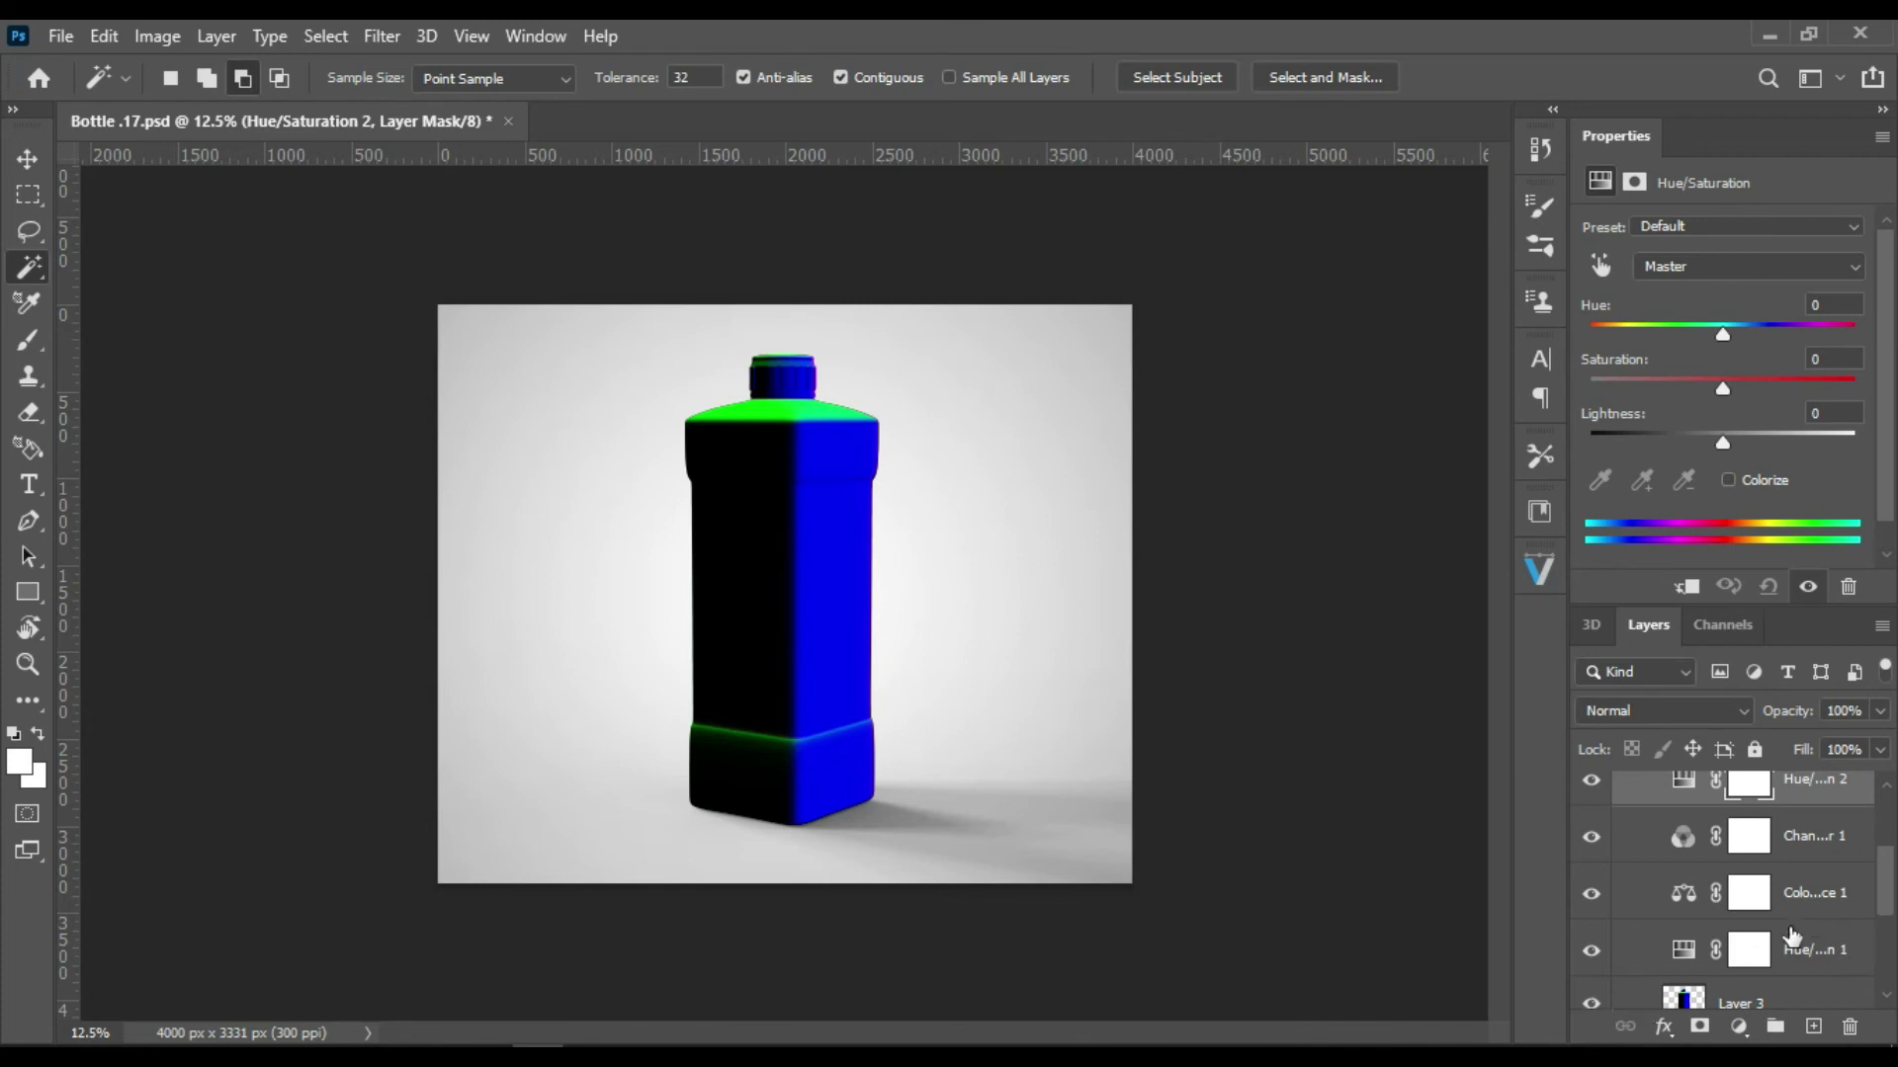
# Step: Move Hue/Saturation 1 above Color Balance 1, then delete Color Balance 1
pyautogui.click(1802, 899)
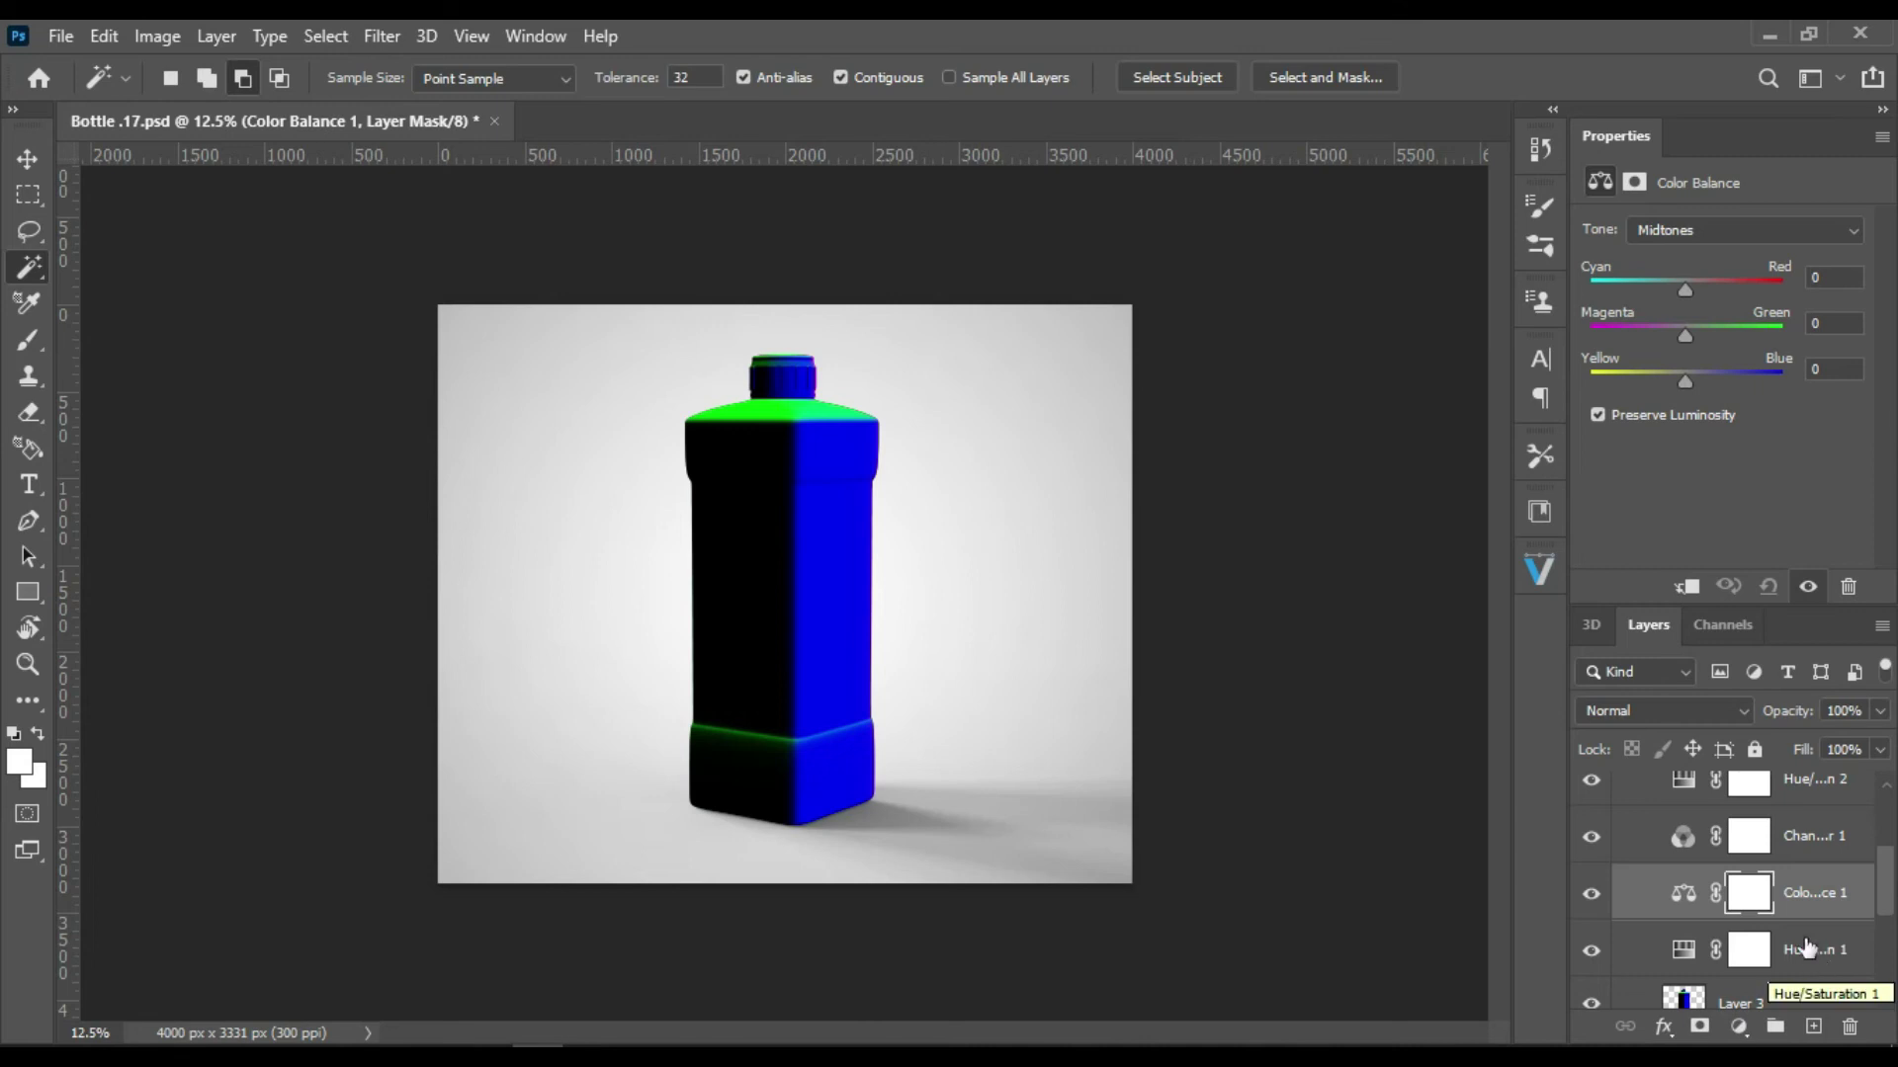
pyautogui.click(1824, 838)
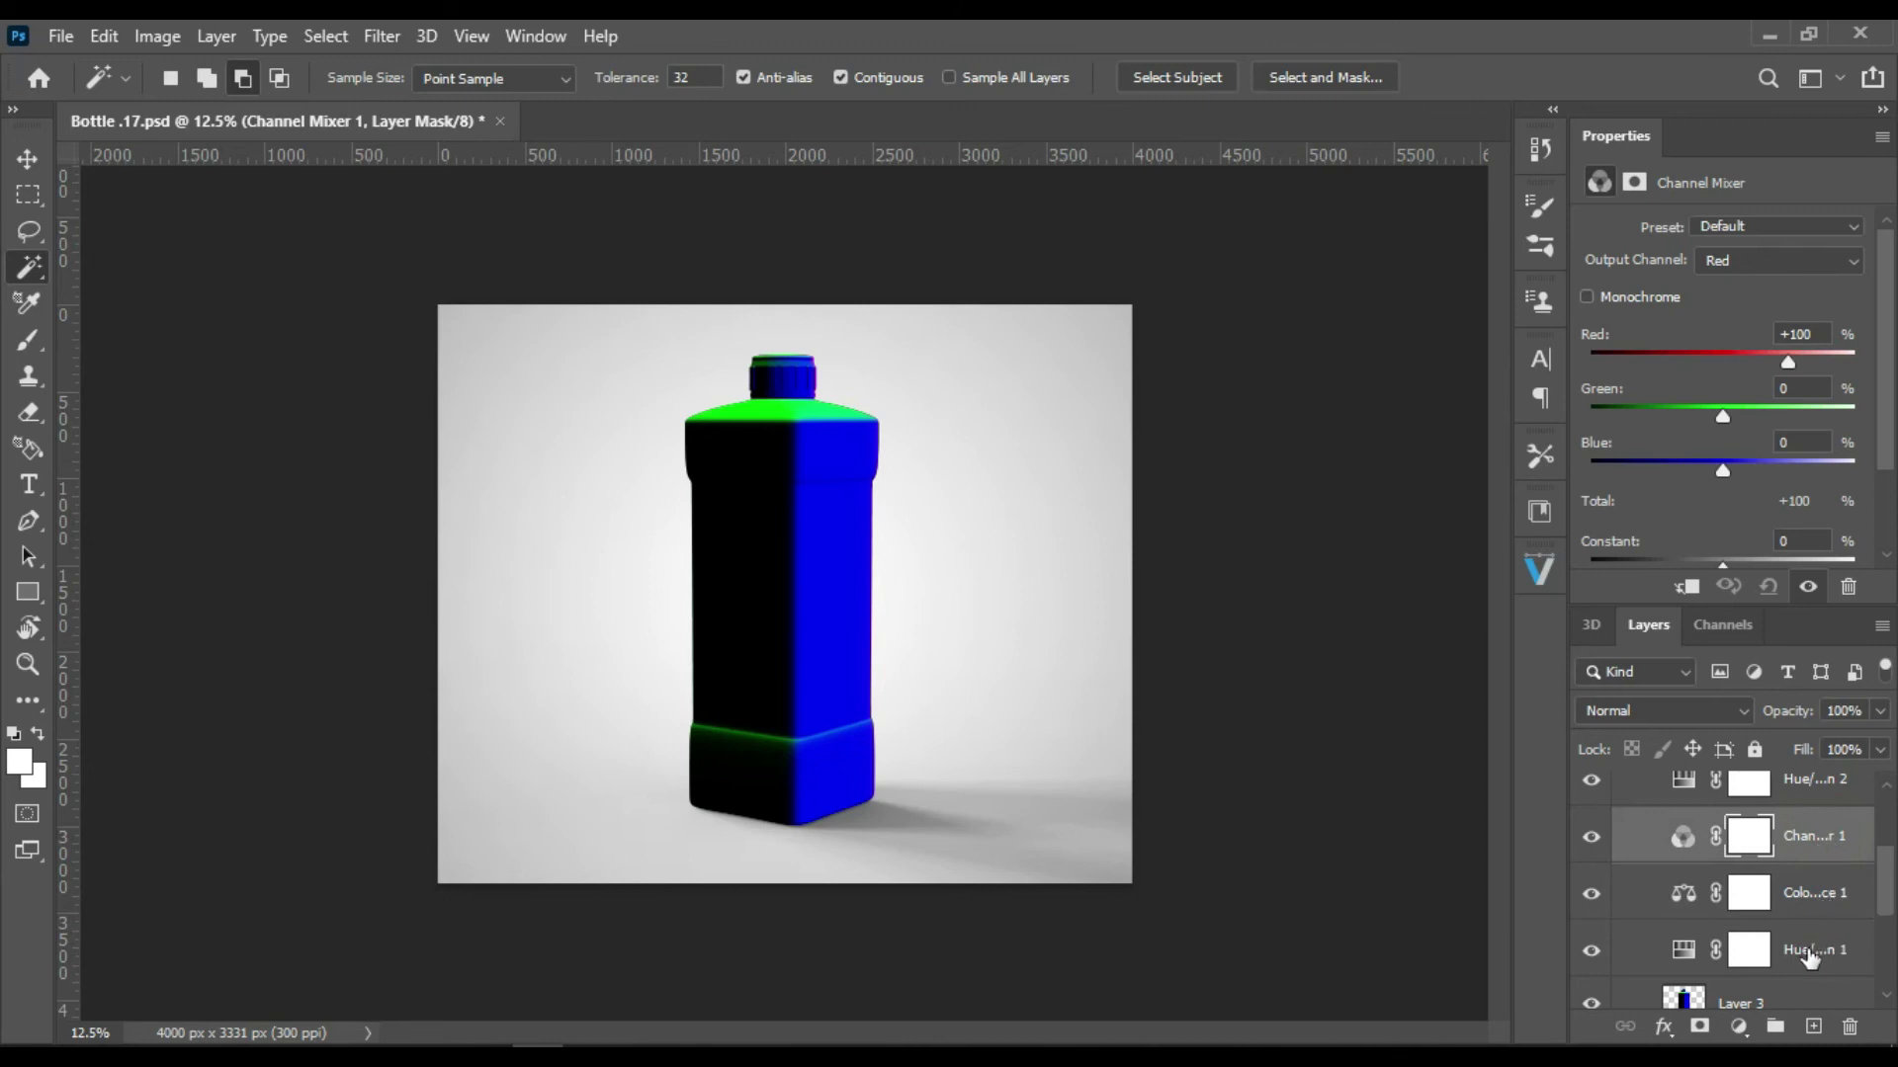
pyautogui.moveTo(1810, 956); pyautogui.dragTo(1817, 872)
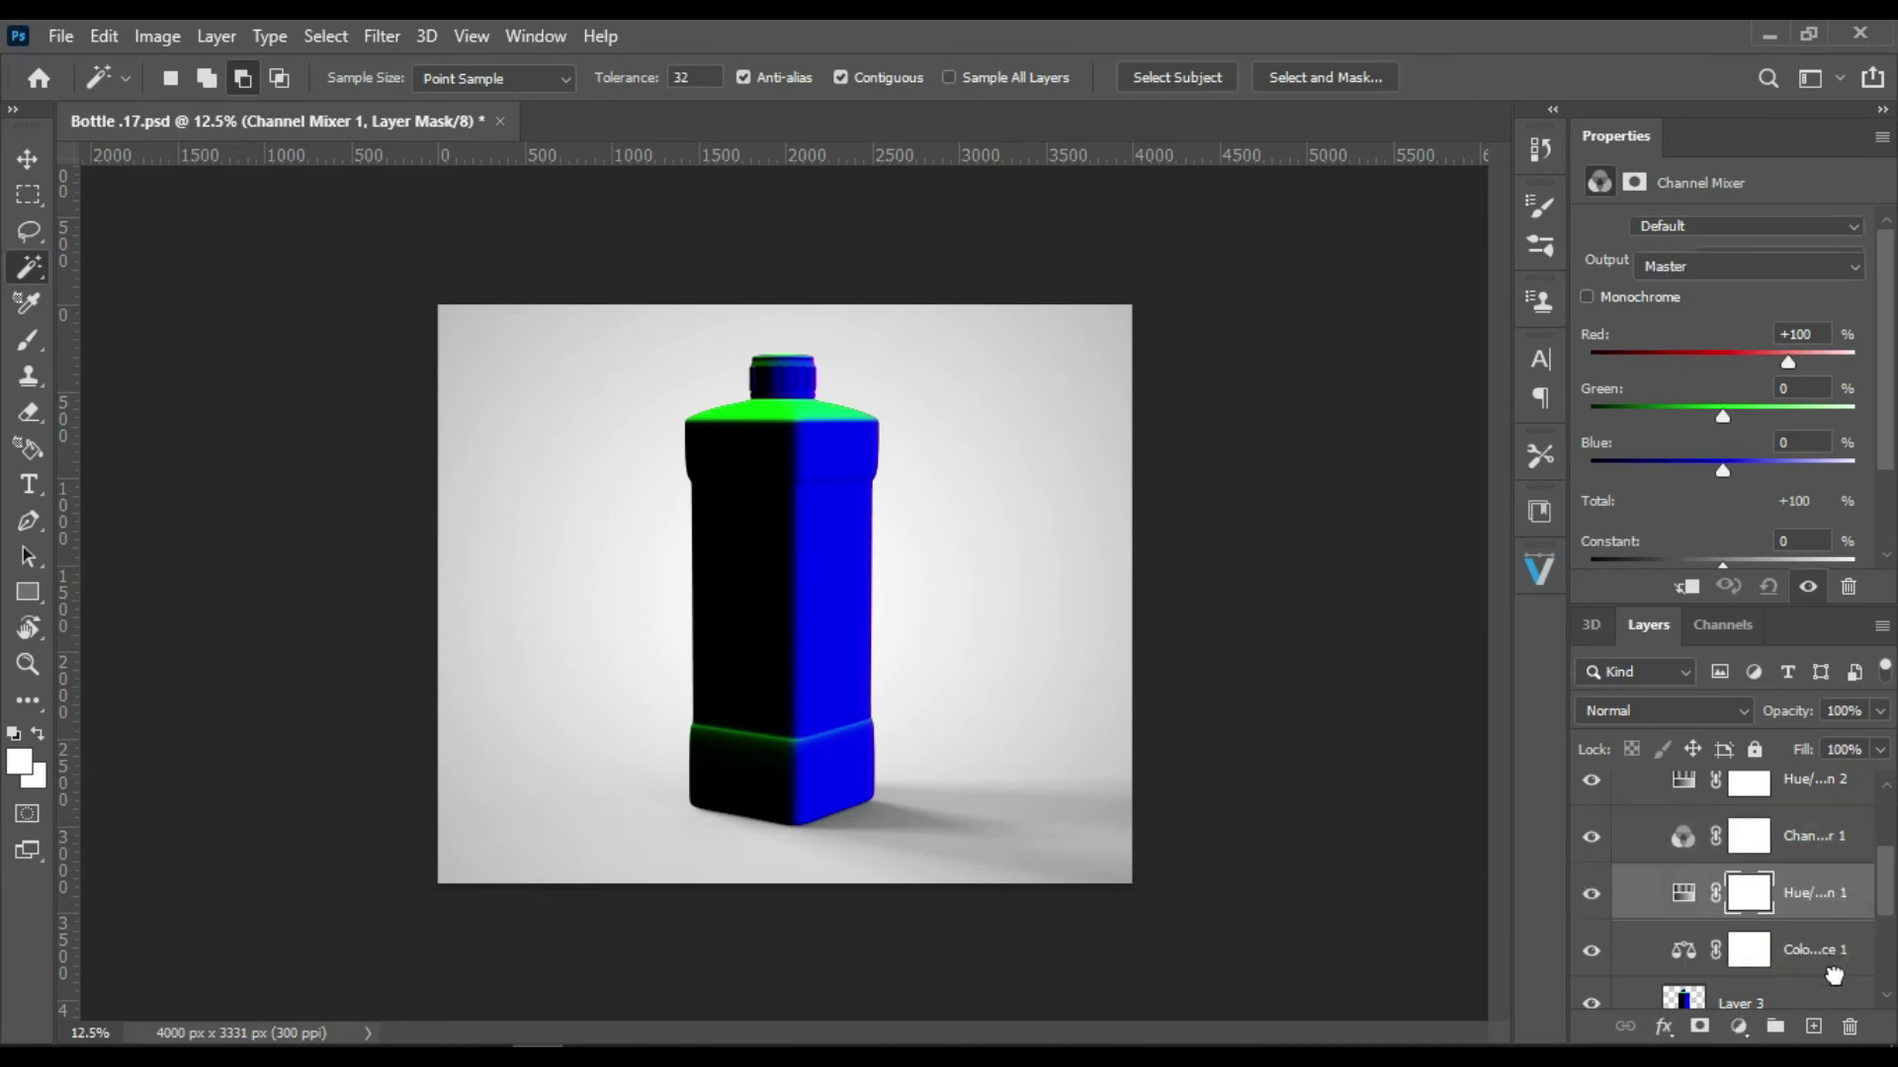
pyautogui.click(1754, 949)
pyautogui.click(1694, 955)
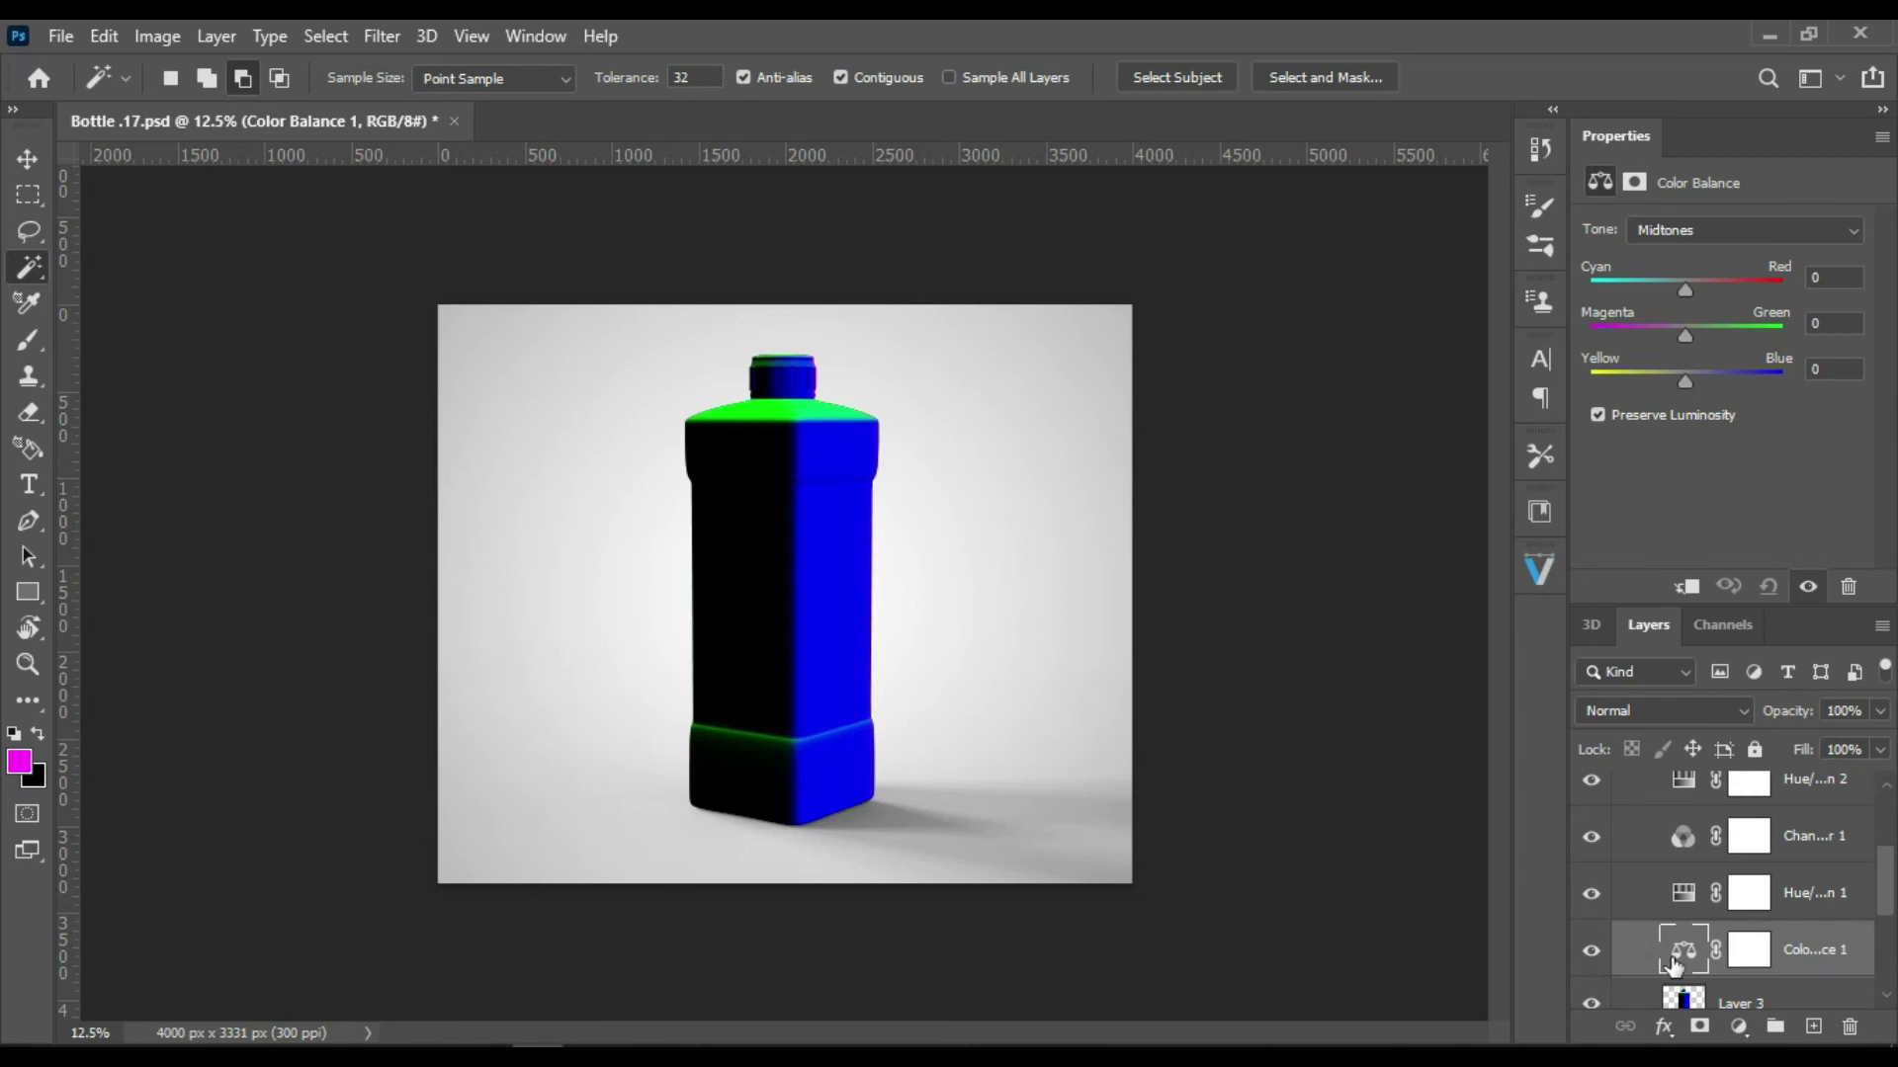
pyautogui.press('Delete')
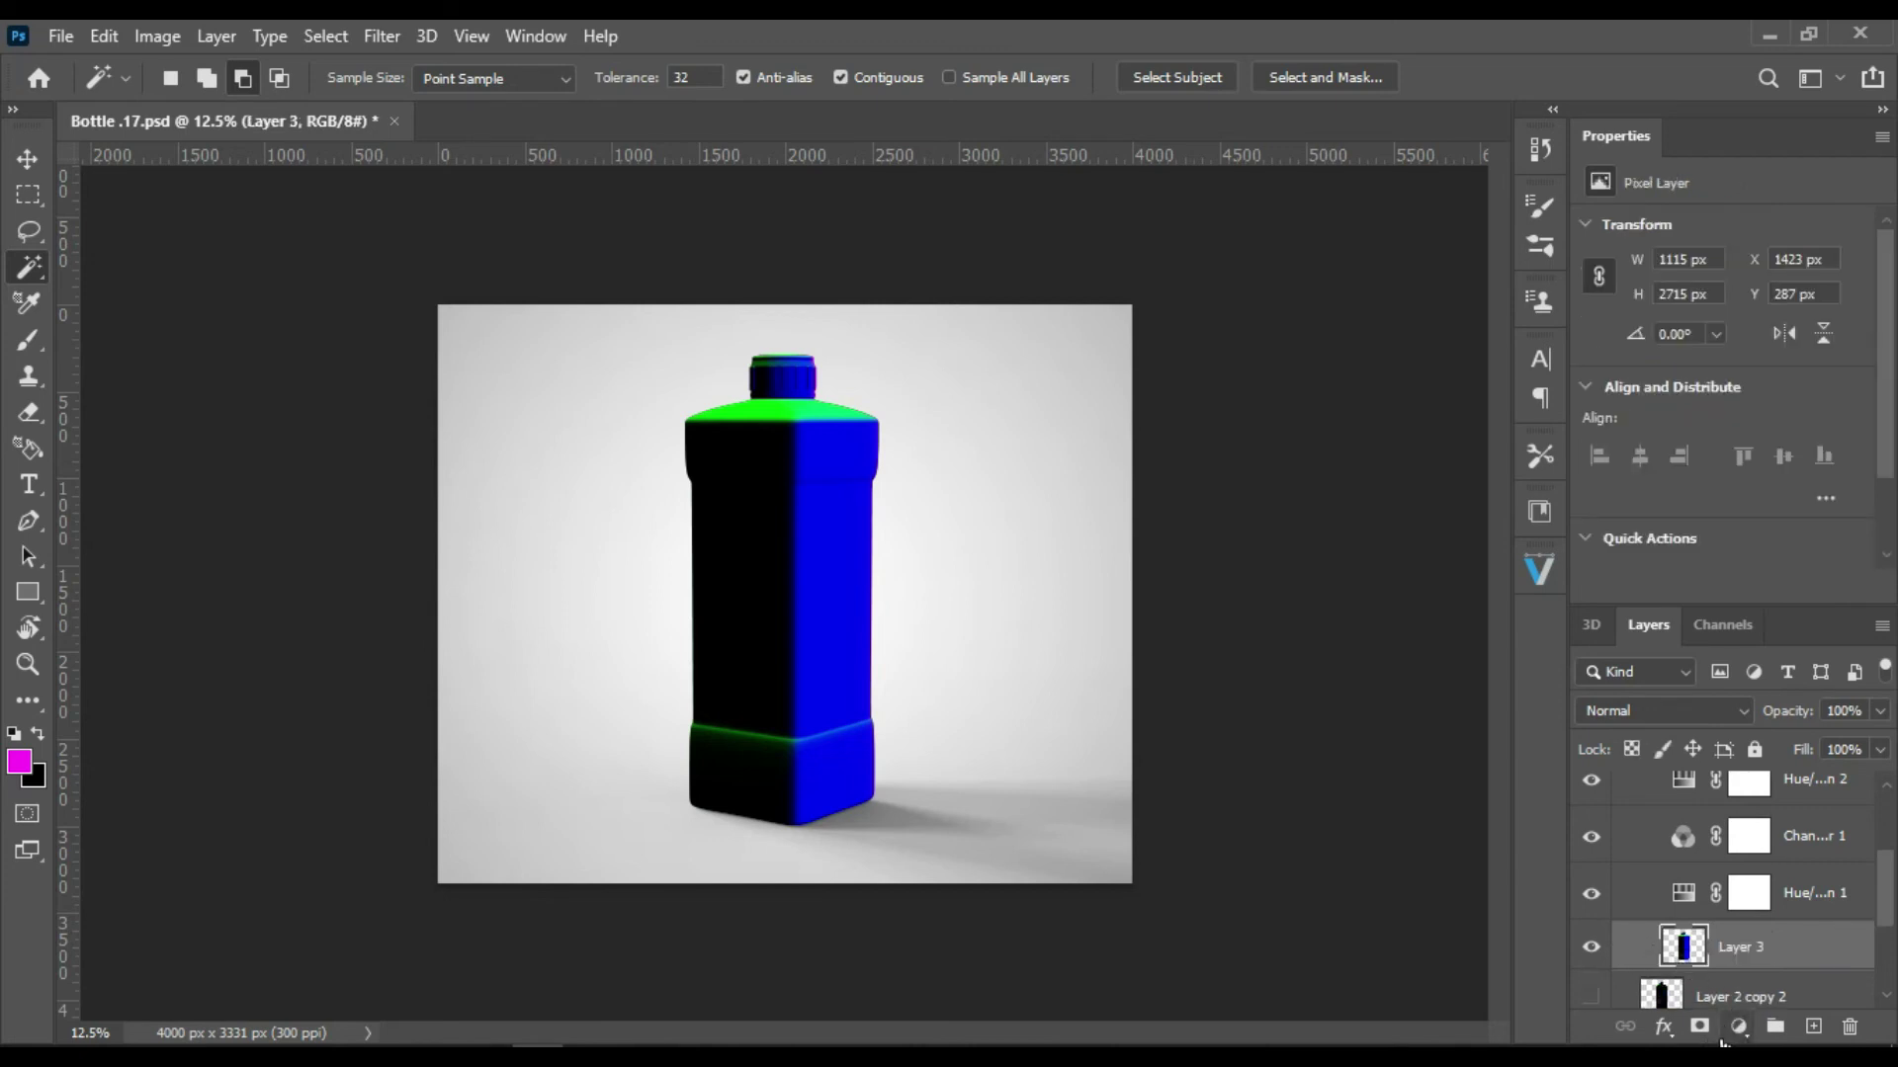
# Step: Add a Levels adjustment above Layer 3 and select all adjustments through Hue/Saturation 2
pyautogui.click(1744, 1033)
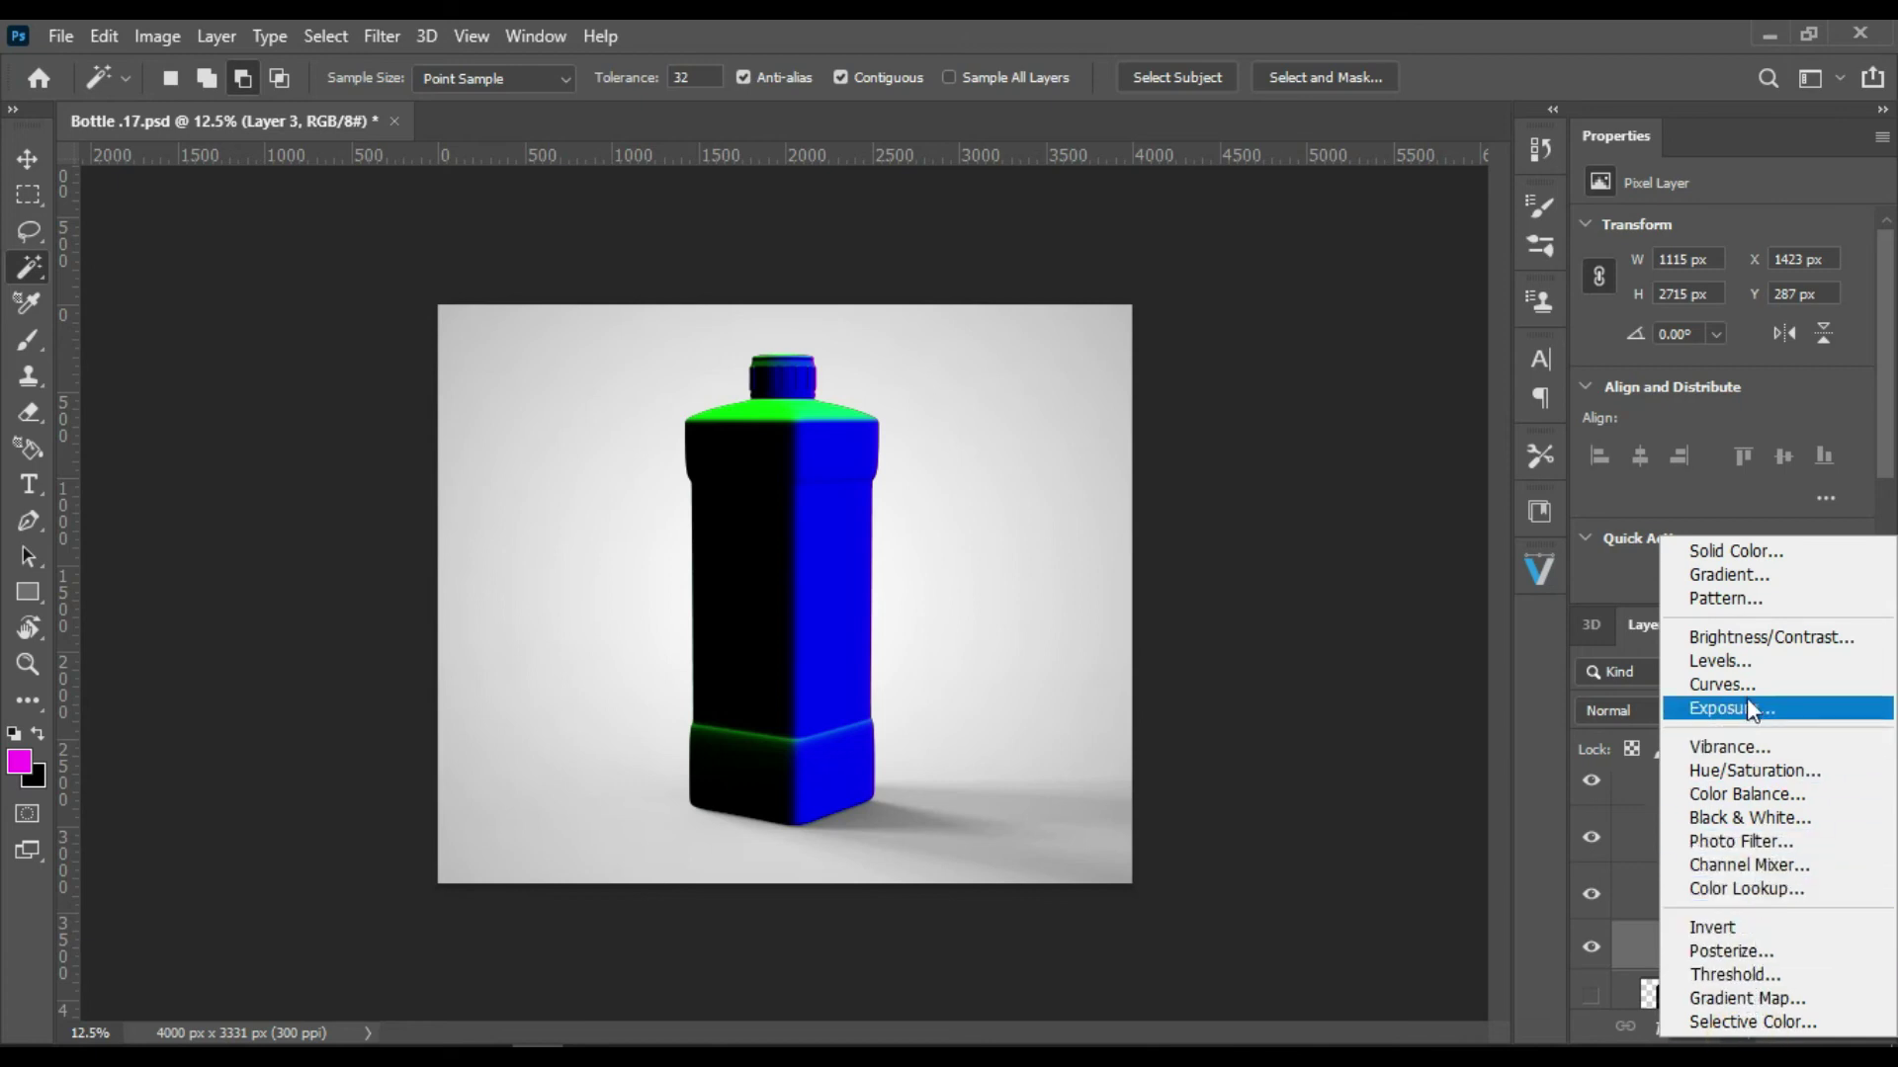
pyautogui.click(1747, 659)
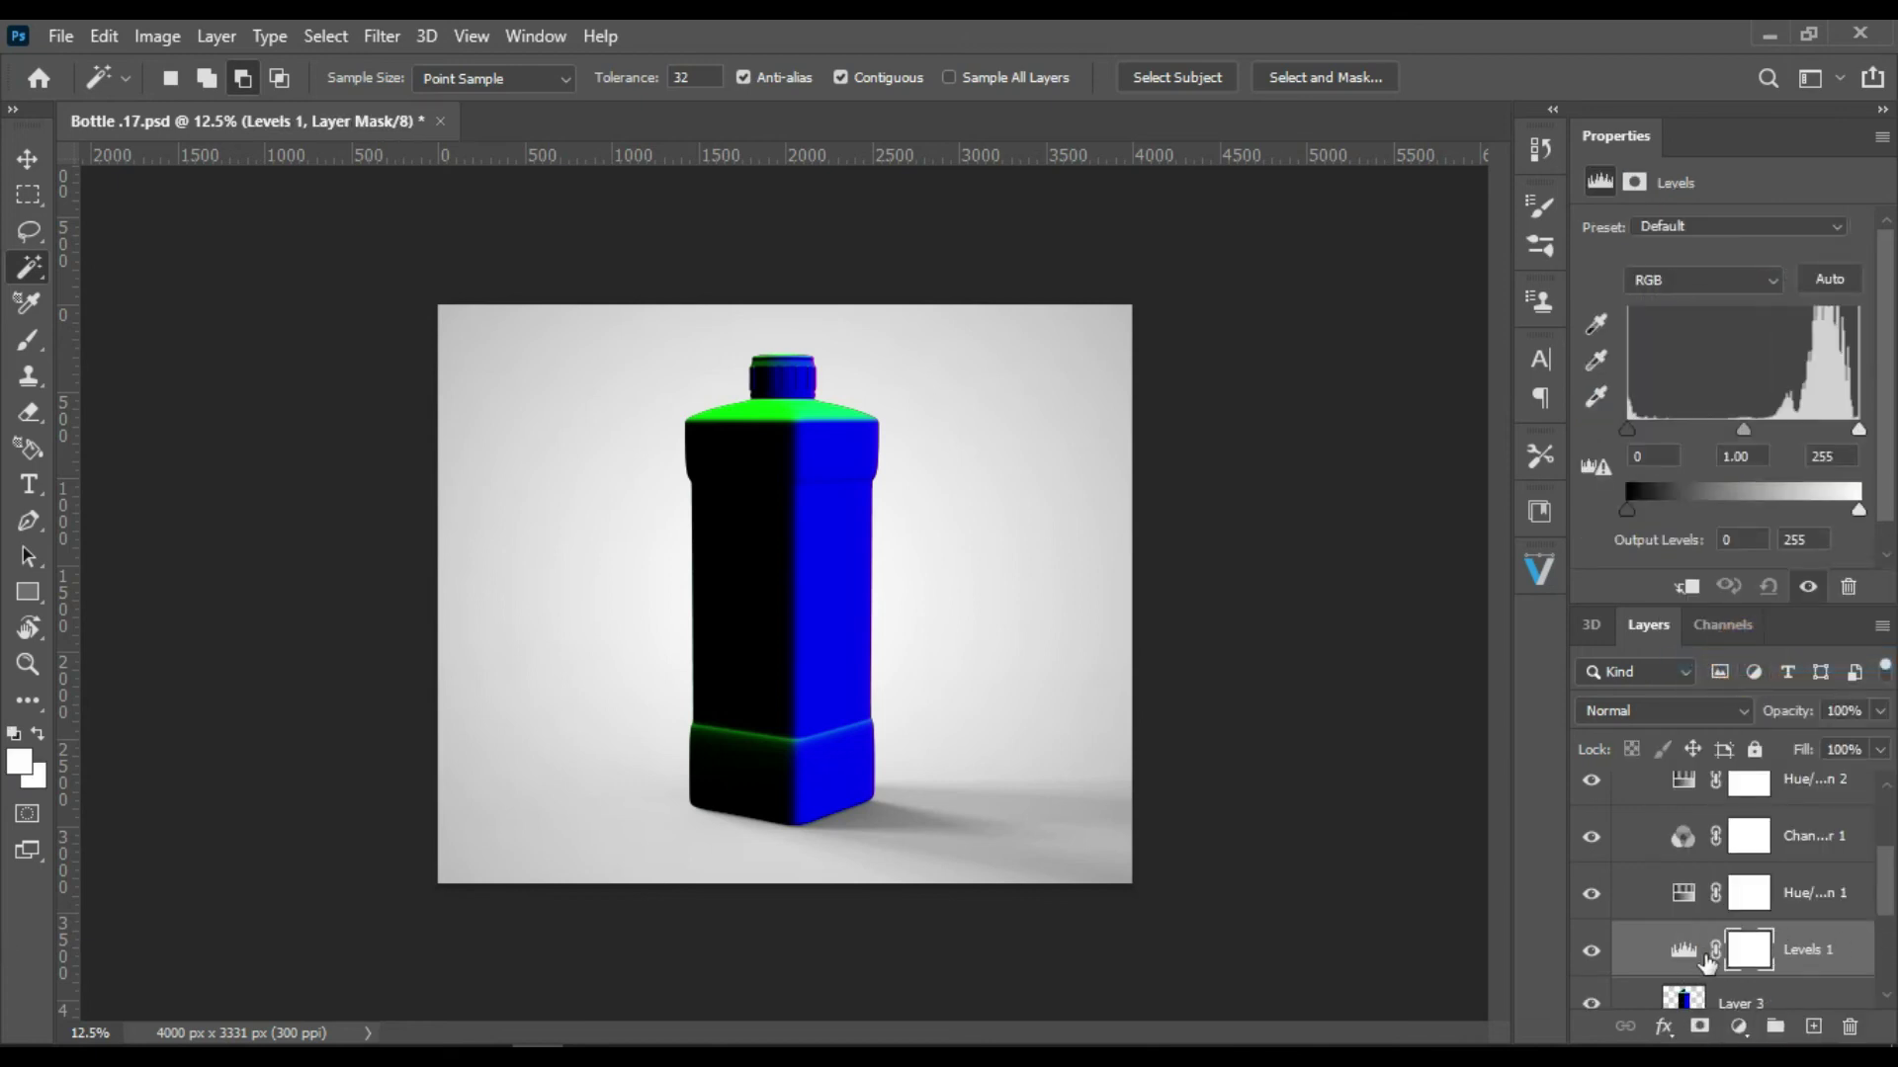
pyautogui.keyDown('shift'); pyautogui.click(1684, 783); pyautogui.keyUp('shift')
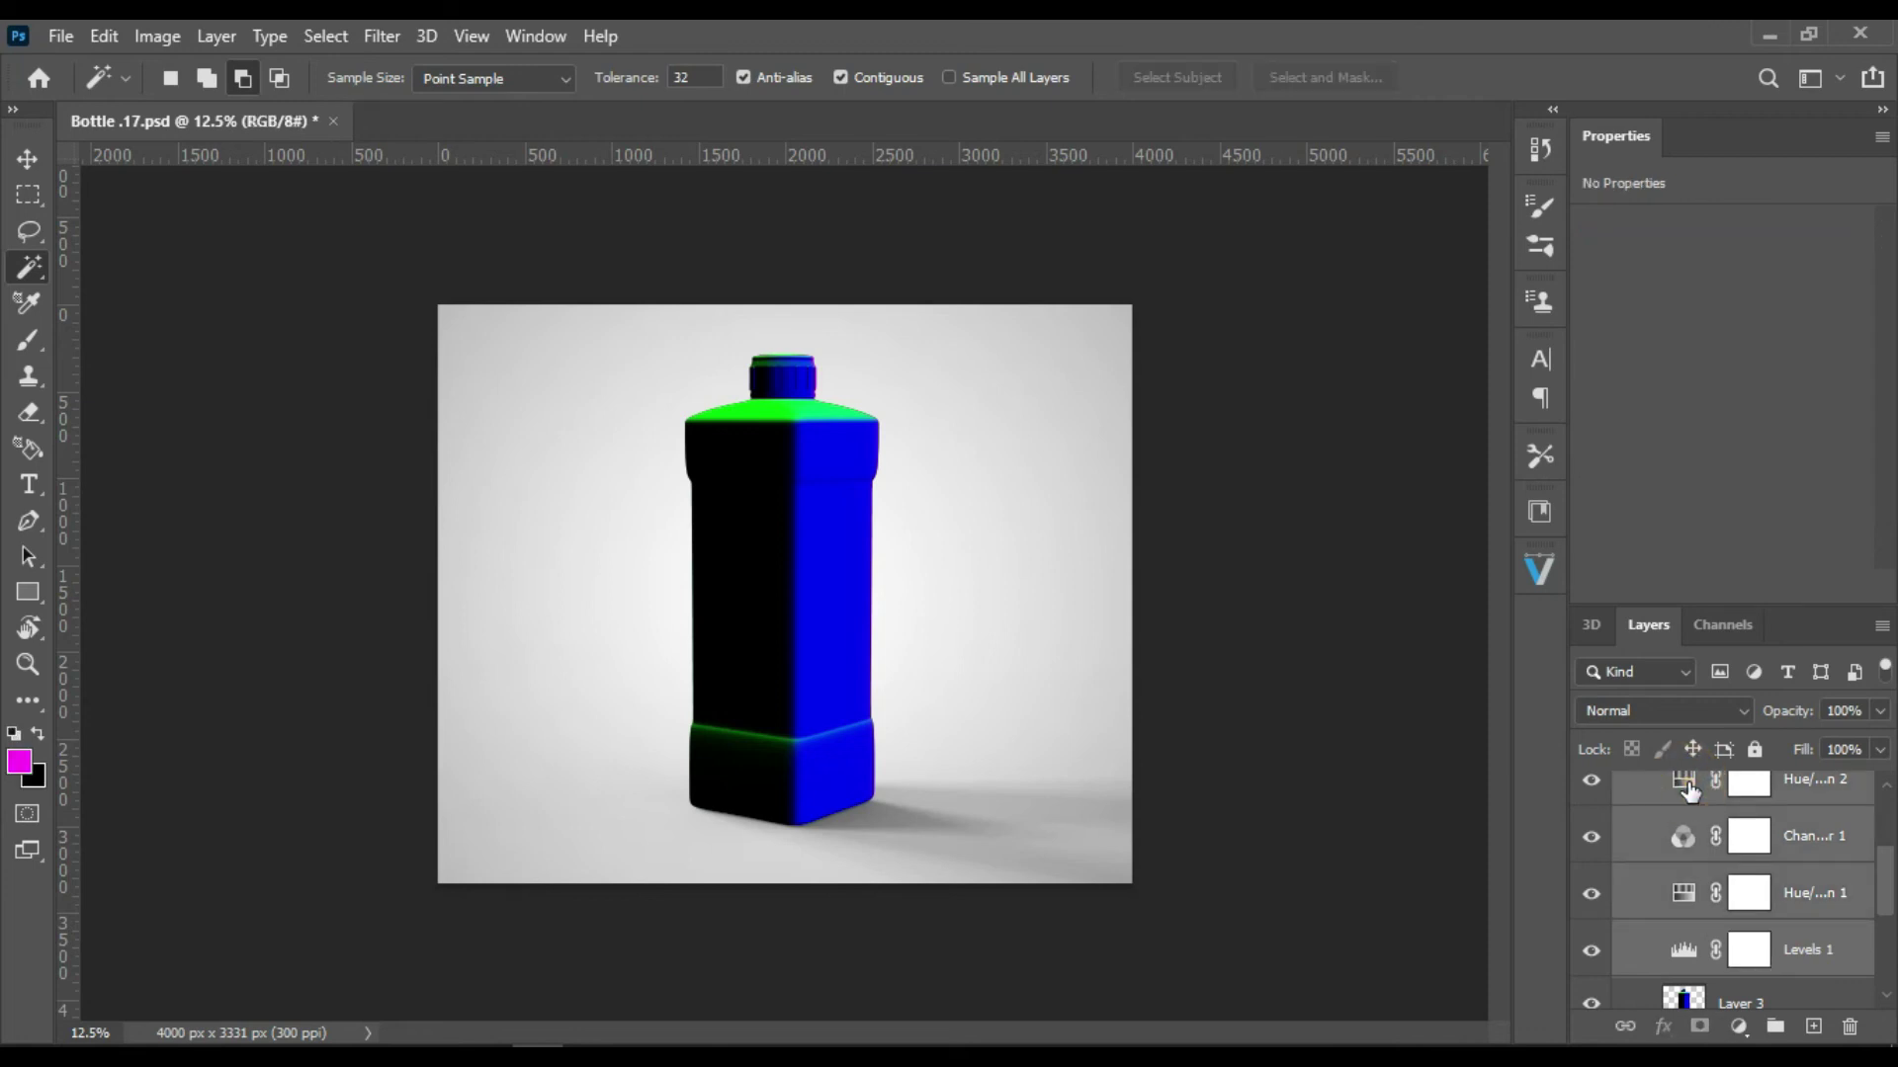
# Step: Clip Levels 1, both Hue/Saturation layers and Channel Mixer 1 to Layer 3
pyautogui.rightClick(1688, 785)
pyautogui.click(1854, 947)
pyautogui.rightClick(1818, 944)
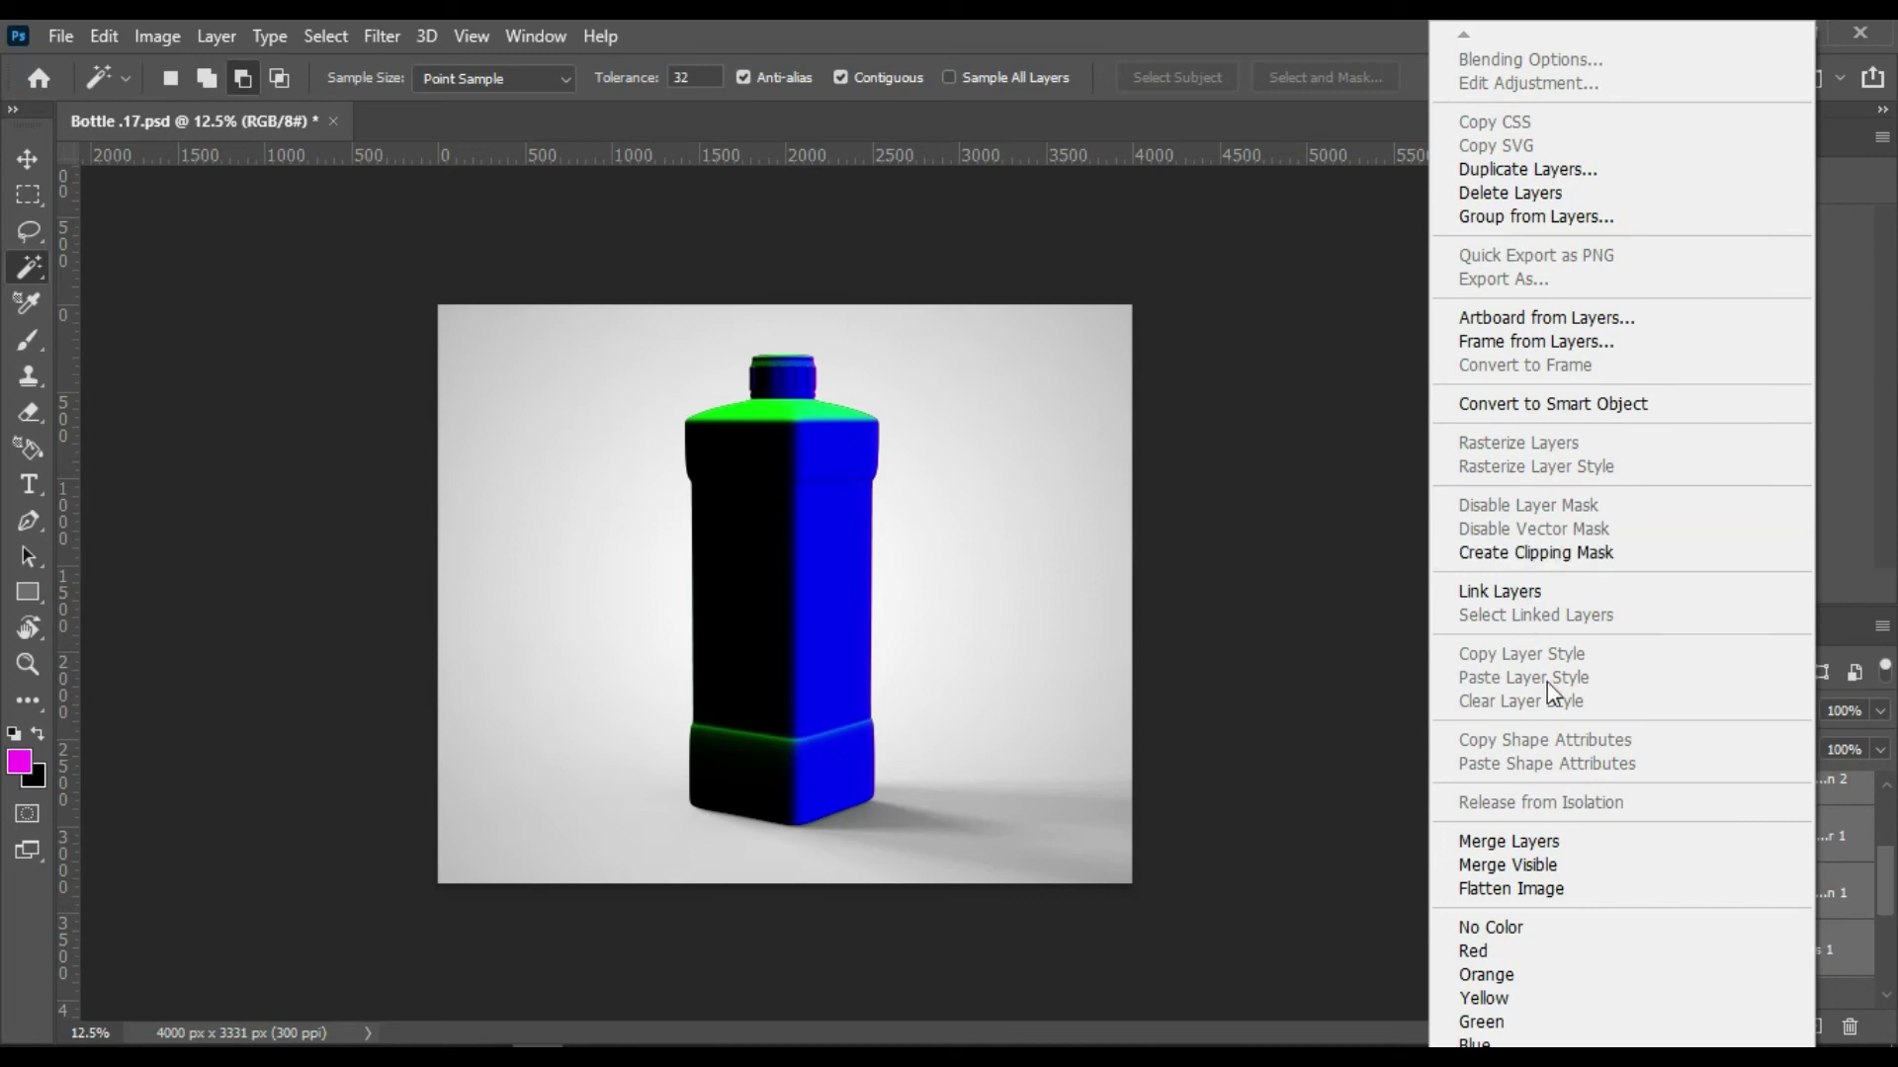
pyautogui.click(1537, 553)
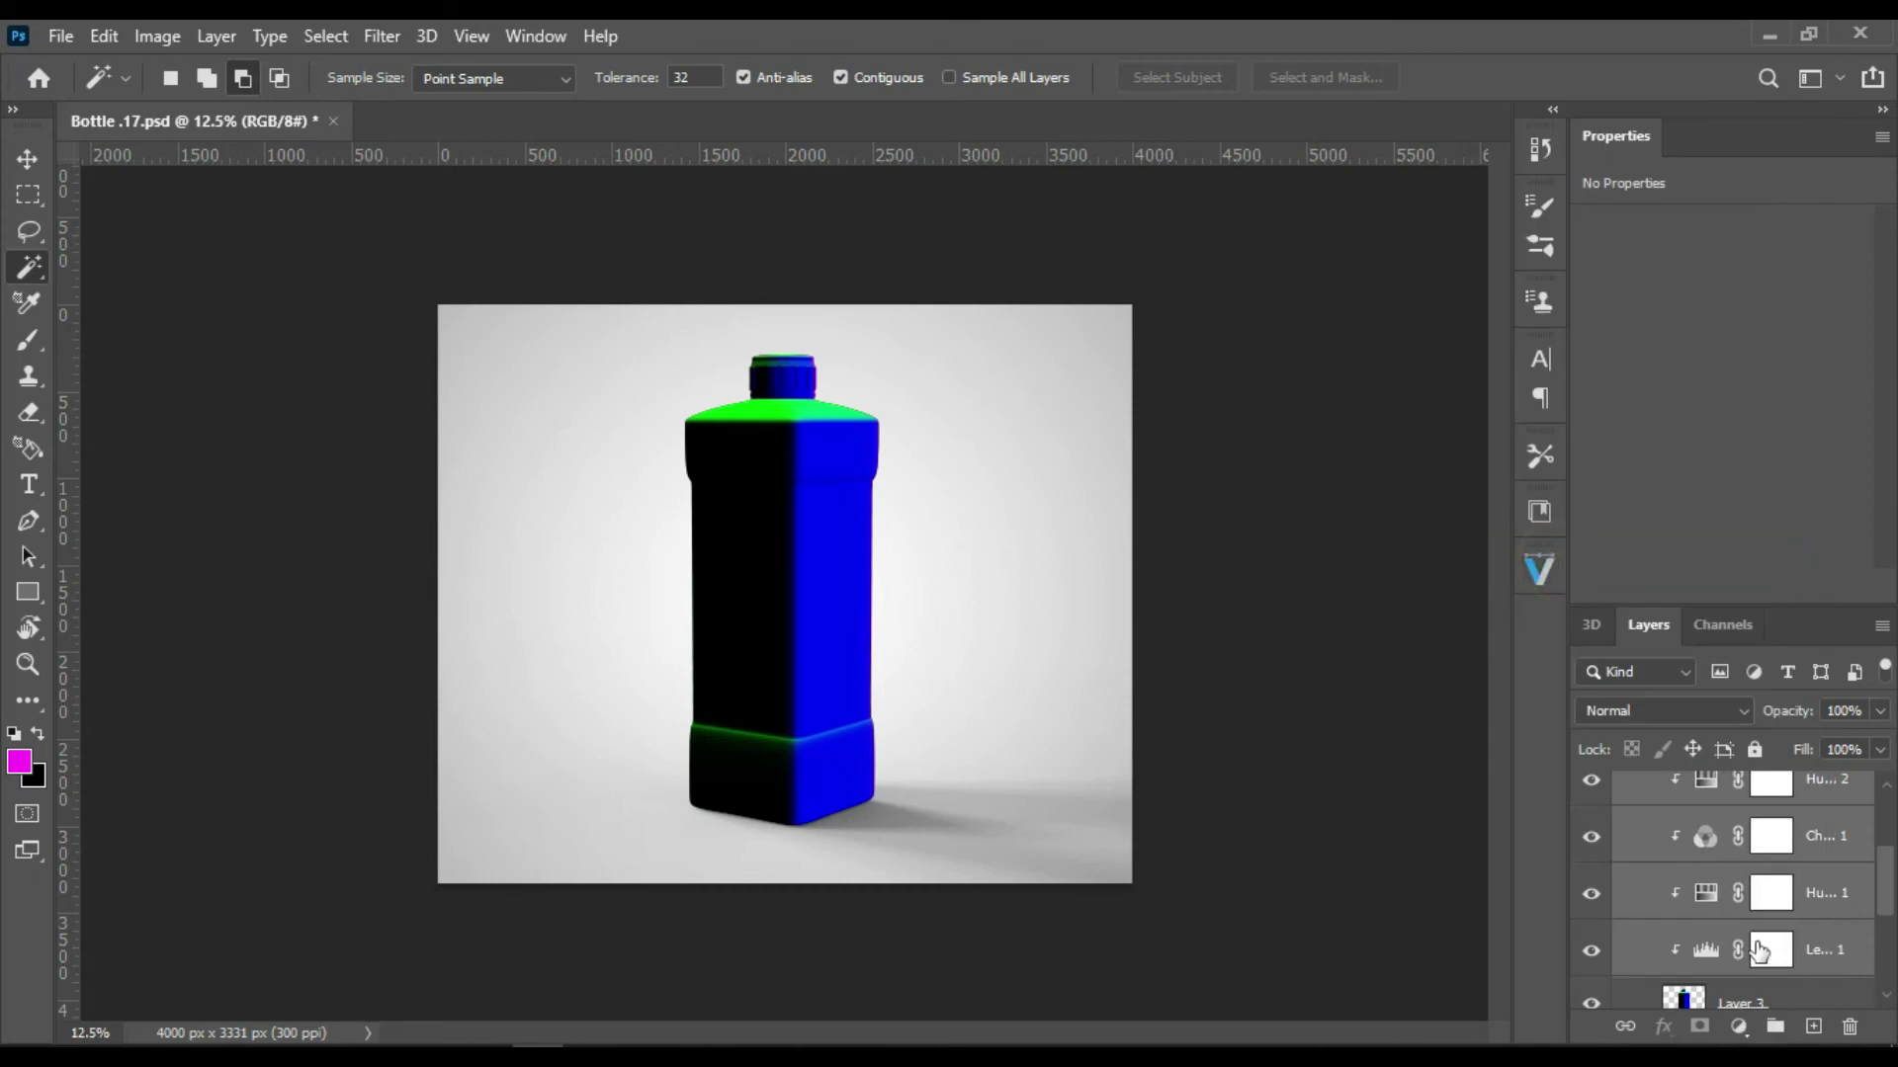
pyautogui.click(1768, 882)
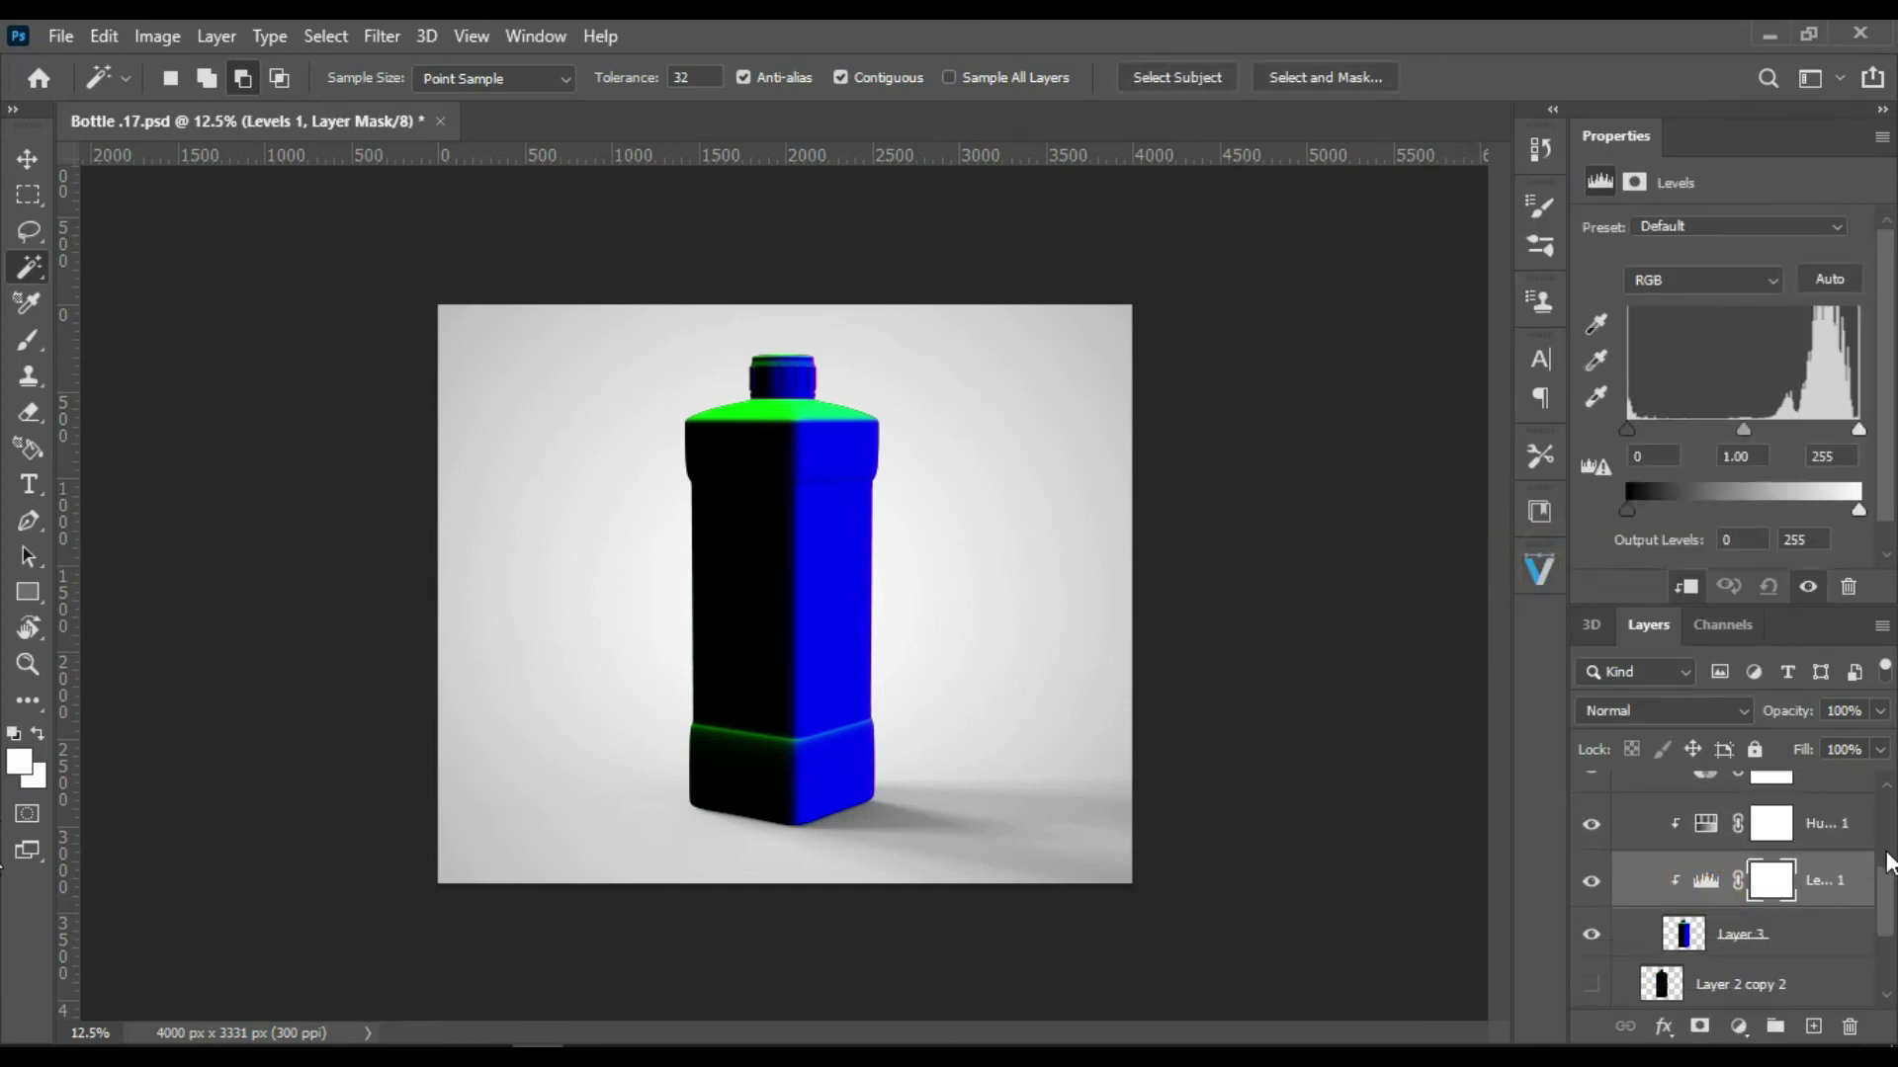
pyautogui.scroll(1, 1888, 862)
pyautogui.scroll(1, 1888, 862)
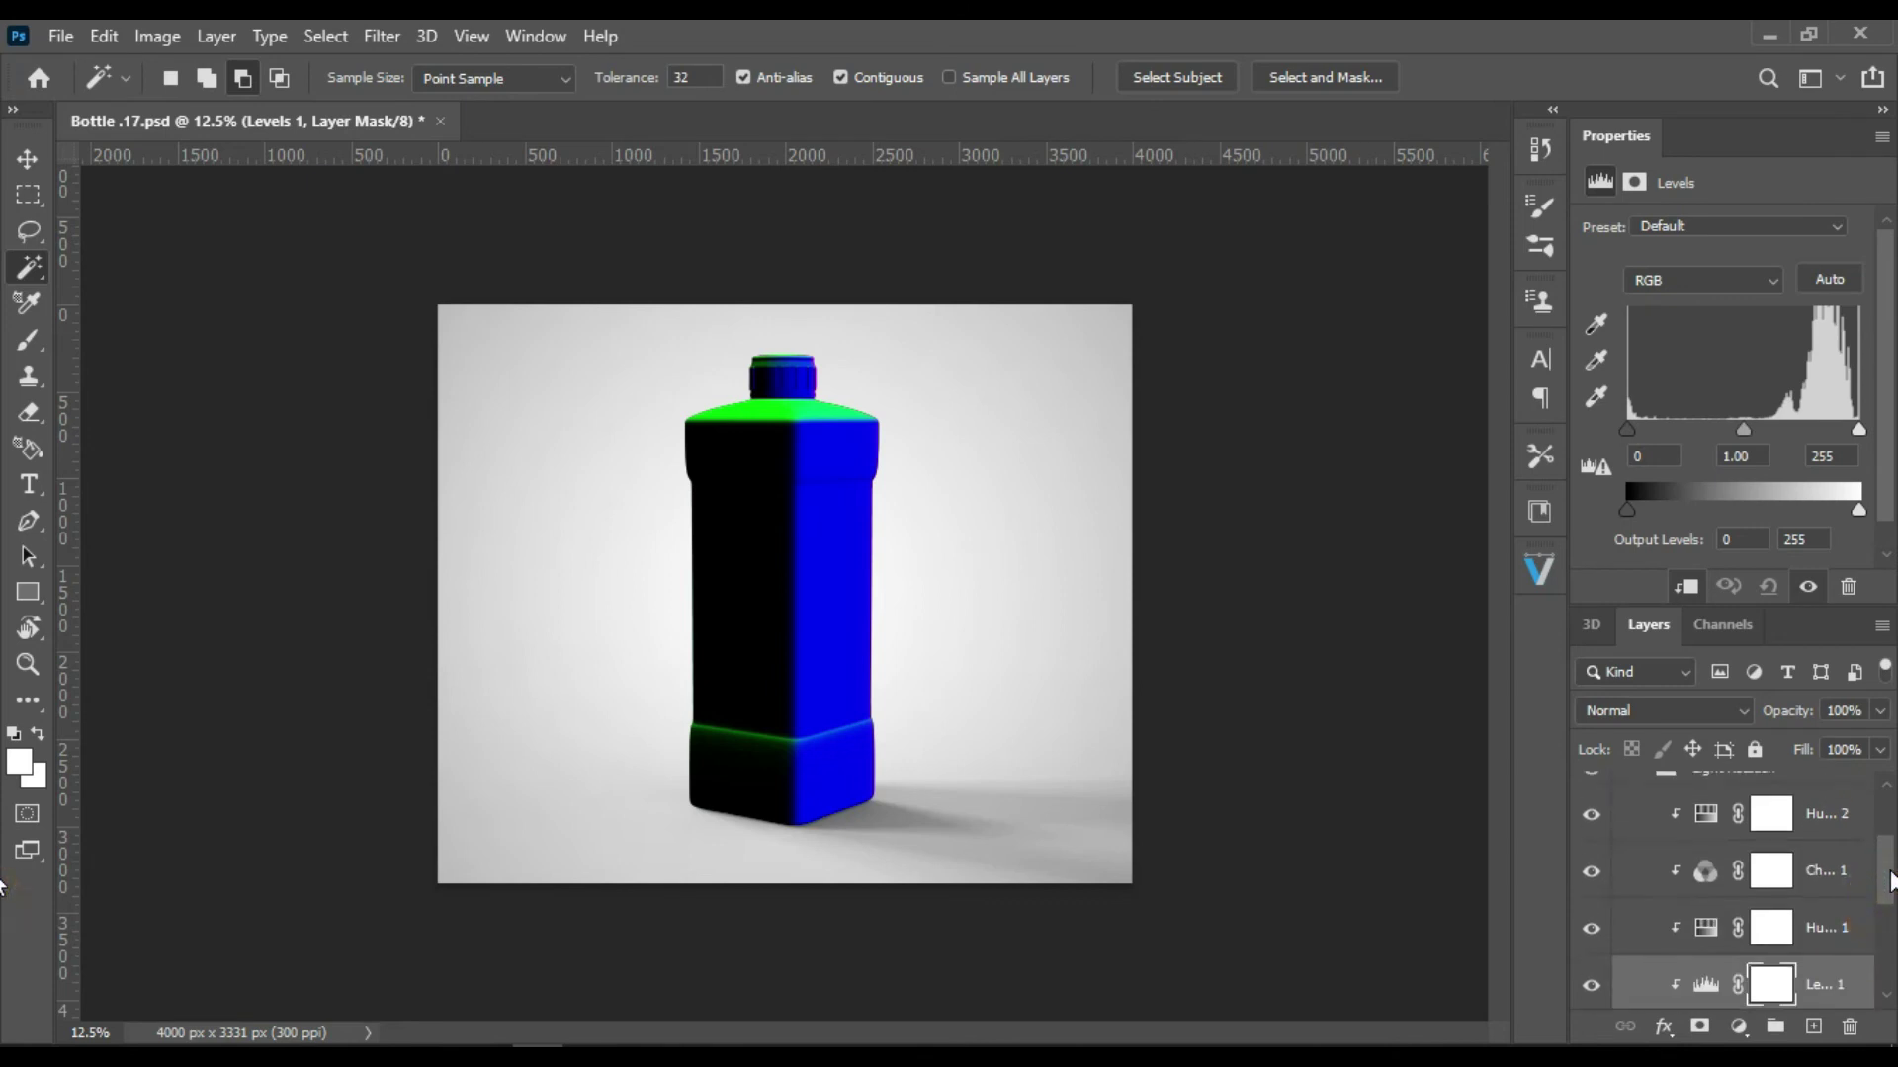
# Step: Make the Channel Mixer 1 adjustment monochrome so the bottle turns grey
pyautogui.click(1702, 877)
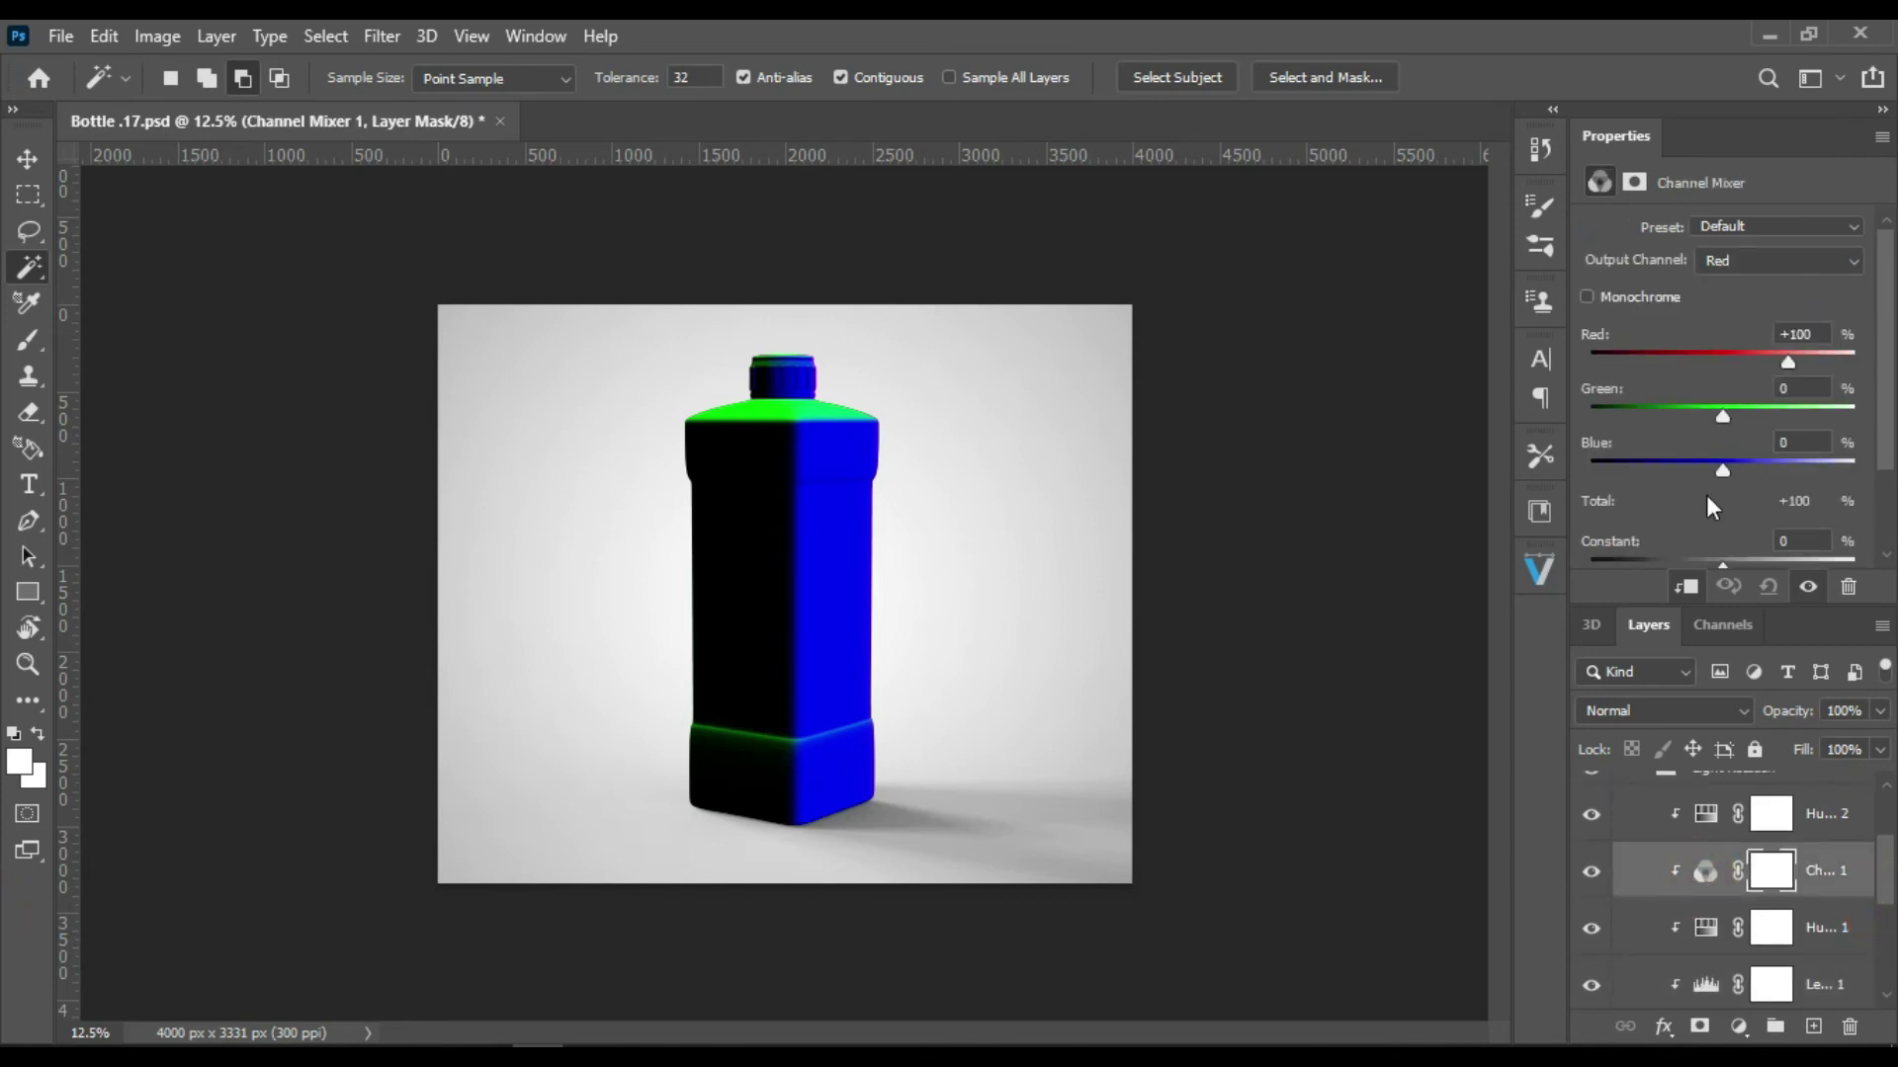
pyautogui.click(1587, 298)
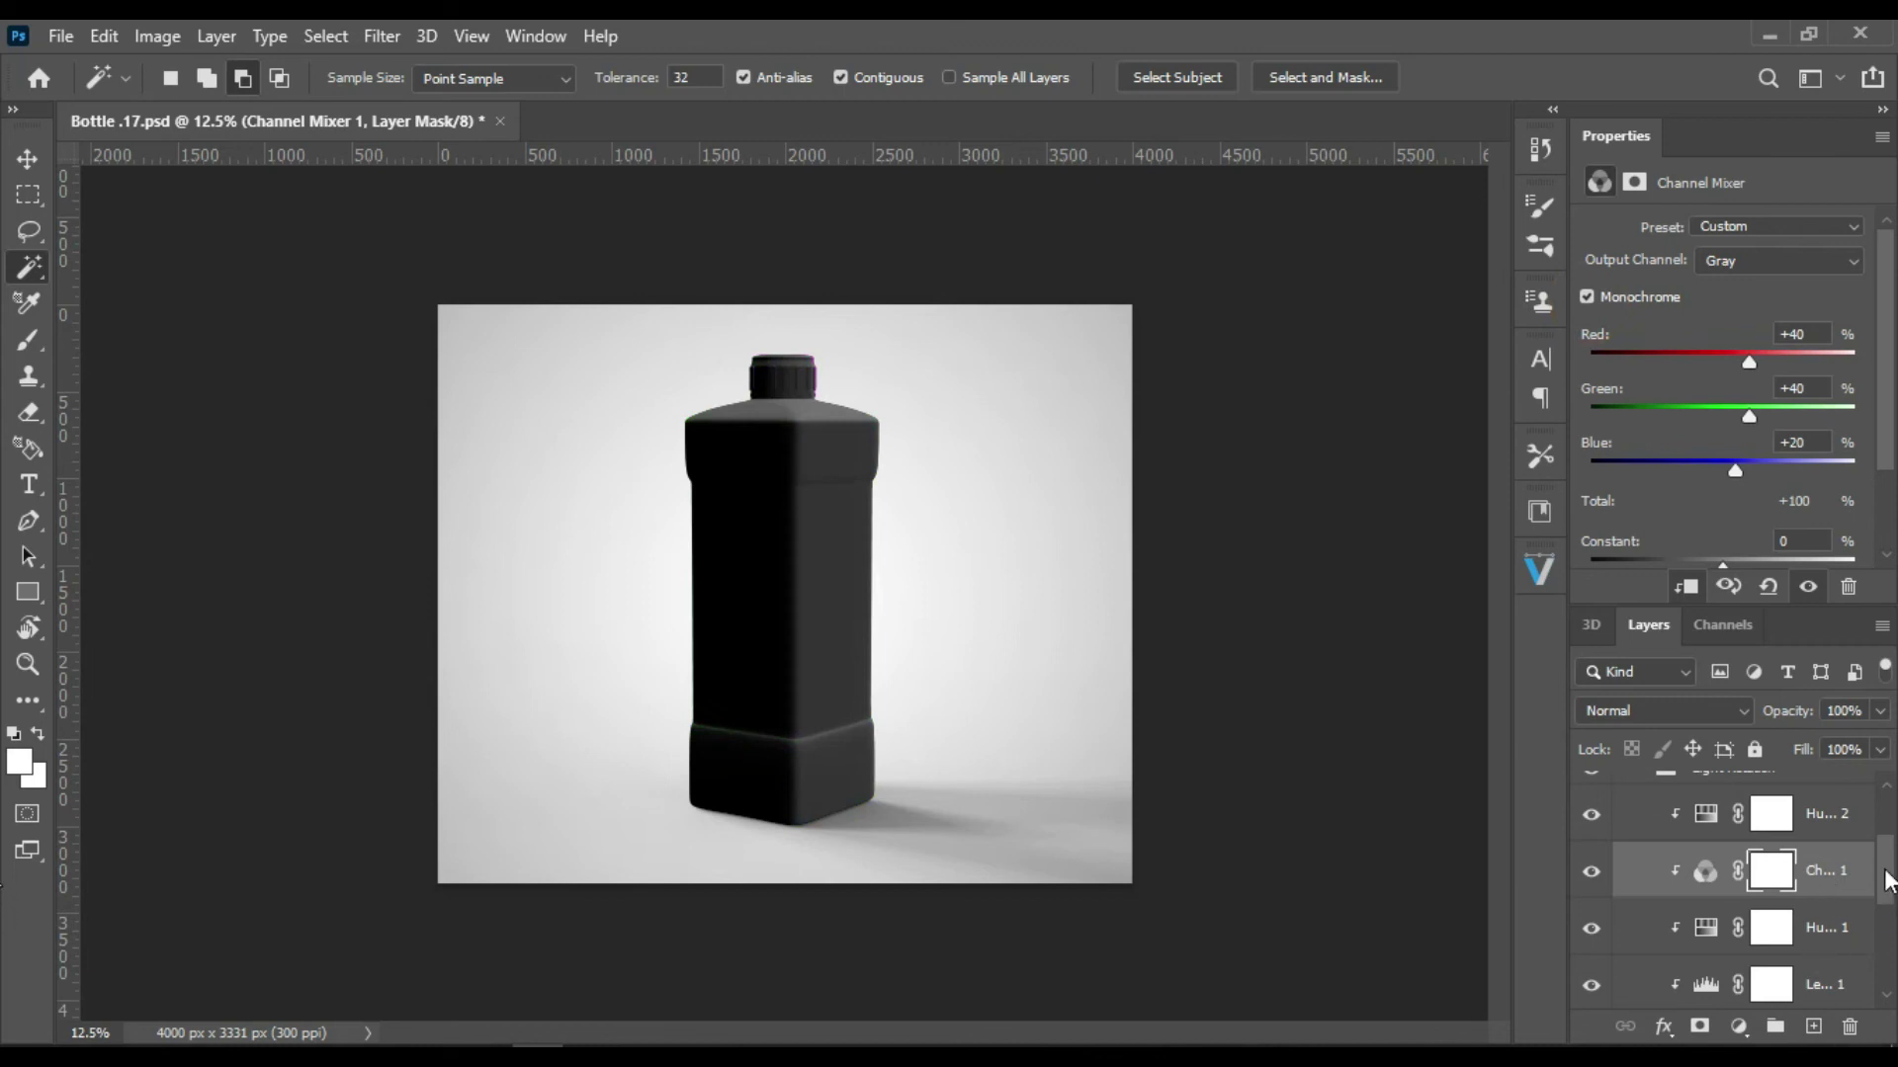
pyautogui.moveTo(1888, 880); pyautogui.dragTo(1888, 909)
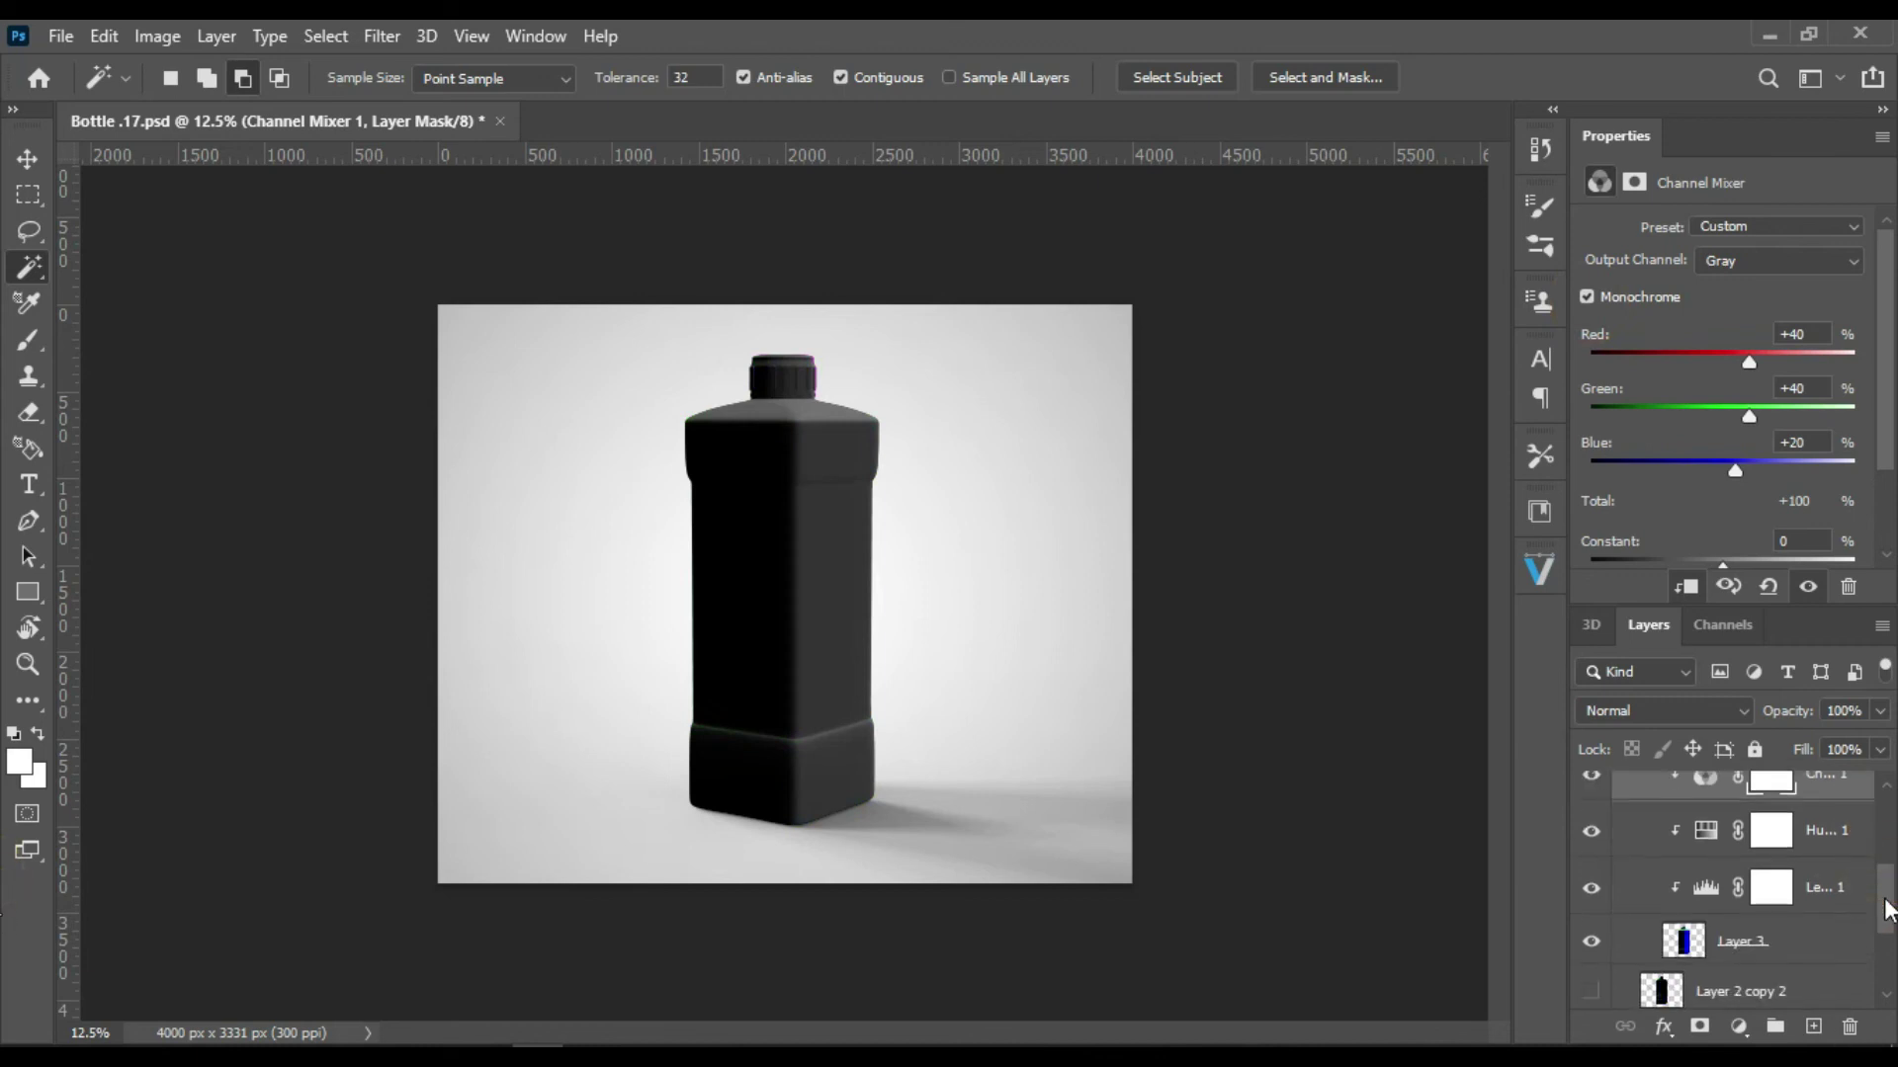
# Step: Raise Levels 1 black input to 202 and set Hue/Saturation 1 hue to -72
pyautogui.click(1713, 886)
pyautogui.moveTo(1627, 430); pyautogui.dragTo(1808, 420)
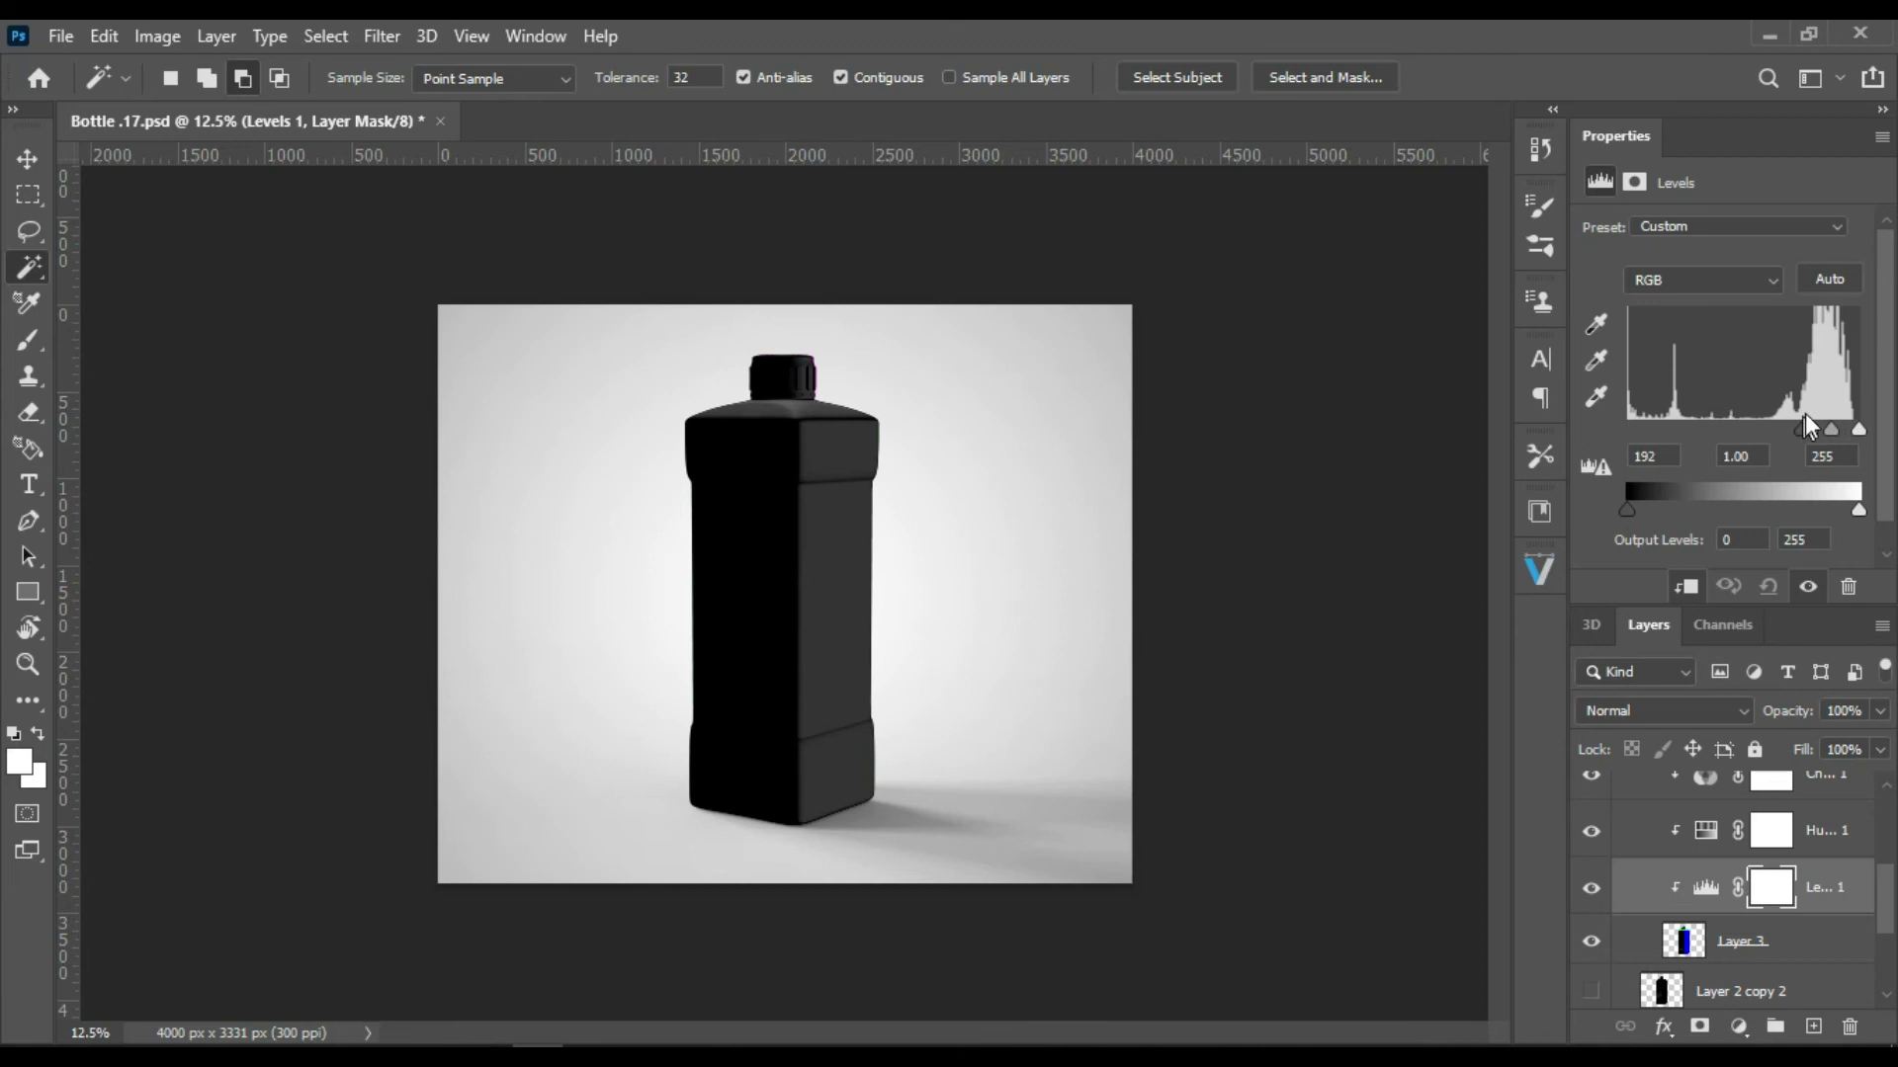
pyautogui.scroll(2, 1888, 957)
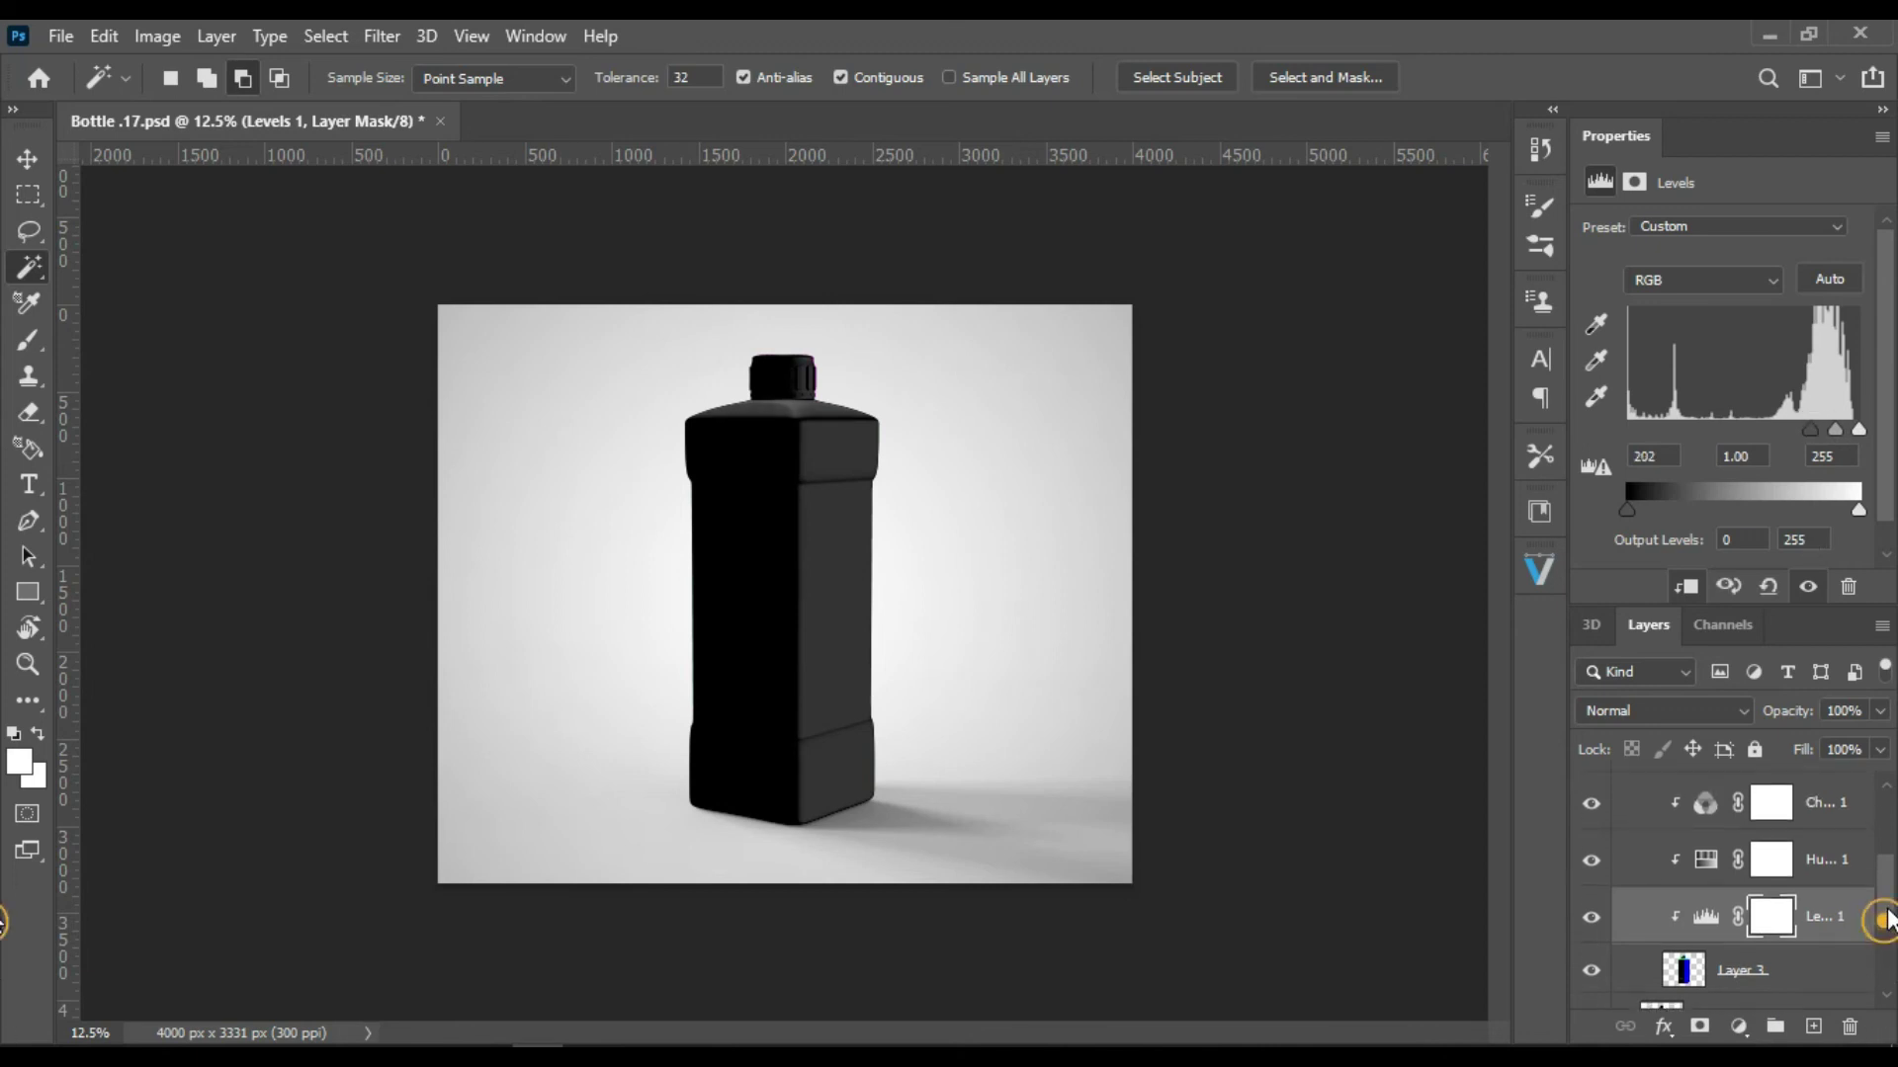
pyautogui.click(1707, 895)
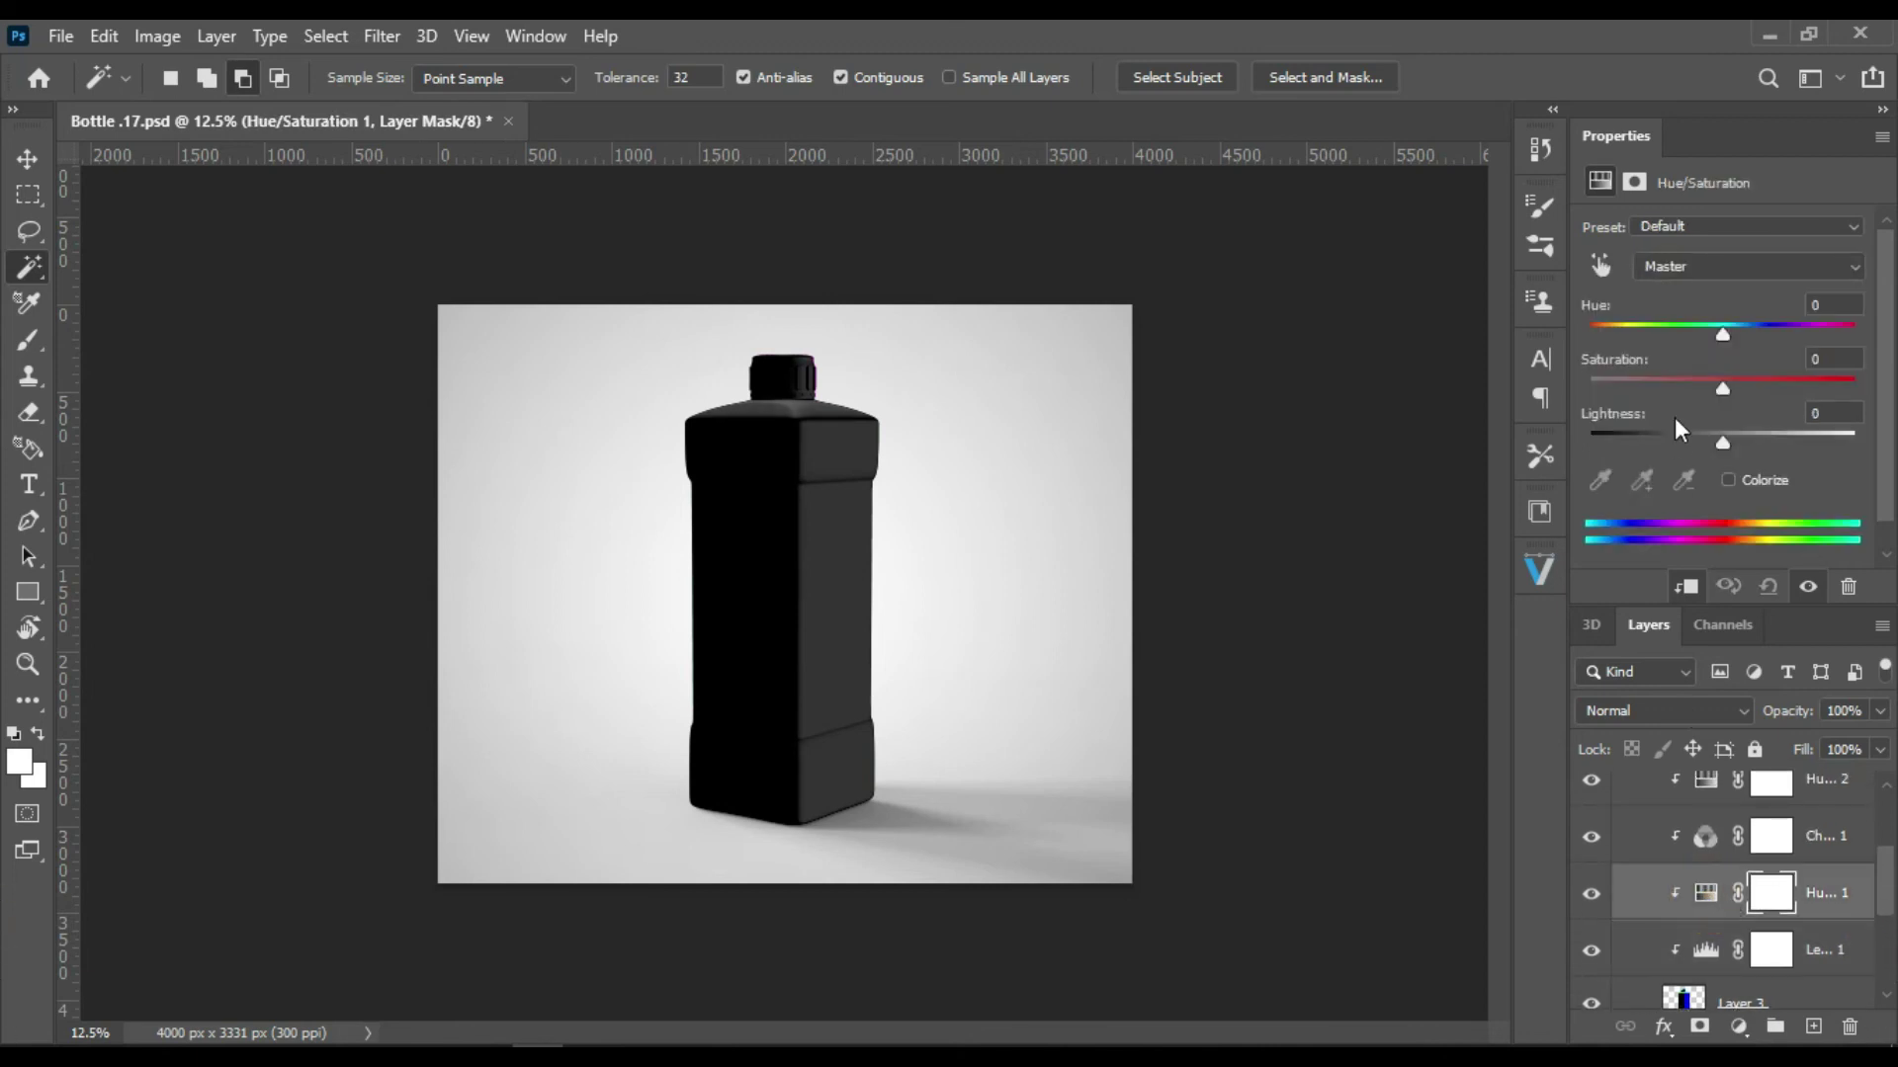
pyautogui.moveTo(1720, 333)
pyautogui.mouseDown()
pyautogui.moveTo(1615, 332)
pyautogui.moveTo(1646, 329)
pyautogui.mouseUp()
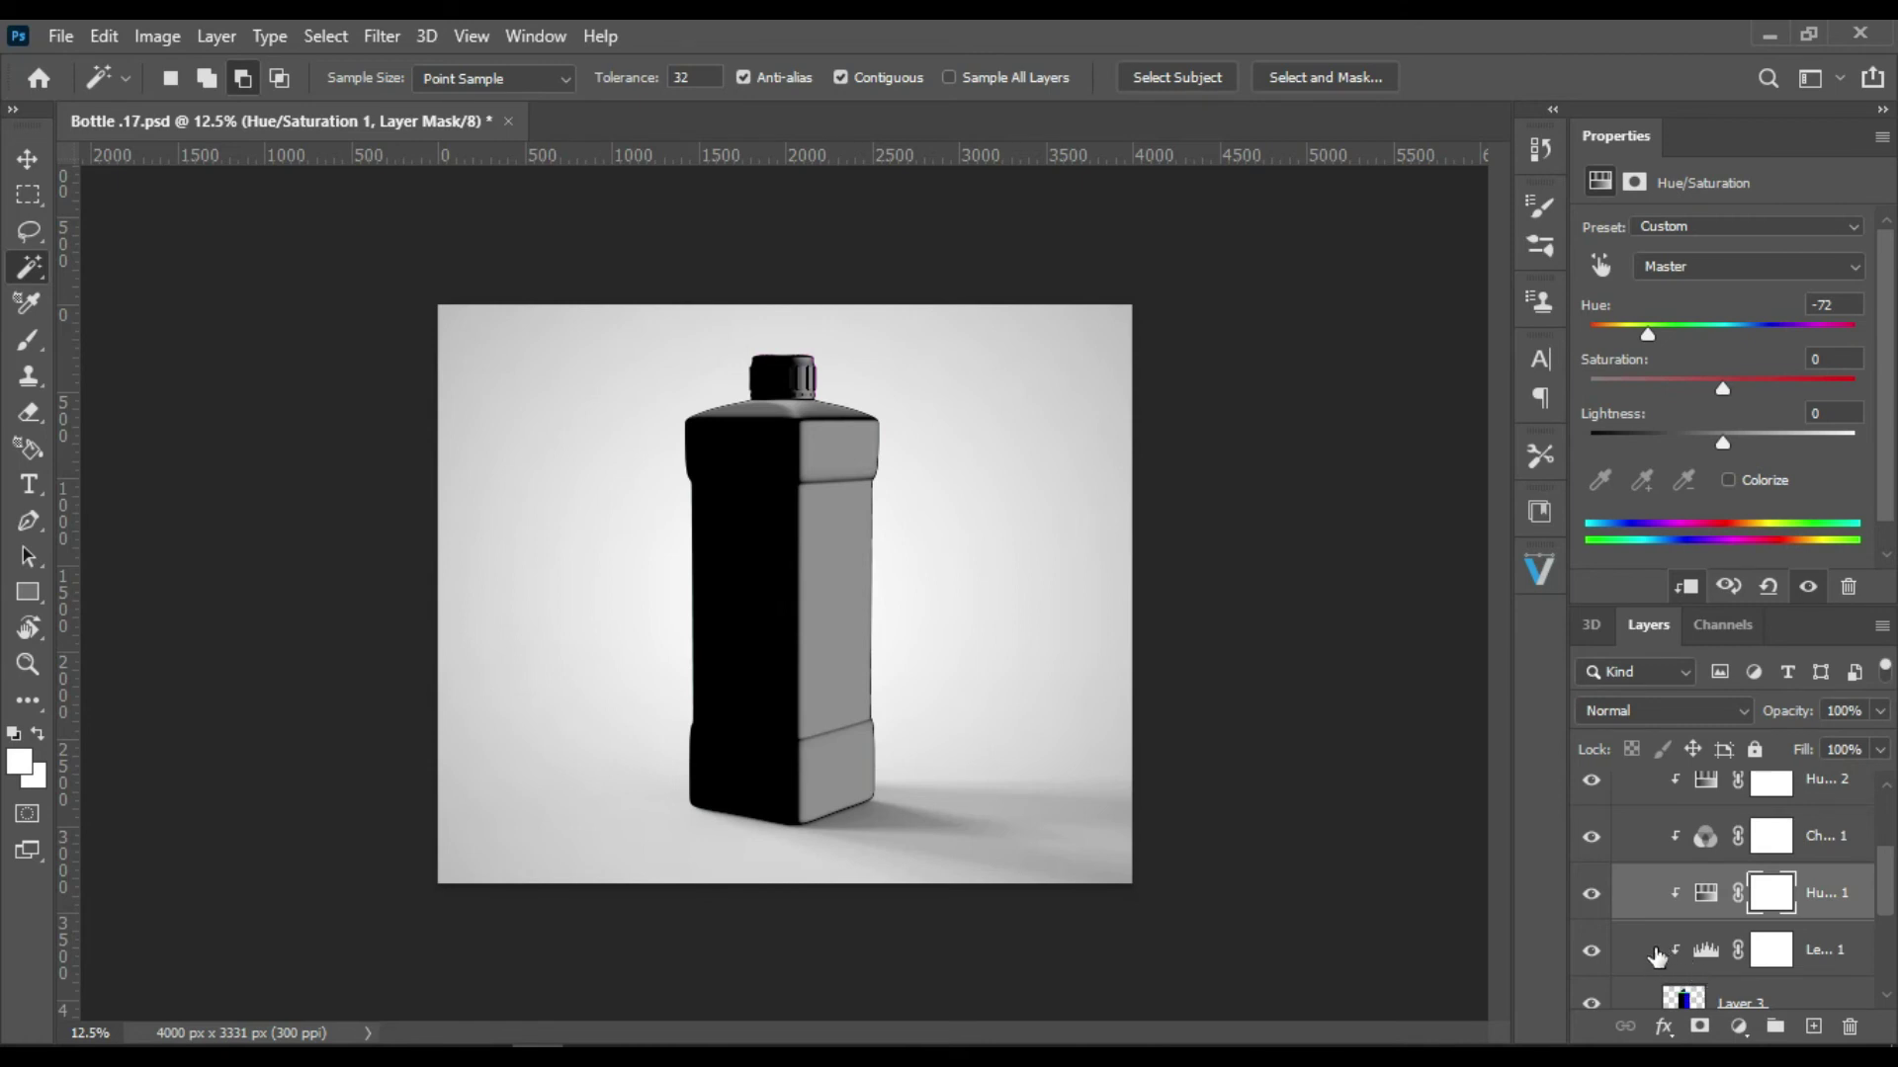
# Step: Set Layer 3's blend mode to Screen
pyautogui.click(1688, 1000)
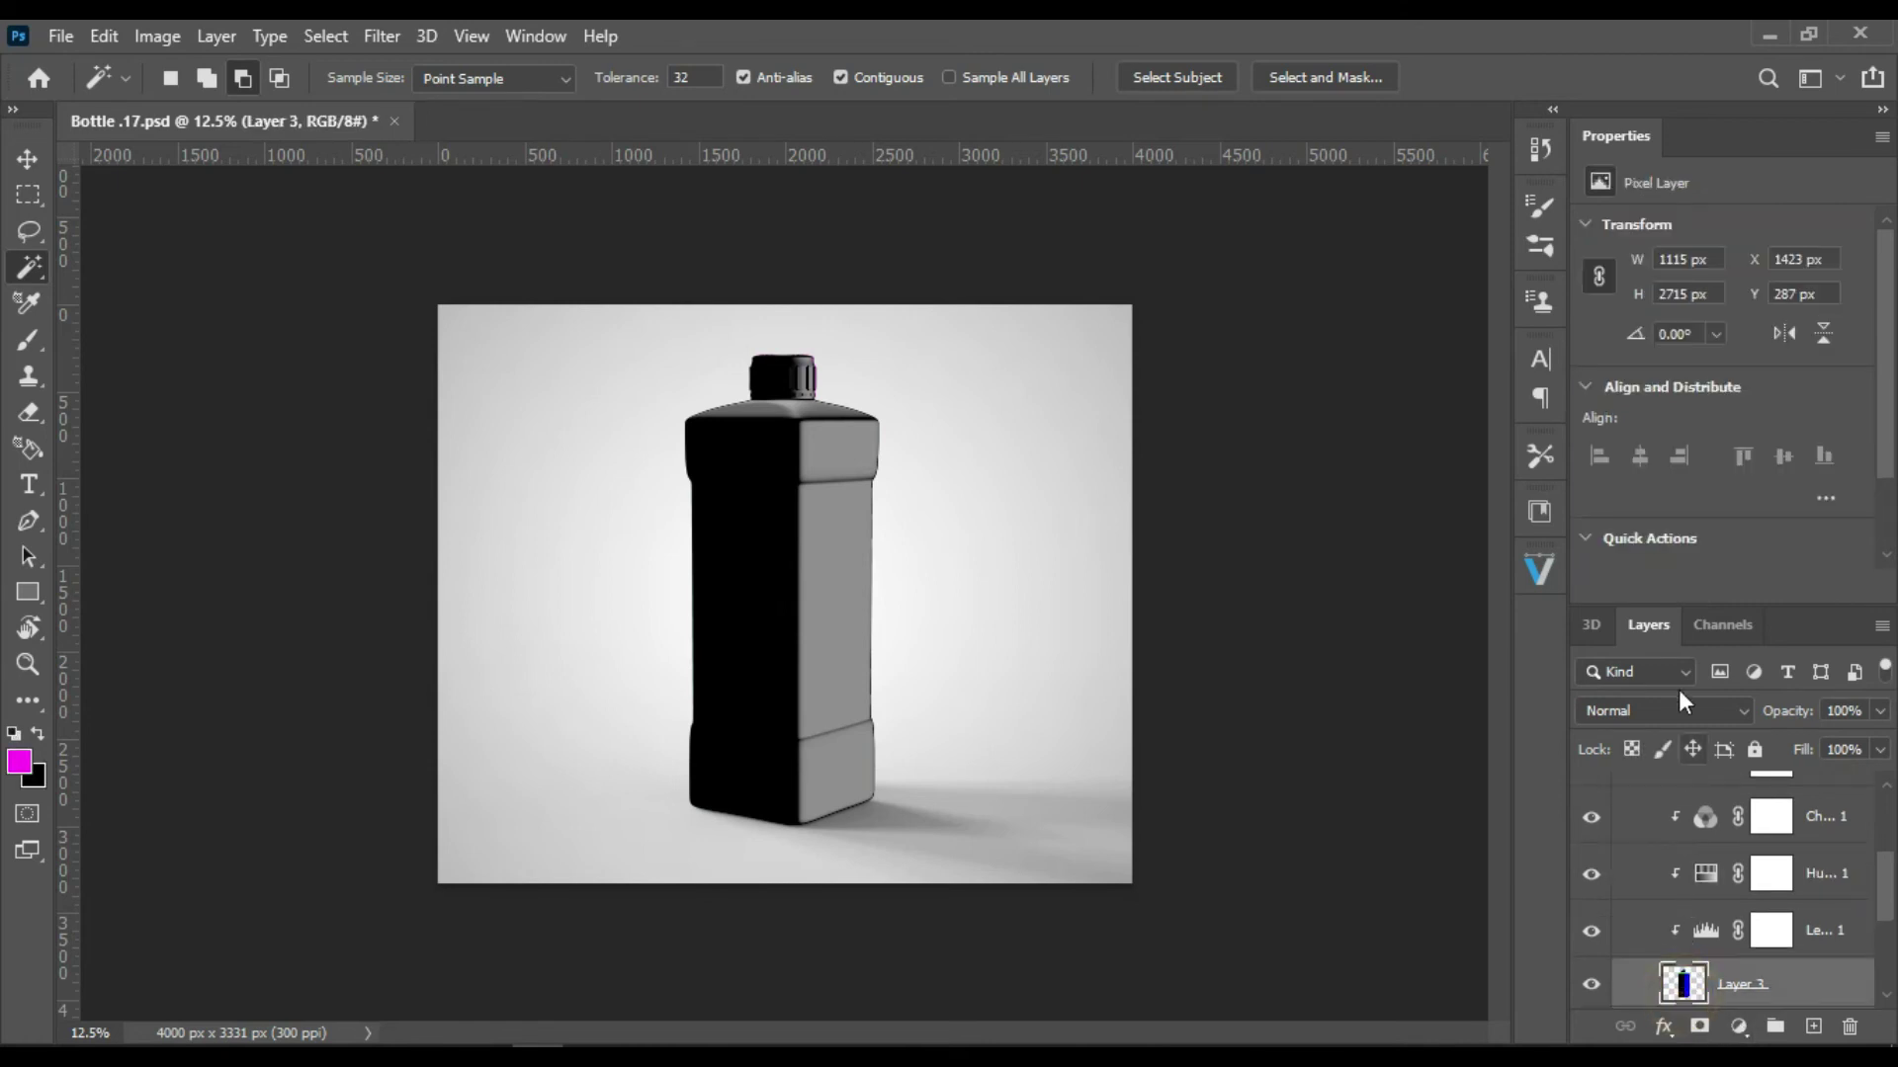
pyautogui.click(1720, 707)
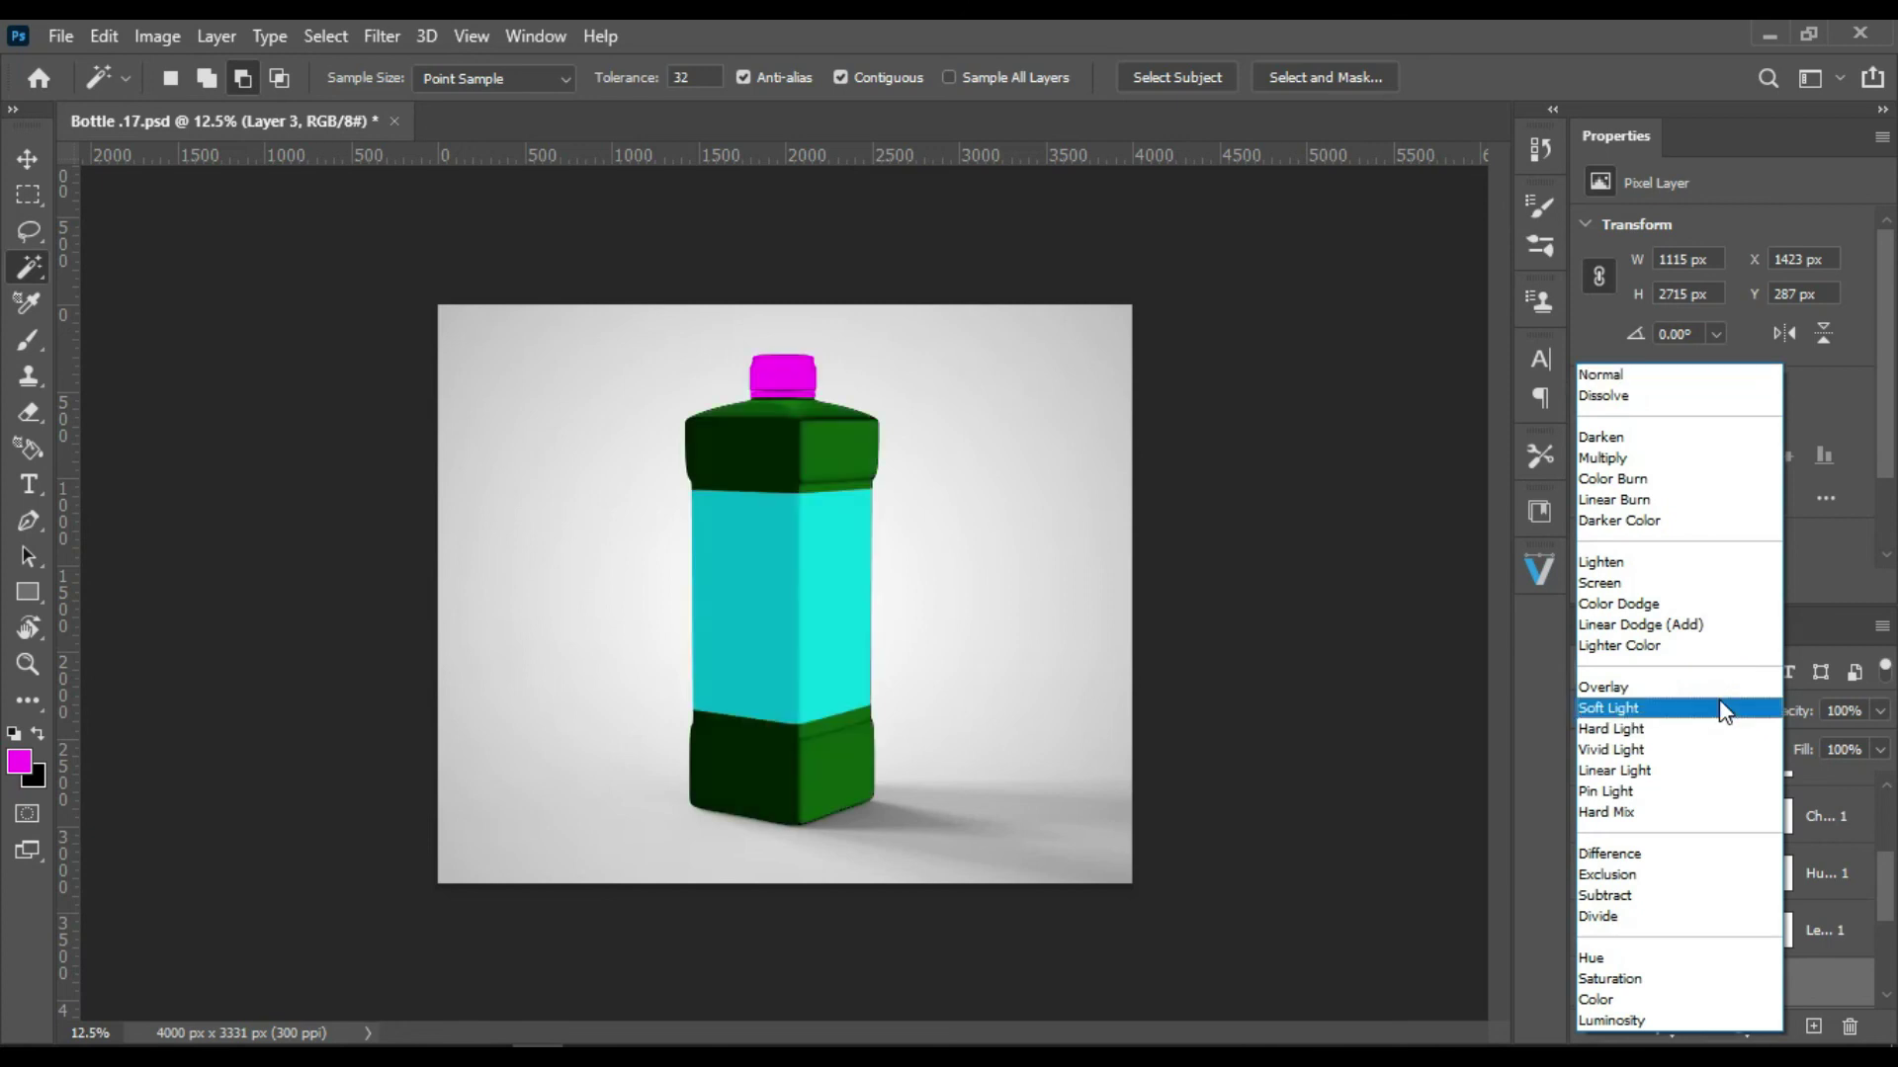
pyautogui.click(1637, 587)
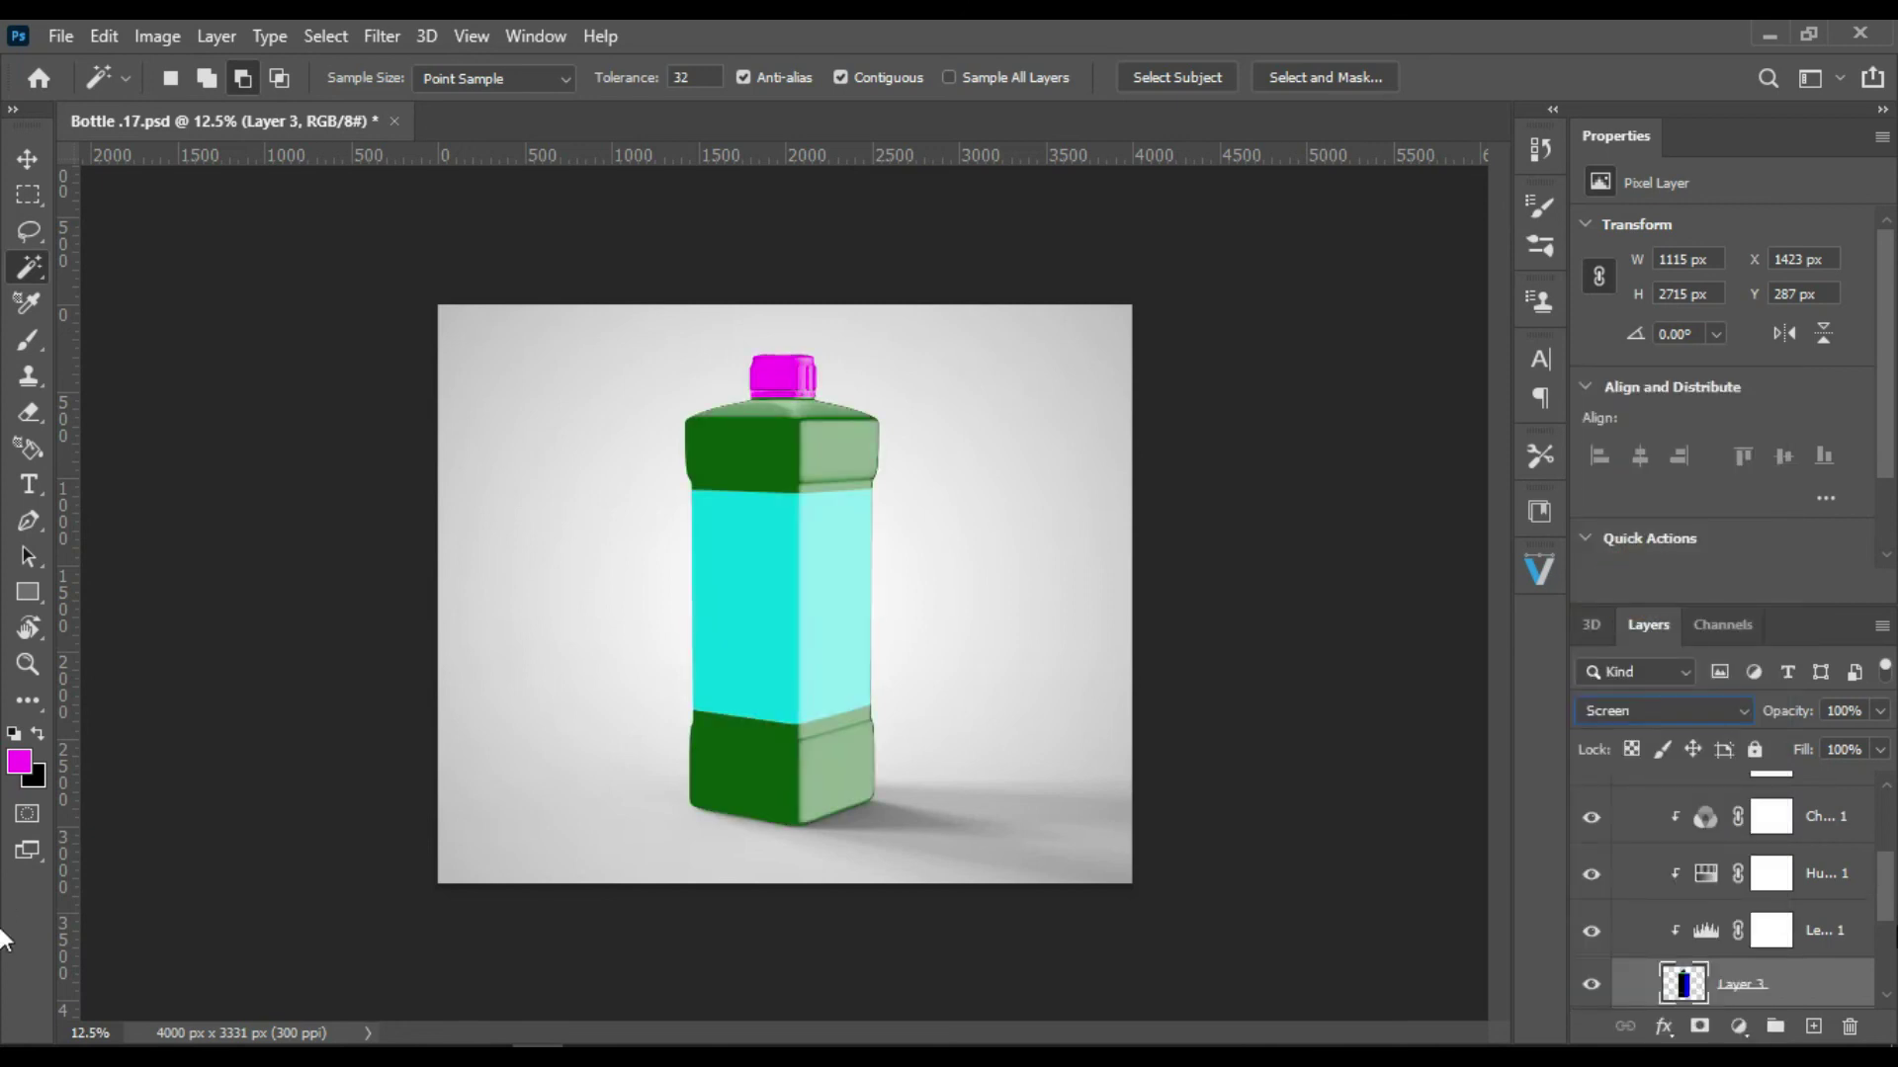
pyautogui.scroll(-2, 1888, 895)
pyautogui.scroll(-2, 1888, 896)
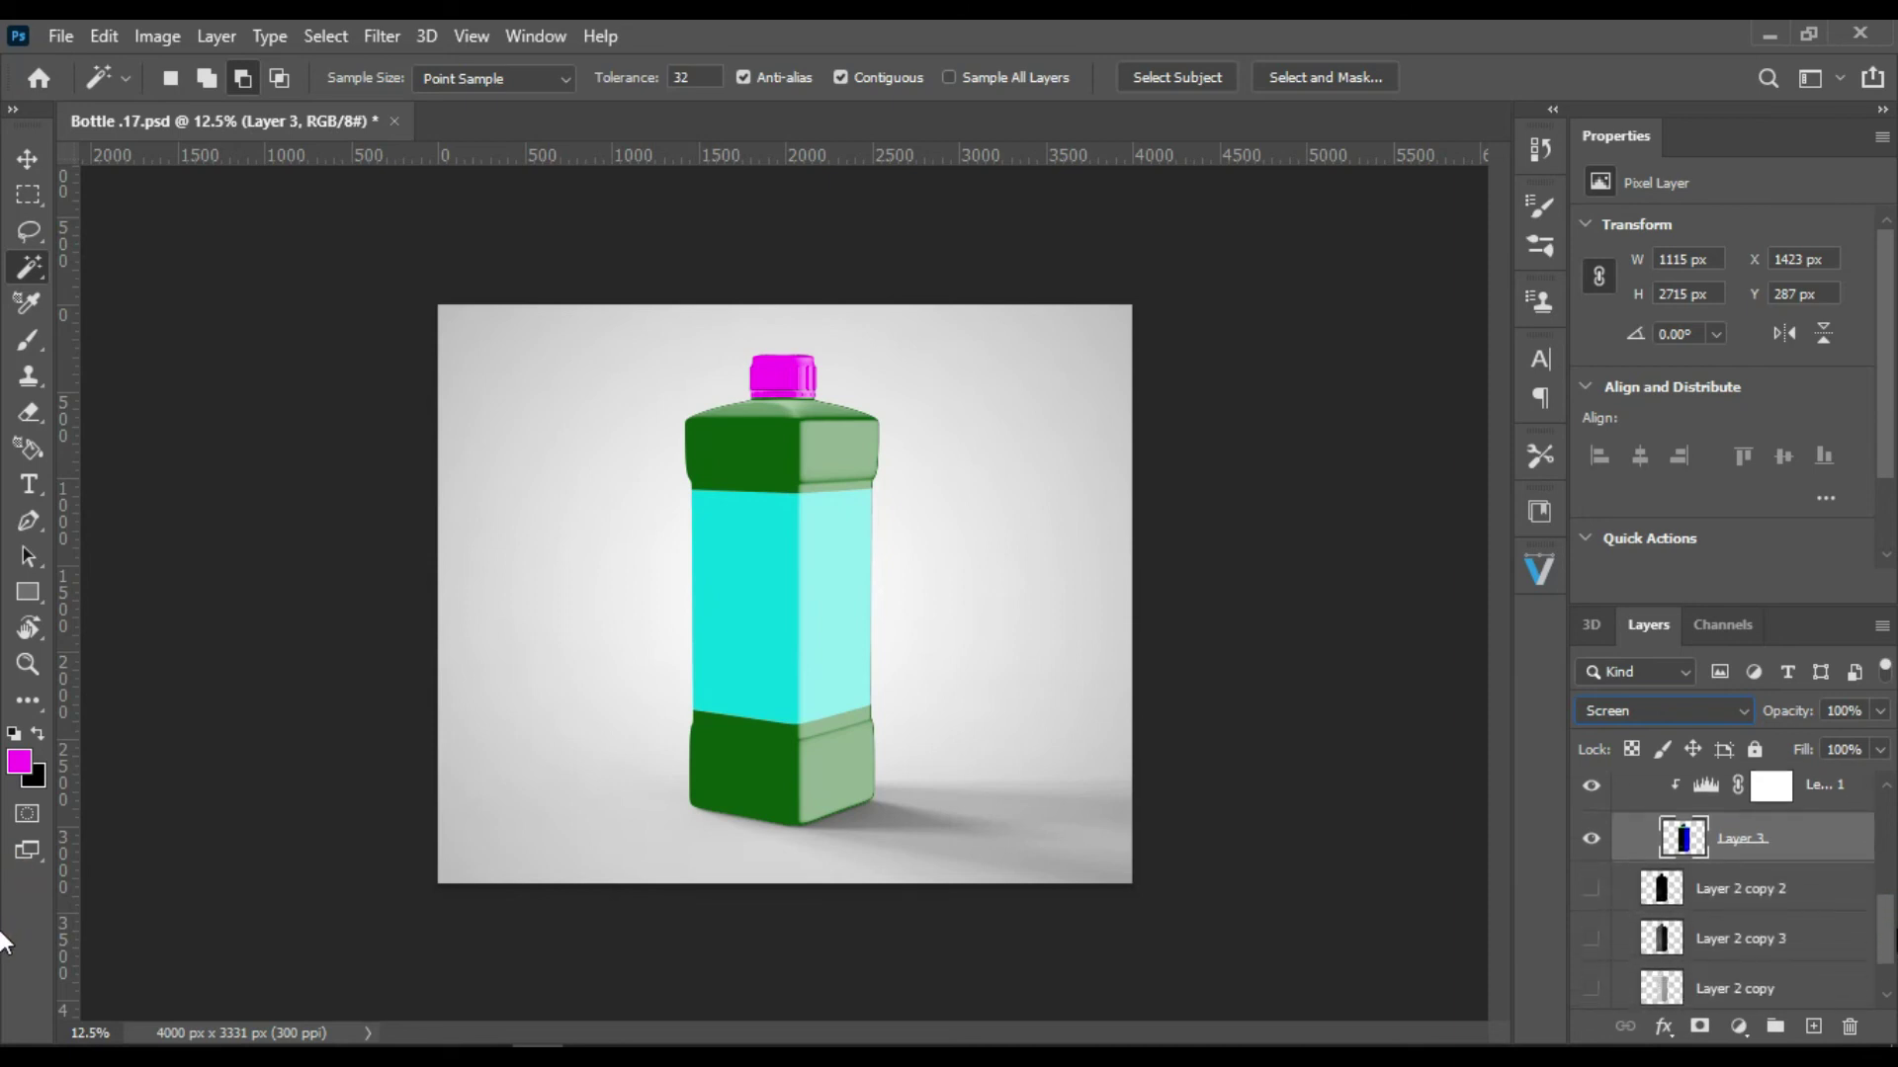
# Step: Show Layer 2 copy, and briefly preview Layer 2 copy 3 and copy 2 shading
pyautogui.click(1591, 964)
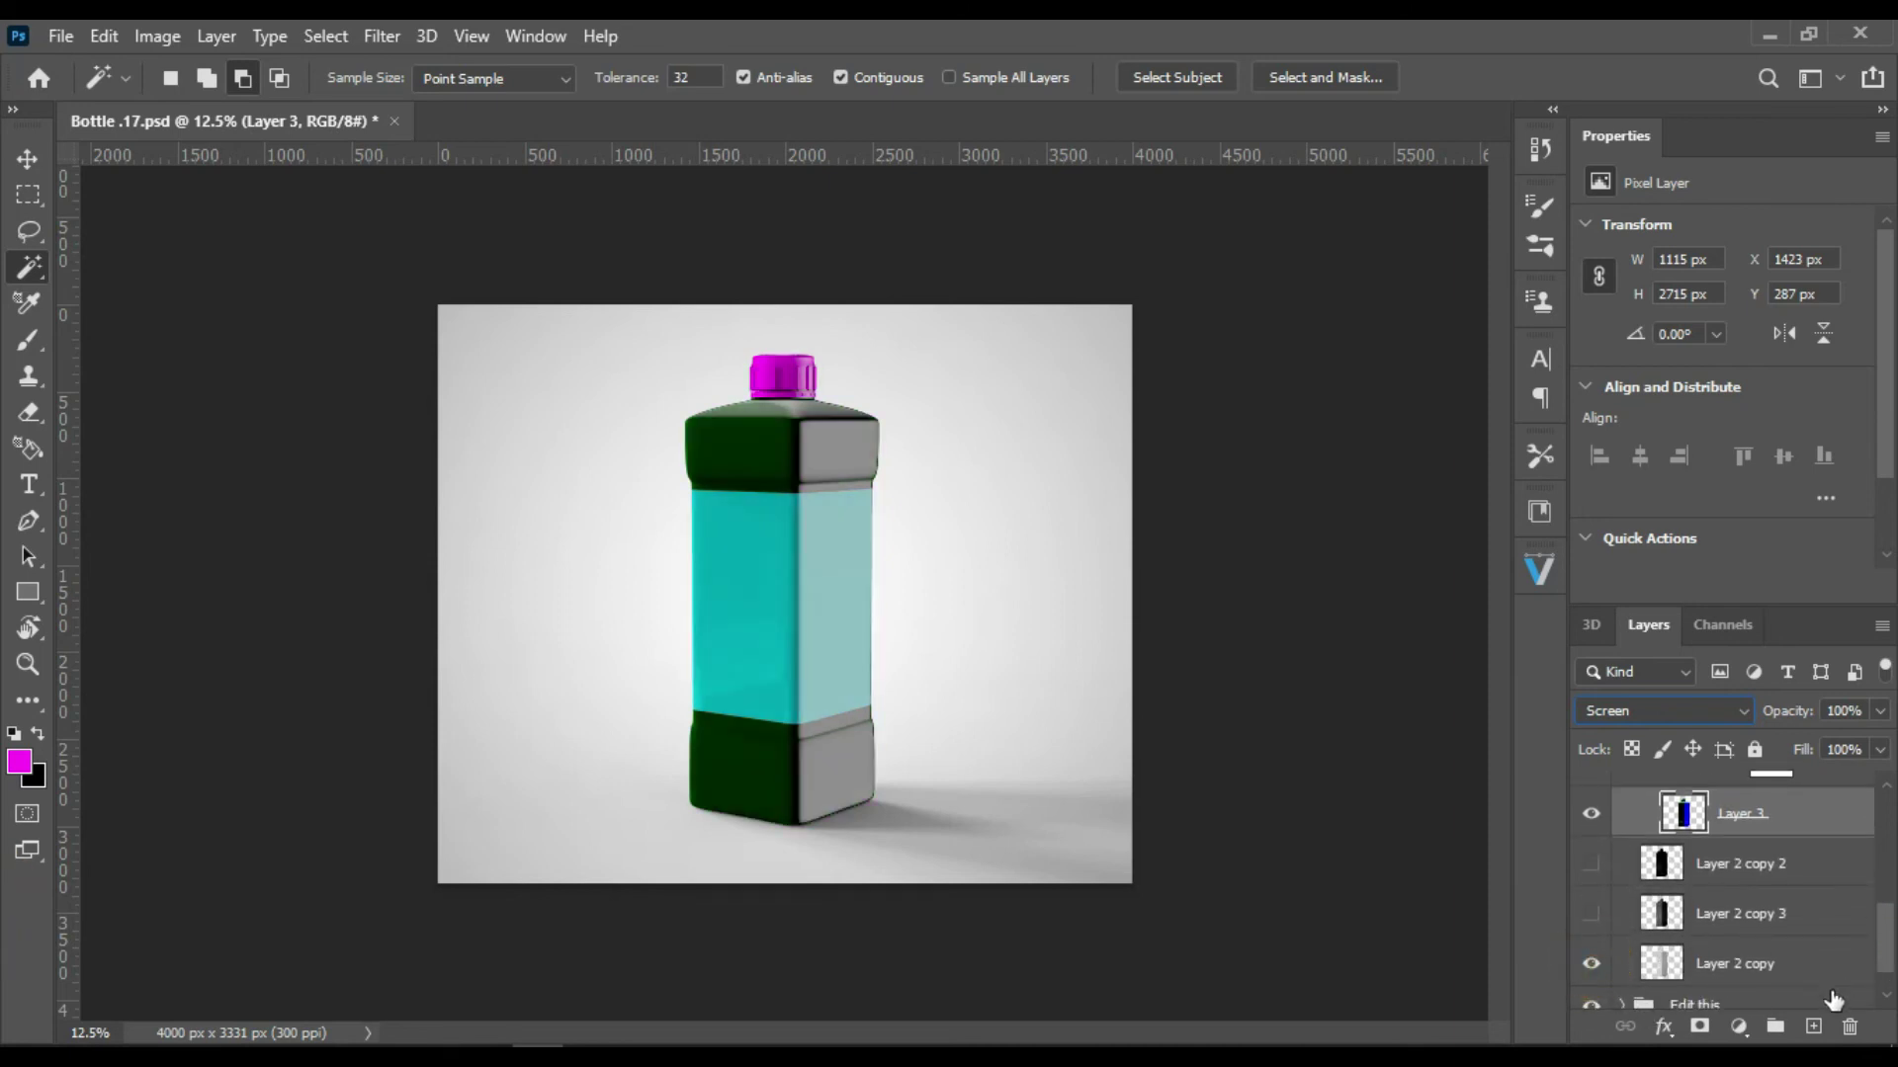
pyautogui.moveTo(1887, 954); pyautogui.dragTo(1890, 910)
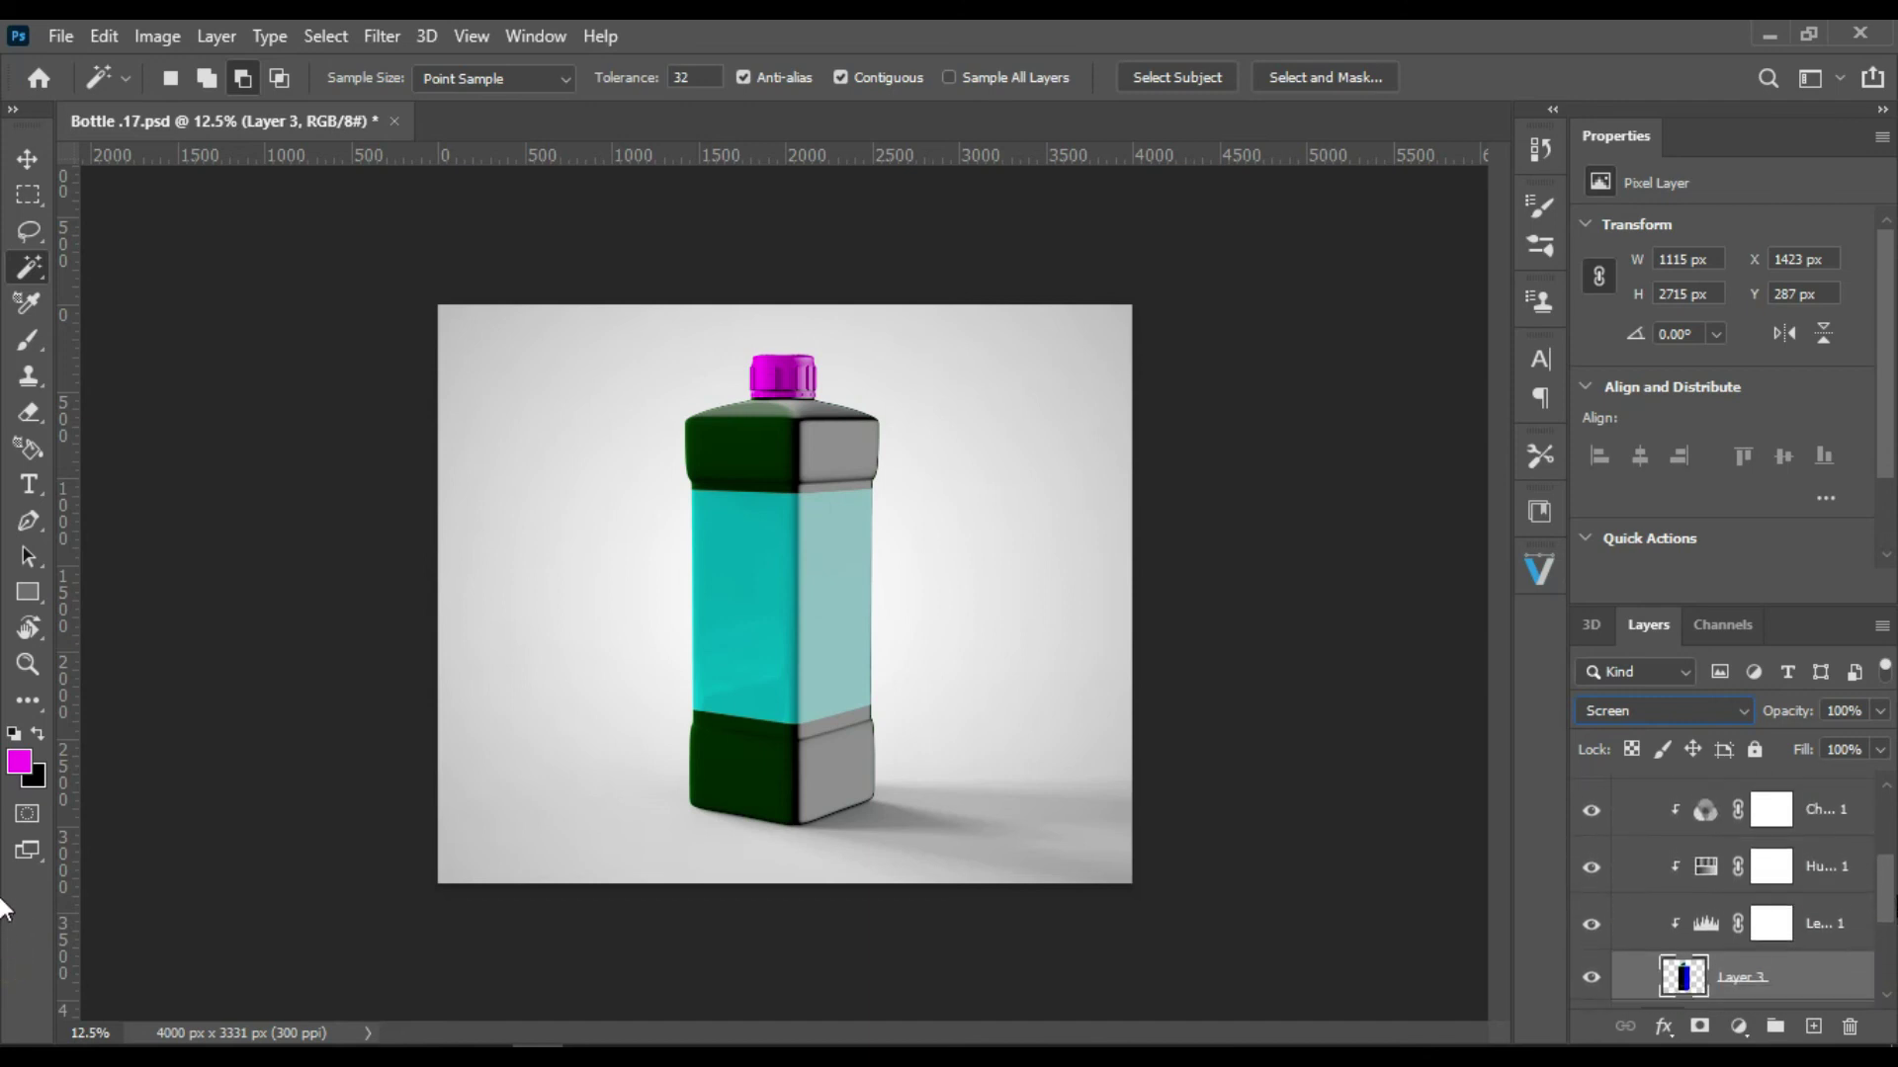
pyautogui.moveTo(1890, 912); pyautogui.dragTo(1890, 944)
pyautogui.click(1589, 959)
pyautogui.click(1589, 959)
pyautogui.click(1591, 908)
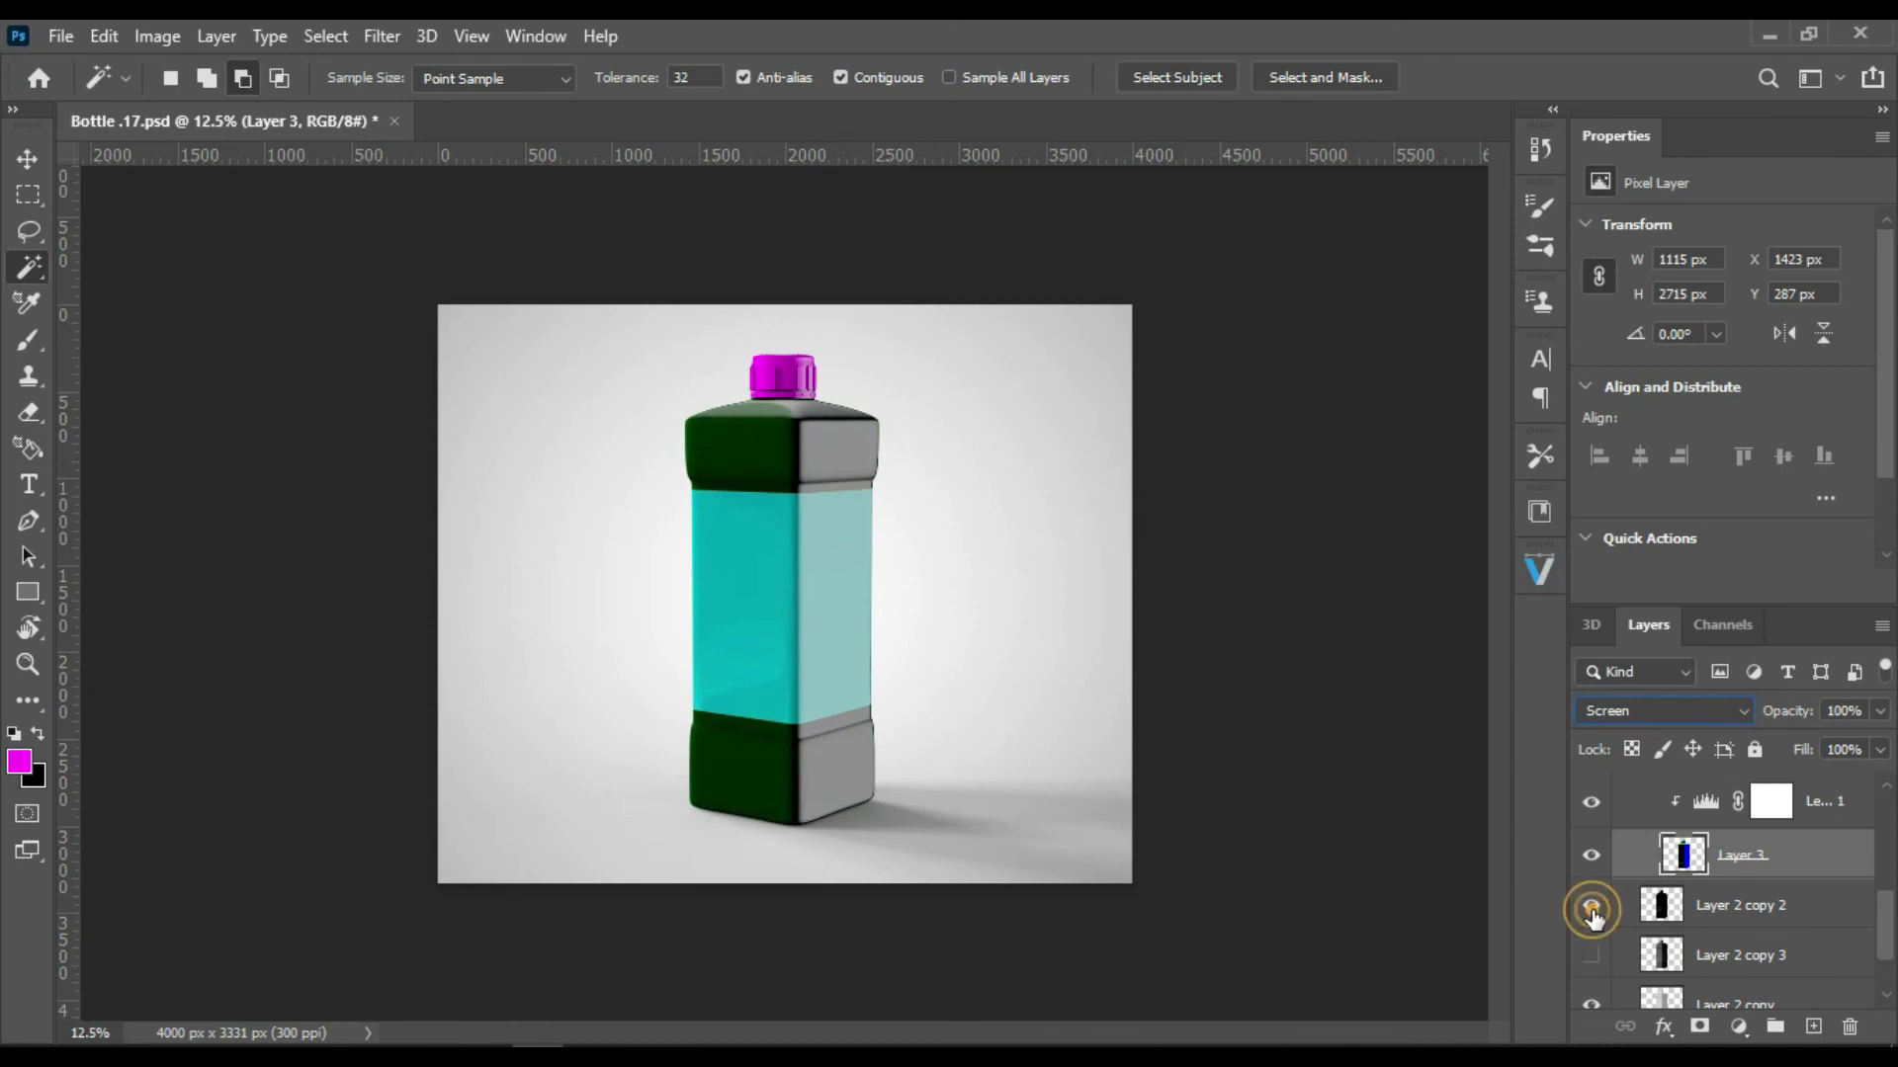
pyautogui.click(1591, 907)
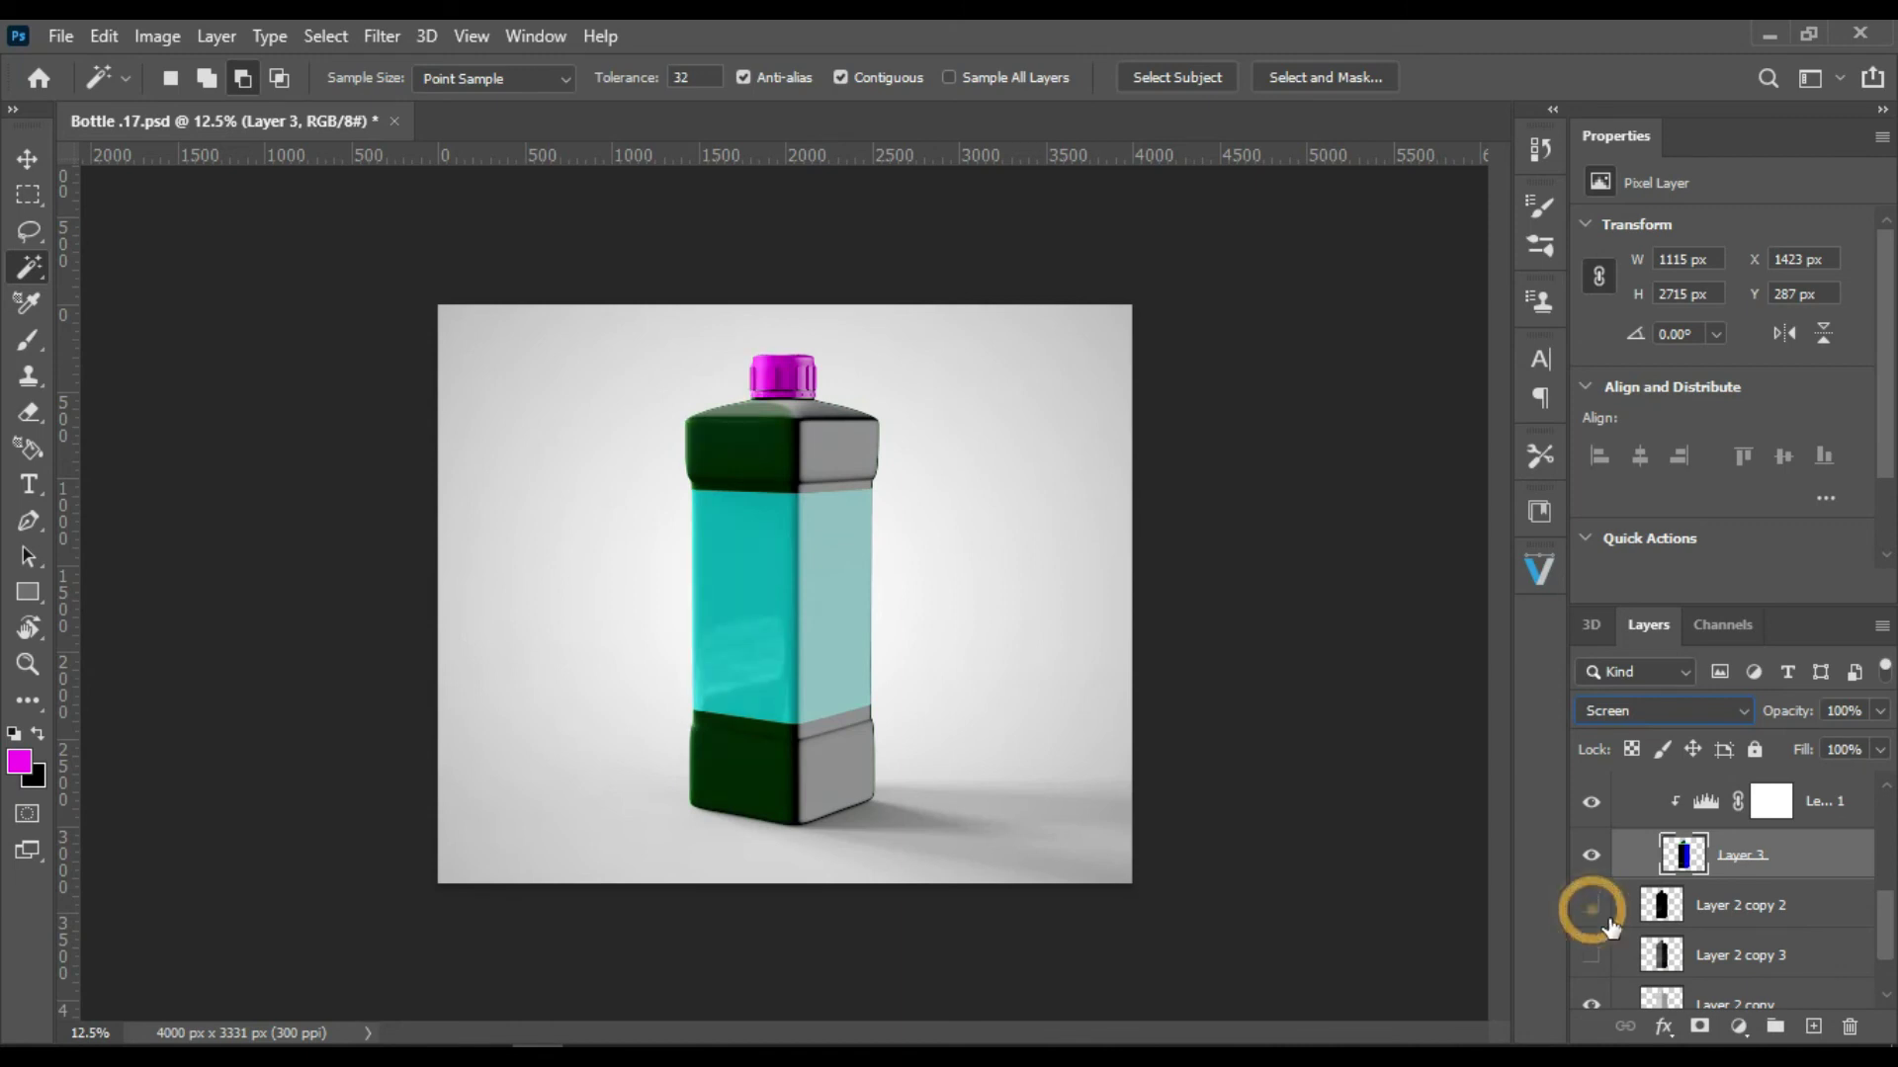
# Step: Set Hue/Saturation 1 hue to -11 and show Layer 2 copy 3
pyautogui.scroll(3, 1886, 939)
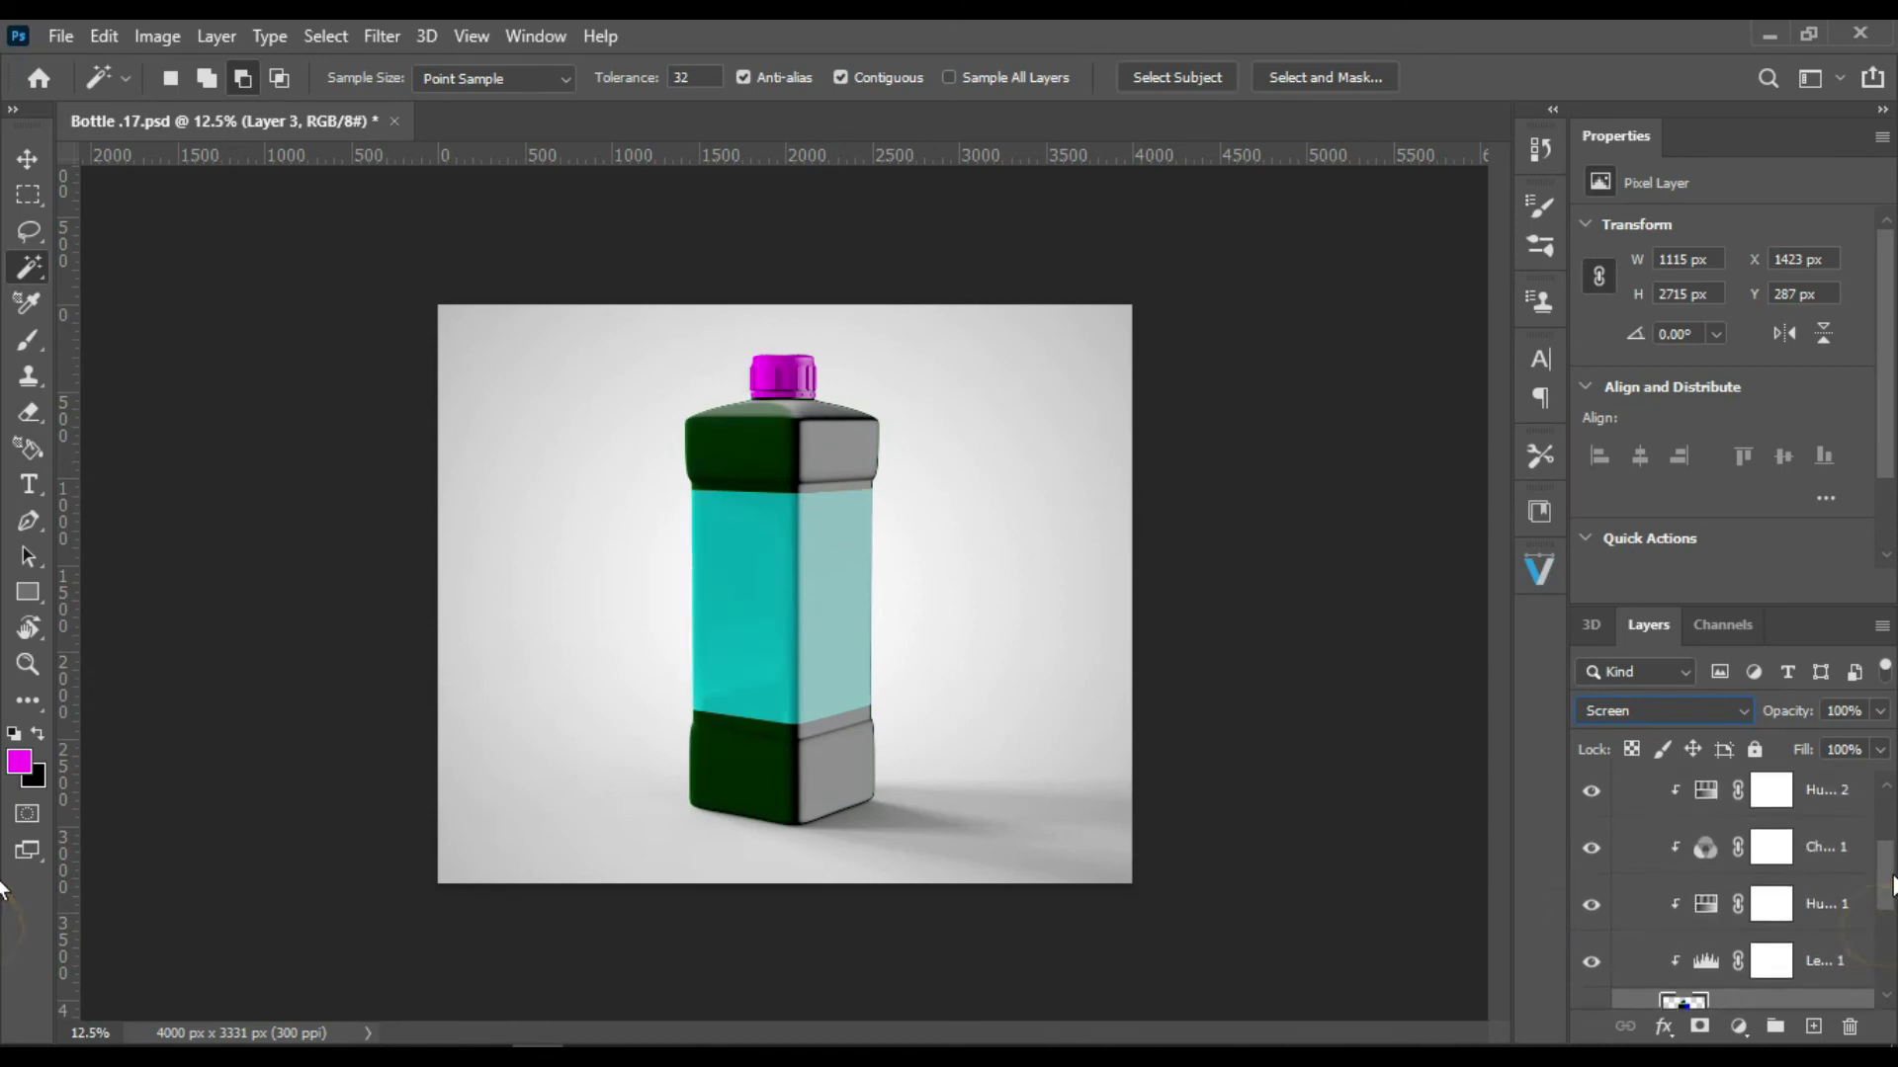
pyautogui.click(1713, 934)
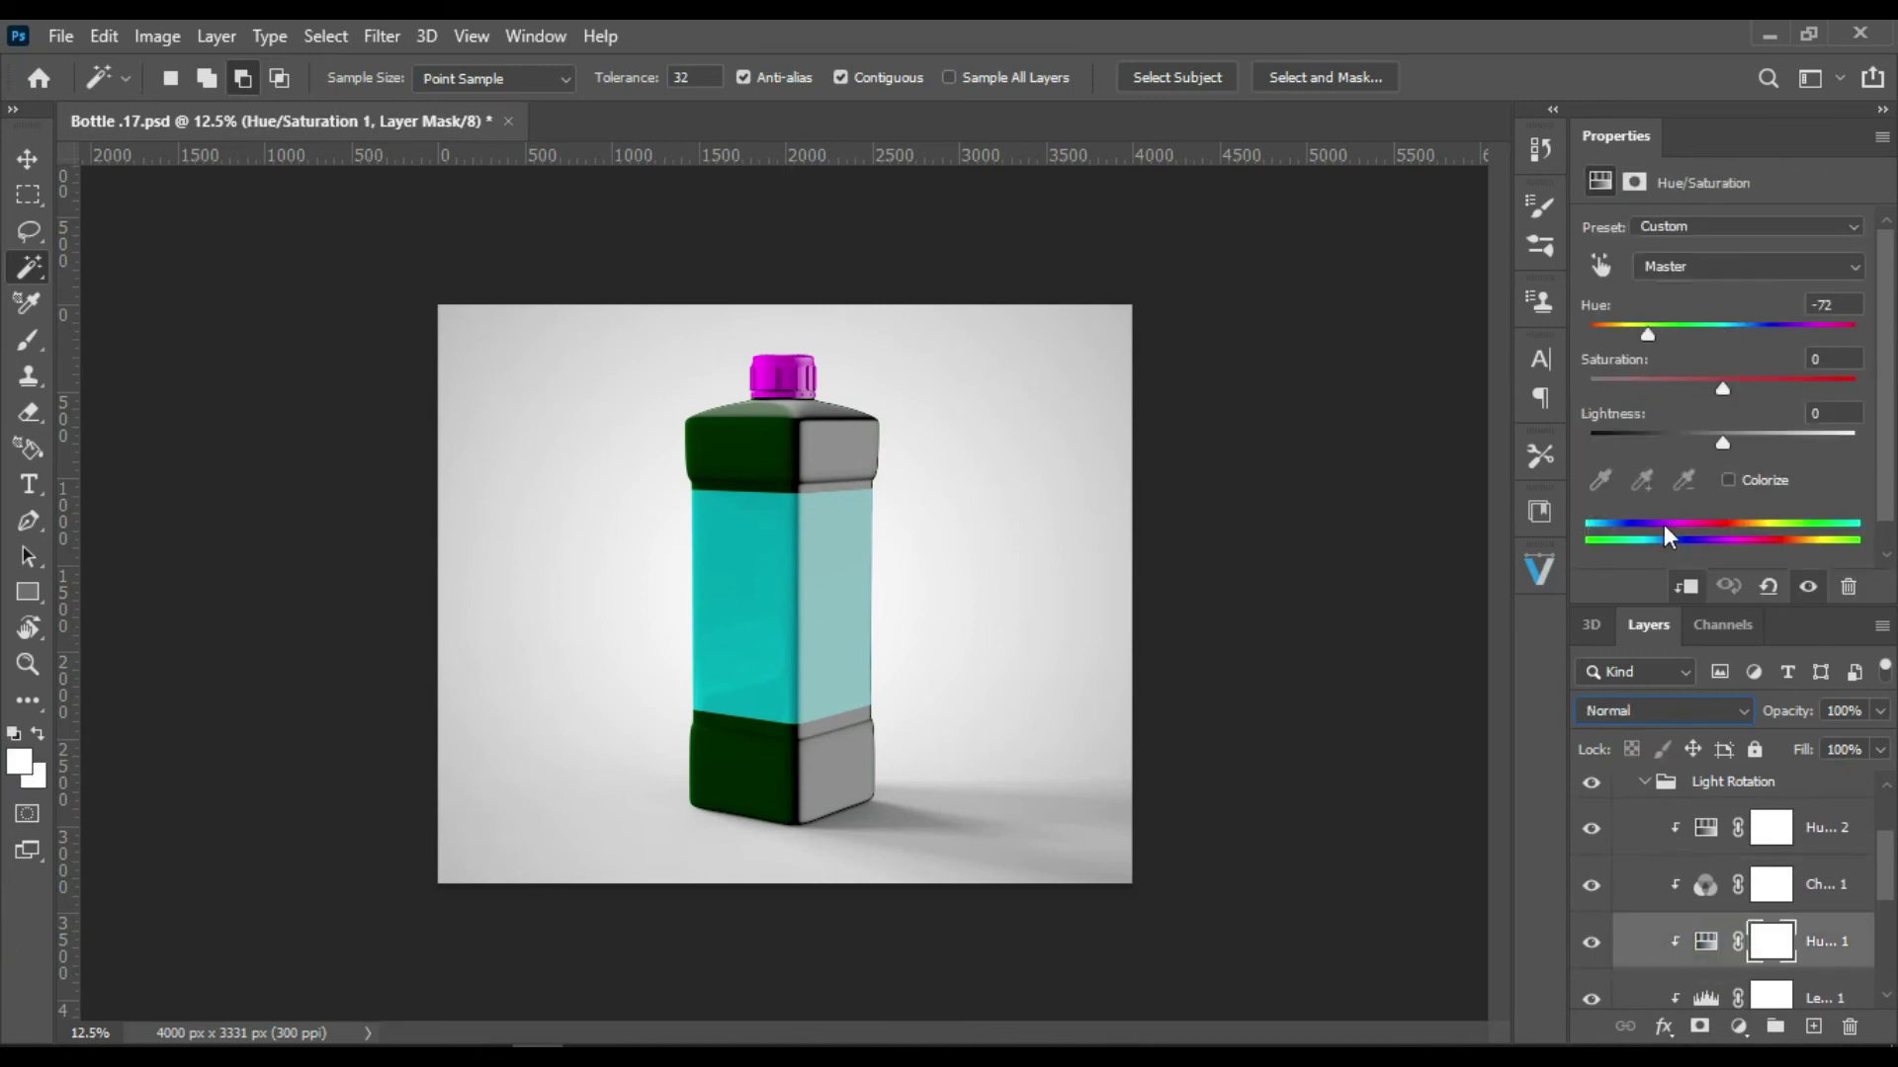
pyautogui.moveTo(1647, 336)
pyautogui.mouseDown()
pyautogui.moveTo(1786, 336)
pyautogui.moveTo(1702, 341)
pyautogui.mouseUp()
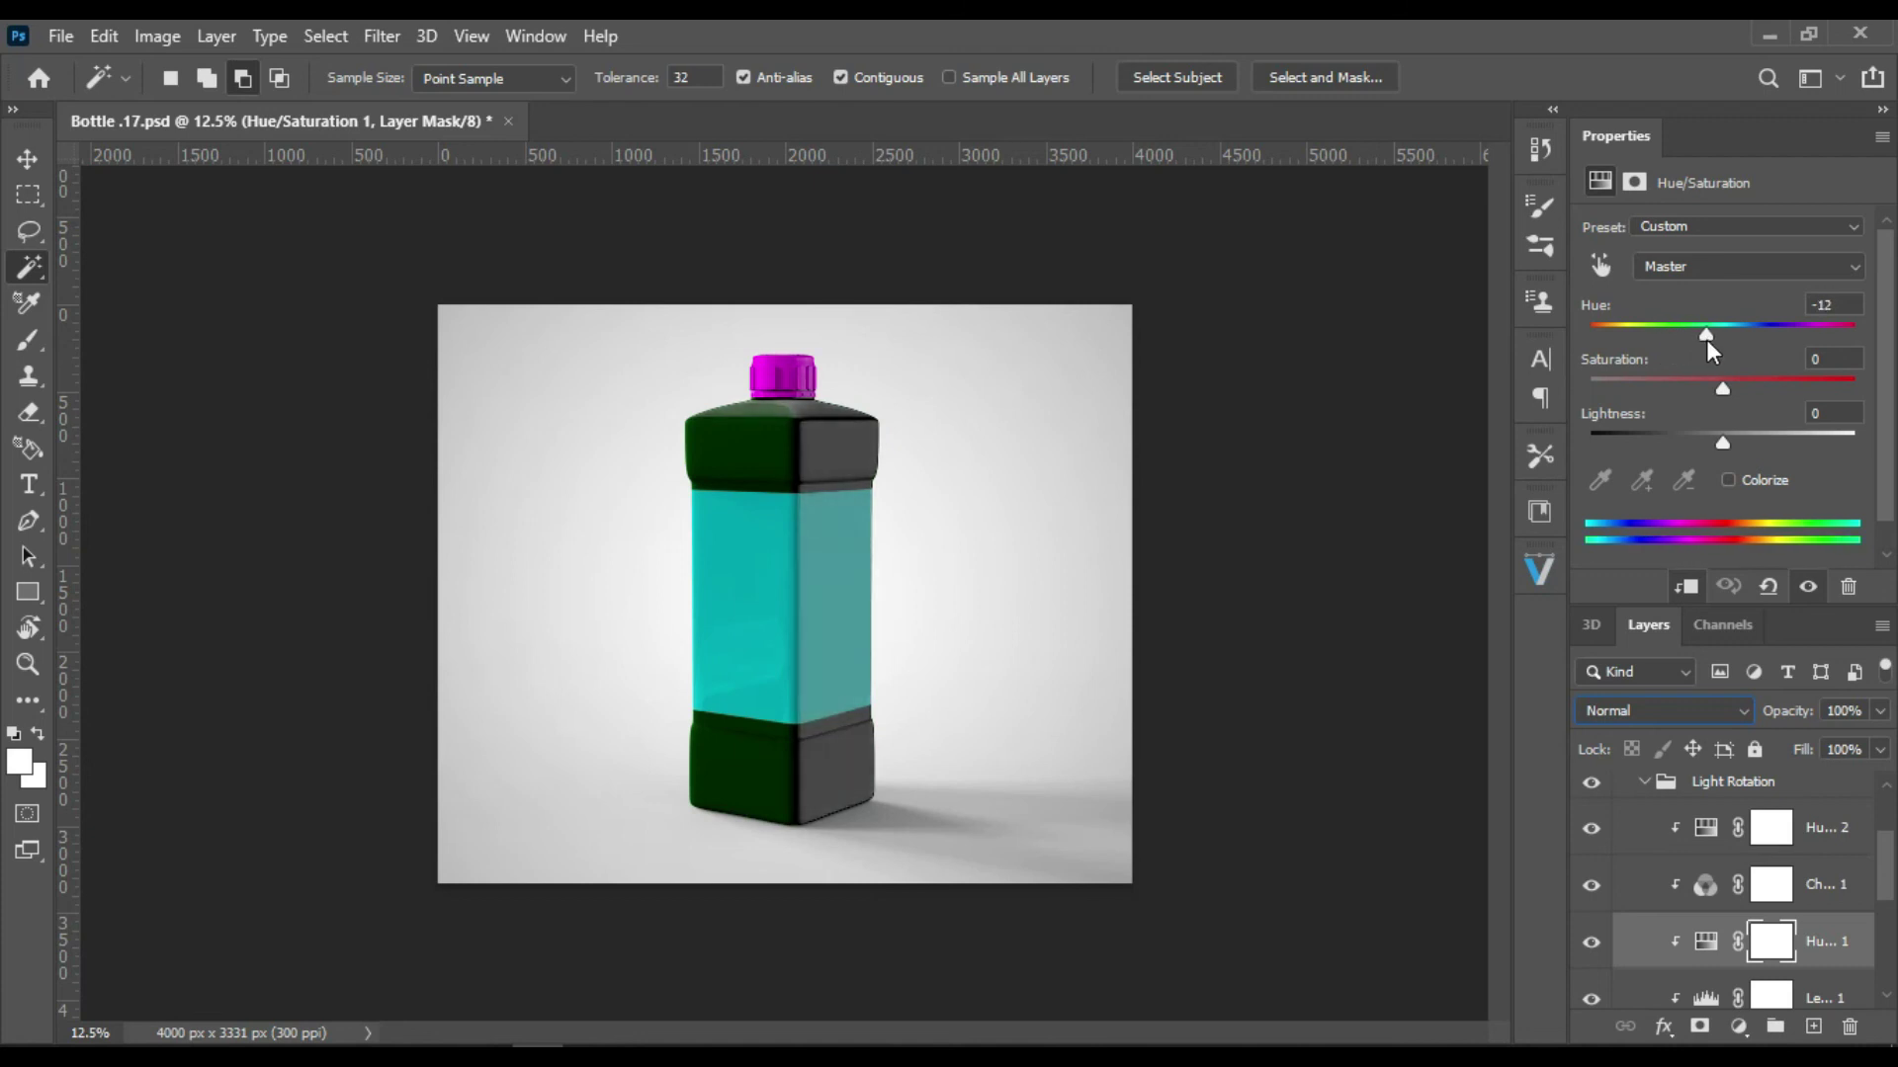
pyautogui.moveTo(1710, 340); pyautogui.dragTo(1708, 340)
pyautogui.scroll(-3, 1886, 919)
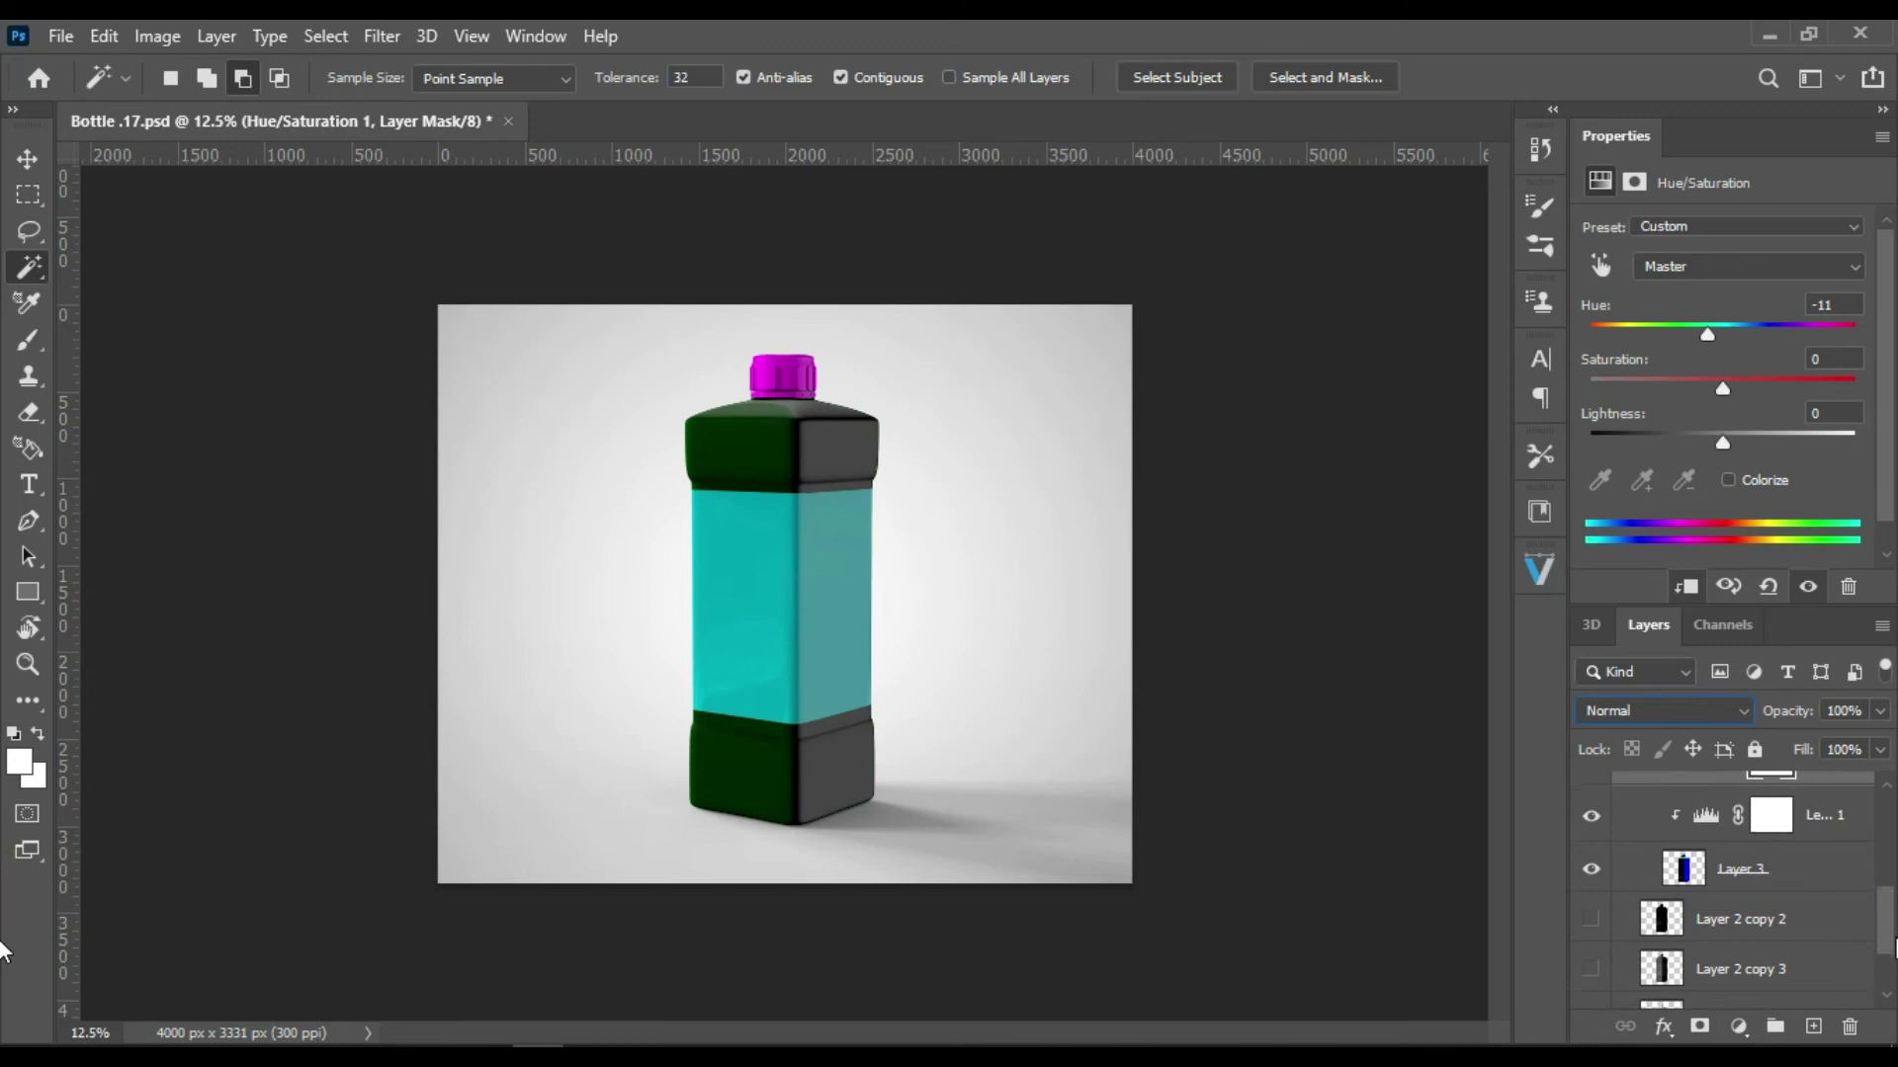
pyautogui.click(1590, 960)
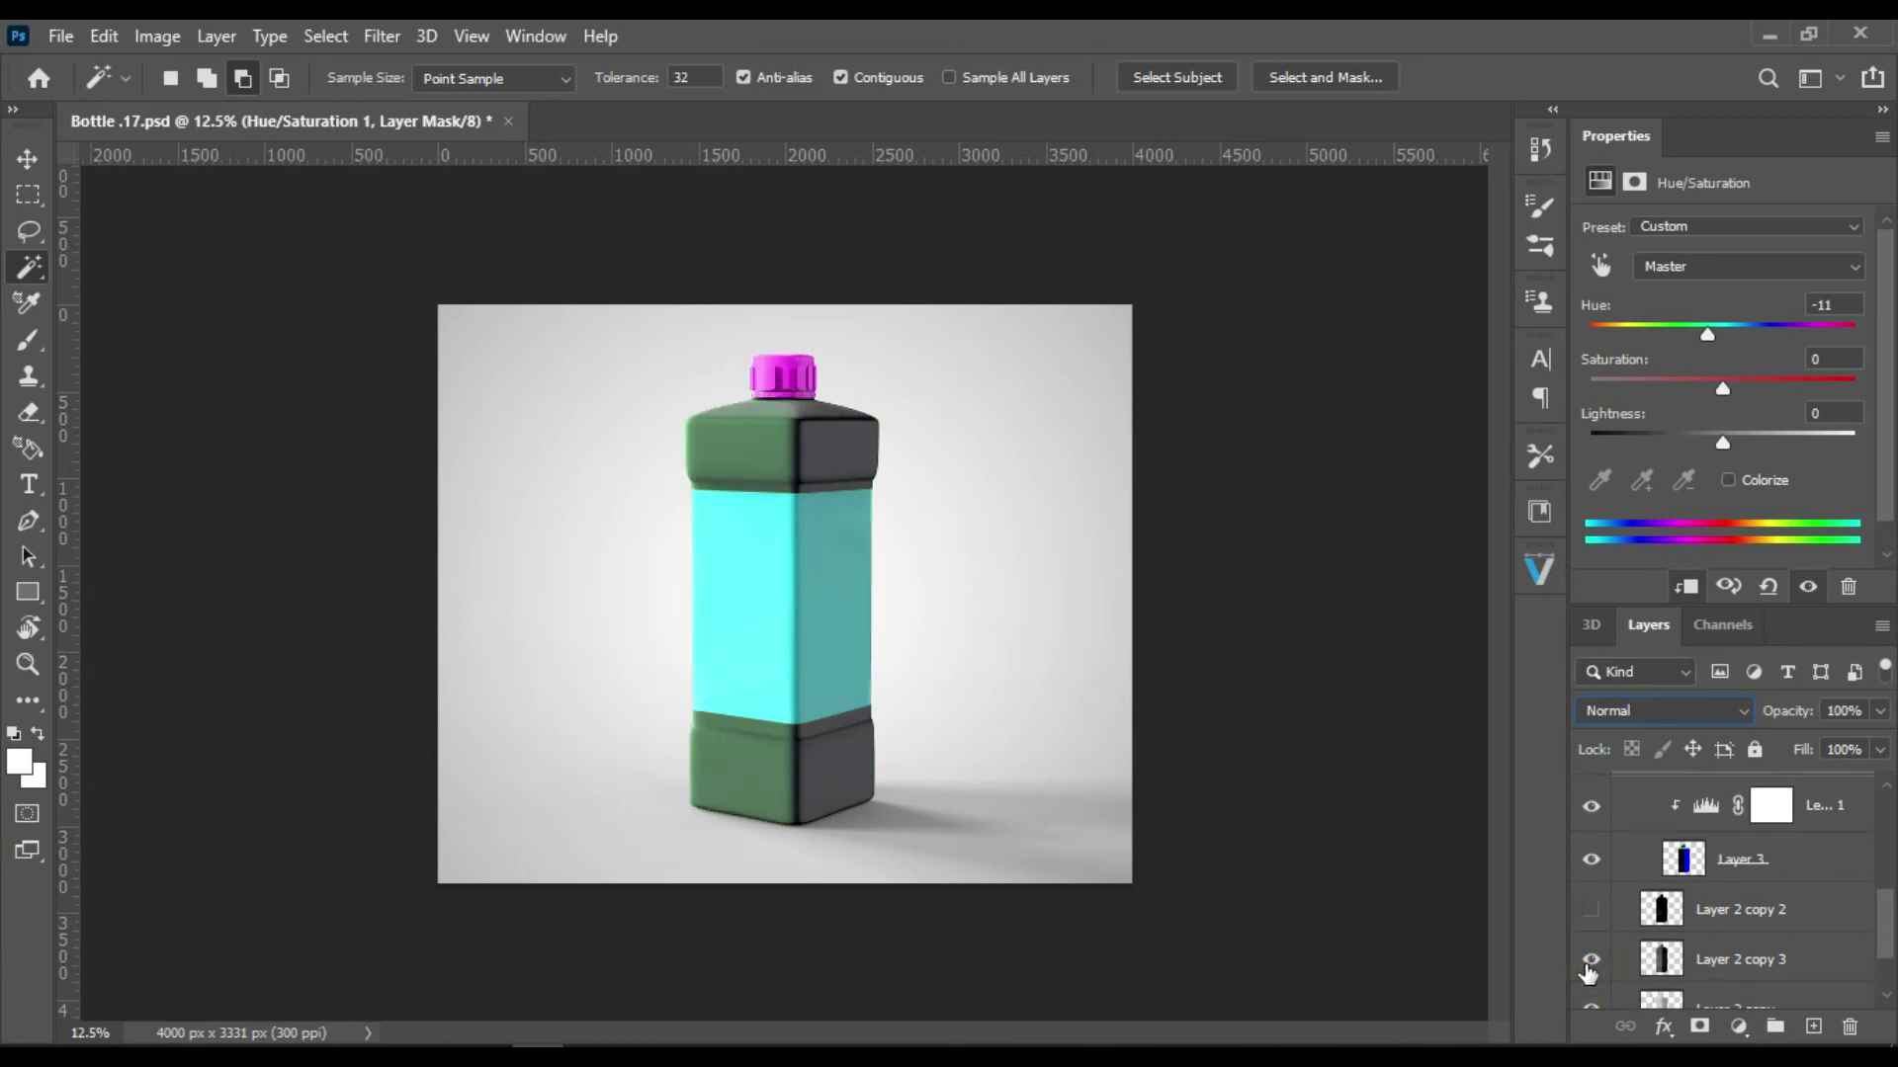
pyautogui.moveTo(1887, 951); pyautogui.dragTo(1893, 885)
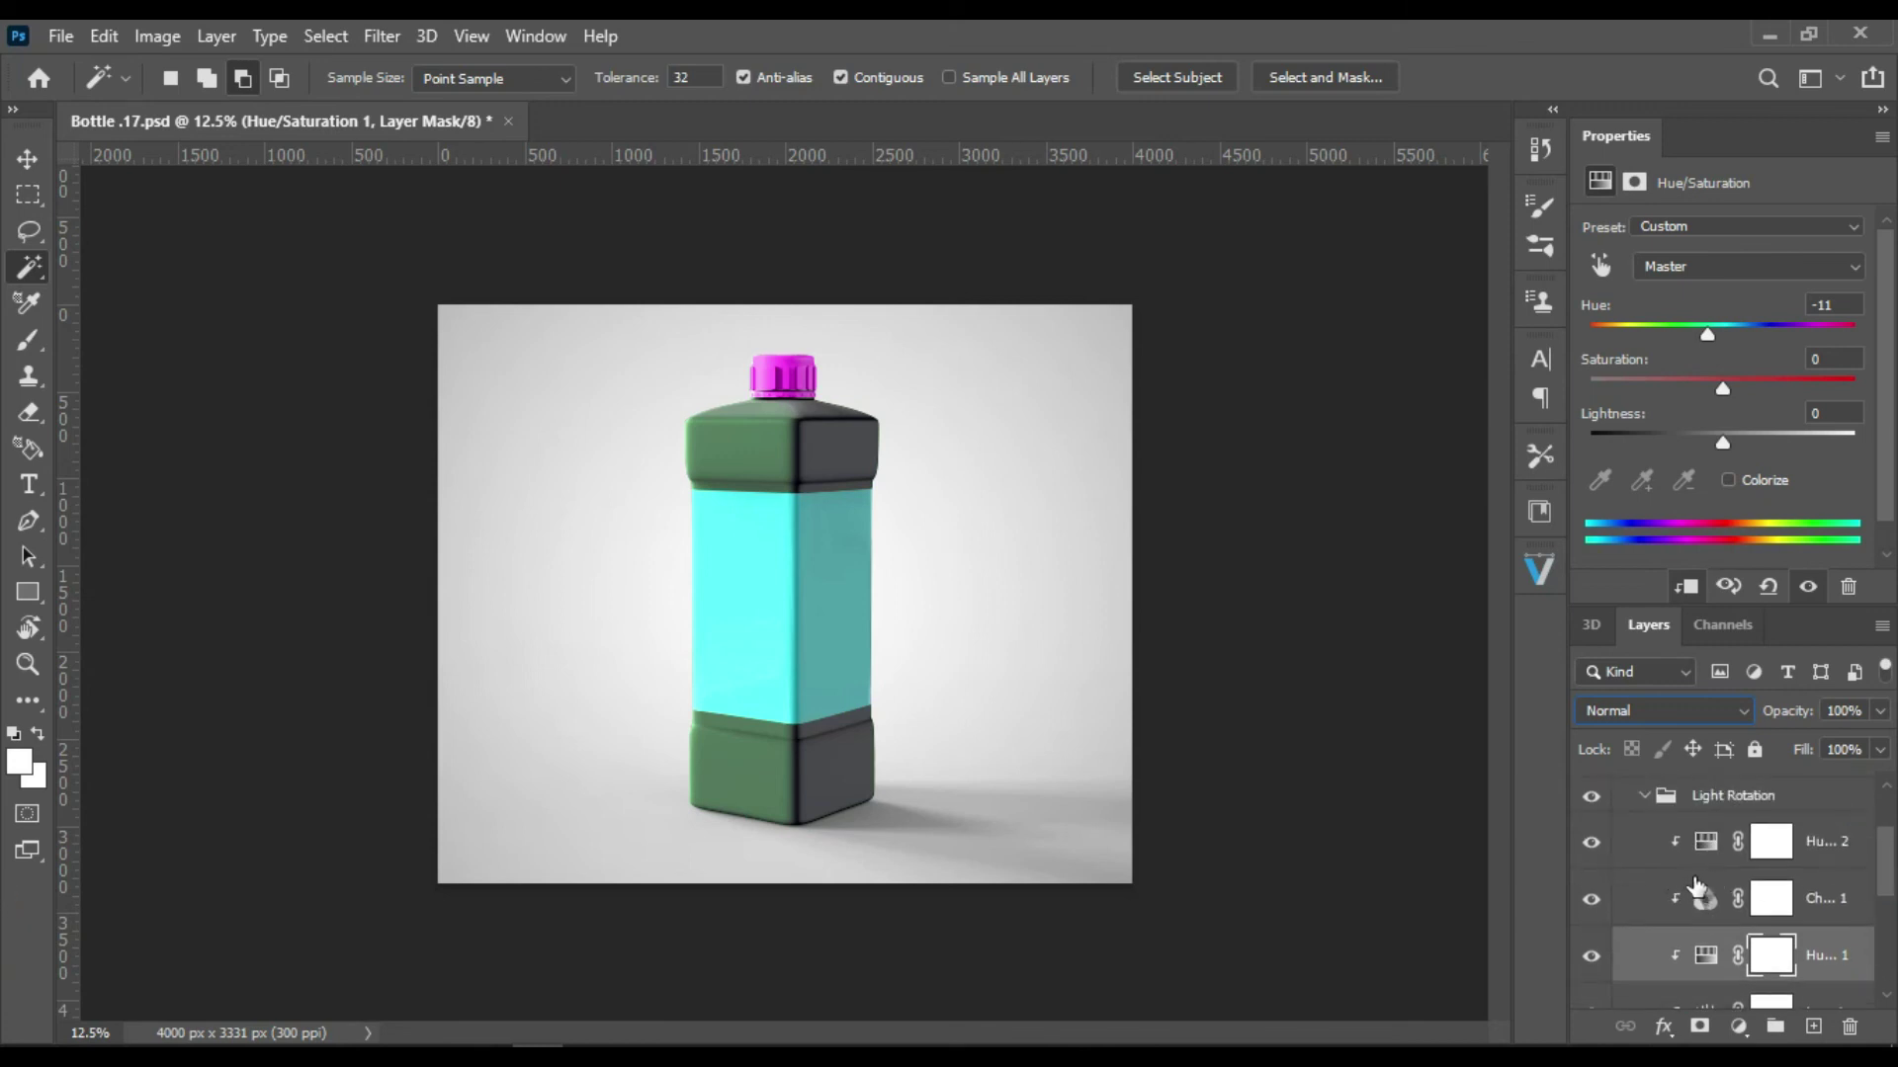
# Step: Set the Channel Mixer 1 red channel to +5
pyautogui.click(1698, 888)
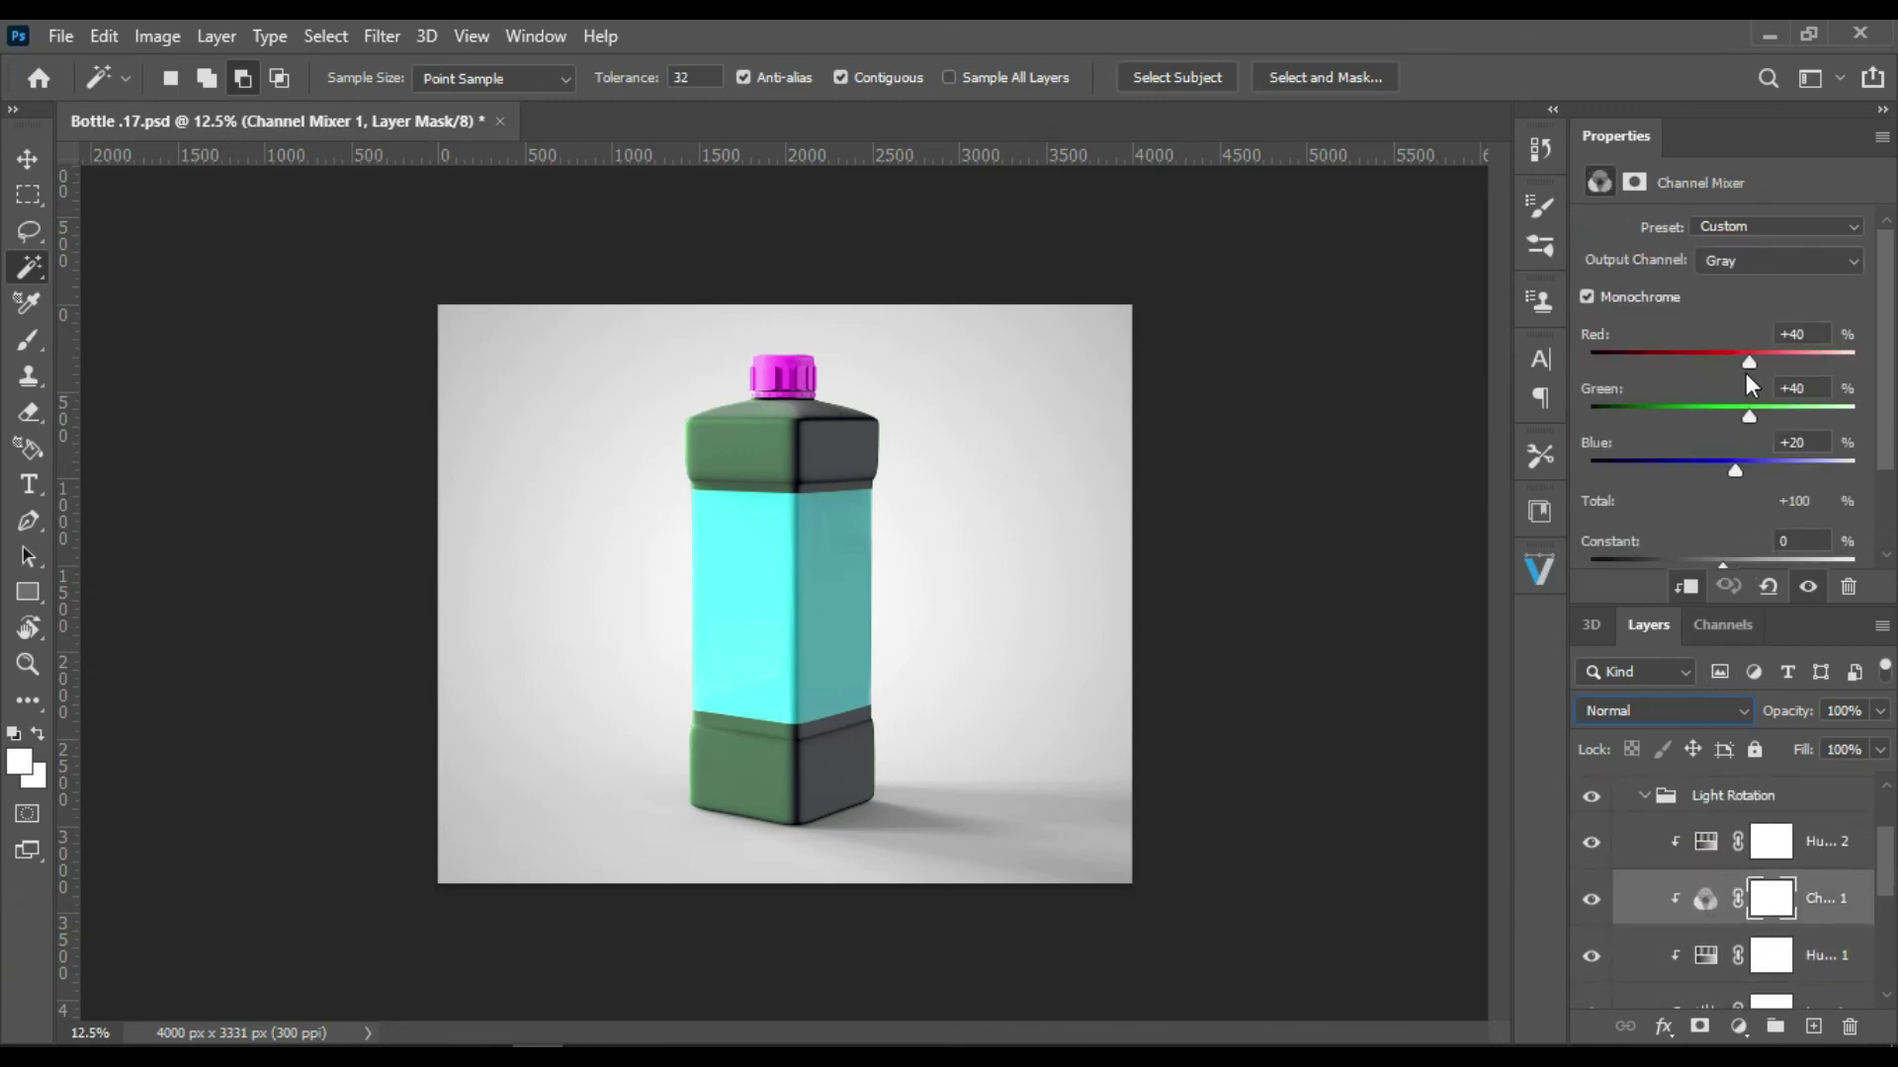
pyautogui.moveTo(1748, 364)
pyautogui.mouseDown()
pyautogui.moveTo(1611, 362)
pyautogui.moveTo(1726, 382)
pyautogui.mouseUp()
pyautogui.moveTo(1886, 894); pyautogui.dragTo(1890, 929)
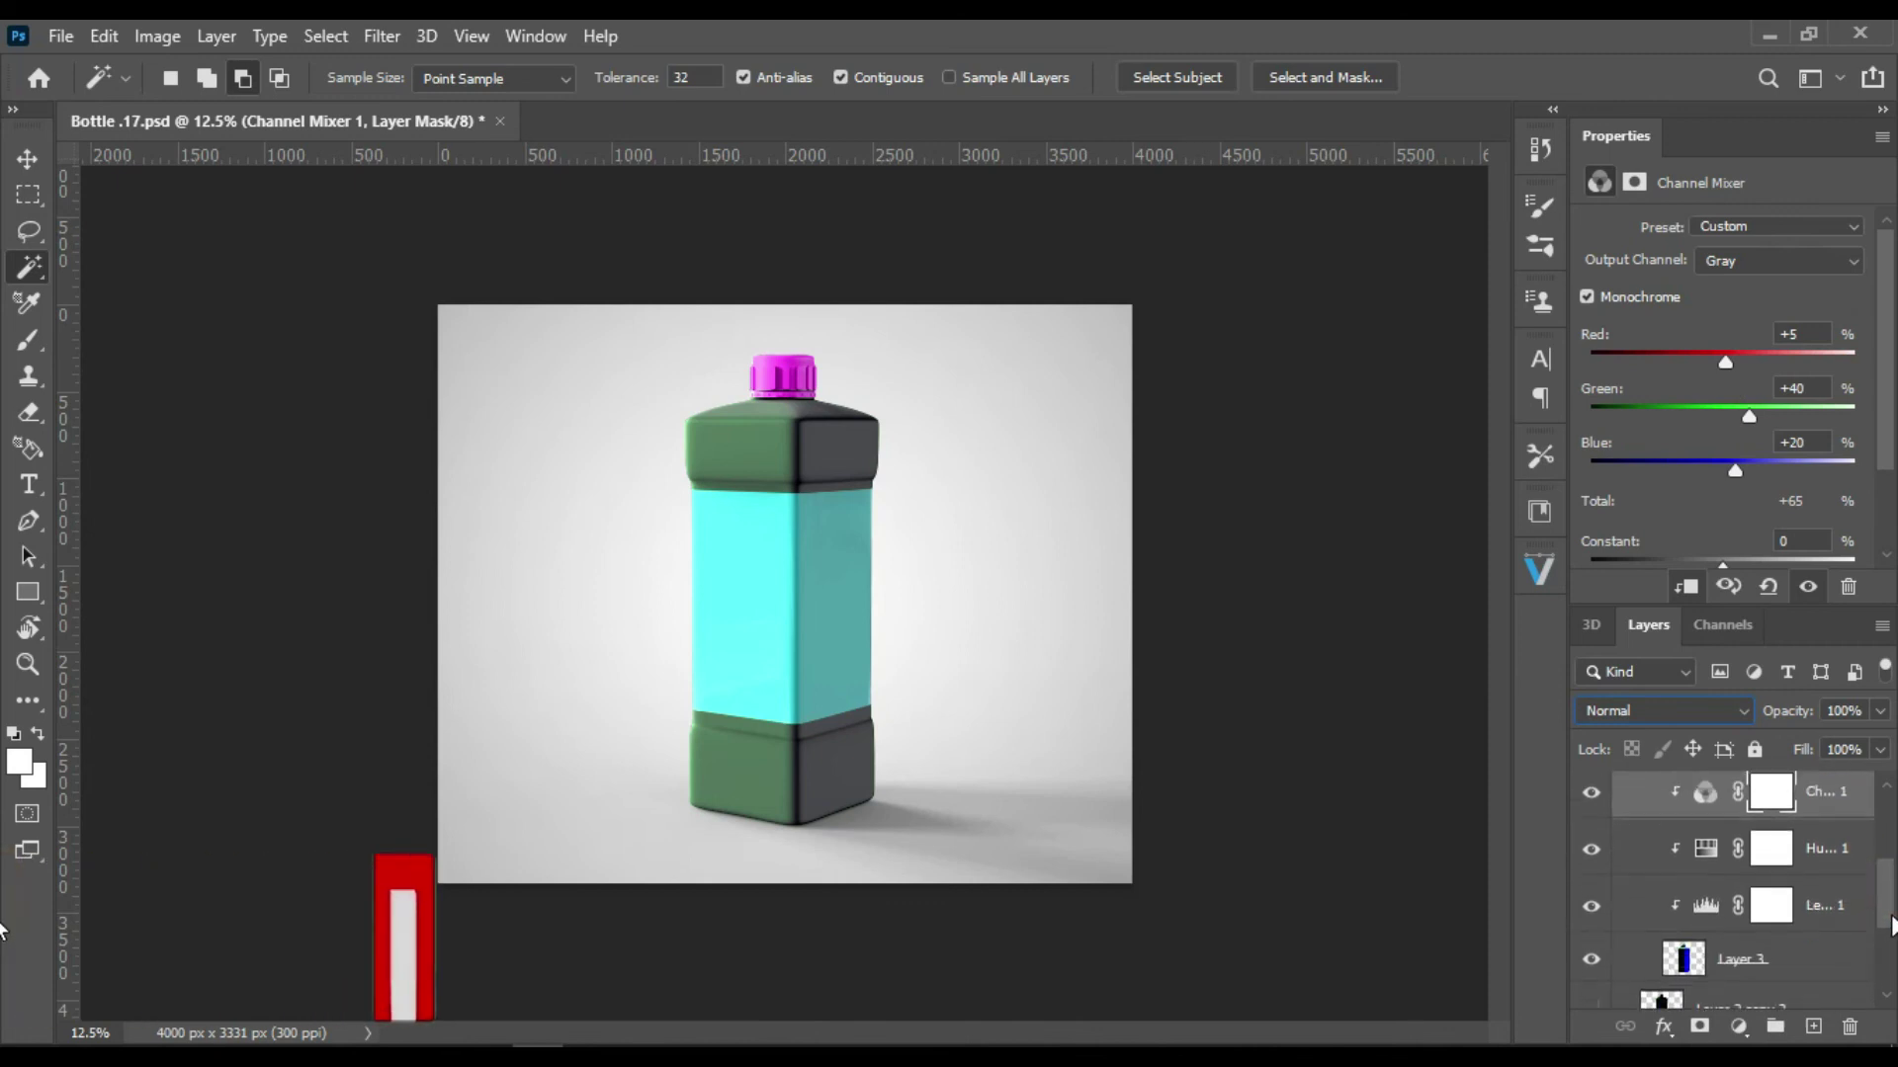
pyautogui.click(1704, 906)
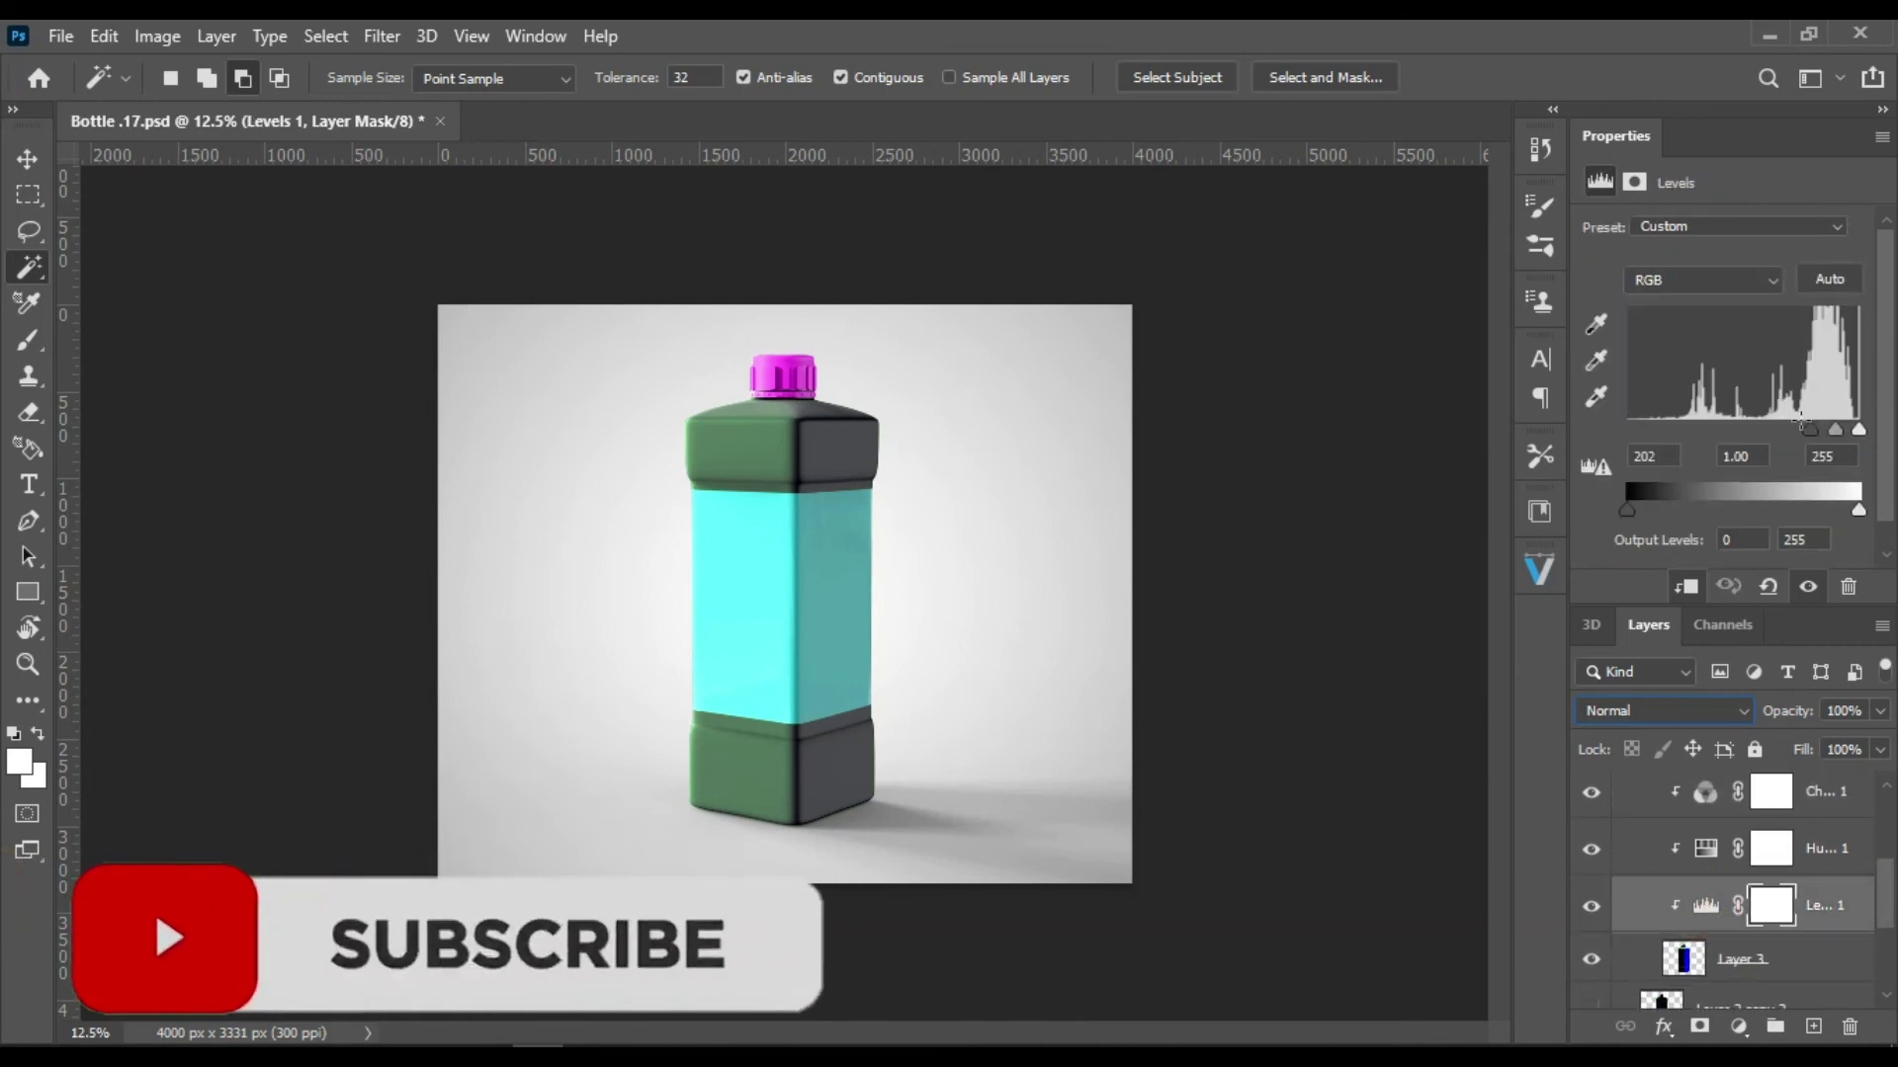
# Step: Lower Levels 1's black input from 202 to 162 and collapse the Light Rotation group
pyautogui.moveTo(1814, 427)
pyautogui.mouseDown()
pyautogui.moveTo(1730, 419)
pyautogui.moveTo(1787, 419)
pyautogui.moveTo(1755, 406)
pyautogui.moveTo(1774, 435)
pyautogui.mouseUp()
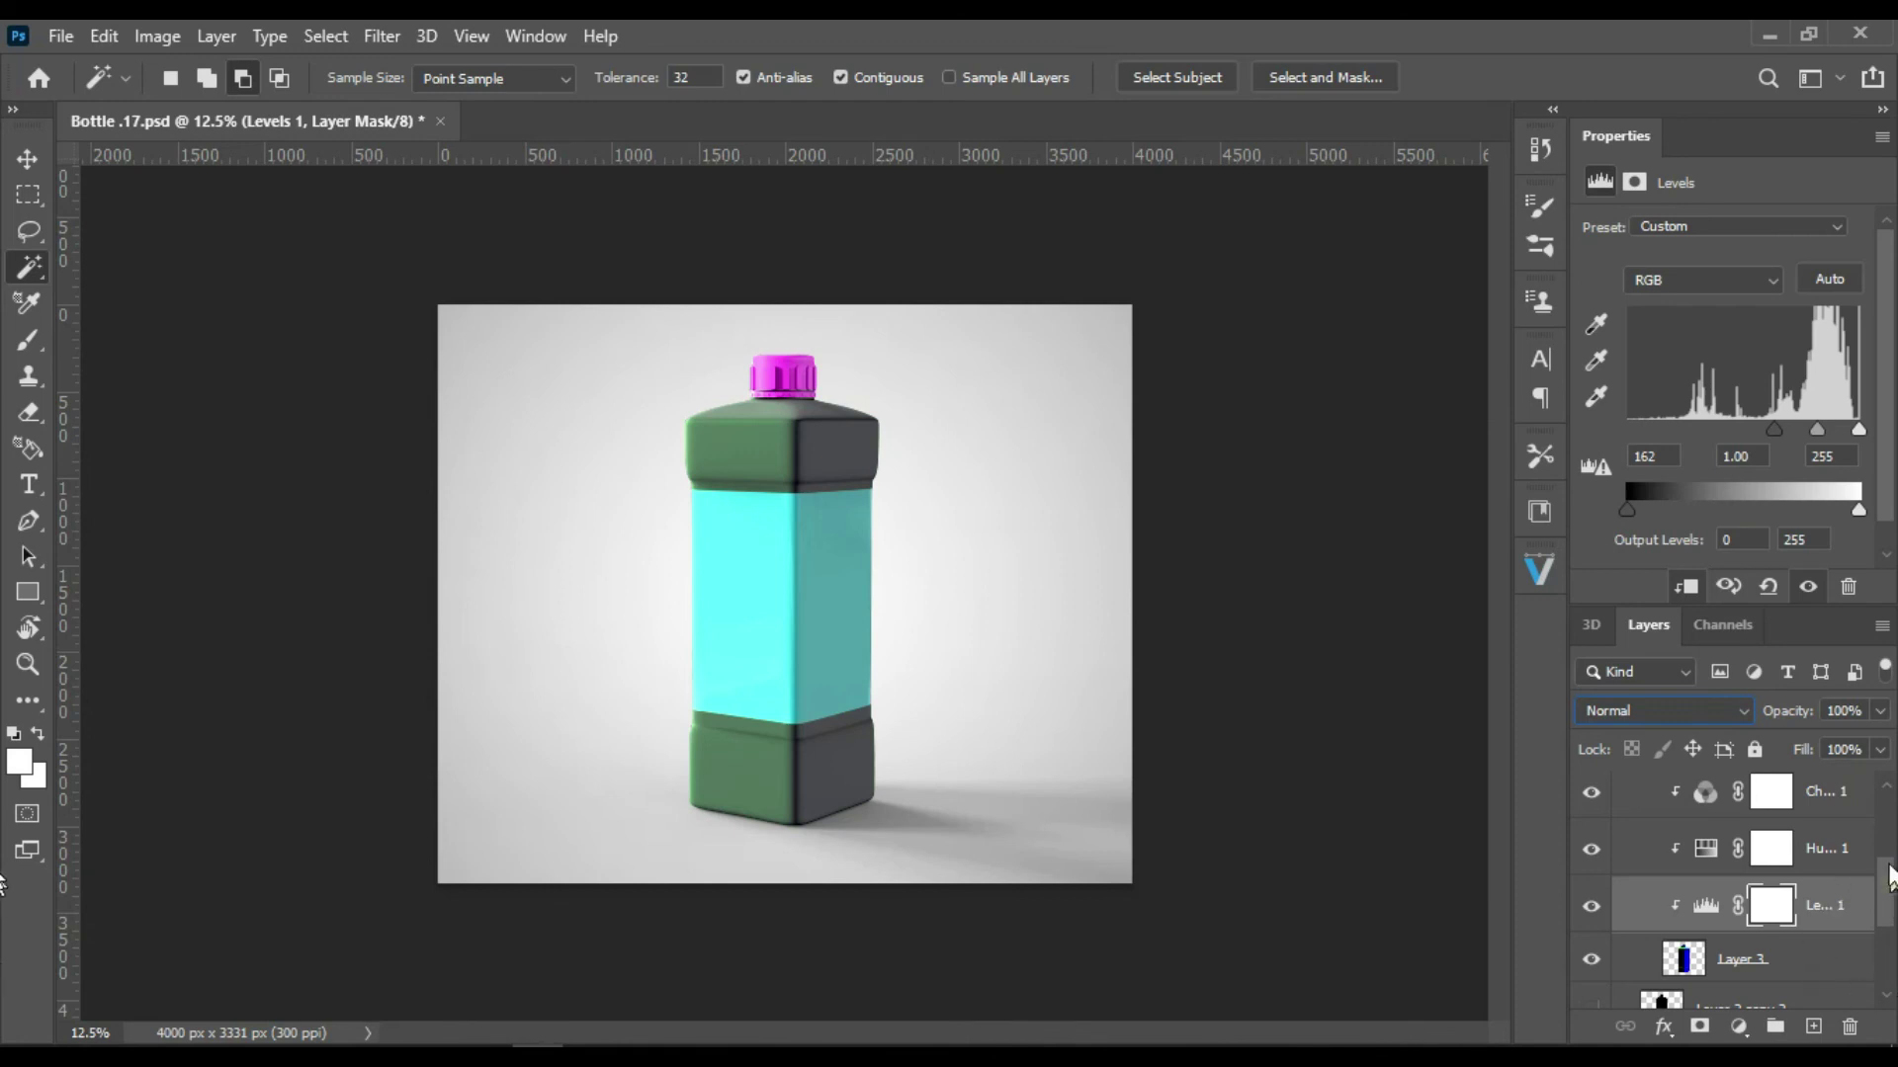
pyautogui.moveTo(1889, 889); pyautogui.dragTo(1890, 856)
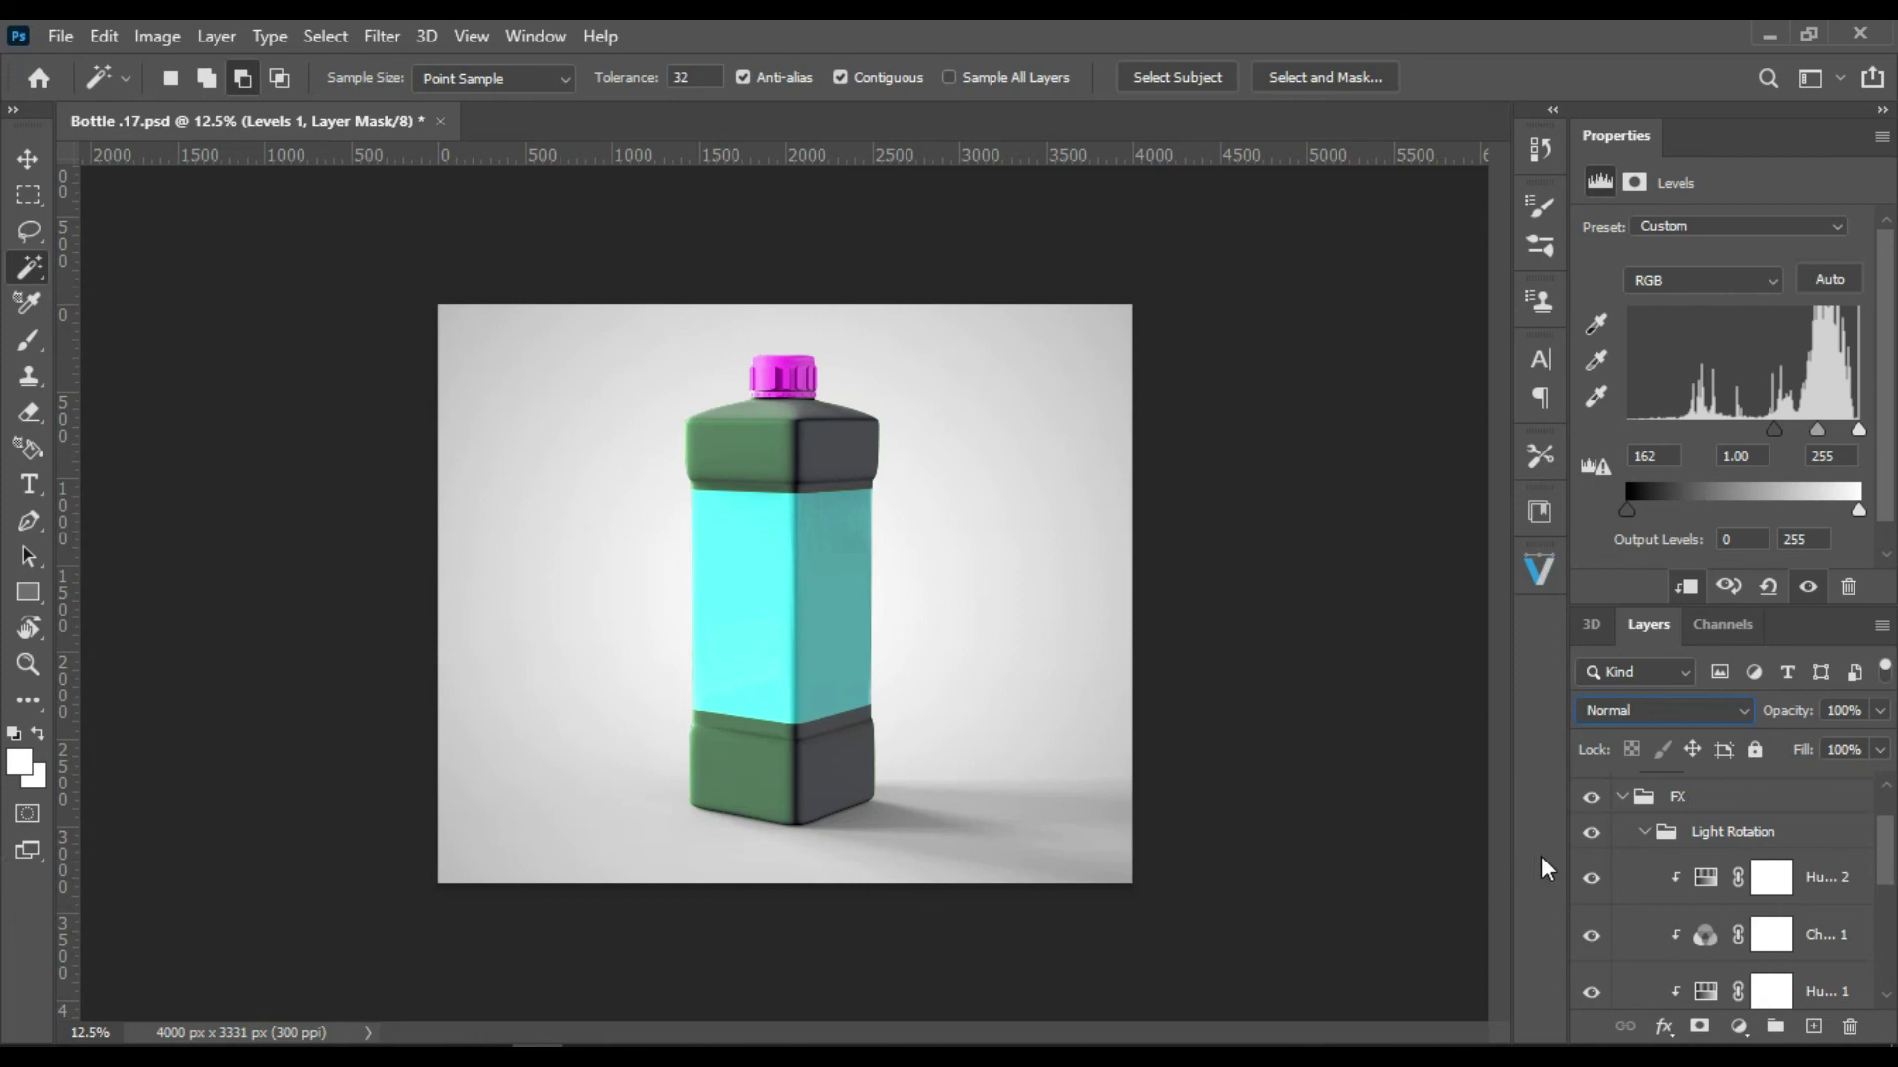
pyautogui.click(1642, 838)
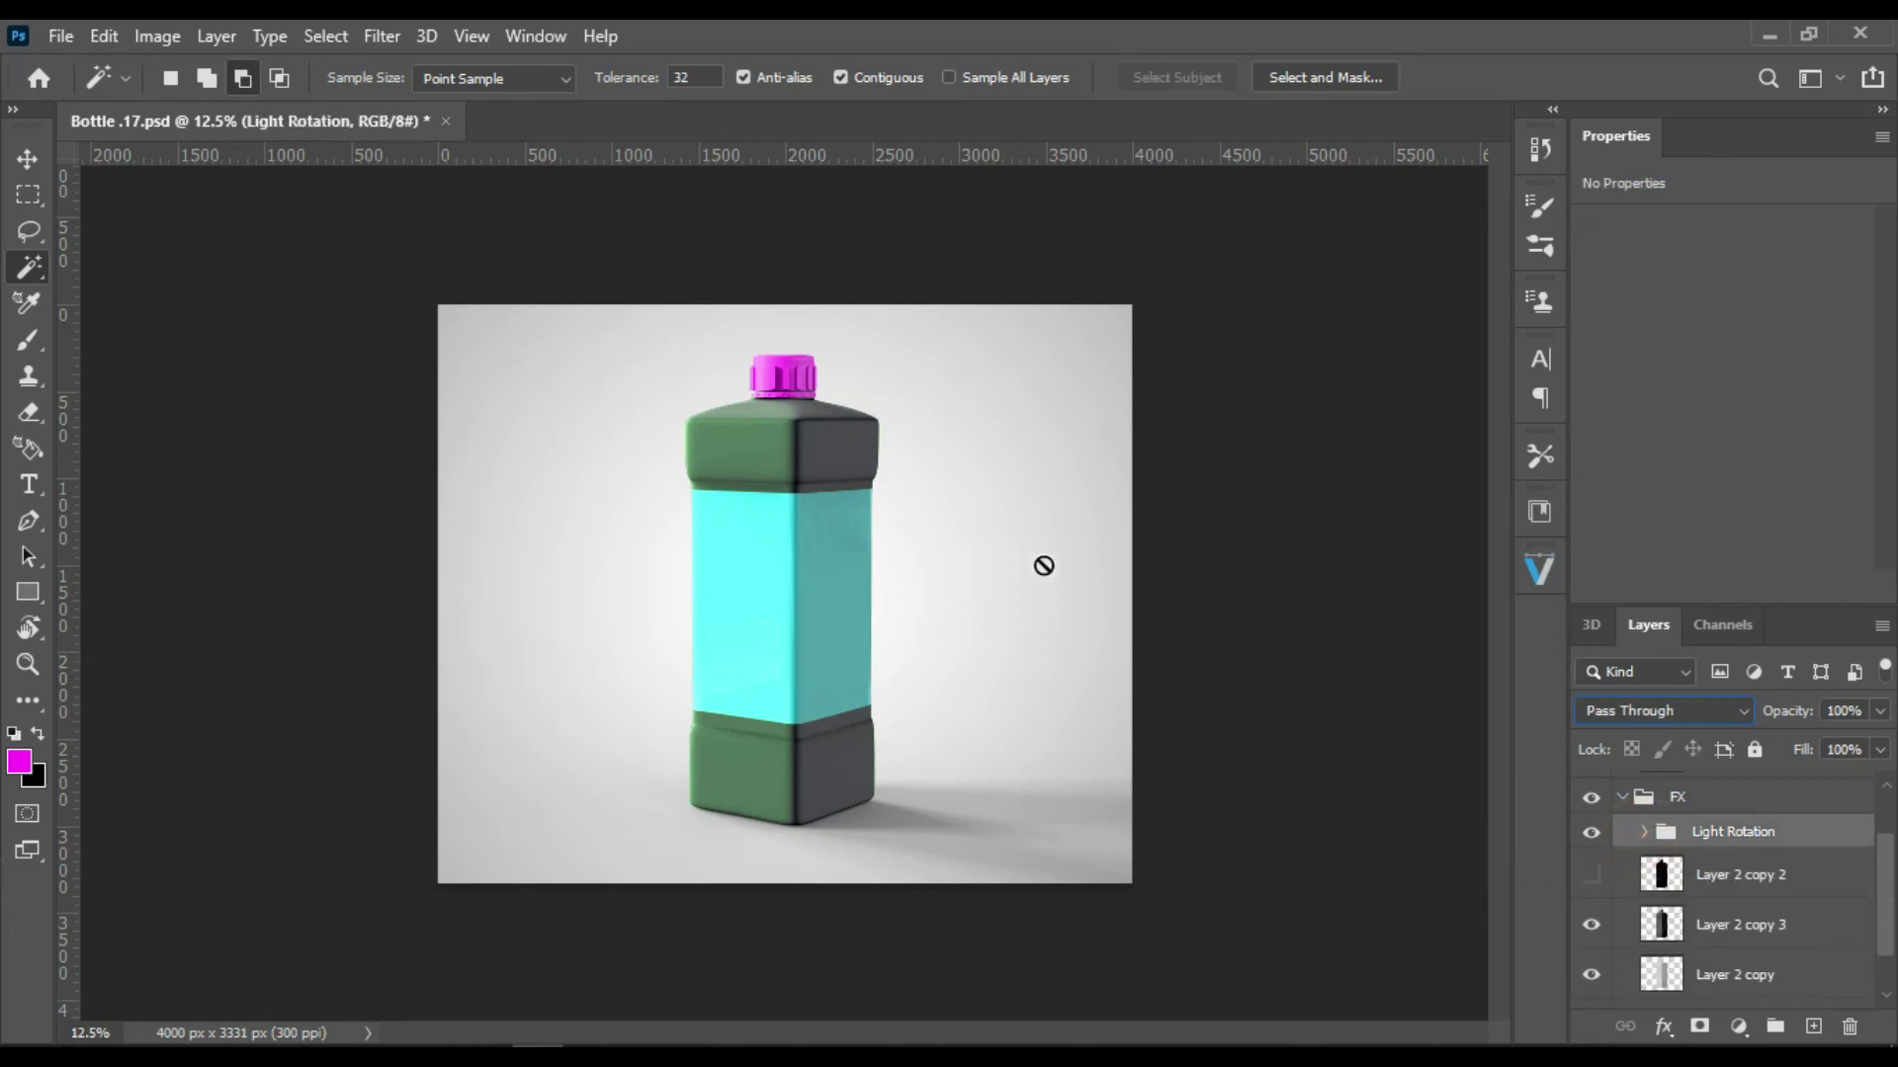
# Step: Add a Gradient Fill layer in the Background group and move it below Layer 2
pyautogui.scroll(-2, 1890, 924)
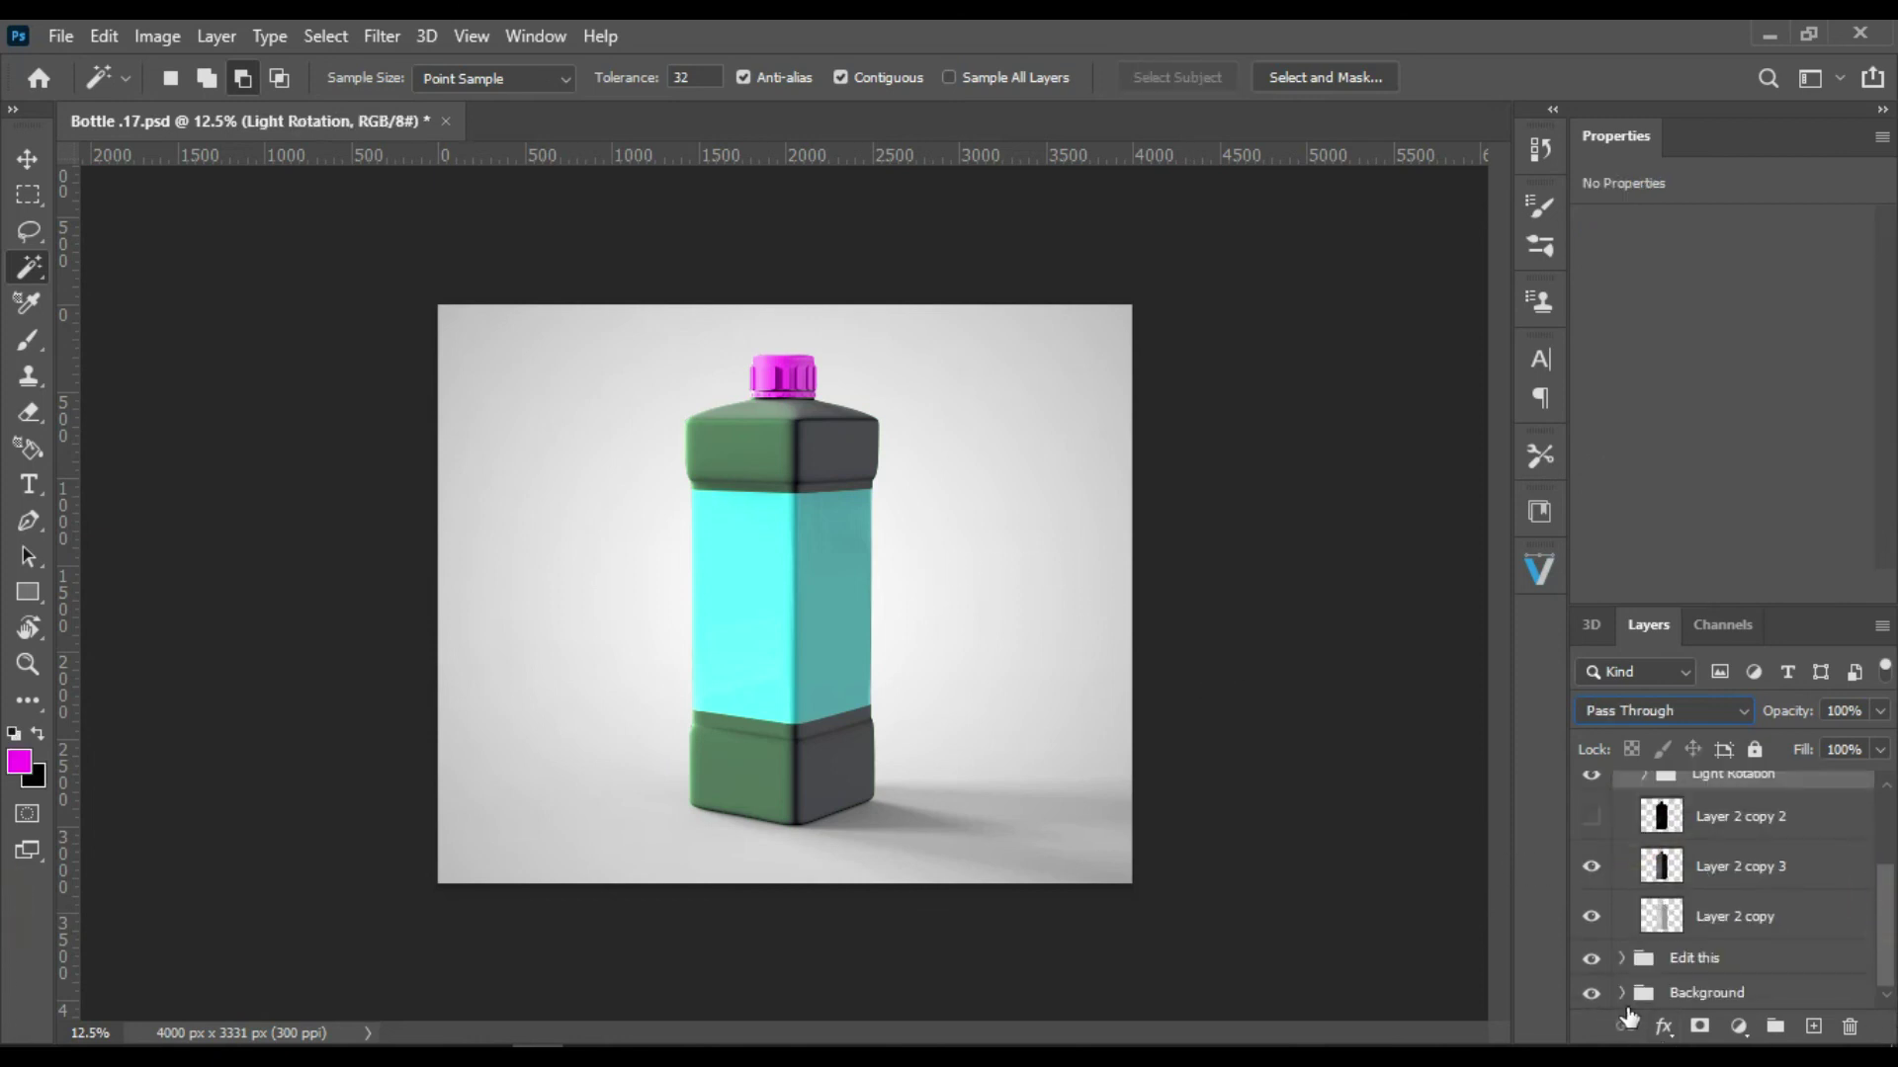
pyautogui.scroll(-2, 1880, 916)
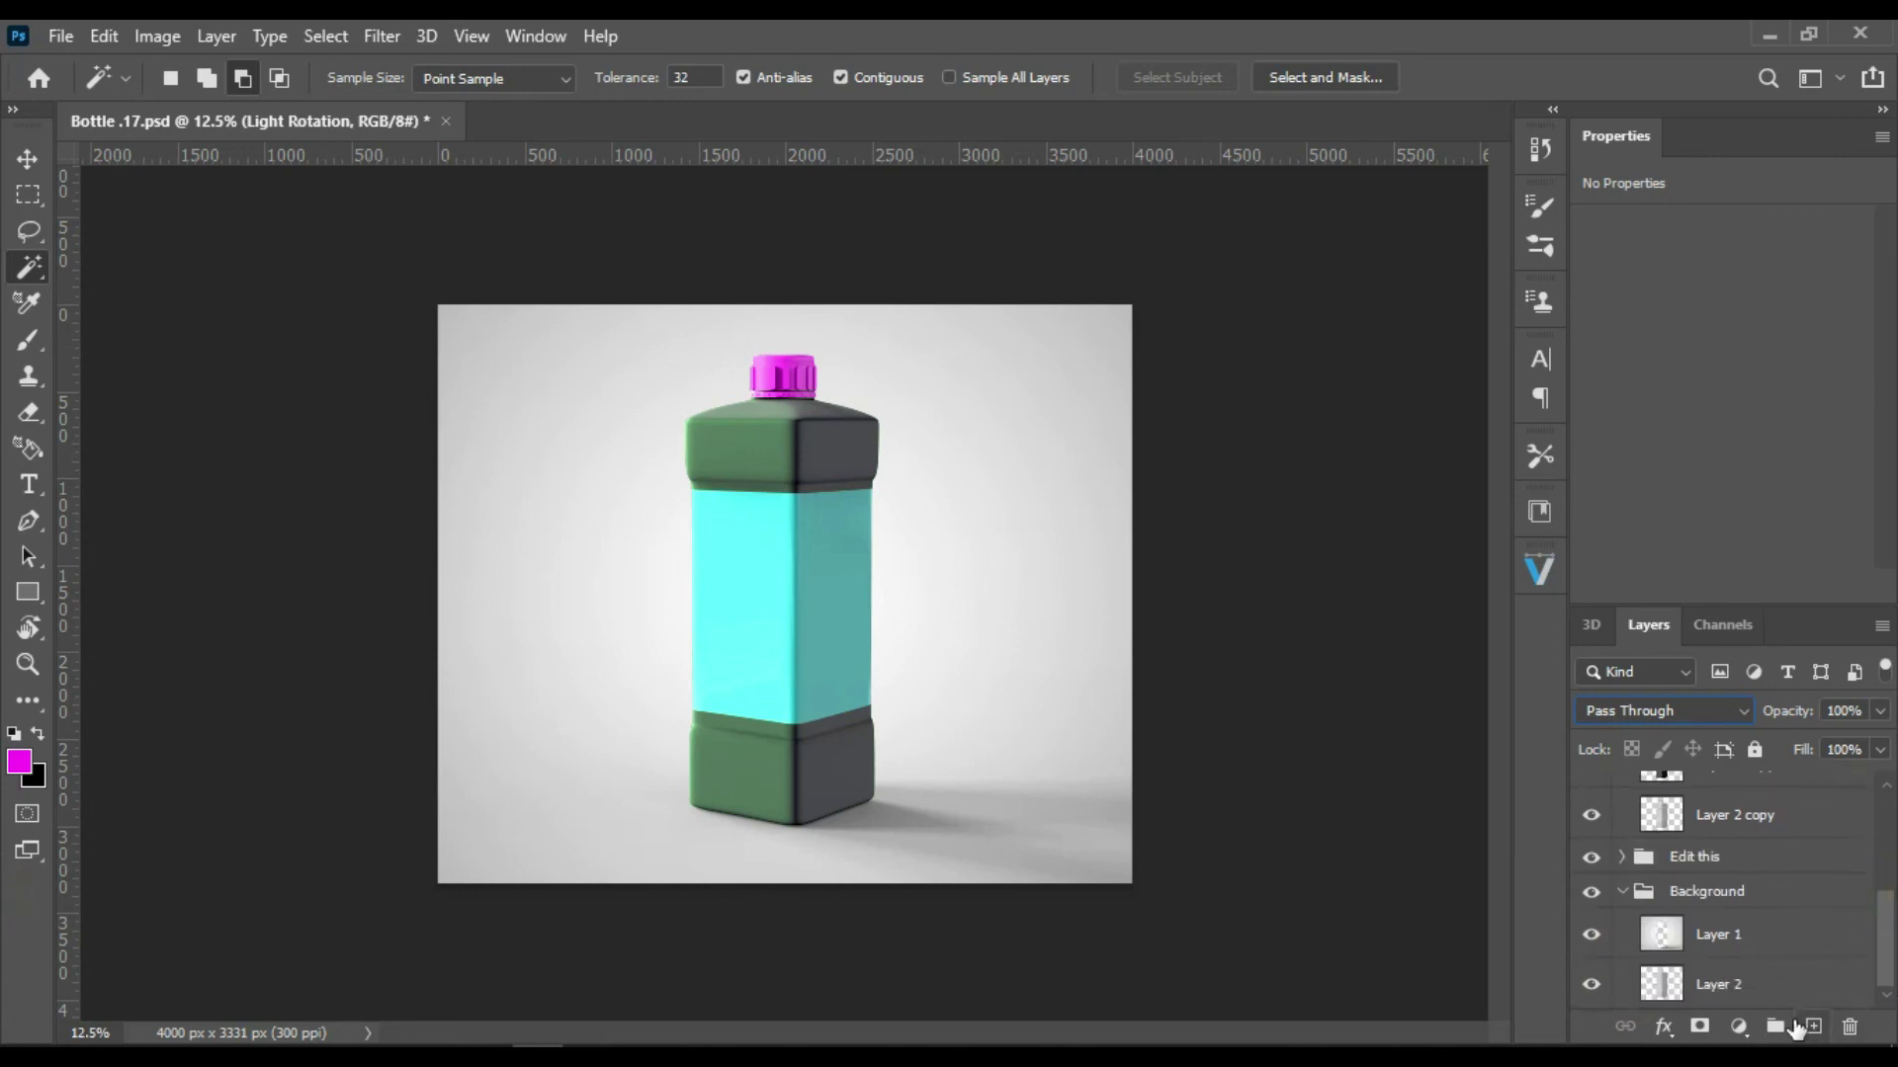
pyautogui.click(1775, 999)
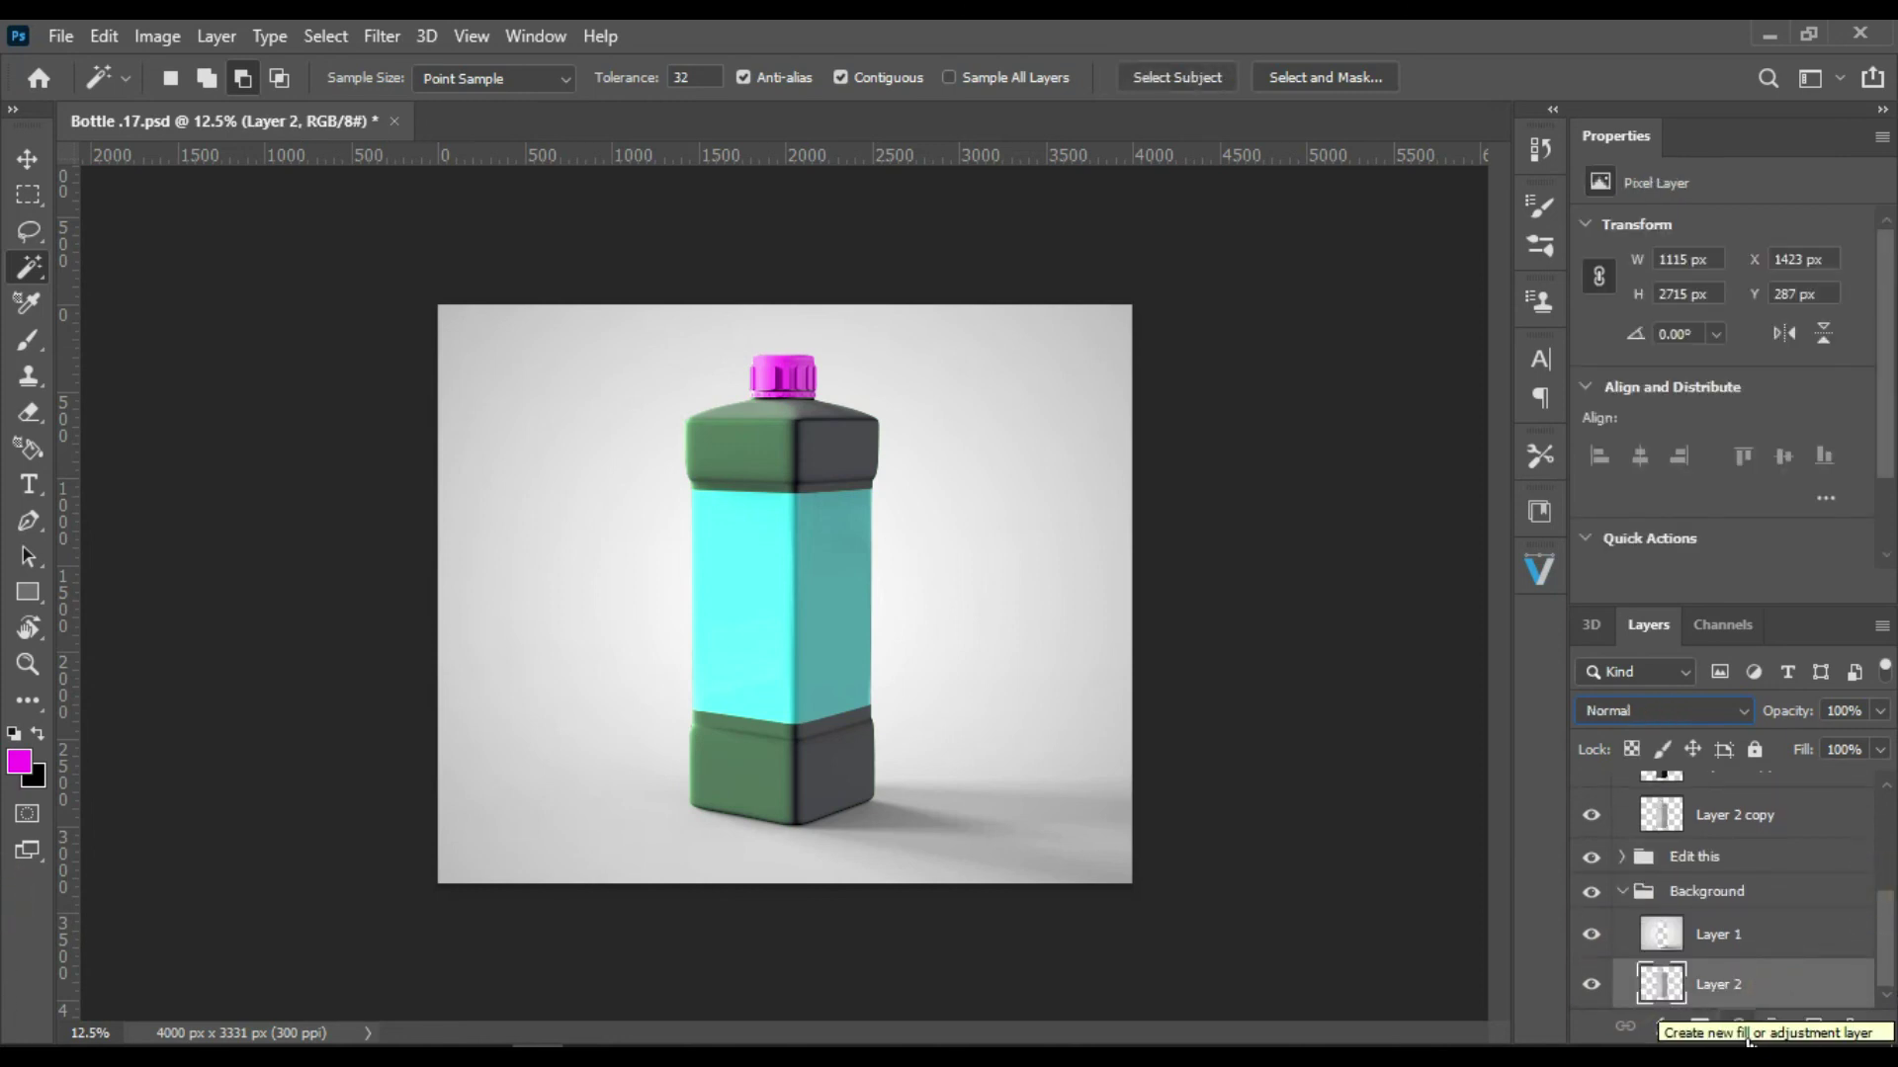
pyautogui.click(1742, 1030)
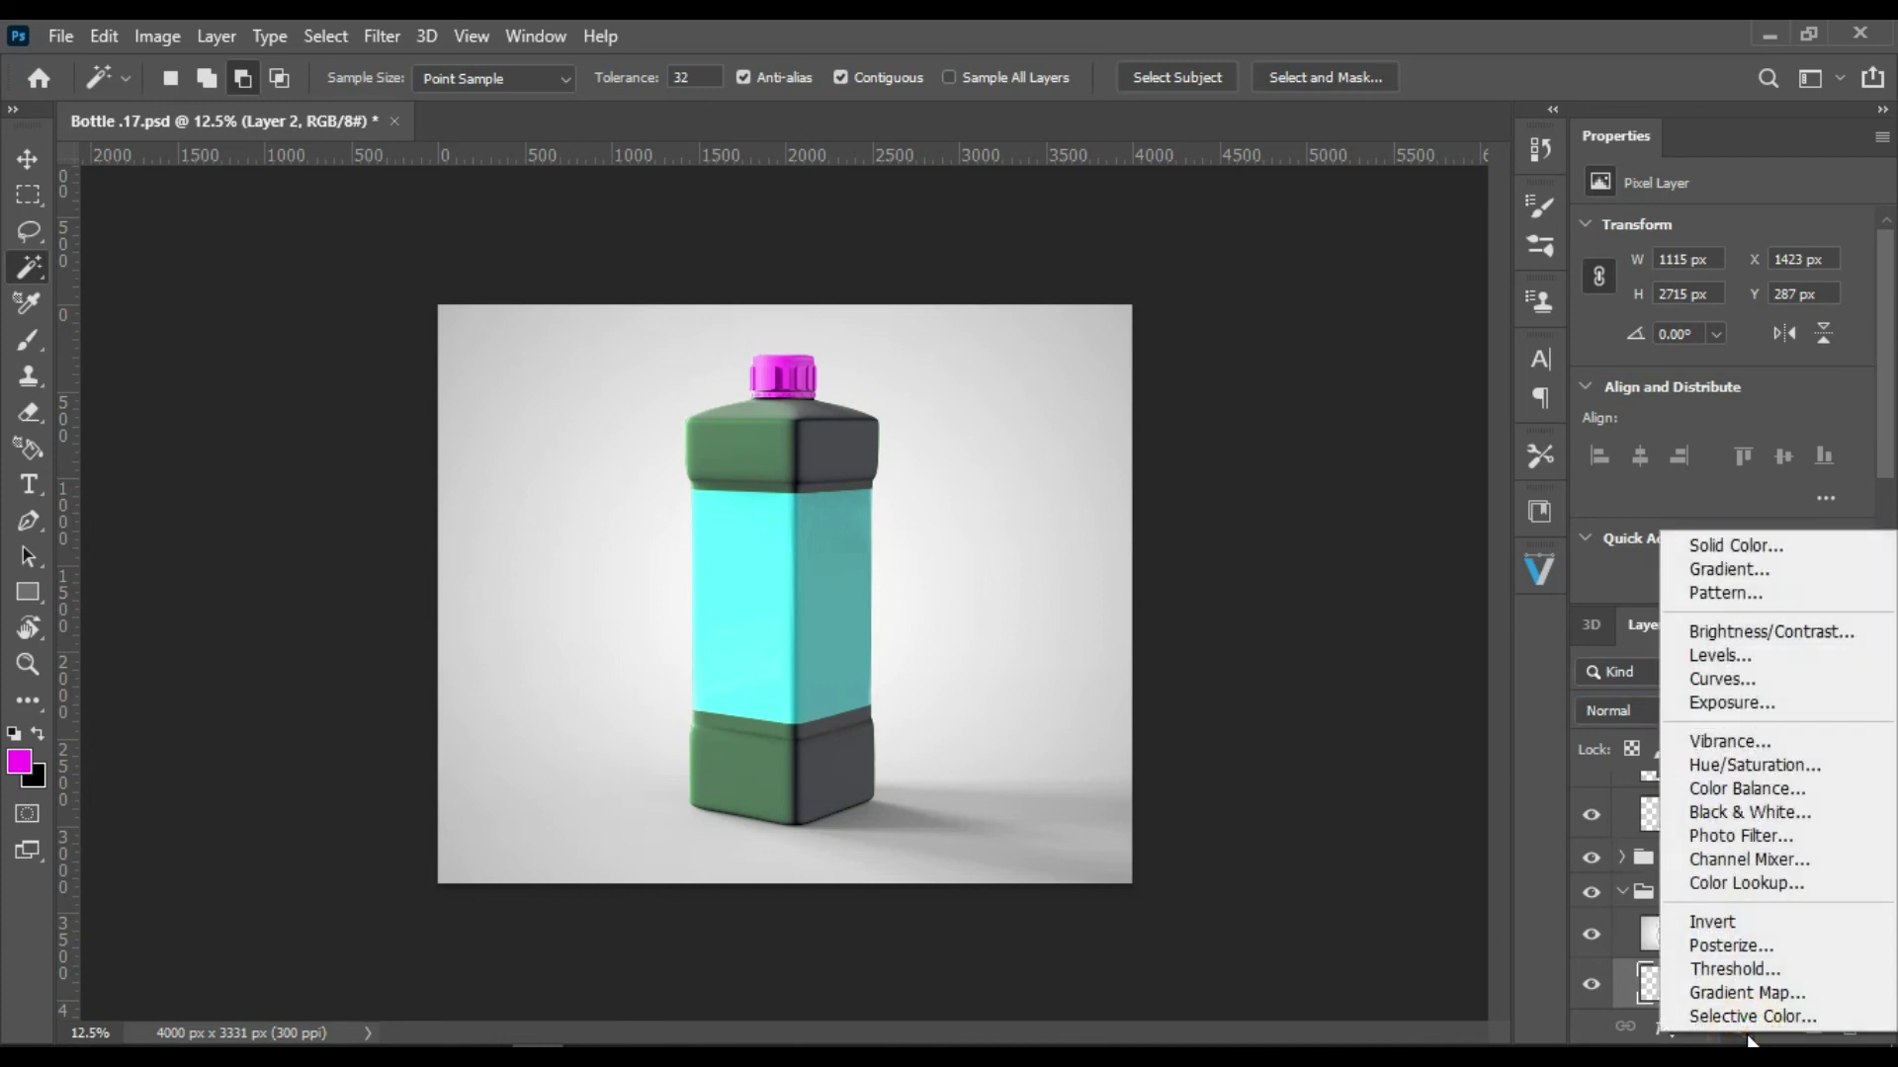
pyautogui.click(1753, 571)
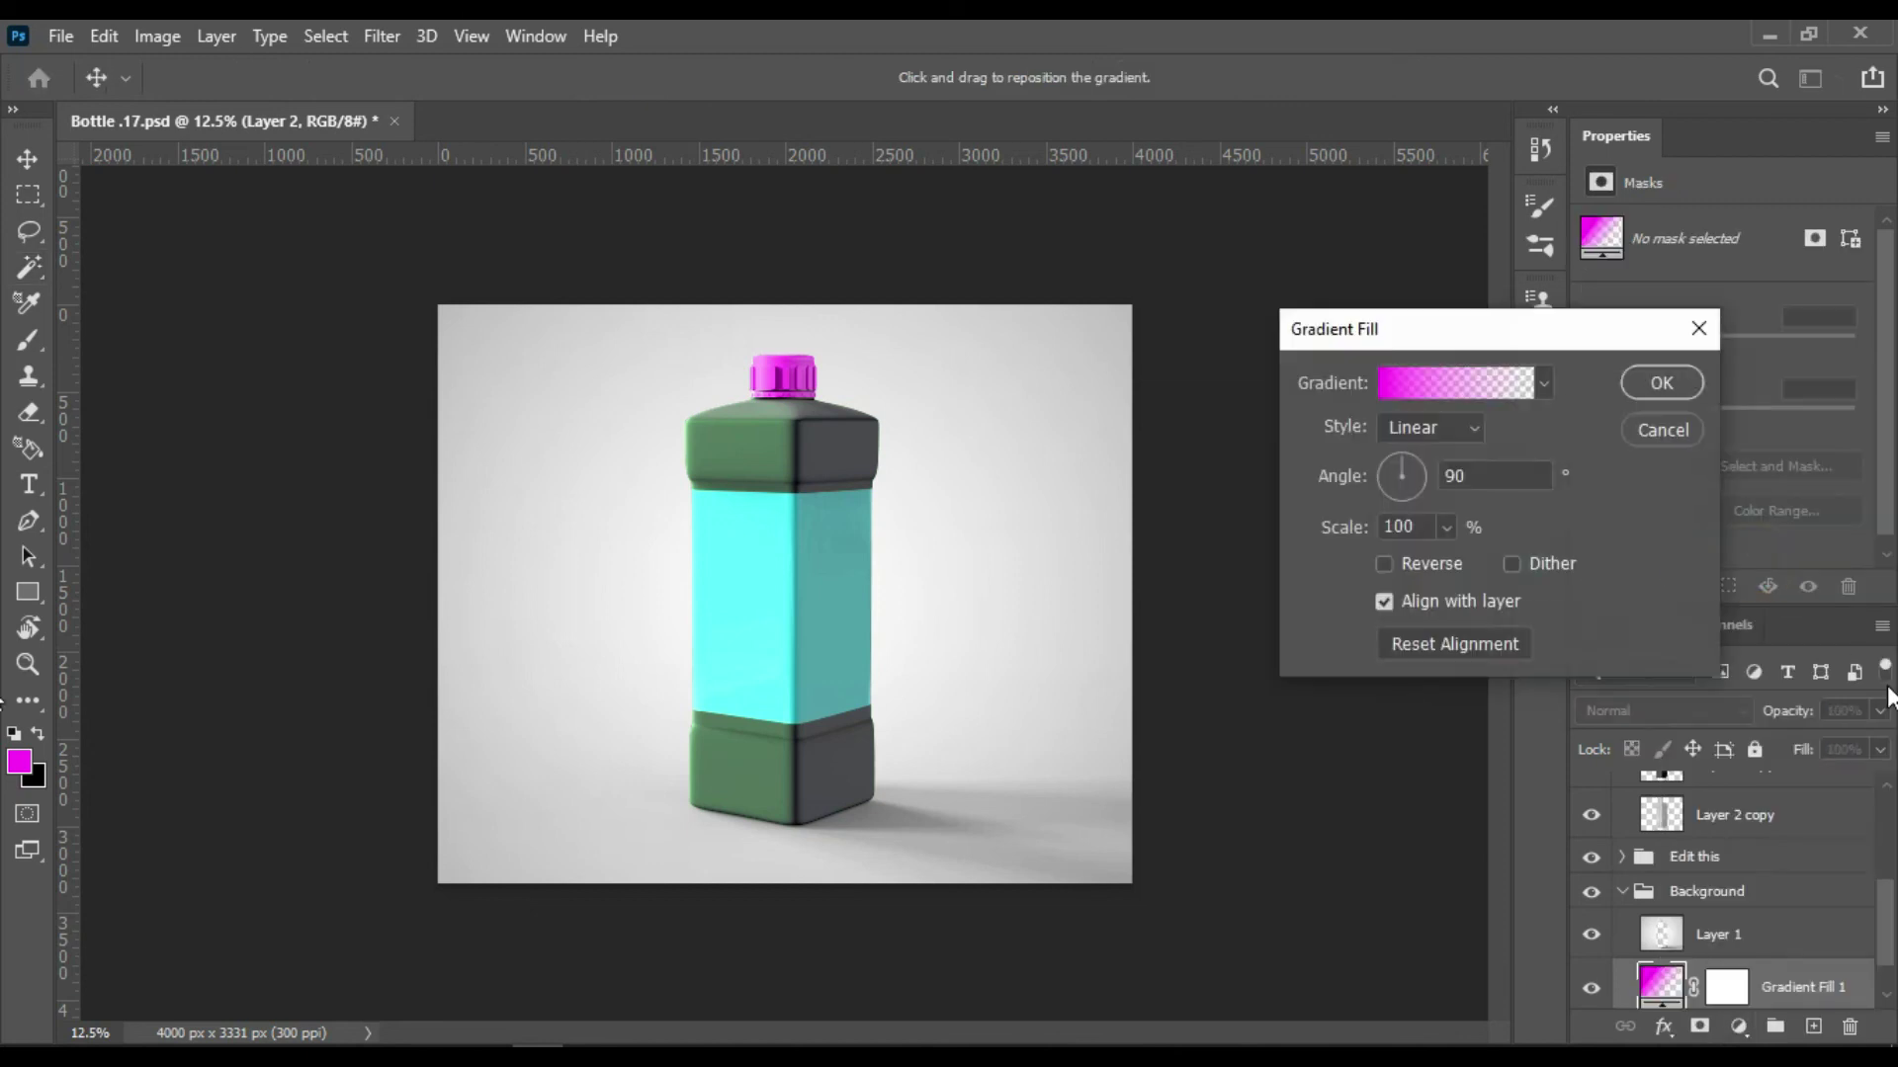
pyautogui.click(1661, 383)
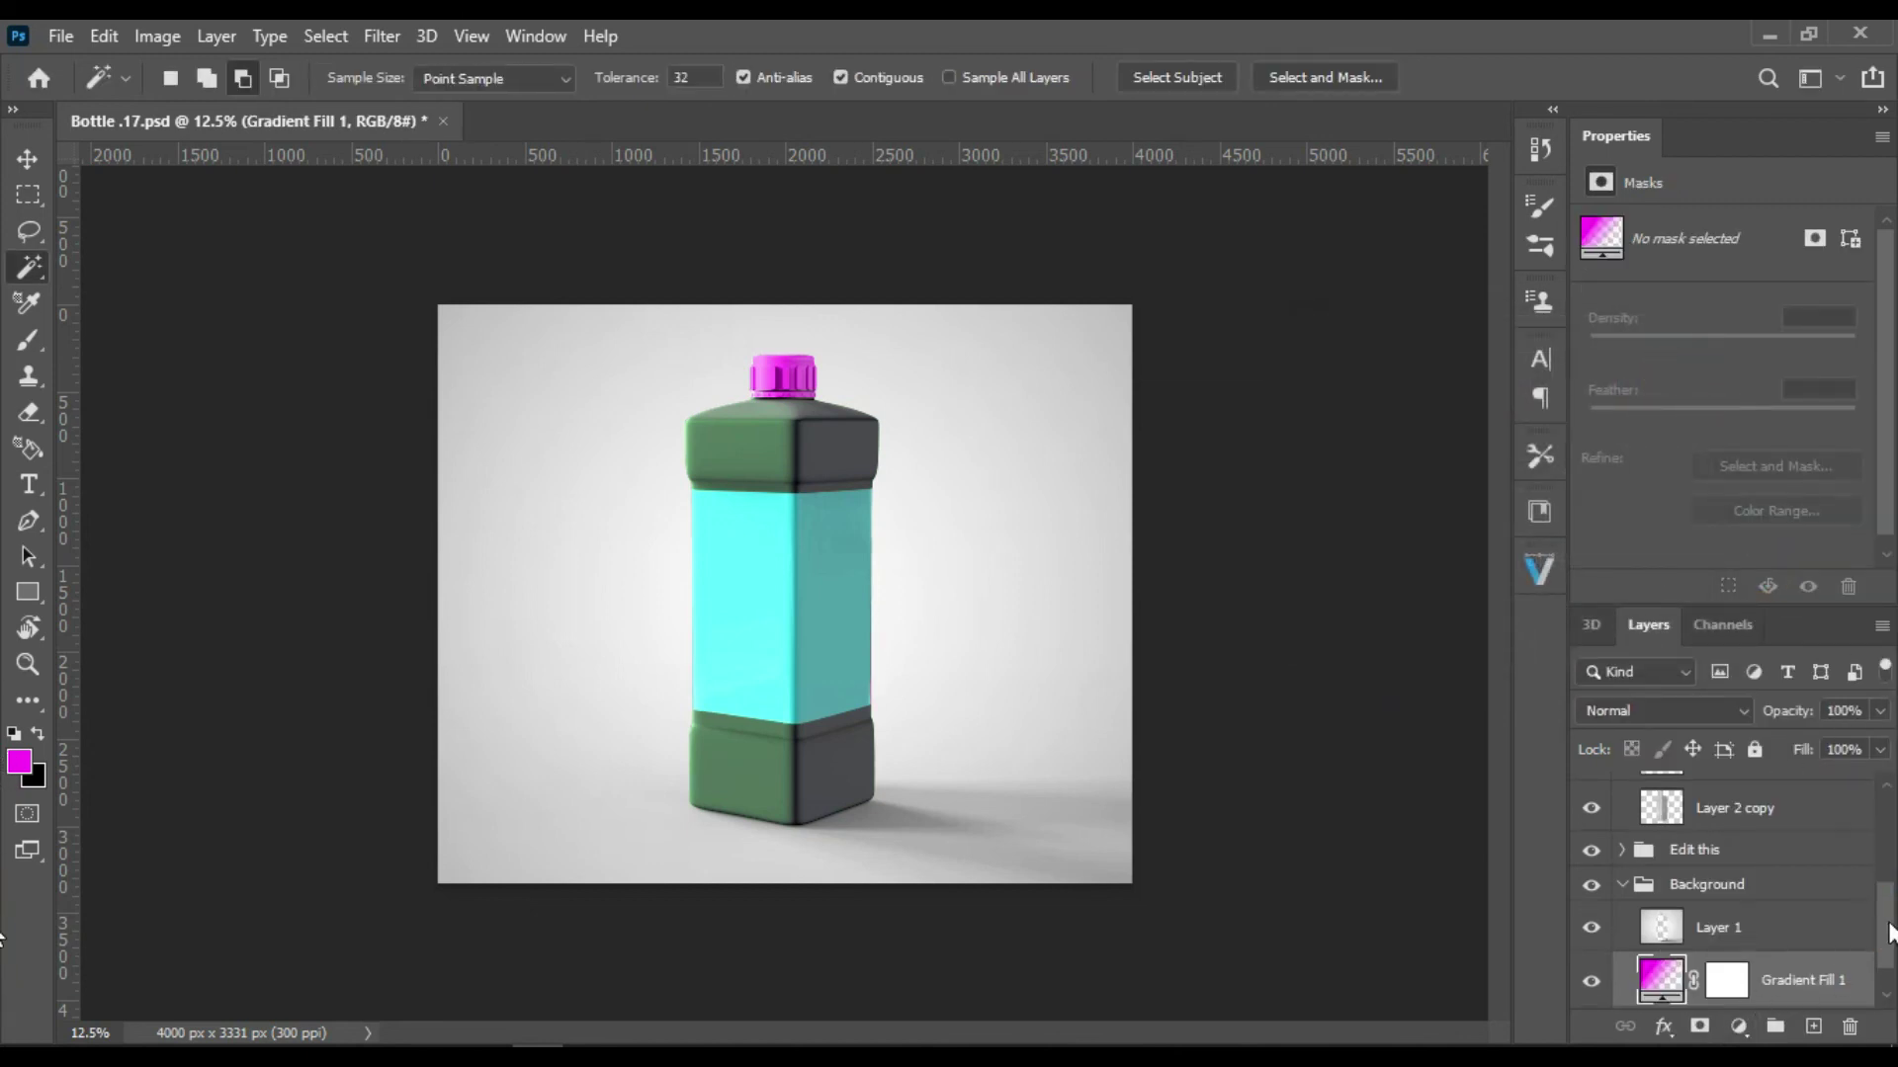
pyautogui.scroll(-1, 1707, 973)
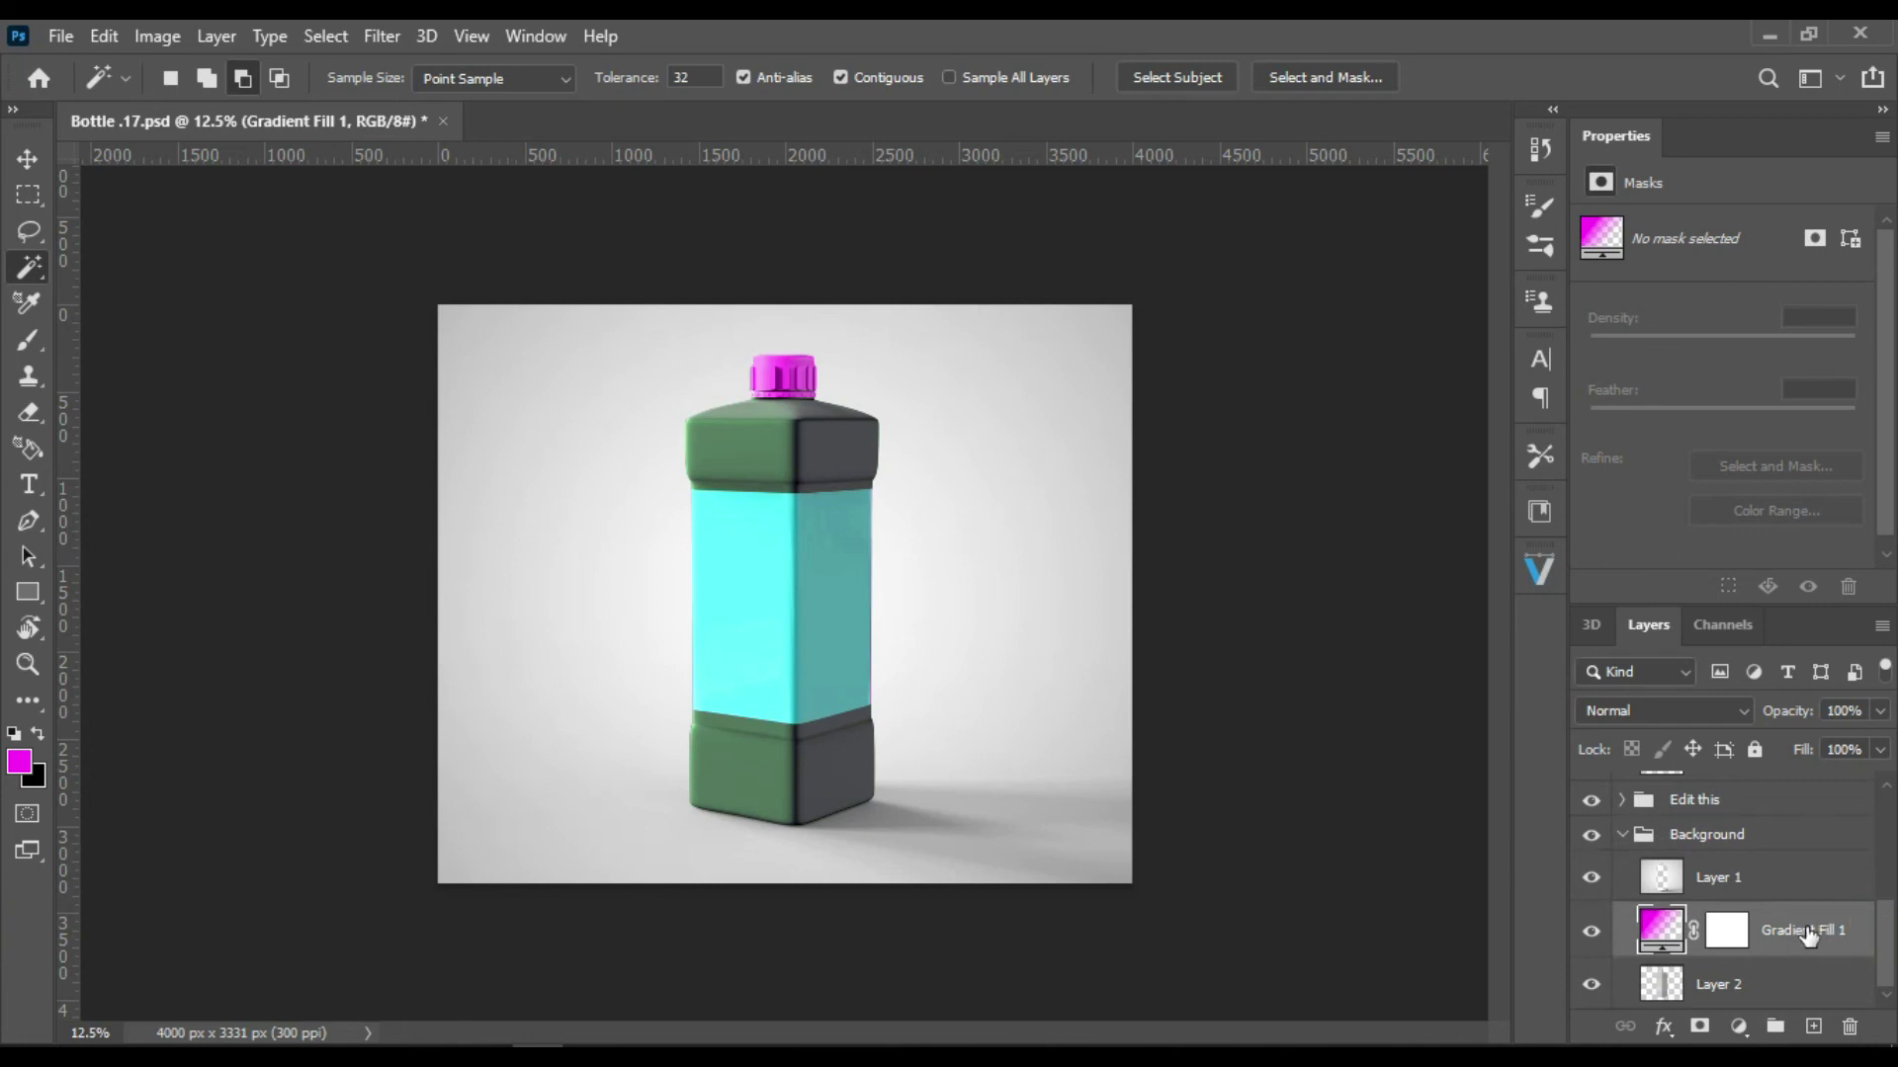
pyautogui.moveTo(1807, 936); pyautogui.dragTo(1773, 1011)
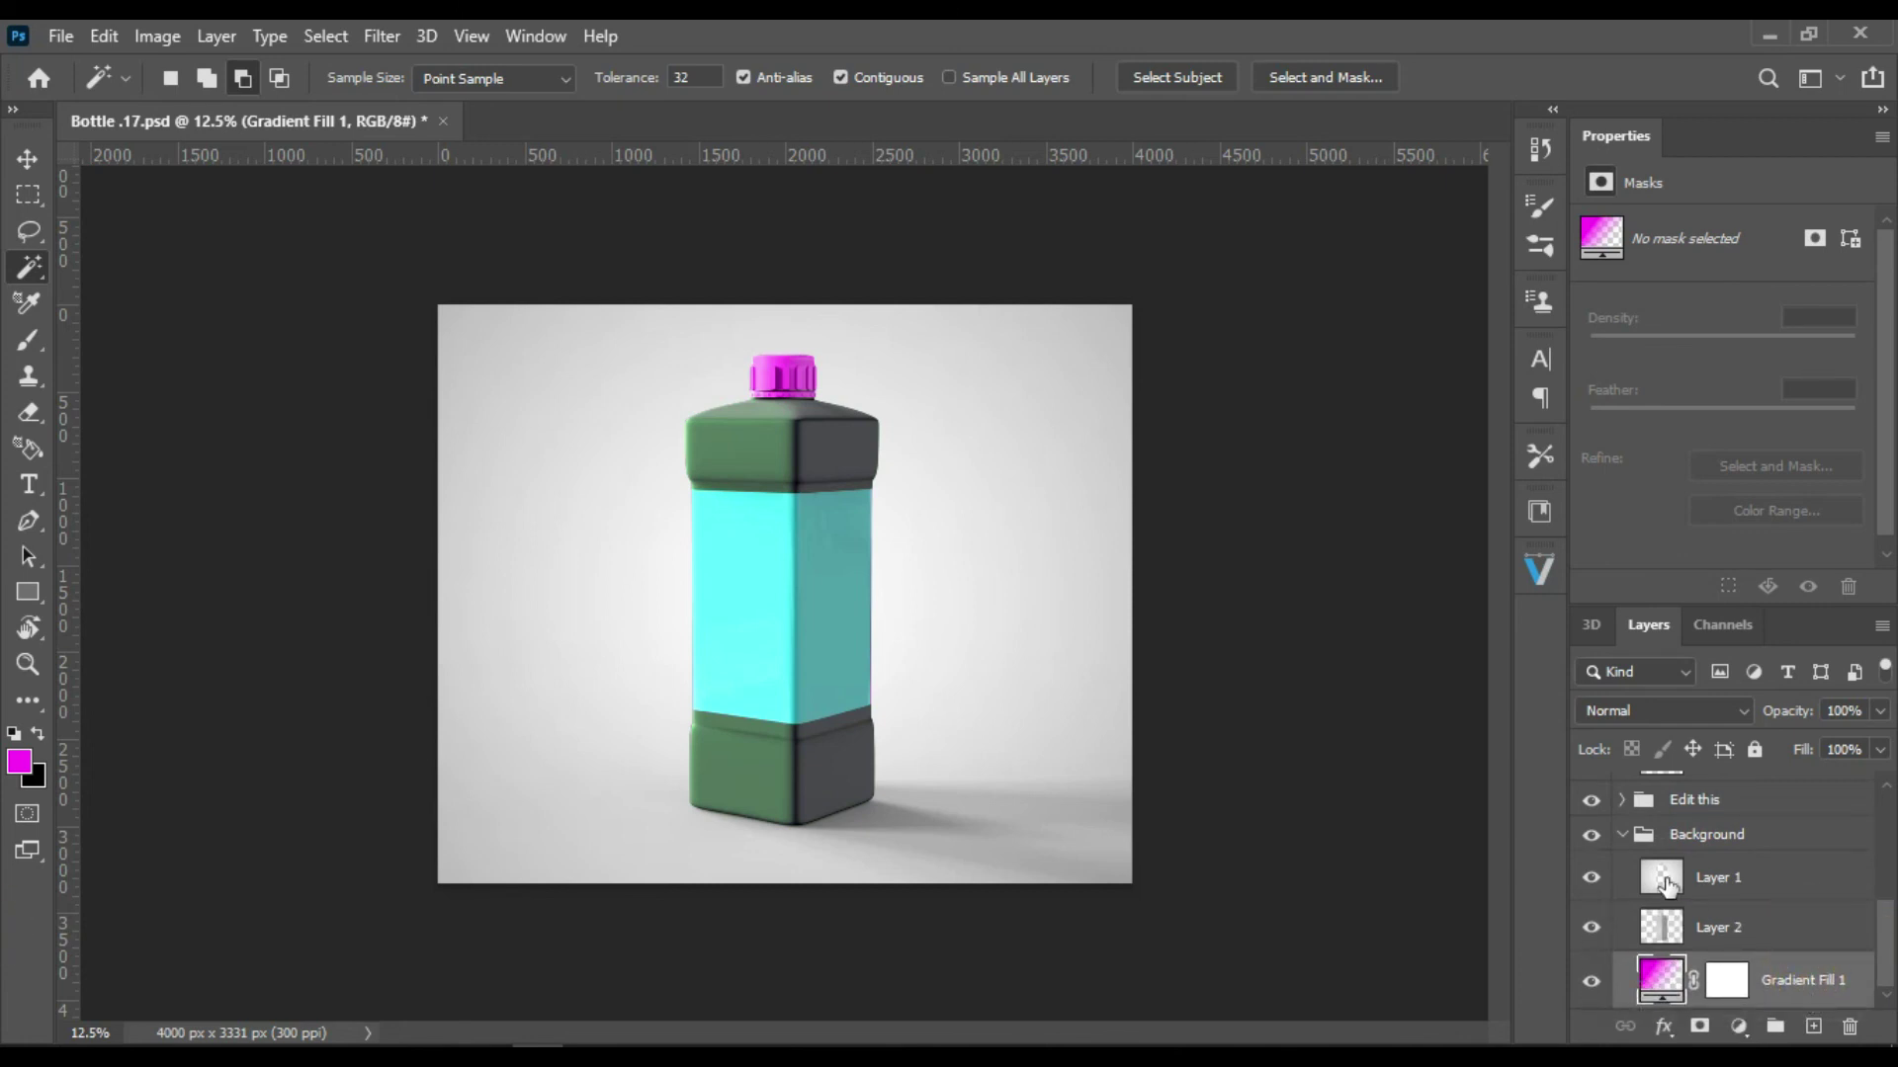
# Step: Switch Gradient Fill 1 to the second light blue preset from the Blues set
pyautogui.doubleClick(1670, 983)
pyautogui.click(1544, 384)
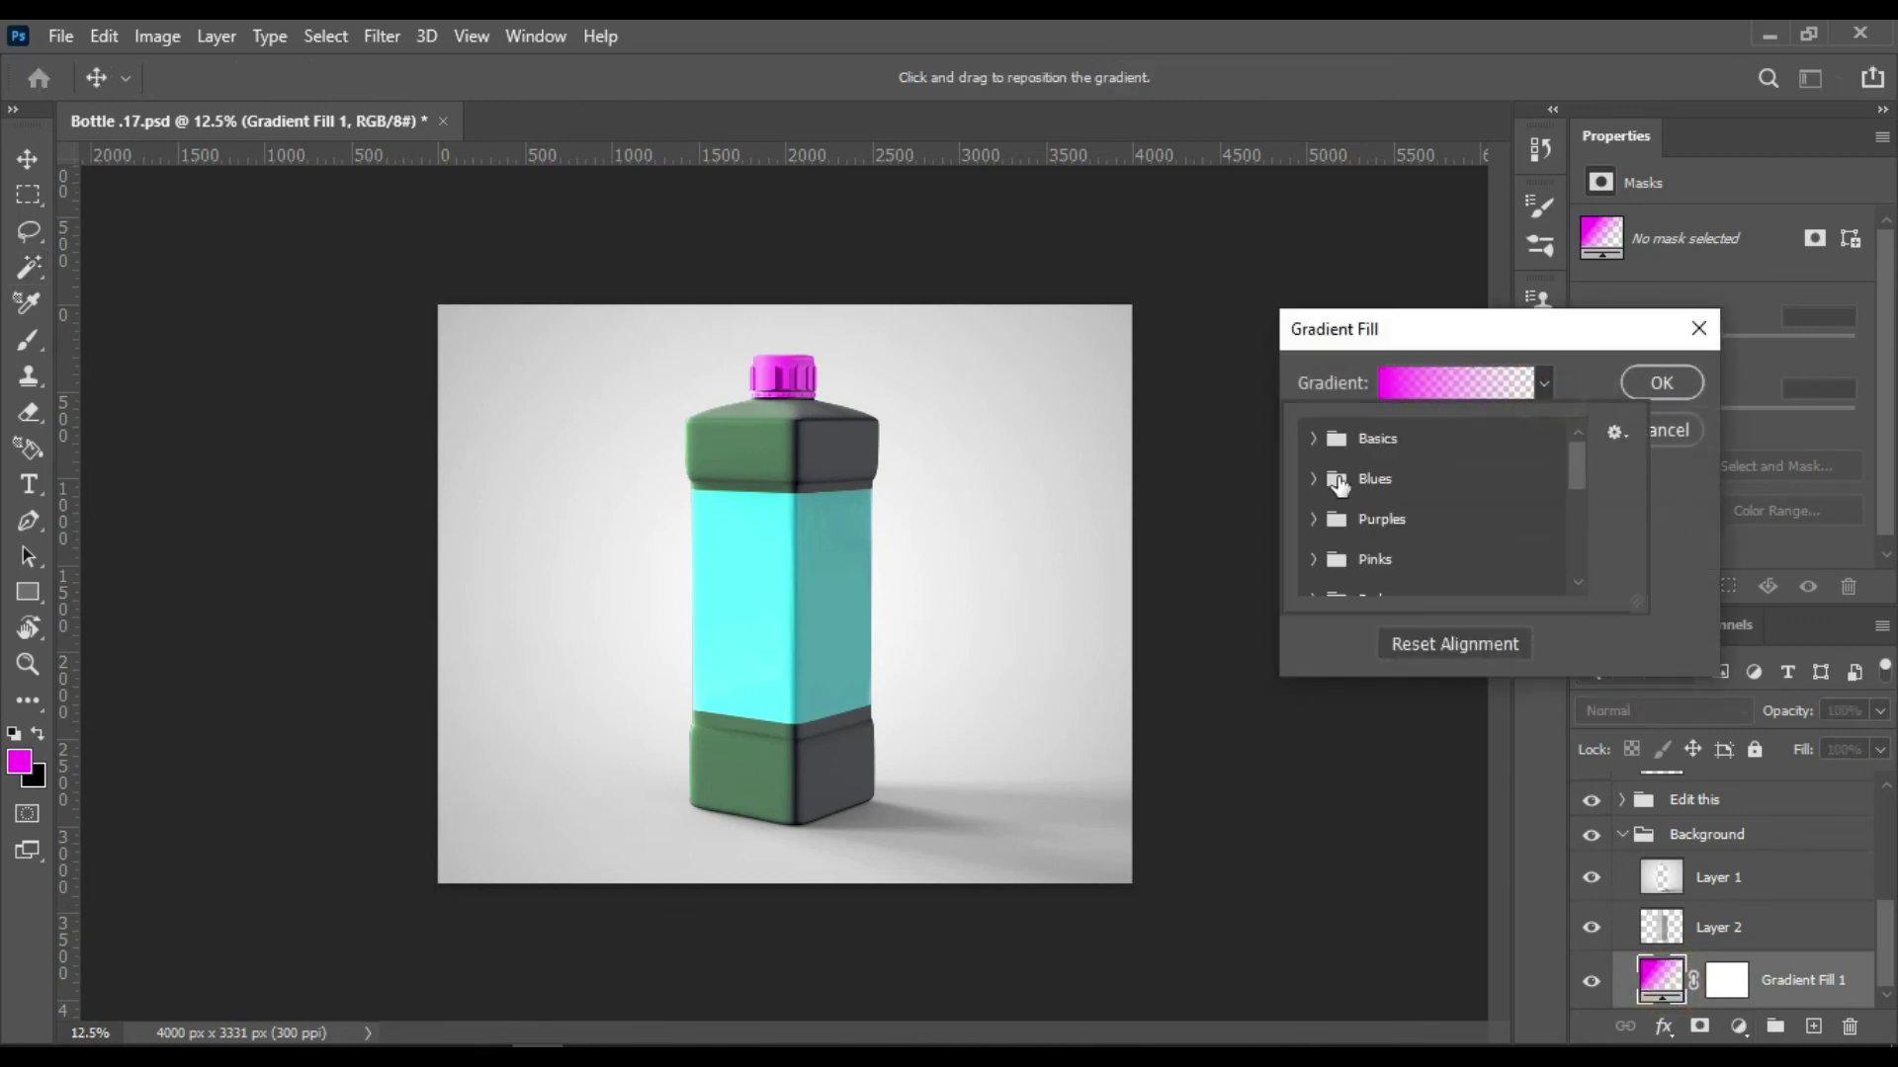
pyautogui.click(1314, 480)
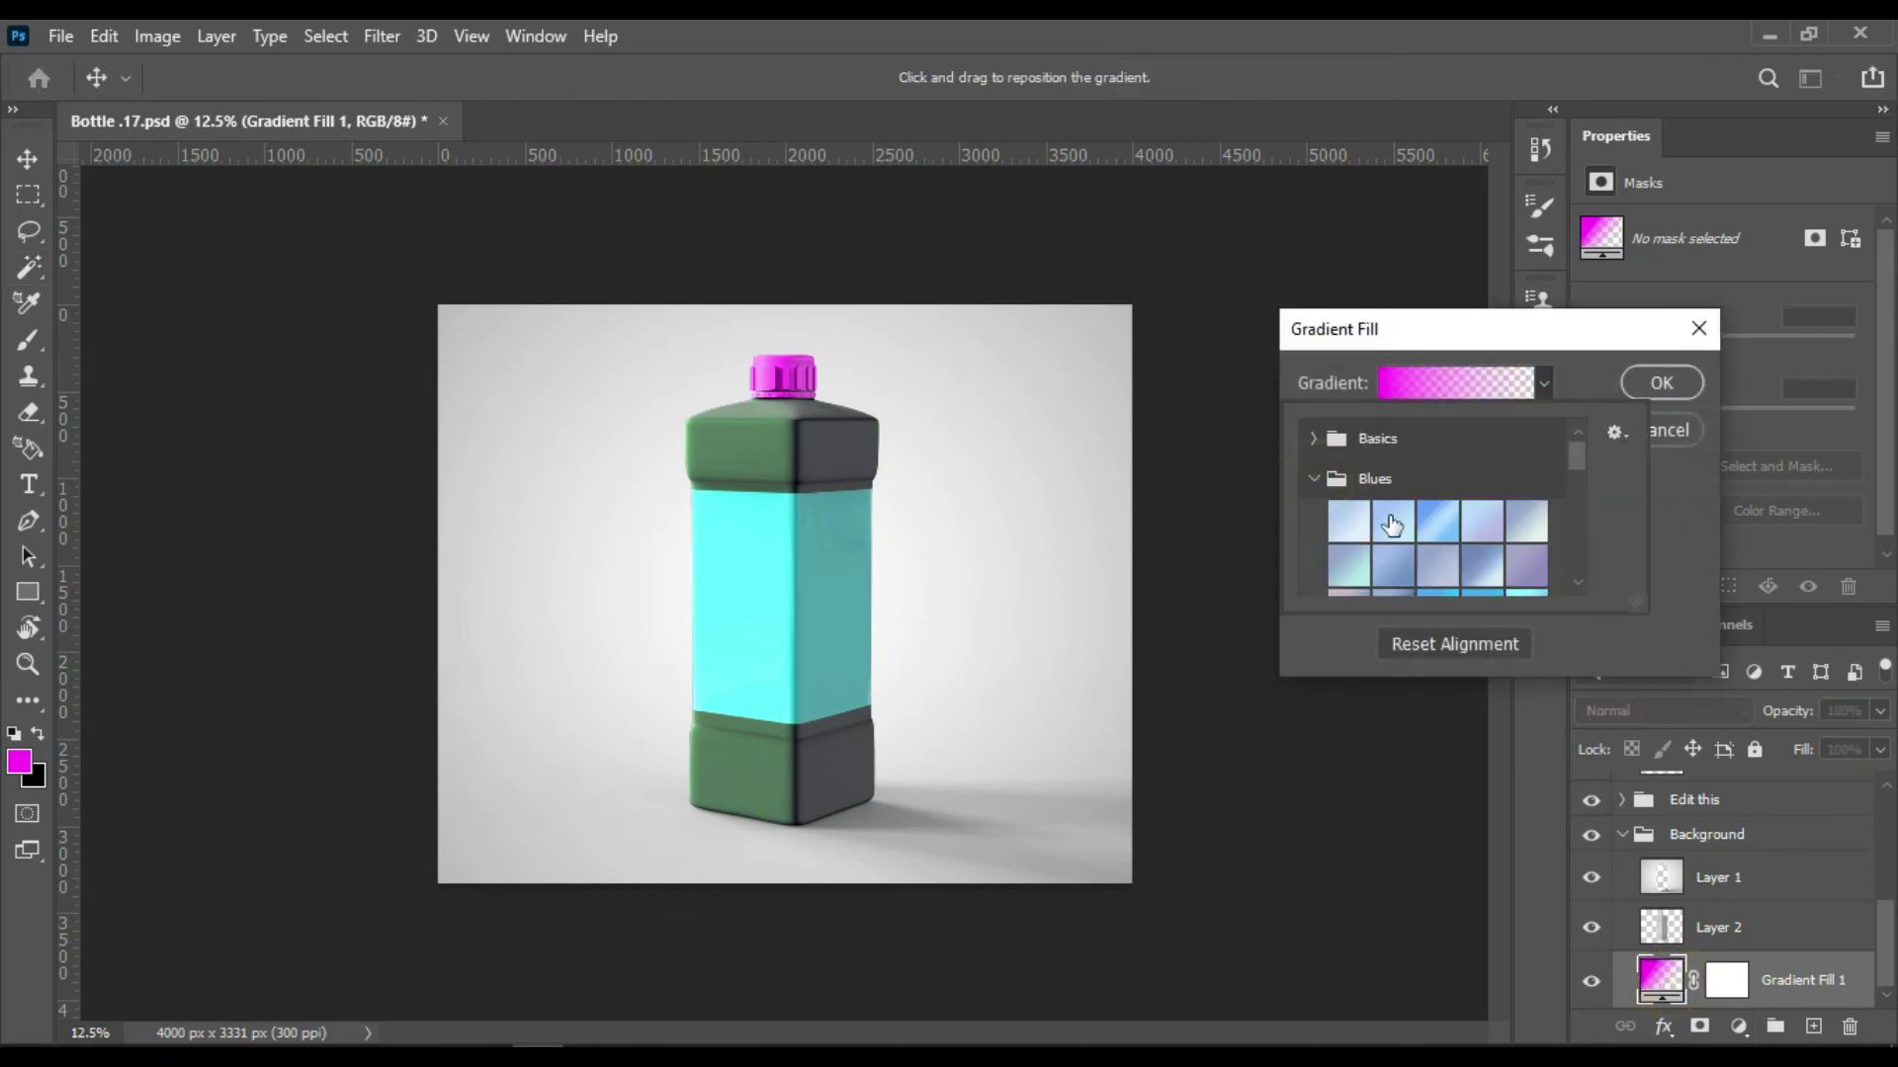
pyautogui.click(1392, 532)
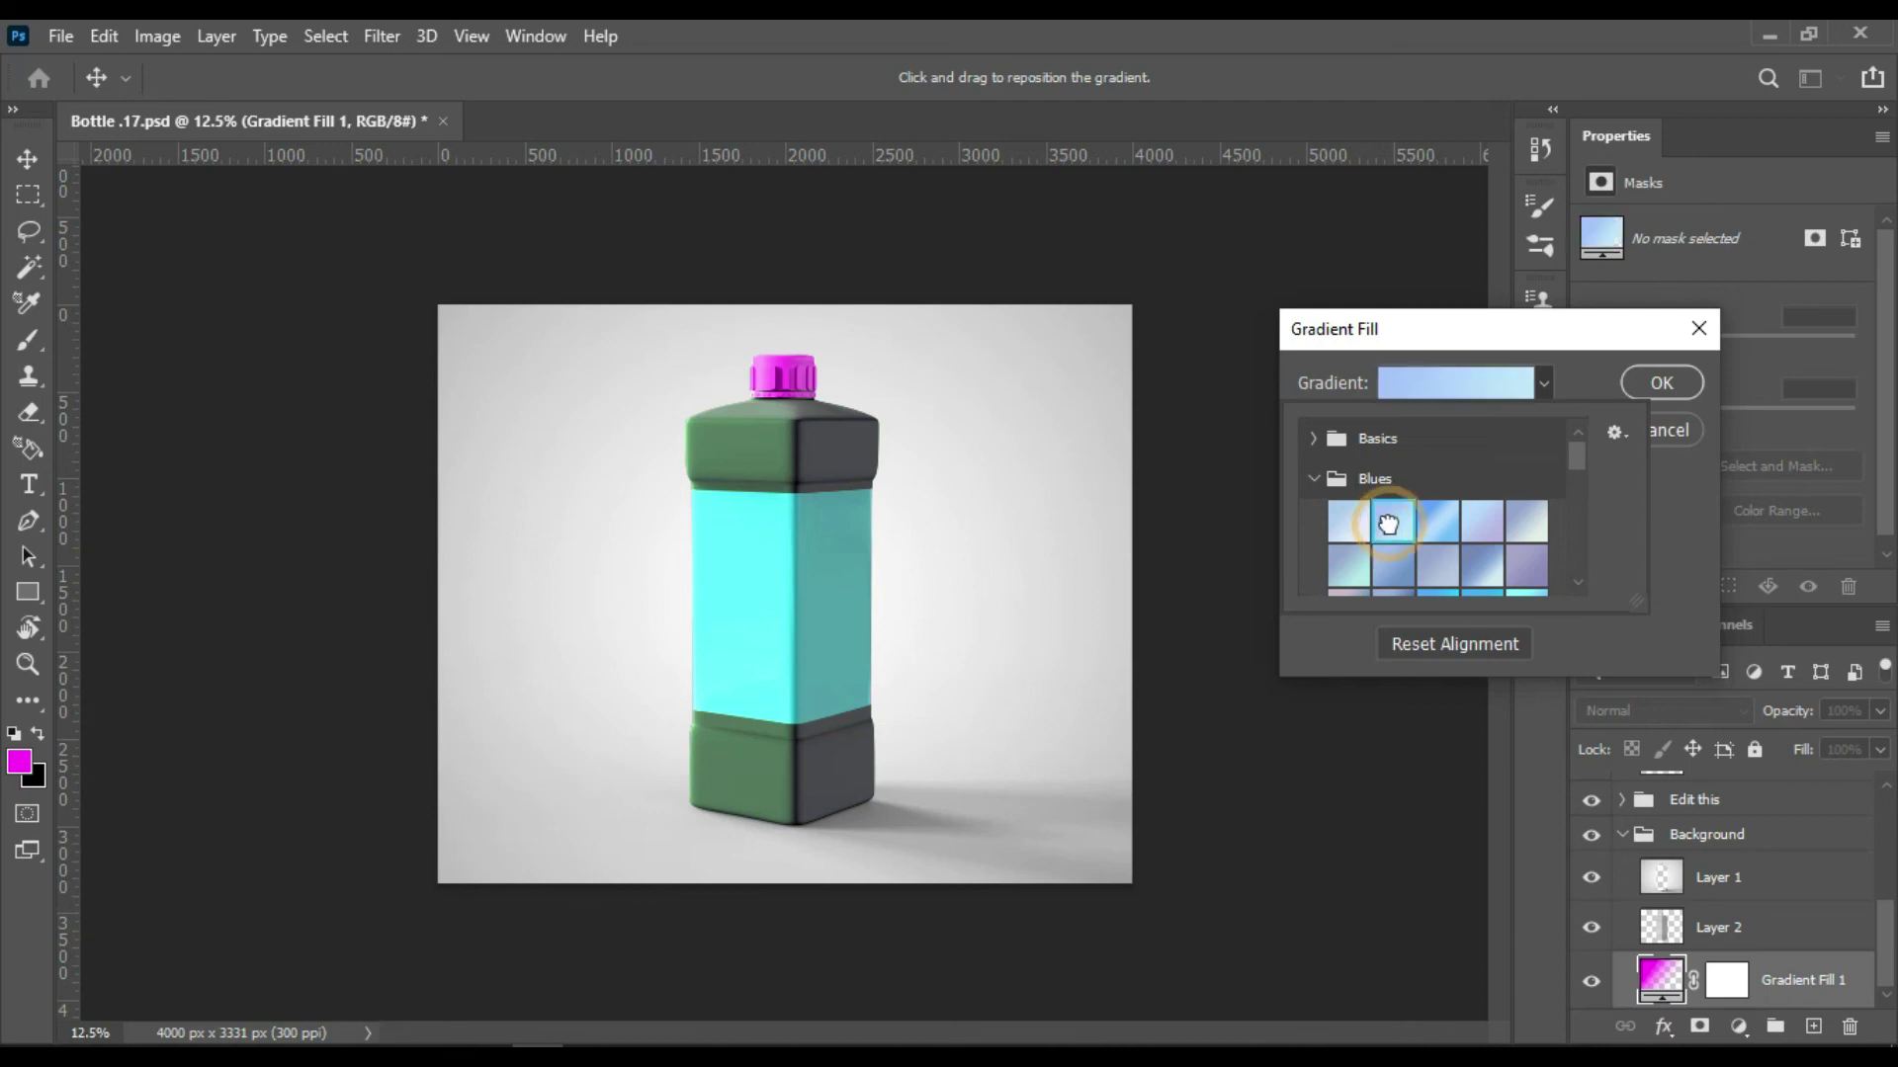
pyautogui.click(1670, 385)
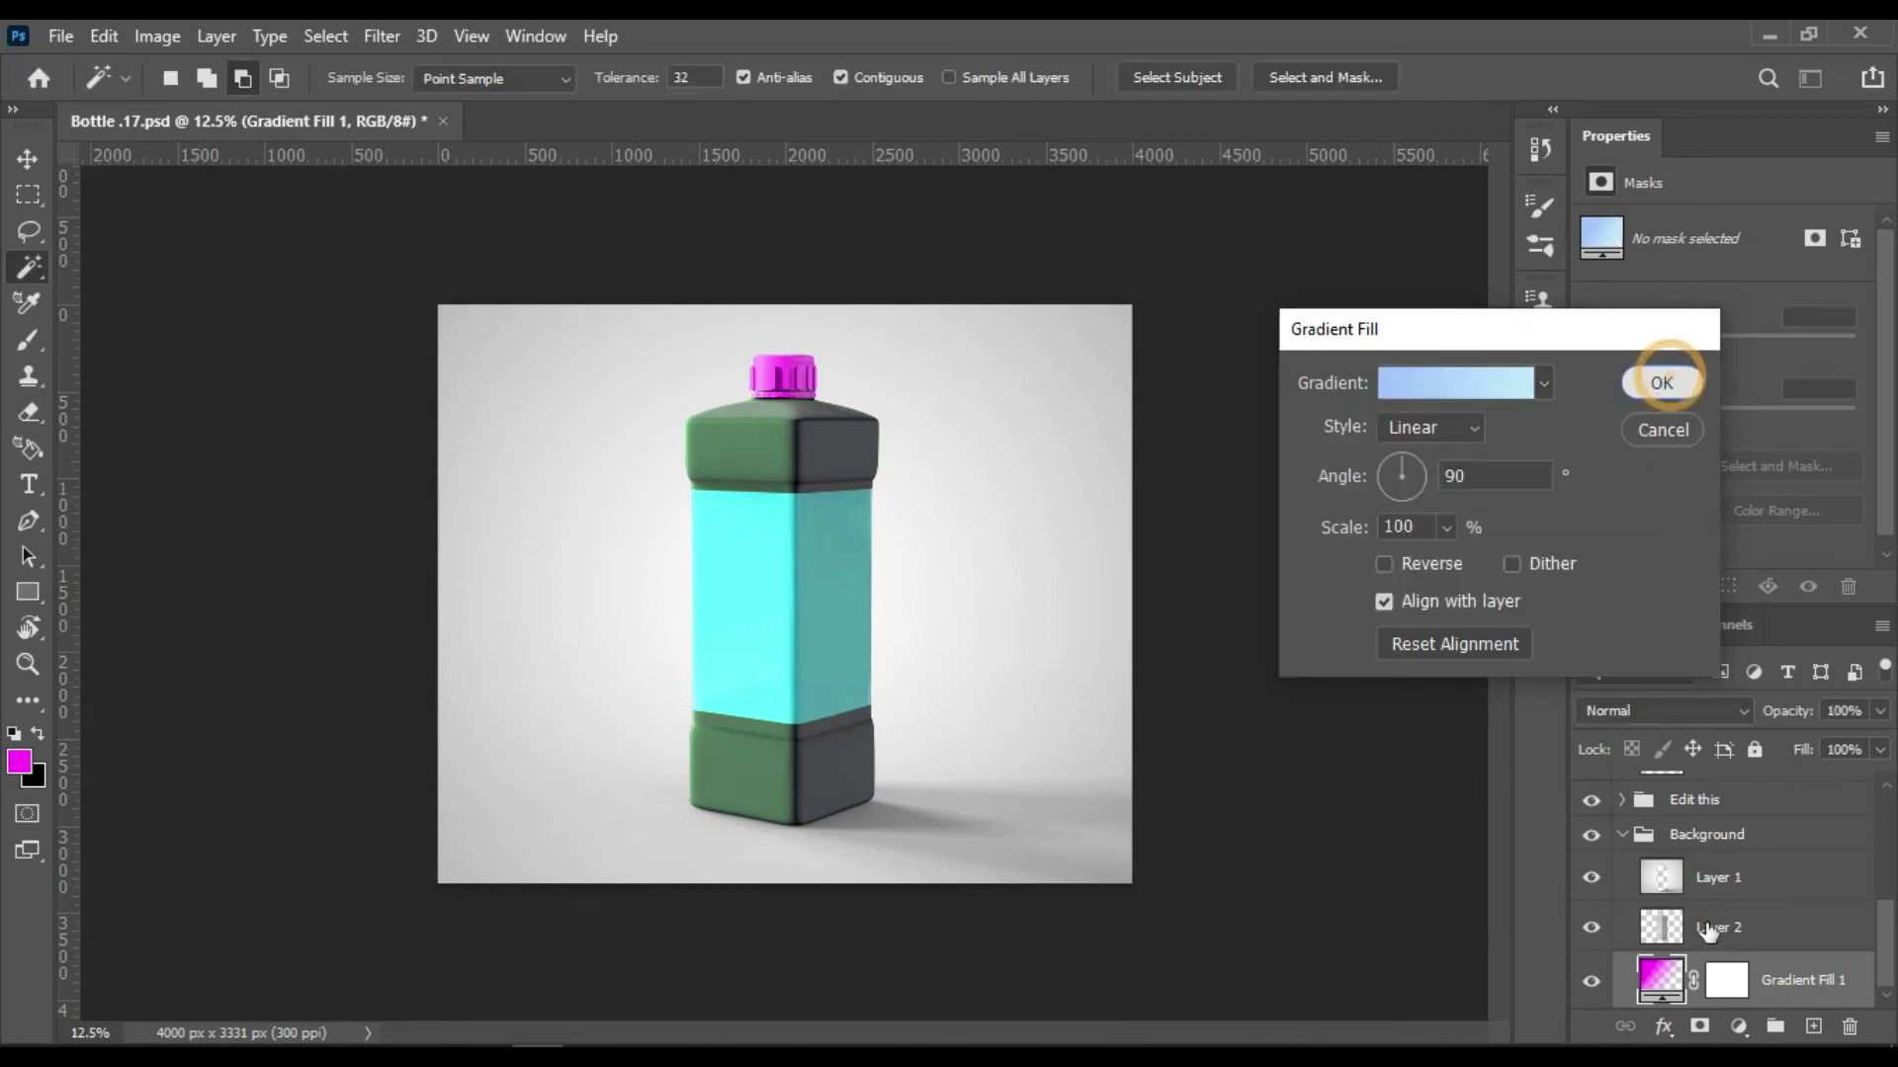
pyautogui.click(1661, 877)
# Step: Set Layer 1's blend mode to Multiply, deepening the backdrop to a muted grey-blue
pyautogui.click(1744, 709)
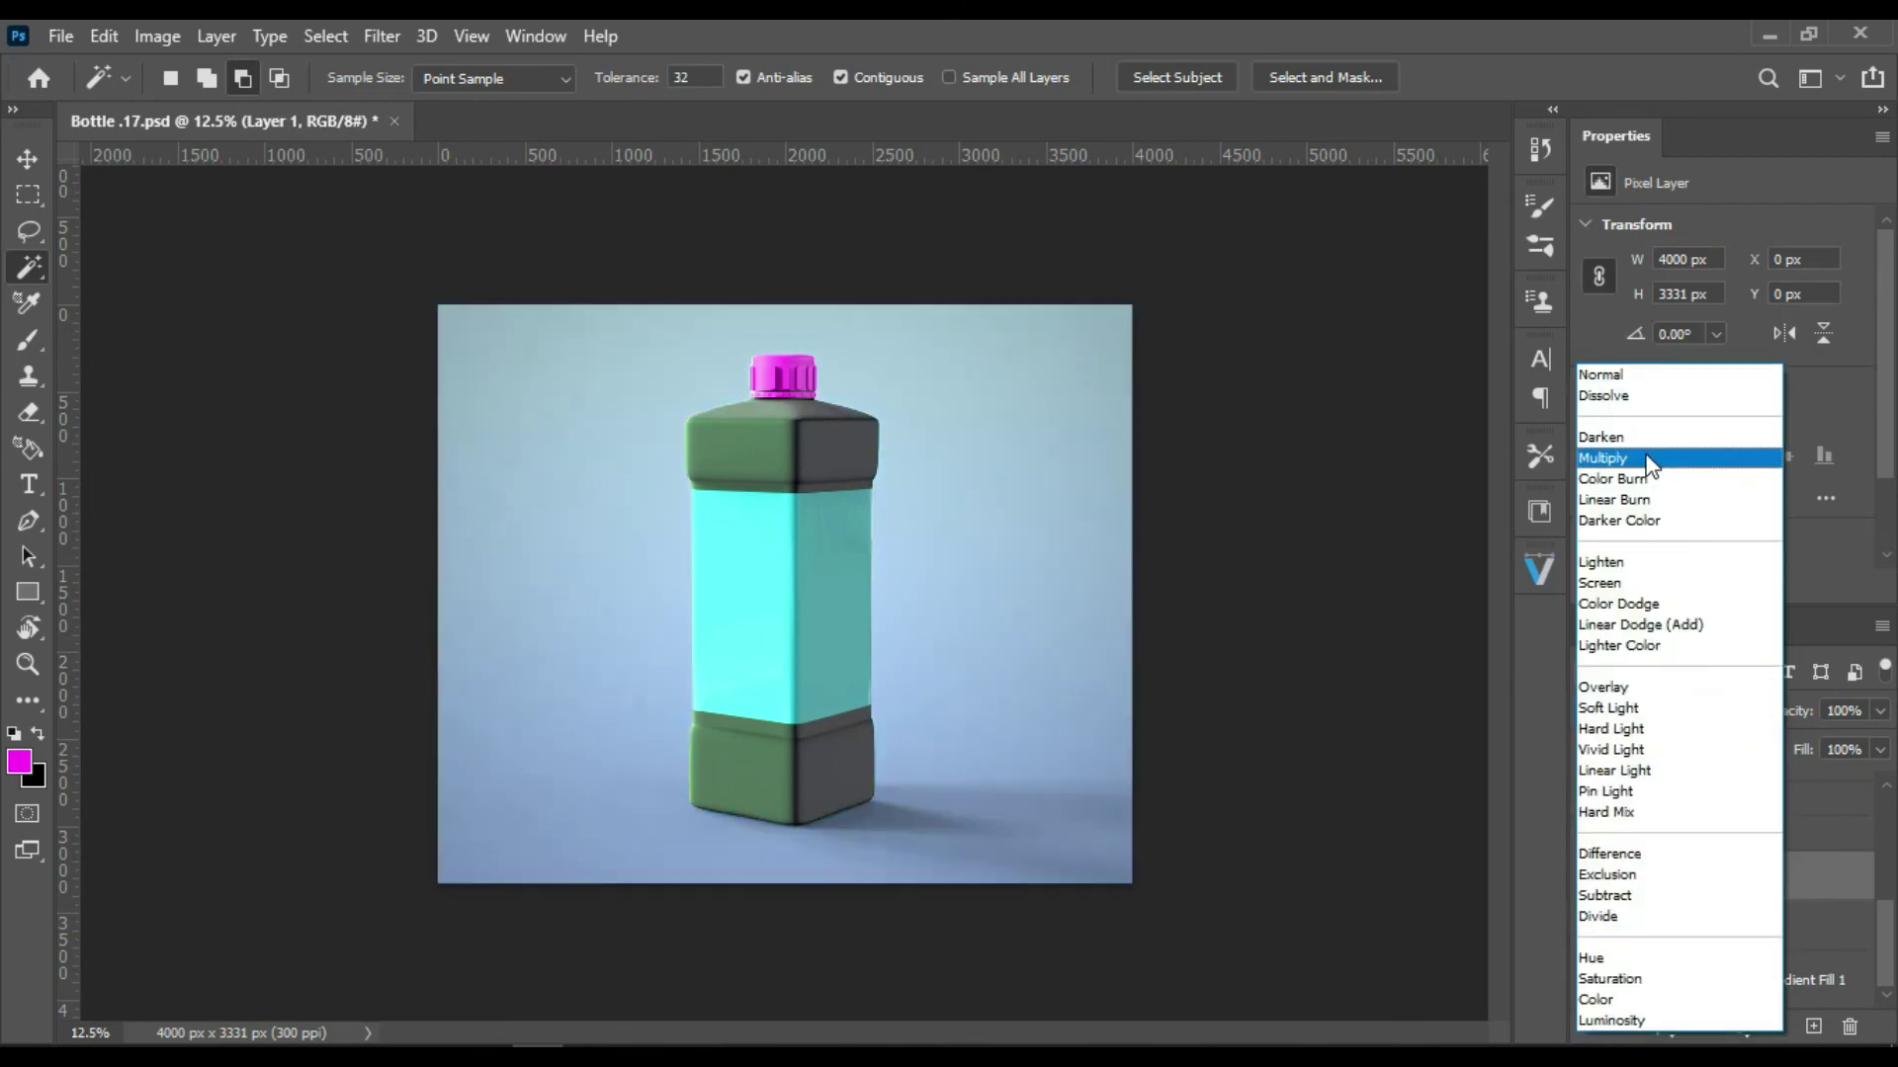
pyautogui.click(1648, 460)
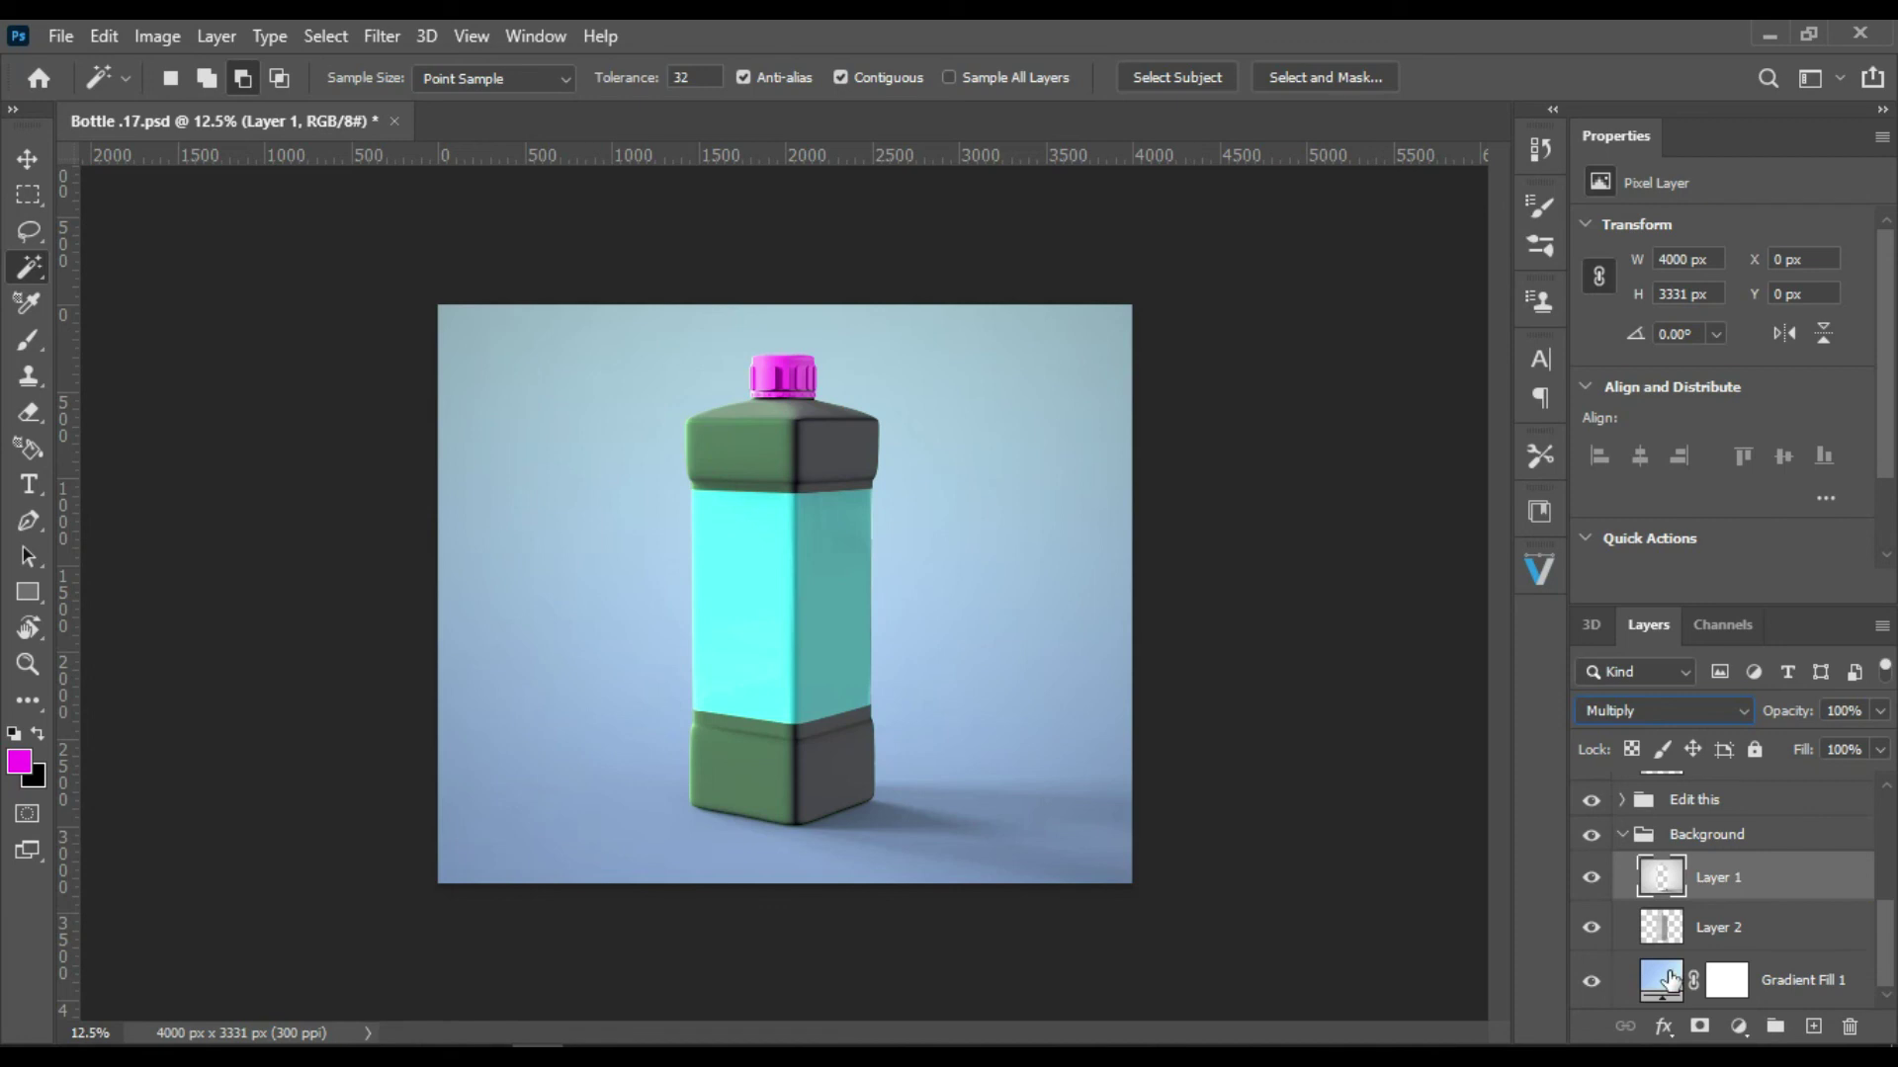
pyautogui.doubleClick(1671, 980)
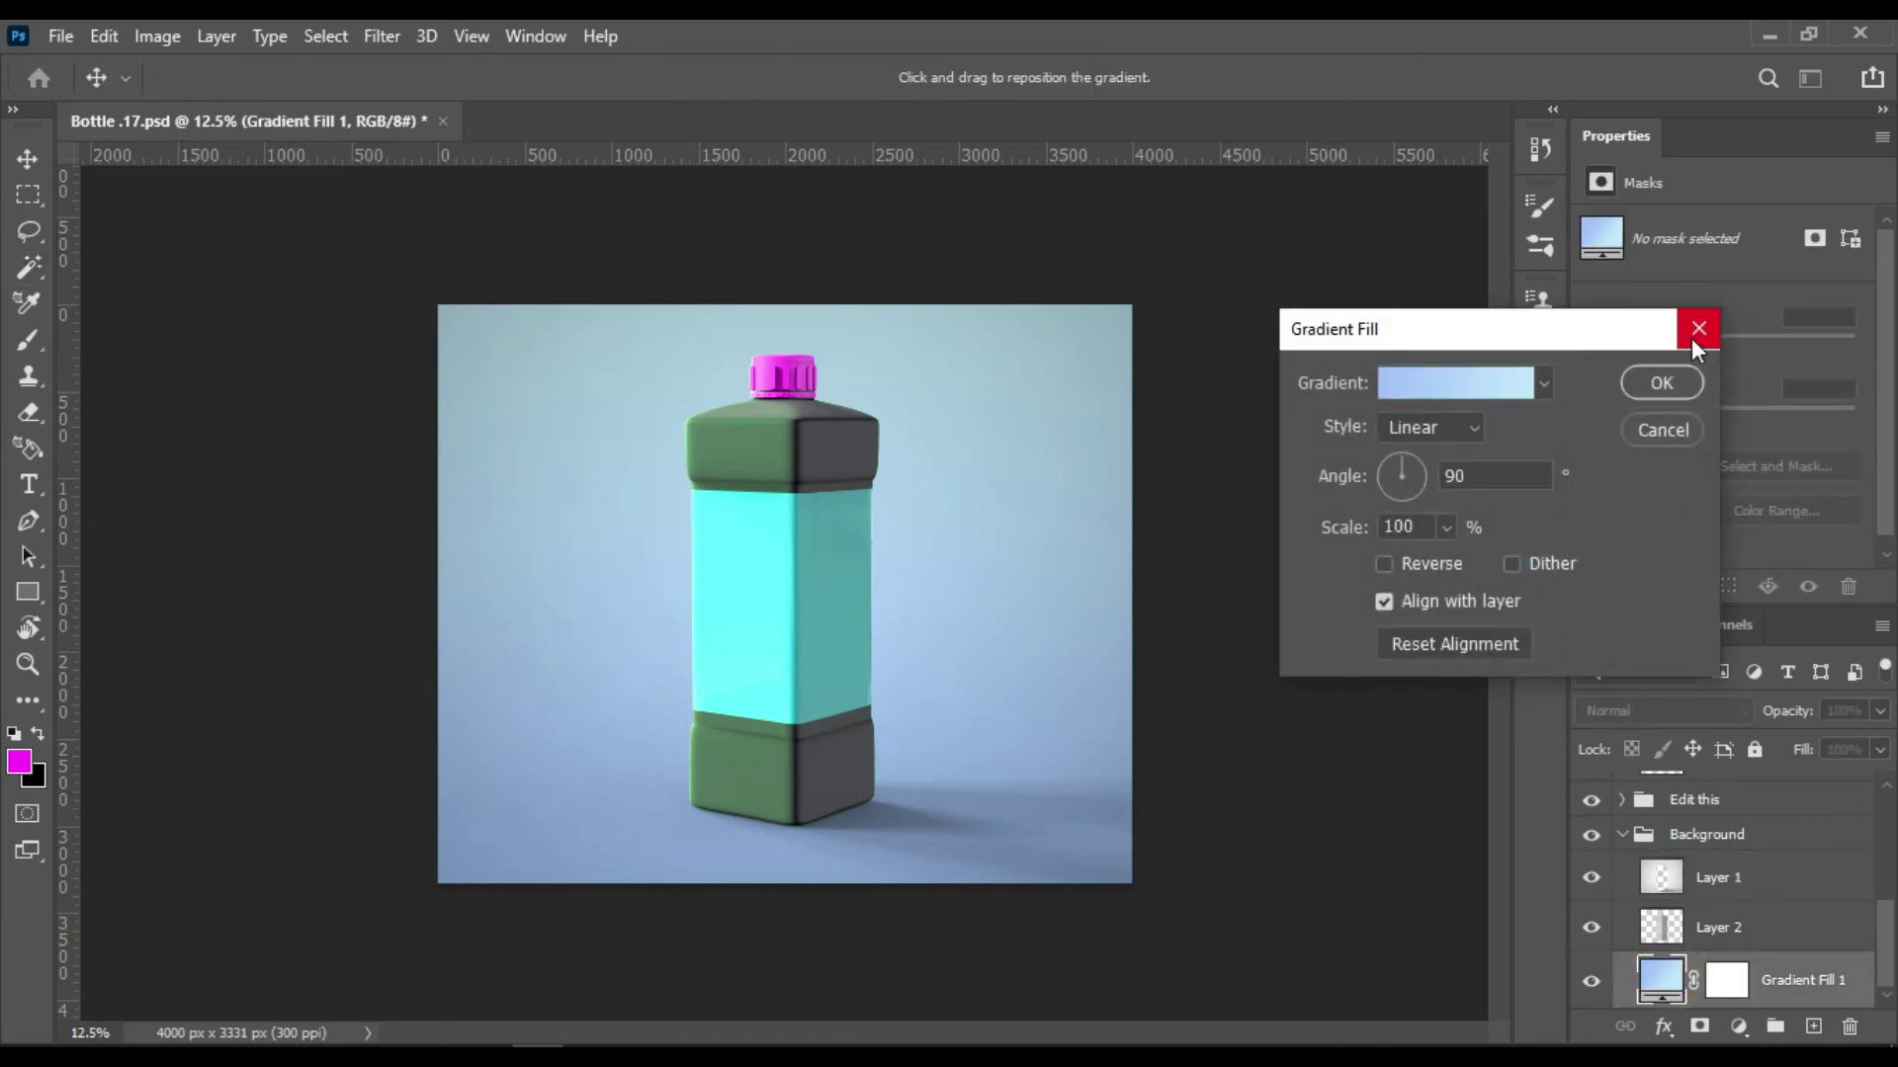
pyautogui.click(1696, 330)
pyautogui.scroll(2, 1868, 915)
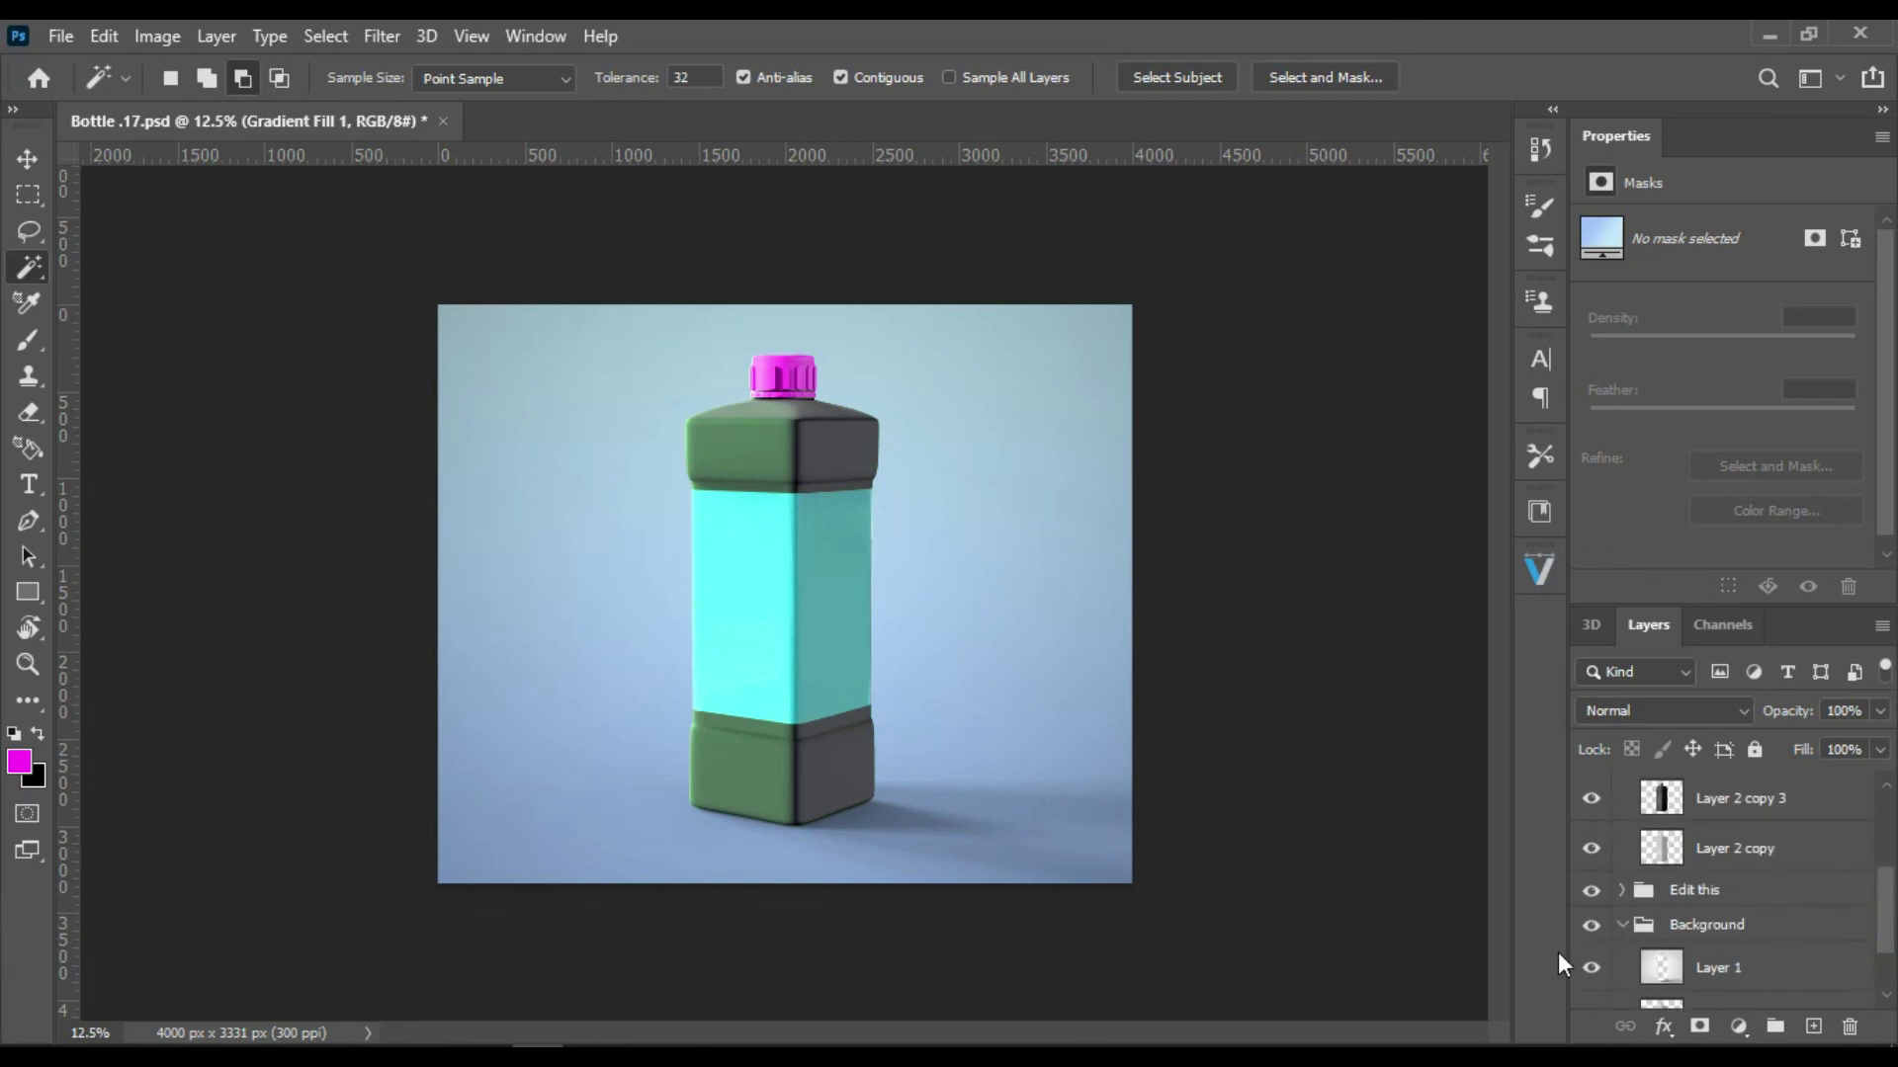
# Step: Collapse the FX group and expand the Edit this group in the Layers panel
pyautogui.click(1631, 924)
pyautogui.scroll(1, 1729, 909)
pyautogui.scroll(2, 1882, 890)
pyautogui.scroll(1, 1648, 835)
pyautogui.click(1643, 842)
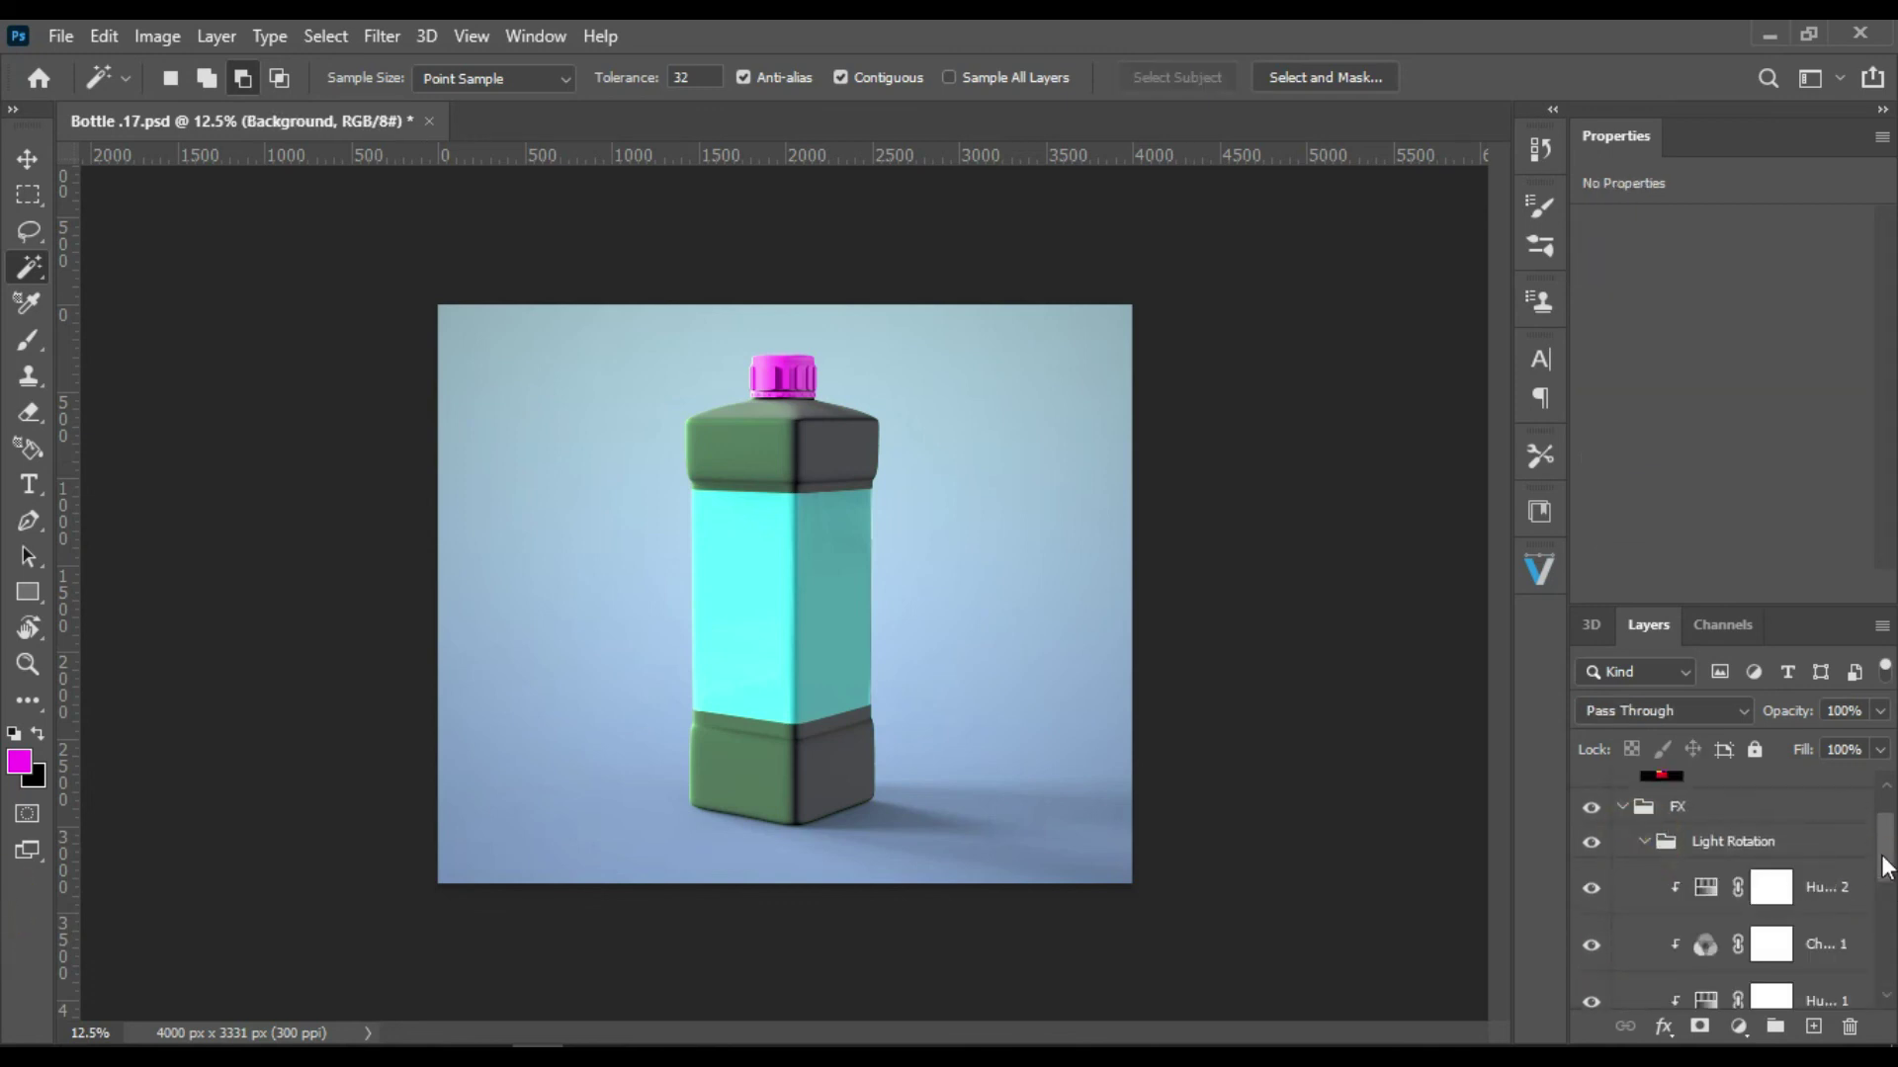
pyautogui.click(1646, 807)
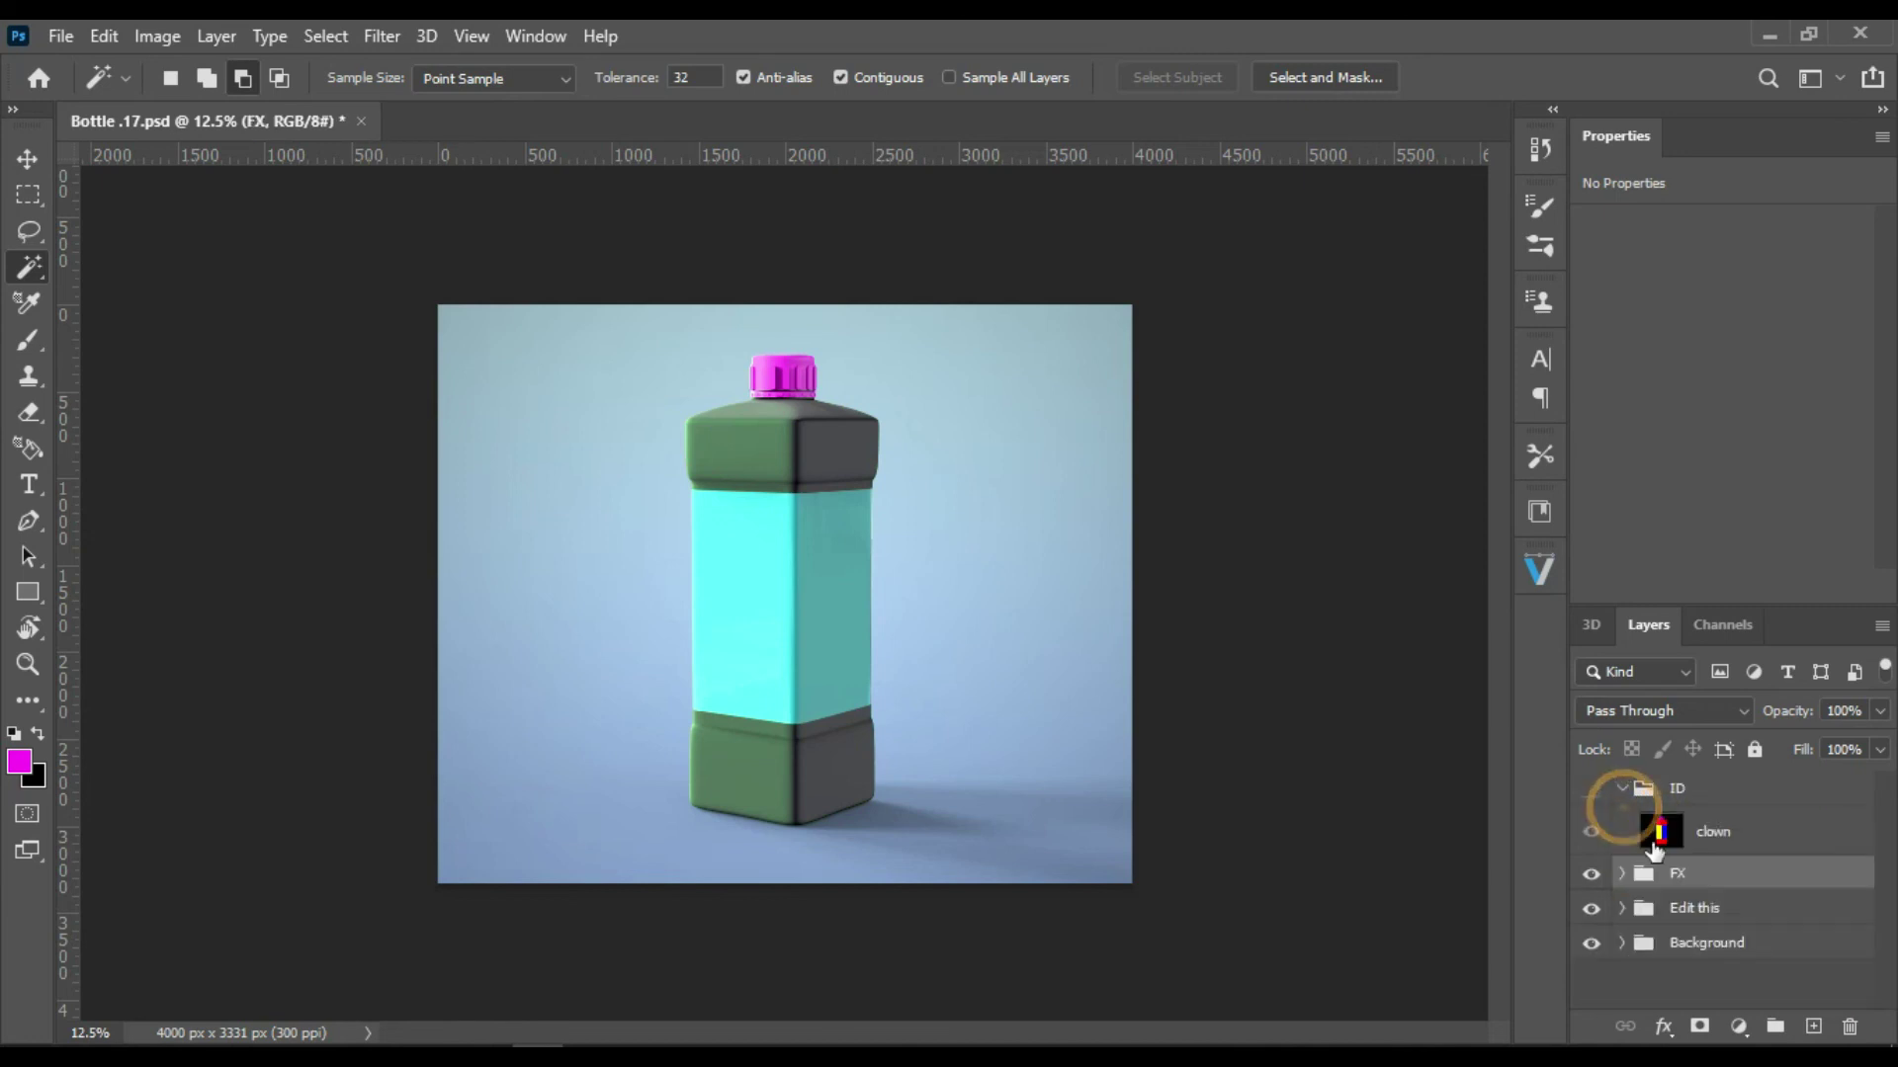
pyautogui.click(1622, 908)
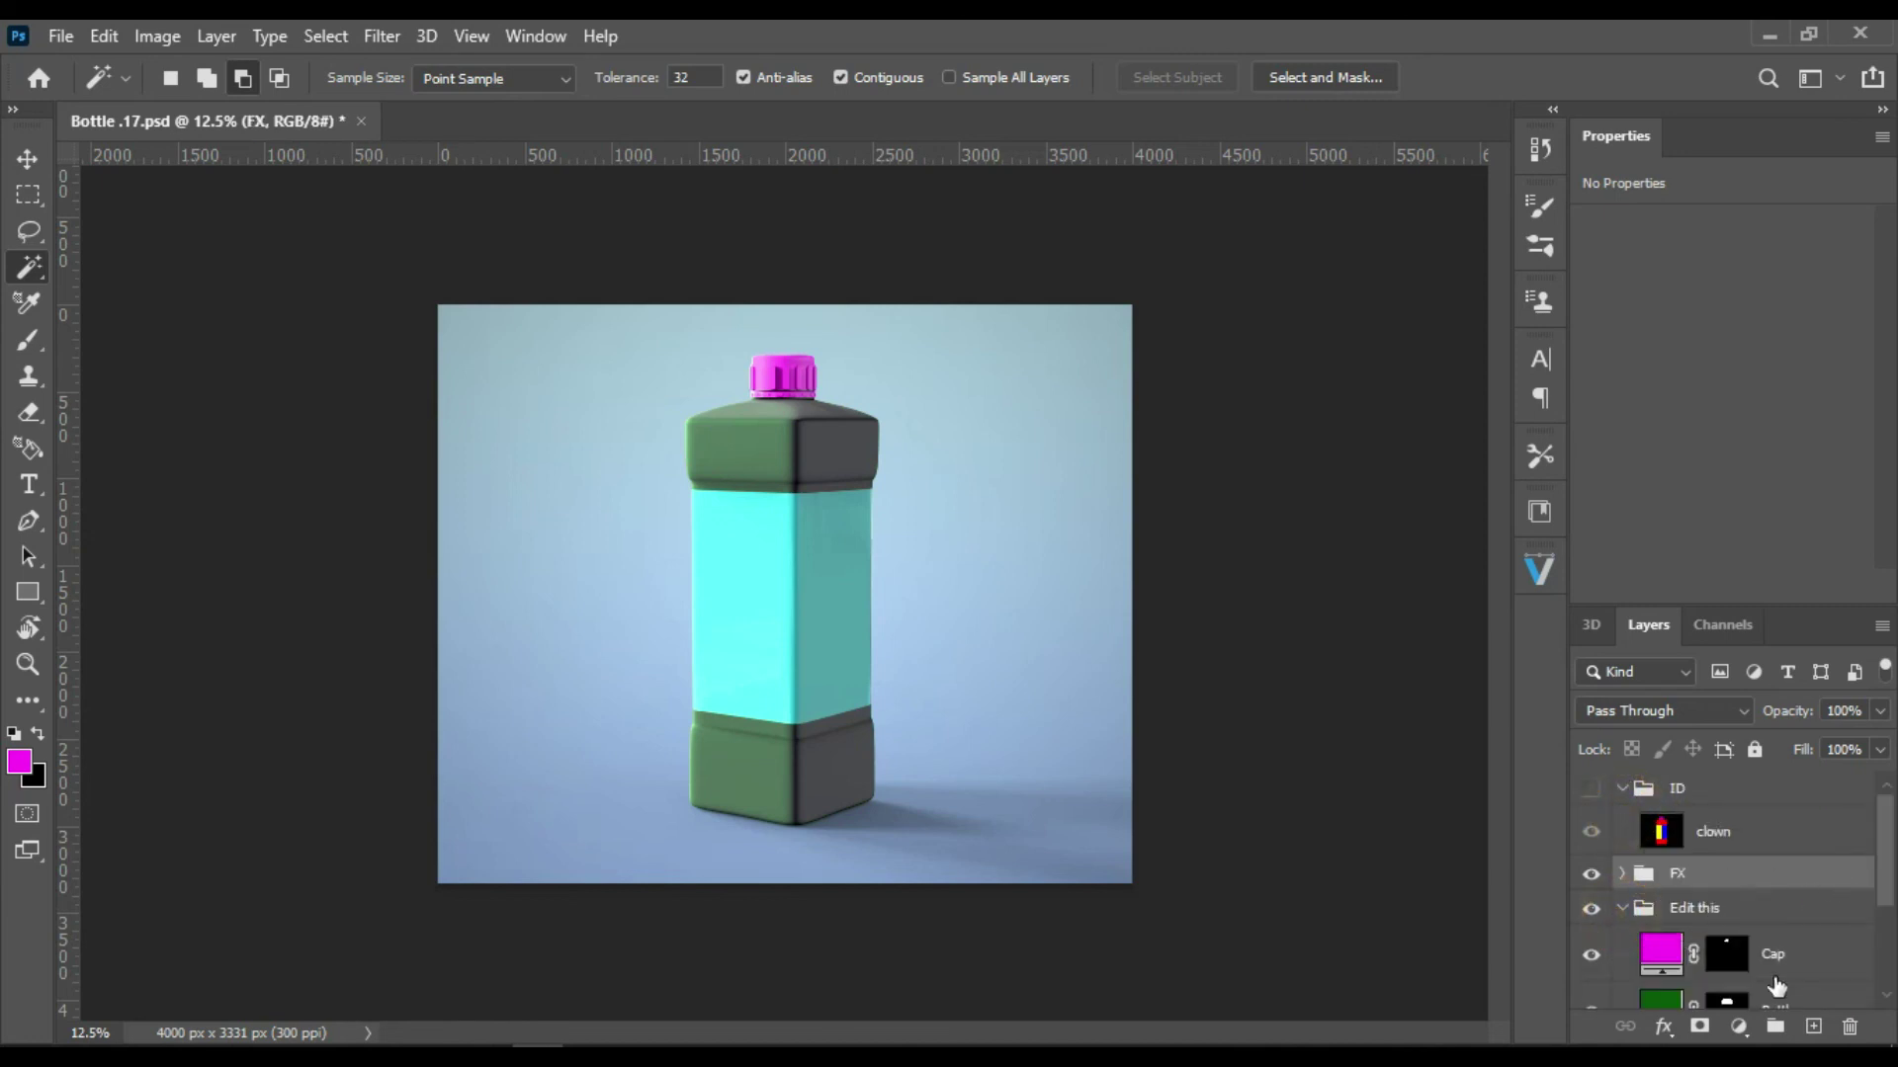
pyautogui.moveTo(1885, 867); pyautogui.dragTo(1885, 926)
# Step: Recolour the Bottle fill layer from dark green to golden tan c59105
pyautogui.click(1677, 879)
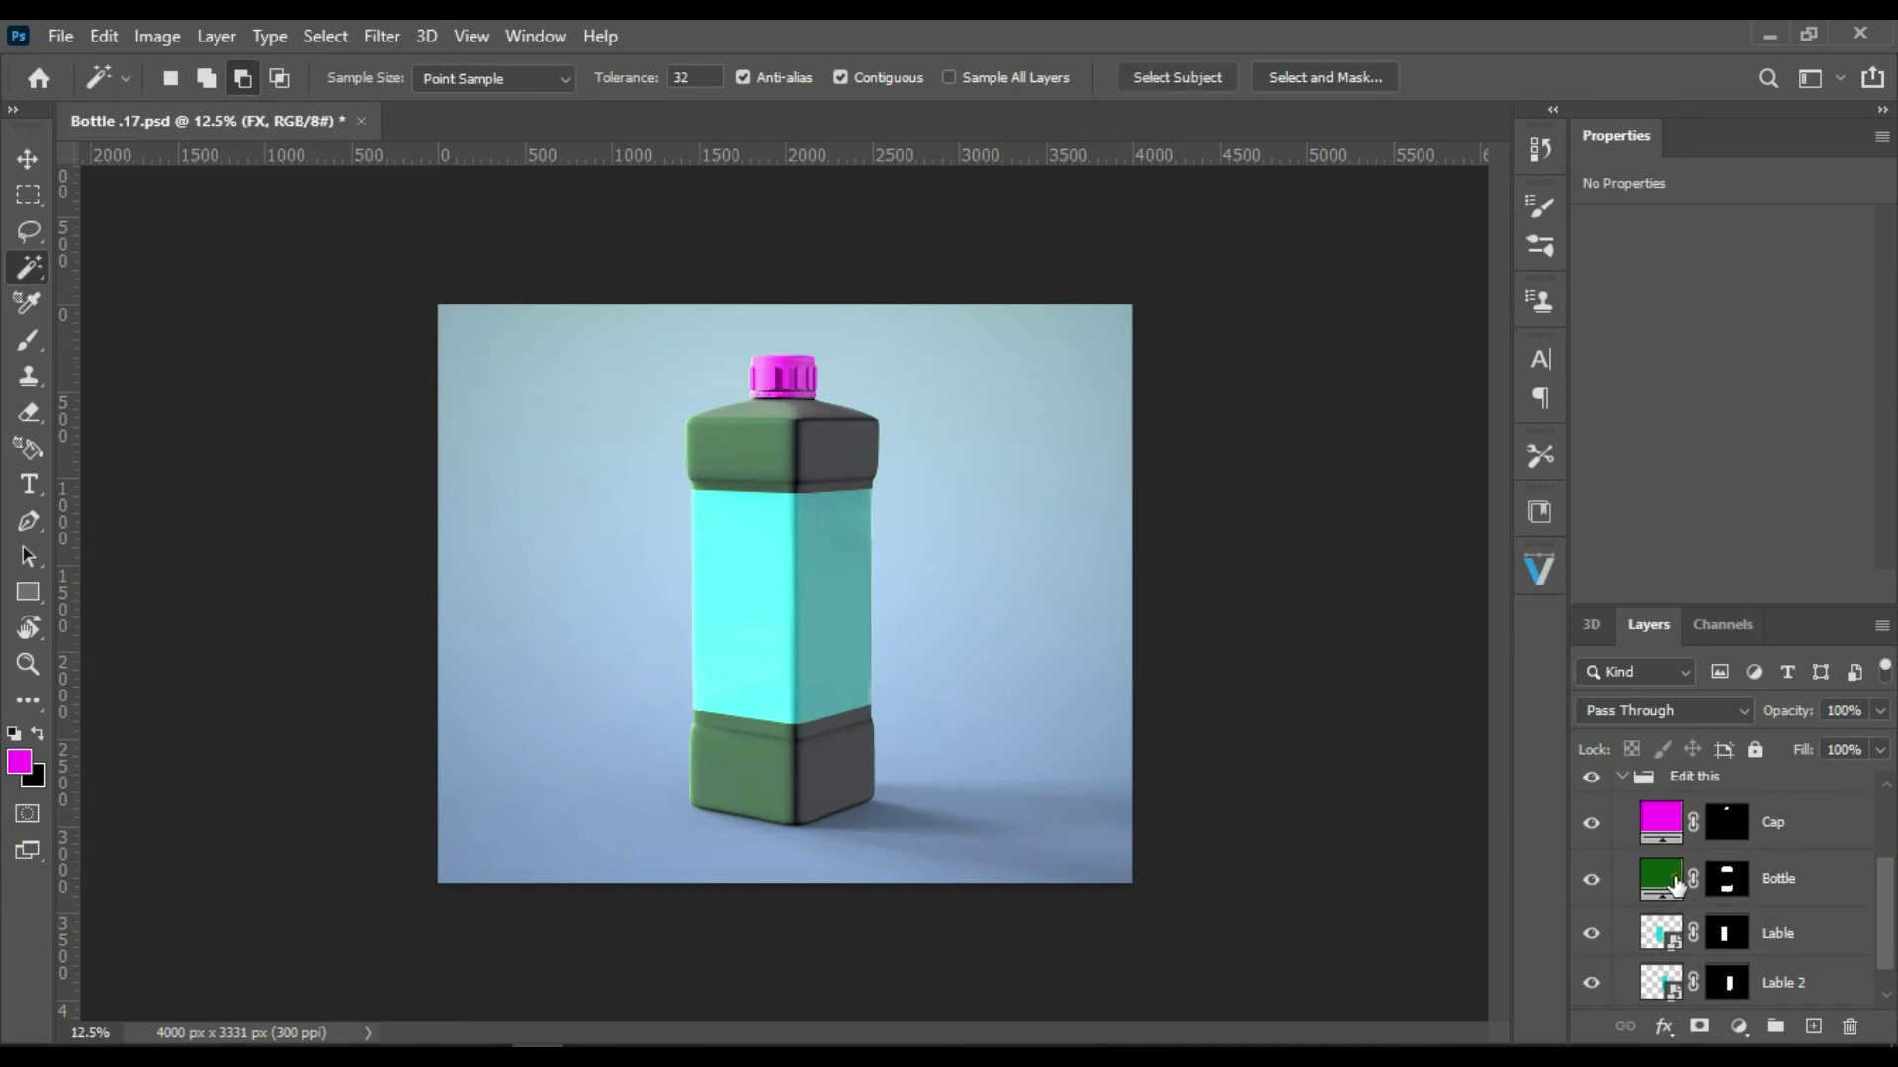
pyautogui.moveTo(1451, 605); pyautogui.dragTo(1459, 616)
pyautogui.moveTo(1395, 533); pyautogui.dragTo(1419, 385)
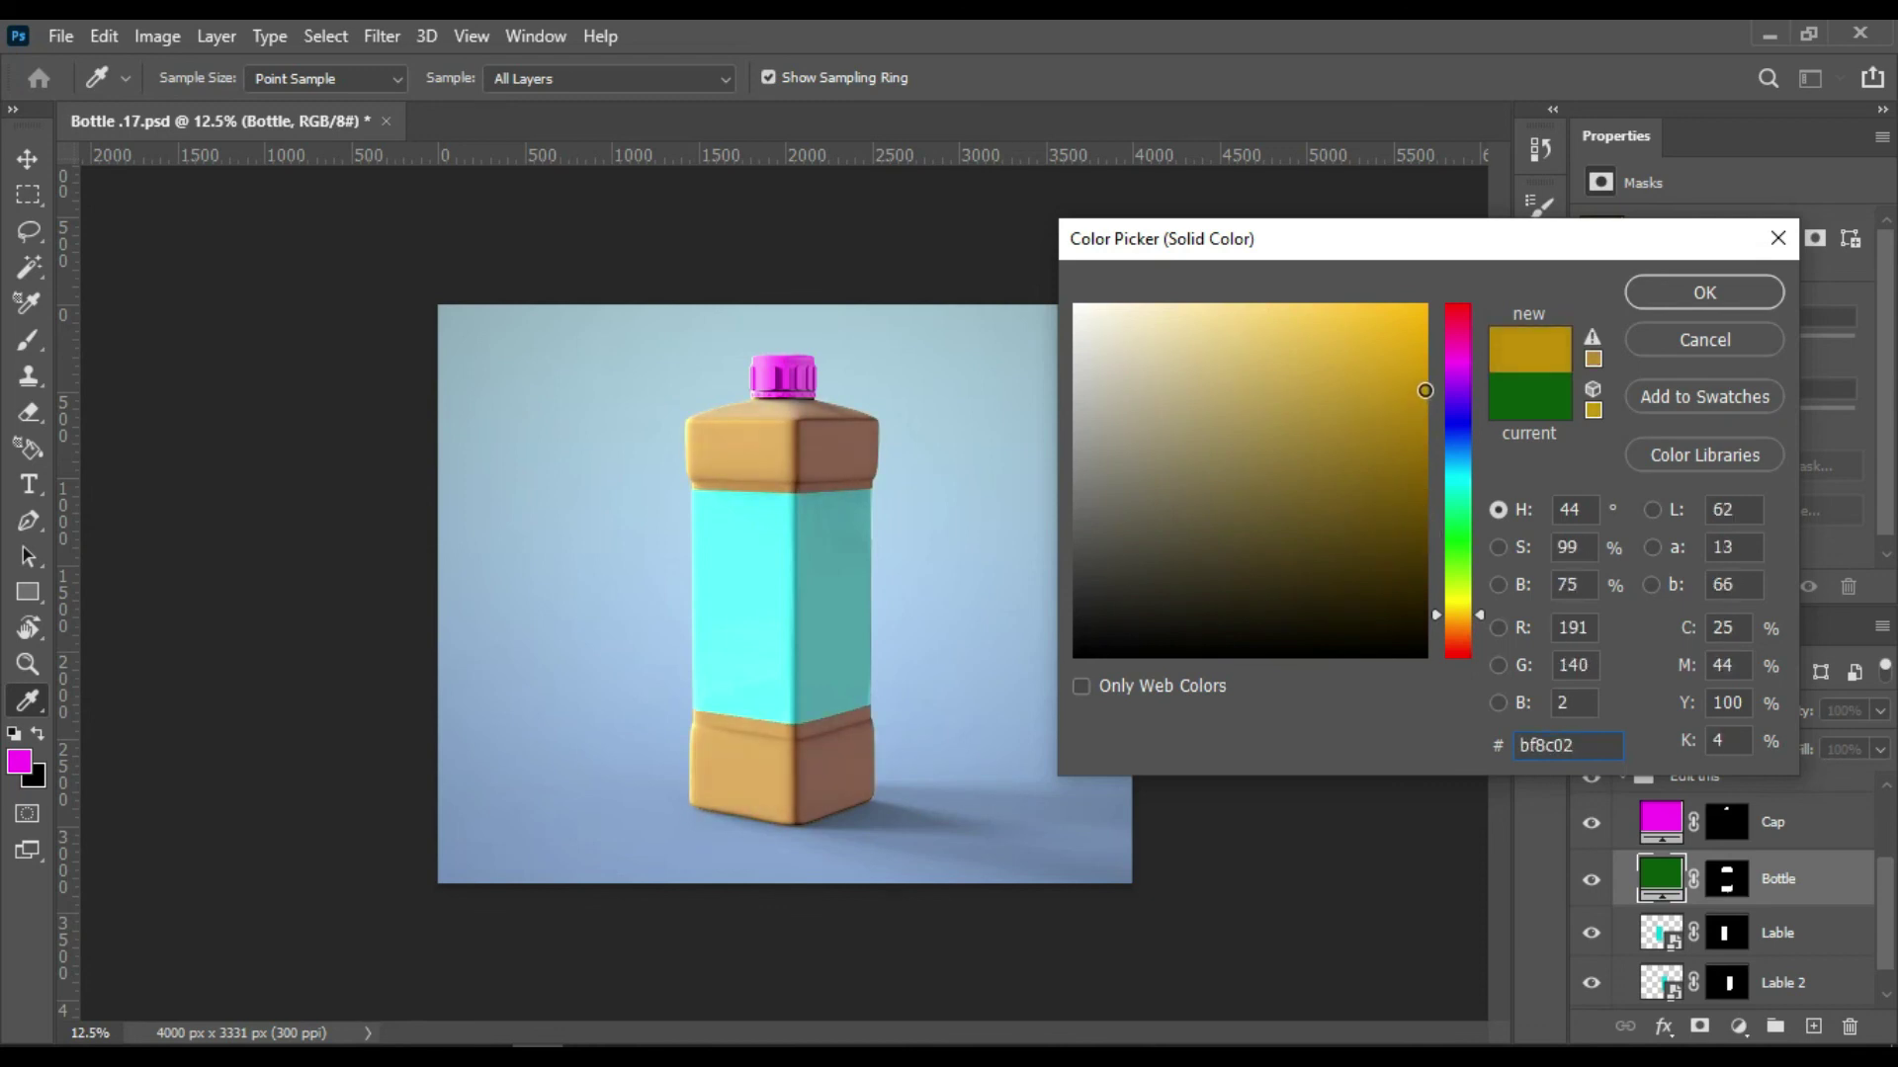
pyautogui.click(1718, 293)
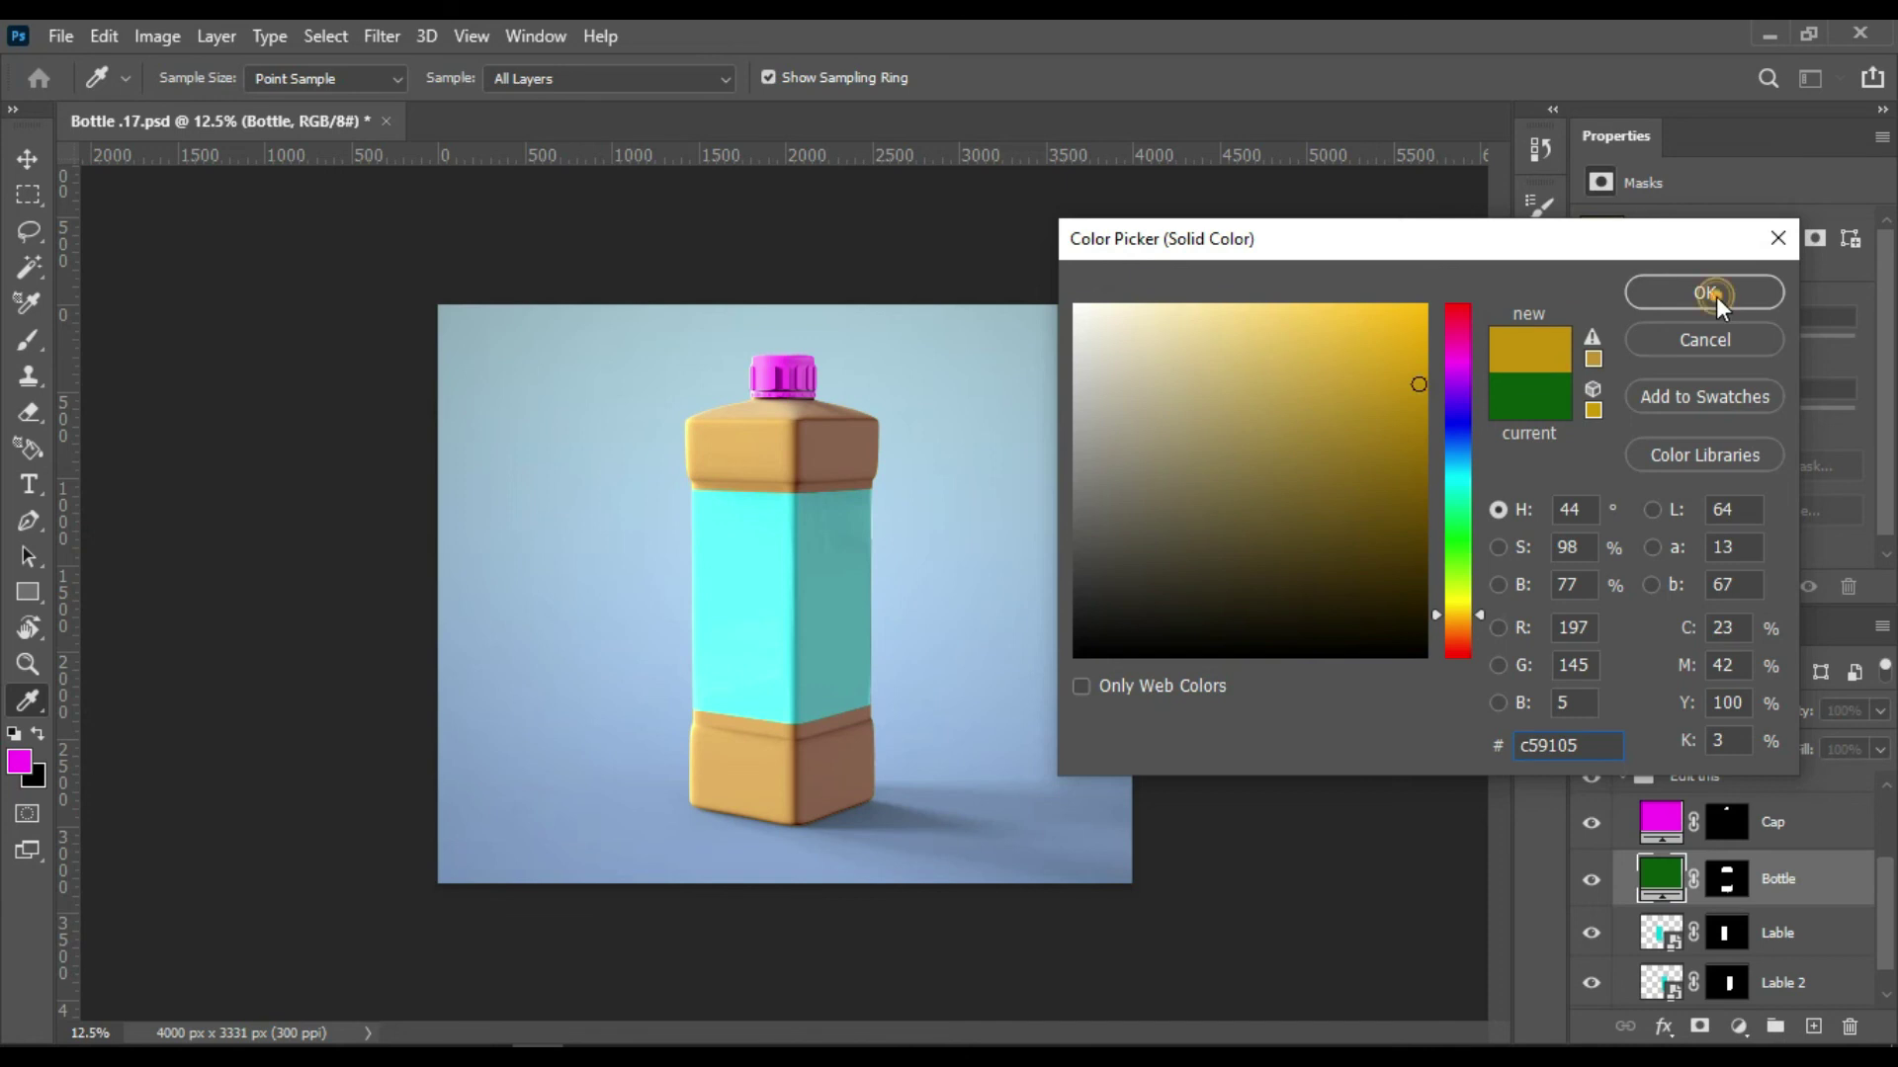
pyautogui.click(1653, 813)
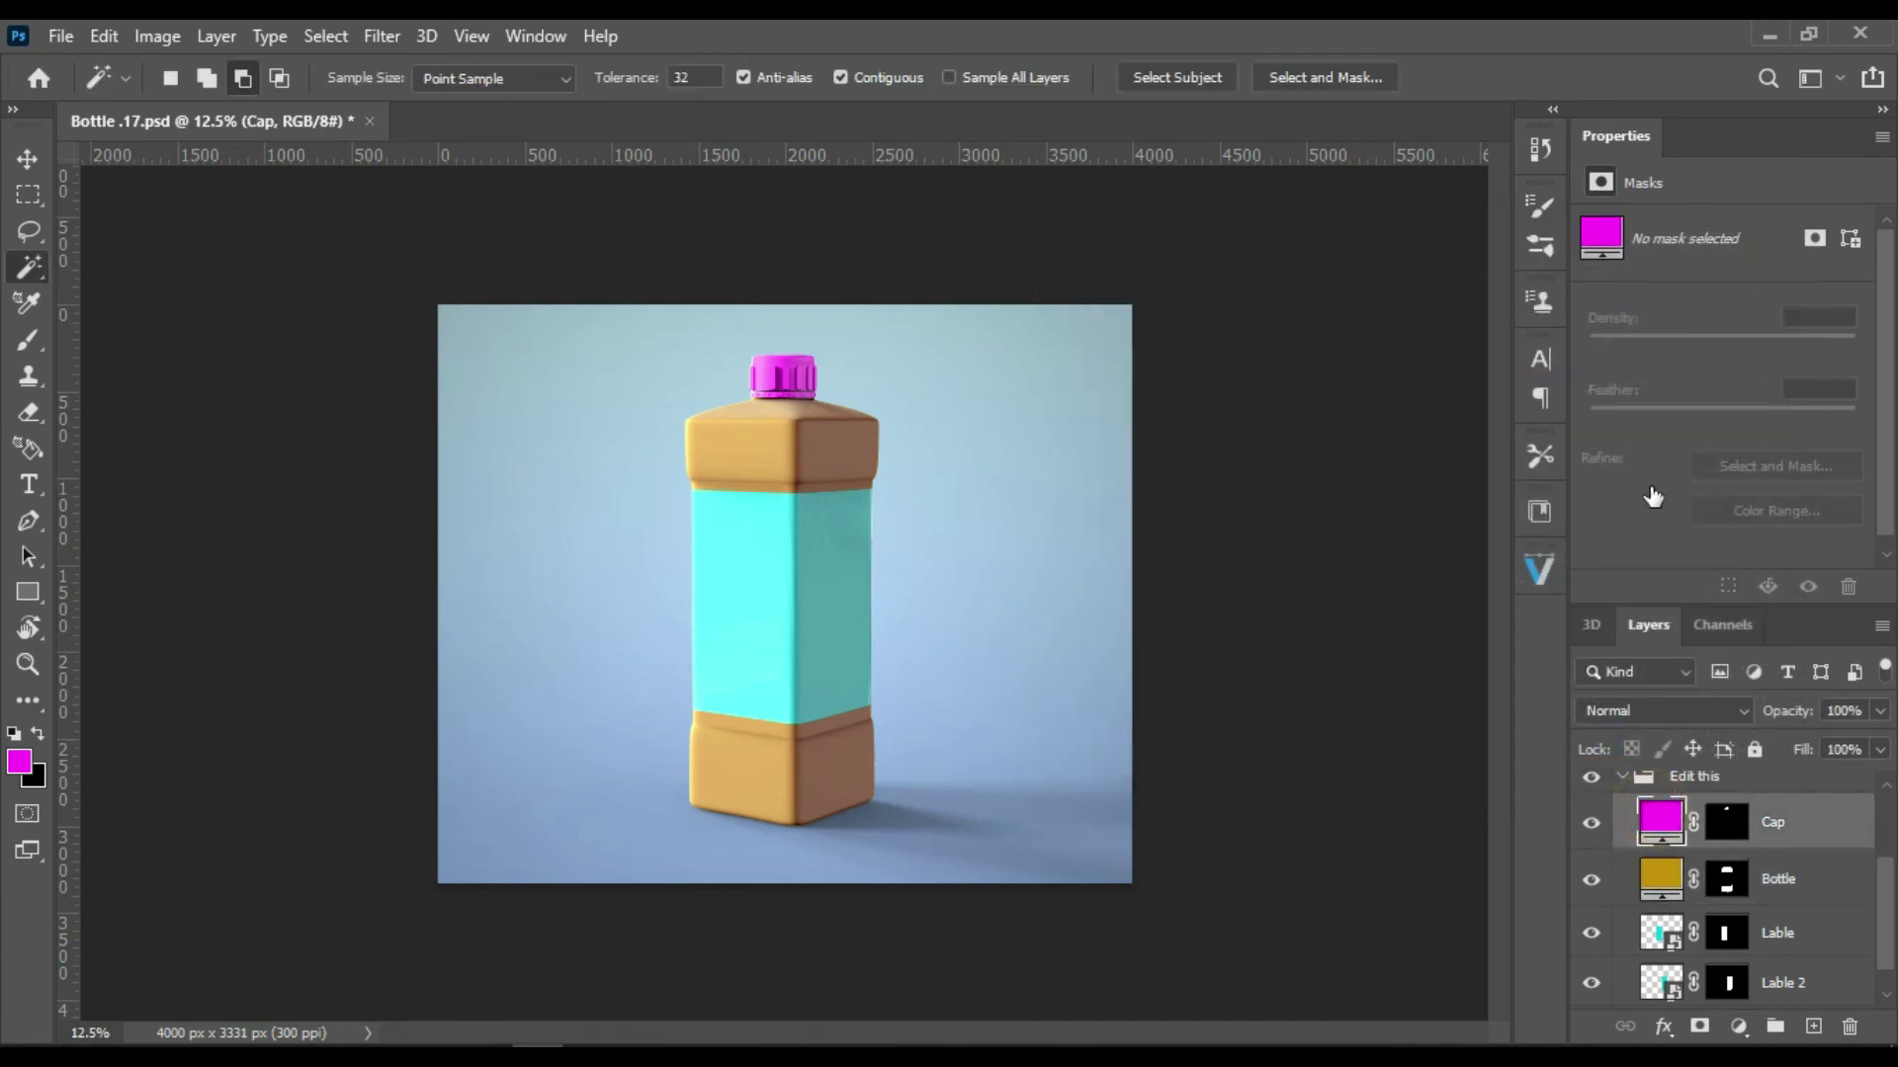
# Step: Change the Cap fill colour from magenta to bright orange ff7e00
pyautogui.doubleClick(1656, 814)
pyautogui.click(1462, 609)
pyautogui.moveTo(1388, 380)
pyautogui.mouseDown()
pyautogui.moveTo(1418, 528)
pyautogui.moveTo(1424, 442)
pyautogui.mouseUp()
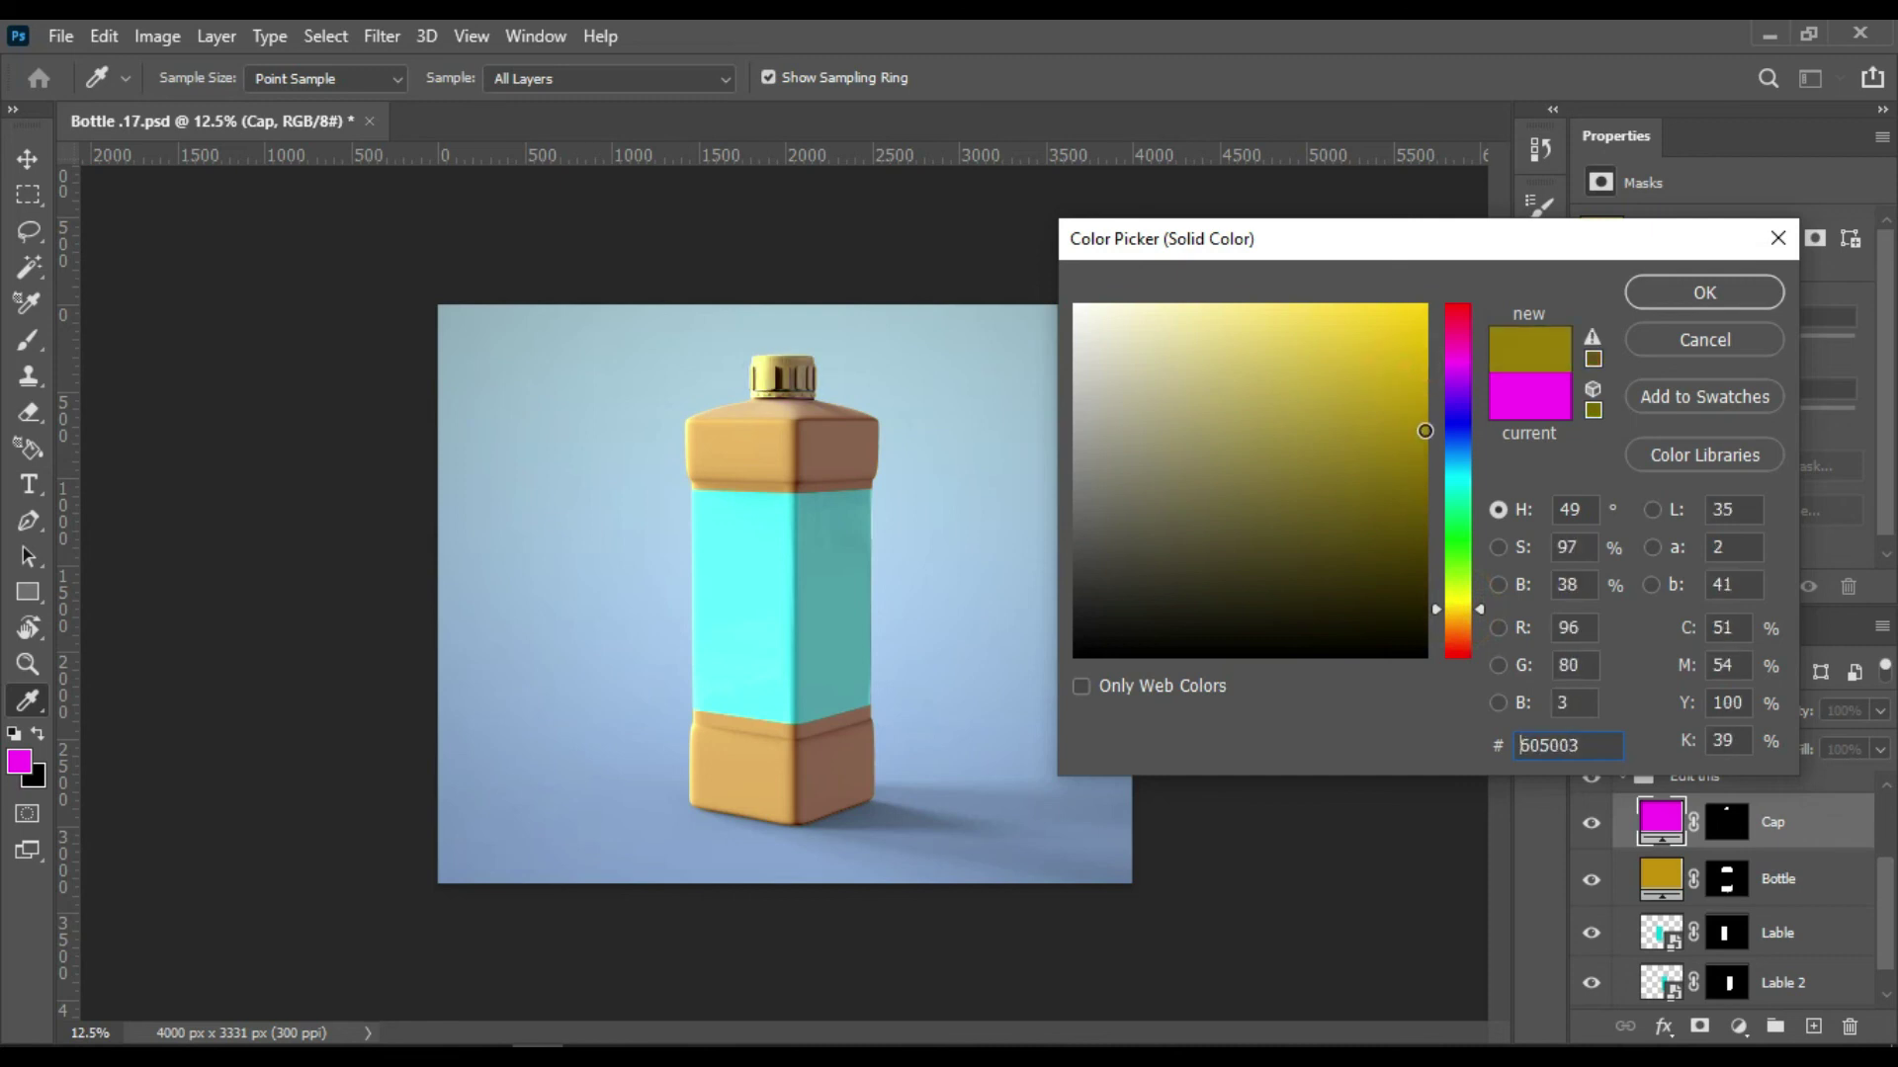
pyautogui.moveTo(1459, 620); pyautogui.dragTo(1461, 629)
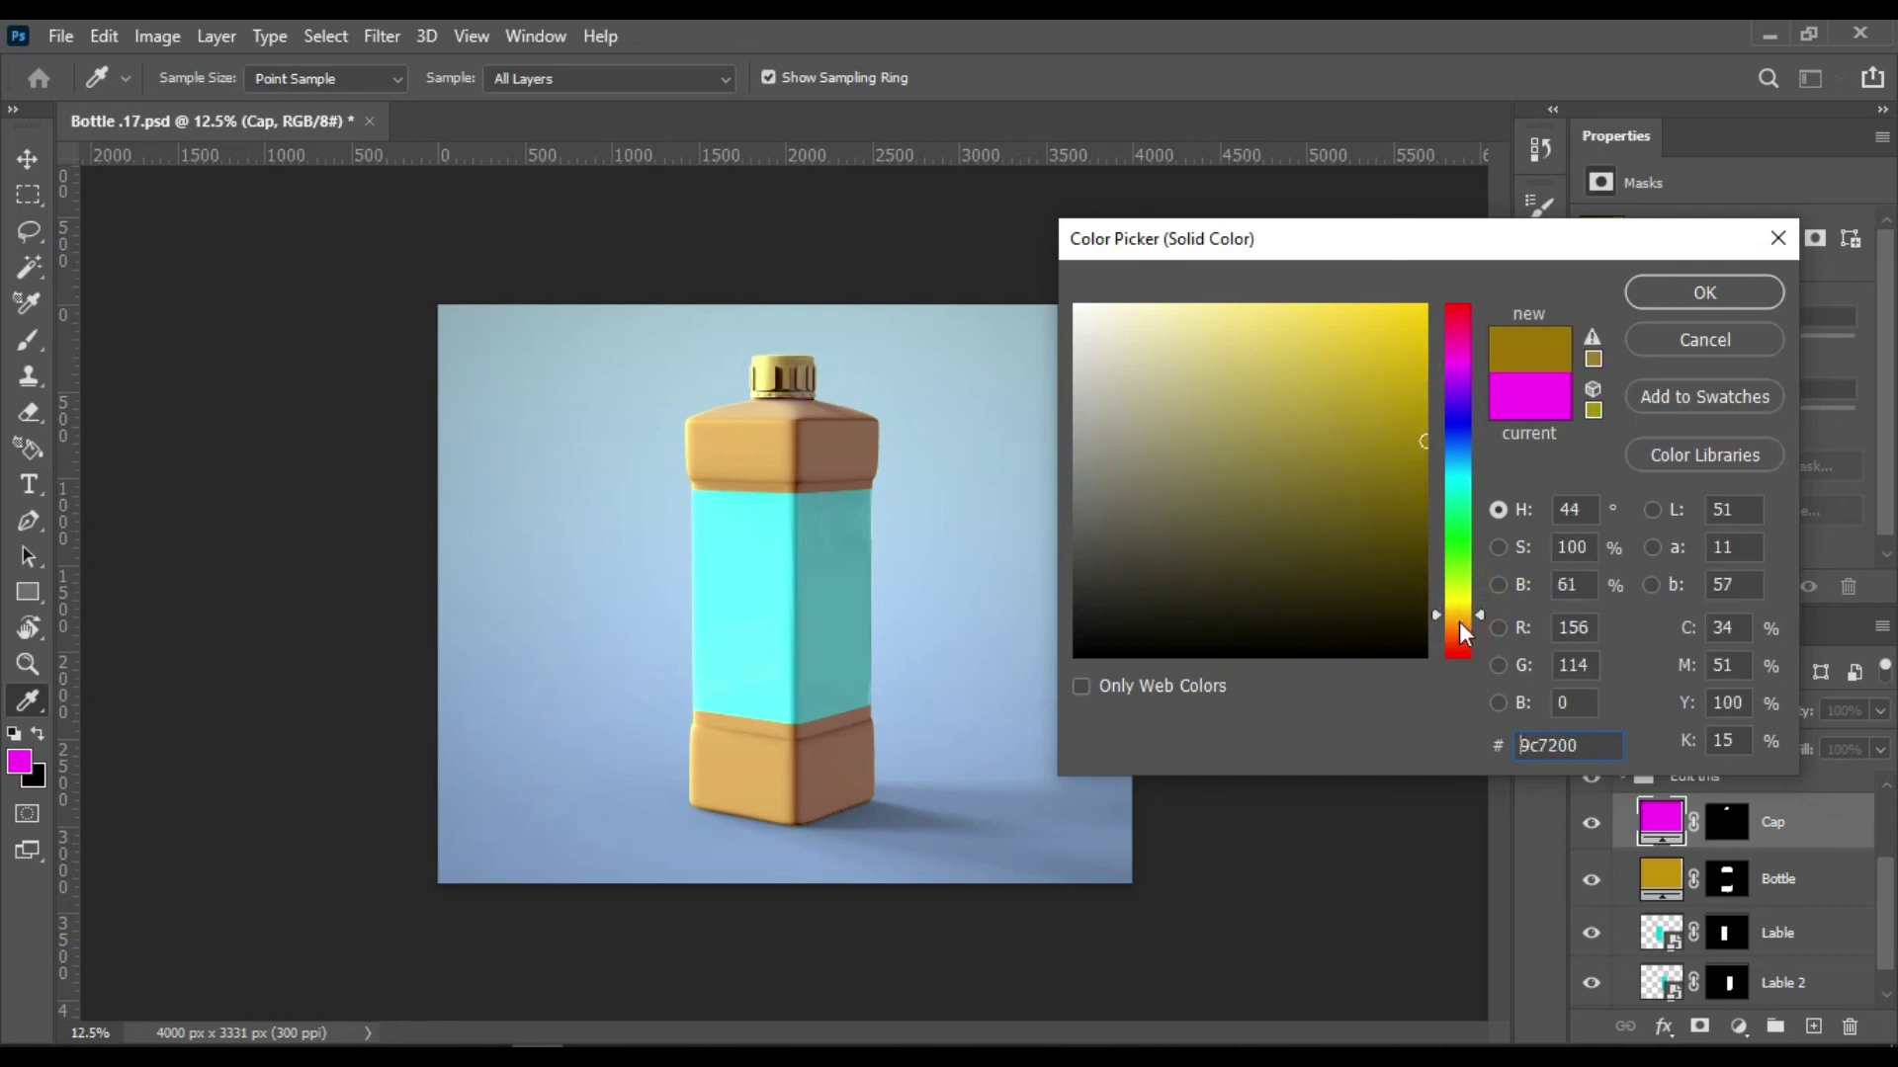
pyautogui.moveTo(1403, 374)
pyautogui.mouseDown()
pyautogui.moveTo(1259, 342)
pyautogui.moveTo(1471, 329)
pyautogui.moveTo(1484, 267)
pyautogui.mouseUp()
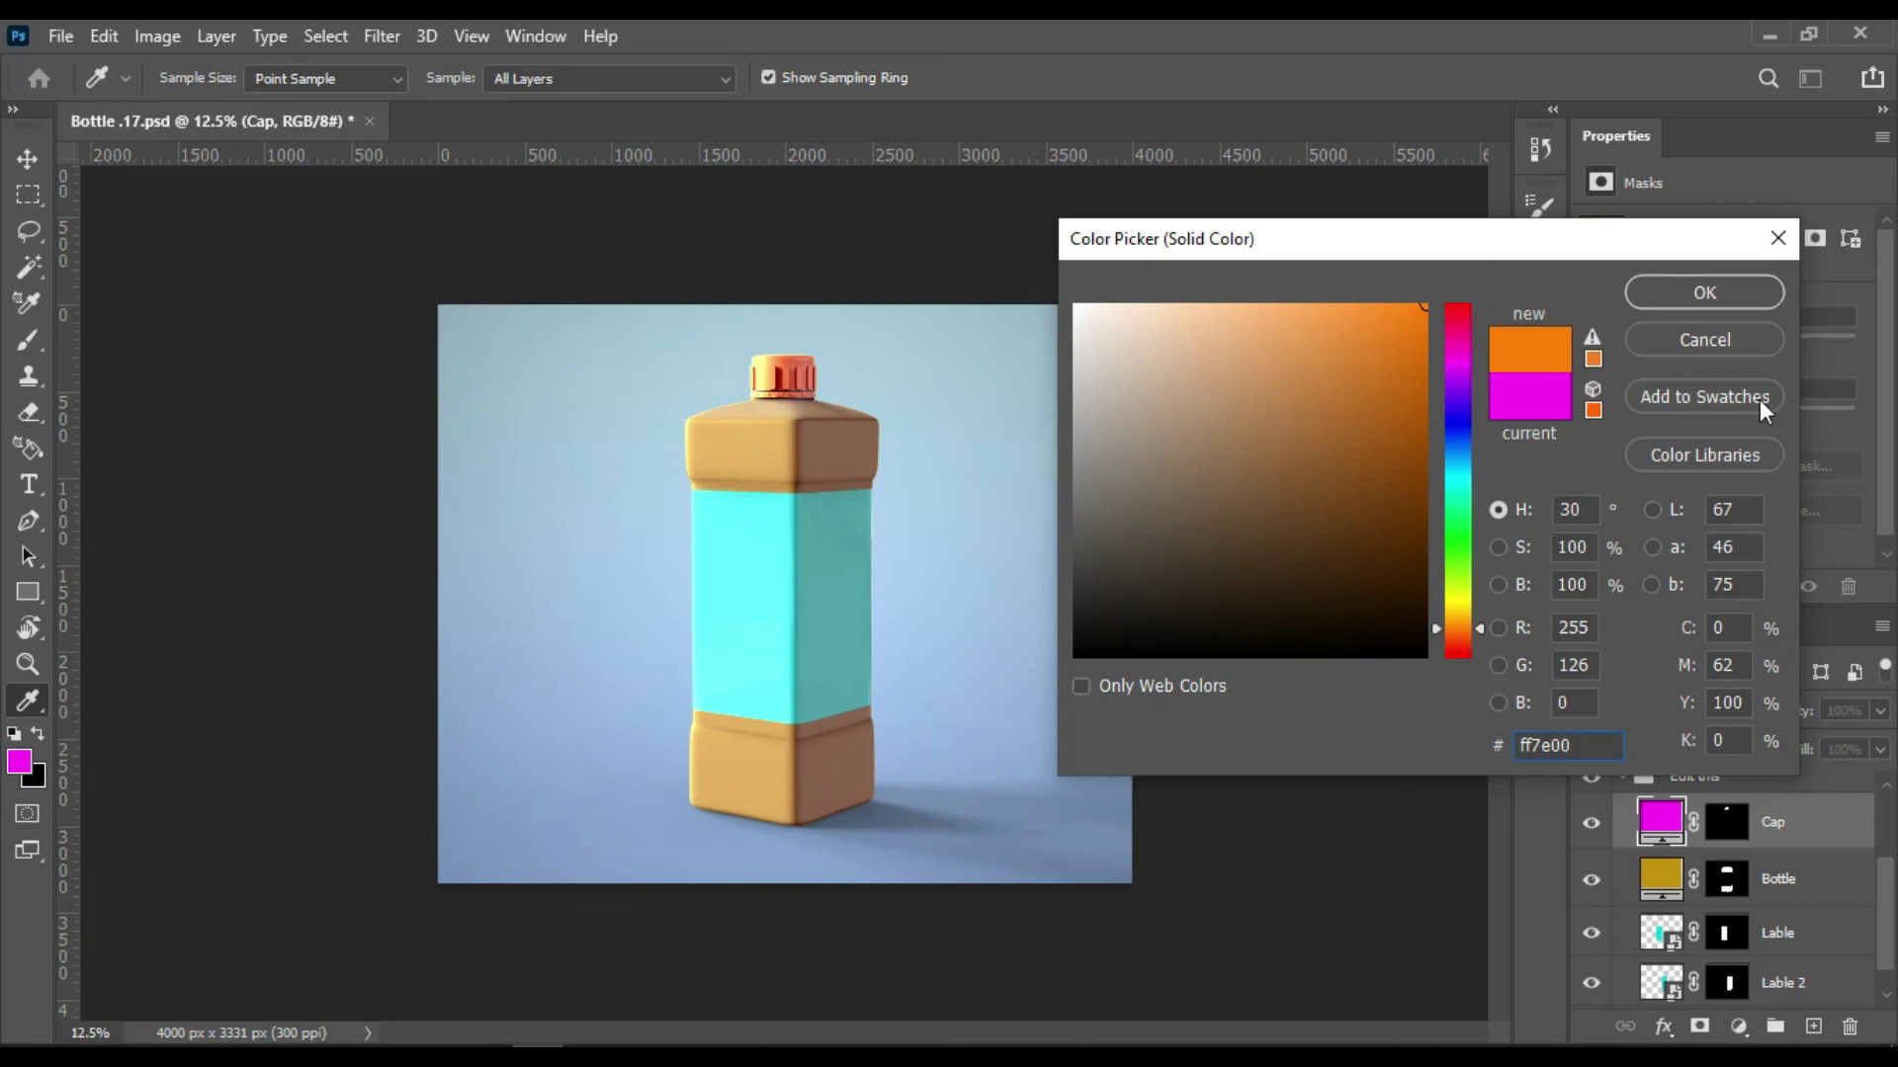
pyautogui.click(1675, 290)
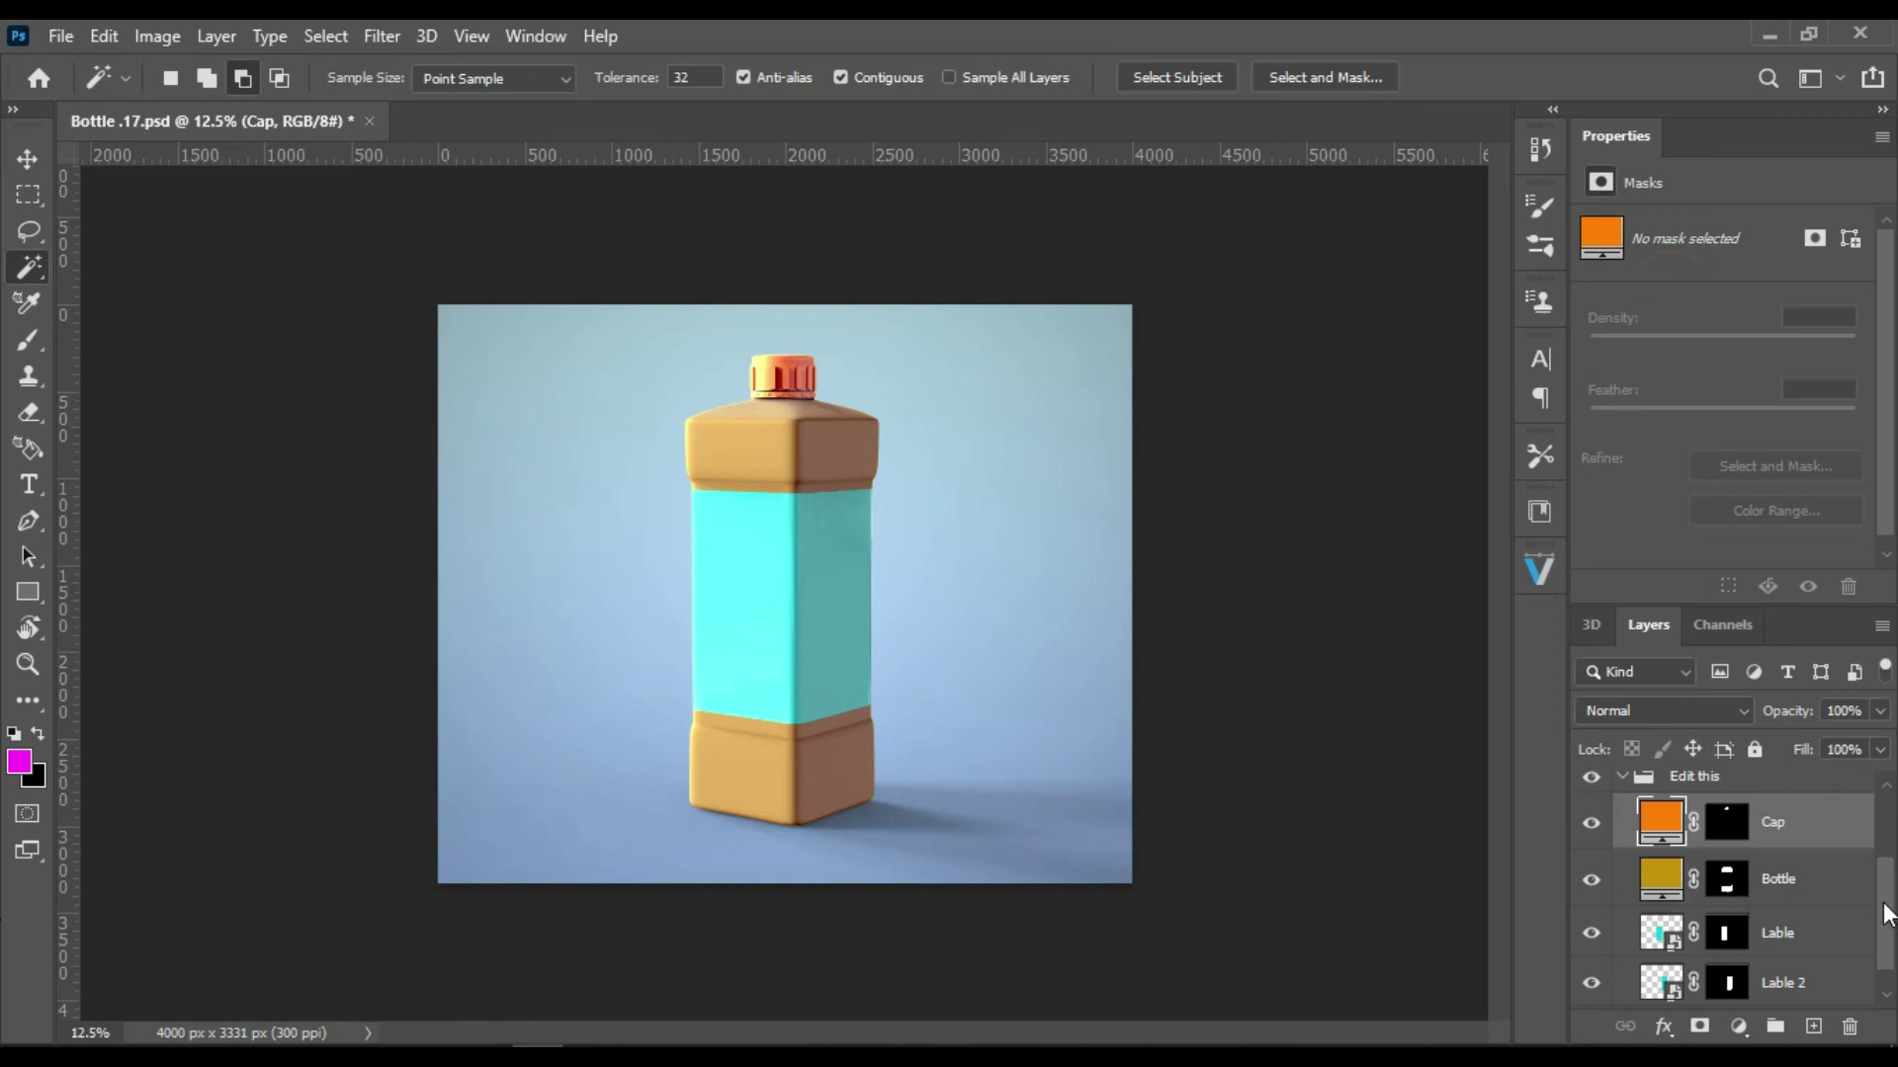
pyautogui.scroll(-1, 1888, 914)
# Step: Open the Lable smart object as Rectangle 1.psb, then switch back to Bottle .17.psd
pyautogui.doubleClick(1660, 898)
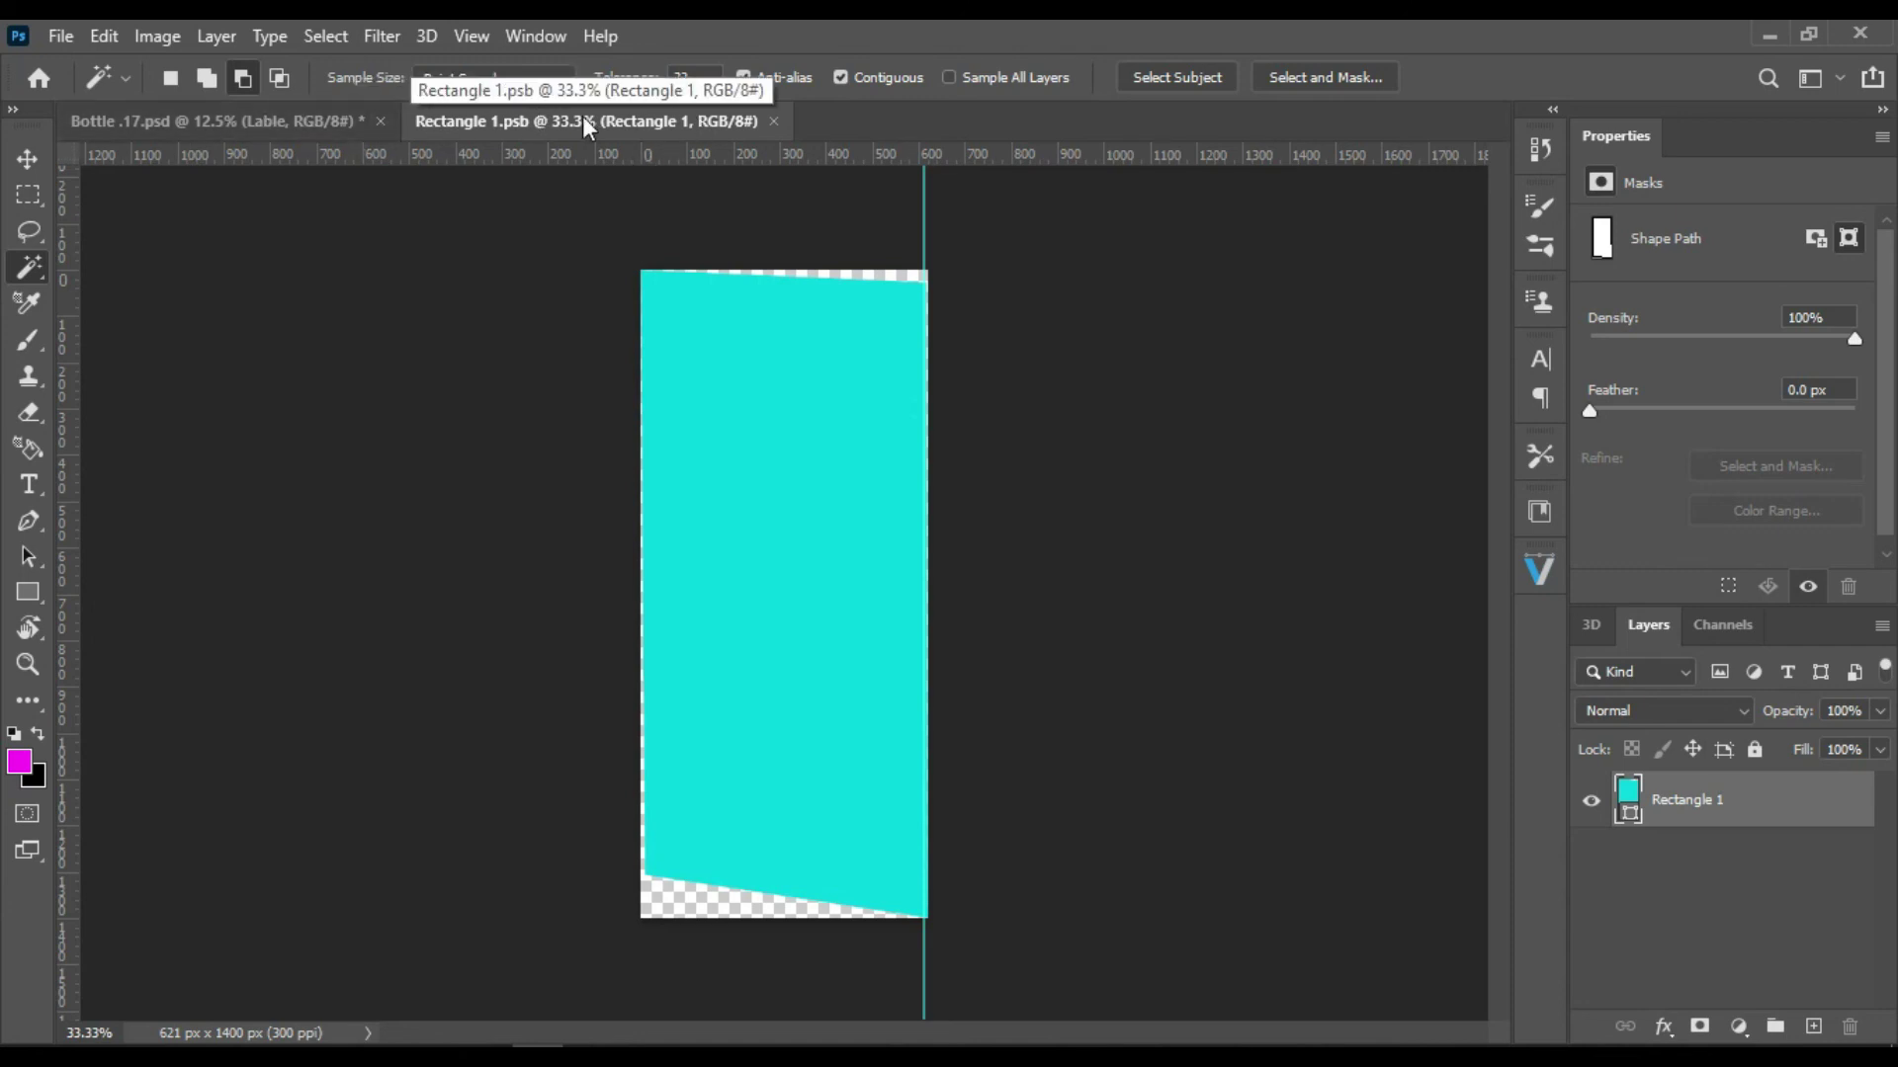
pyautogui.click(329, 122)
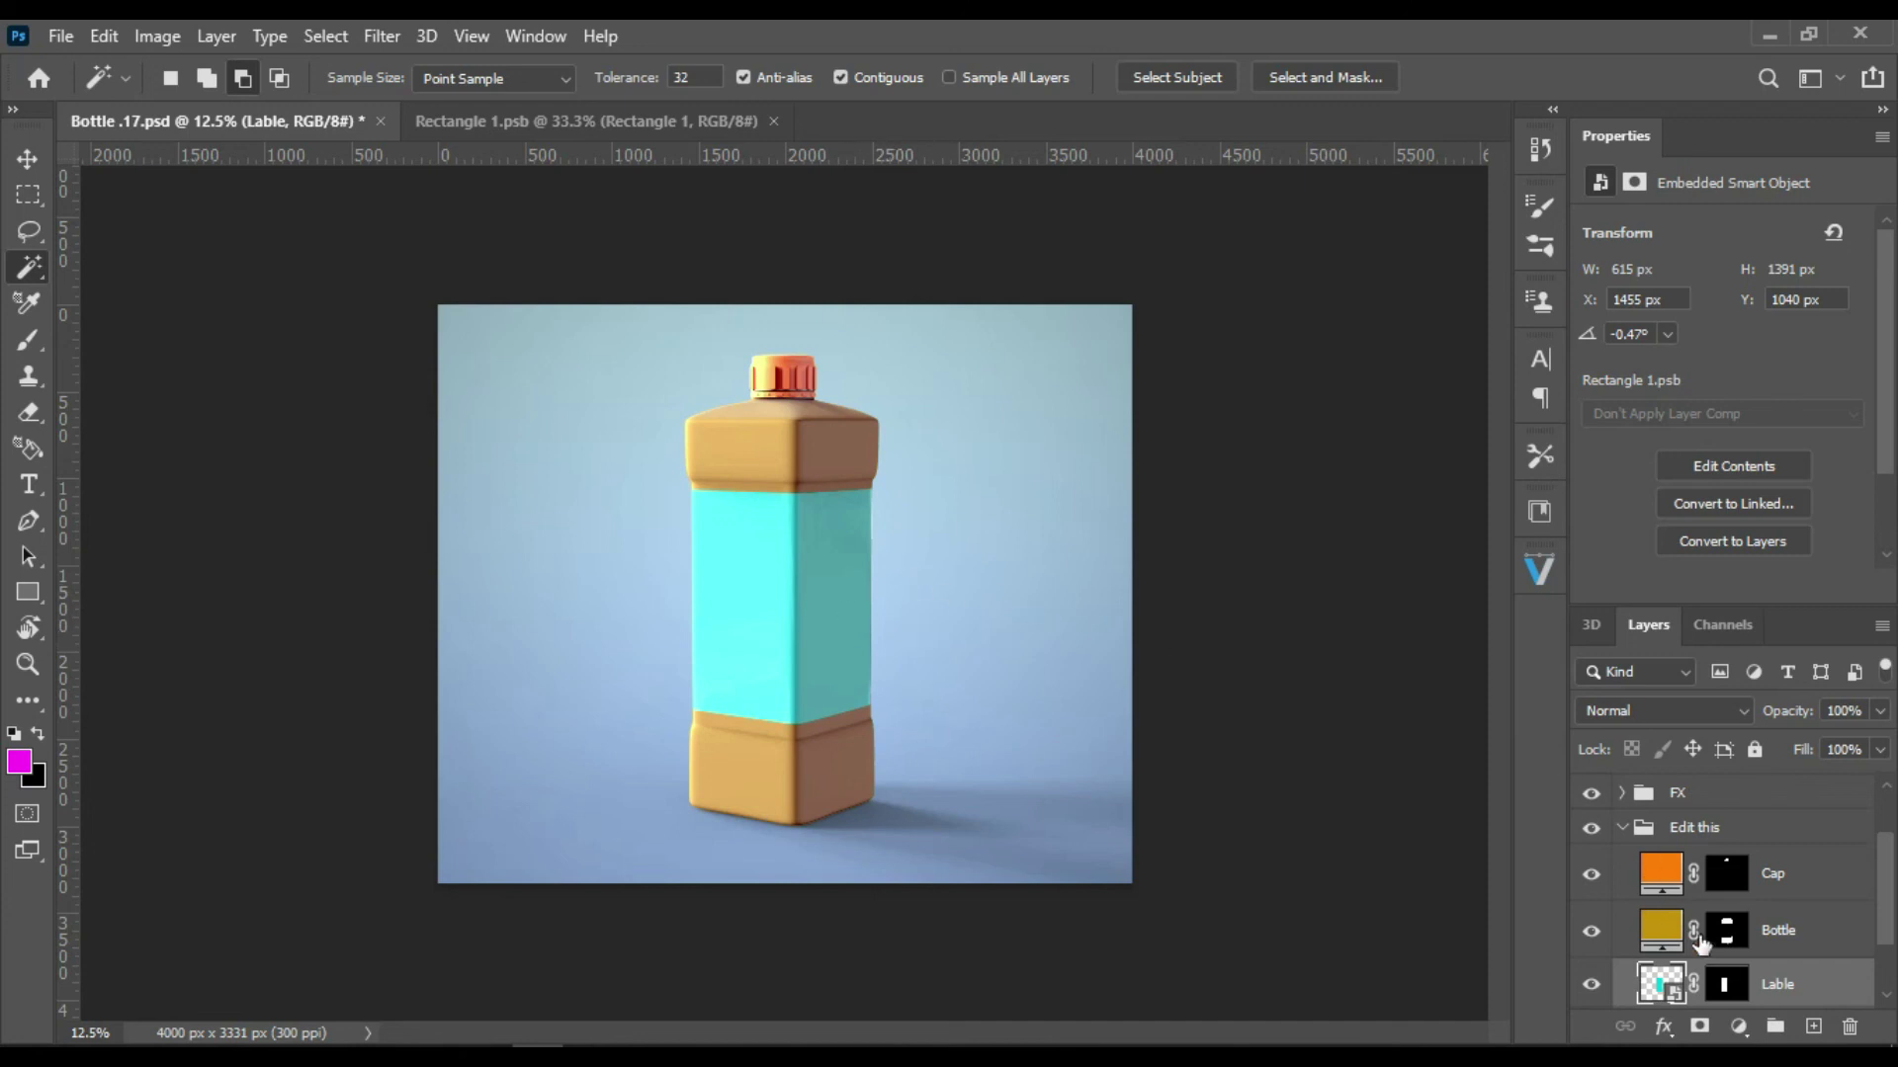
pyautogui.scroll(-2, 1888, 879)
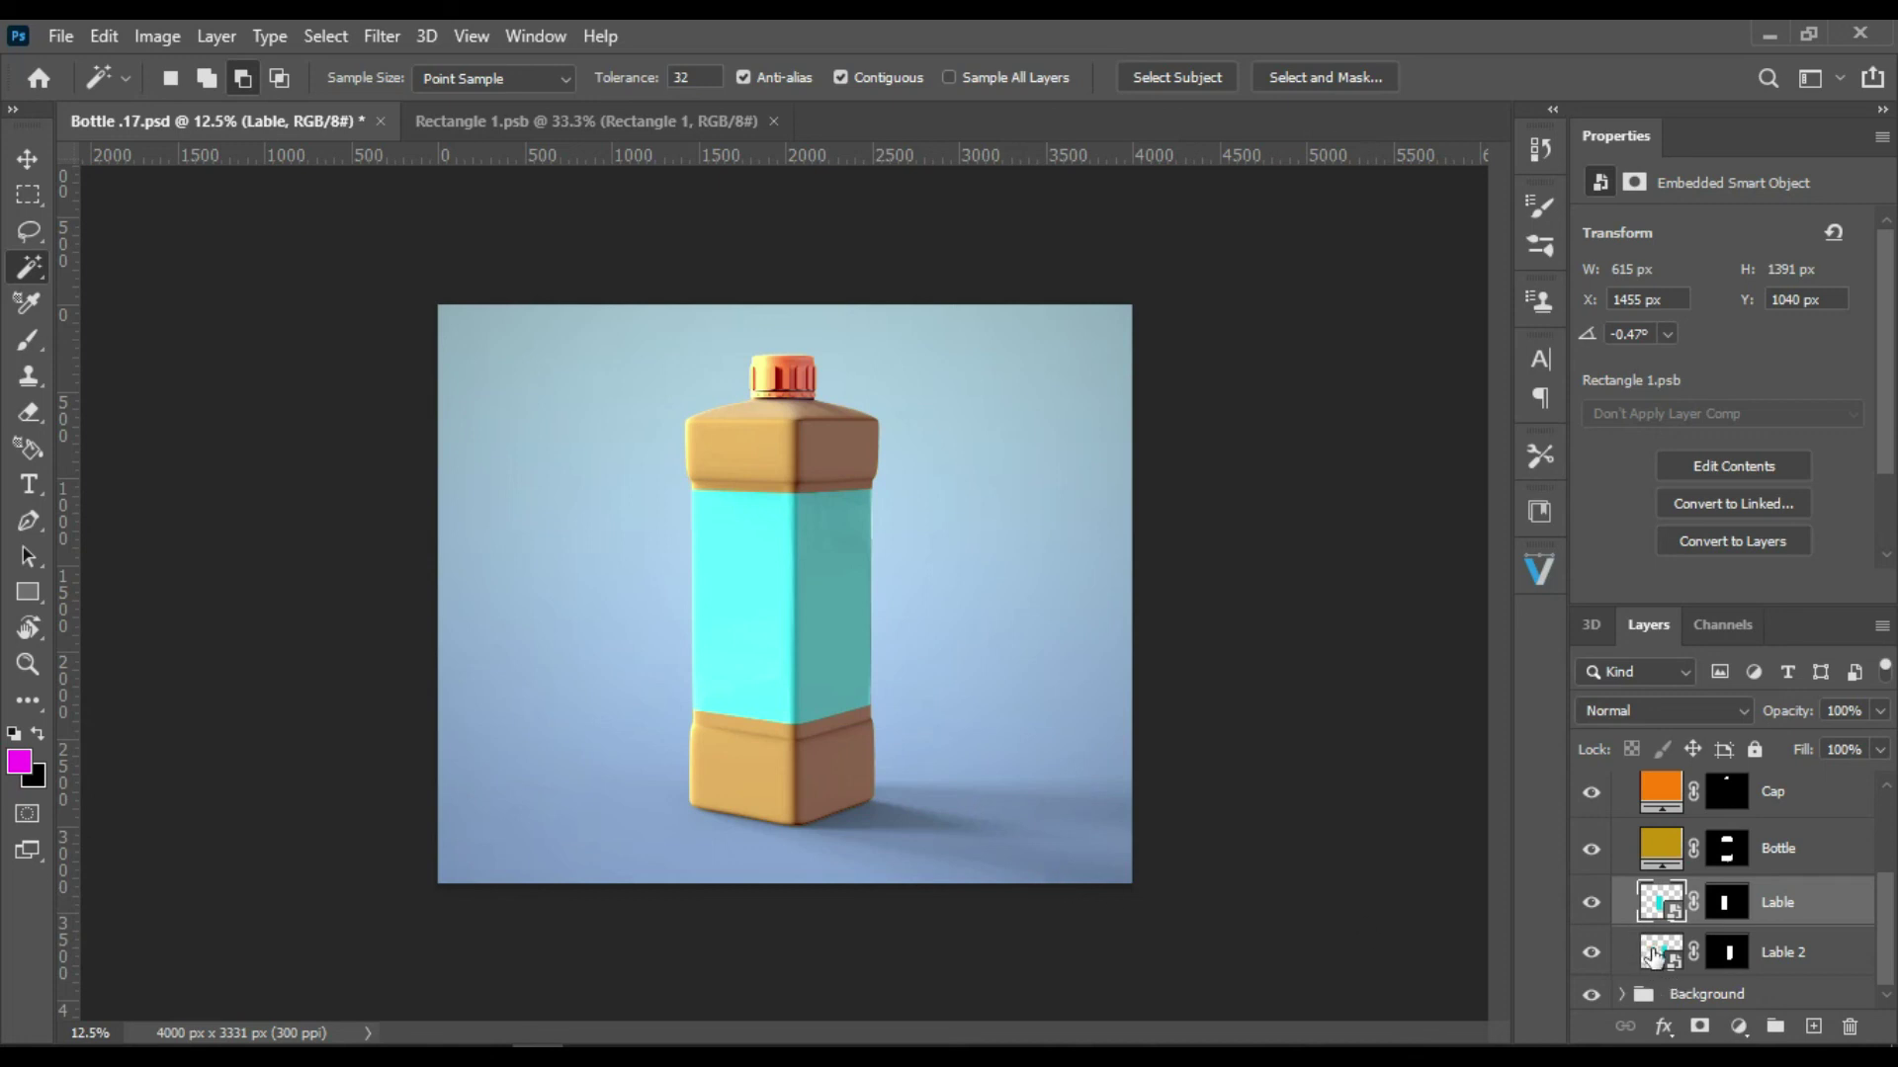
# Step: Recolour the label rectangle's fill to lime green
pyautogui.doubleClick(1652, 954)
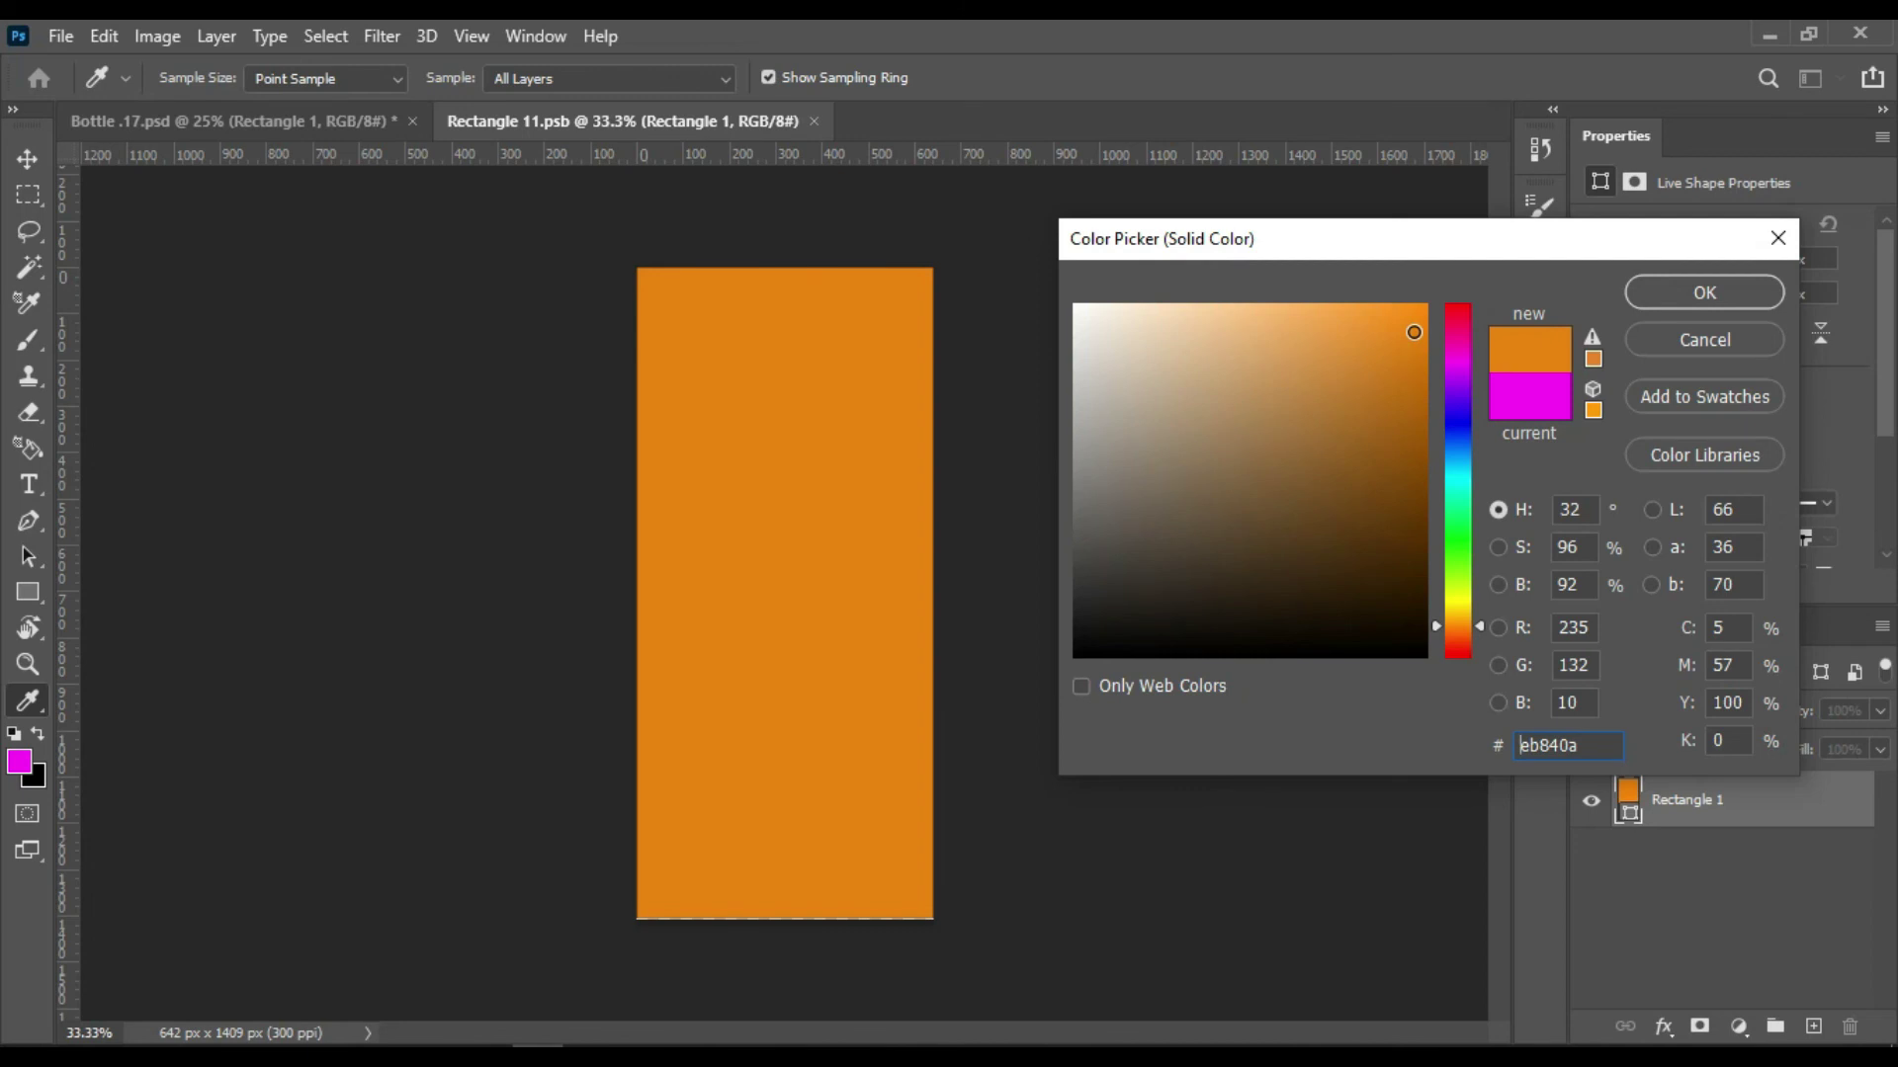
pyautogui.click(1457, 588)
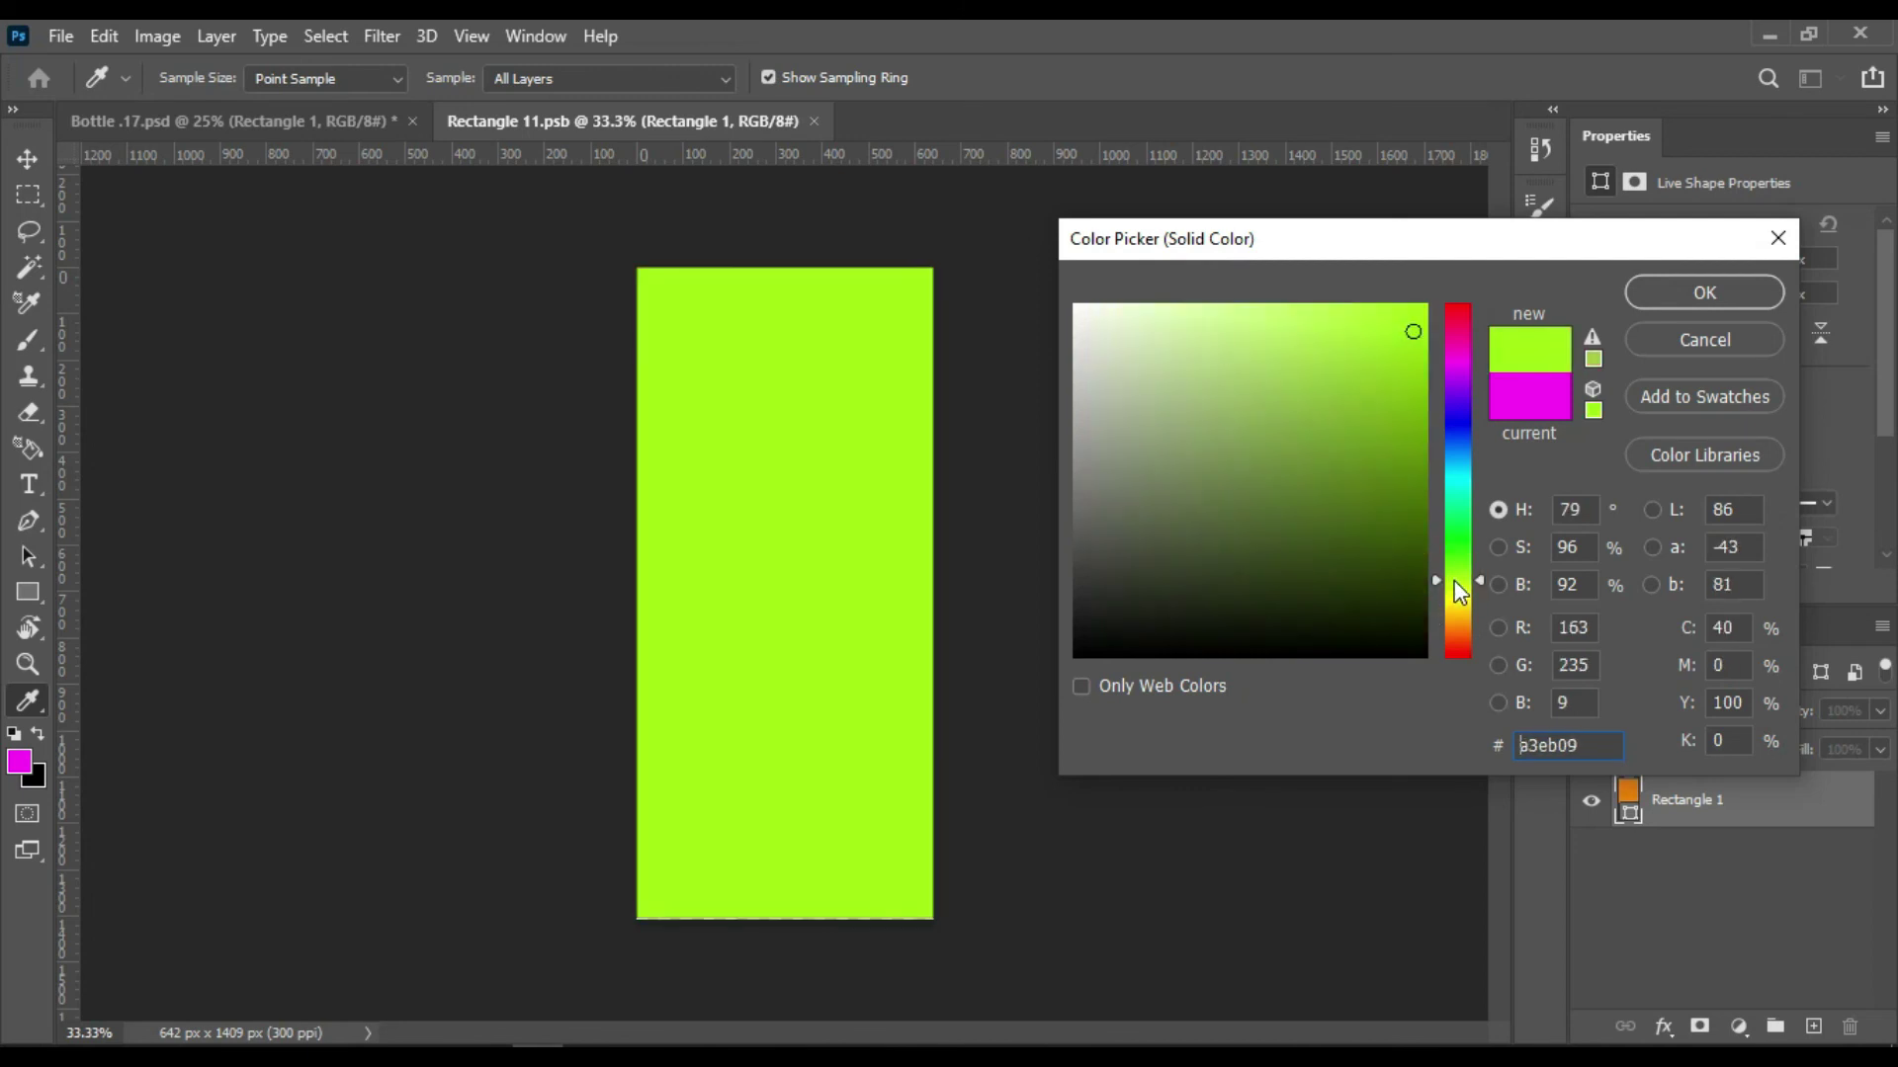
pyautogui.moveTo(1459, 591); pyautogui.dragTo(1459, 597)
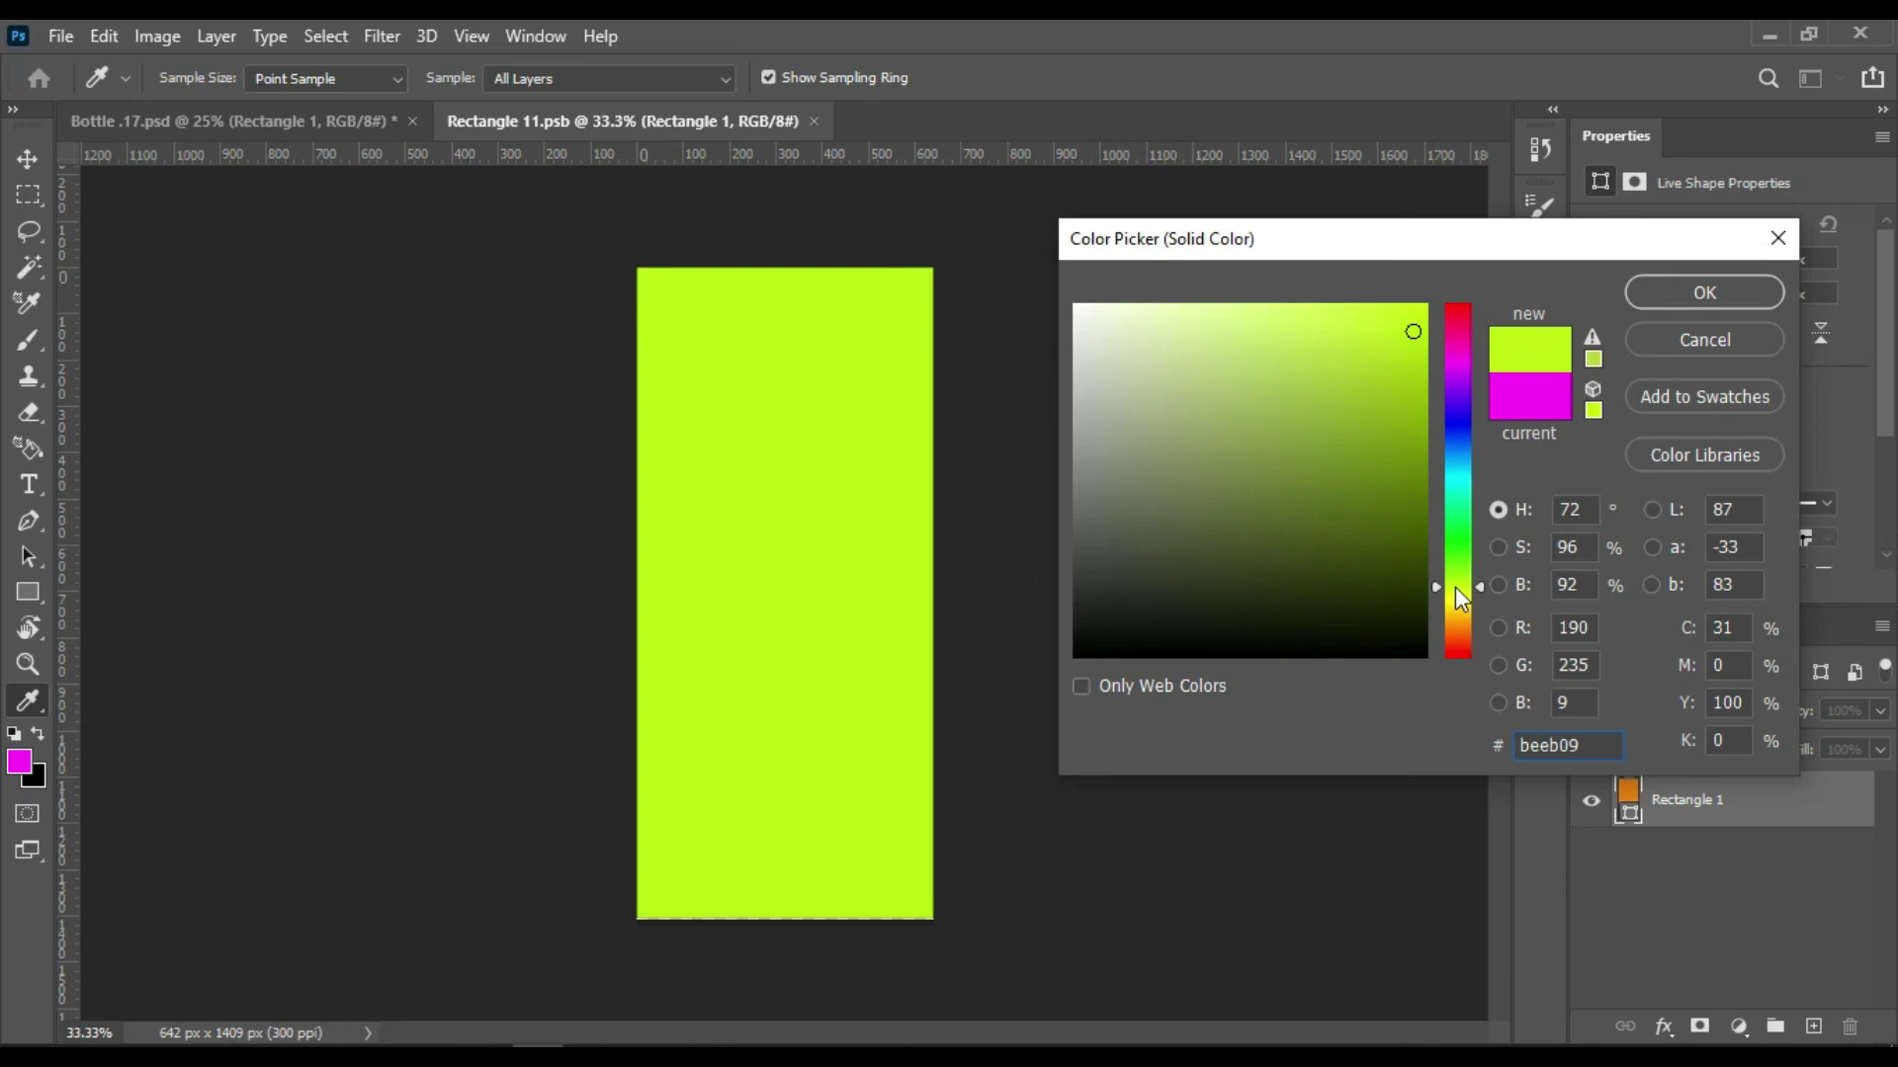
pyautogui.click(1692, 294)
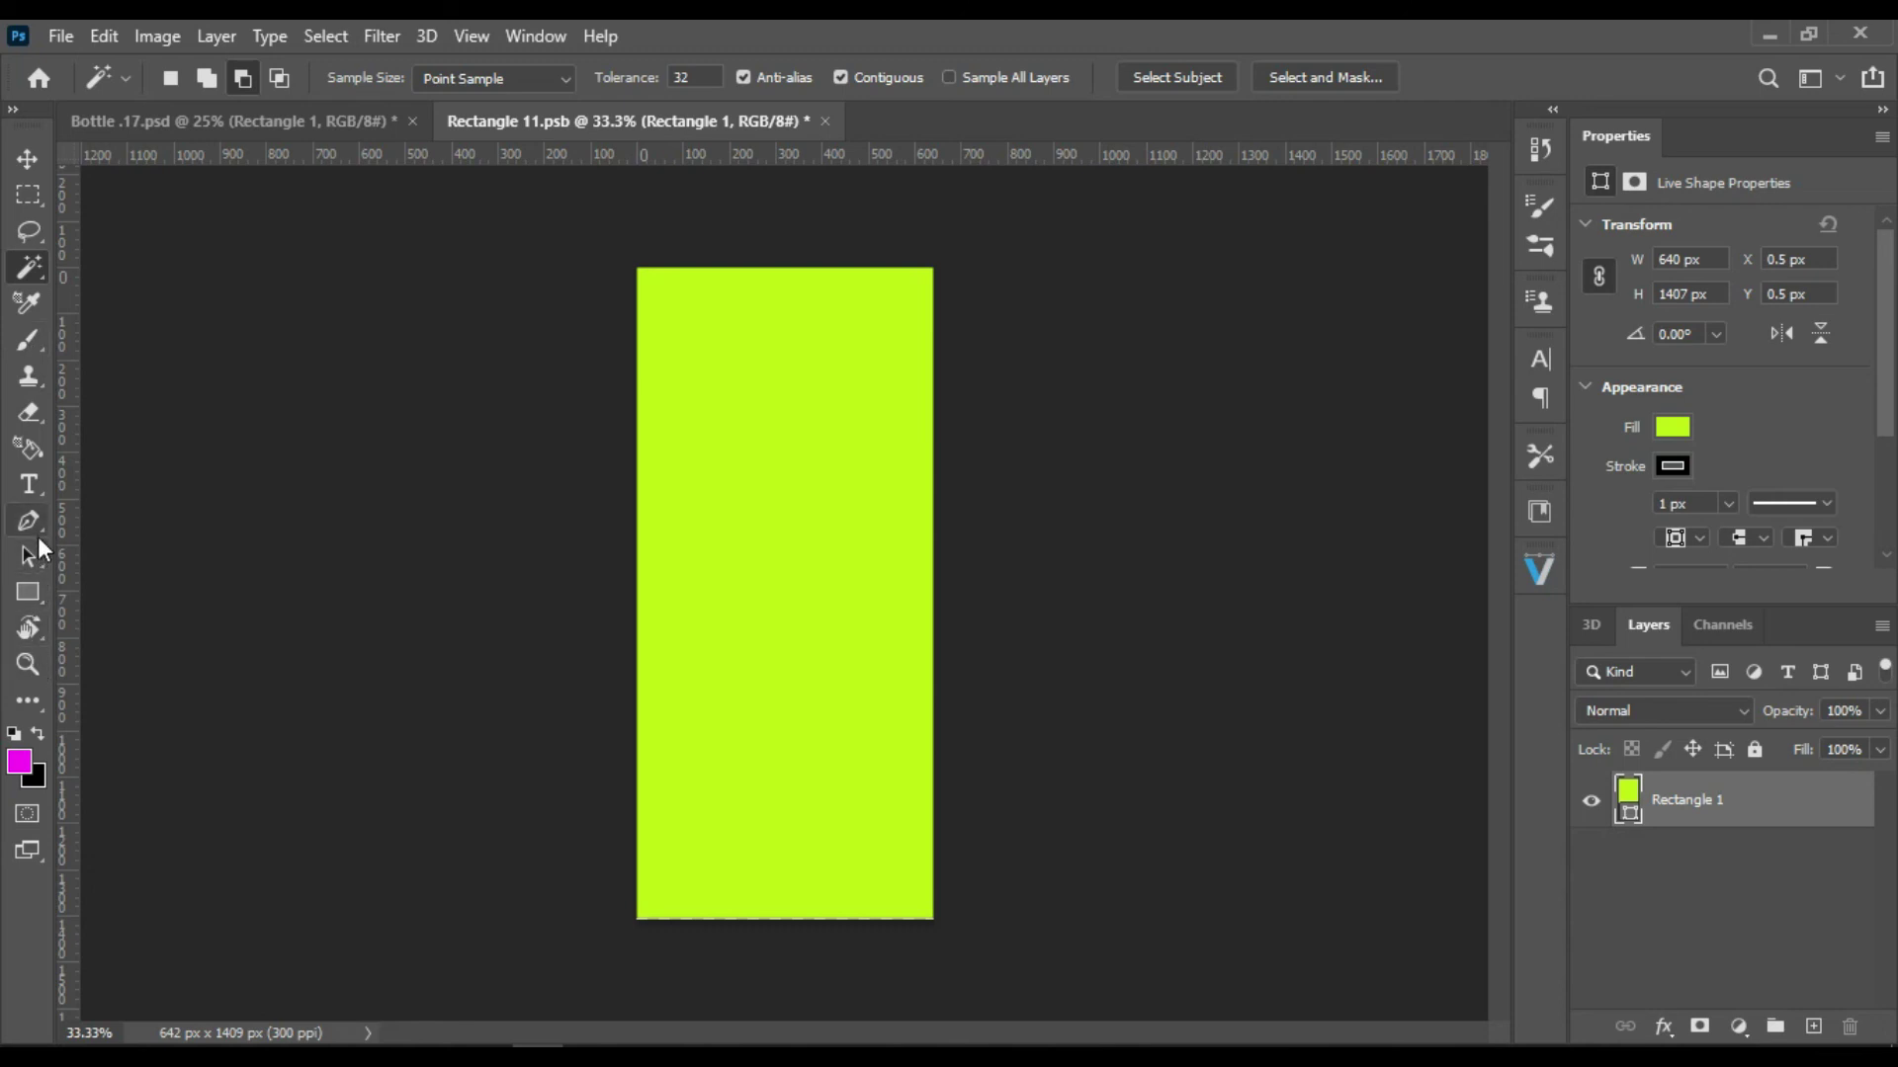
# Step: Type 'Juice Bottle Mockup' as a new text layer on the label and commit it
pyautogui.click(29, 484)
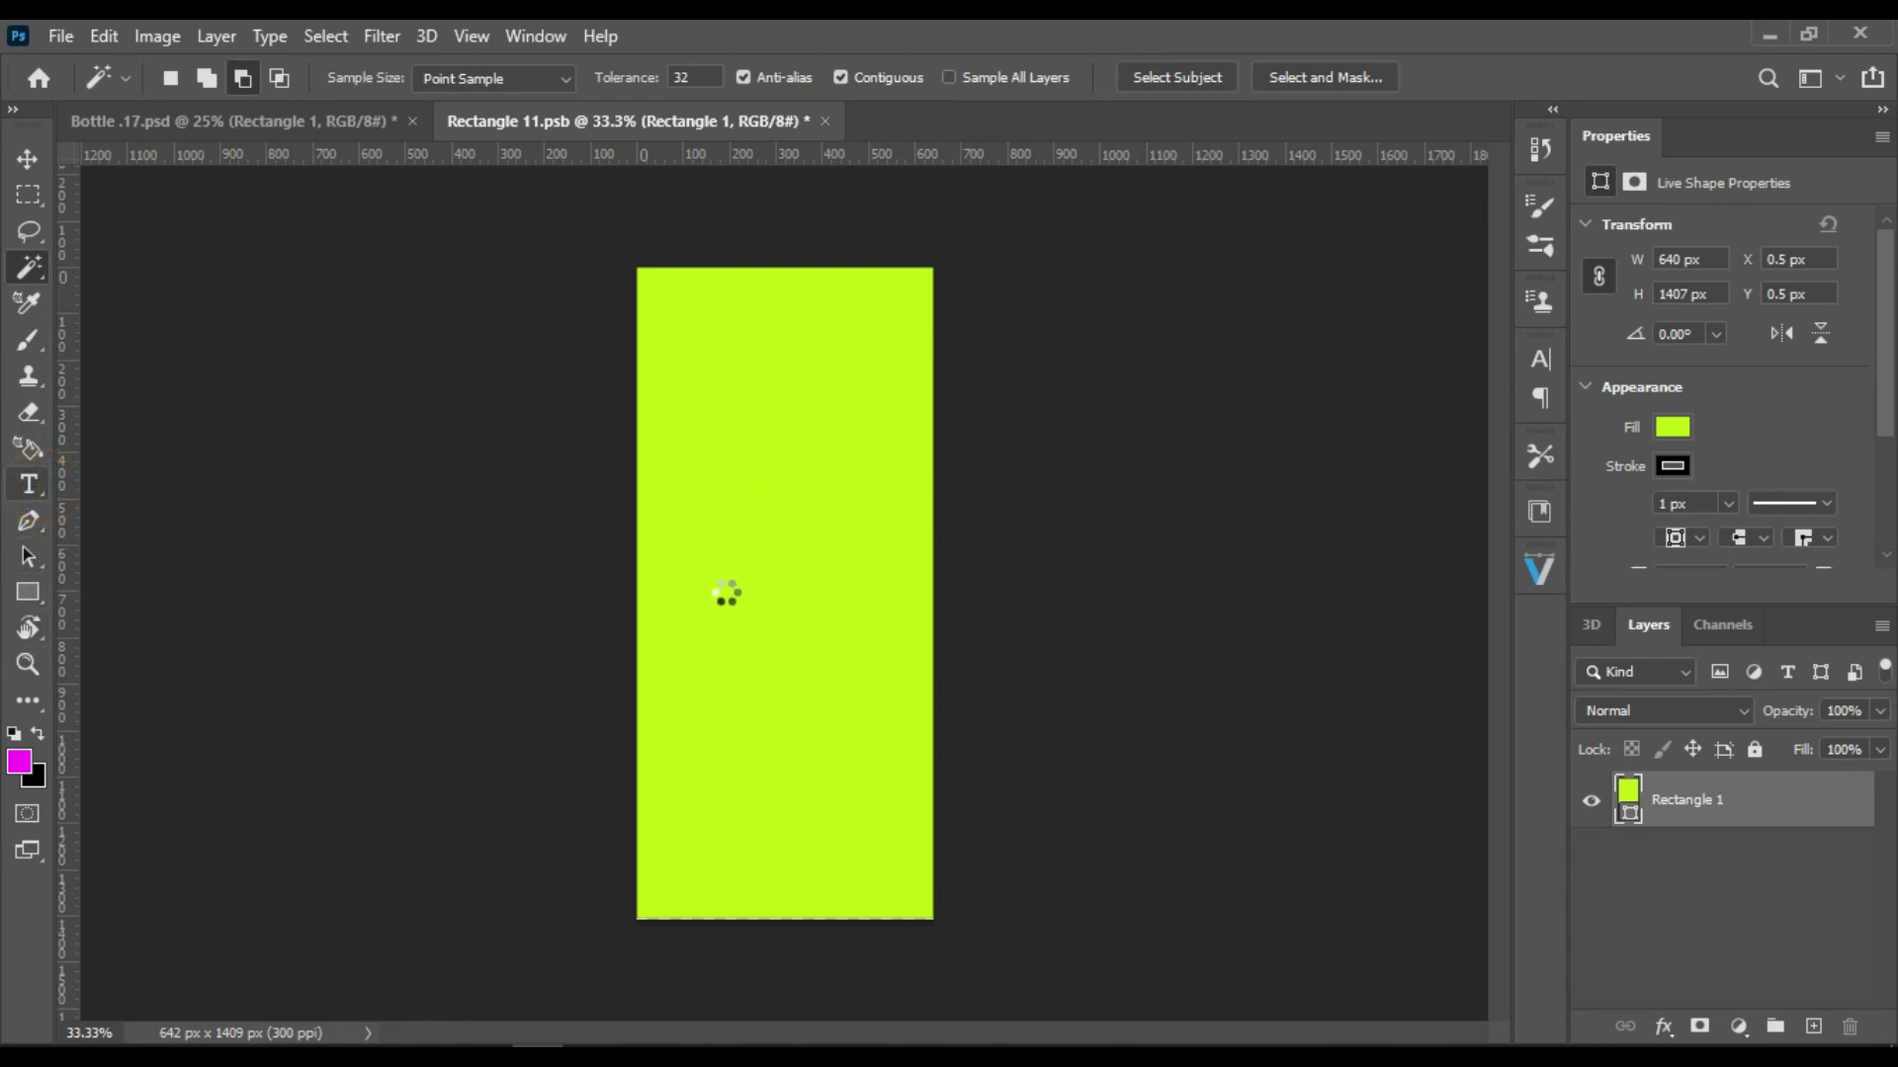
pyautogui.click(764, 539)
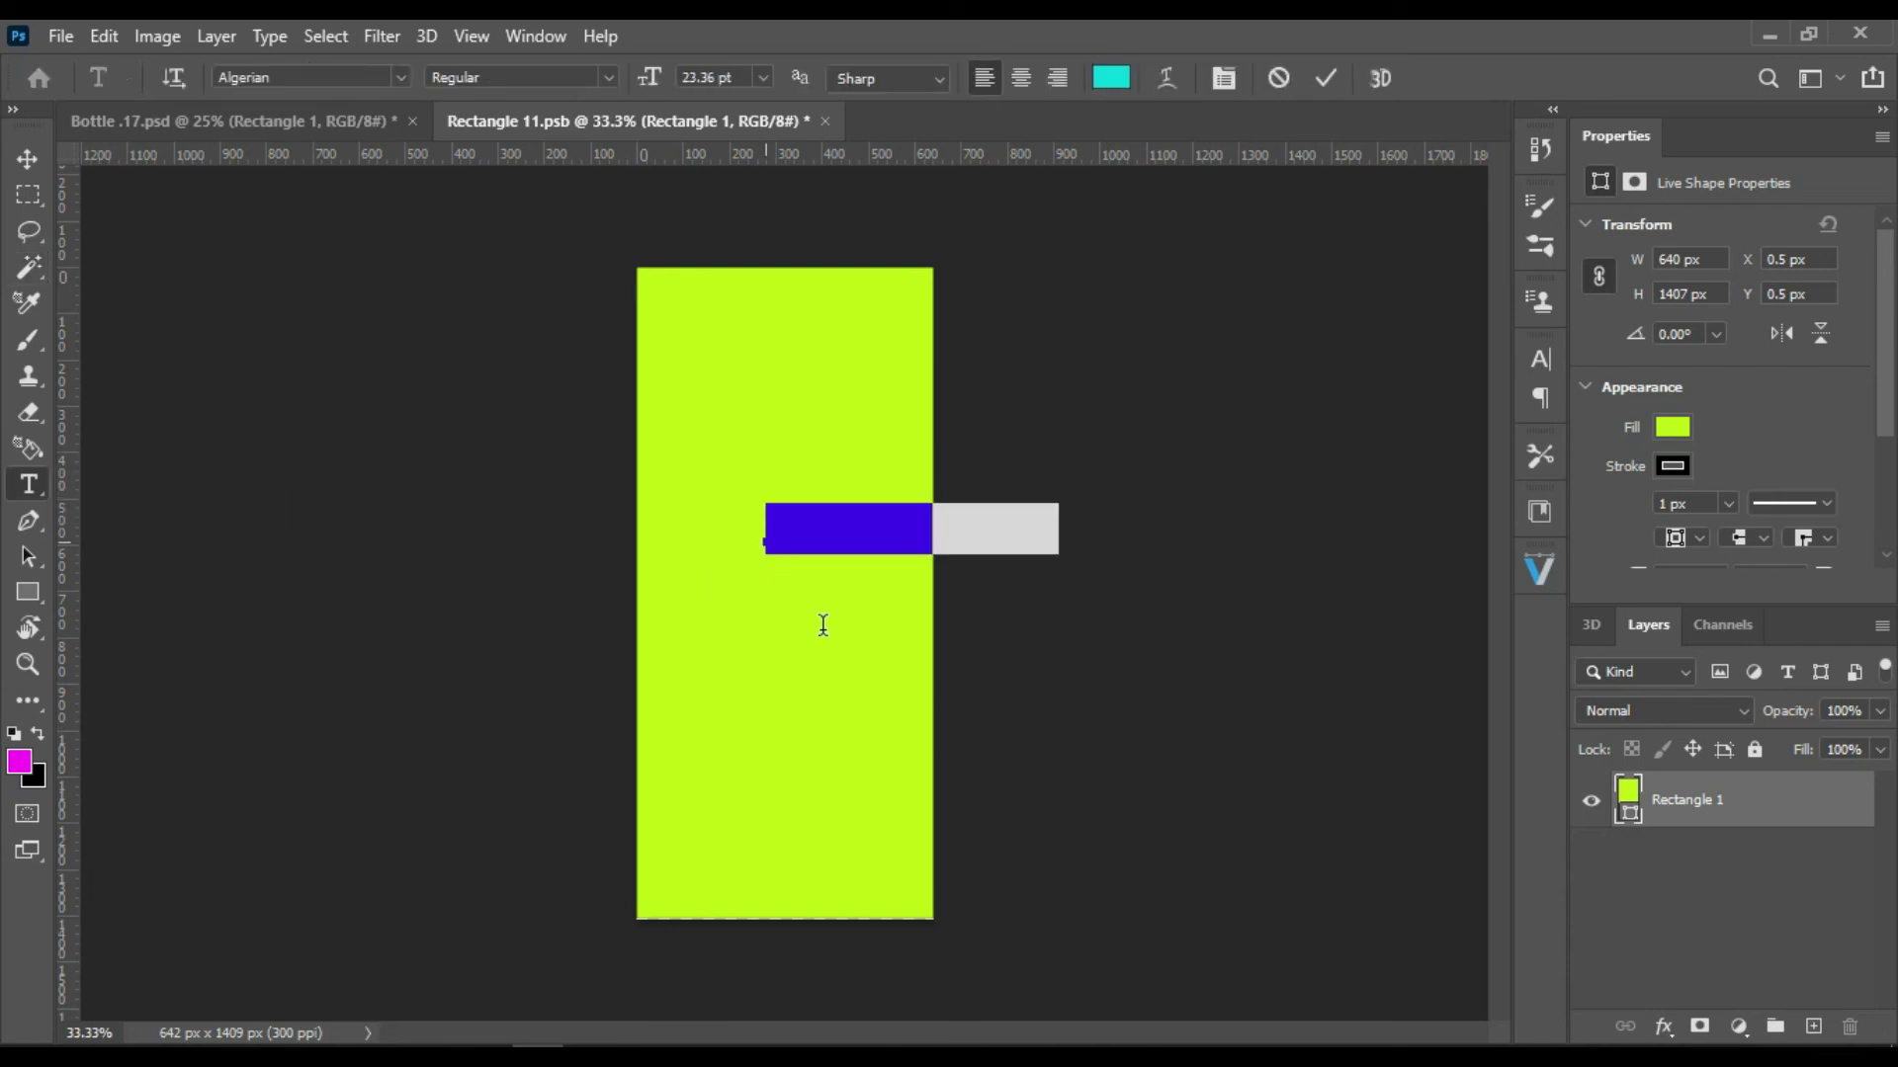
pyautogui.write('JUIC')
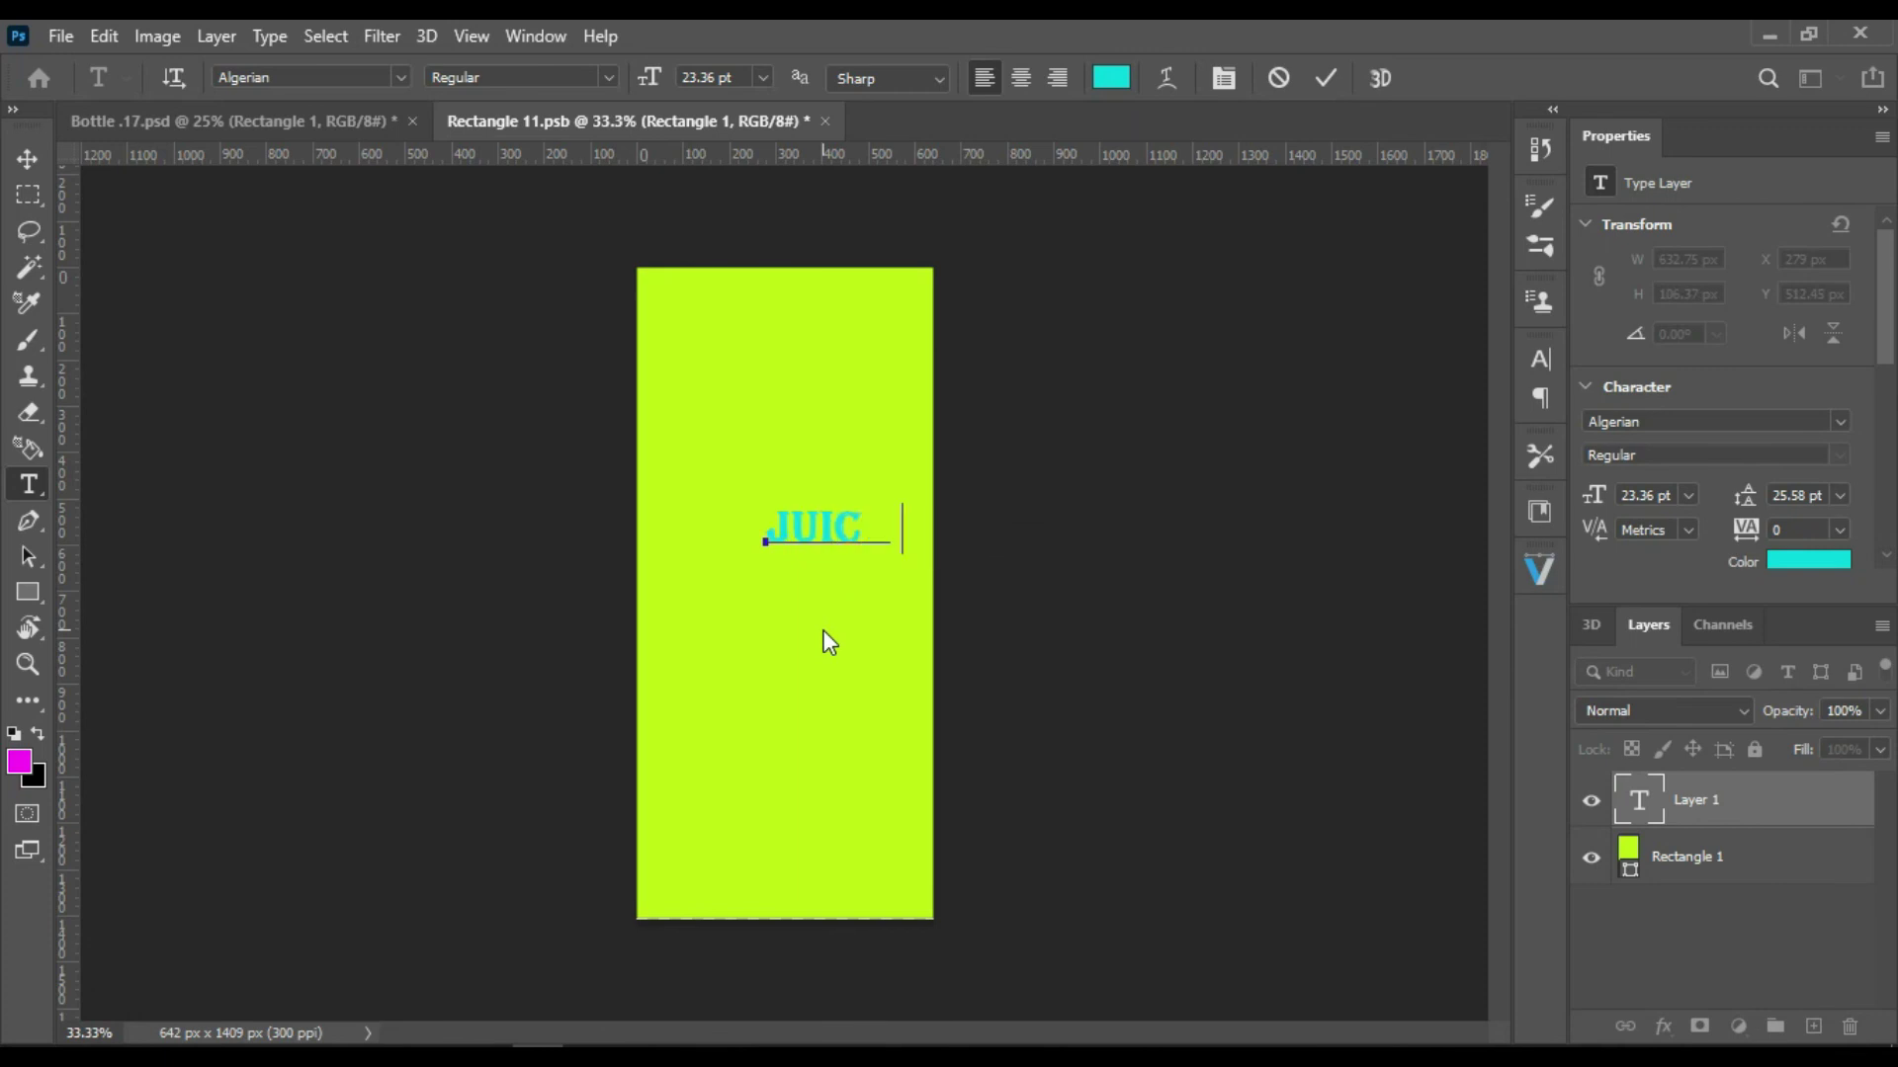
pyautogui.write(' BOTTLESHO')
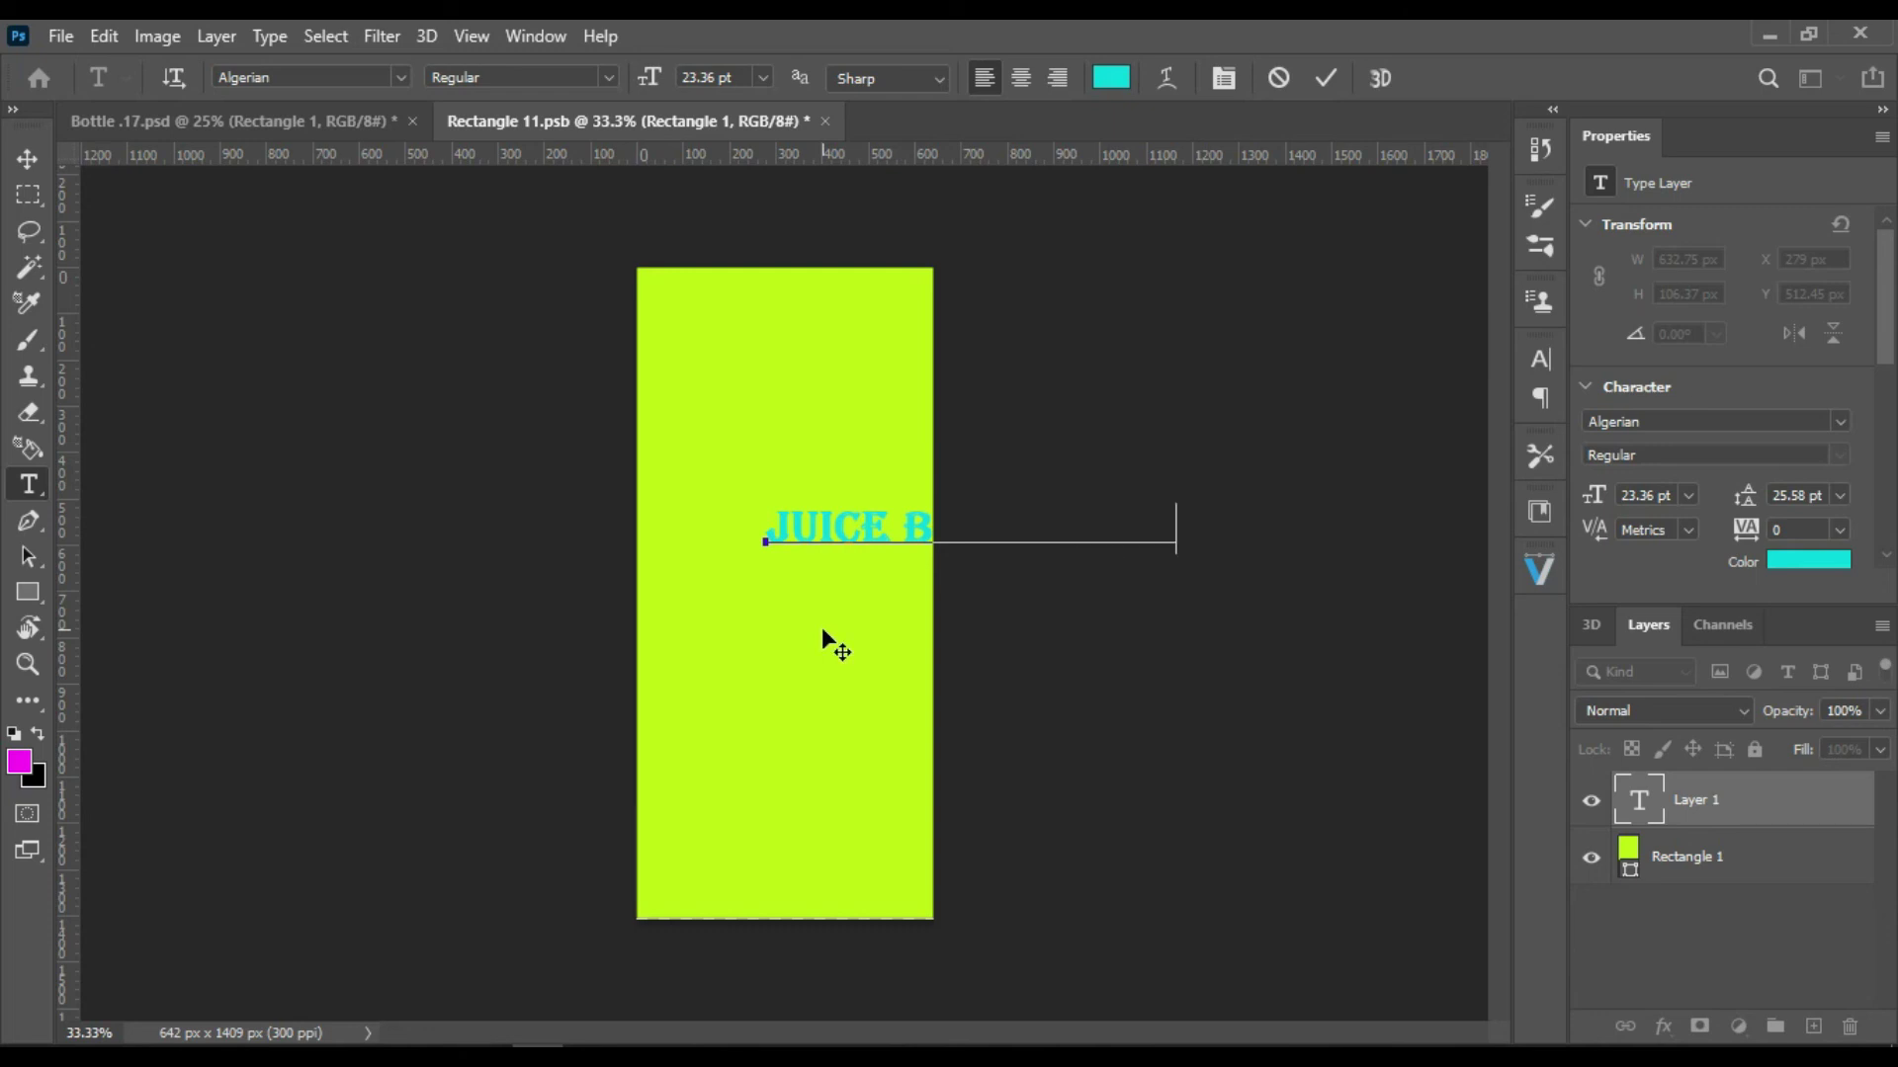
pyautogui.write('P')
pyautogui.click(1736, 974)
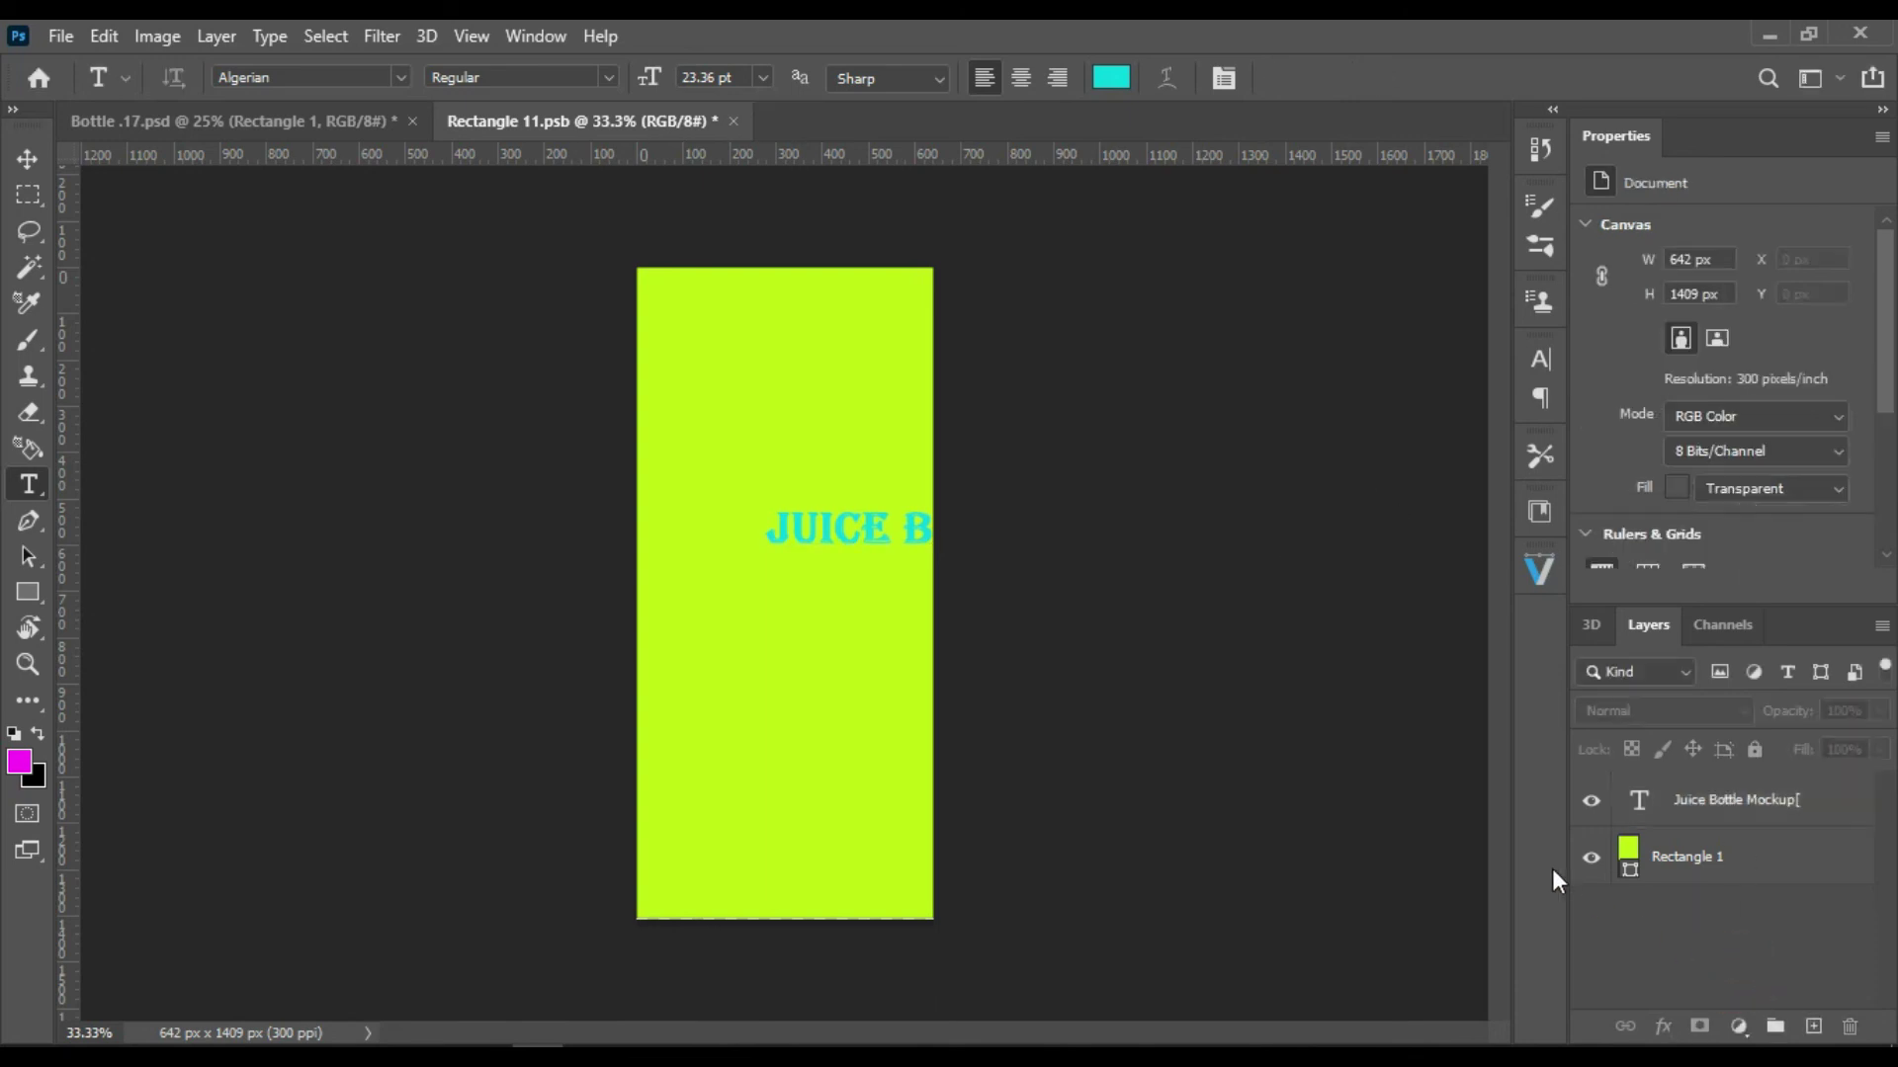
pyautogui.click(1691, 800)
pyautogui.click(1691, 803)
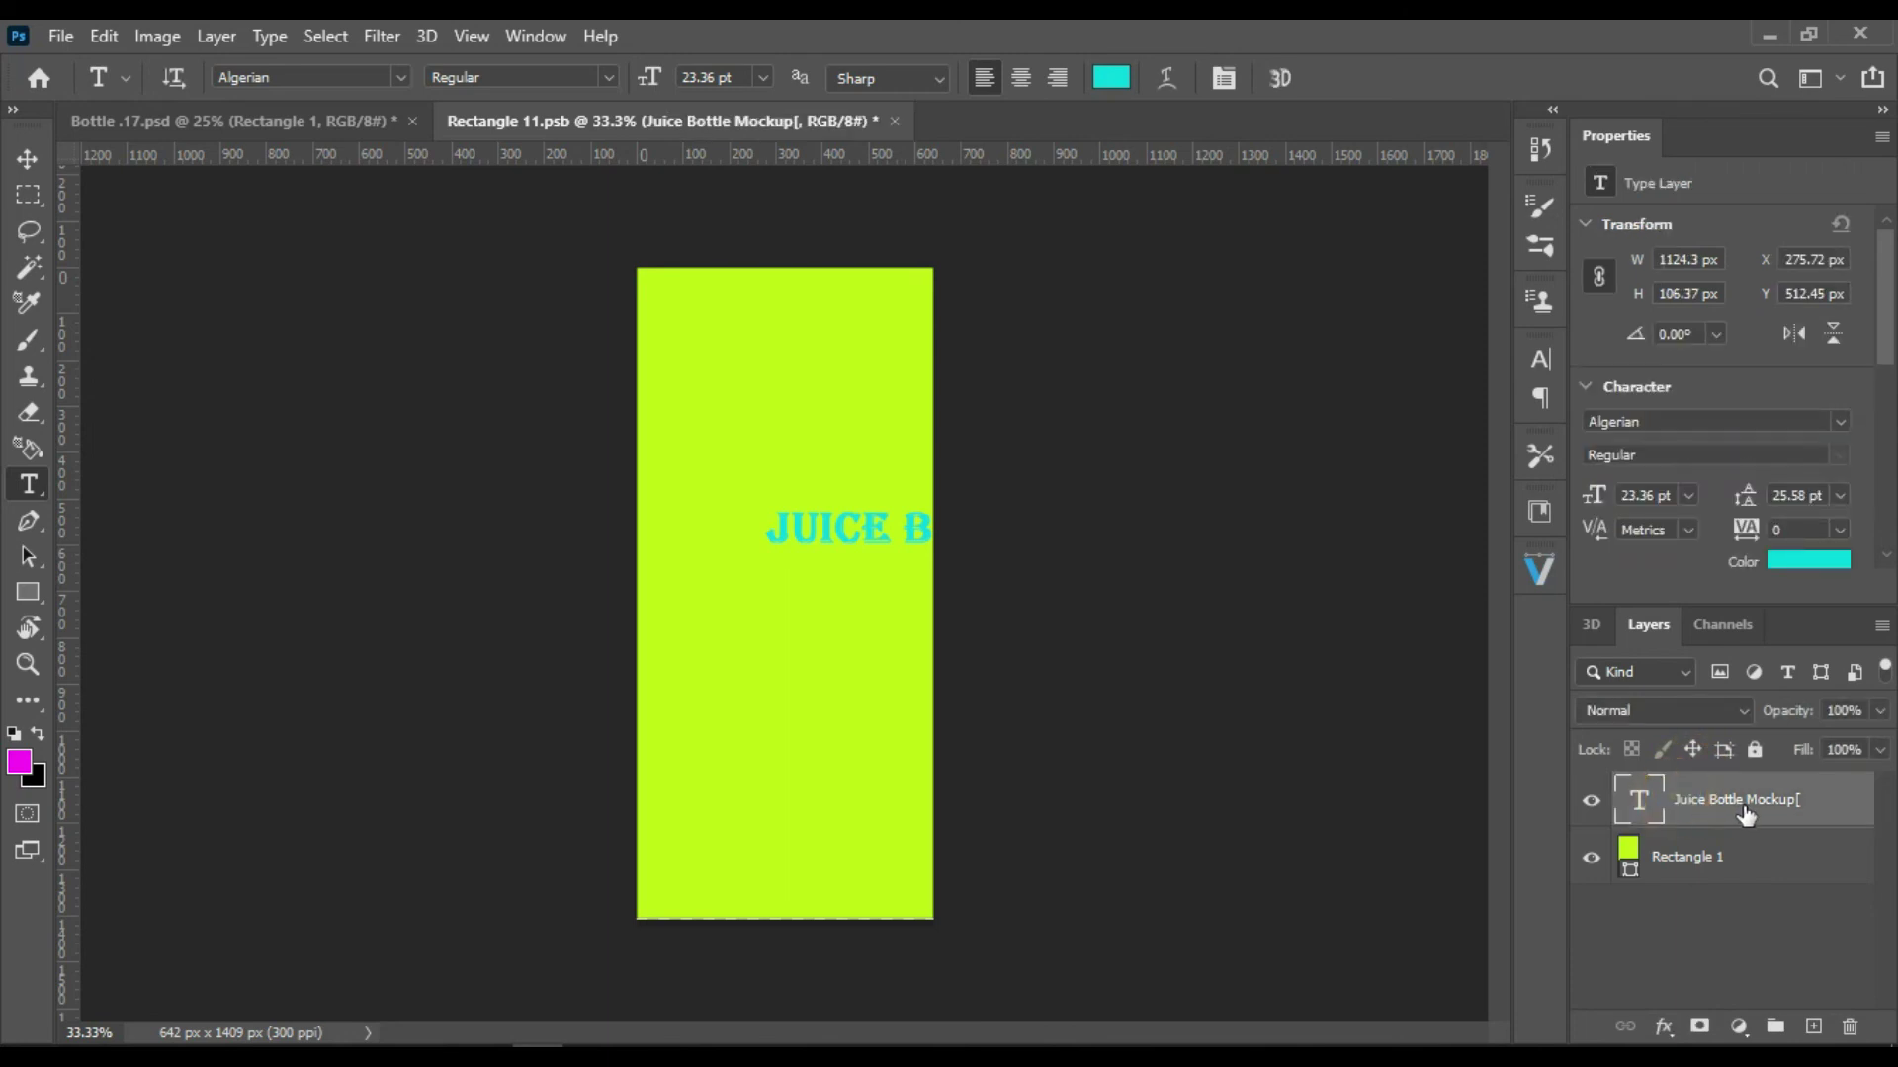
# Step: Rotate the label text -90° to the label centre and delete the stray bracket
pyautogui.hotkey('ctrl', 't')
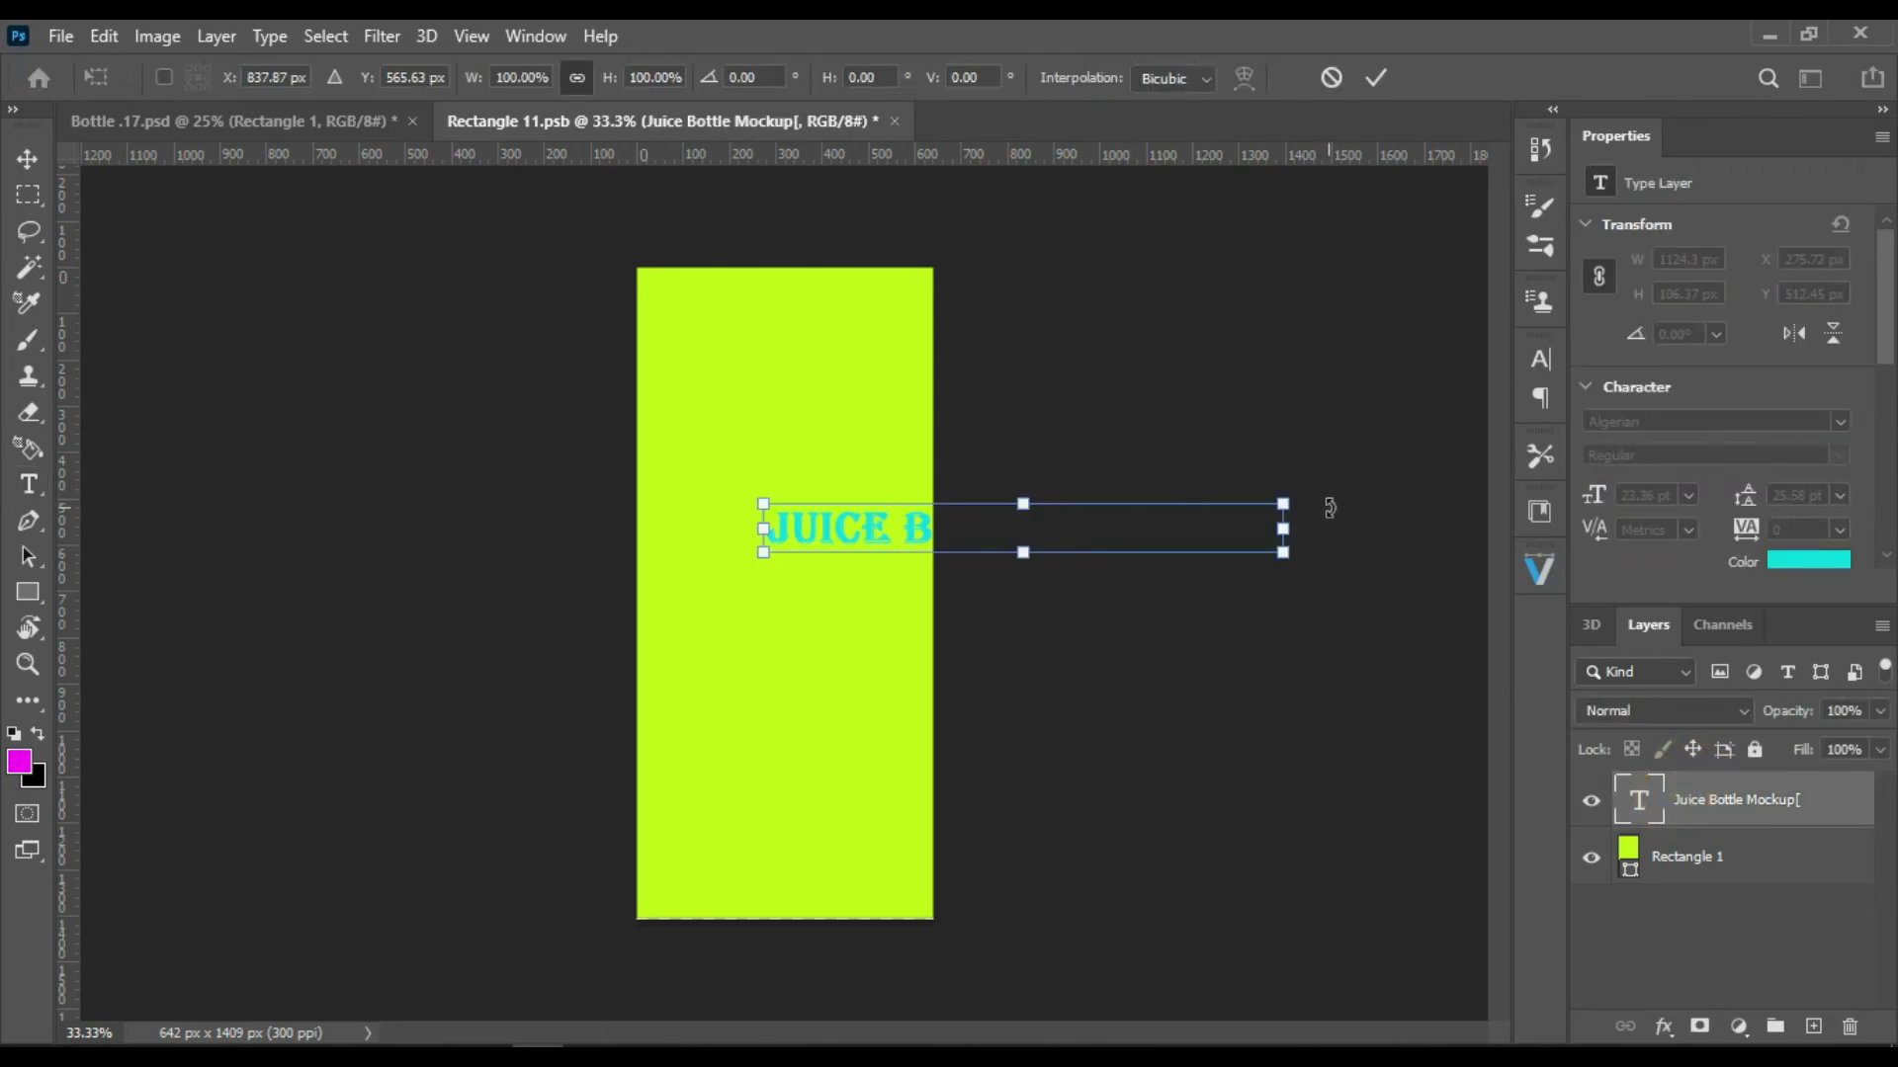
pyautogui.moveTo(1319, 494)
pyautogui.mouseDown()
pyautogui.moveTo(1210, 780)
pyautogui.moveTo(1007, 302)
pyautogui.mouseUp()
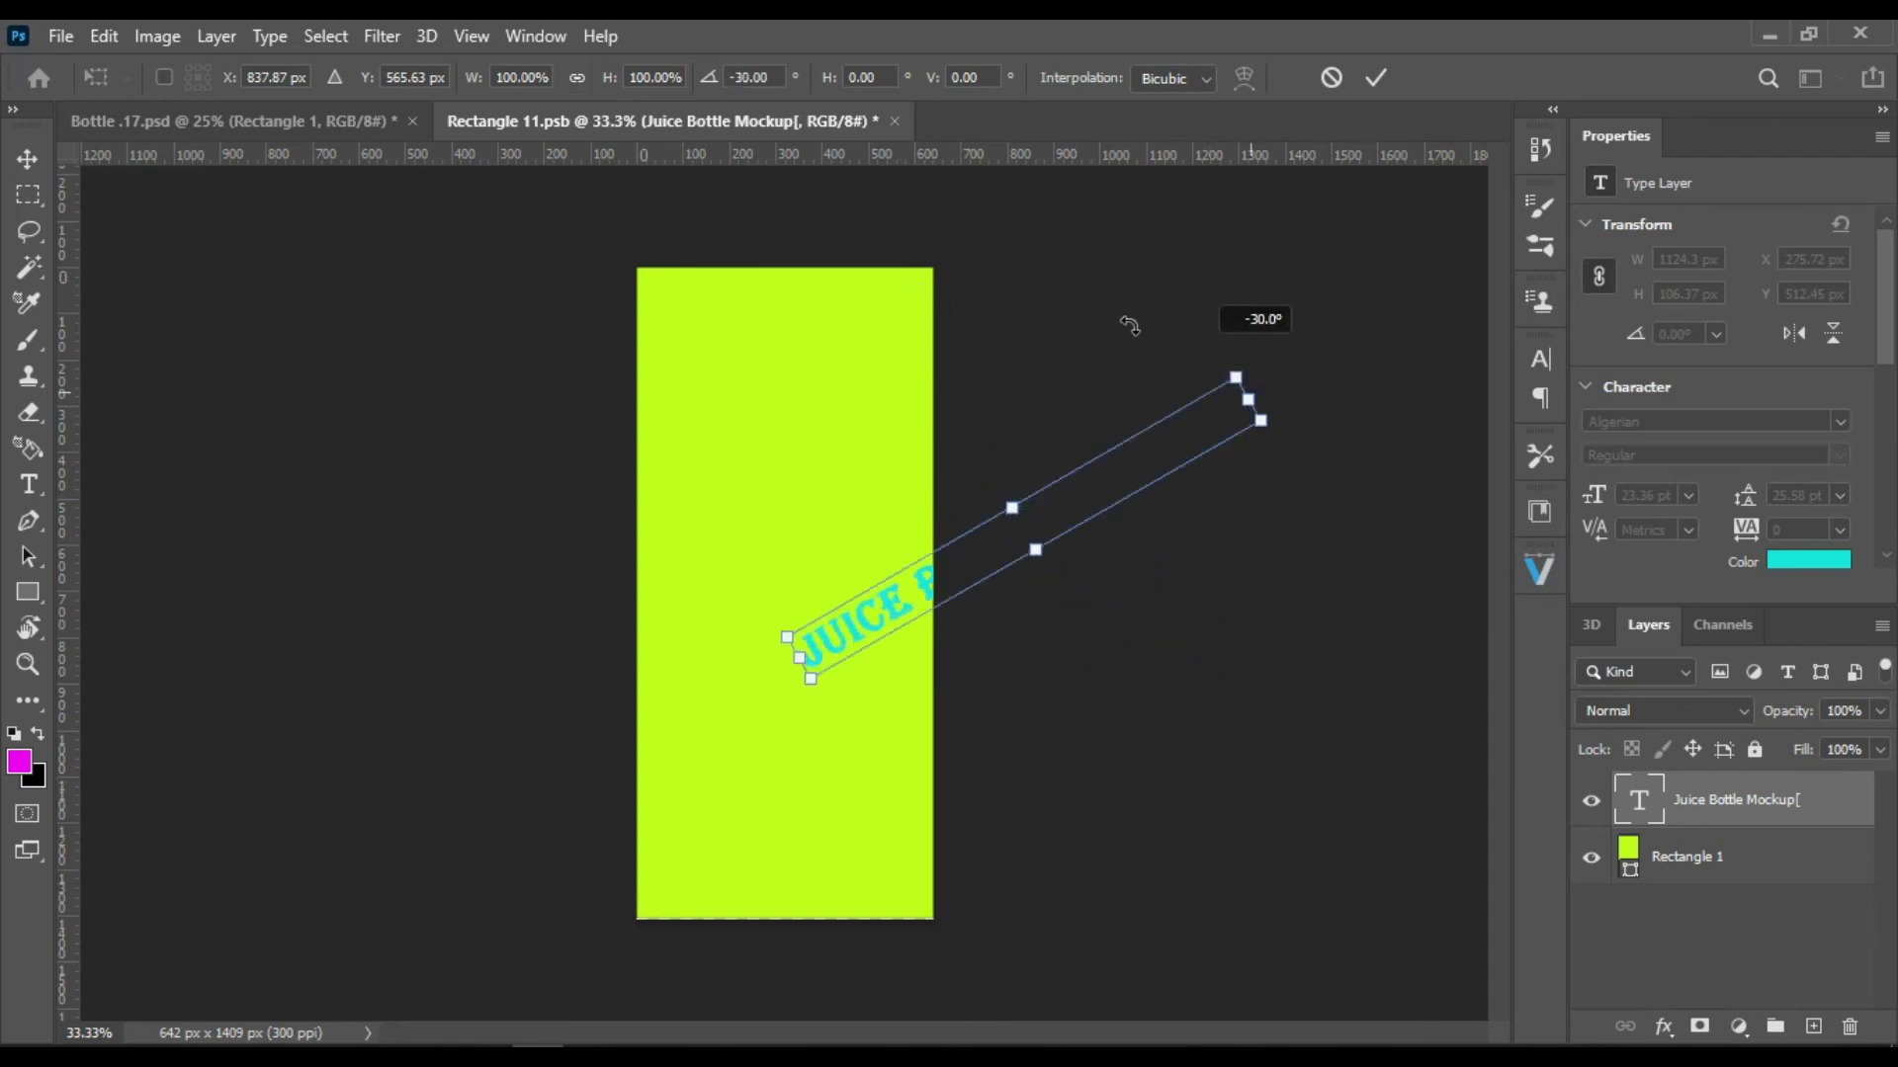
pyautogui.moveTo(1032, 509)
pyautogui.mouseDown()
pyautogui.moveTo(797, 586)
pyautogui.moveTo(793, 563)
pyautogui.mouseUp()
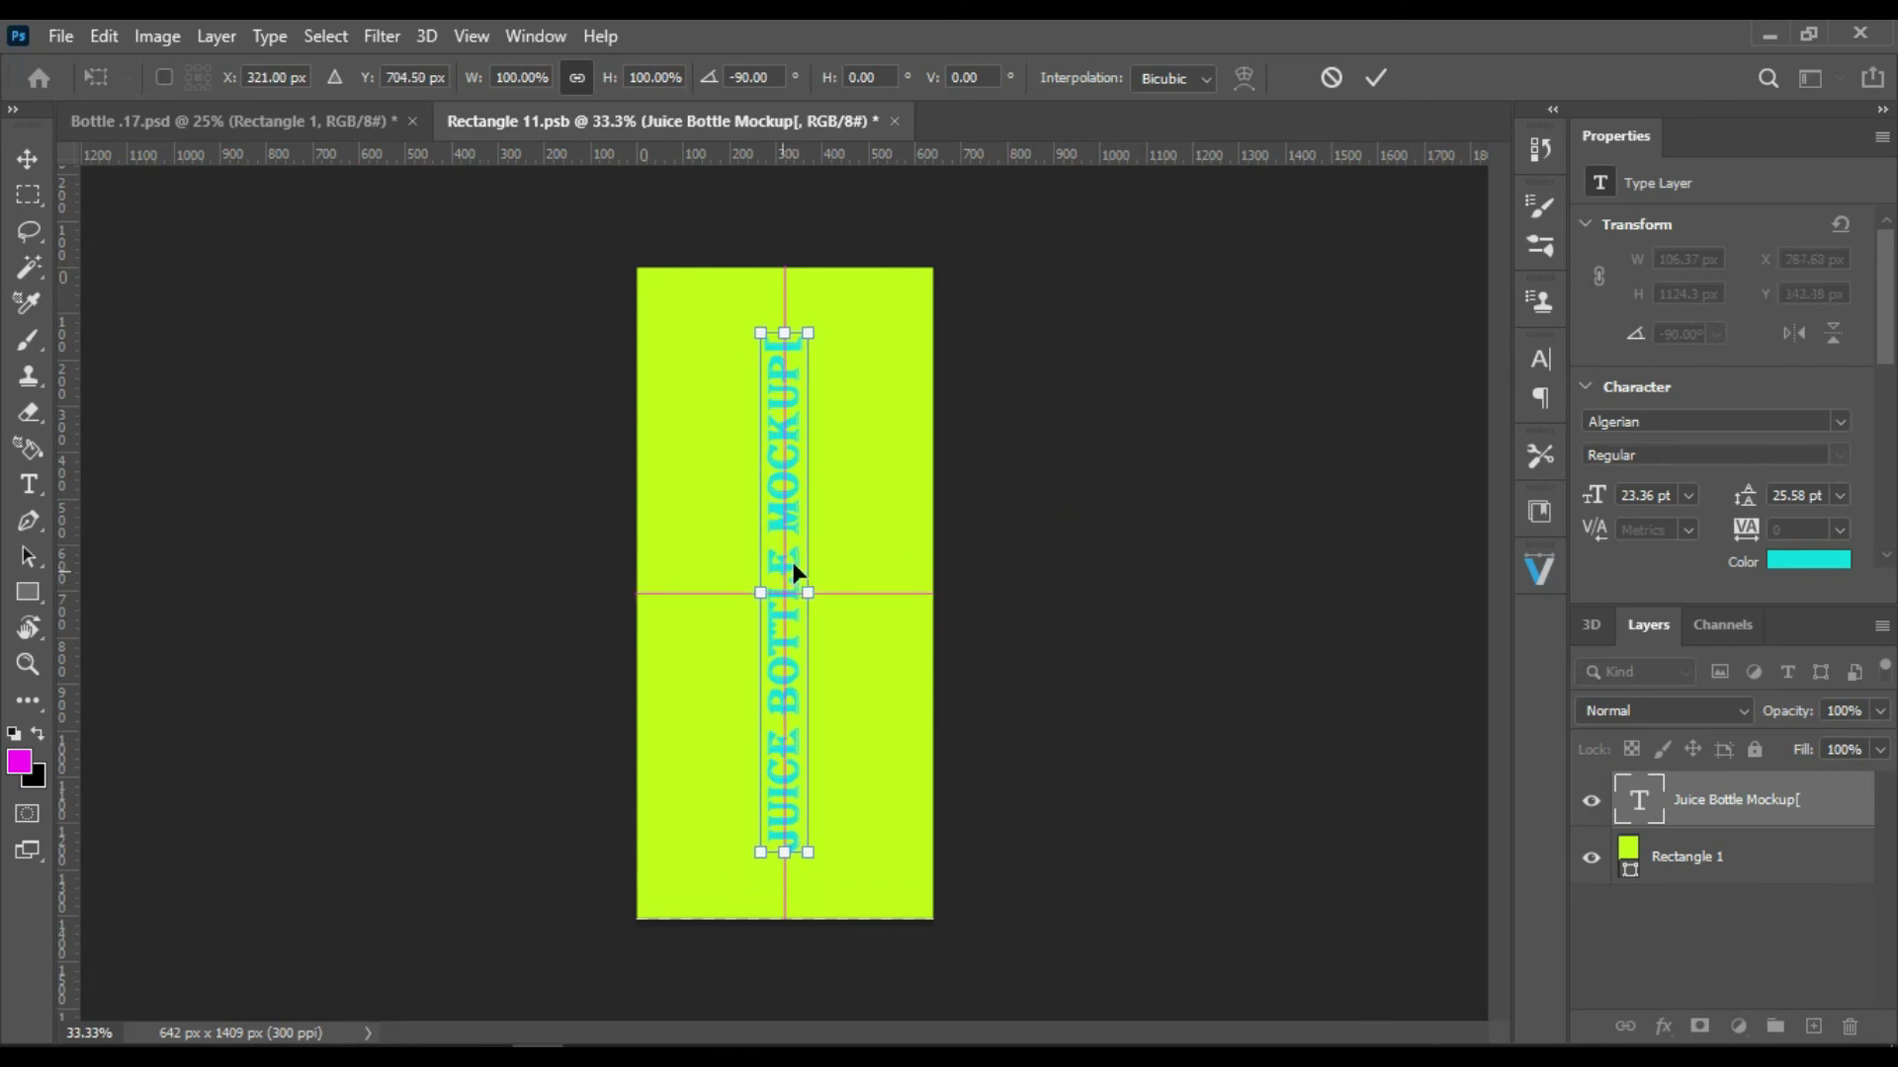
pyautogui.doubleClick(1639, 801)
pyautogui.click(795, 322)
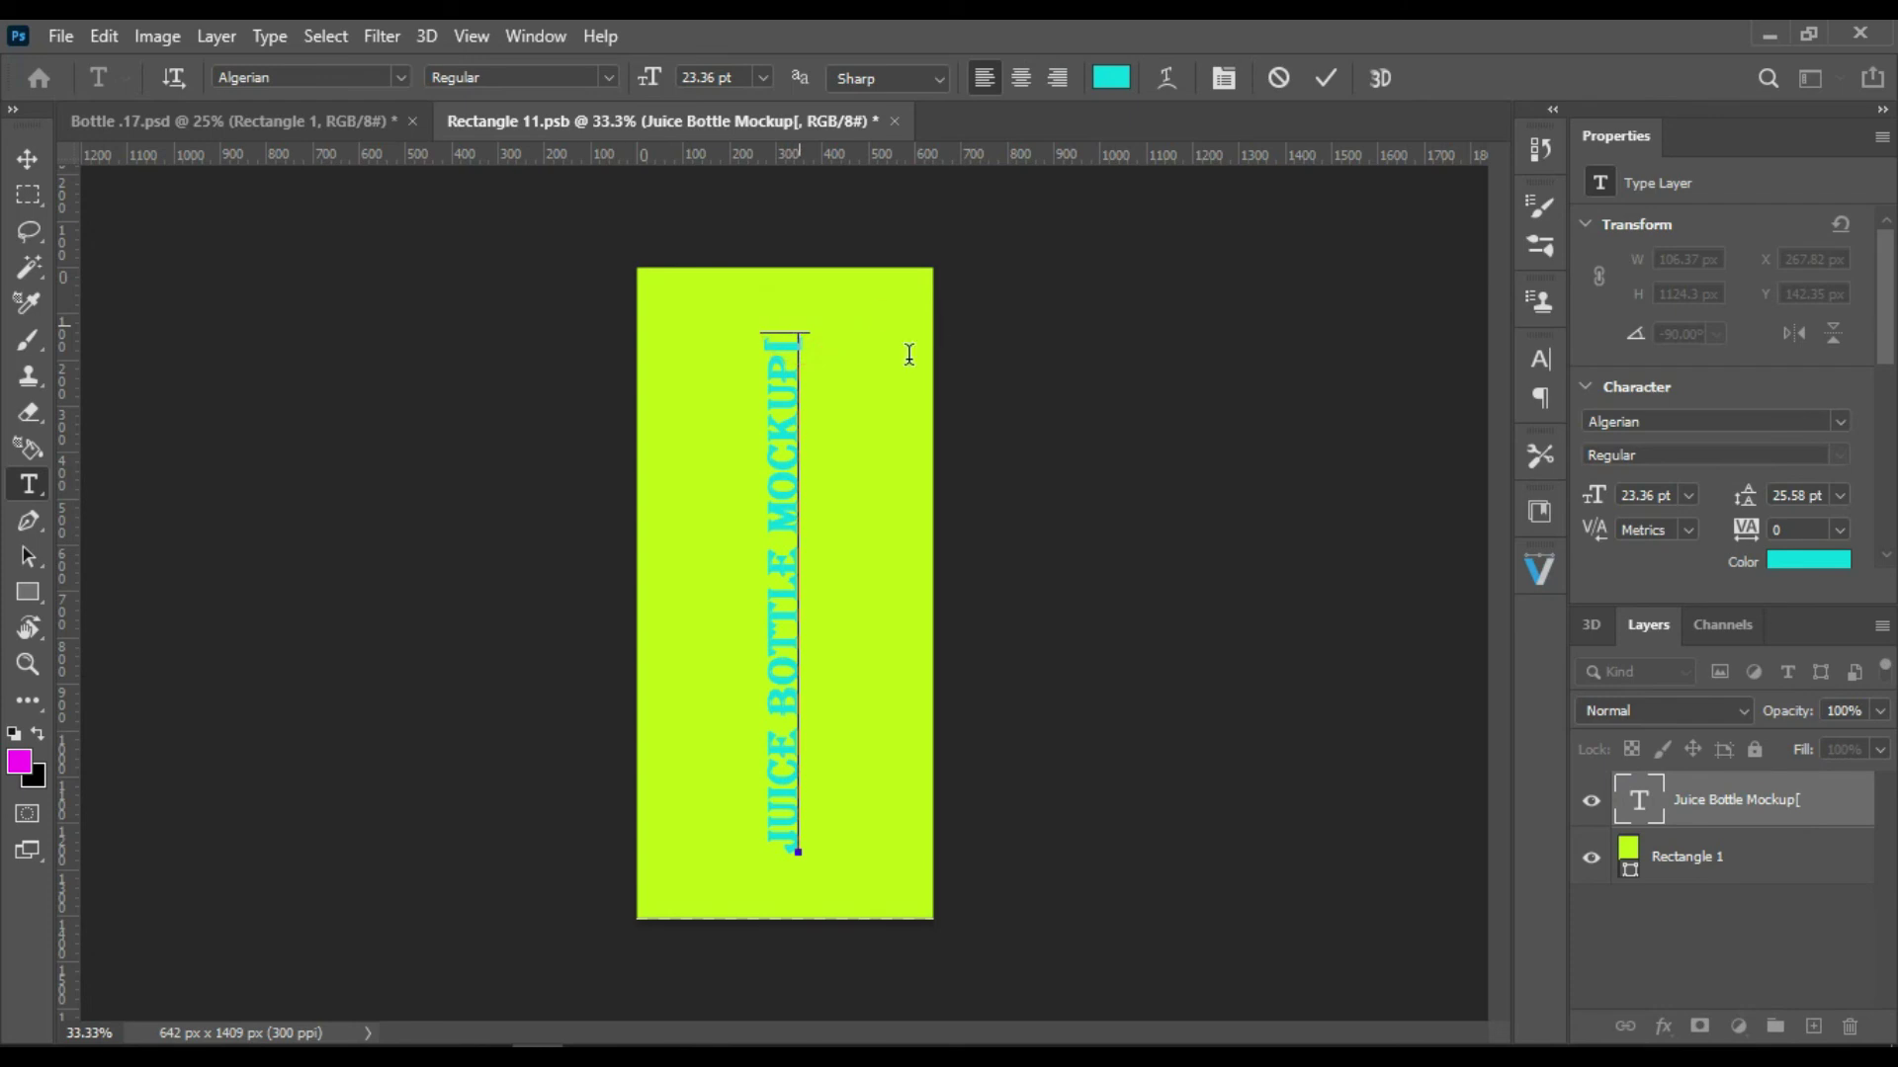
pyautogui.press('BackSpace')
pyautogui.press('ctrl')
# Step: Colour all the label text red, commit it, and save the document
pyautogui.click(1810, 562)
pyautogui.moveTo(1387, 448); pyautogui.dragTo(1407, 479)
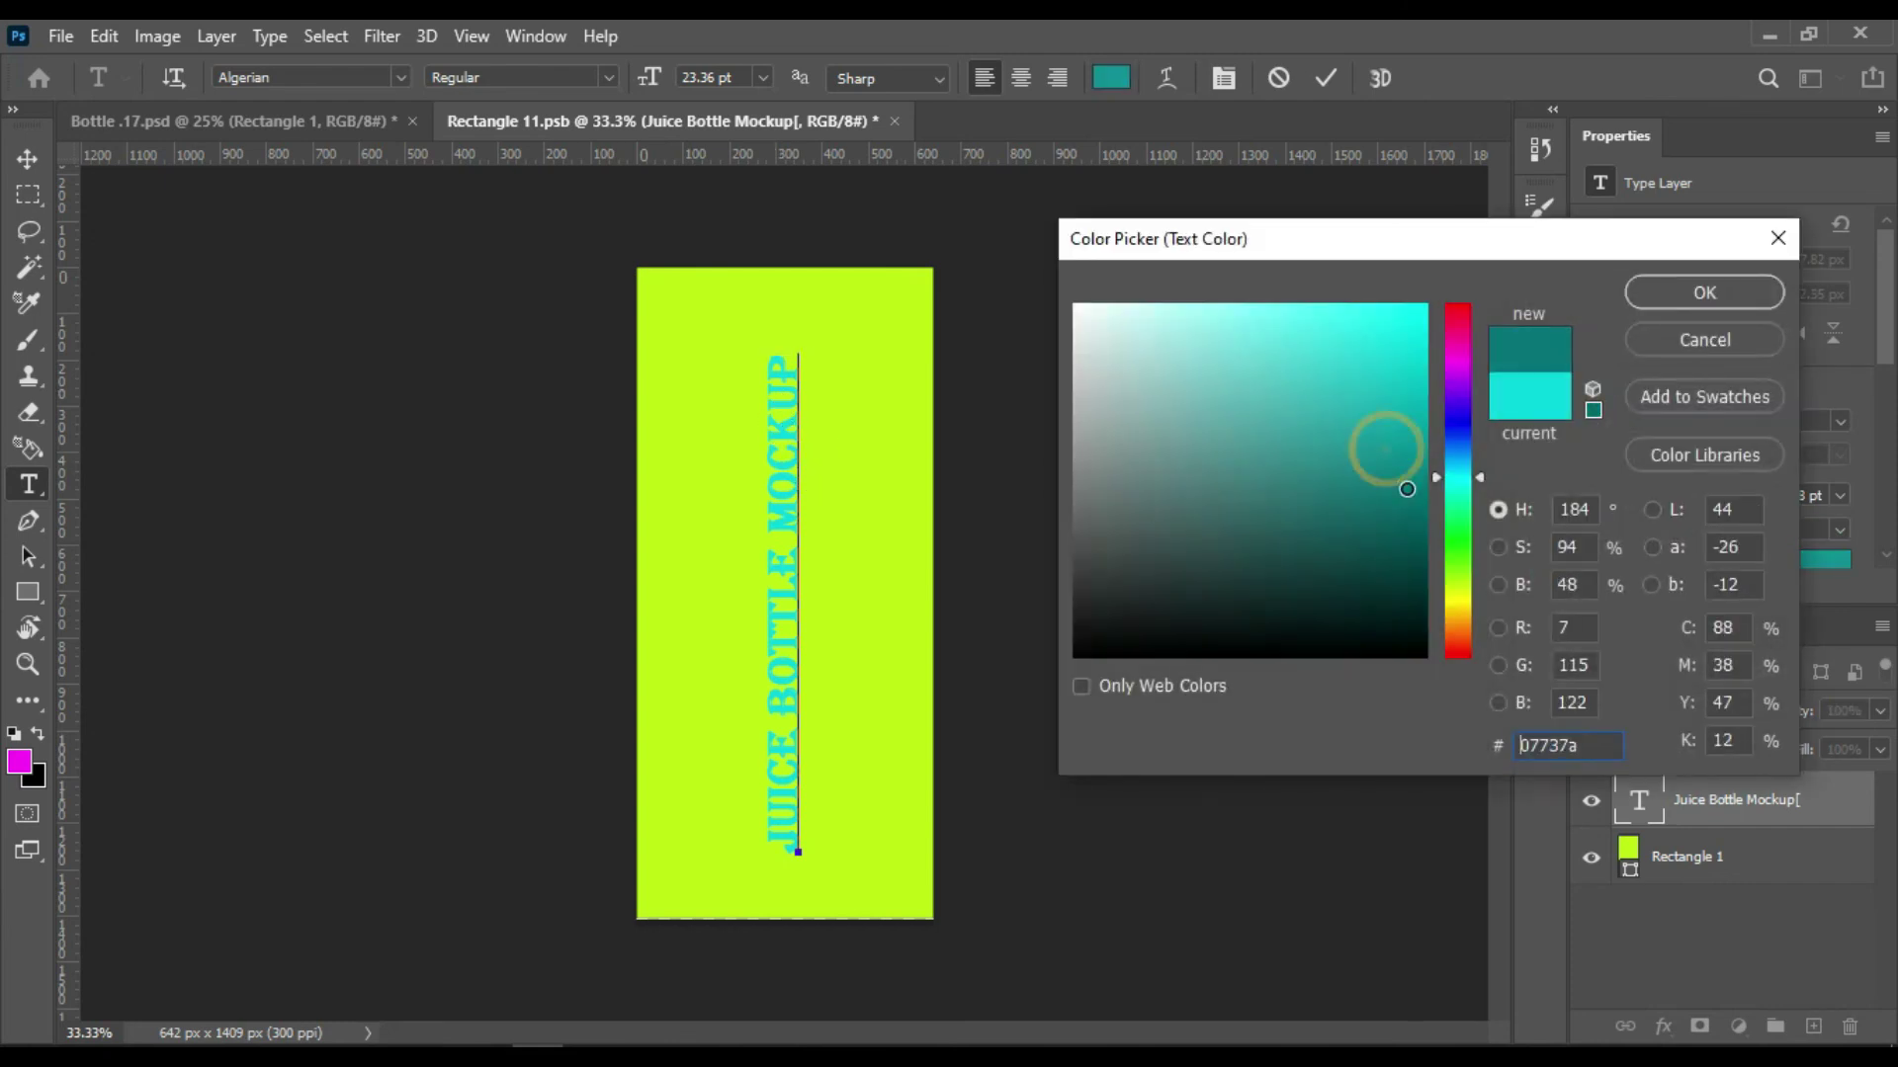
pyautogui.click(1736, 334)
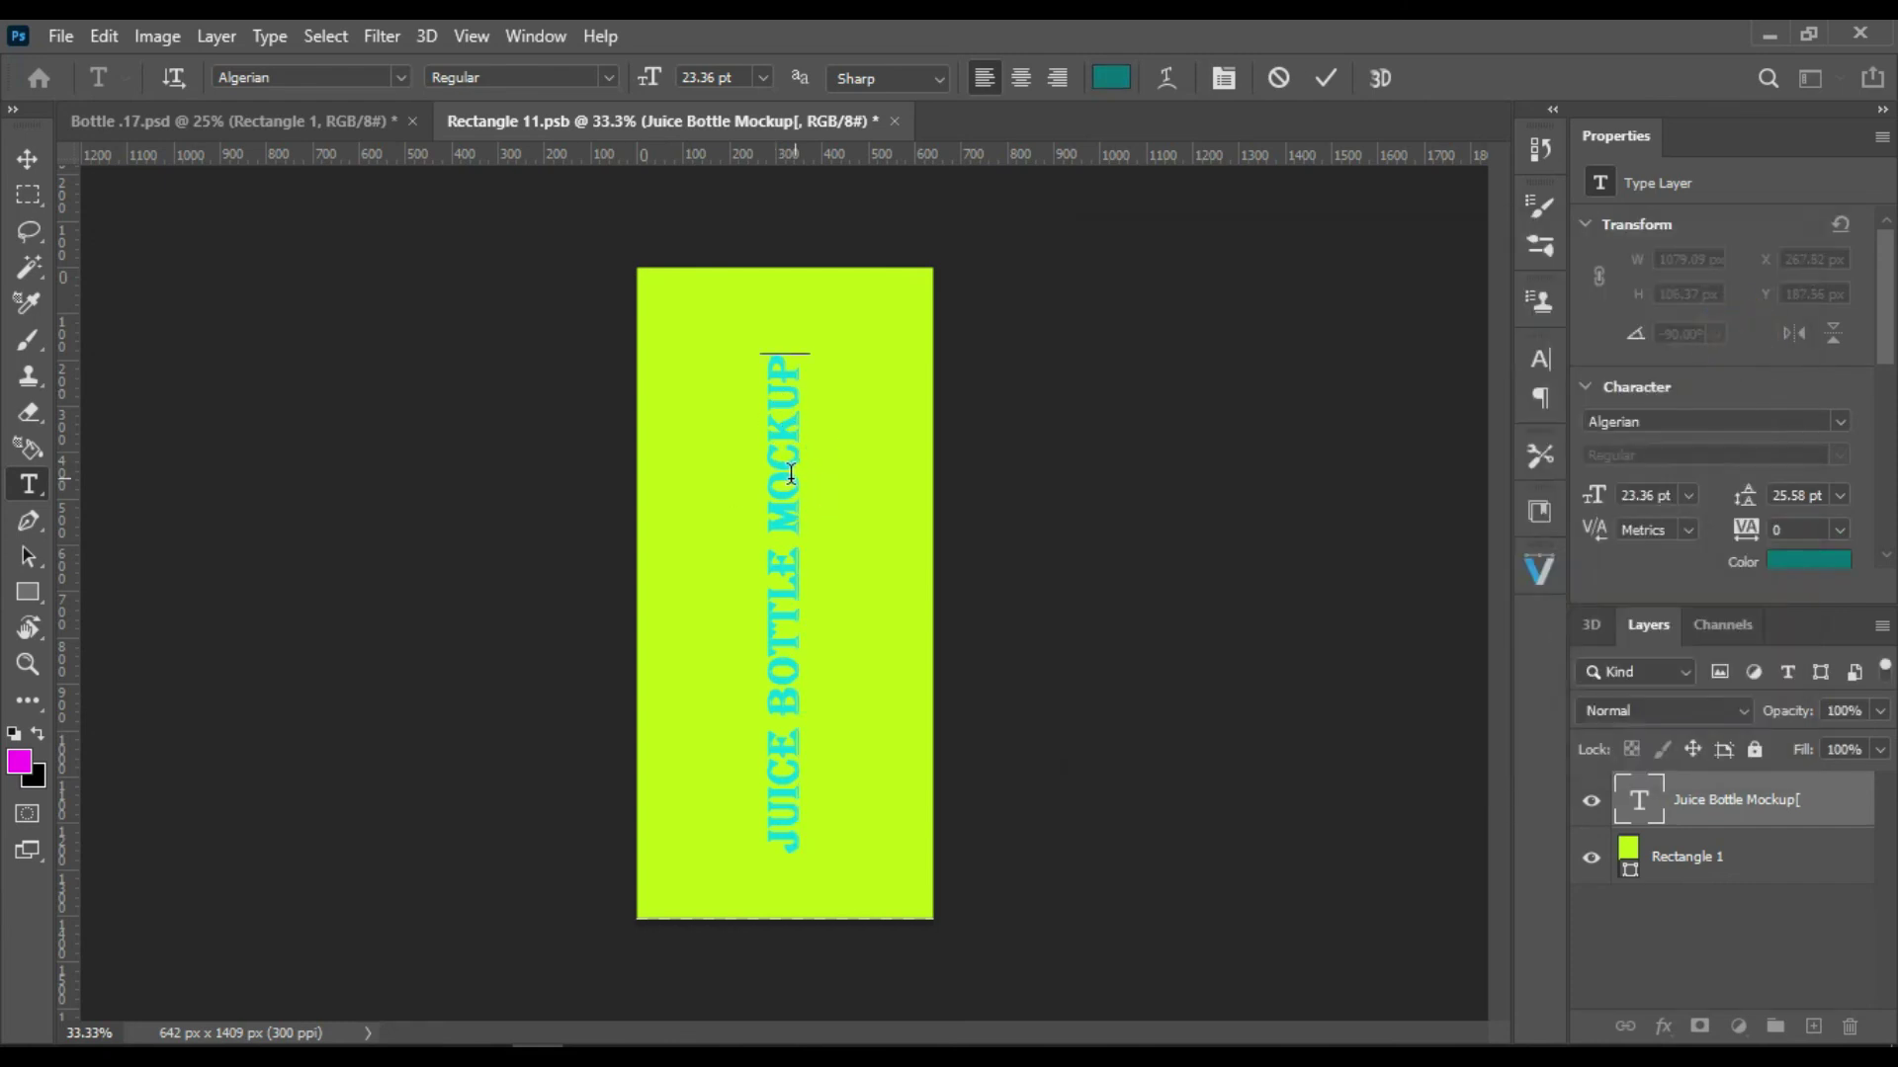
pyautogui.hotkey('ctrl', 'a')
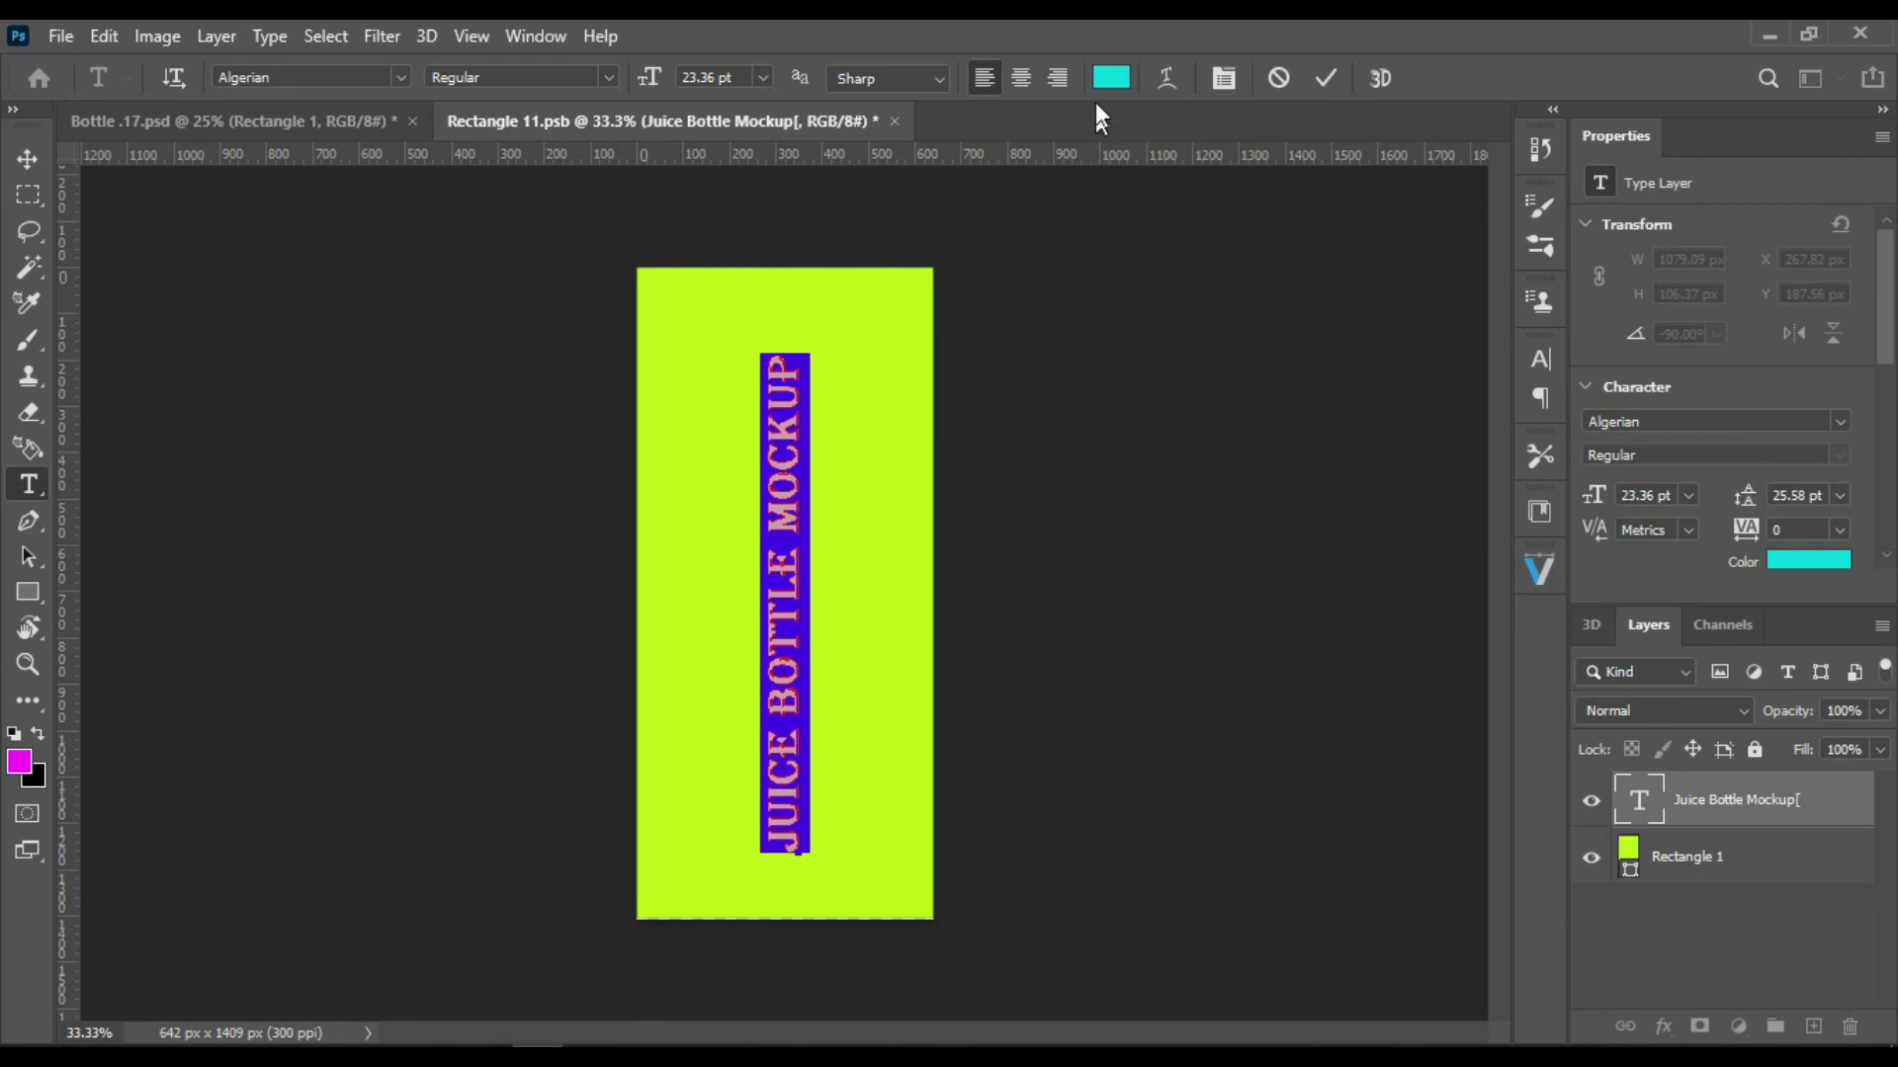
pyautogui.click(1111, 78)
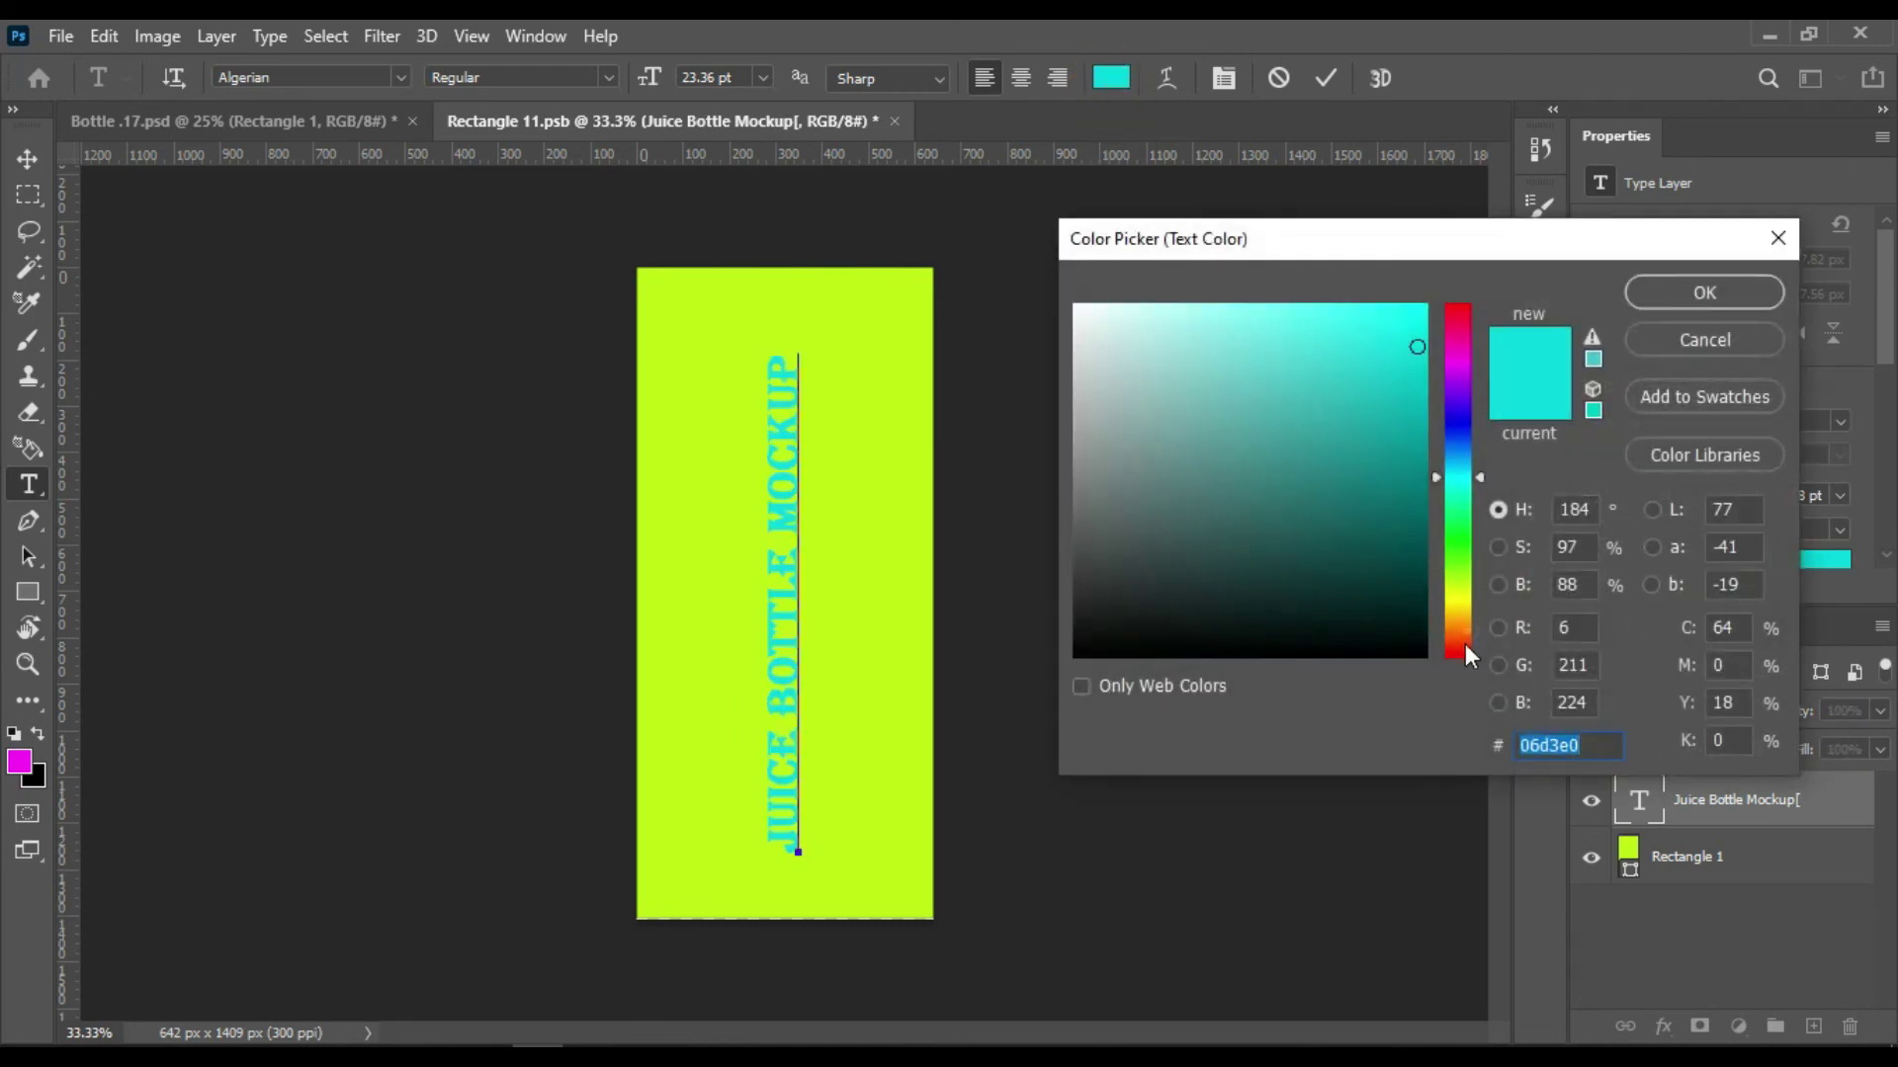
pyautogui.click(1466, 649)
pyautogui.click(1702, 294)
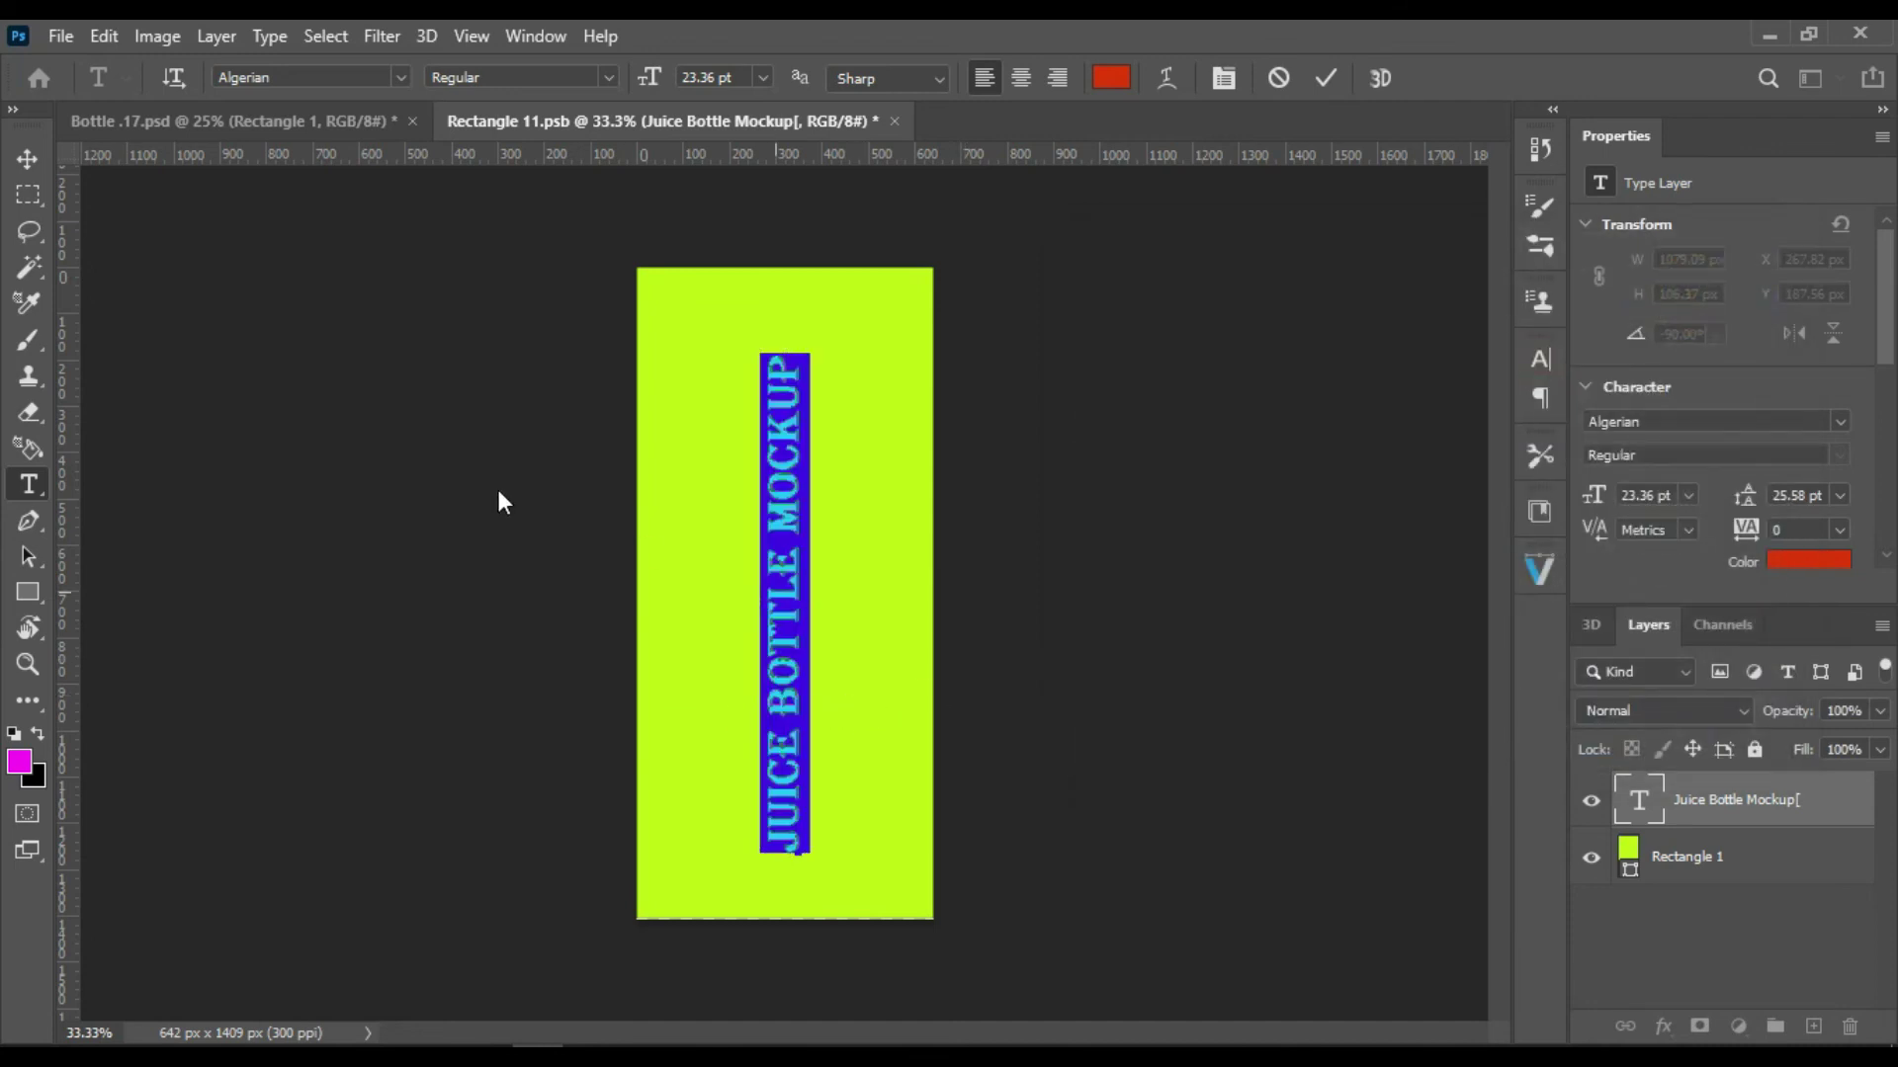
pyautogui.click(499, 502)
pyautogui.hotkey('ctrl', 's')
pyautogui.click(1629, 862)
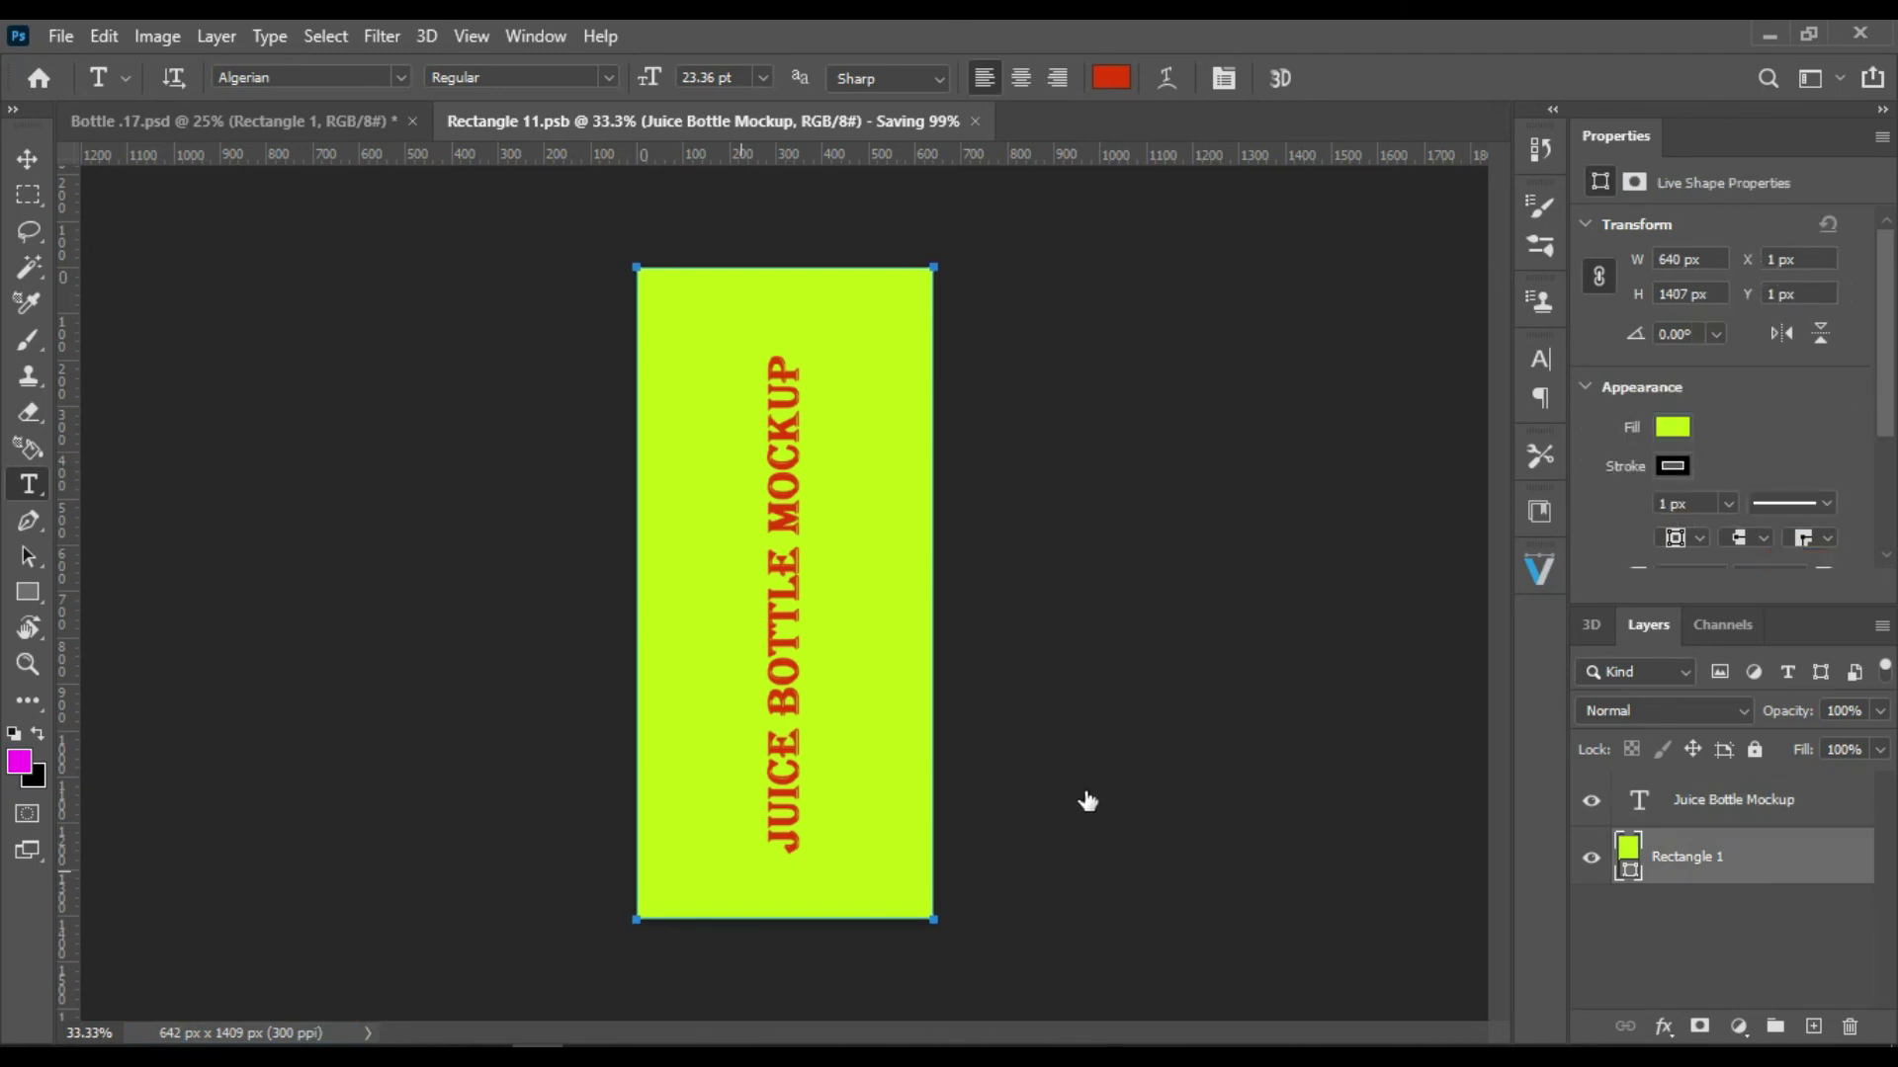
# Step: Close the label document, saving its changes
pyautogui.doubleClick(1627, 847)
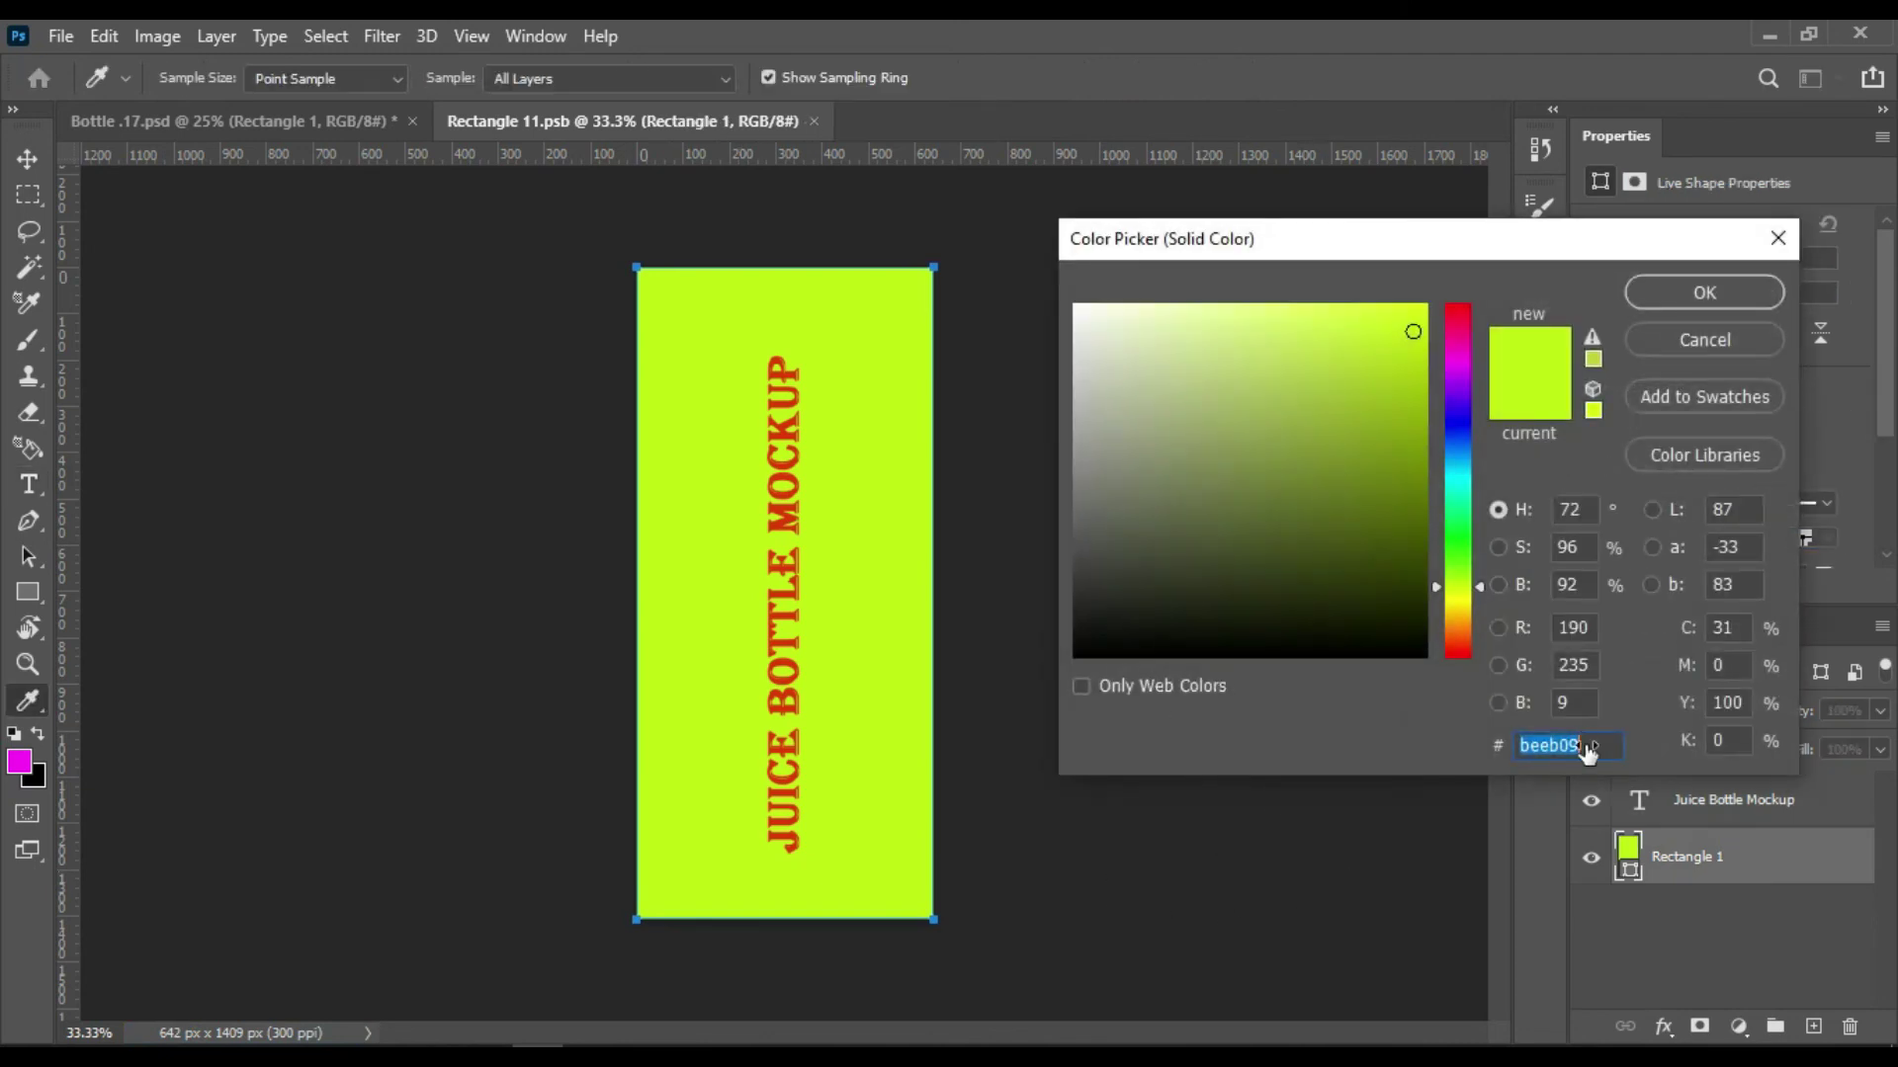
pyautogui.click(1699, 291)
pyautogui.click(830, 117)
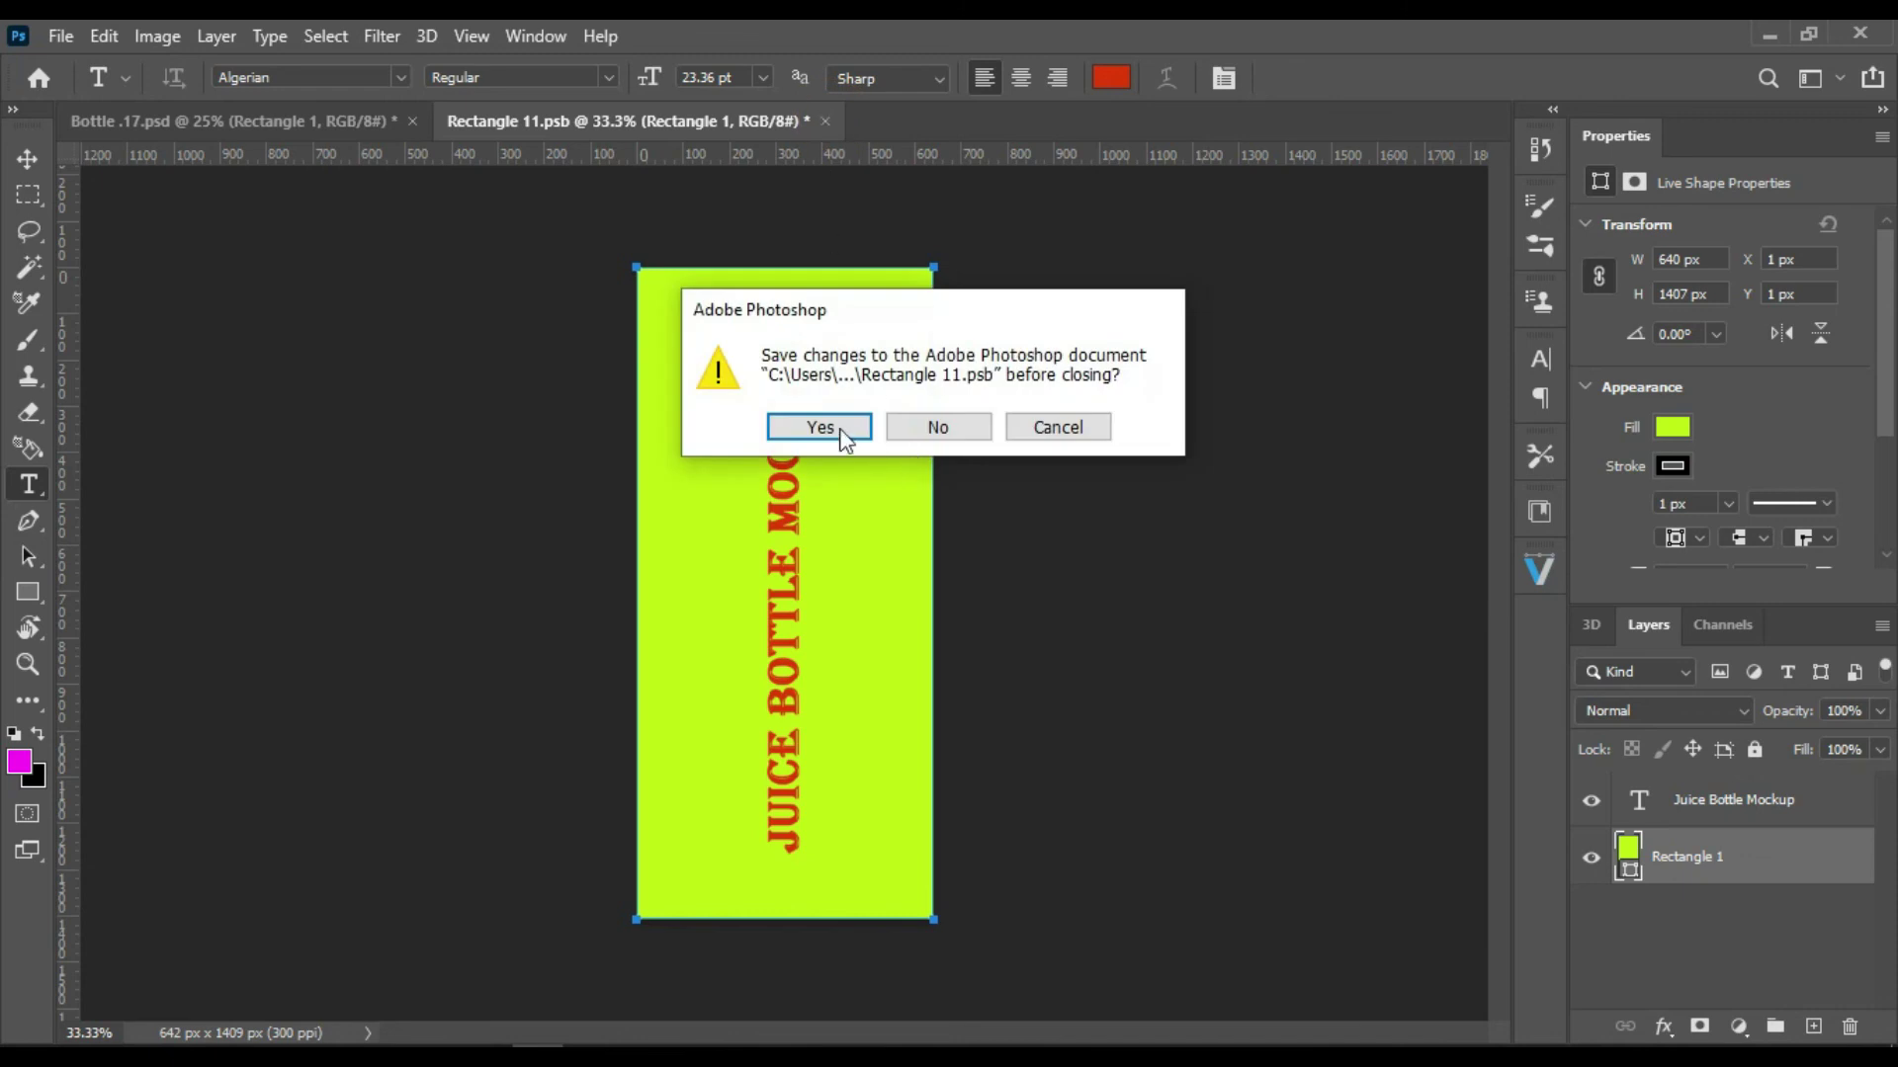
pyautogui.click(845, 438)
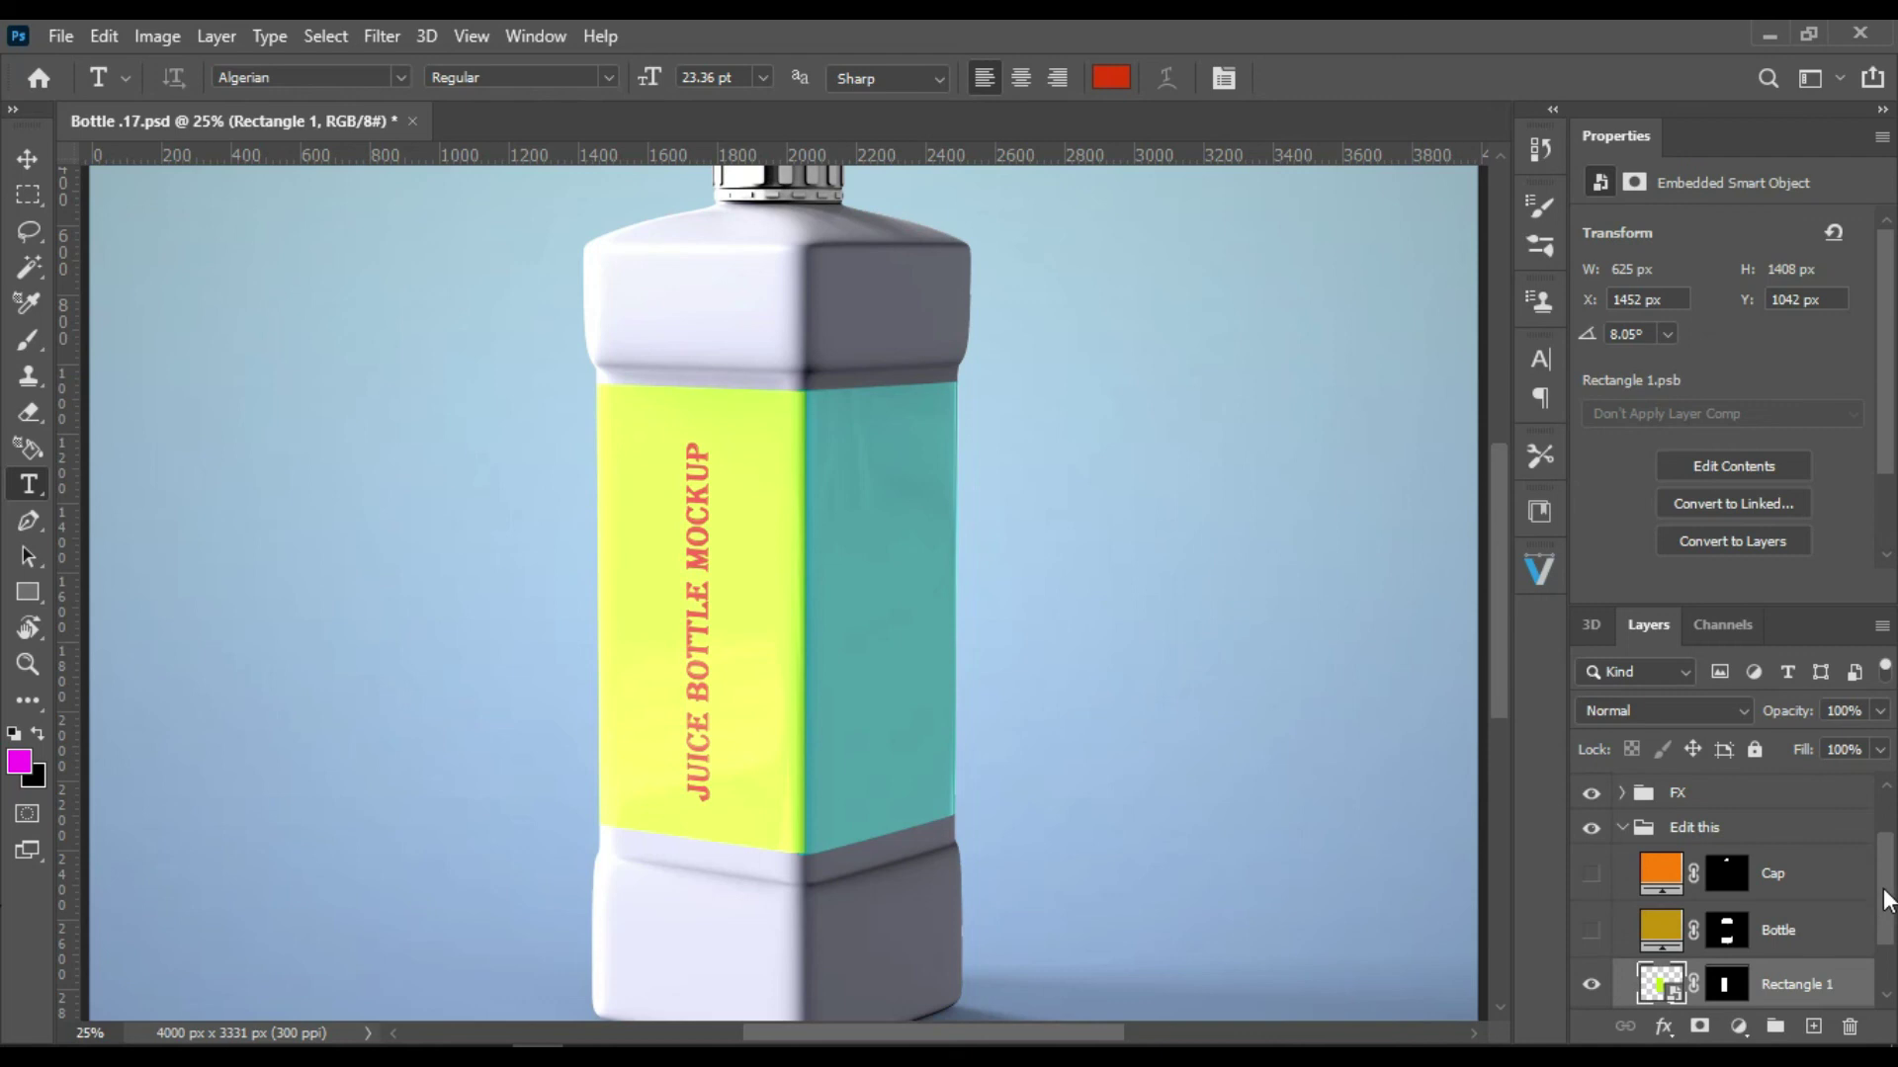
pyautogui.scroll(-2, 1888, 899)
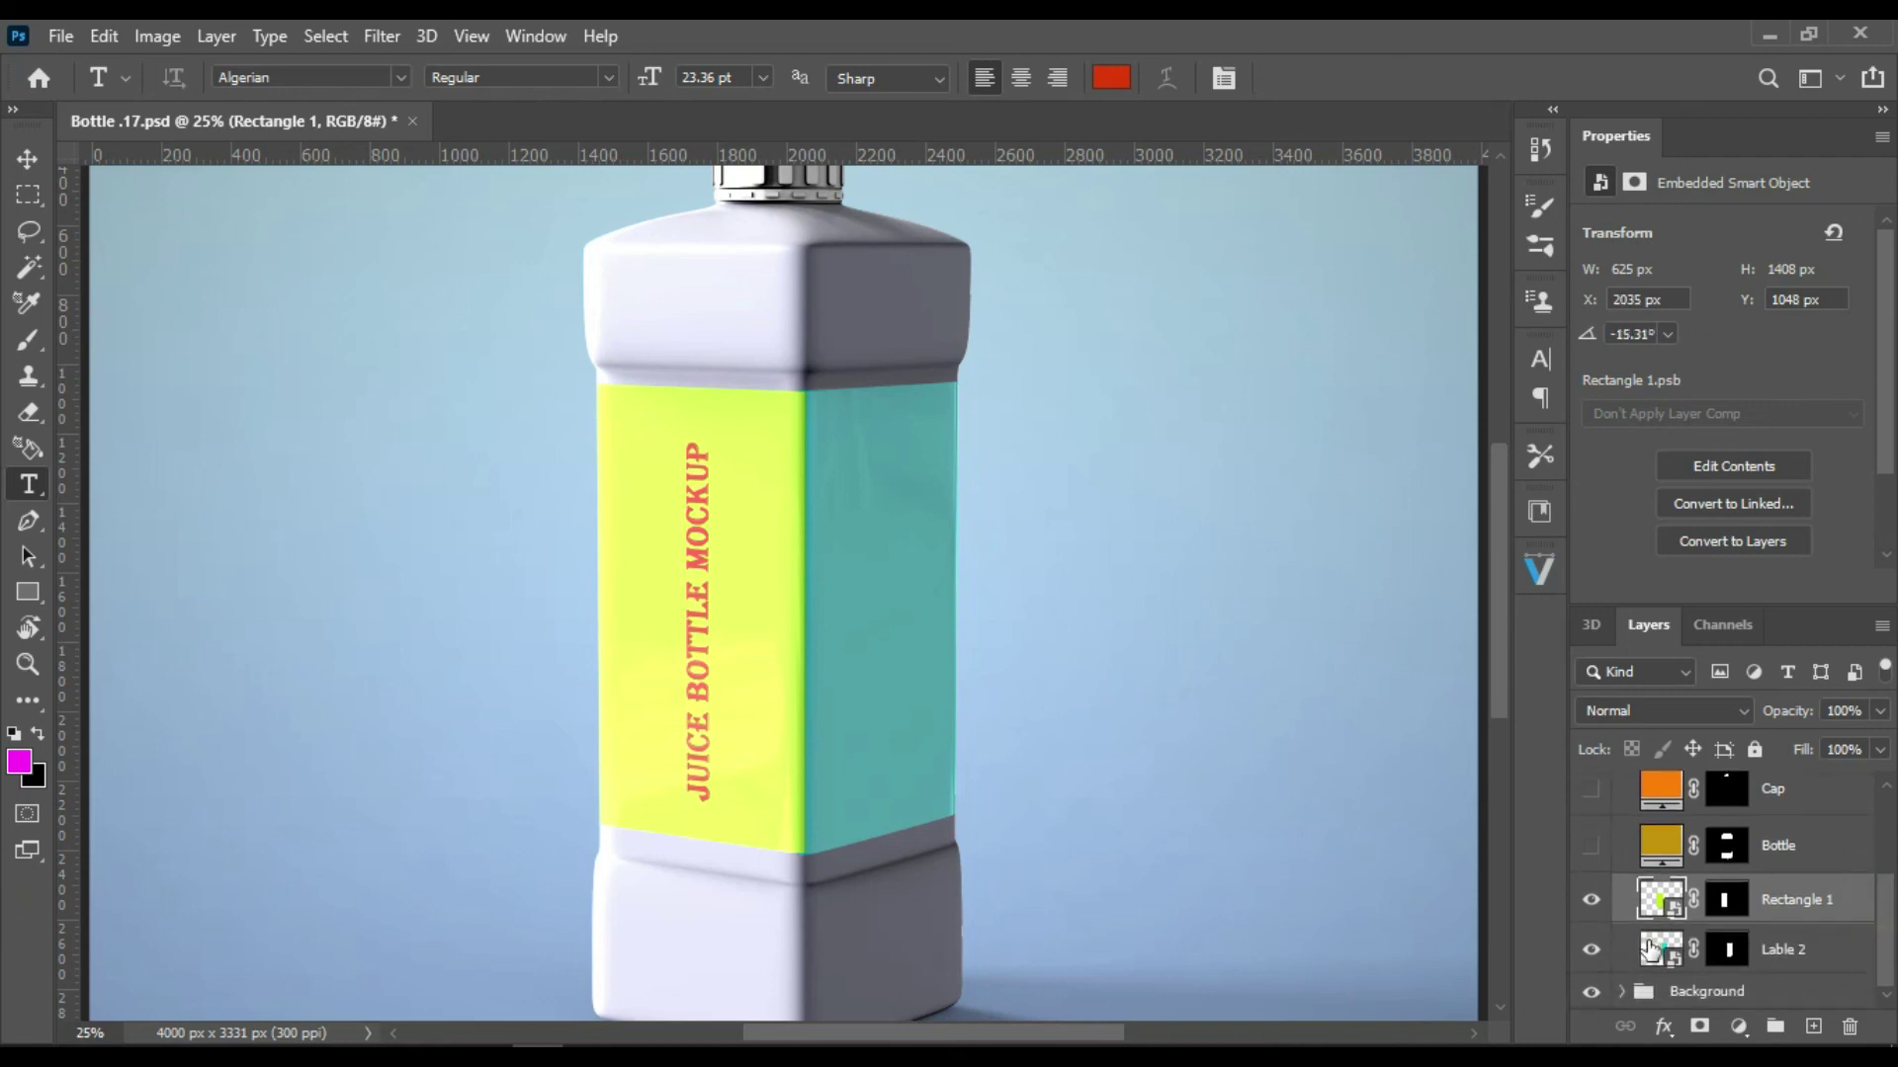
# Step: Set Lable 2's Rectangle 2 fill to c3ff1f, save, and close it, returning to the bottle
pyautogui.doubleClick(1649, 950)
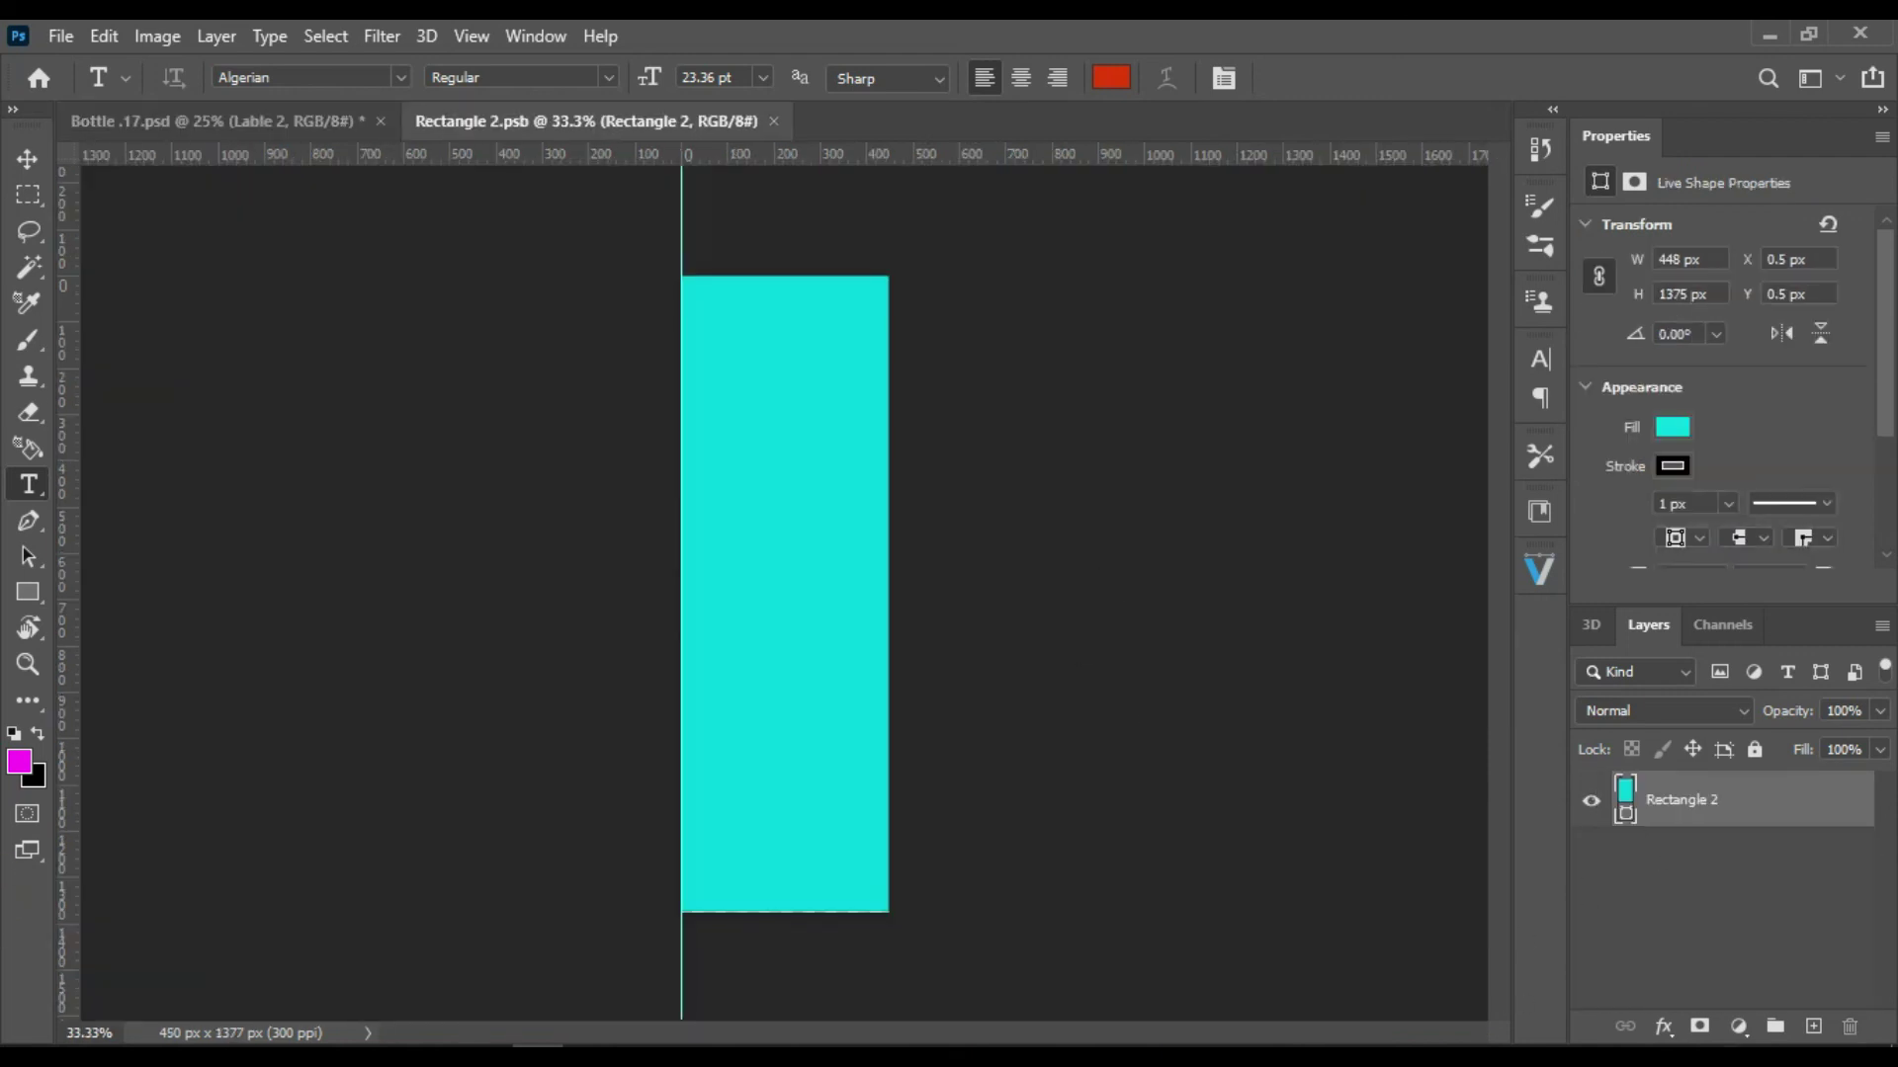
pyautogui.doubleClick(1624, 791)
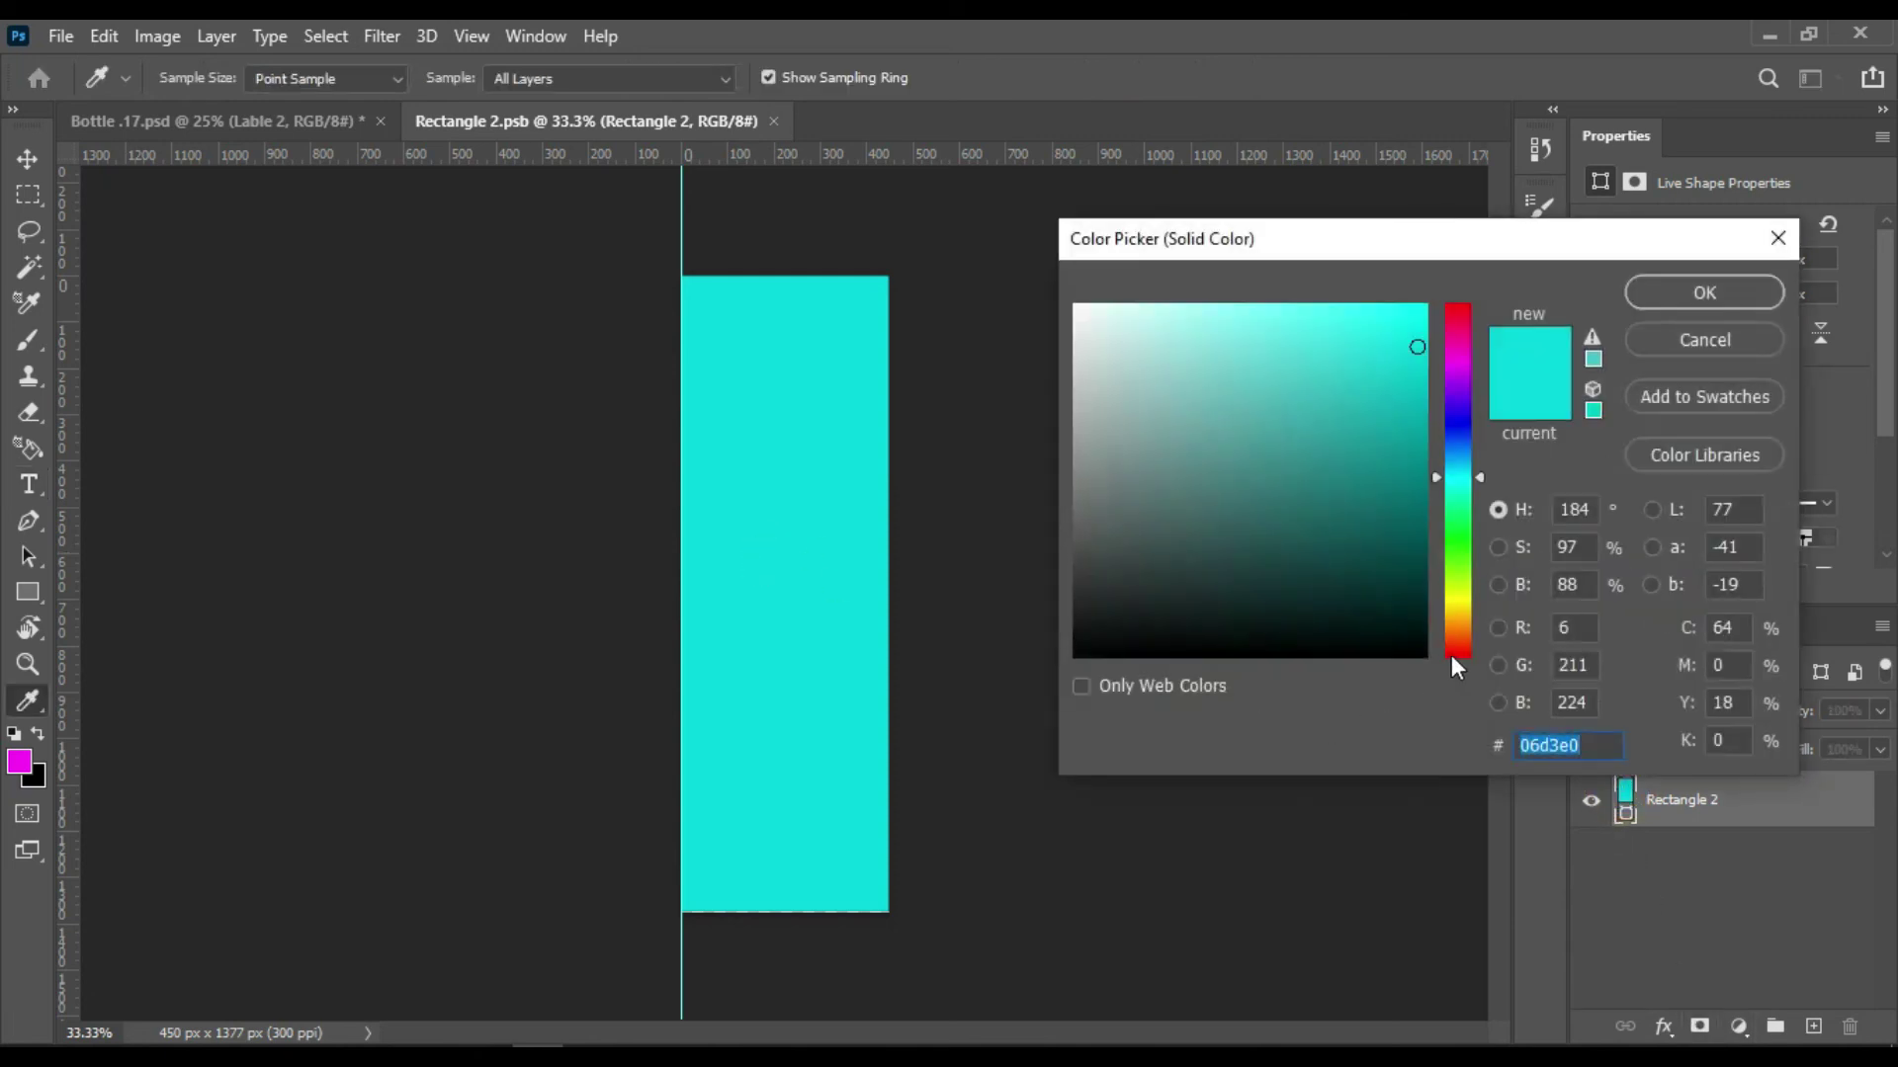
pyautogui.write('c3ff1f')
pyautogui.click(1718, 305)
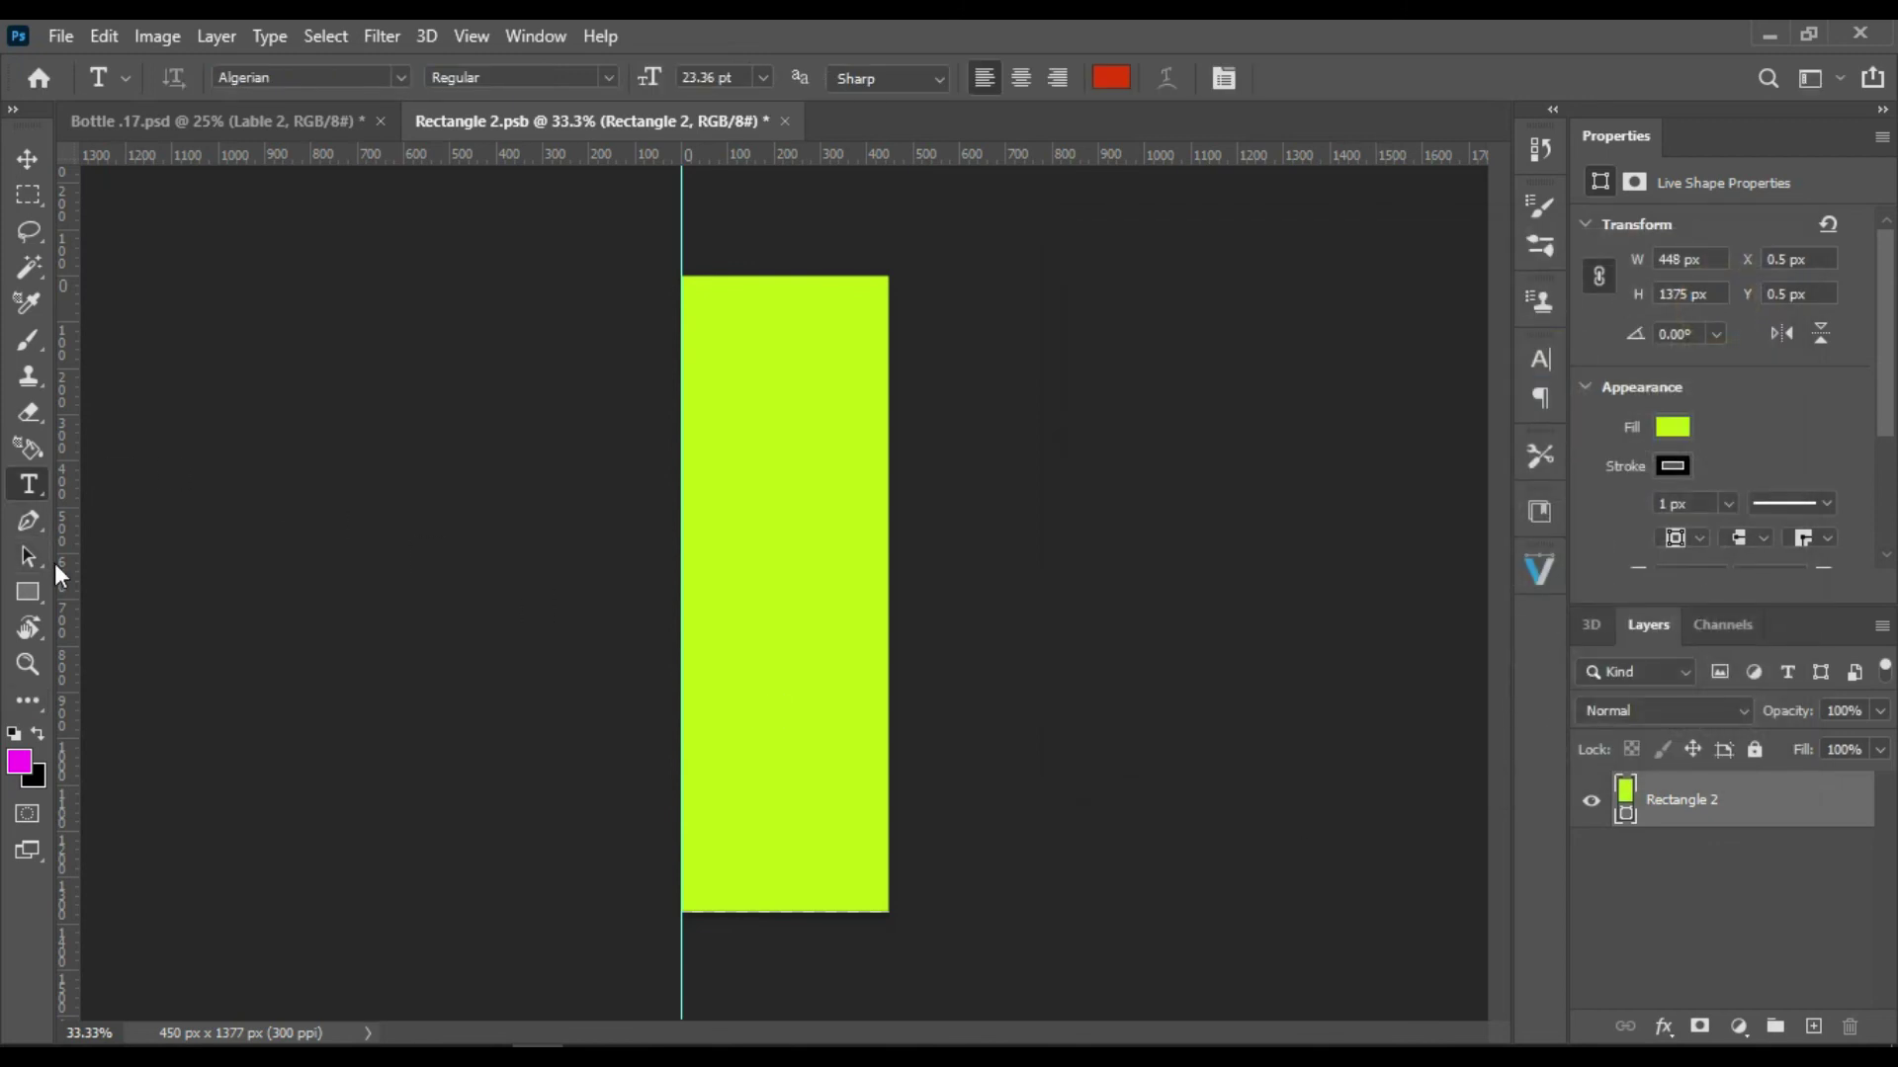
pyautogui.hotkey('ctrl', 's')
pyautogui.click(779, 121)
pyautogui.hotkey('ctrl', '-')
pyautogui.hotkey('ctrl', '-')
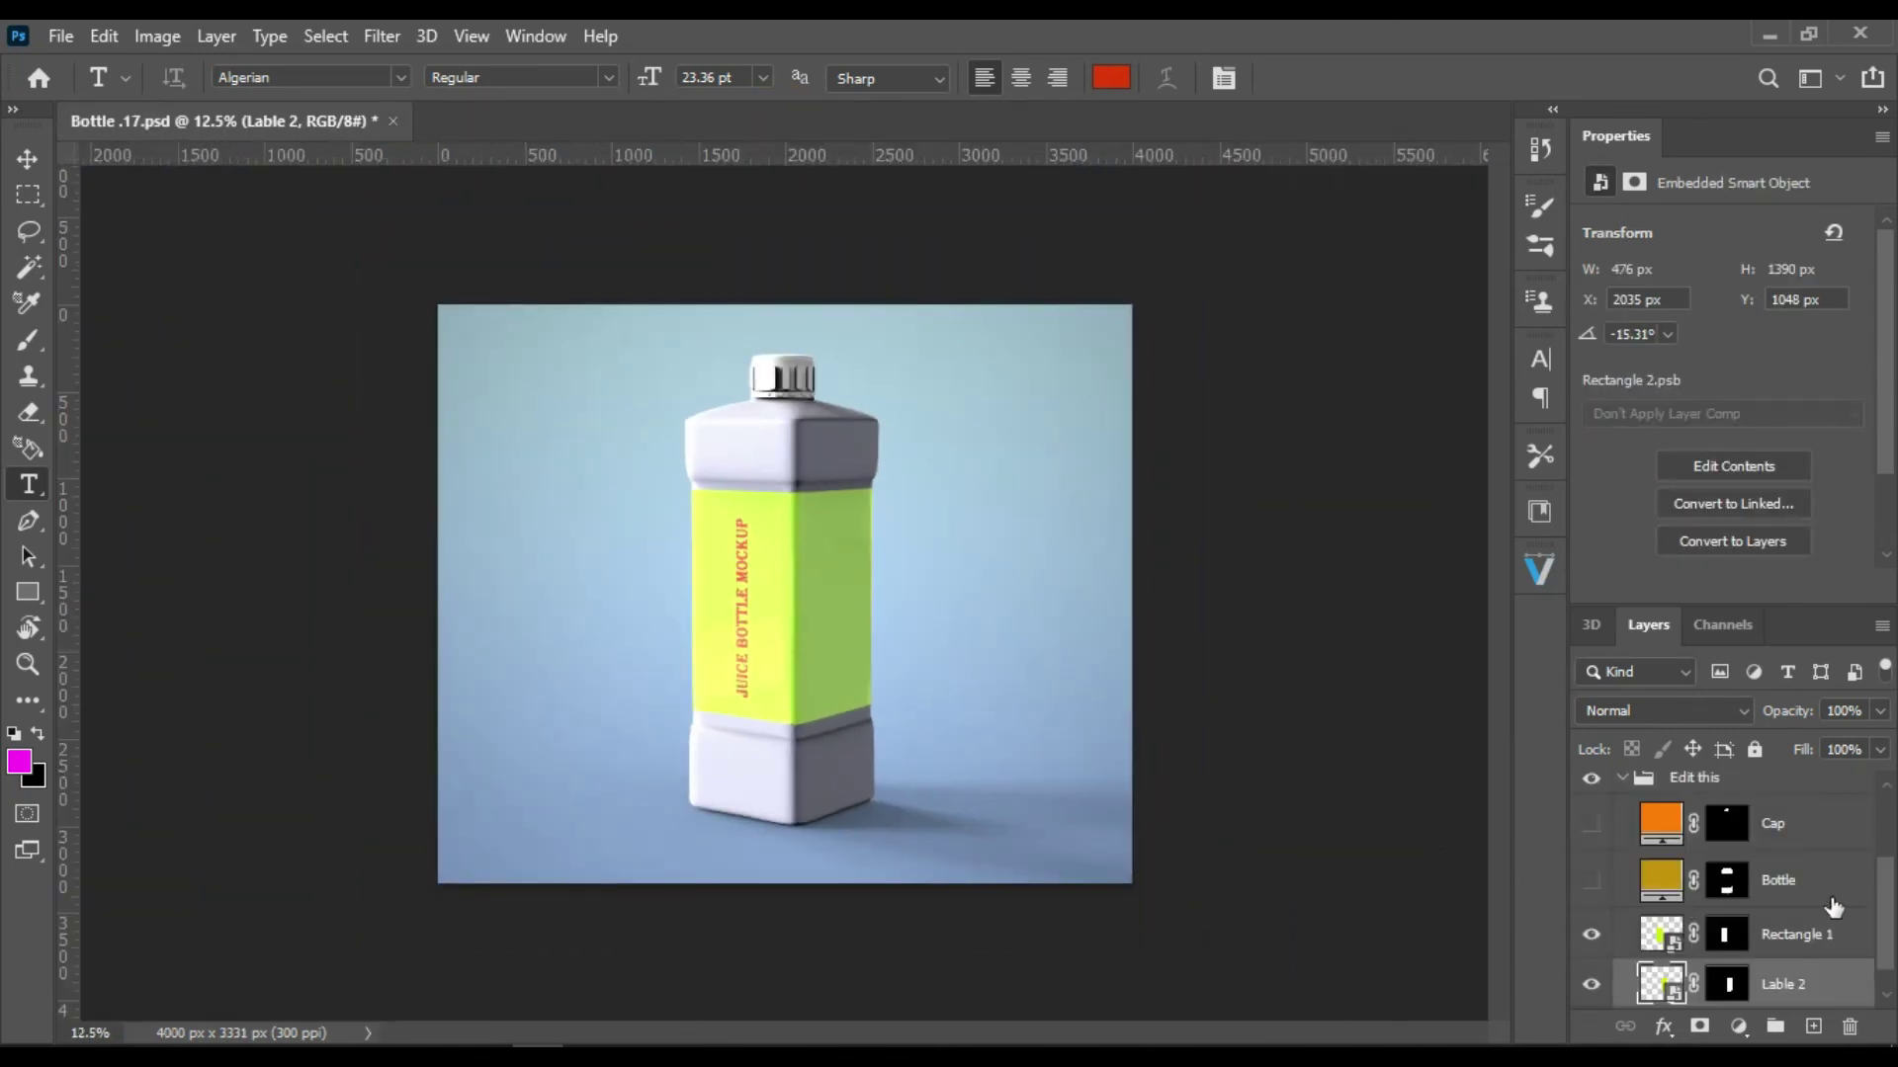
# Step: Make the Bottle and Cap colour layers visible, then collapse the Edit this group
pyautogui.click(1591, 879)
pyautogui.click(1591, 830)
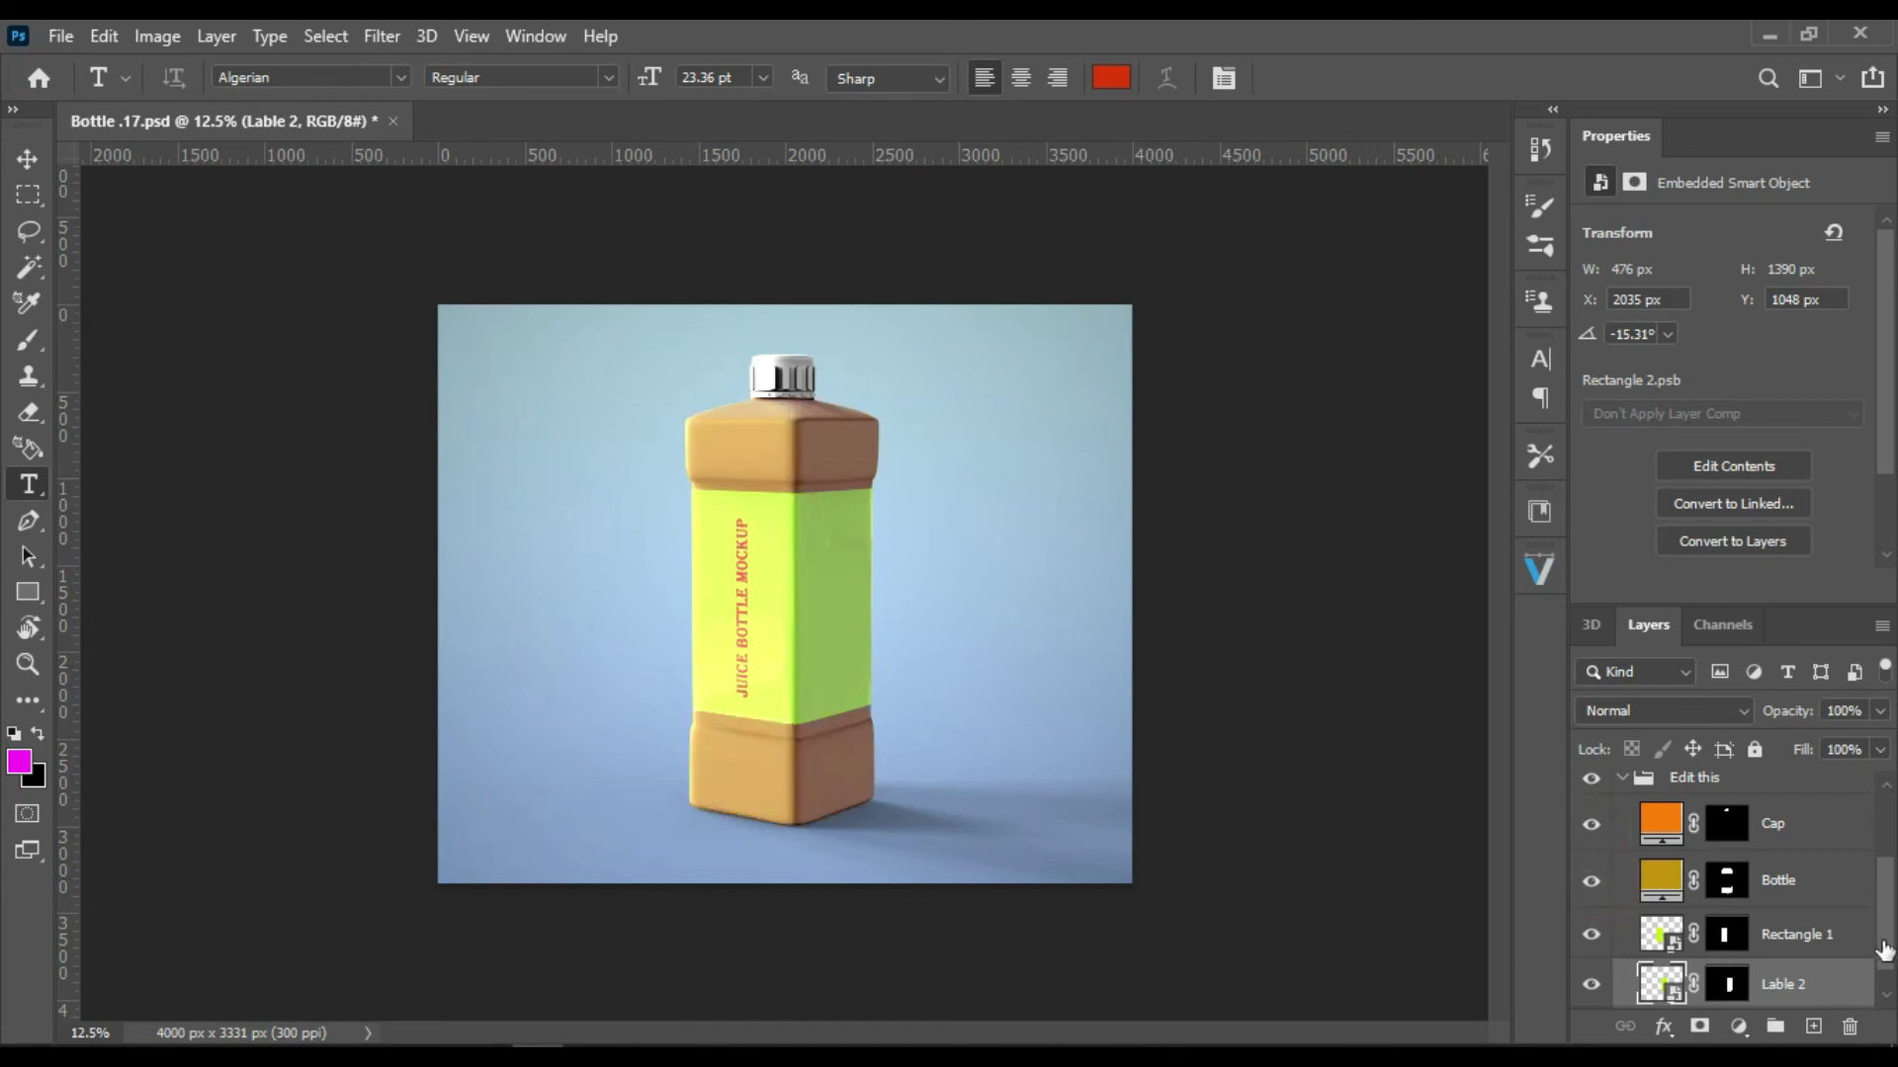
pyautogui.scroll(2, 1591, 841)
pyautogui.scroll(-2, 1725, 890)
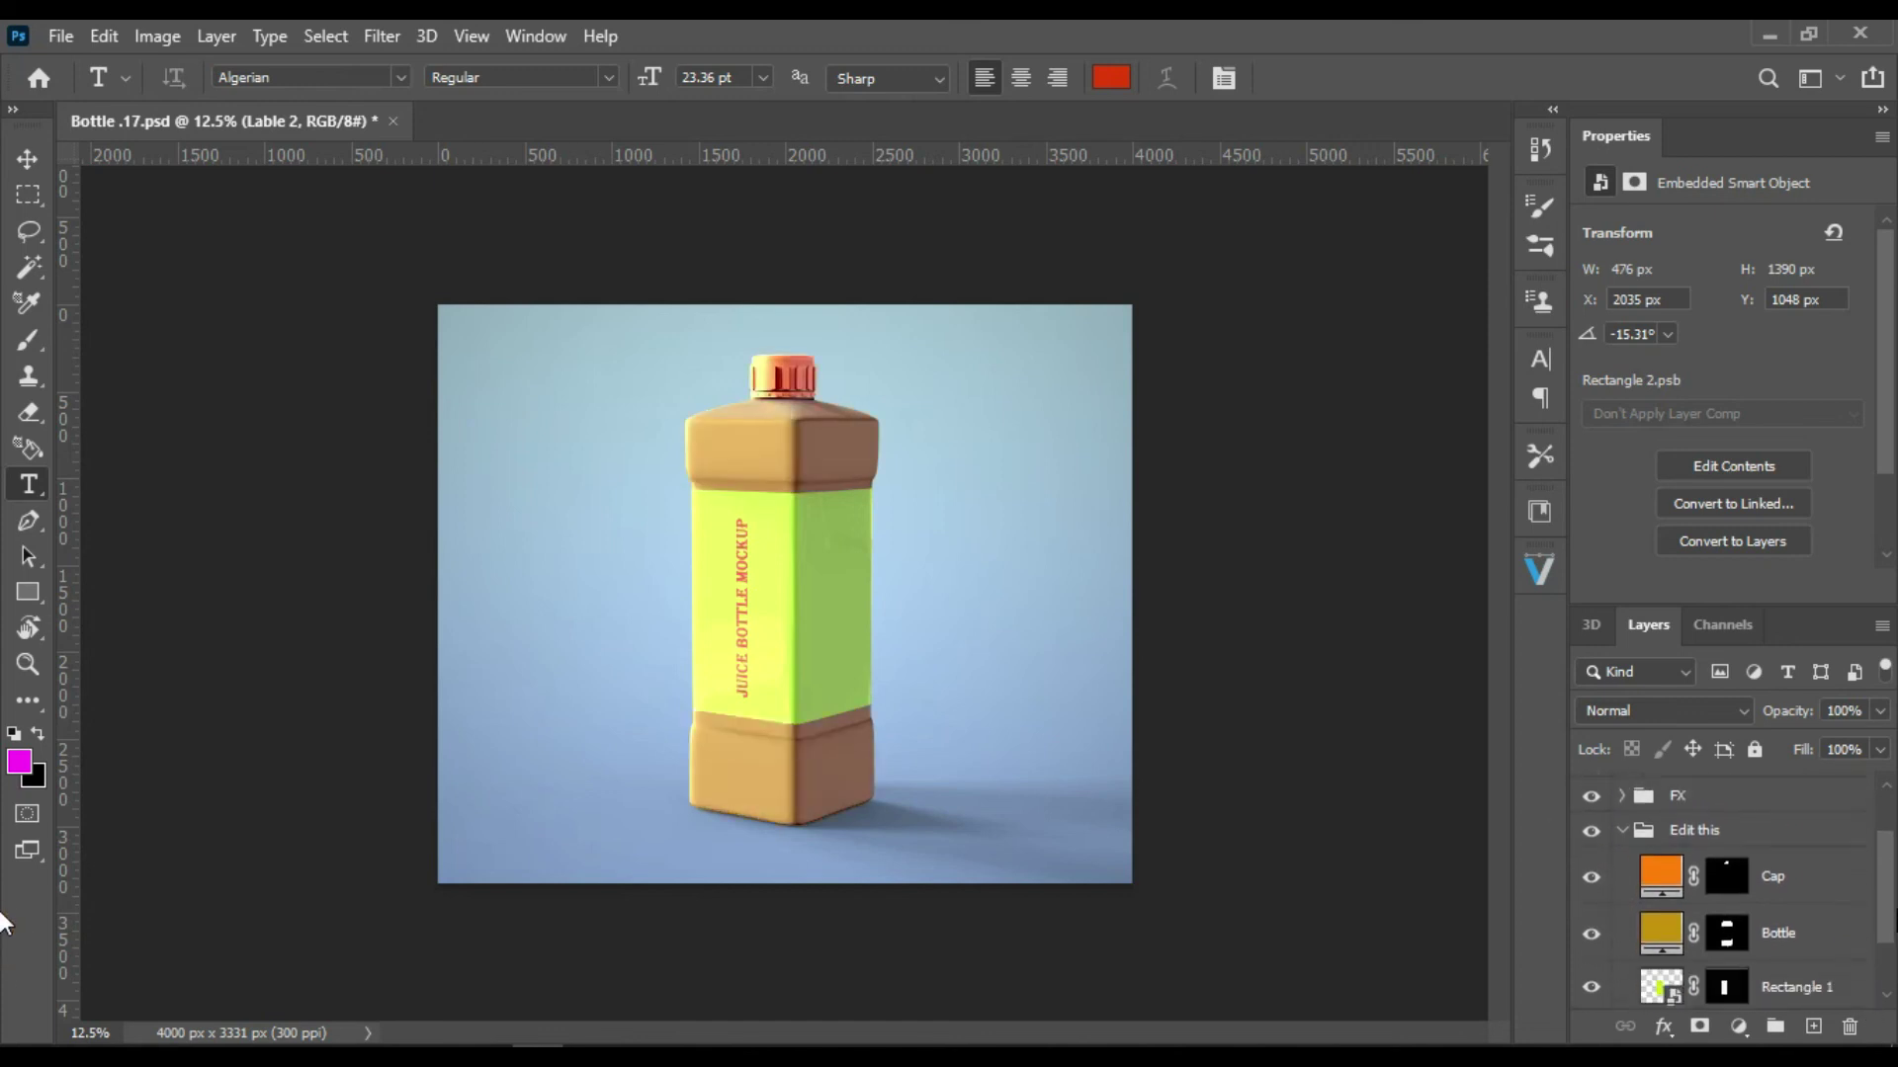
pyautogui.scroll(-2, 1725, 889)
pyautogui.scroll(1, 1878, 870)
pyautogui.scroll(1, 1888, 862)
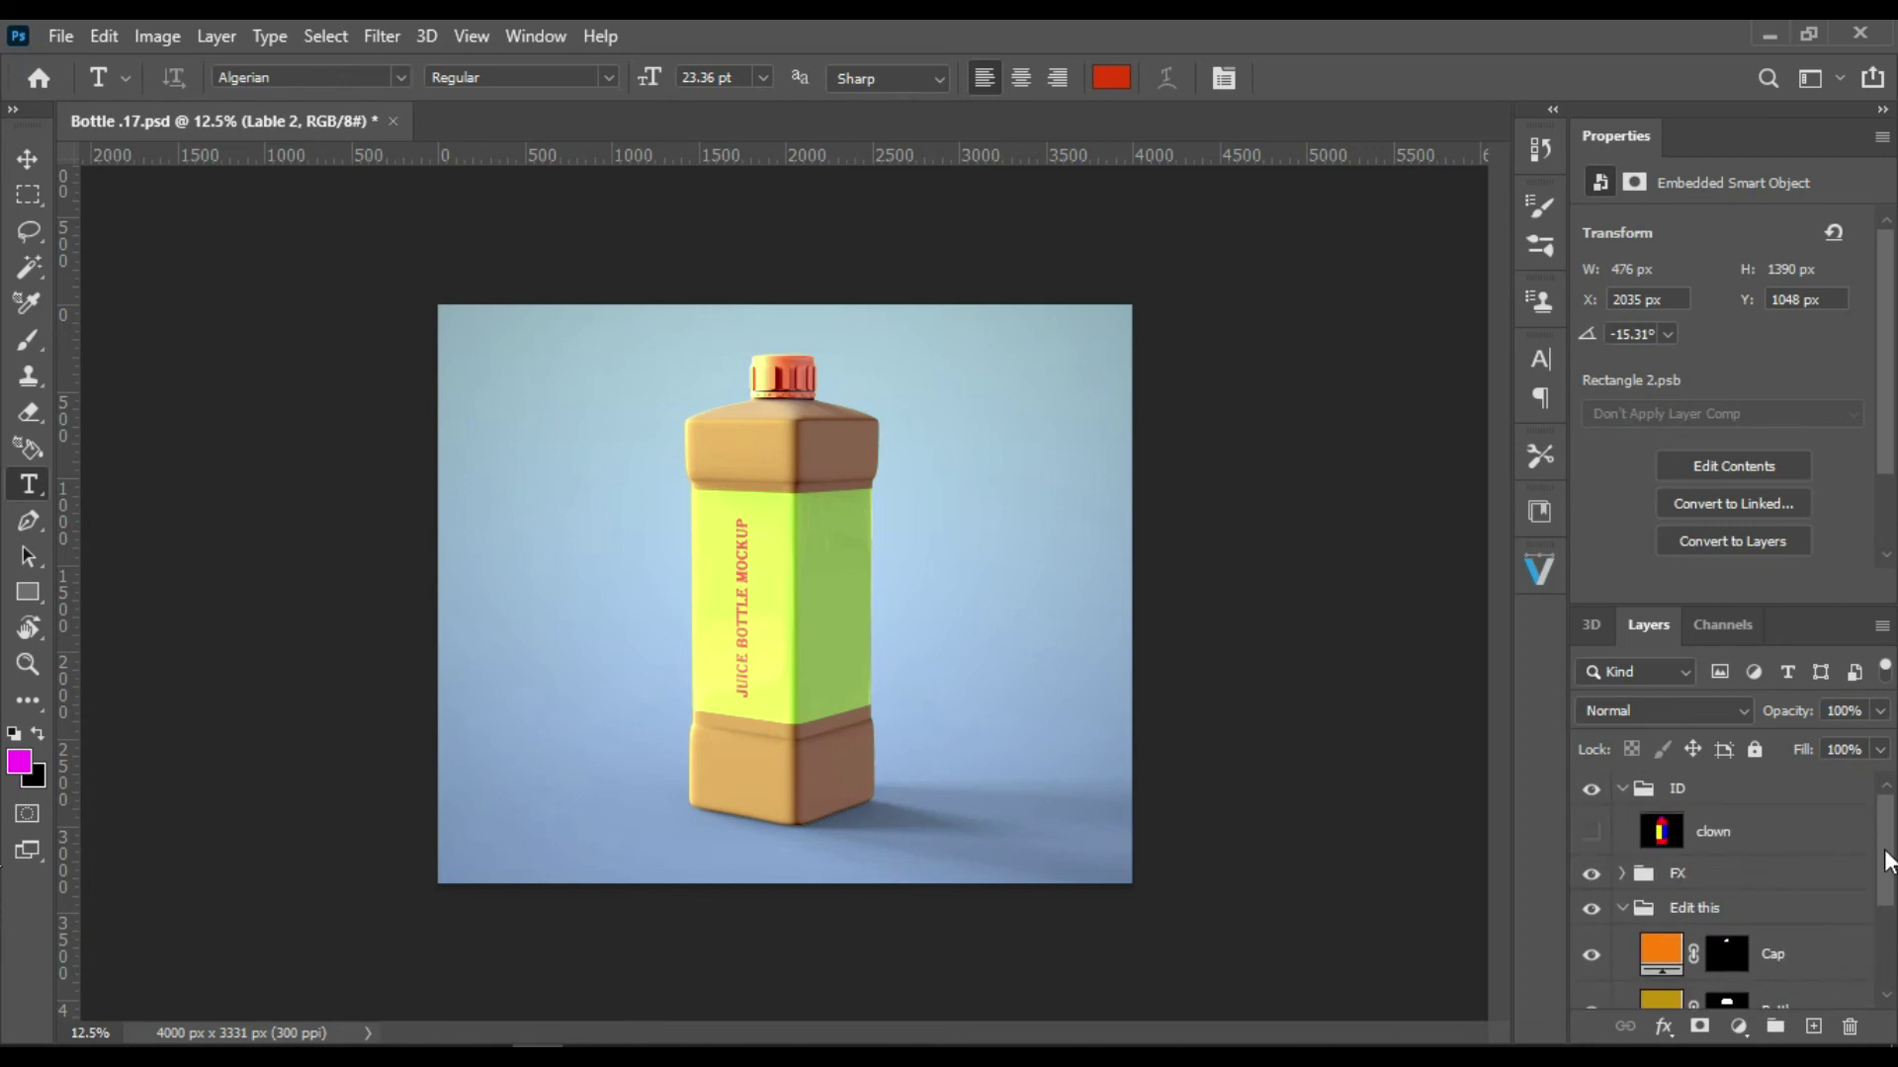
pyautogui.click(1636, 907)
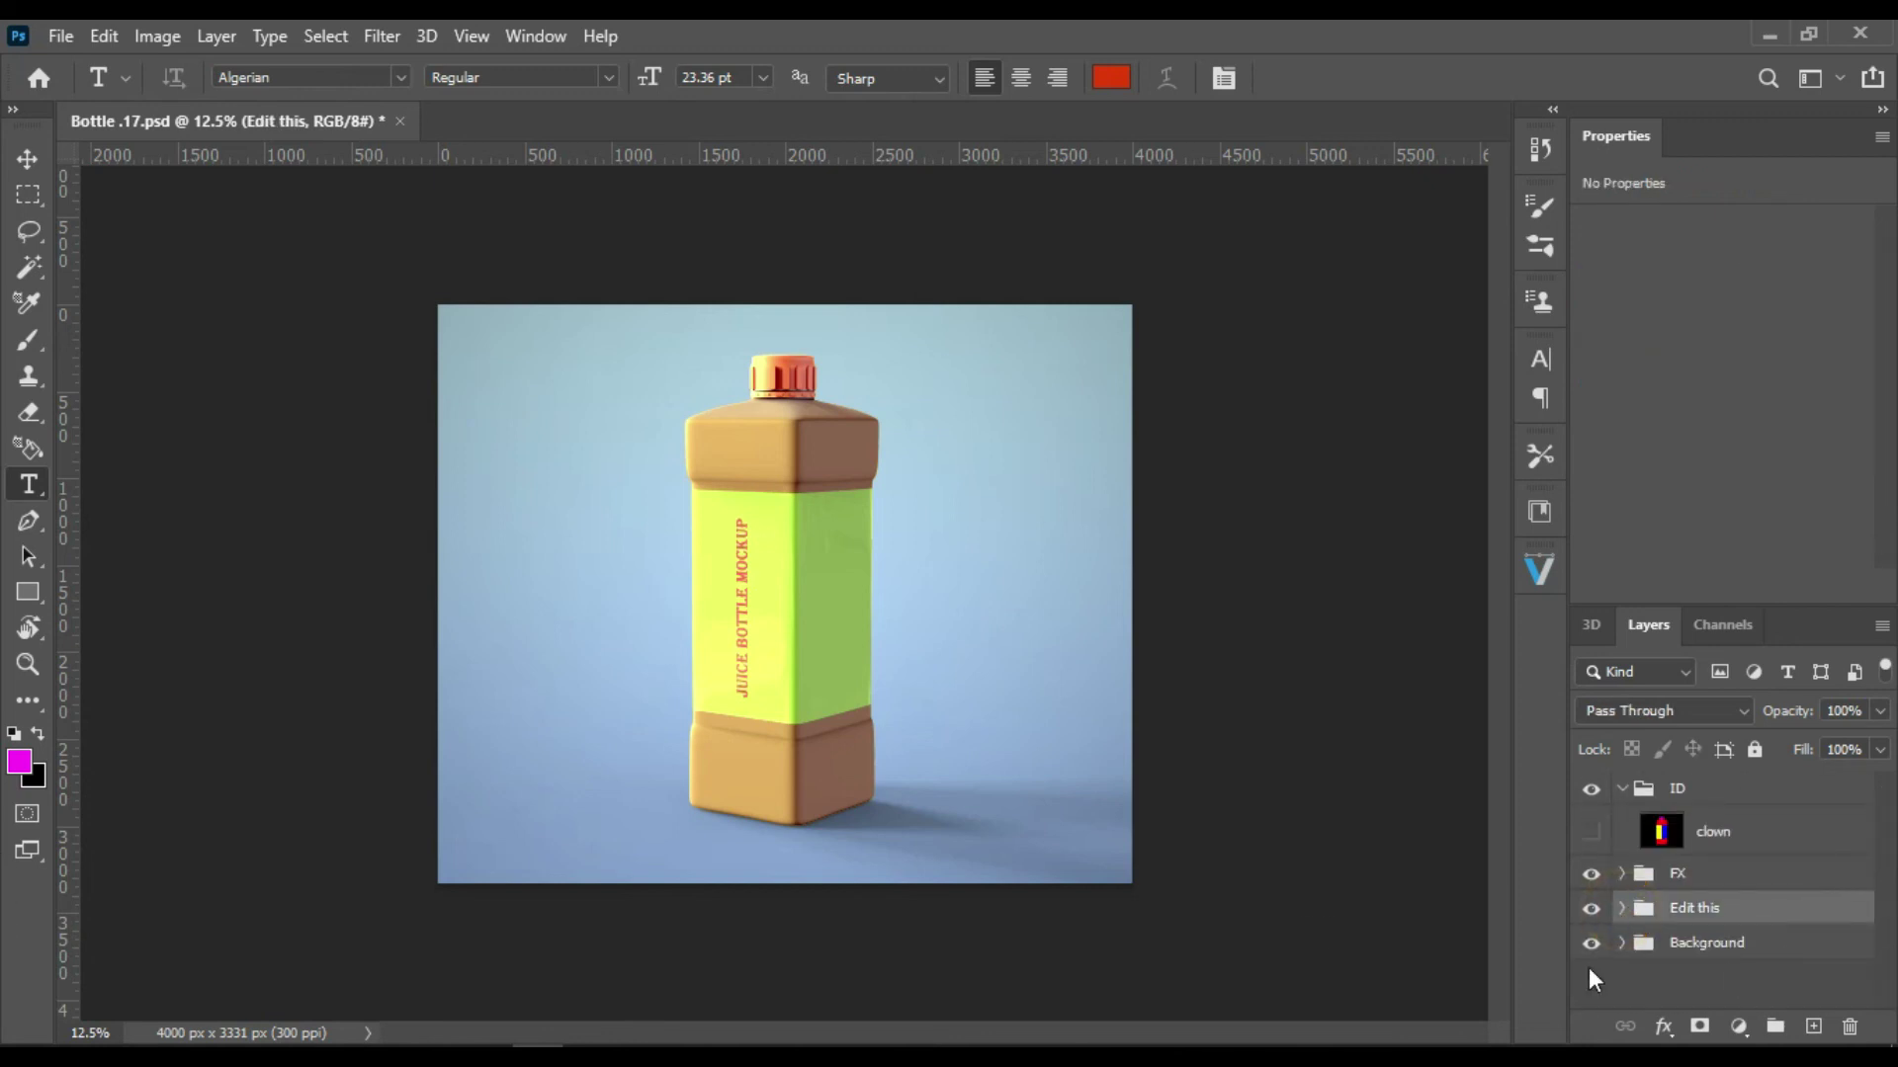